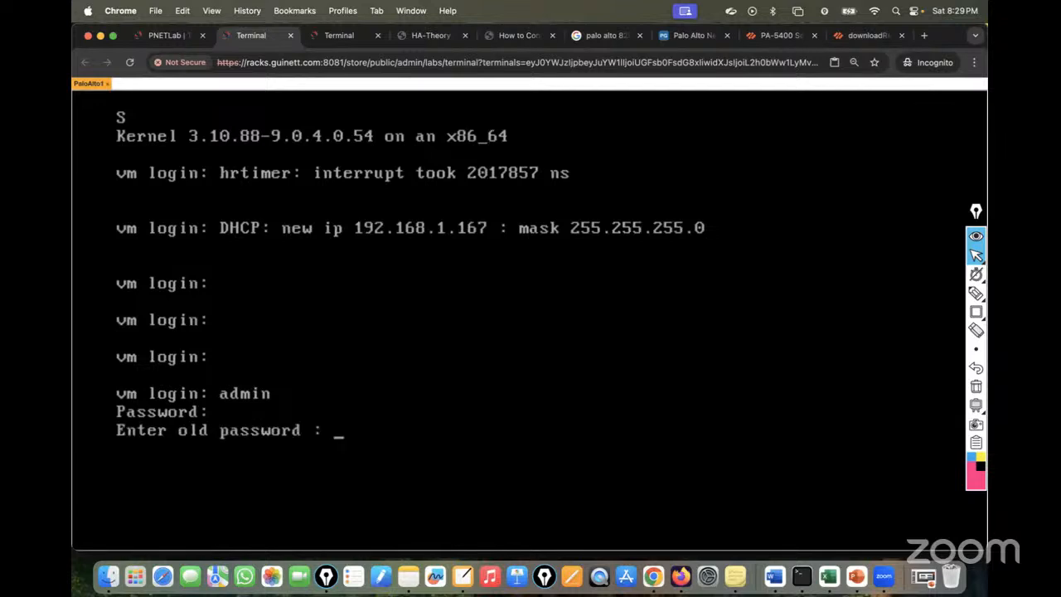
Finish changing PaloAlto1's admin password and run 'show jobs all'.
{"action": "key", "text": "Return"}
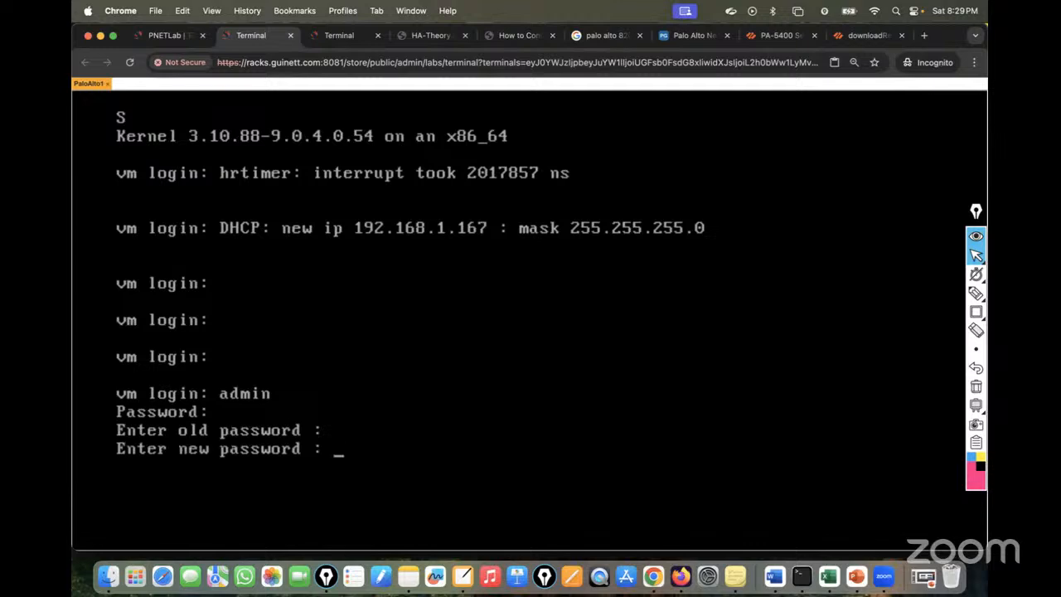
{"action": "key", "text": "Return"}
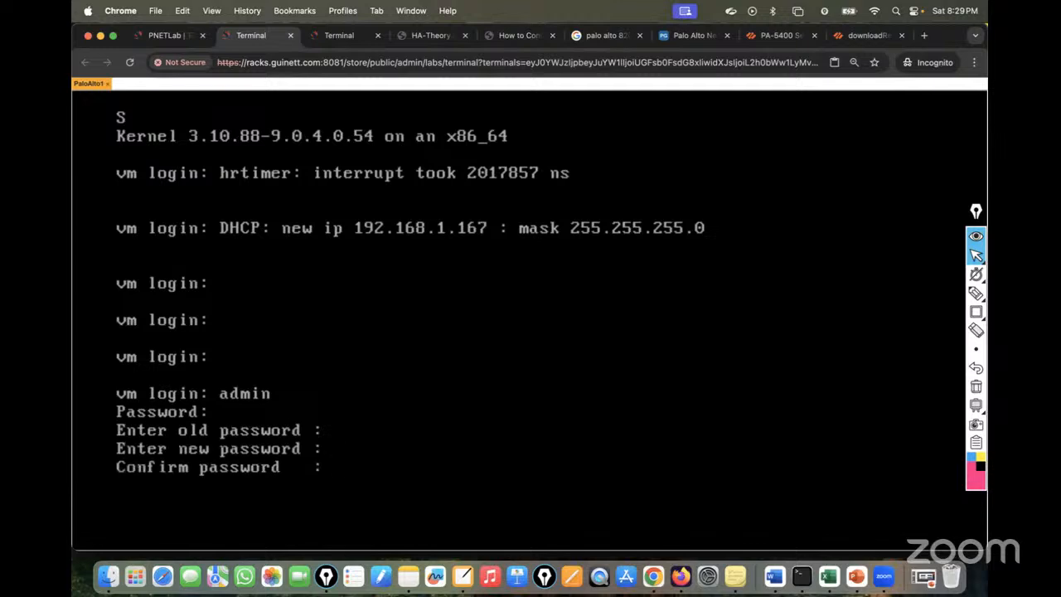
{"action": "key", "text": "Return"}
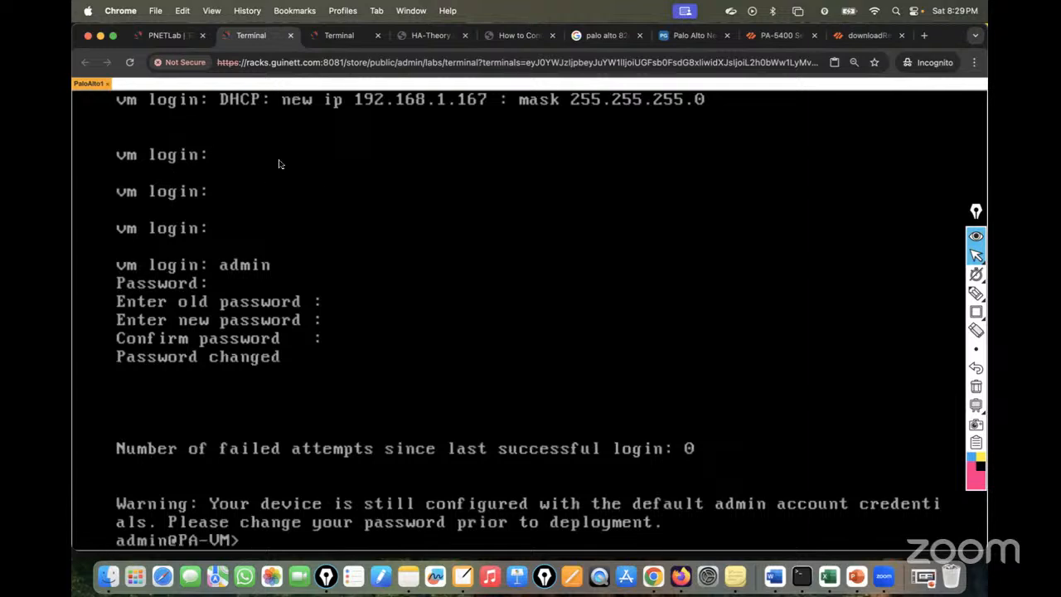
{"action": "type", "text": "show jobs all"}
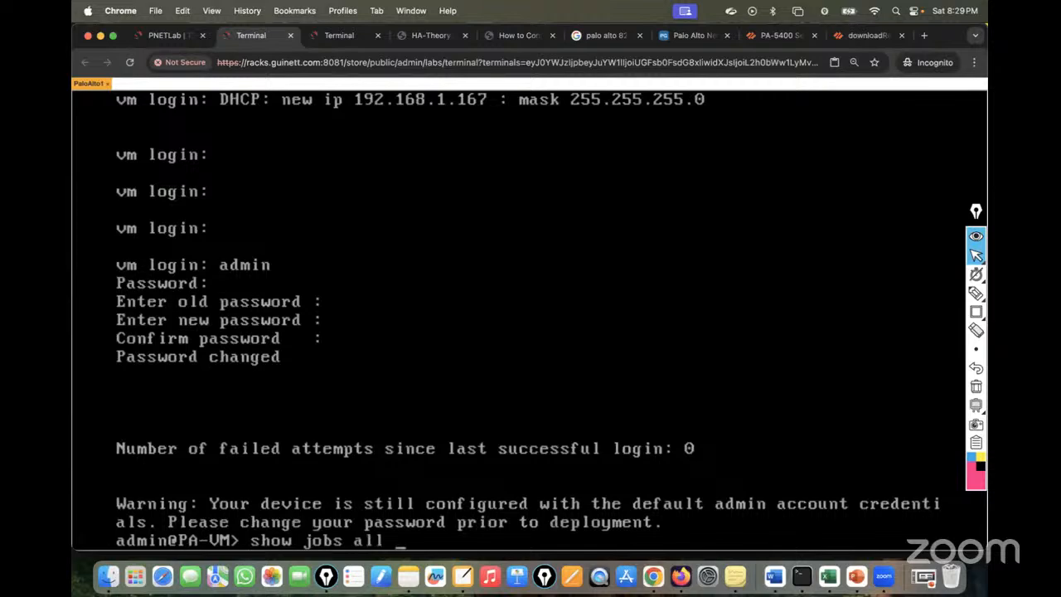
{"action": "key", "text": "Return"}
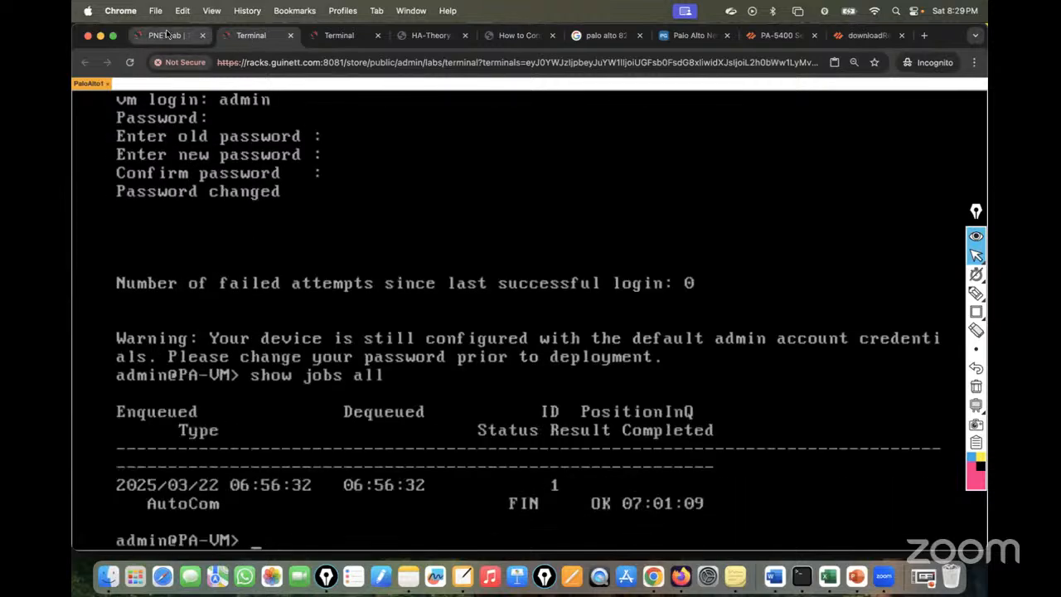
Log in to the PaloAlto2 console as admin and change its default password.
{"action": "left_click", "coordinate": [187, 36]}
{"action": "left_click", "coordinate": [547, 244]}
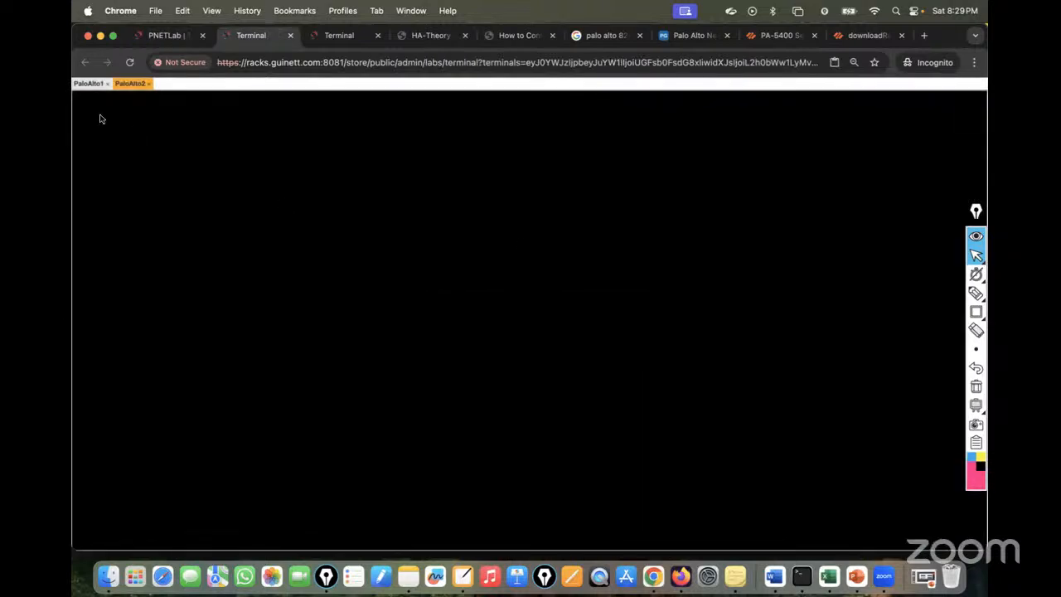
{"action": "type", "text": "admin"}
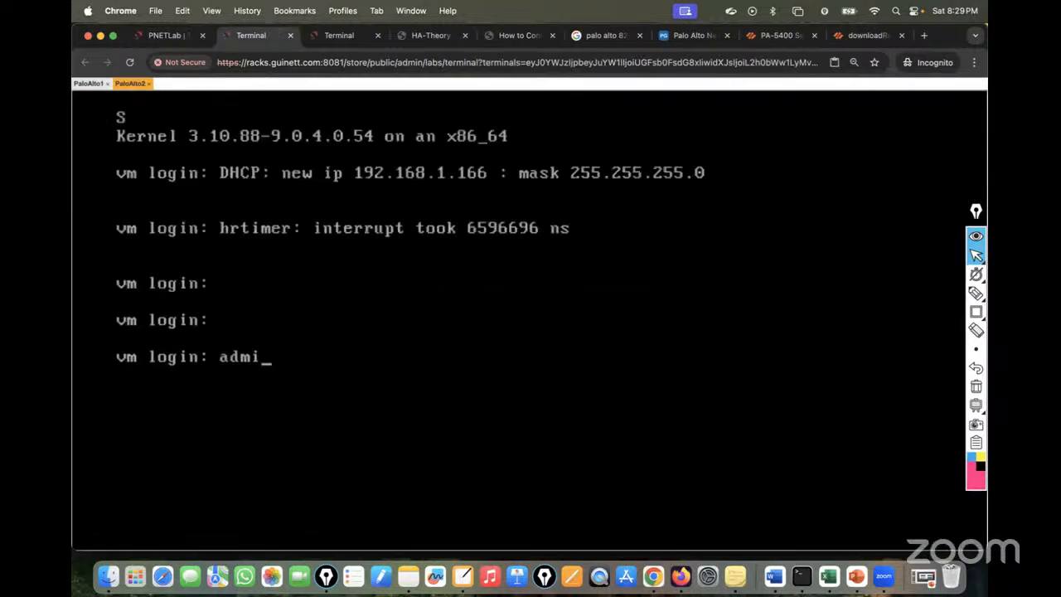
{"action": "key", "text": "Return"}
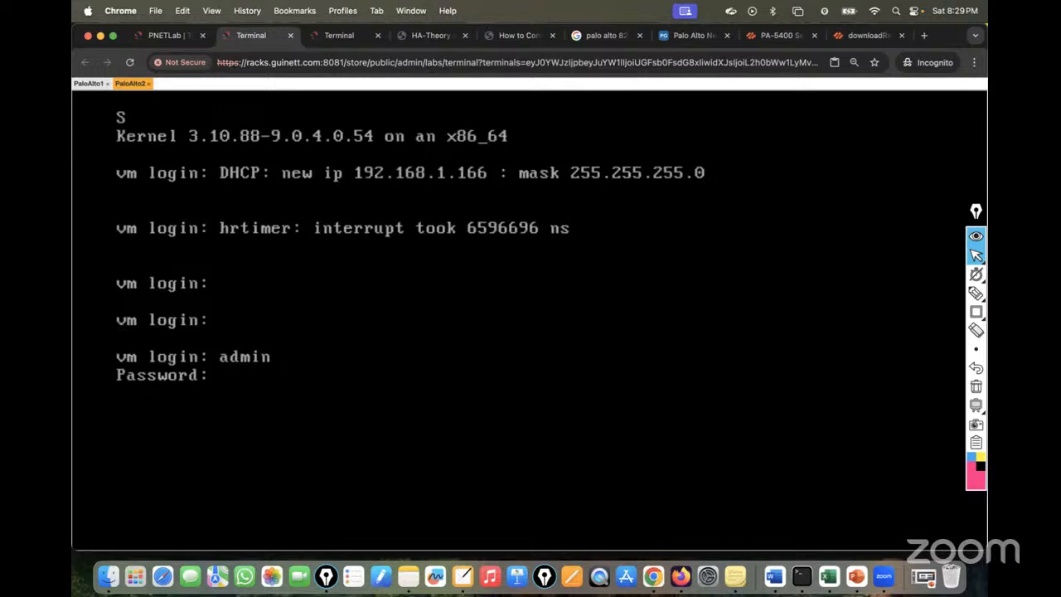
{"action": "key", "text": "Return"}
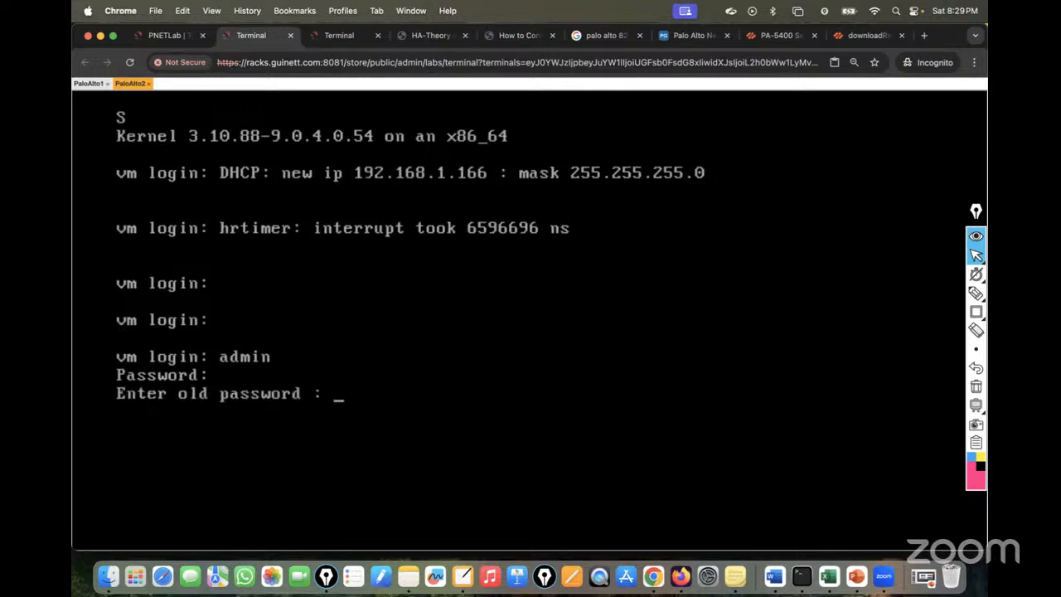
{"action": "key", "text": "Return"}
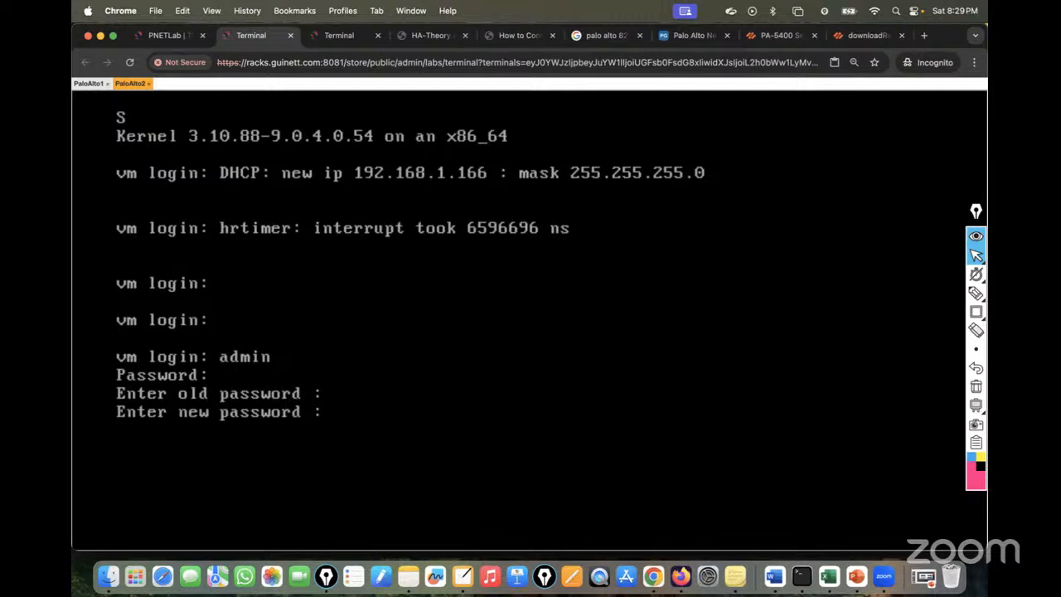
{"action": "key", "text": "Return"}
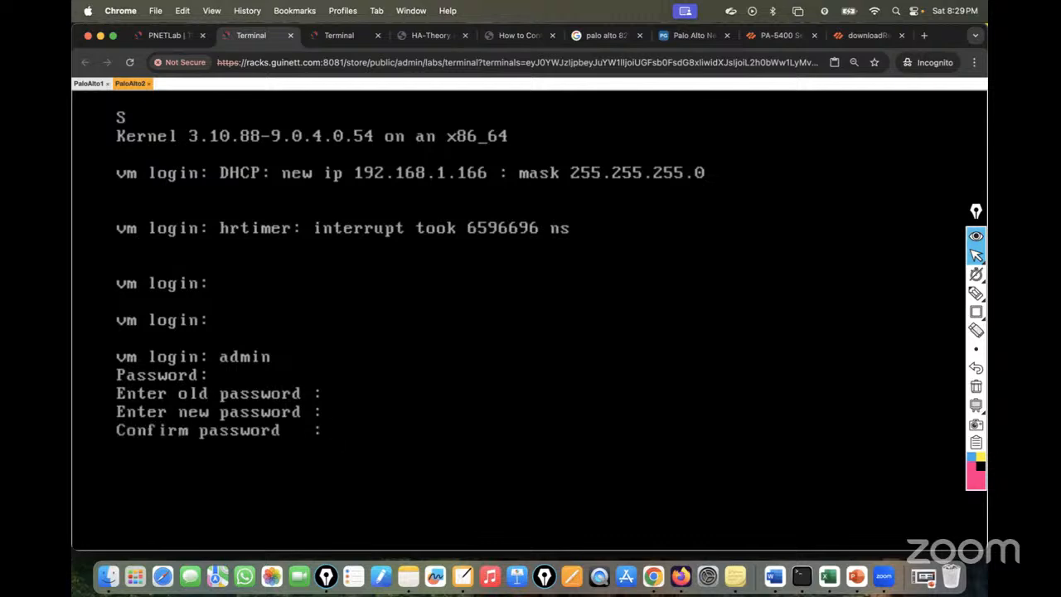
{"action": "key", "text": "Return"}
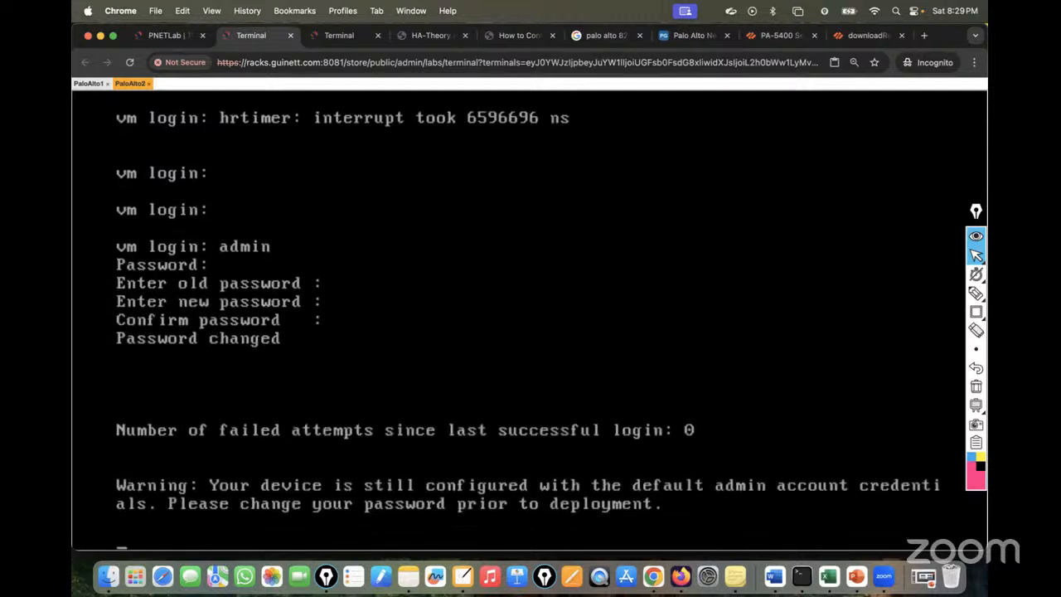
{"action": "key", "text": "Return"}
{"action": "key", "text": "Return"}
{"action": "key", "text": "Return"}
{"action": "key", "text": "Return"}
{"action": "key", "text": "Return"}
Run 'show jobs all' and 'show system info' to display the management addresses.
{"action": "type", "text": "sj"}
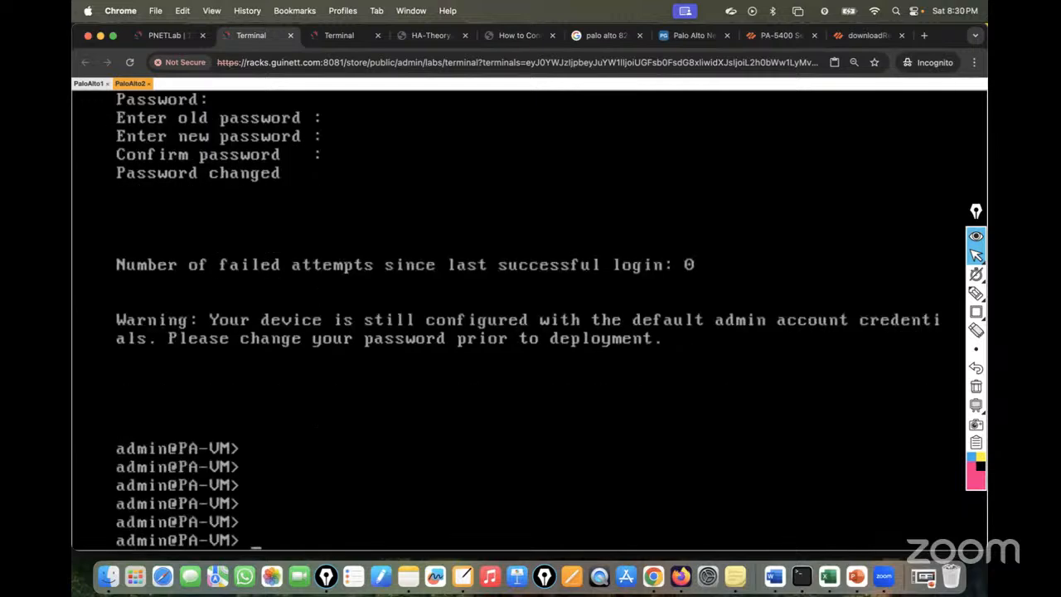
{"action": "type", "text": "how jobs all"}
{"action": "key", "text": "Return"}
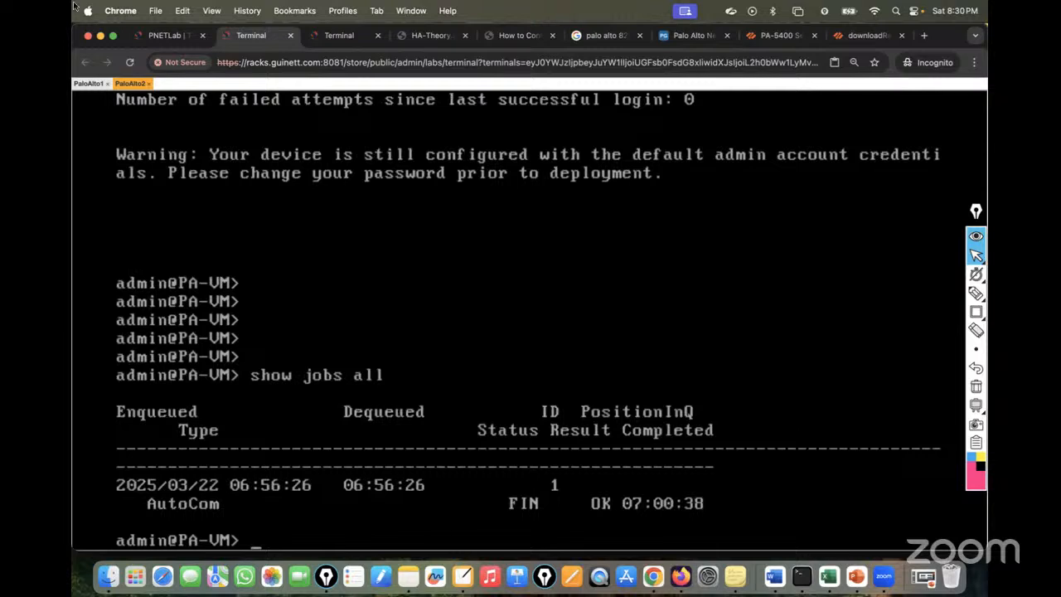
{"action": "type", "text": "show sy"}
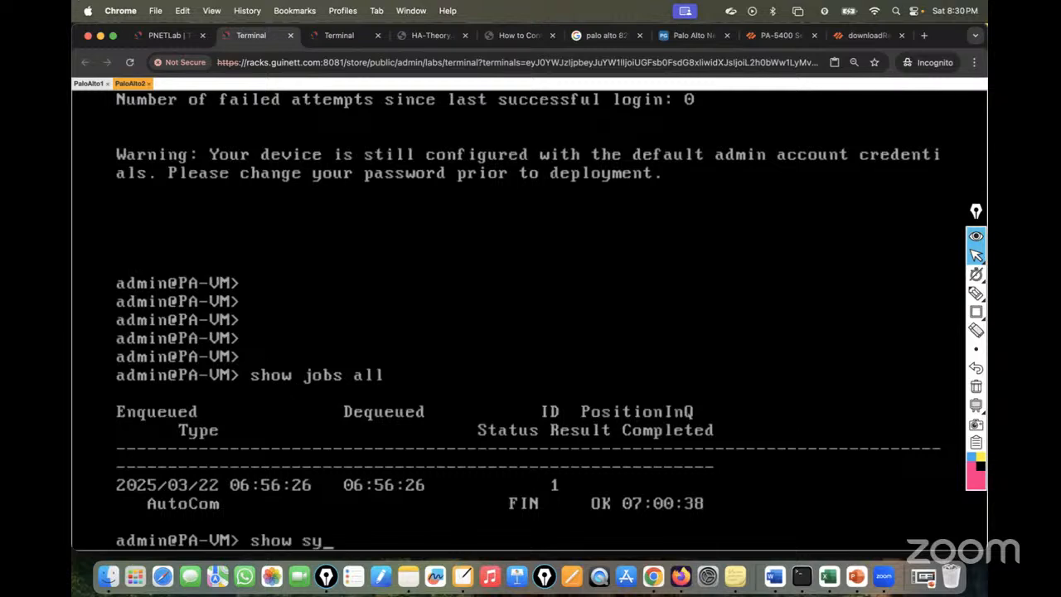
{"action": "type", "text": "s"}
{"action": "key", "text": "Tab"}
{"action": "type", "text": "tem info"}
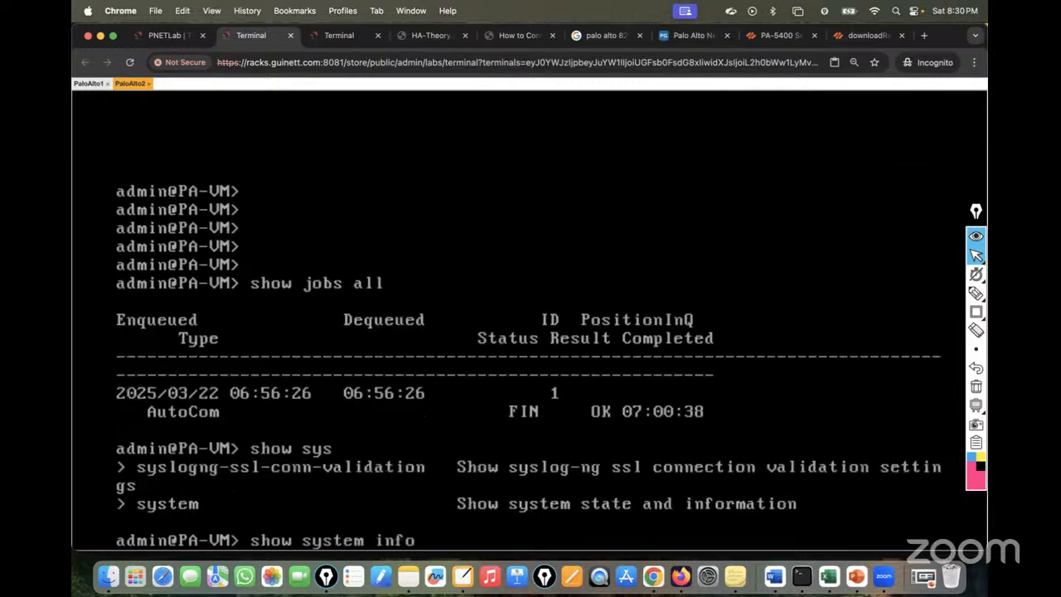
{"action": "key", "text": "Return"}
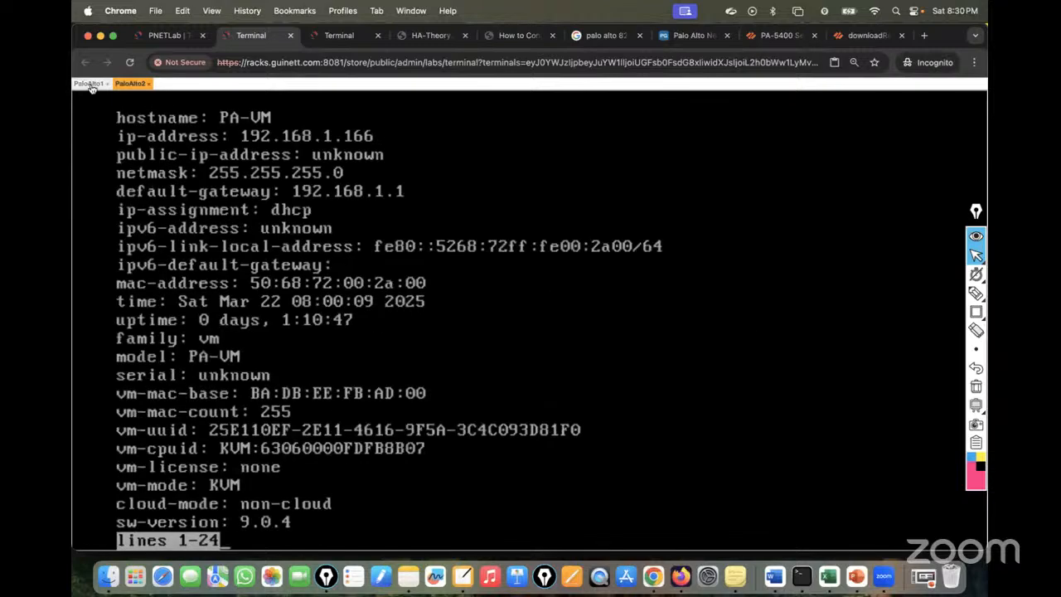
{"action": "type", "text": "qshw"}
{"action": "key", "text": "BackSpace"}
{"action": "type", "text": "ow system info"}
{"action": "key", "text": "Return"}
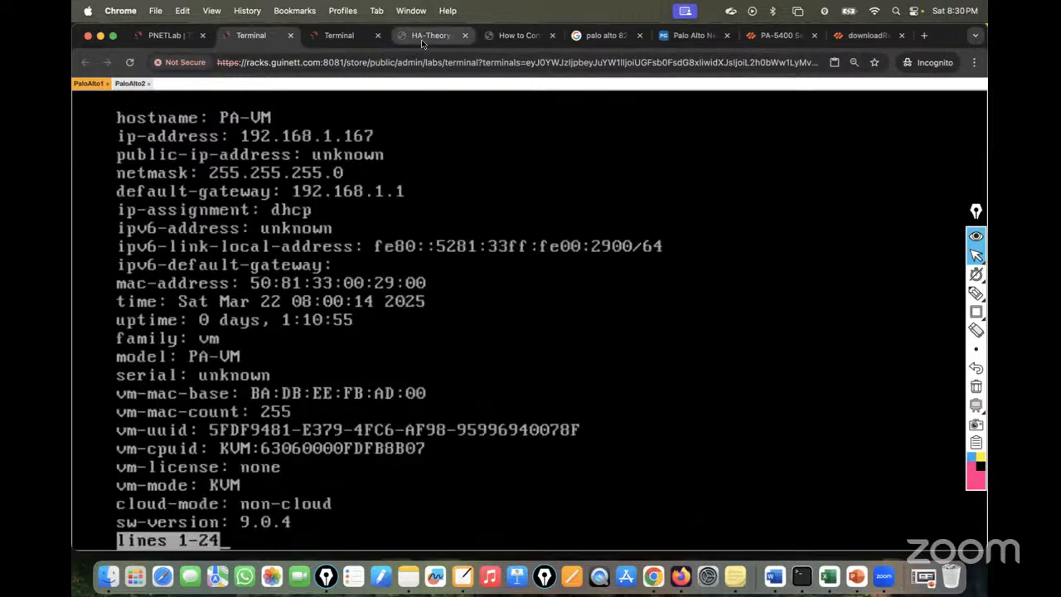
{"action": "left_click", "coordinate": [779, 37]}
{"action": "left_click", "coordinate": [436, 62]}
{"action": "type", "text": "192.168.1.1"}
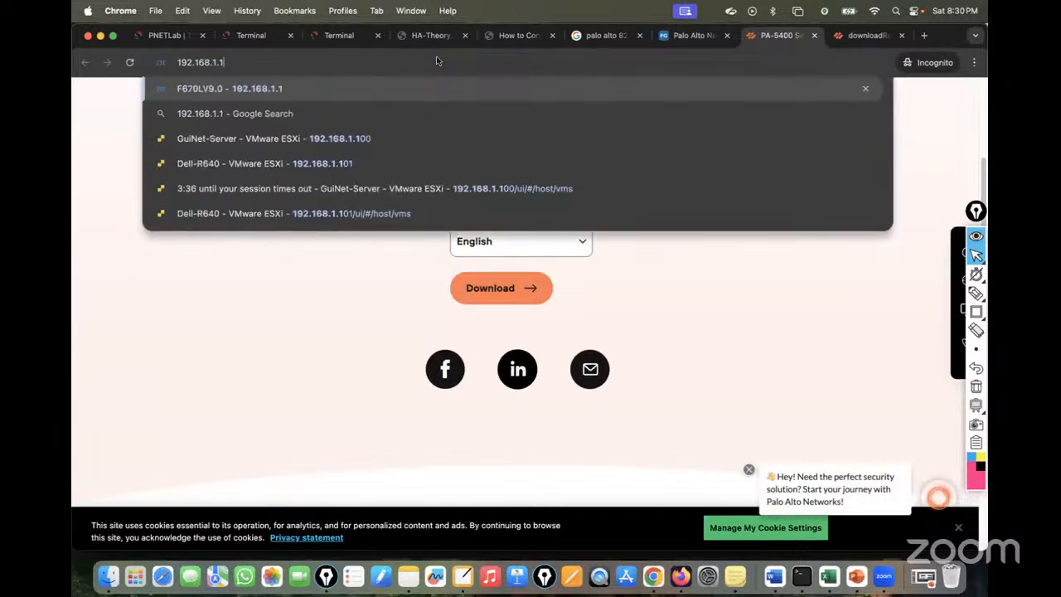
{"action": "type", "text": "67"}
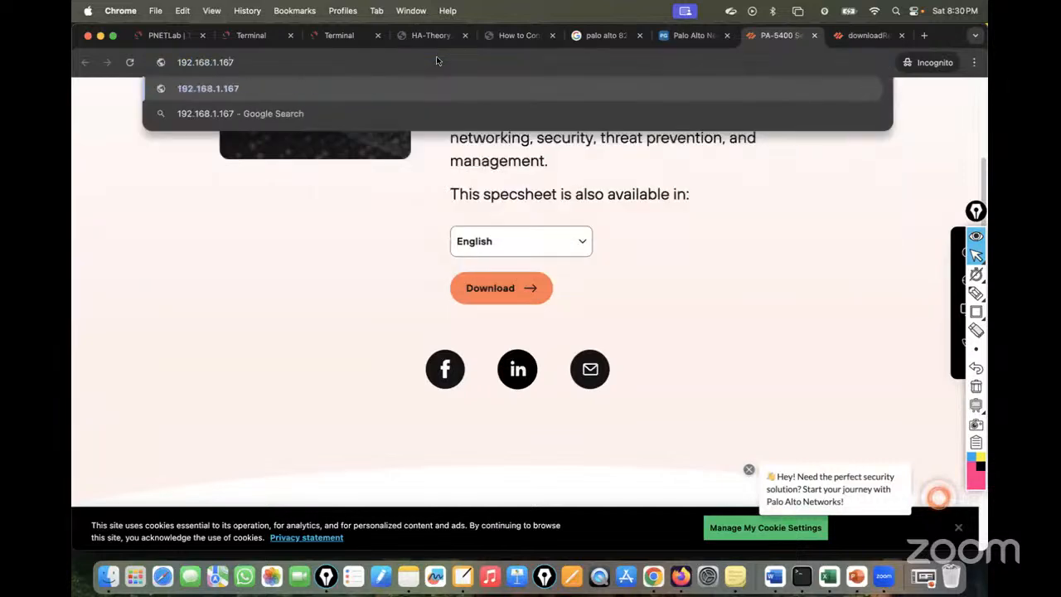
{"action": "key", "text": "super+Left"}
{"action": "type", "text": "https://"}
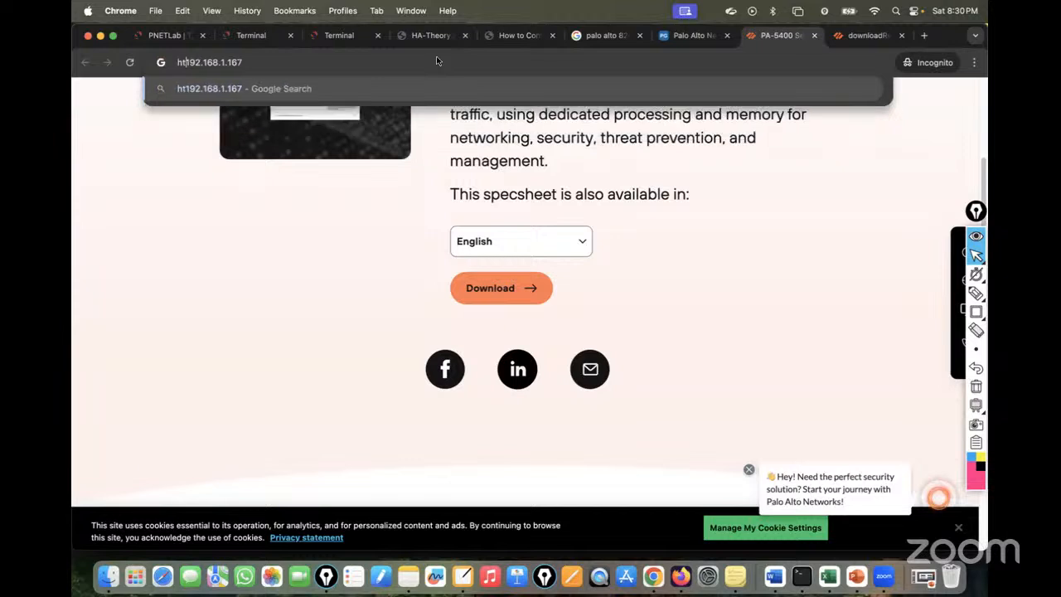
{"action": "key", "text": "Return"}
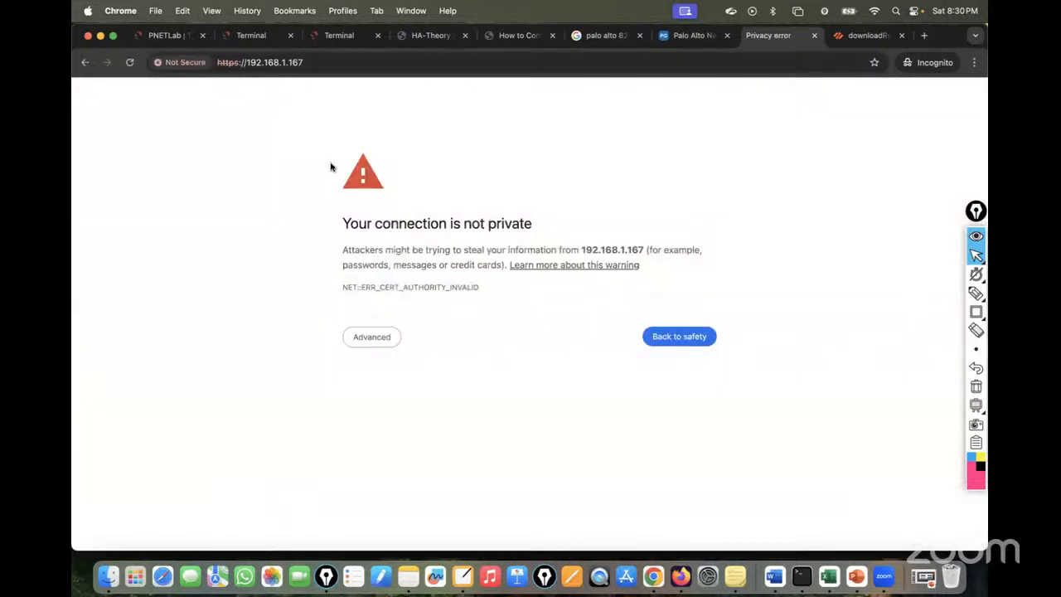
{"action": "left_click", "coordinate": [364, 339]}
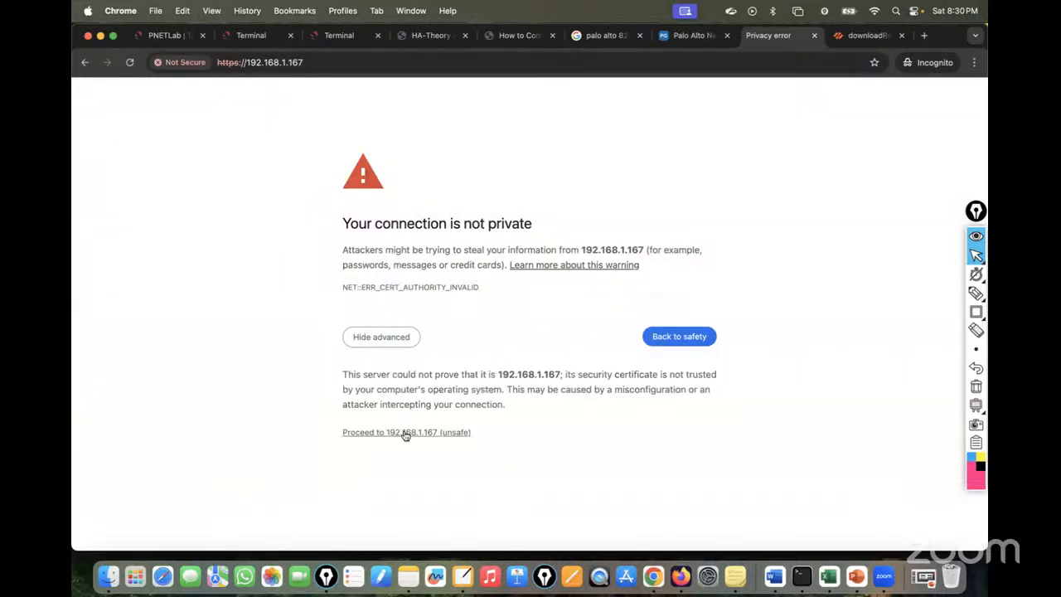
{"action": "left_click", "coordinate": [406, 432]}
Open the 192.168.1.166 login page in a second tab, bypassing the certificate warning.
{"action": "left_click", "coordinate": [308, 66]}
{"action": "key", "text": "cmd+c"}
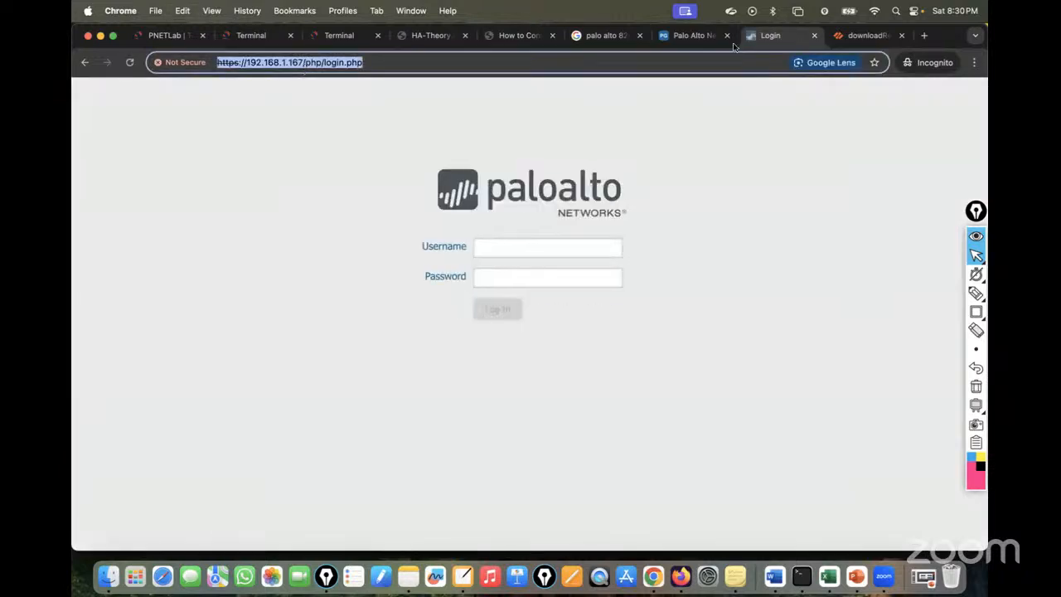
{"action": "left_click", "coordinate": [867, 35]}
{"action": "left_click", "coordinate": [562, 61]}
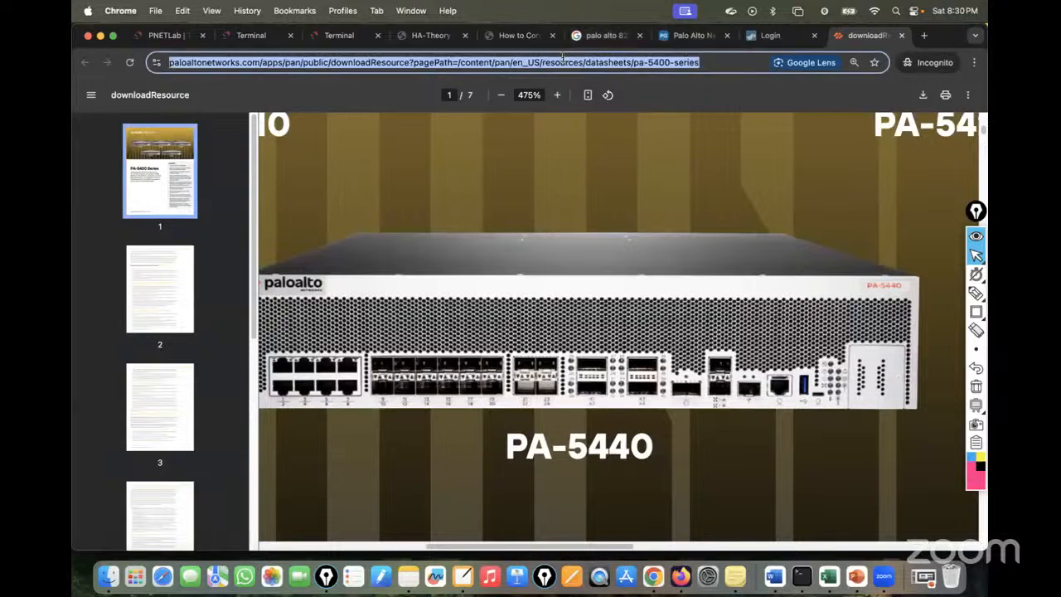
{"action": "key", "text": "cmd+v"}
{"action": "key", "text": "BackSpace"}
{"action": "key", "text": "BackSpace"}
{"action": "key", "text": "BackSpace"}
{"action": "key", "text": "BackSpace"}
{"action": "key", "text": "BackSpace"}
{"action": "key", "text": "BackSpace"}
{"action": "key", "text": "BackSpace"}
{"action": "key", "text": "BackSpace"}
{"action": "key", "text": "BackSpace"}
{"action": "key", "text": "BackSpace"}
{"action": "key", "text": "BackSpace"}
{"action": "key", "text": "BackSpace"}
{"action": "key", "text": "BackSpace"}
{"action": "key", "text": "BackSpace"}
{"action": "key", "text": "BackSpace"}
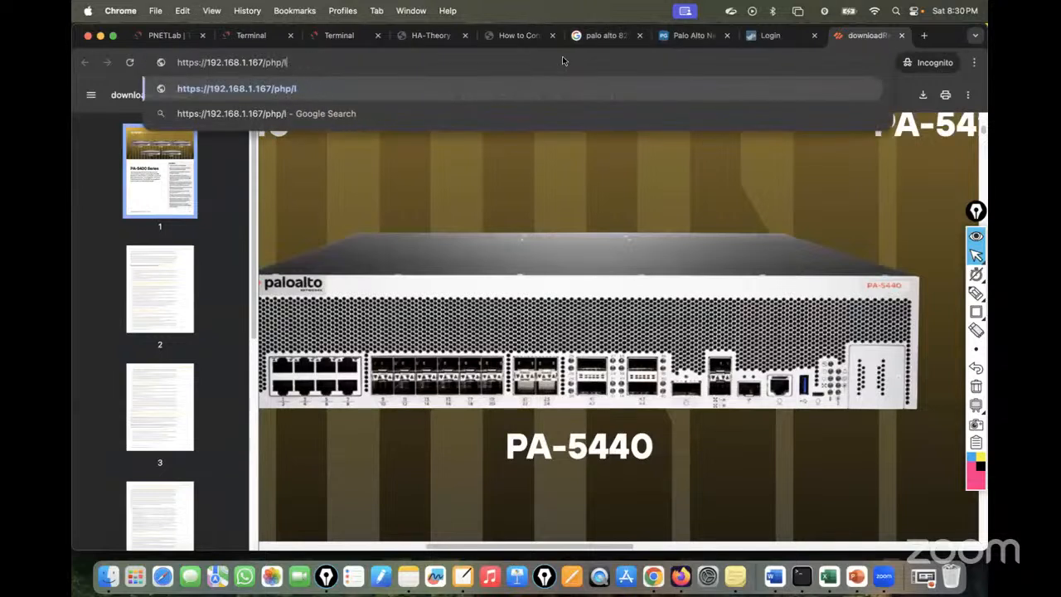
{"action": "type", "text": "6"}
{"action": "key", "text": "Return"}
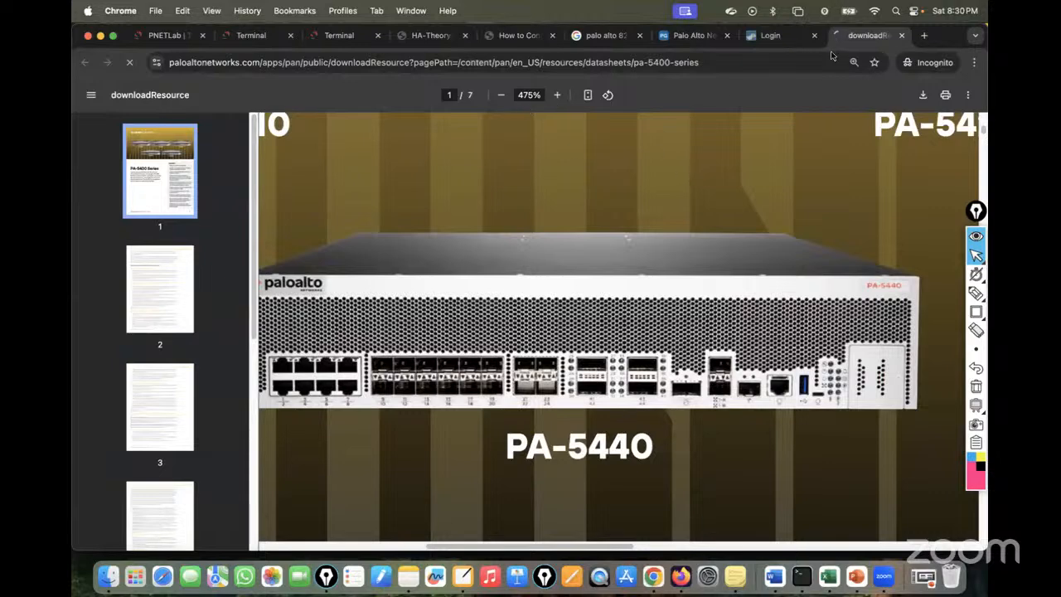
{"action": "left_click", "coordinate": [771, 35]}
{"action": "left_click", "coordinate": [854, 35]}
{"action": "left_click", "coordinate": [362, 338]}
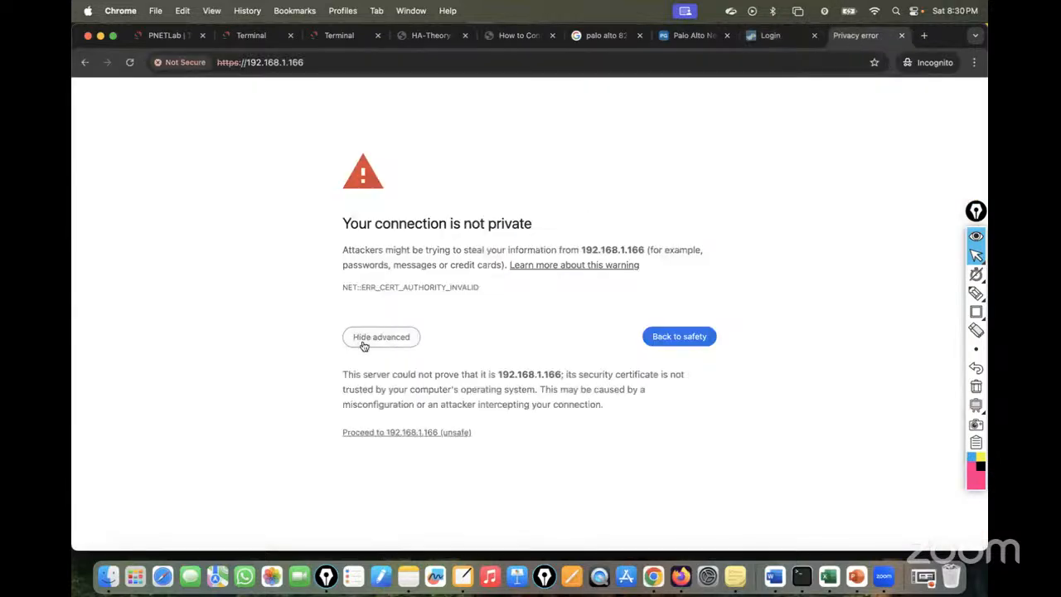
{"action": "left_click", "coordinate": [421, 436]}
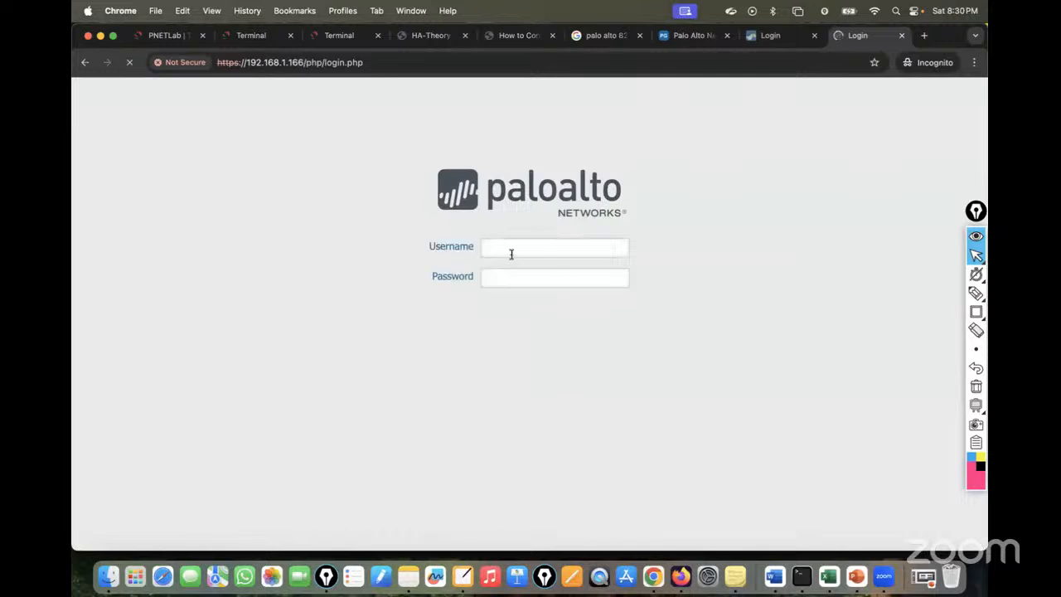
Sign in to the 192.168.1.167 firewall as admin.
{"action": "left_click", "coordinate": [771, 37]}
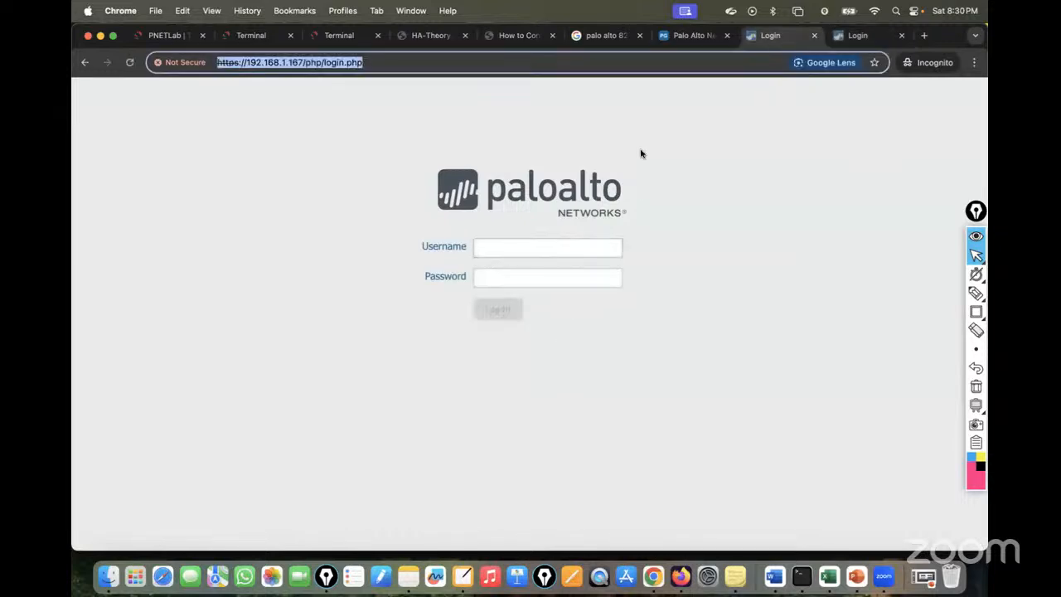
{"action": "left_click", "coordinate": [480, 250]}
{"action": "type", "text": "admin"}
{"action": "key", "text": "Tab"}
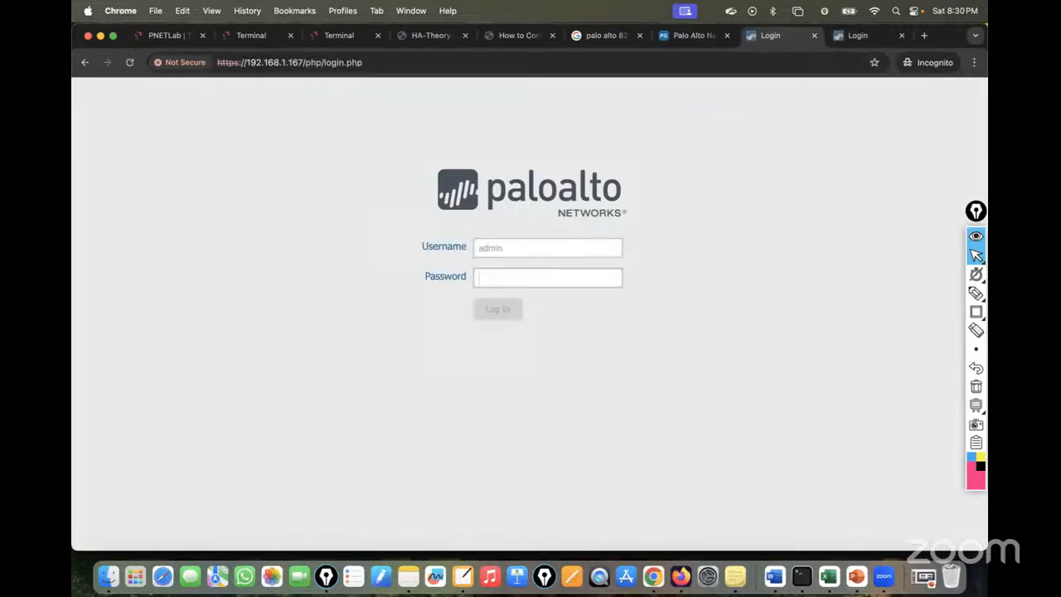
{"action": "type", "text": "••••"}
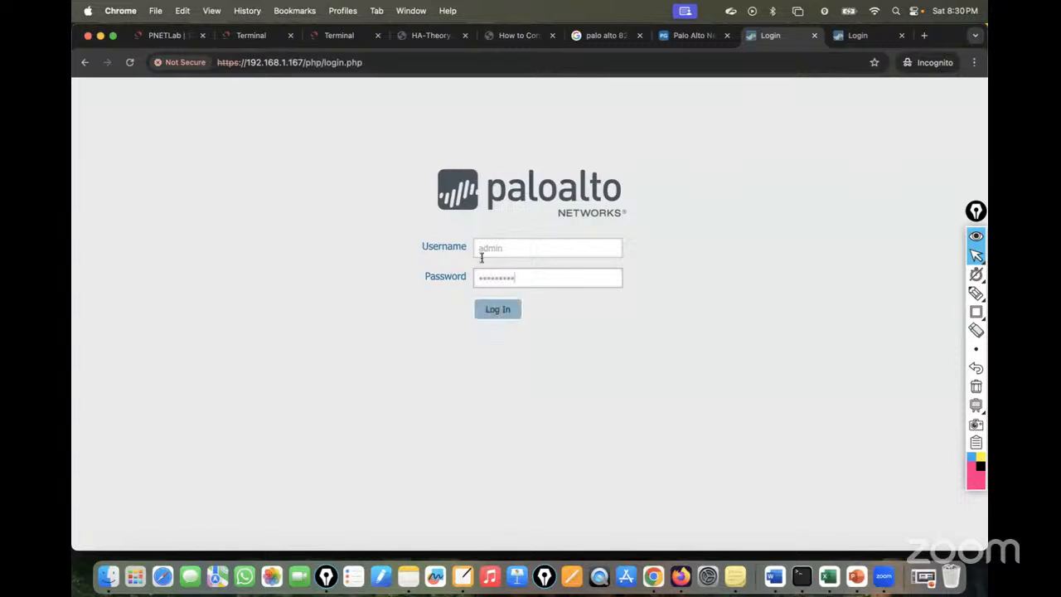
{"action": "left_click", "coordinate": [494, 310]}
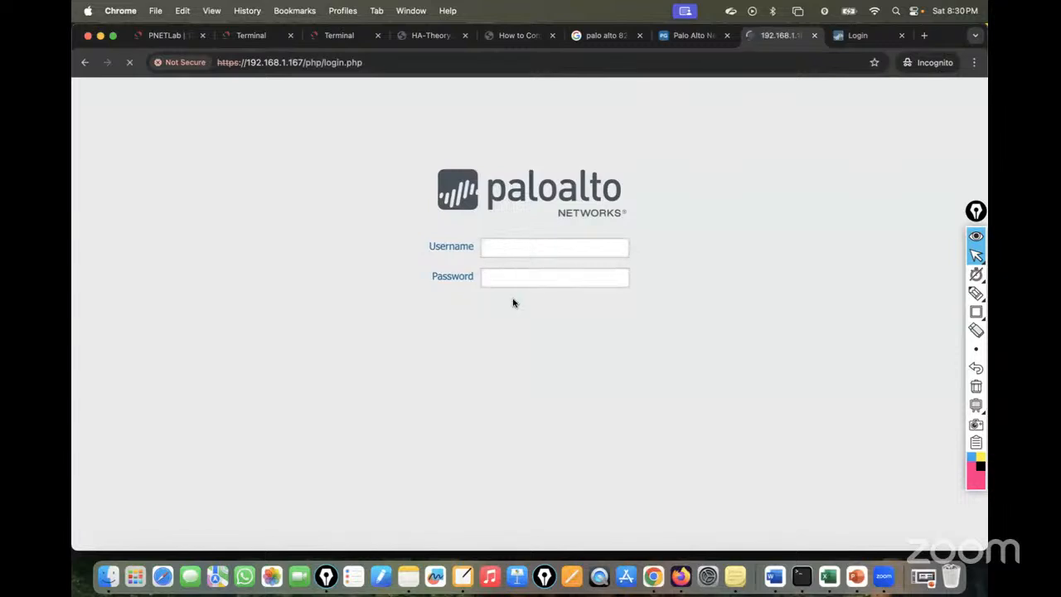
Sign in to the 192.168.1.166 firewall as admin.
{"action": "left_click", "coordinate": [851, 33]}
{"action": "left_click", "coordinate": [545, 242]}
{"action": "type", "text": "admin"}
{"action": "key", "text": "Tab"}
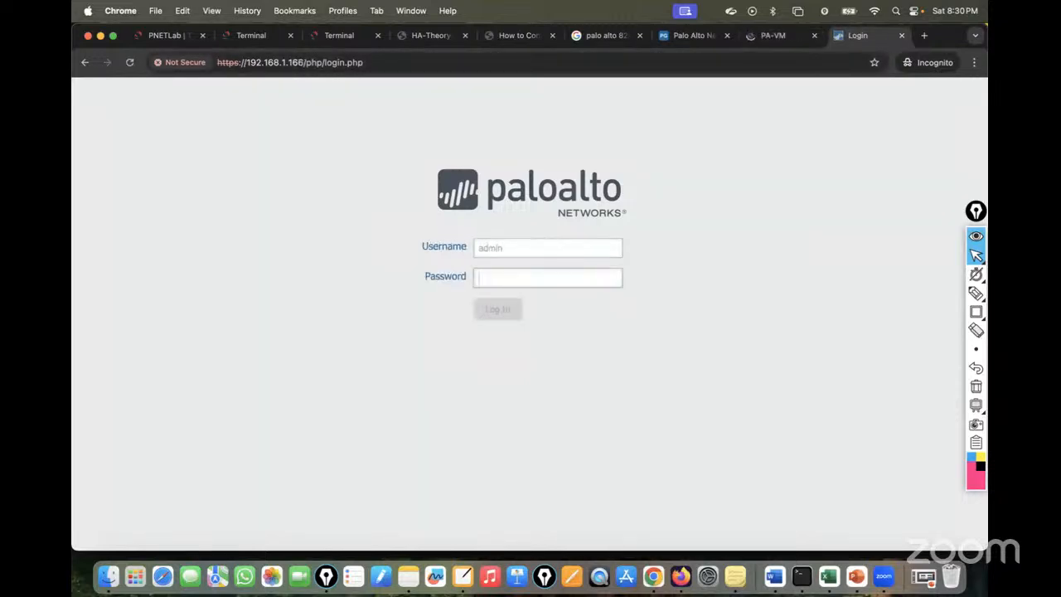
{"action": "type", "text": "ad"}
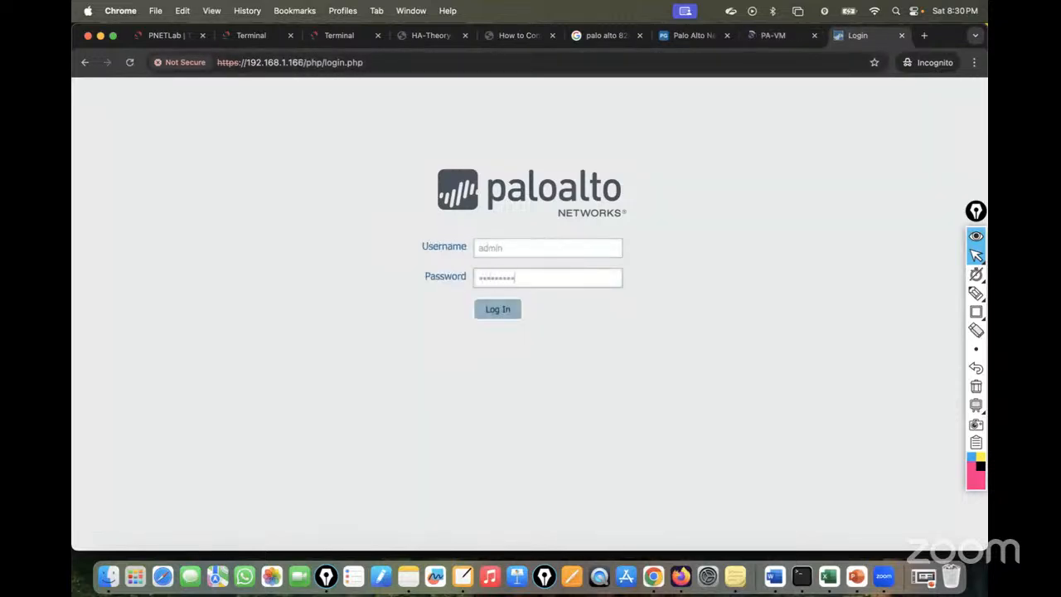
{"action": "left_click", "coordinate": [496, 310]}
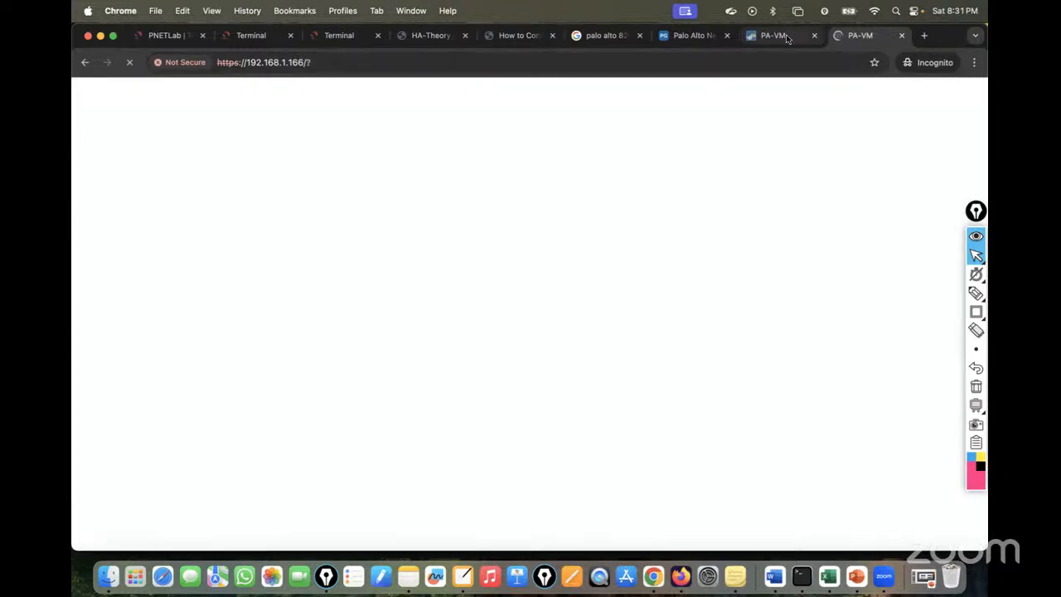
{"action": "left_click", "coordinate": [788, 39]}
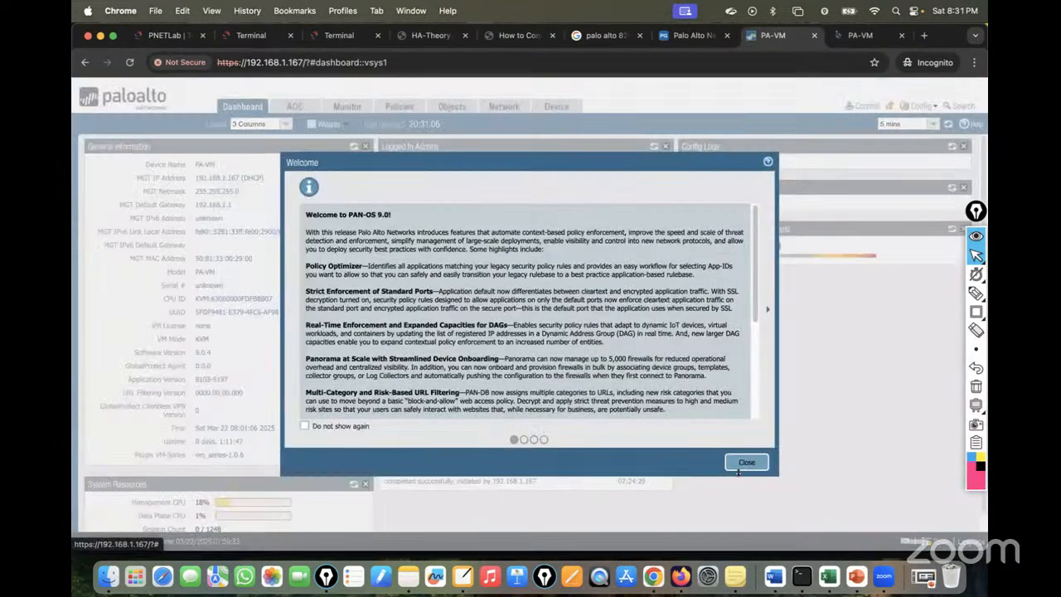
Set the 192.168.1.167 hostname to PA01 in General Settings and commit.
{"action": "left_click", "coordinate": [747, 463]}
{"action": "left_click", "coordinate": [553, 106]}
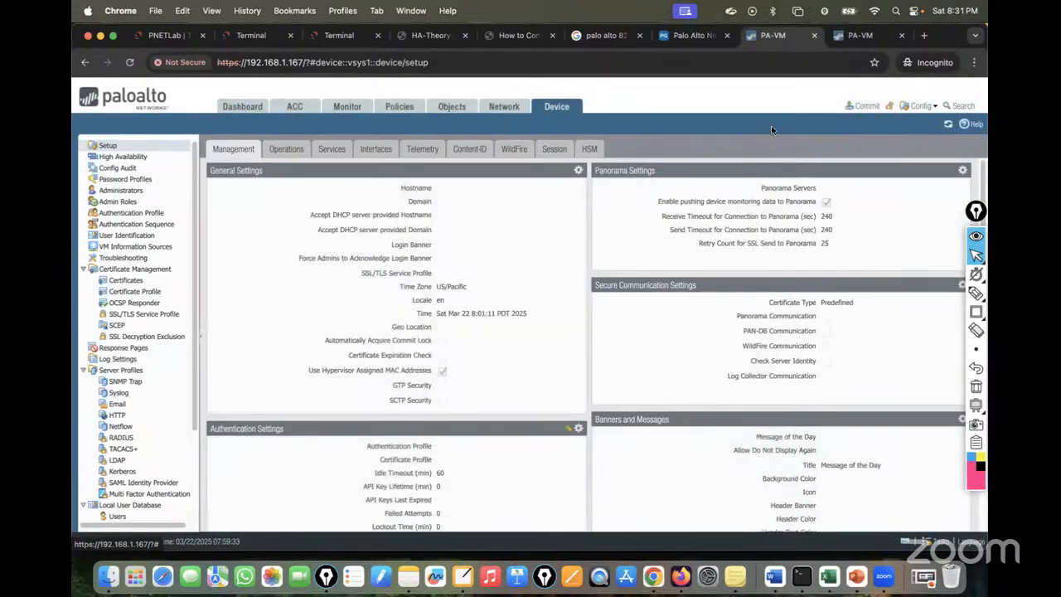
{"action": "left_click", "coordinate": [579, 170]}
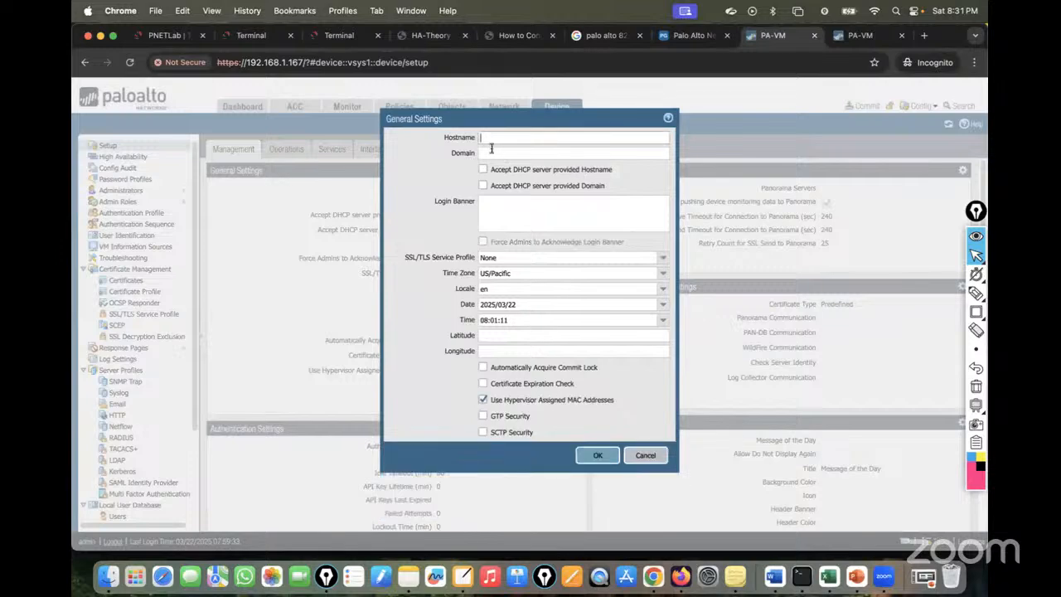
{"action": "left_click", "coordinate": [598, 455]}
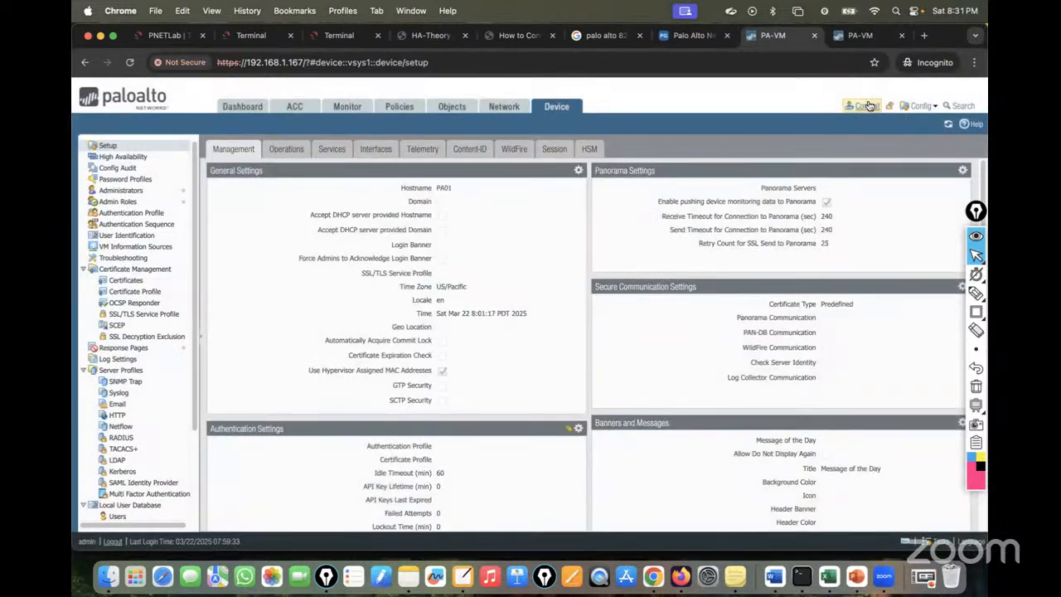
{"action": "left_click", "coordinate": [867, 106]}
{"action": "left_click", "coordinate": [640, 458]}
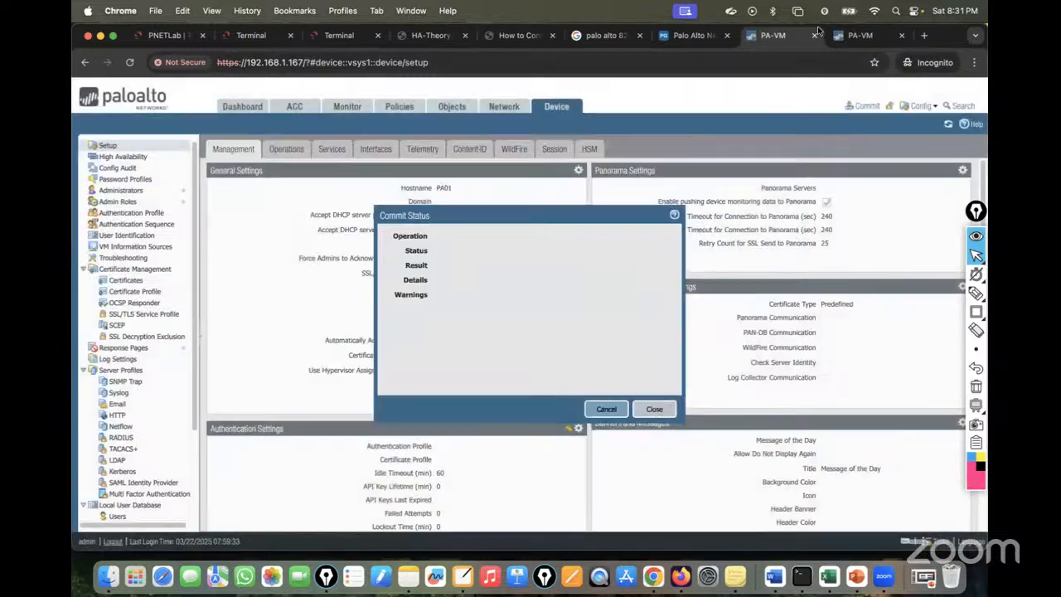
{"action": "left_click", "coordinate": [874, 39]}
{"action": "left_click", "coordinate": [746, 462]}
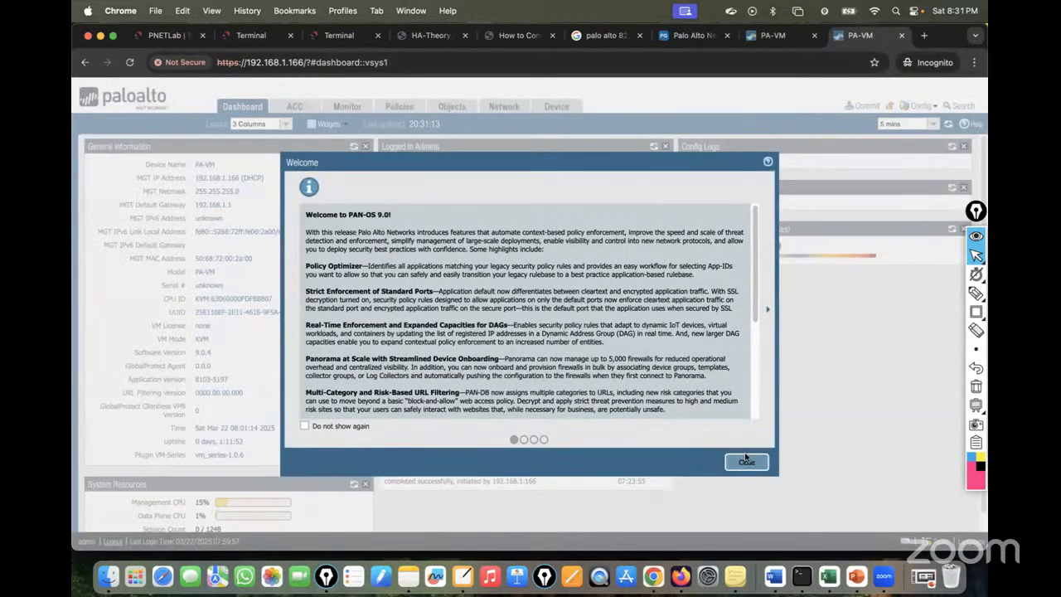
Set the 192.168.1.166 firewall's hostname to PA02 and commit it.
{"action": "left_click", "coordinate": [556, 108]}
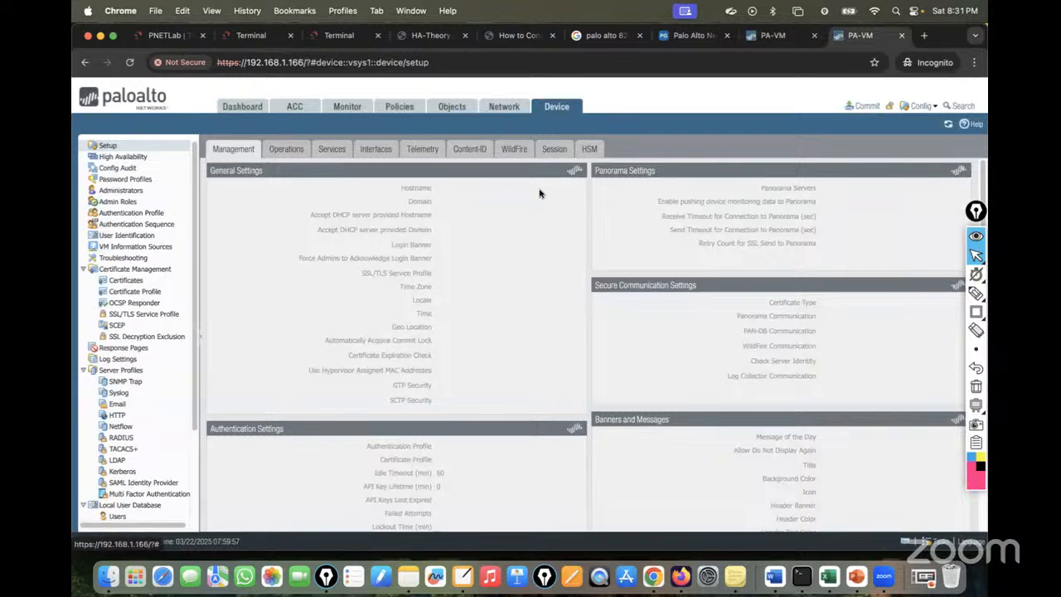
{"action": "left_click", "coordinate": [578, 170]}
{"action": "type", "text": "PA02"}
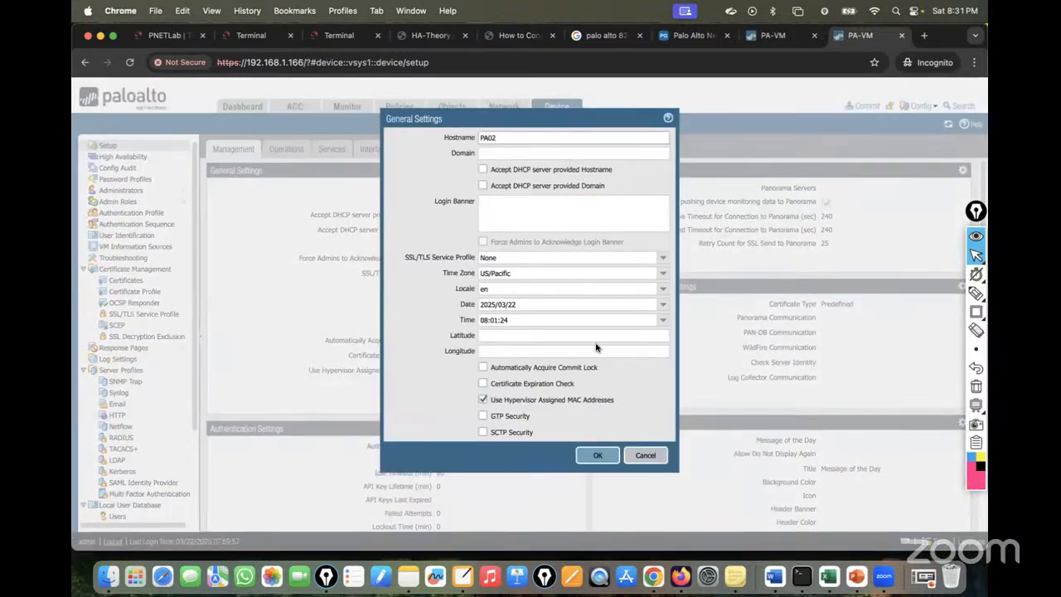
{"action": "left_click", "coordinate": [597, 456]}
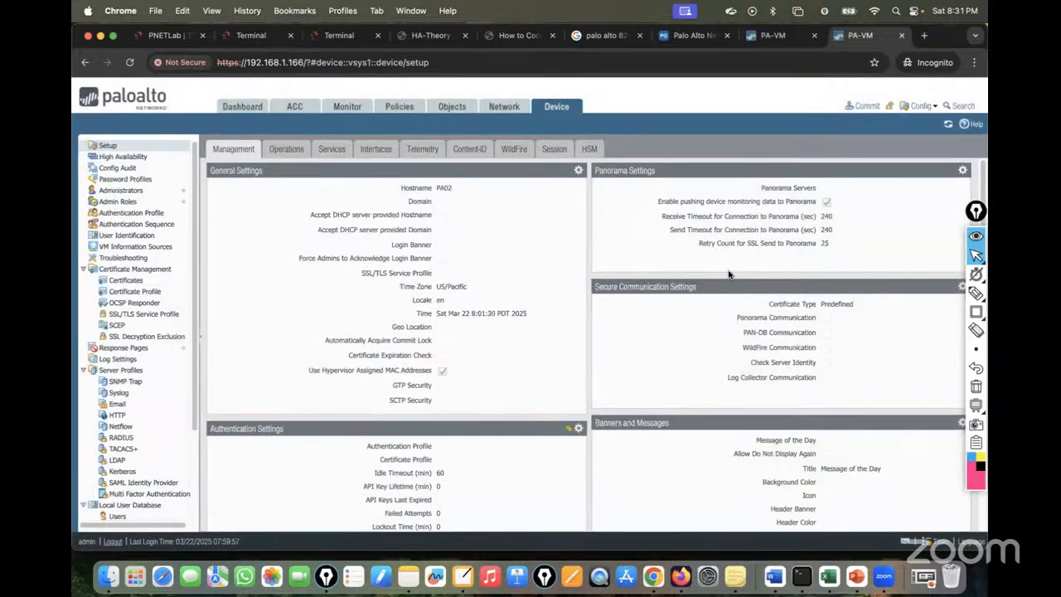
{"action": "left_click", "coordinate": [862, 106]}
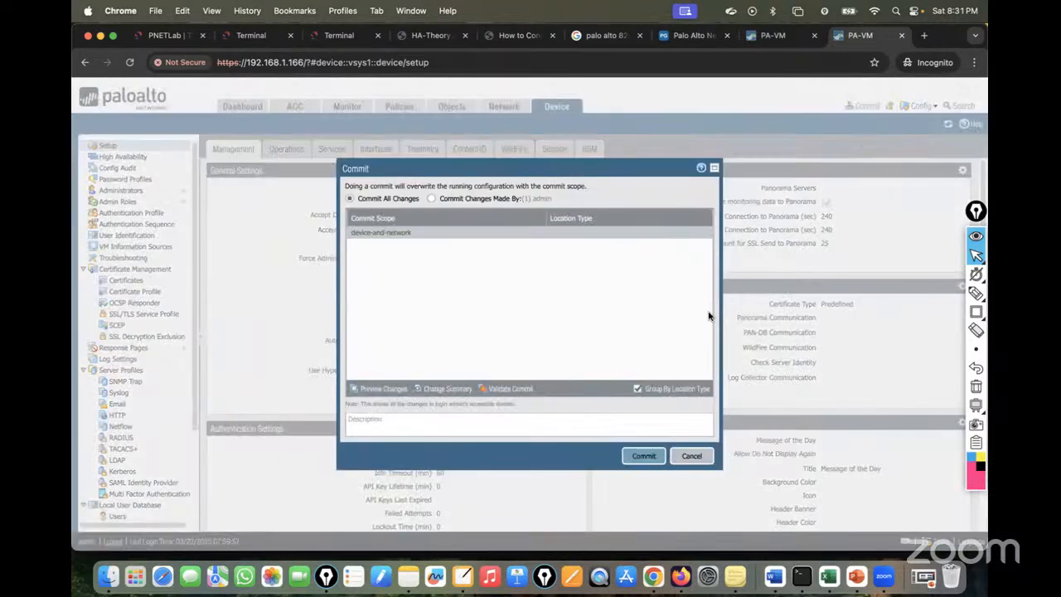
{"action": "left_click", "coordinate": [645, 457]}
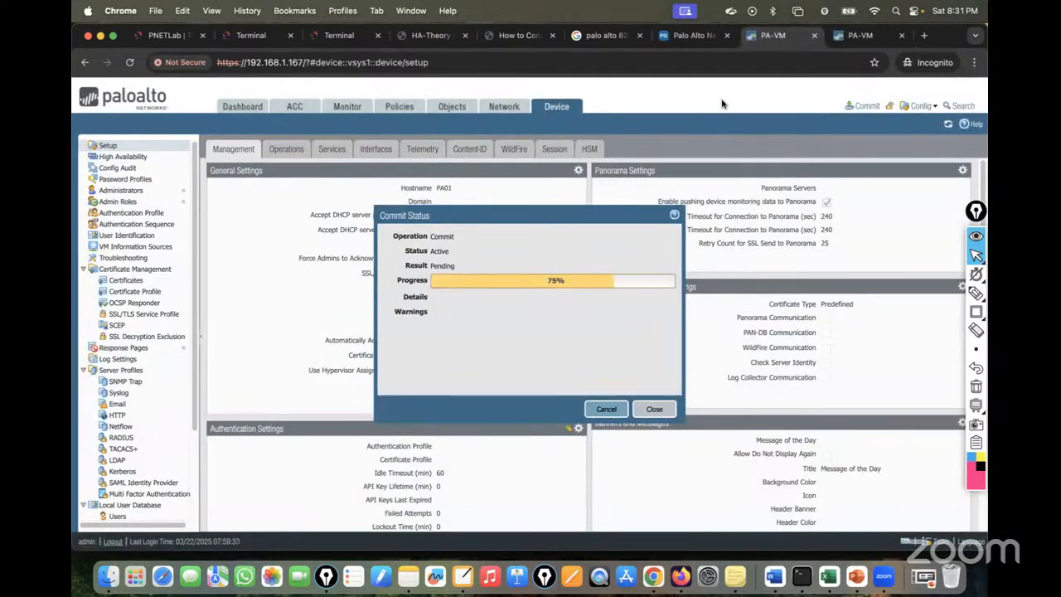
Check PA01's commit progress and open its Network > Interfaces list.
{"action": "left_click", "coordinate": [173, 35]}
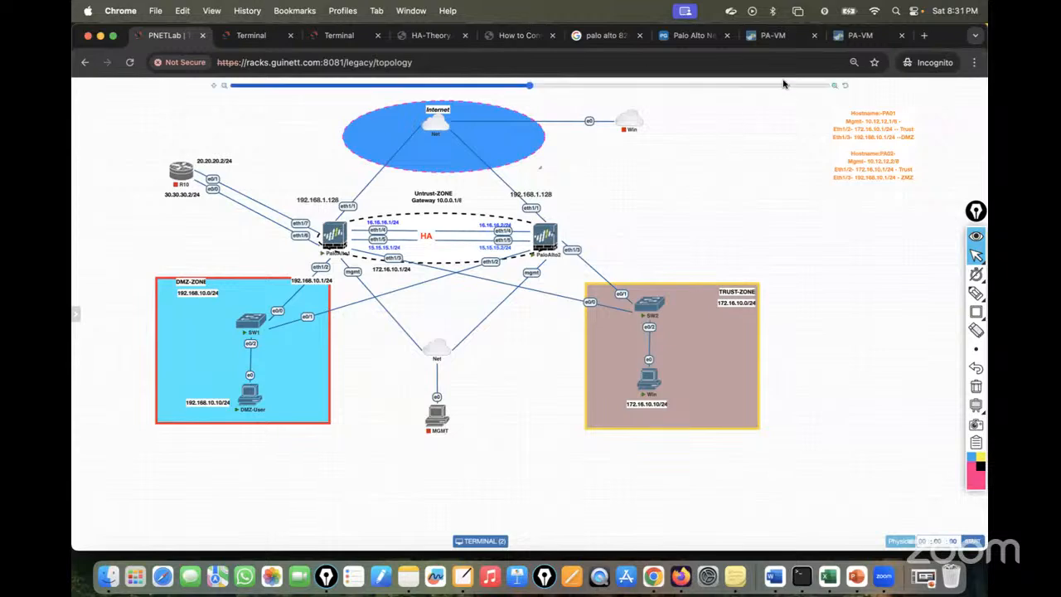
{"action": "left_click", "coordinate": [773, 37]}
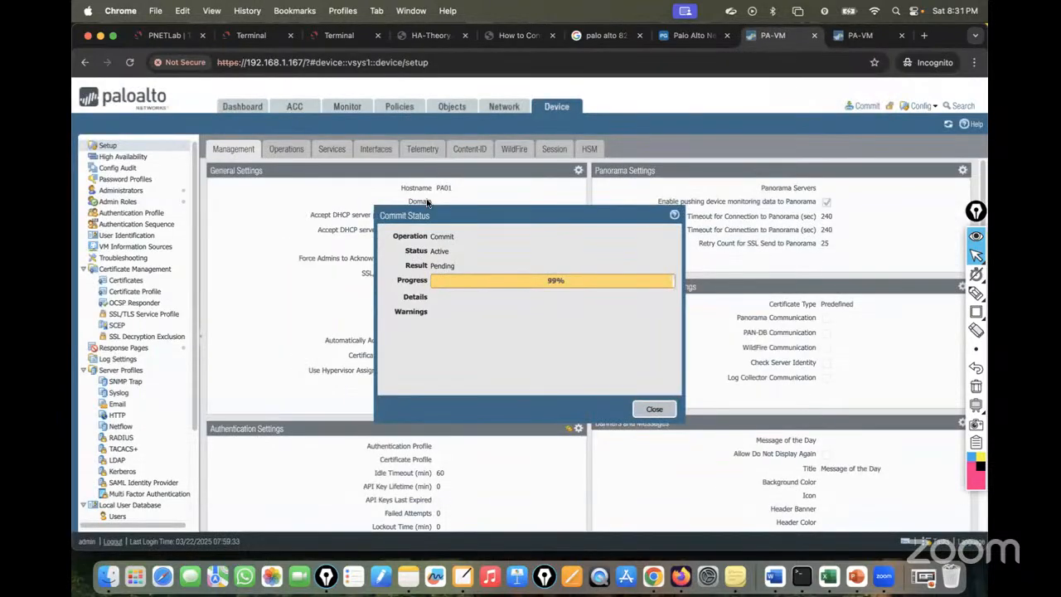
{"action": "left_click", "coordinate": [505, 109]}
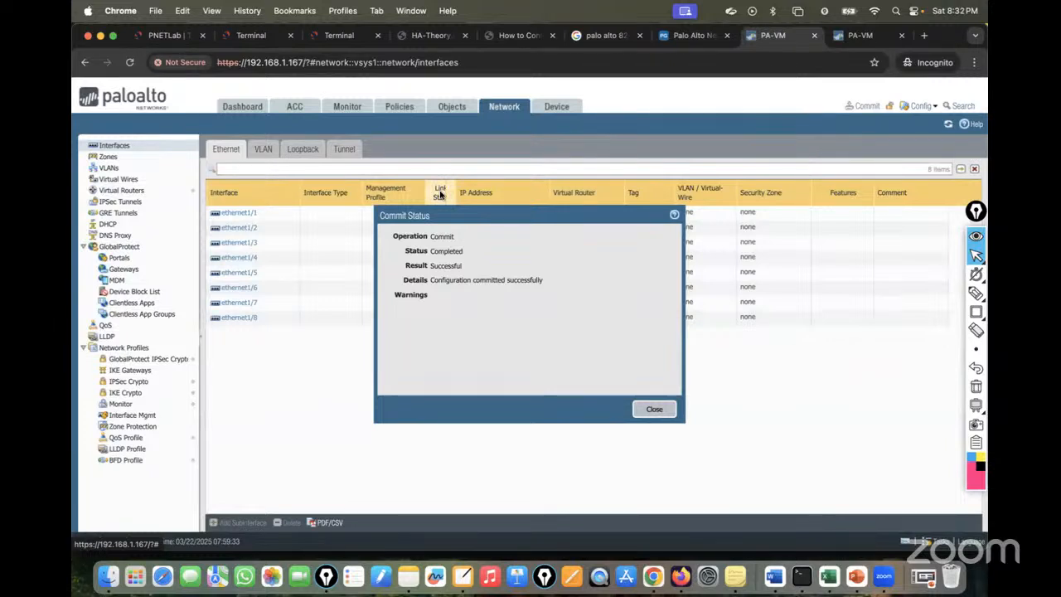
Clear the finished commit status dialogs on PA01 and PA02.
{"action": "left_click", "coordinate": [654, 409]}
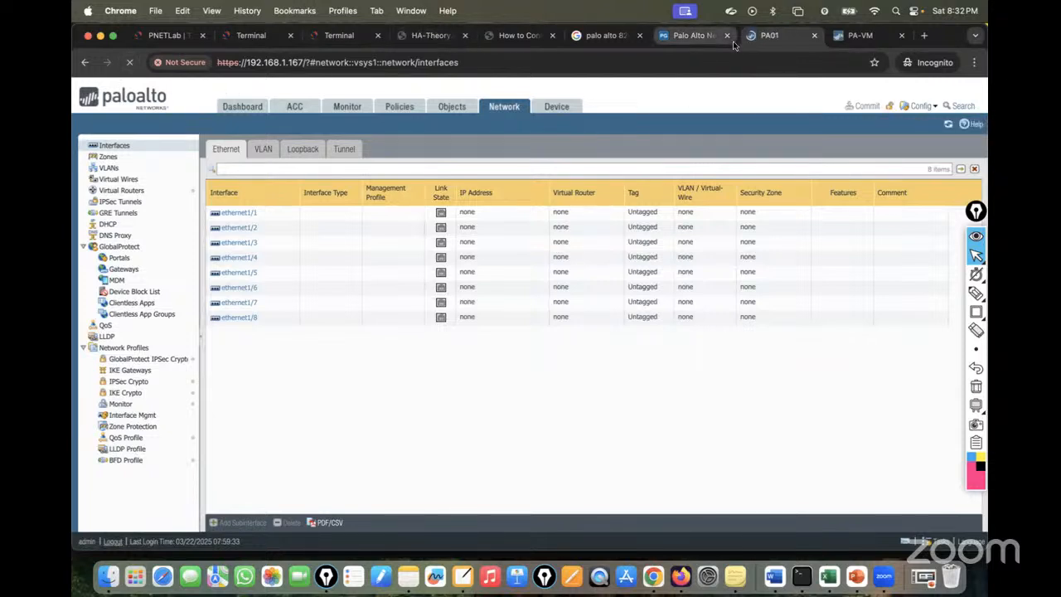
{"action": "left_click", "coordinate": [852, 36]}
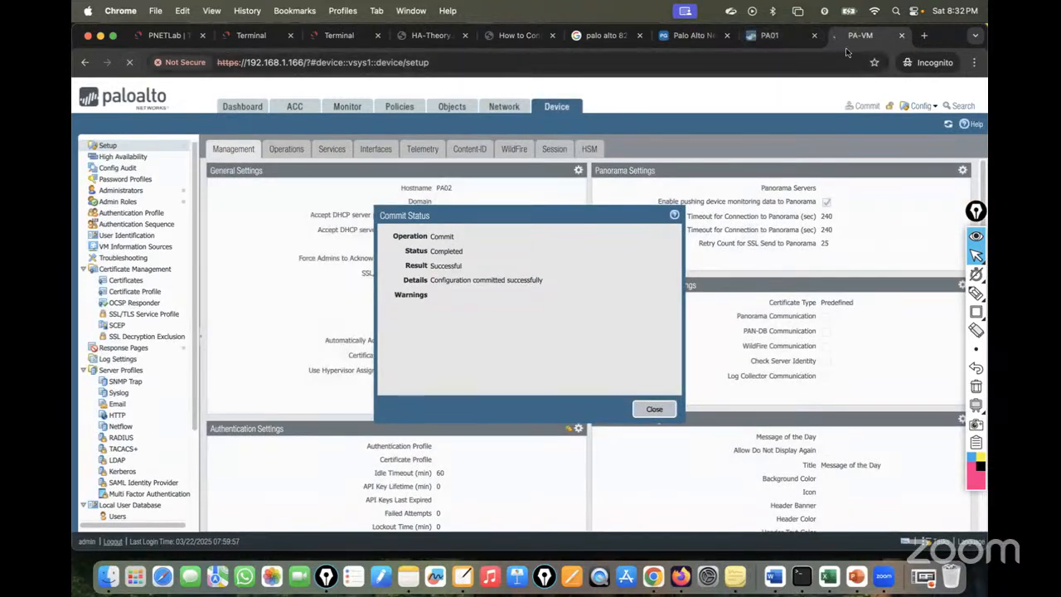
{"action": "left_click", "coordinate": [647, 413]}
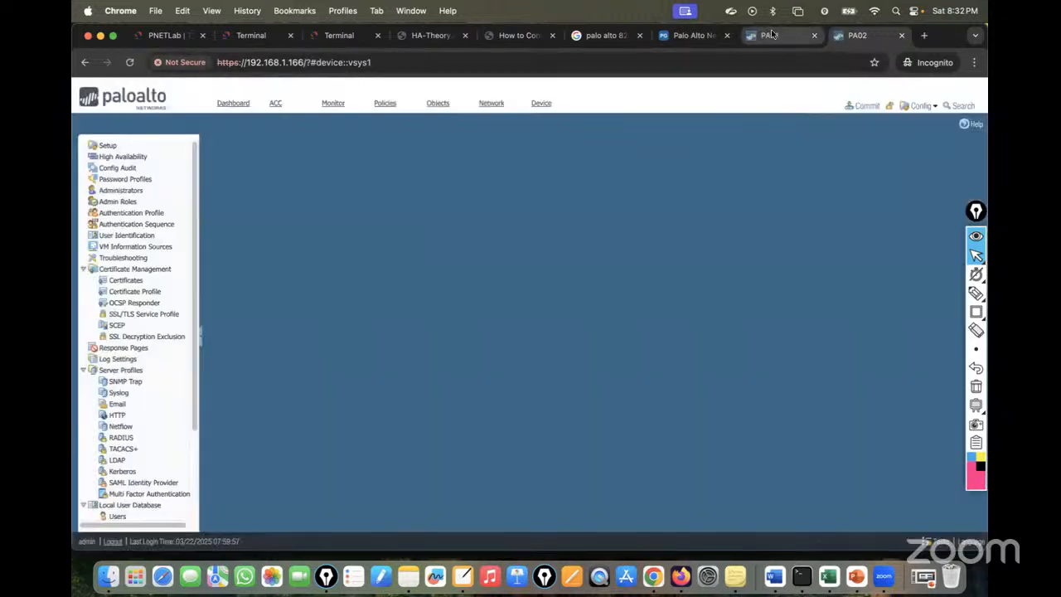
{"action": "left_click", "coordinate": [771, 35]}
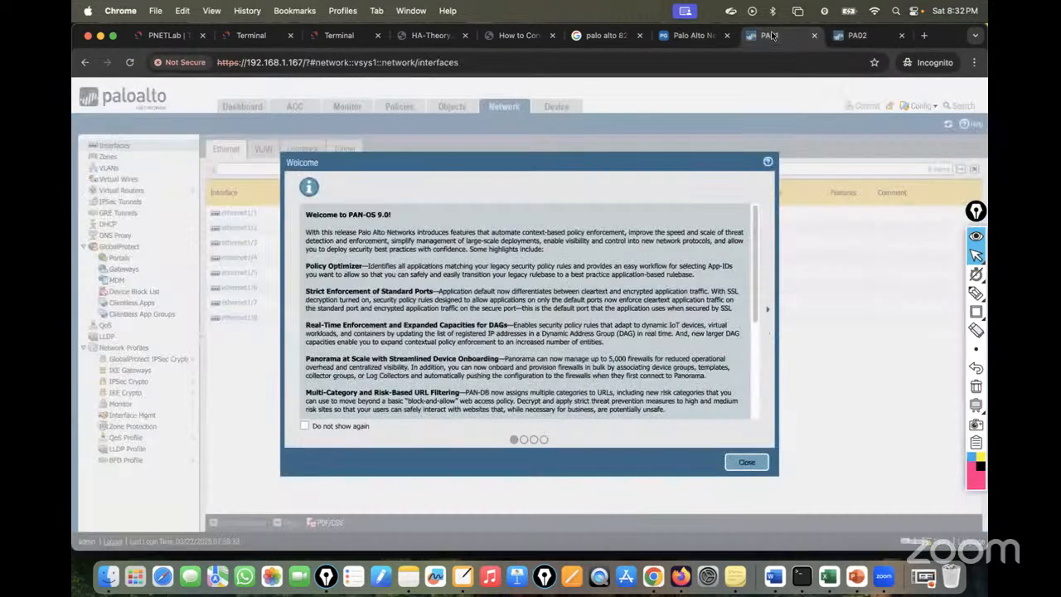
{"action": "left_click", "coordinate": [746, 462]}
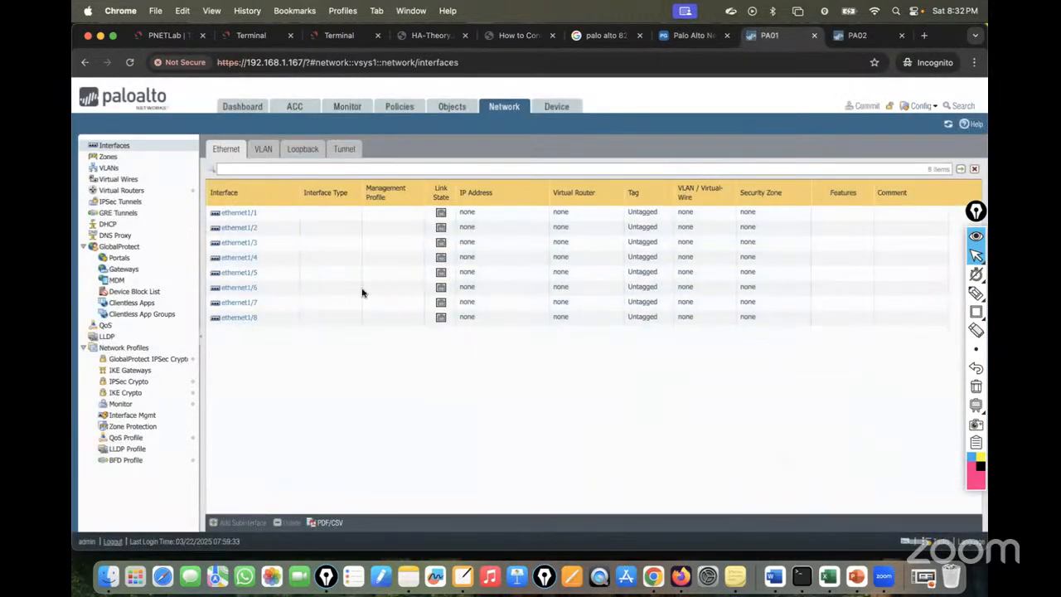
Set PA01's ethernet1/4 to interface type HA with comment Control-Link.
{"action": "left_click", "coordinate": [240, 259]}
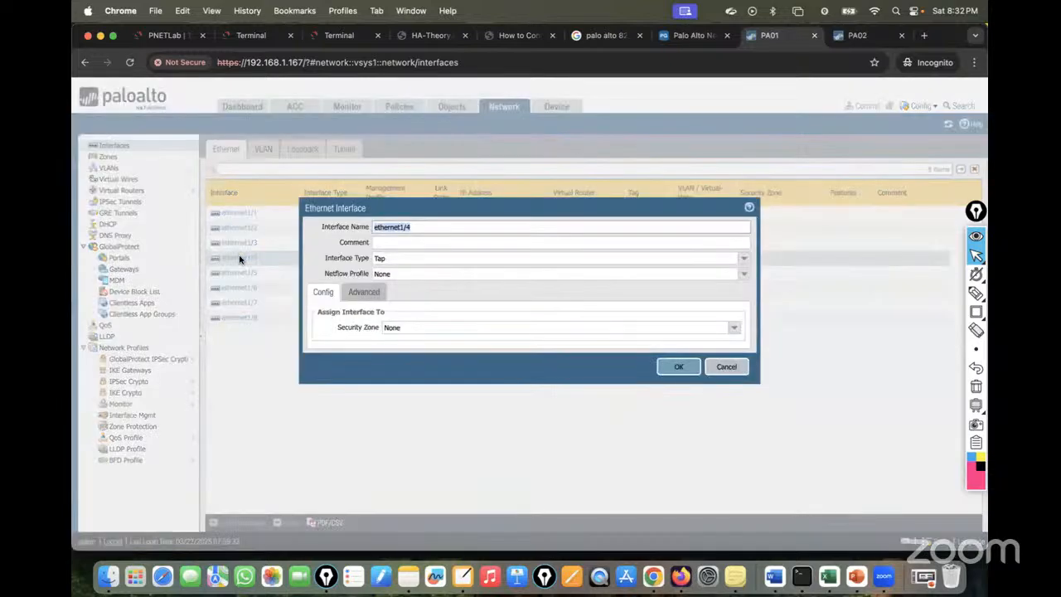
{"action": "left_click", "coordinate": [166, 34]}
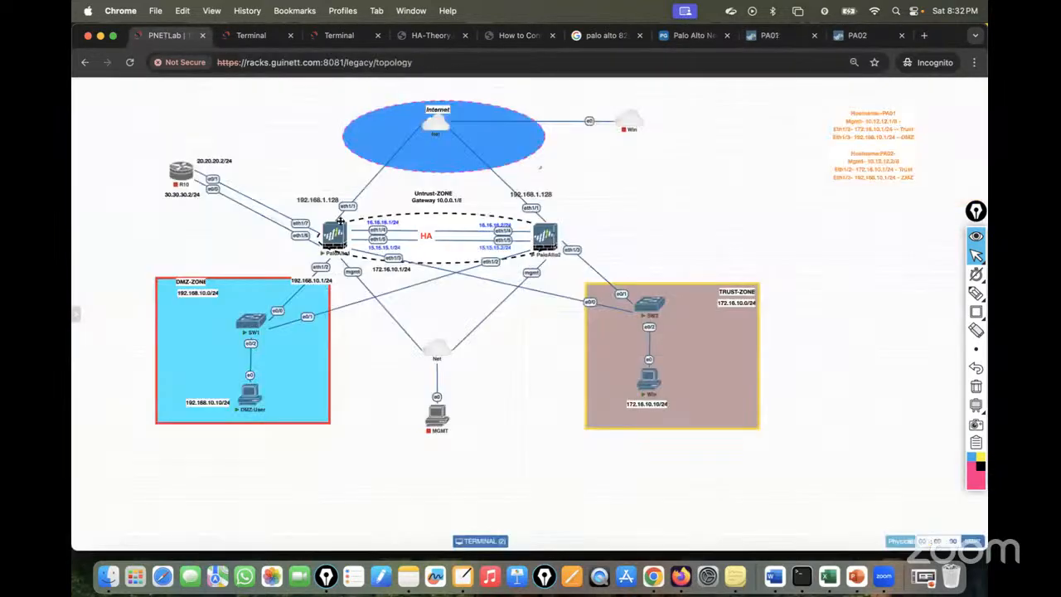
{"action": "left_click", "coordinate": [764, 39]}
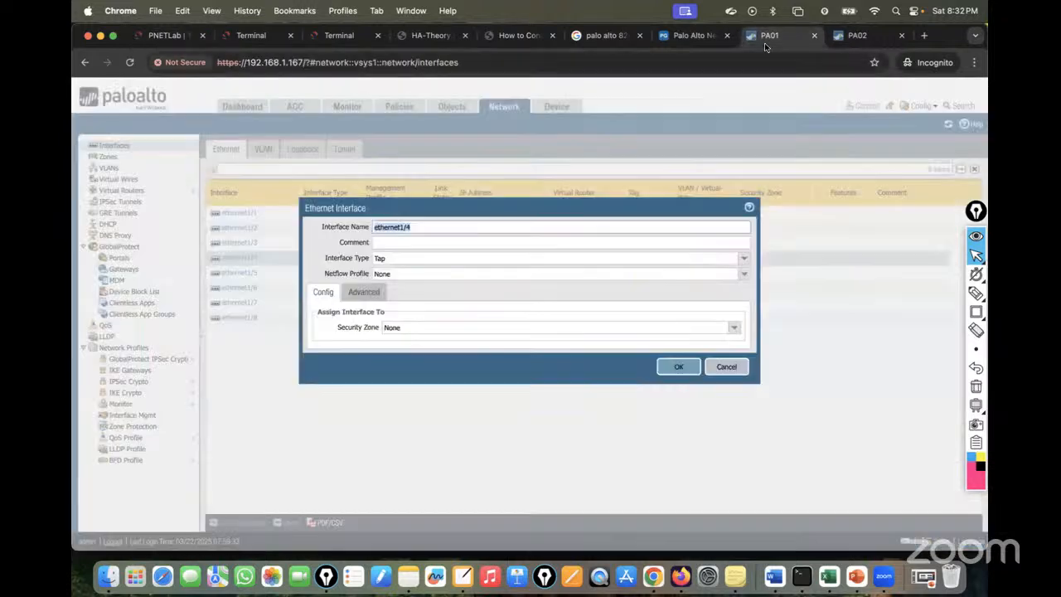
{"action": "left_click", "coordinate": [745, 258]}
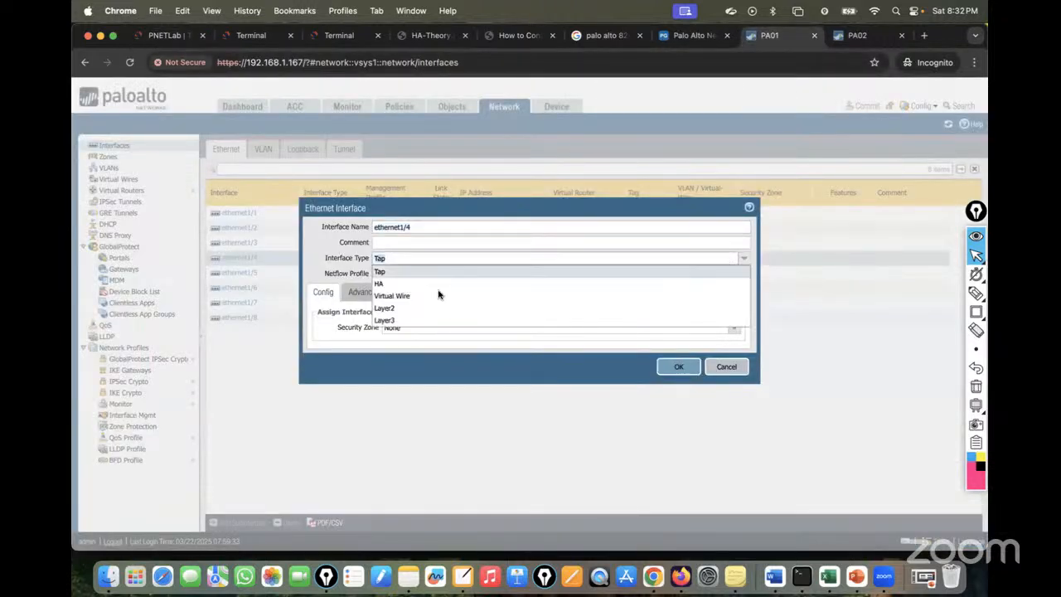
{"action": "left_click", "coordinate": [400, 286]}
{"action": "left_click", "coordinate": [394, 242]}
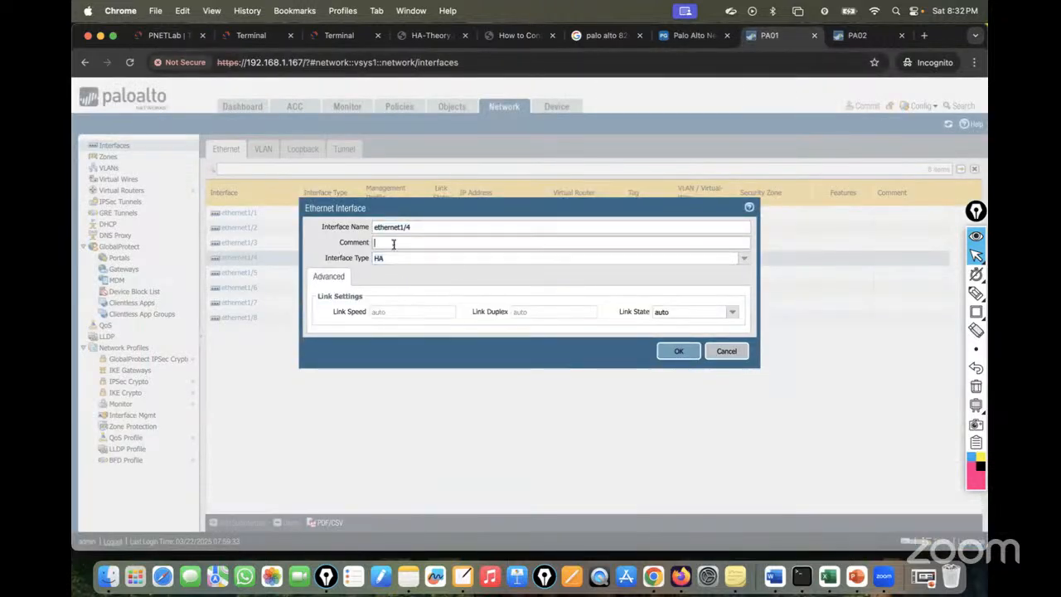
{"action": "type", "text": "Control-Link"}
{"action": "key", "text": "super+a"}
{"action": "left_click", "coordinate": [678, 351]}
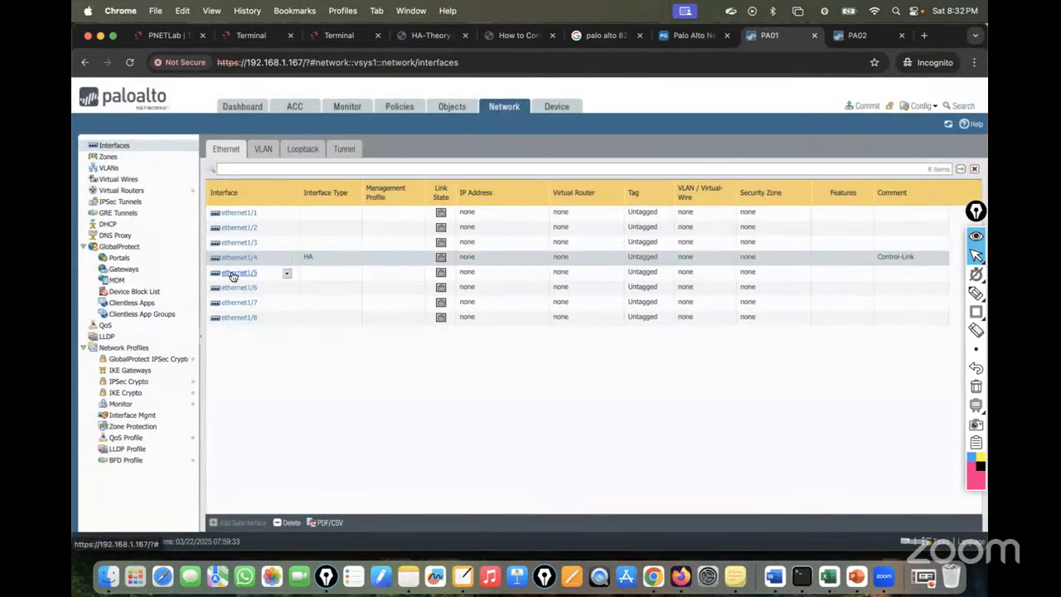
Set ethernet1/5 to type HA with comment Data-Link, then commit PA01.
{"action": "left_click", "coordinate": [239, 272]}
{"action": "left_click", "coordinate": [744, 263]}
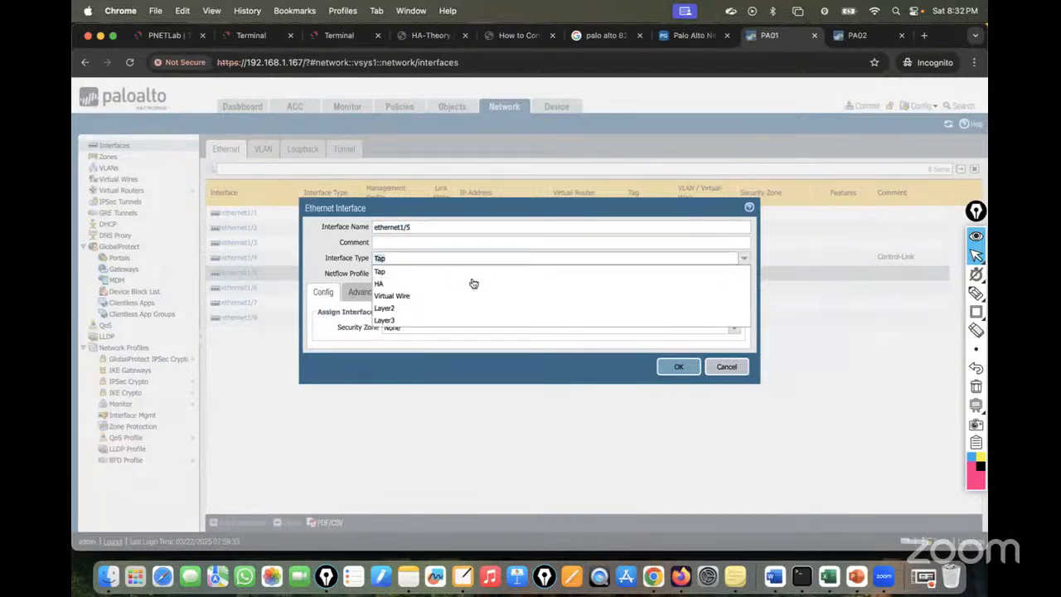
{"action": "left_click", "coordinate": [386, 286]}
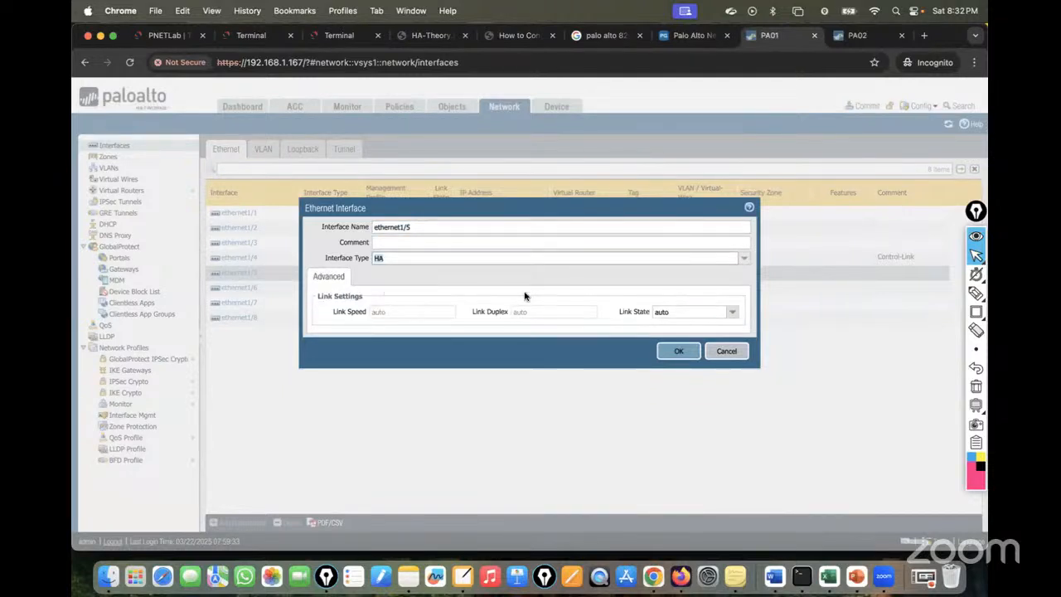
{"action": "left_click", "coordinate": [390, 242]}
{"action": "type", "text": "ata"}
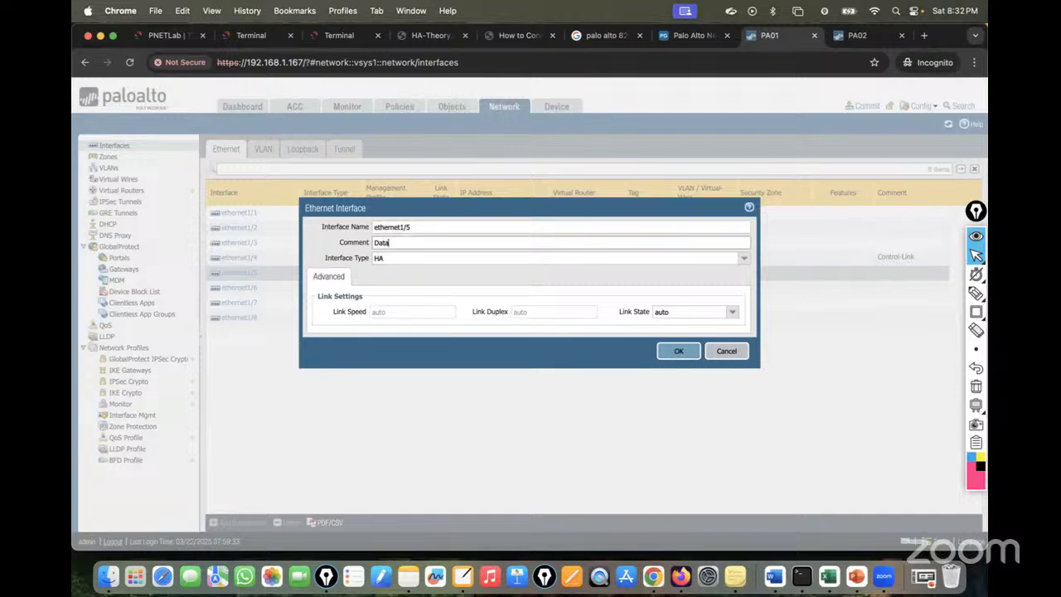
{"action": "type", "text": "-Link"}
{"action": "left_click", "coordinate": [677, 351]}
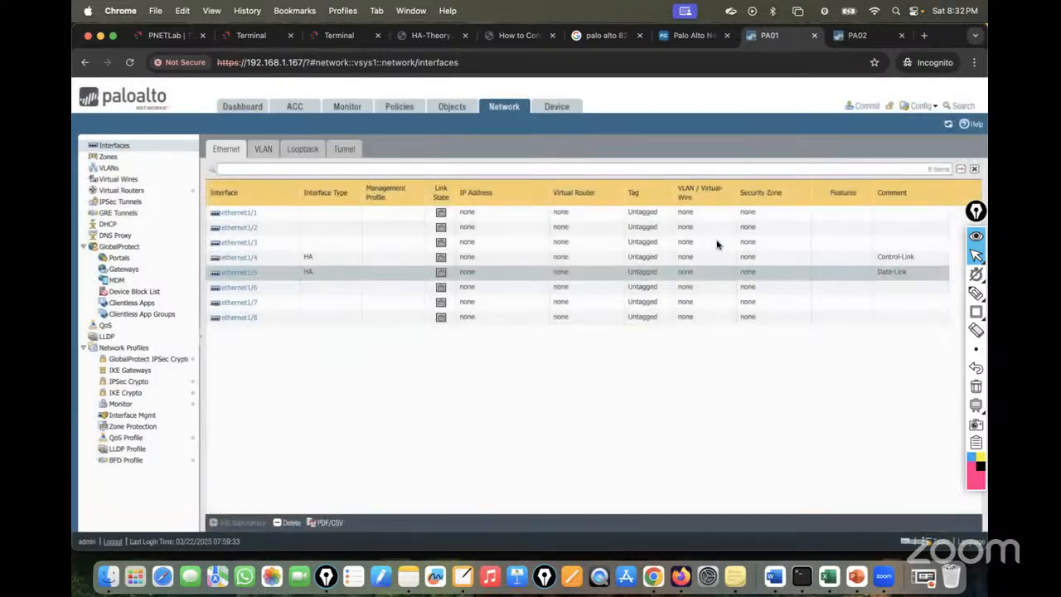
{"action": "left_click", "coordinate": [865, 106]}
{"action": "left_click", "coordinate": [643, 458]}
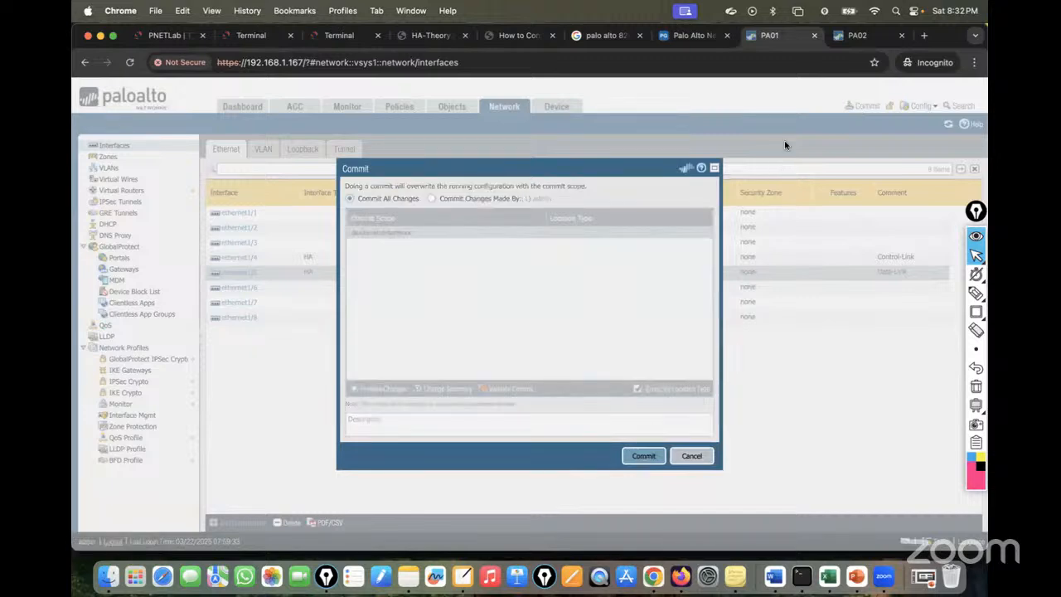
On PA02, set ethernet1/4 to interface type HA with comment Control-Link.
{"action": "left_click", "coordinate": [854, 36]}
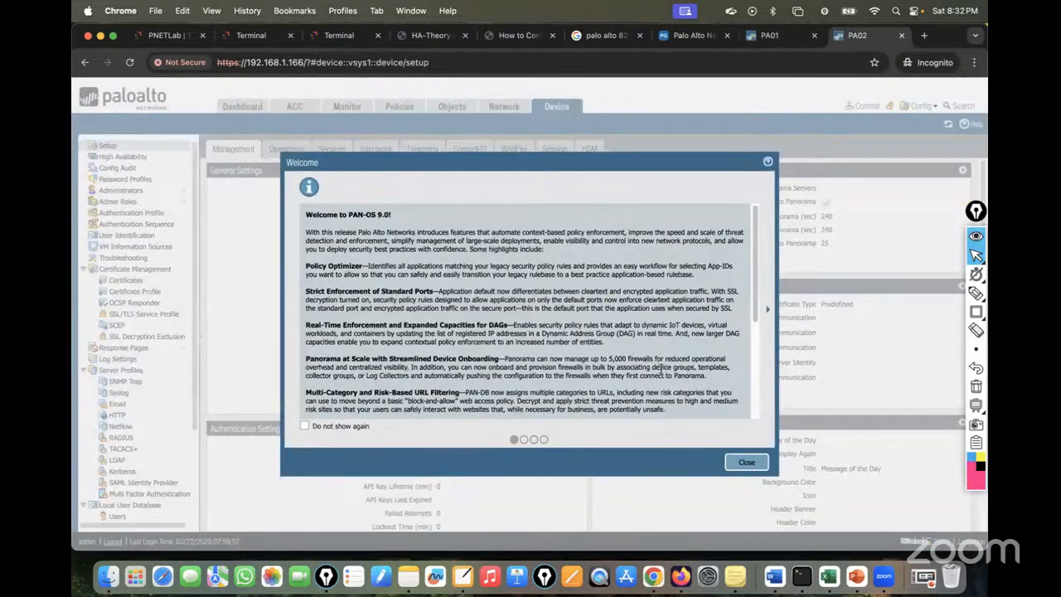
{"action": "left_click", "coordinate": [746, 462]}
{"action": "left_click", "coordinate": [501, 108]}
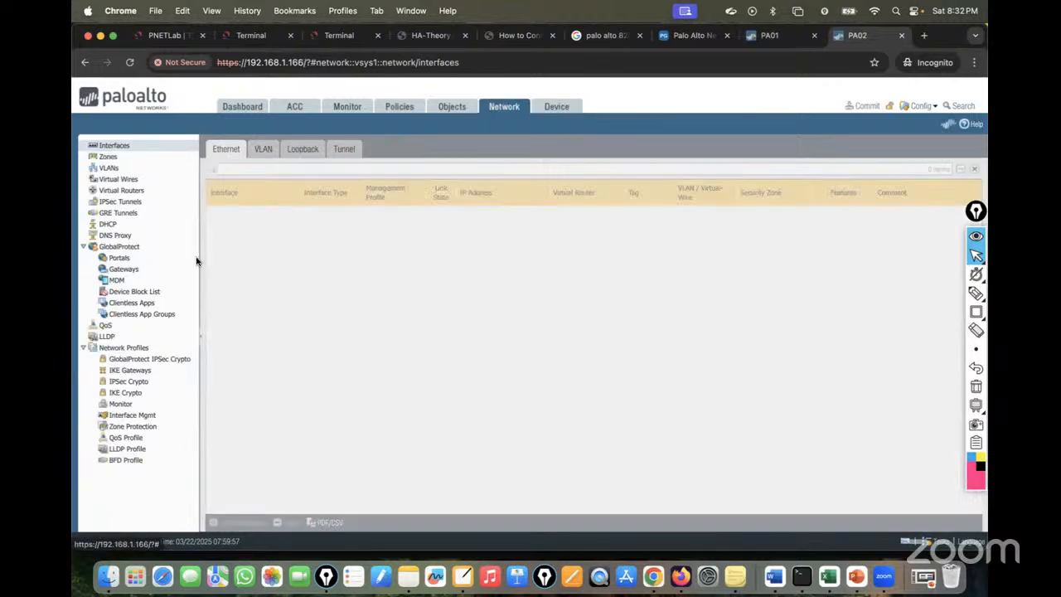
{"action": "left_click", "coordinate": [237, 259]}
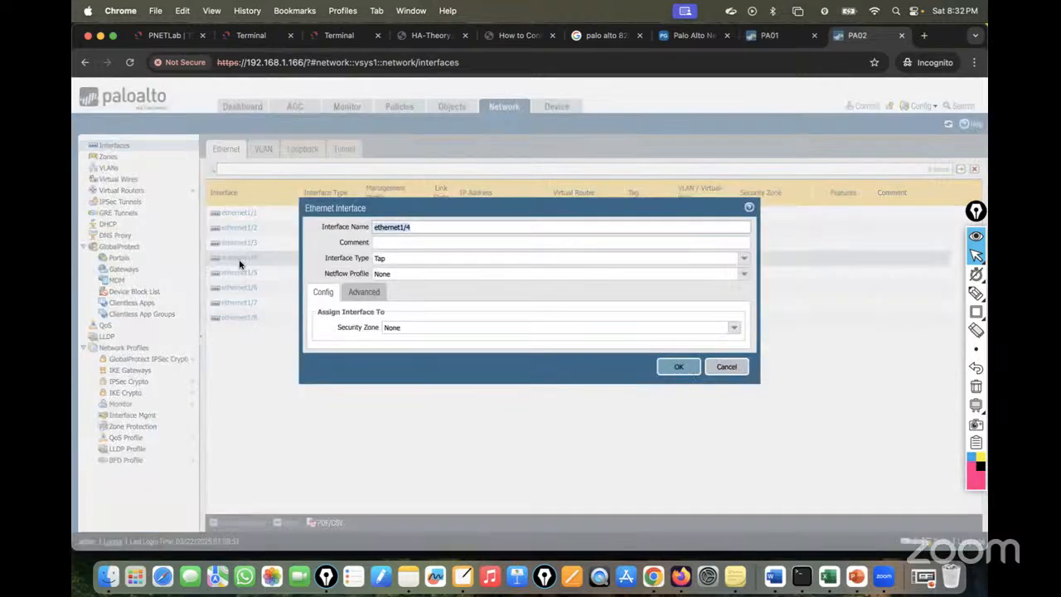
{"action": "left_click", "coordinate": [744, 259]}
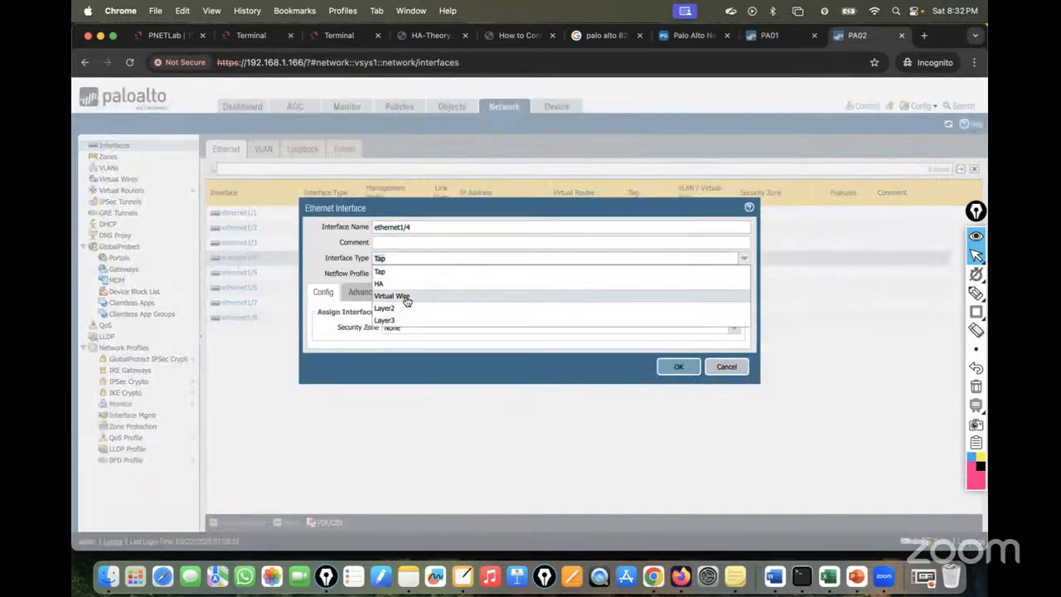
{"action": "left_click", "coordinate": [386, 285]}
{"action": "left_click", "coordinate": [381, 243]}
{"action": "type", "text": "Control-Link"}
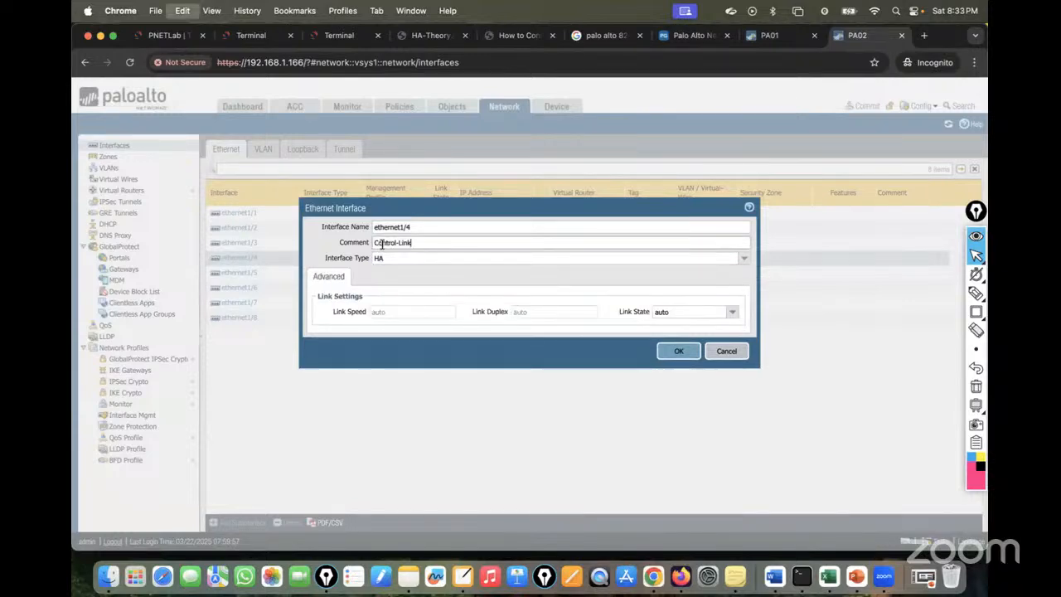
{"action": "left_click", "coordinate": [678, 353]}
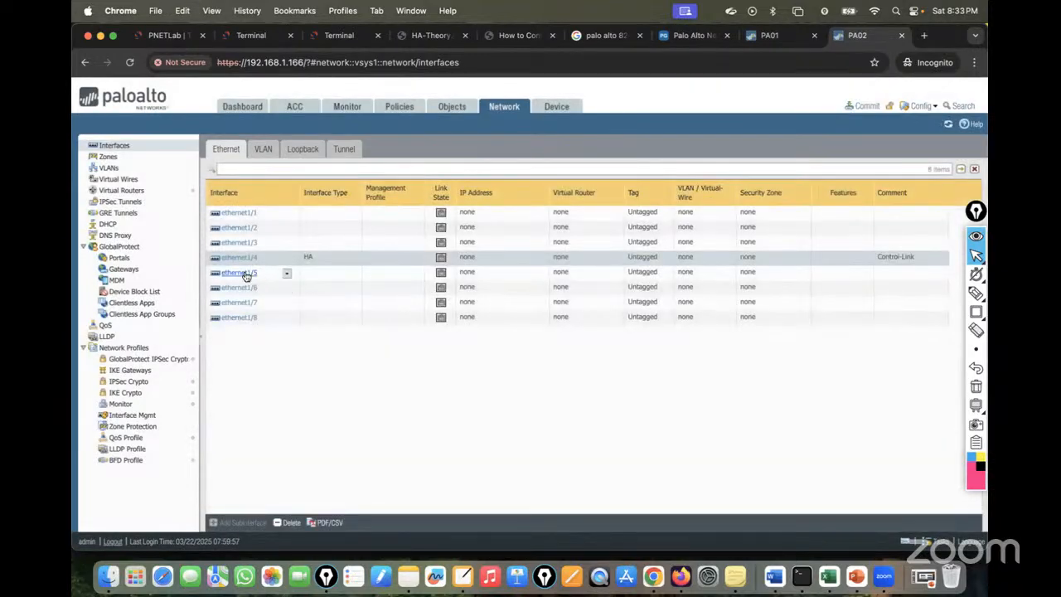
Set PA02's ethernet1/5 to type HA with comment Data-Link and commit.
{"action": "left_click", "coordinate": [245, 274]}
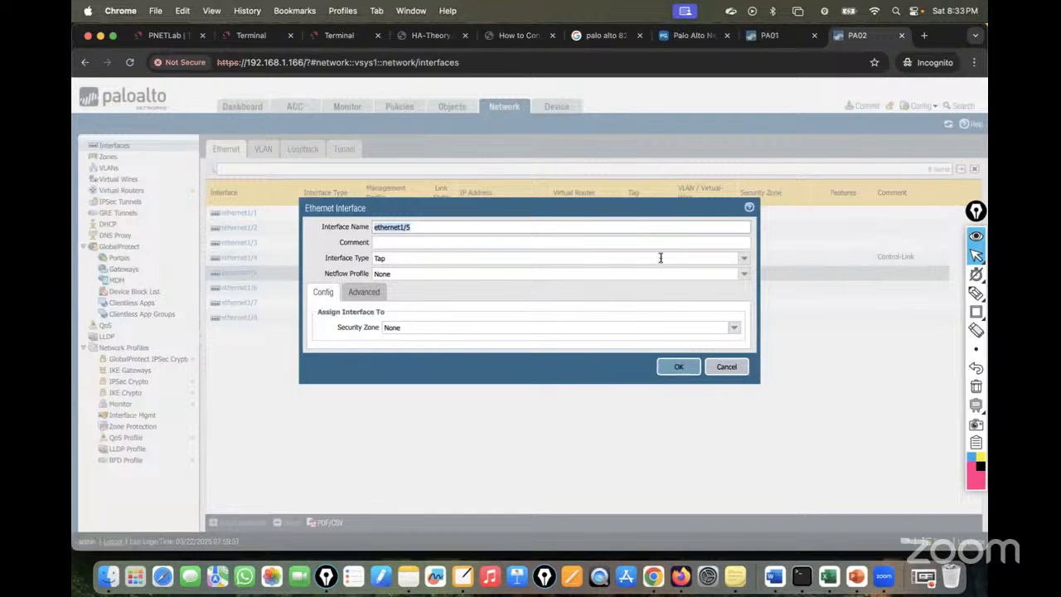
{"action": "left_click", "coordinate": [743, 260]}
{"action": "left_click", "coordinate": [405, 287]}
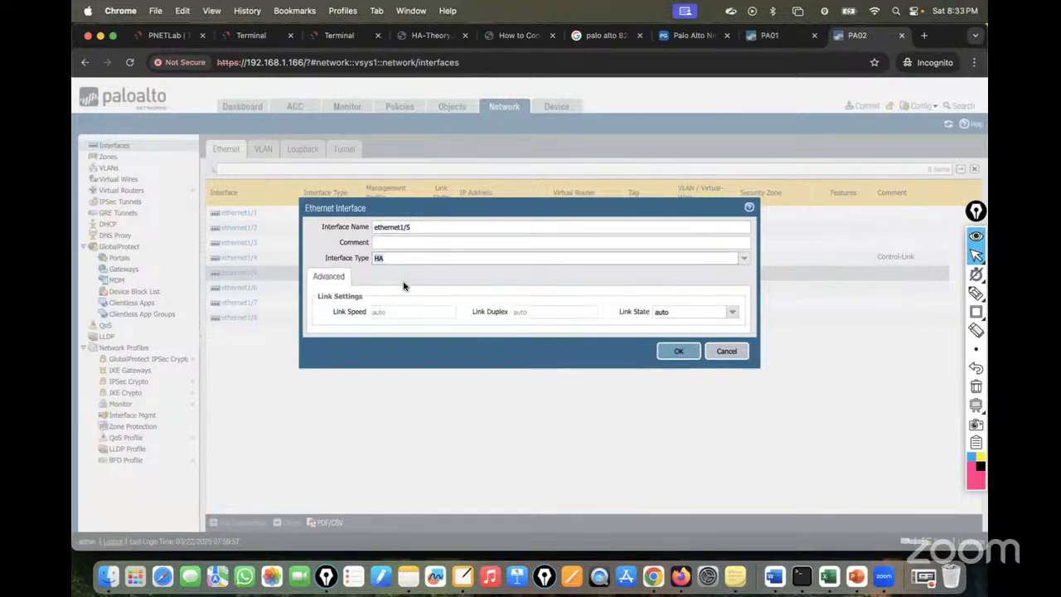
{"action": "left_click", "coordinate": [379, 242]}
{"action": "type", "text": "Det"}
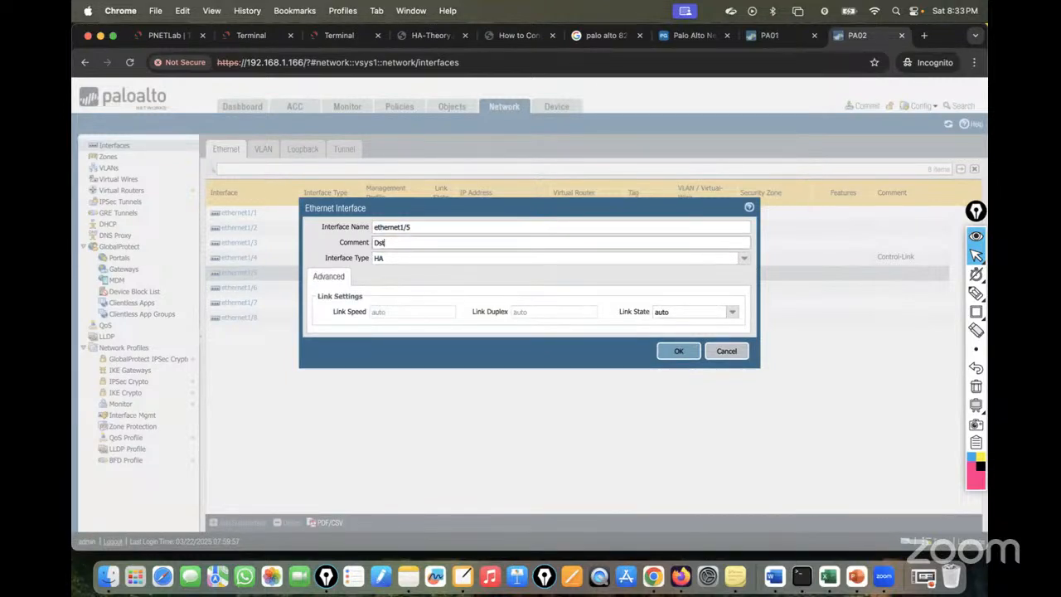
{"action": "type", "text": "a-Link"}
{"action": "left_click", "coordinate": [678, 350]}
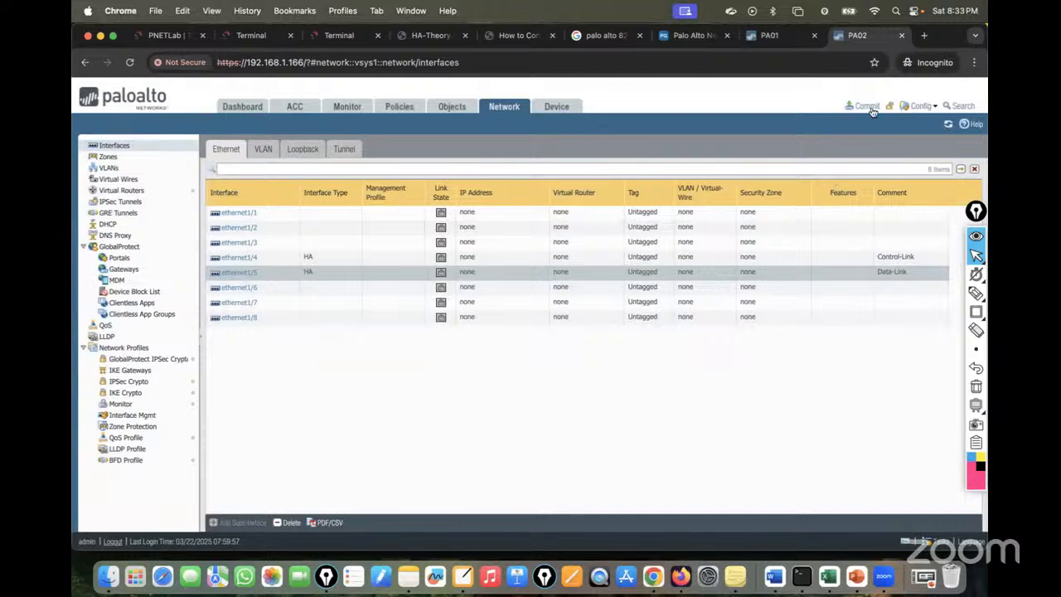
{"action": "left_click", "coordinate": [865, 106]}
{"action": "left_click", "coordinate": [642, 455]}
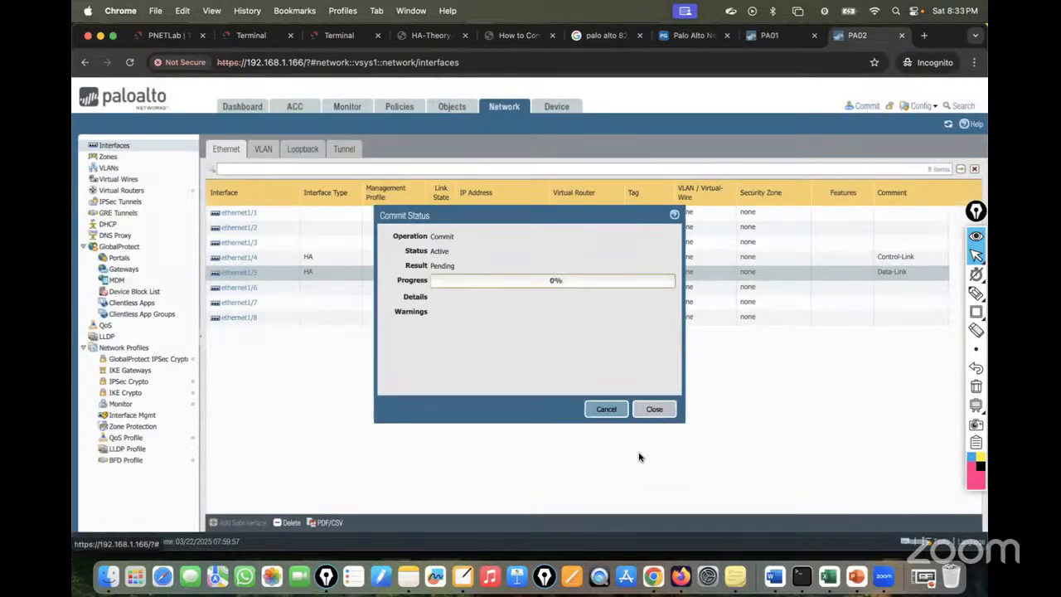
Close PA01's successful Commit Status dialog and open its Dashboard.
{"action": "left_click", "coordinate": [775, 35]}
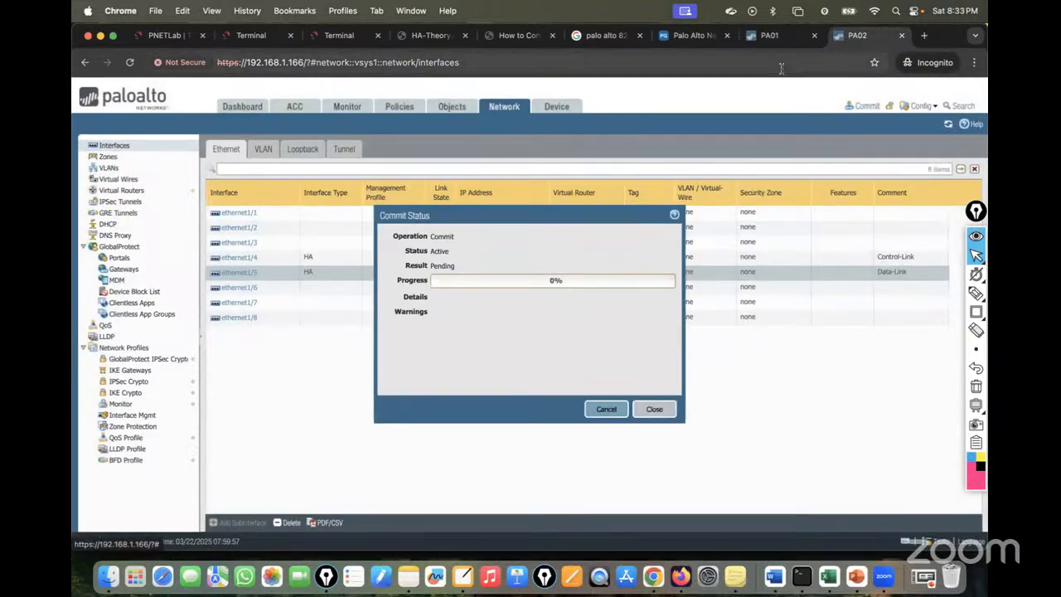
{"action": "left_click", "coordinate": [654, 409]}
{"action": "left_click", "coordinate": [235, 113]}
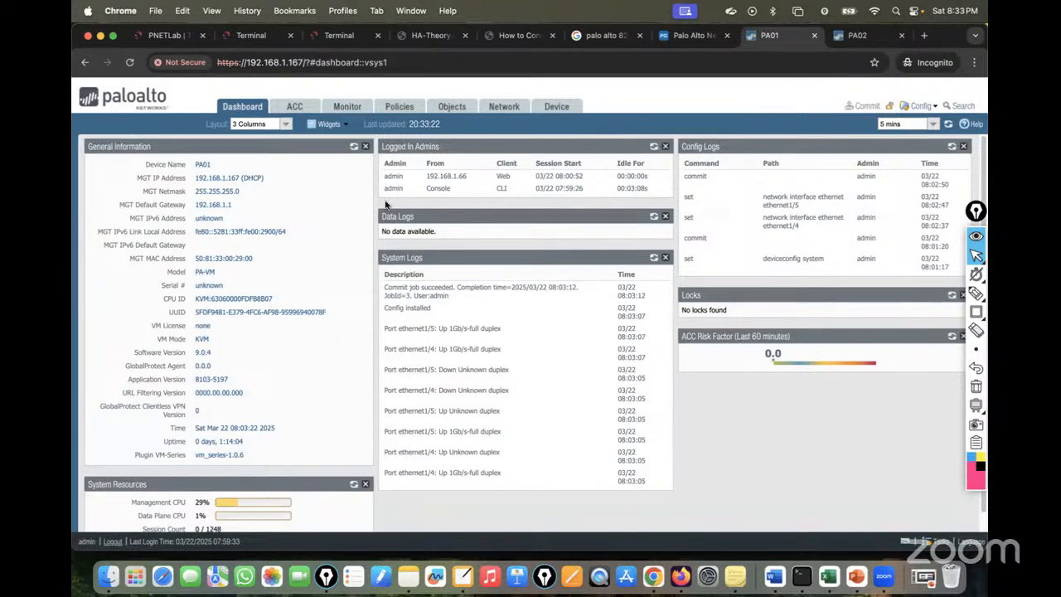
Add a System > High Availability widget to PA01's dashboard, showing HA not enabled.
{"action": "left_click", "coordinate": [348, 127]}
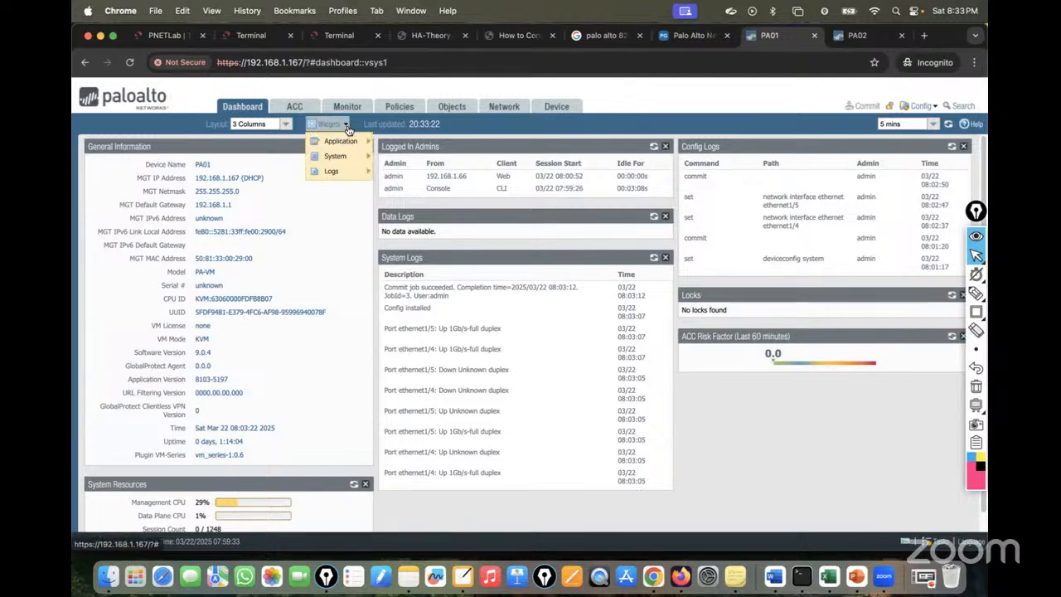
{"action": "mouse_move", "coordinate": [352, 160]}
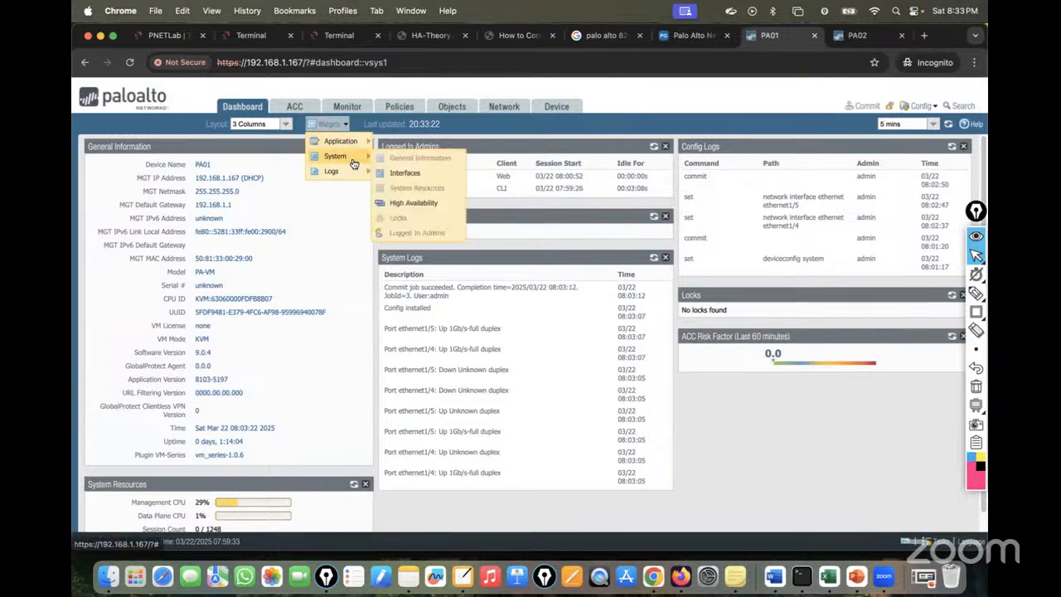
{"action": "left_click", "coordinate": [415, 203]}
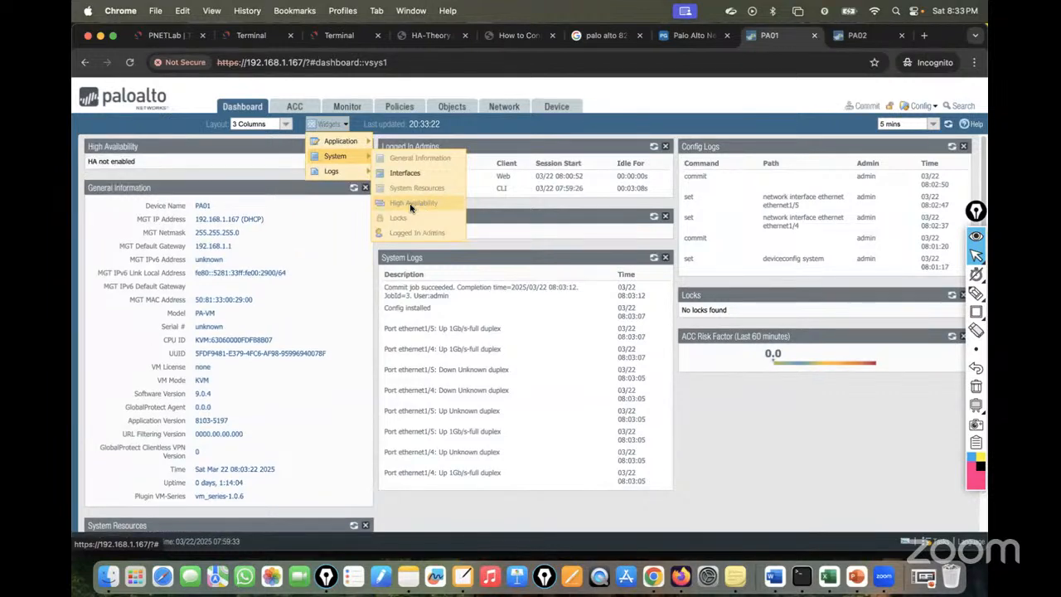
{"action": "left_click_drag", "start_coordinate": [167, 166], "coordinate": [77, 164]}
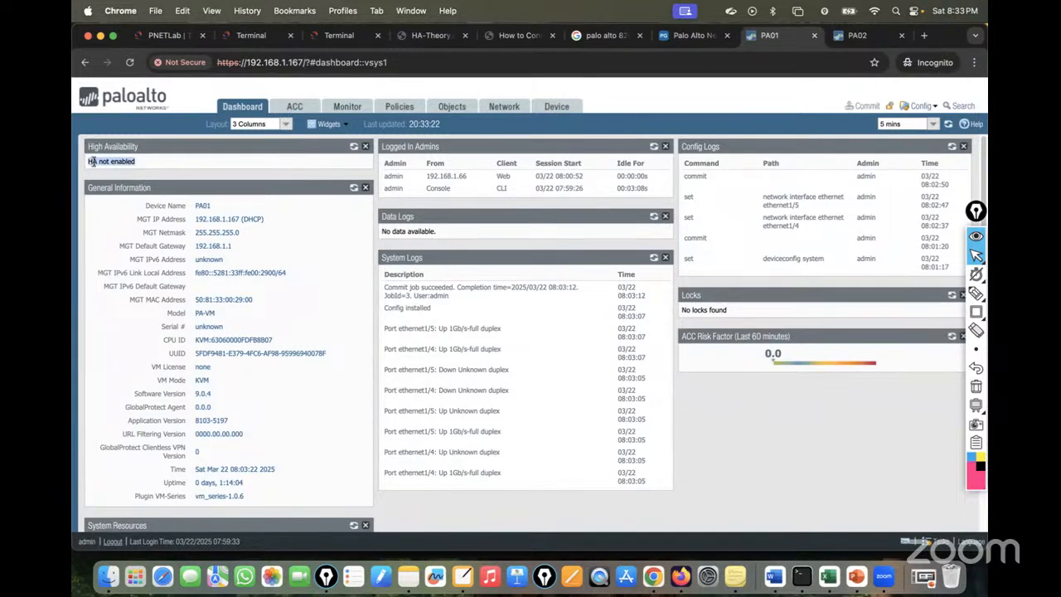
{"action": "left_click", "coordinate": [220, 162]}
Add the High Availability widget to PA02's dashboard too.
{"action": "left_click", "coordinate": [854, 34]}
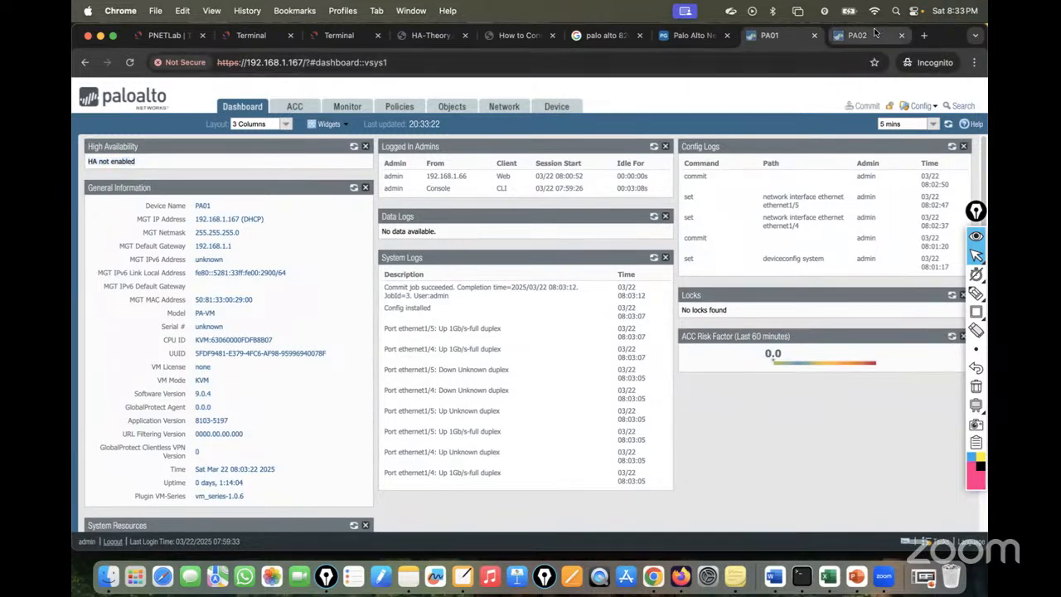
{"action": "left_click", "coordinate": [654, 409]}
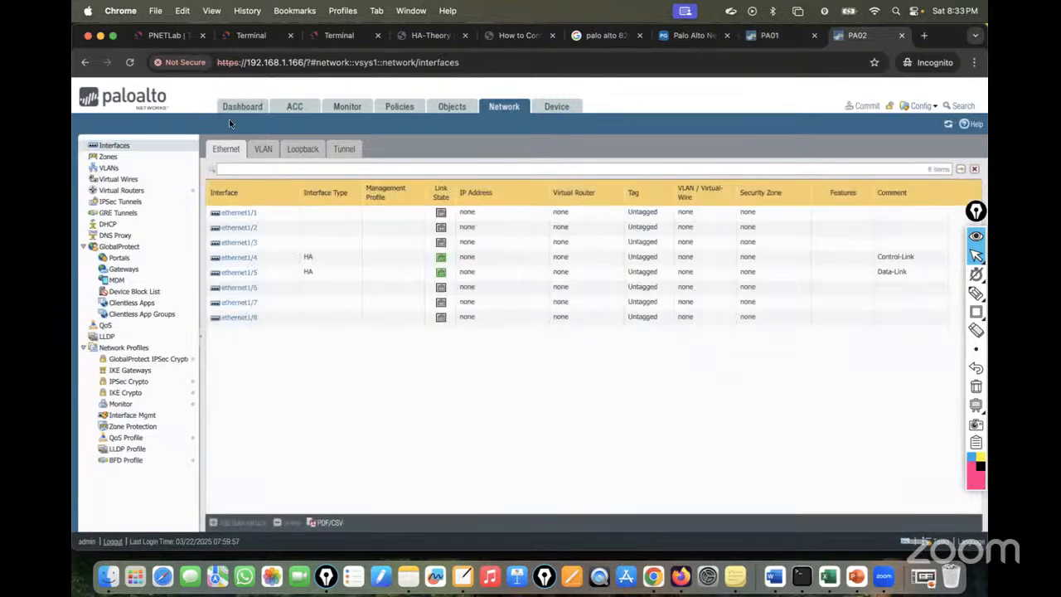
{"action": "left_click", "coordinate": [242, 108]}
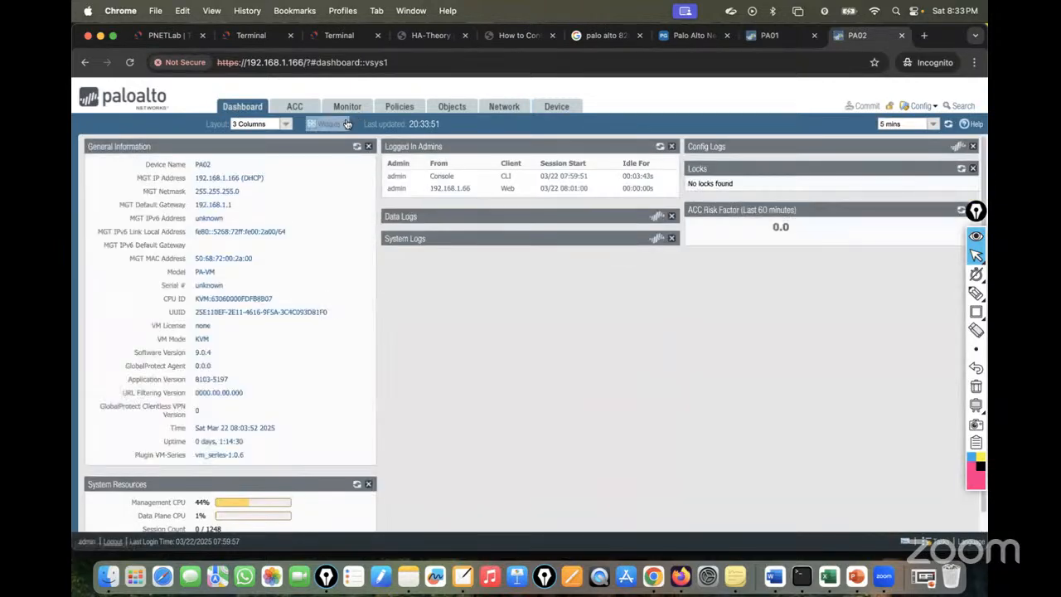
{"action": "left_click", "coordinate": [346, 123]}
{"action": "mouse_move", "coordinate": [336, 155]}
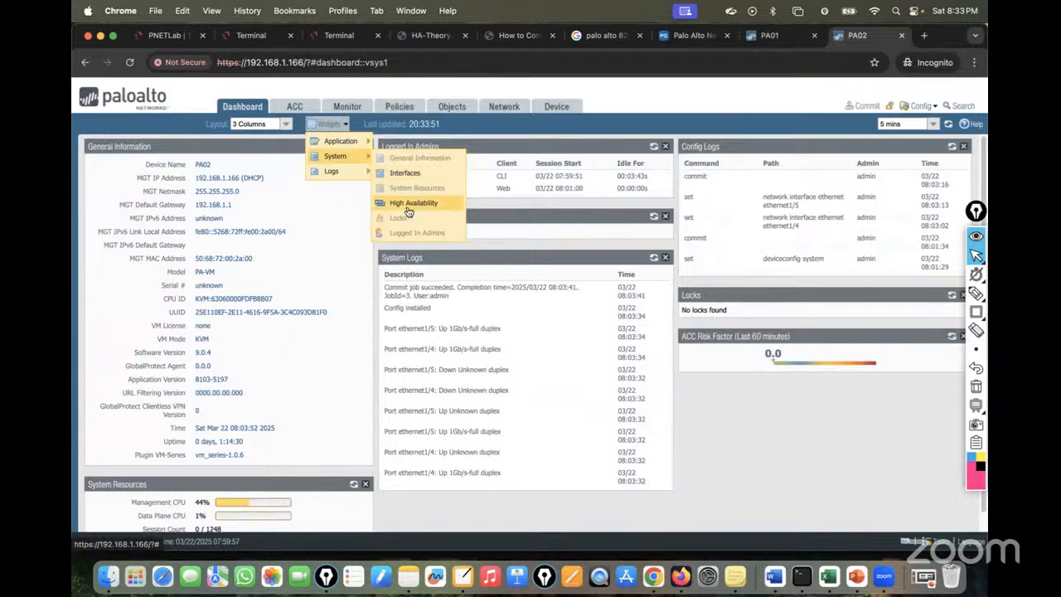
{"action": "left_click", "coordinate": [410, 206]}
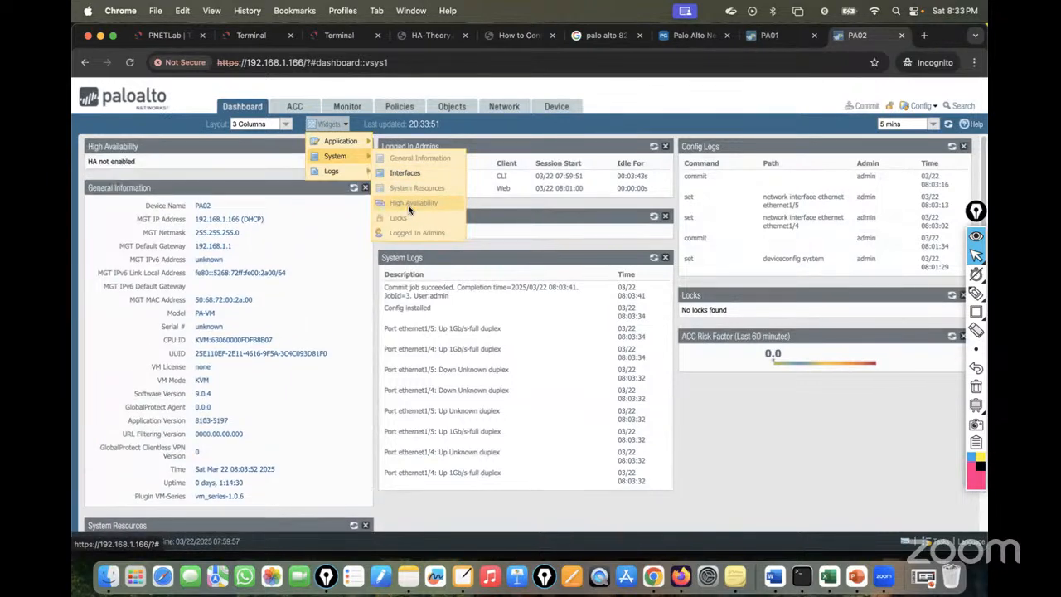
{"action": "left_click", "coordinate": [245, 181]}
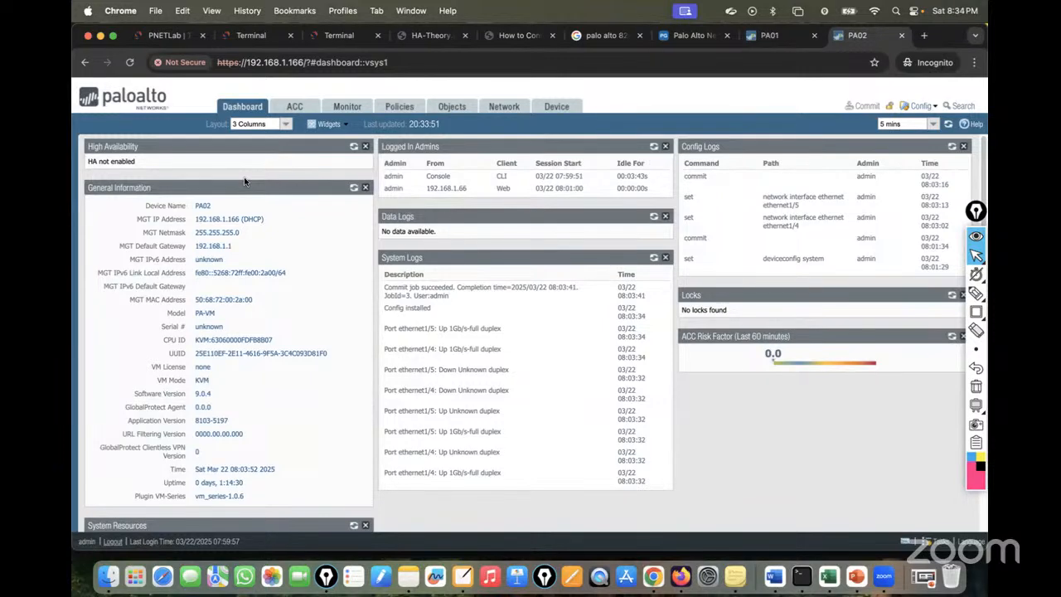
{"action": "left_click", "coordinate": [165, 35]}
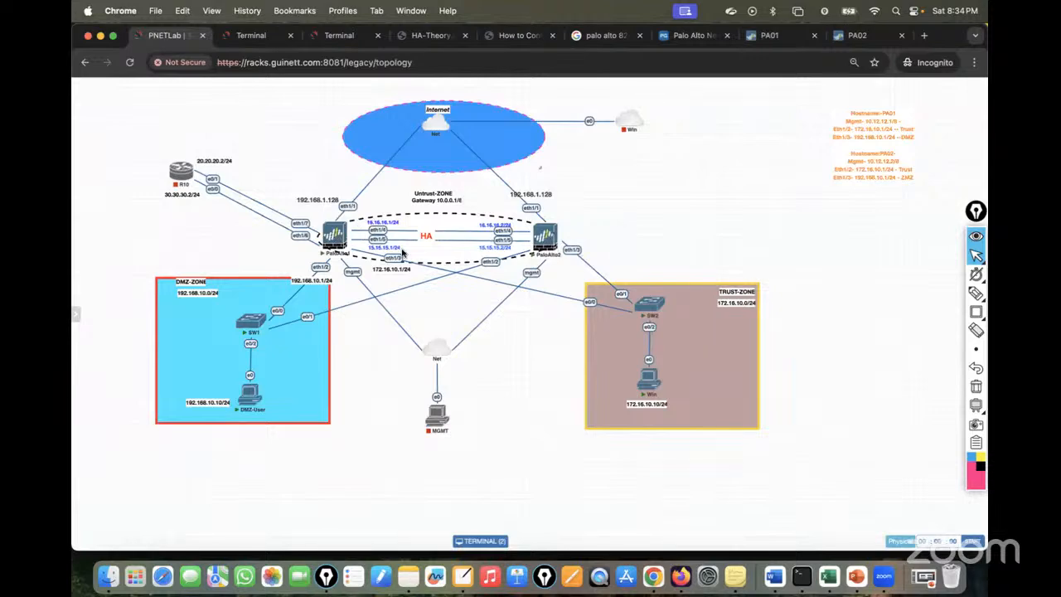
Open Device > High Availability on PA01.
{"action": "left_click", "coordinate": [775, 36]}
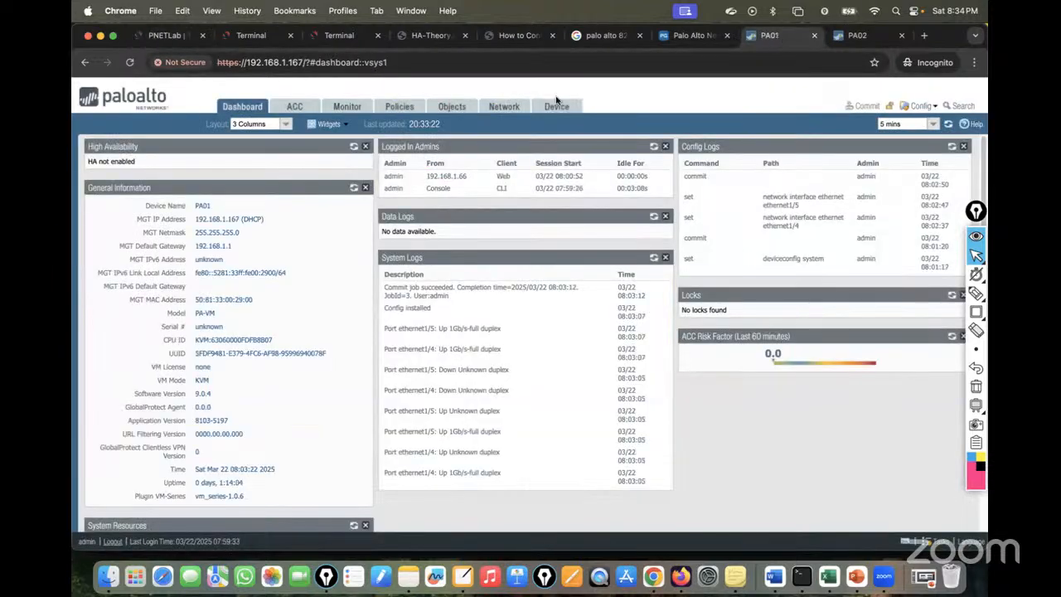
{"action": "left_click", "coordinate": [555, 106]}
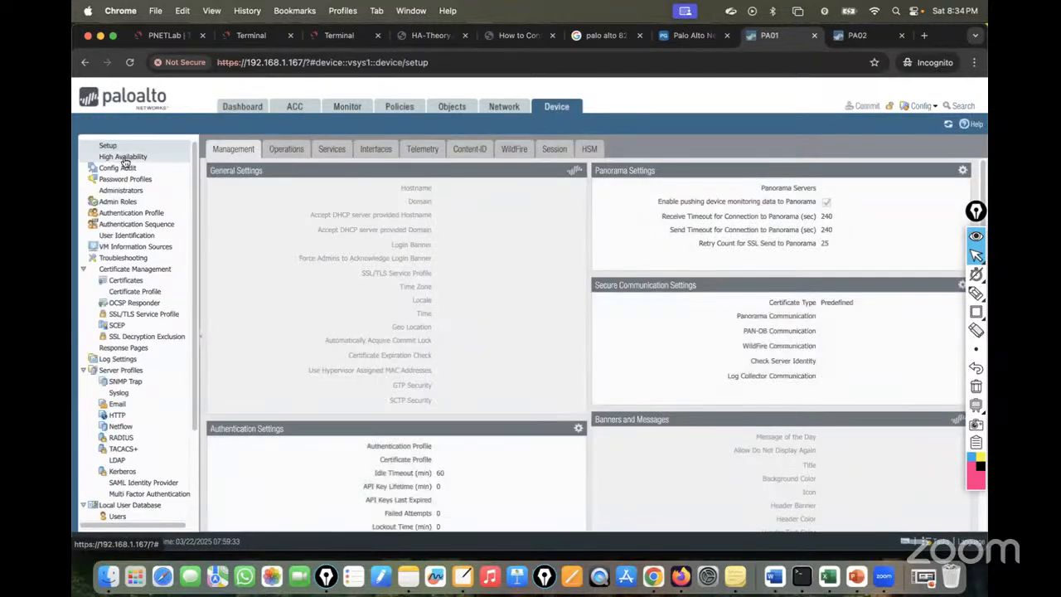
{"action": "left_click", "coordinate": [120, 159]}
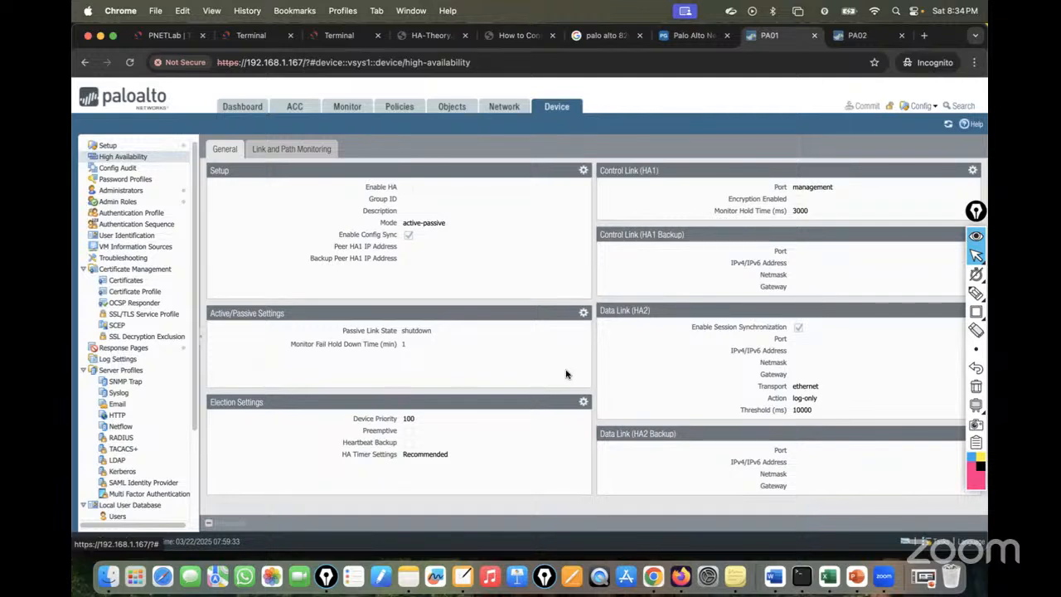
Review the PNETLab topology and firewall consoles, then return to PA01's HA page.
{"action": "left_click", "coordinate": [170, 35]}
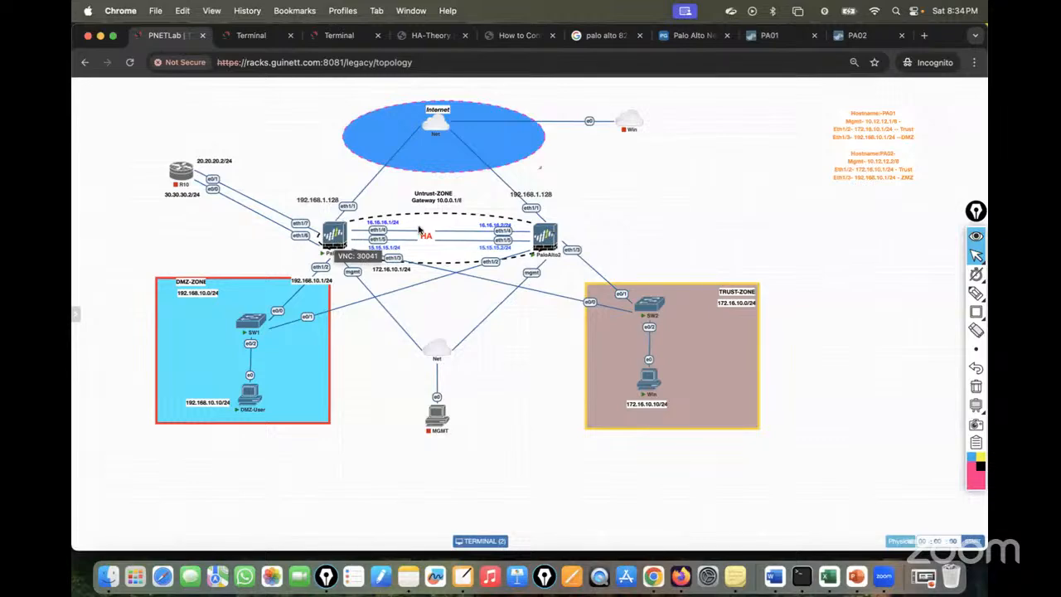
{"action": "left_click", "coordinate": [253, 34]}
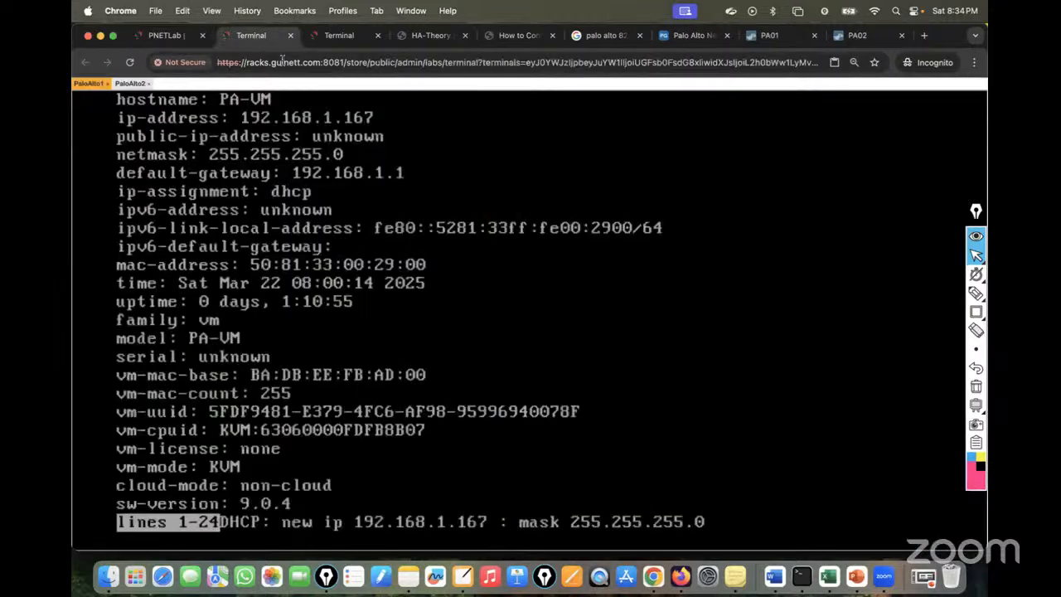
{"action": "left_click", "coordinate": [349, 35]}
{"action": "left_click", "coordinate": [253, 35]}
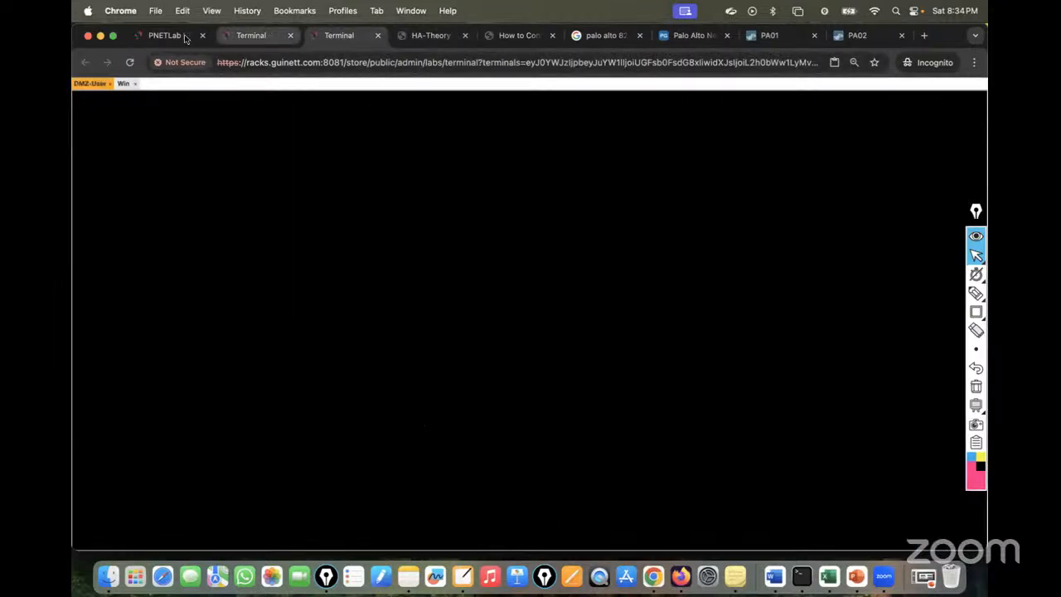
{"action": "left_click", "coordinate": [176, 36]}
{"action": "left_click", "coordinate": [766, 42]}
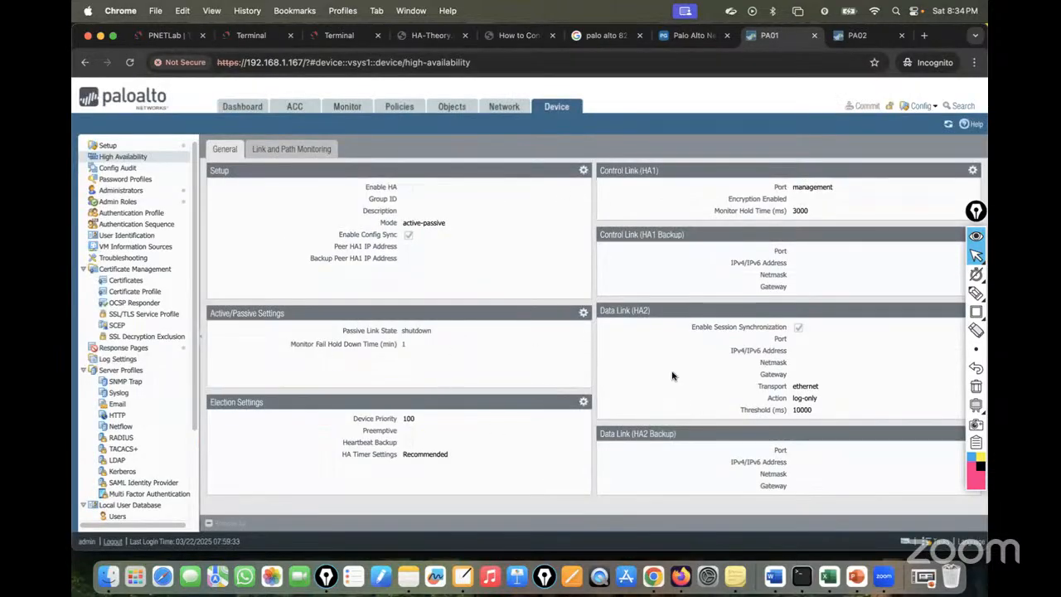
{"action": "left_click", "coordinate": [858, 35]}
{"action": "left_click", "coordinate": [560, 108]}
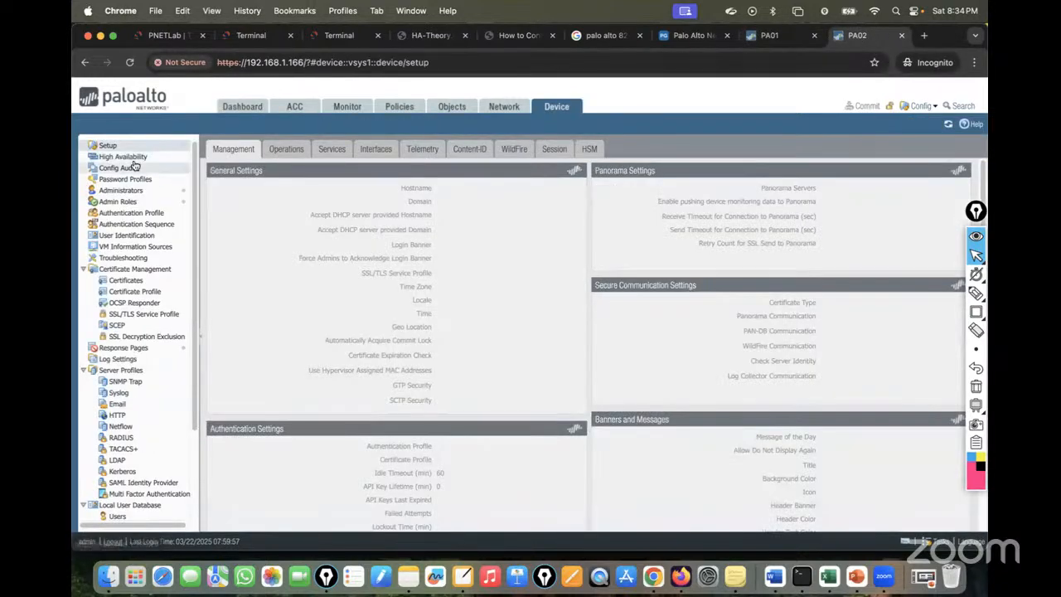
{"action": "left_click", "coordinate": [123, 157]}
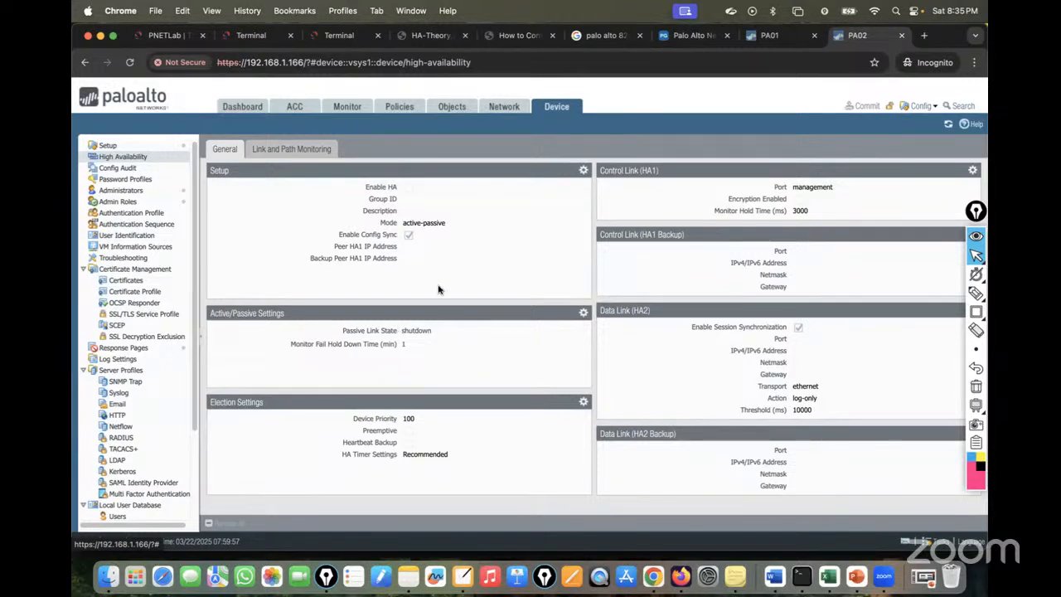
{"action": "left_click", "coordinate": [770, 35]}
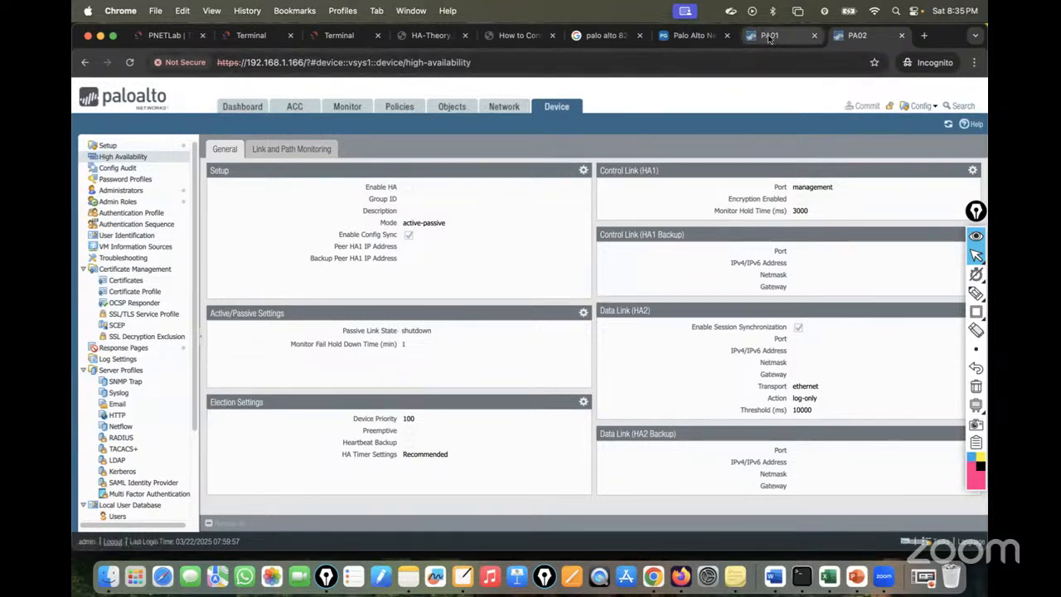
{"action": "left_click", "coordinate": [171, 35]}
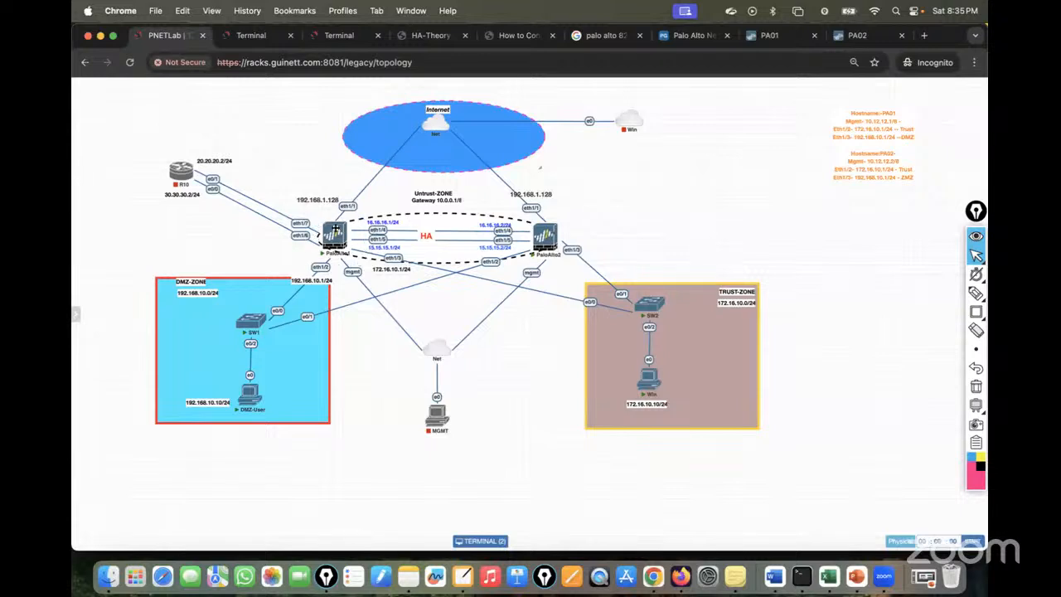
{"action": "mouse_move", "coordinate": [330, 235]}
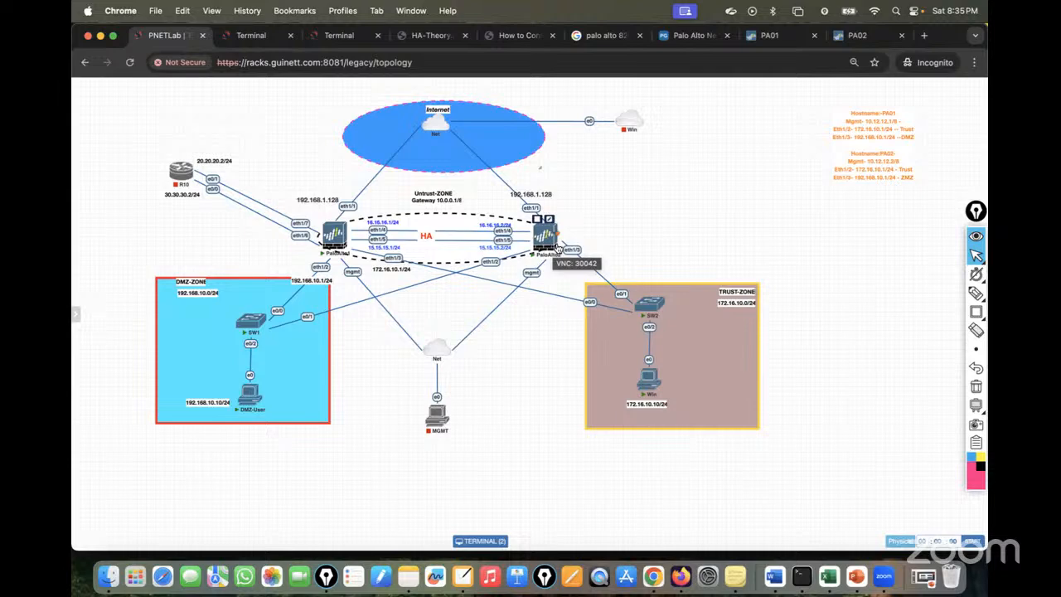
{"action": "left_click", "coordinate": [769, 41]}
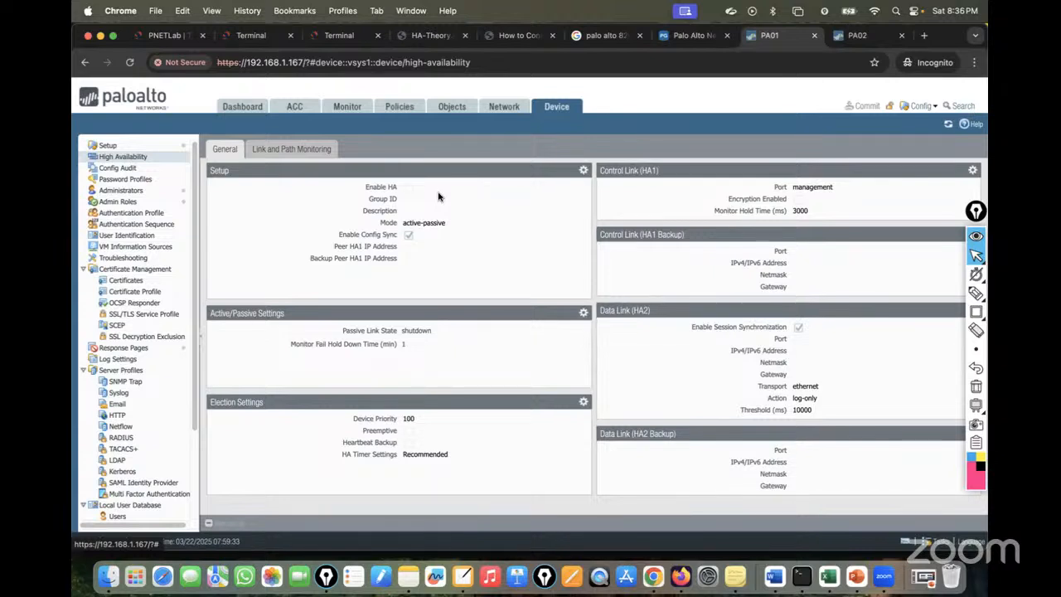
Enable HA on PA01 with group ID 12 and the description Active-Passive-HA.
{"action": "left_click", "coordinate": [583, 169]}
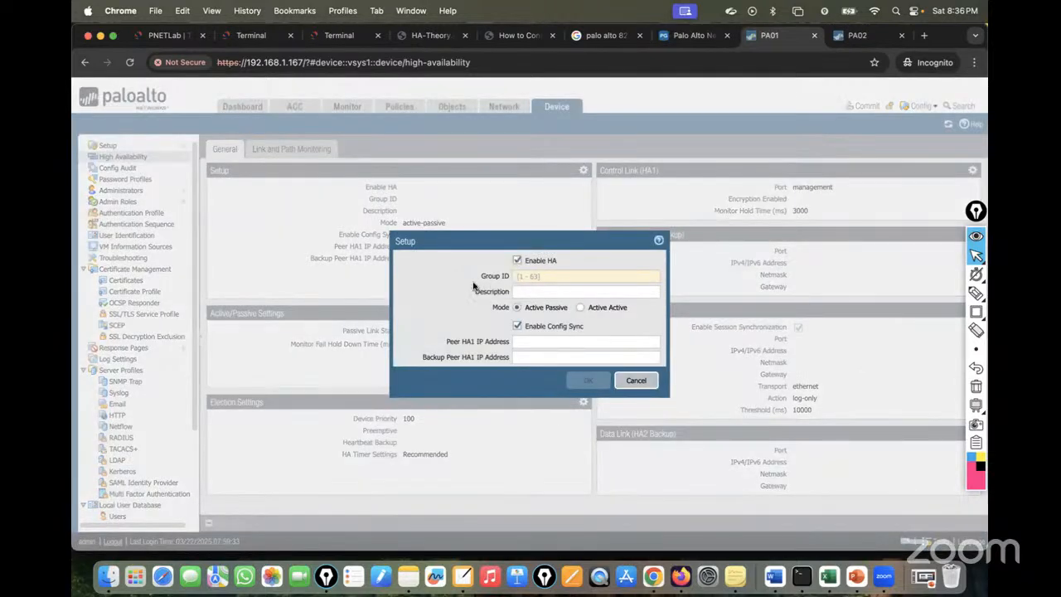
{"action": "left_click", "coordinate": [529, 282]}
{"action": "left_click", "coordinate": [526, 292]}
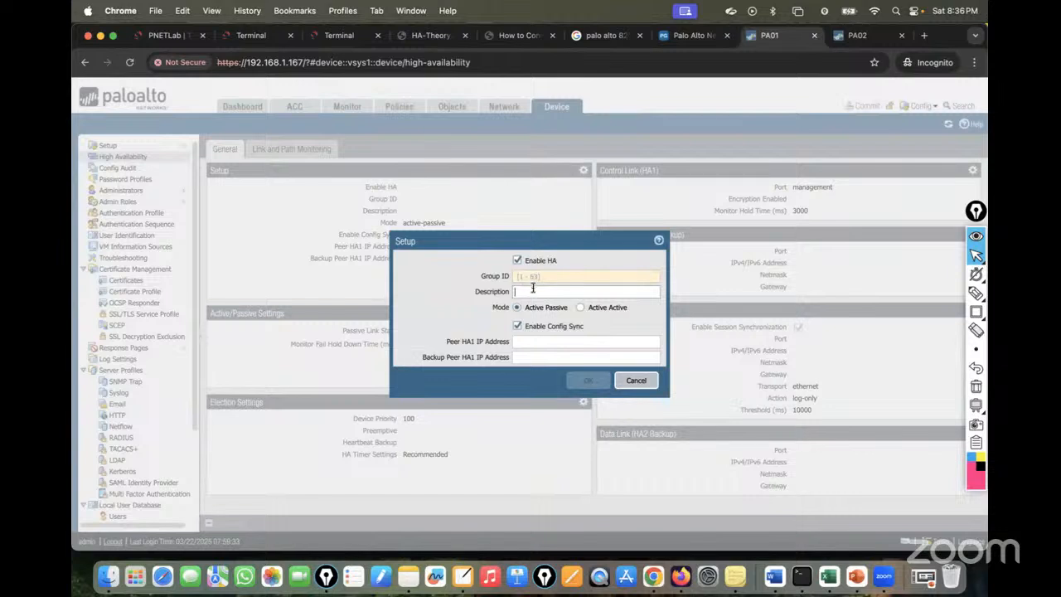
{"action": "left_click", "coordinate": [524, 278]}
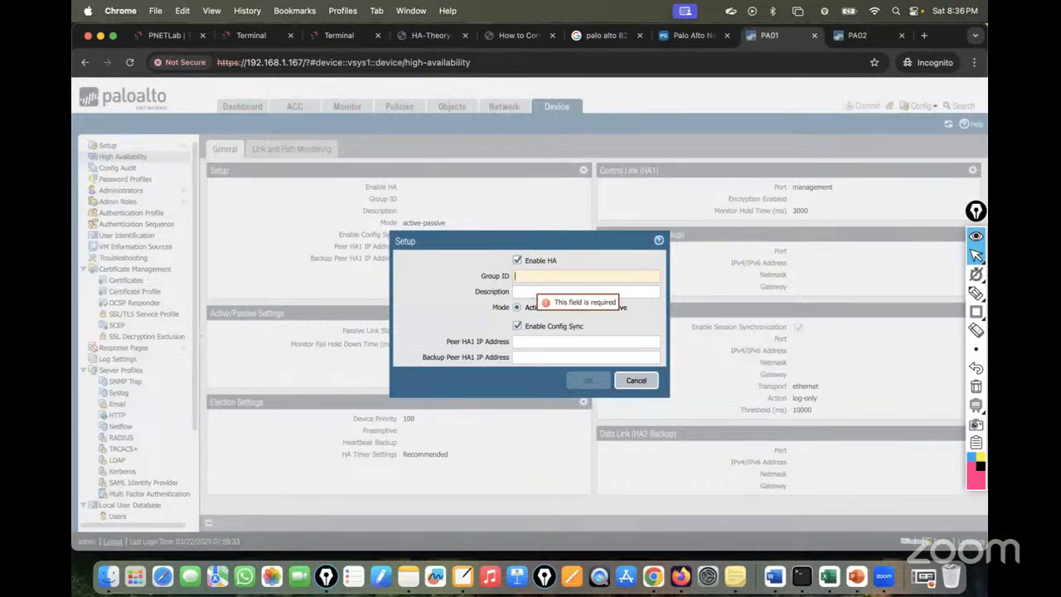
{"action": "type", "text": "12"}
{"action": "left_click", "coordinate": [553, 294]}
{"action": "type", "text": "Active-Passive-HA"}
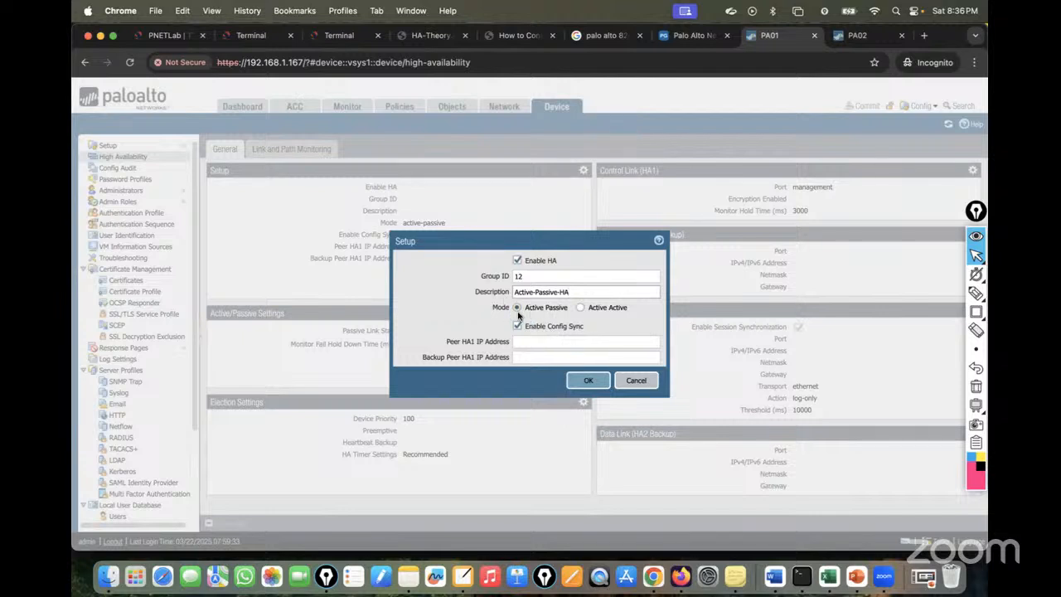
Set the peer HA1 IP address to 16.16.16.2, checked against the topology, and save the HA setup.
{"action": "left_click_drag", "start_coordinate": [444, 343], "coordinate": [509, 346]}
{"action": "left_click", "coordinate": [164, 34]}
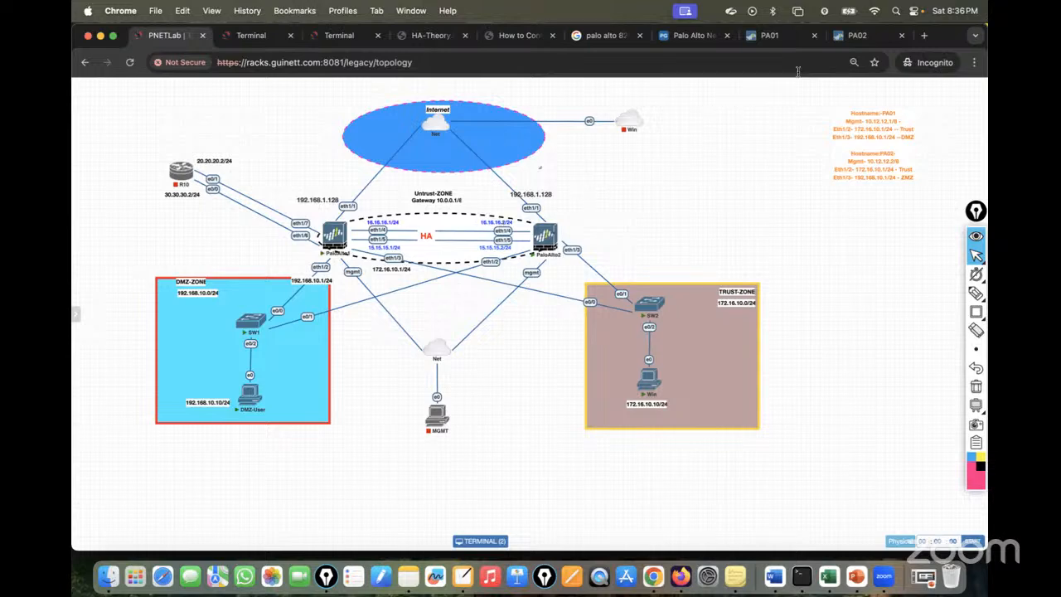
{"action": "left_click", "coordinate": [776, 39]}
{"action": "left_click", "coordinate": [536, 341]}
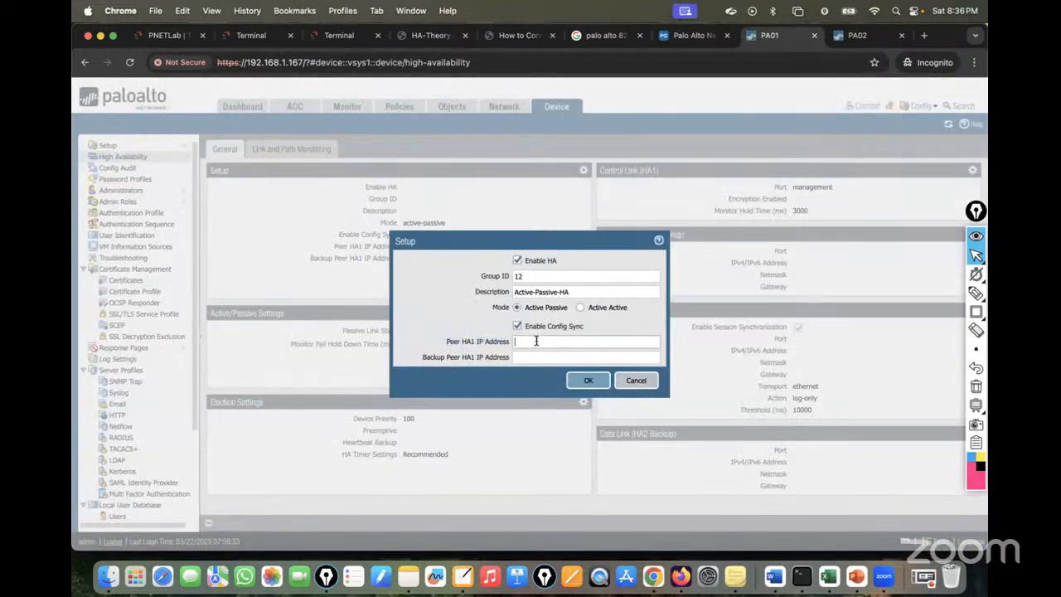
{"action": "type", "text": "16.16.16."}
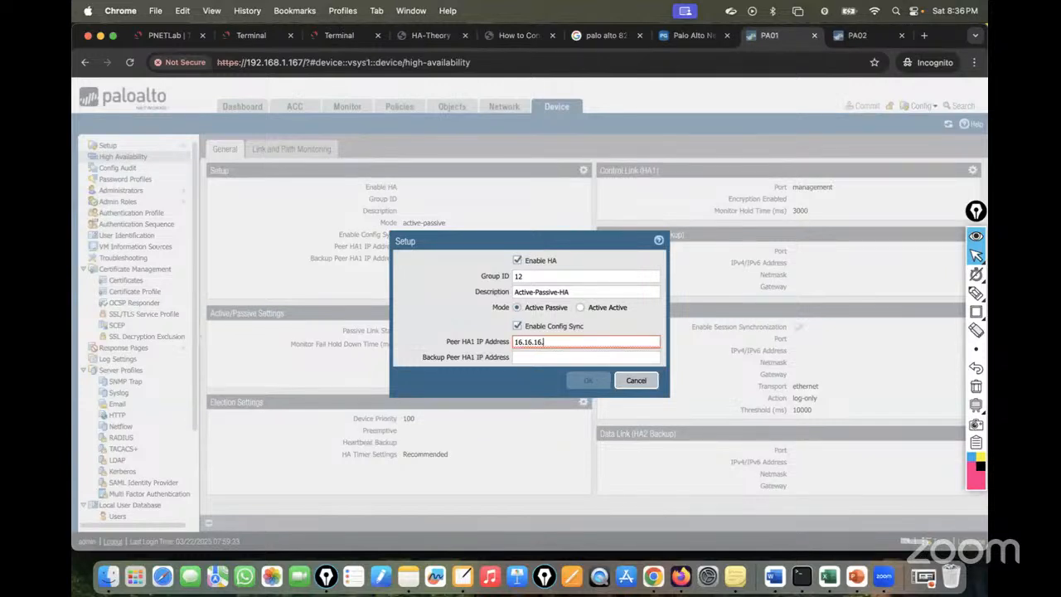
{"action": "type", "text": "2"}
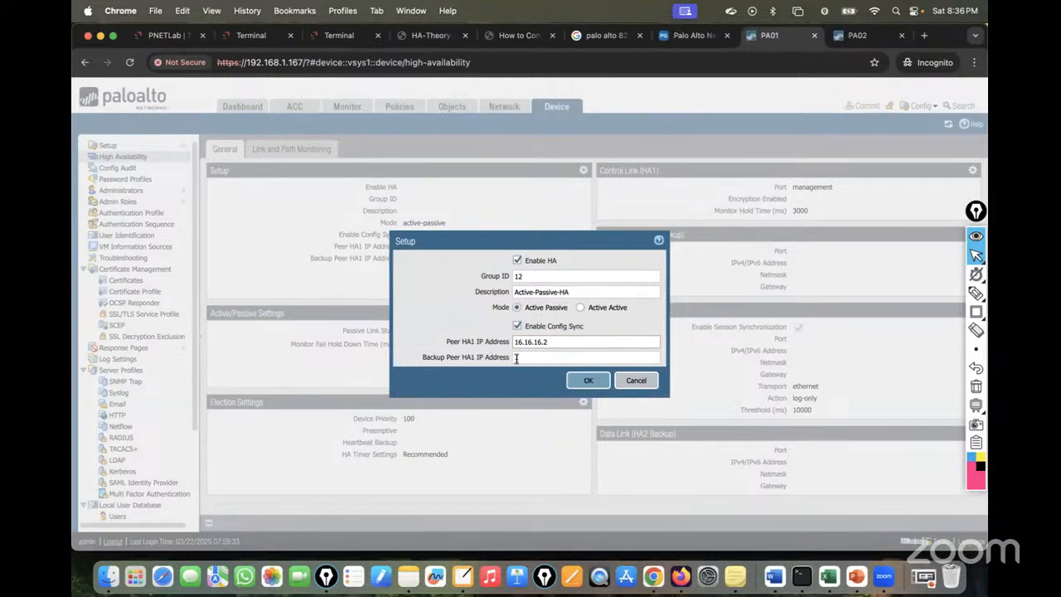
{"action": "left_click", "coordinate": [166, 34]}
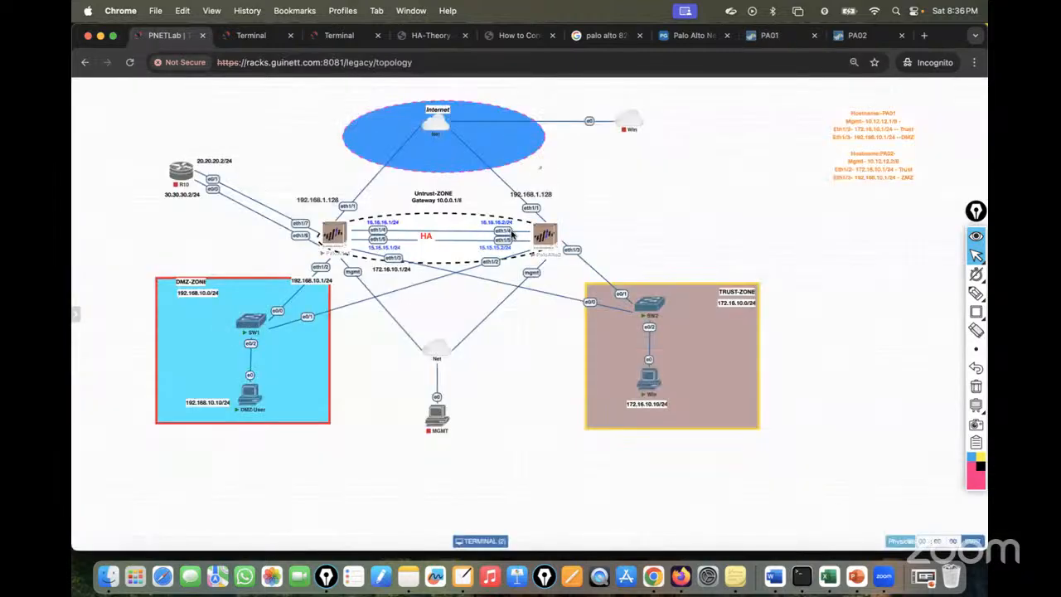
{"action": "left_click", "coordinate": [790, 37]}
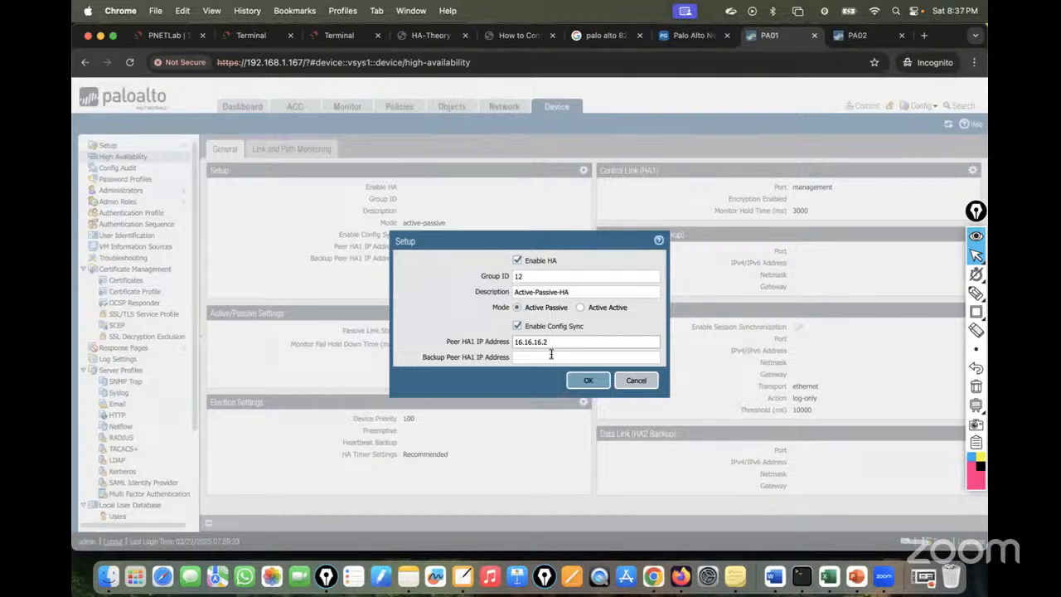
{"action": "left_click", "coordinate": [588, 383]}
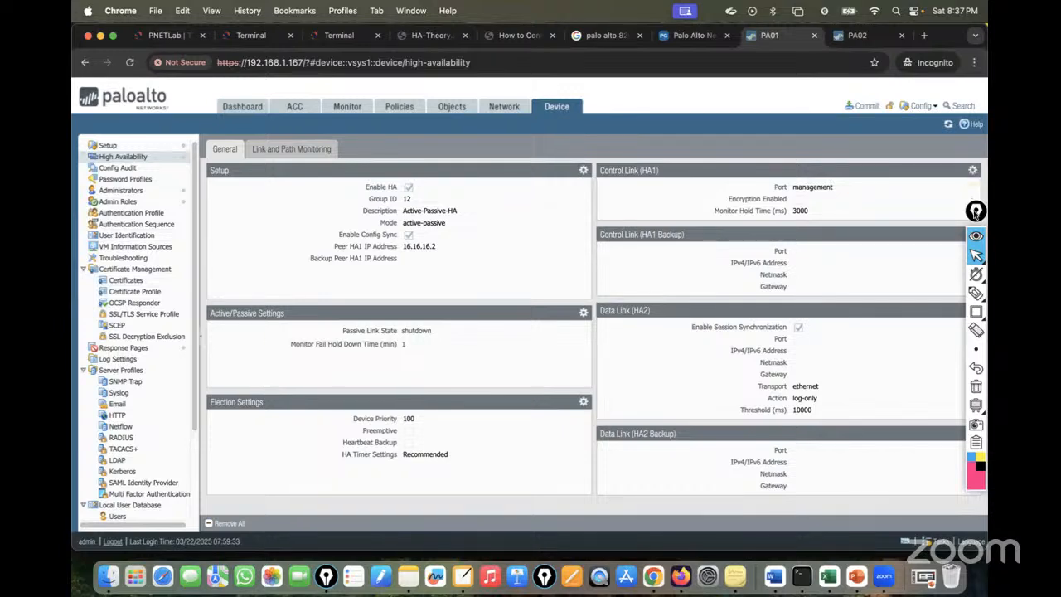
Choose ethernet1/4 as the HA1 control-link port.
{"action": "left_click", "coordinate": [973, 172]}
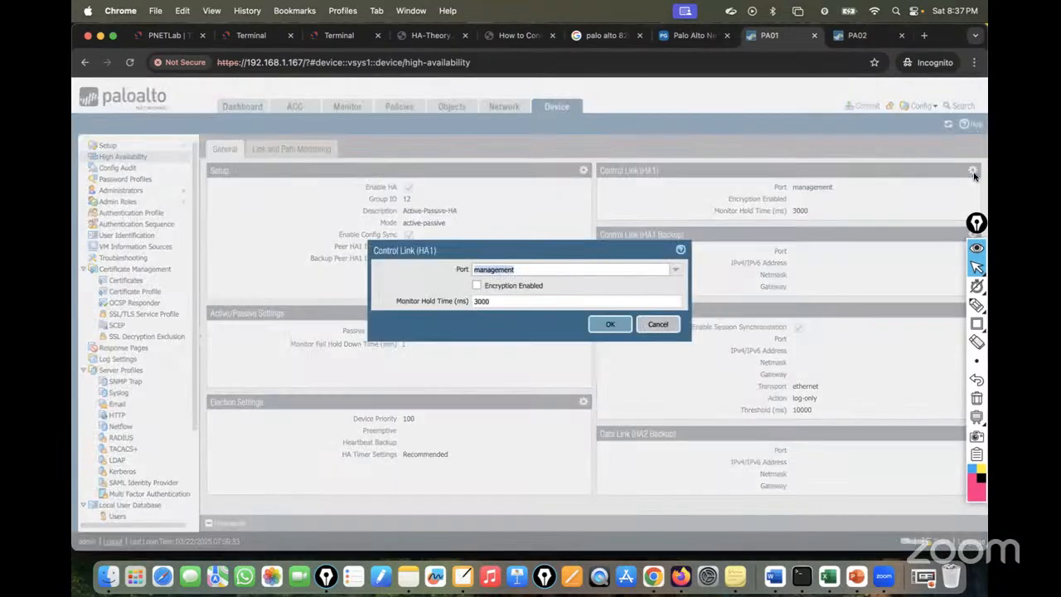
{"action": "left_click", "coordinate": [677, 270]}
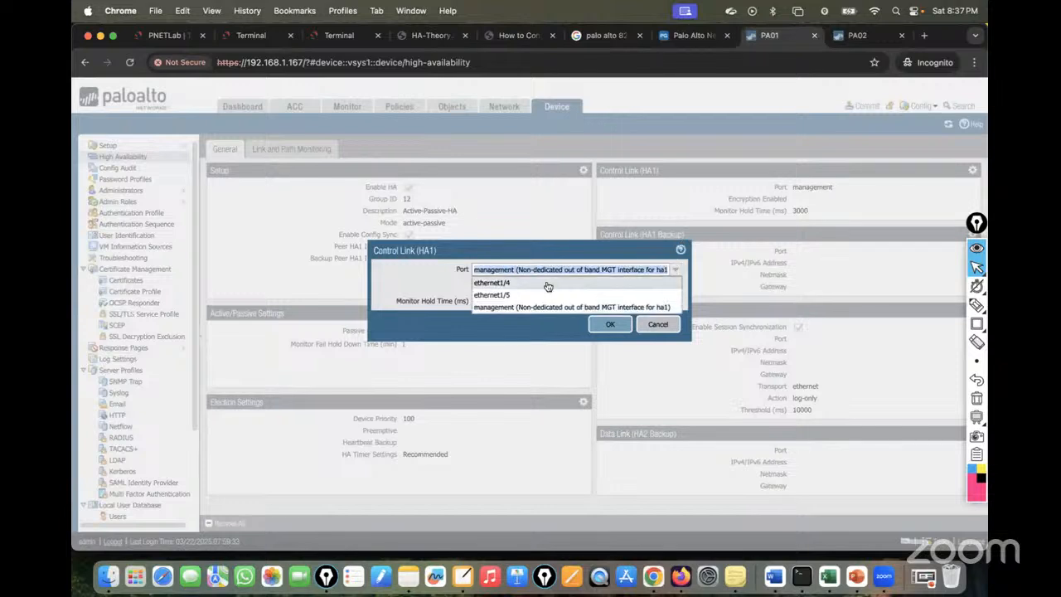
{"action": "left_click", "coordinate": [510, 283]}
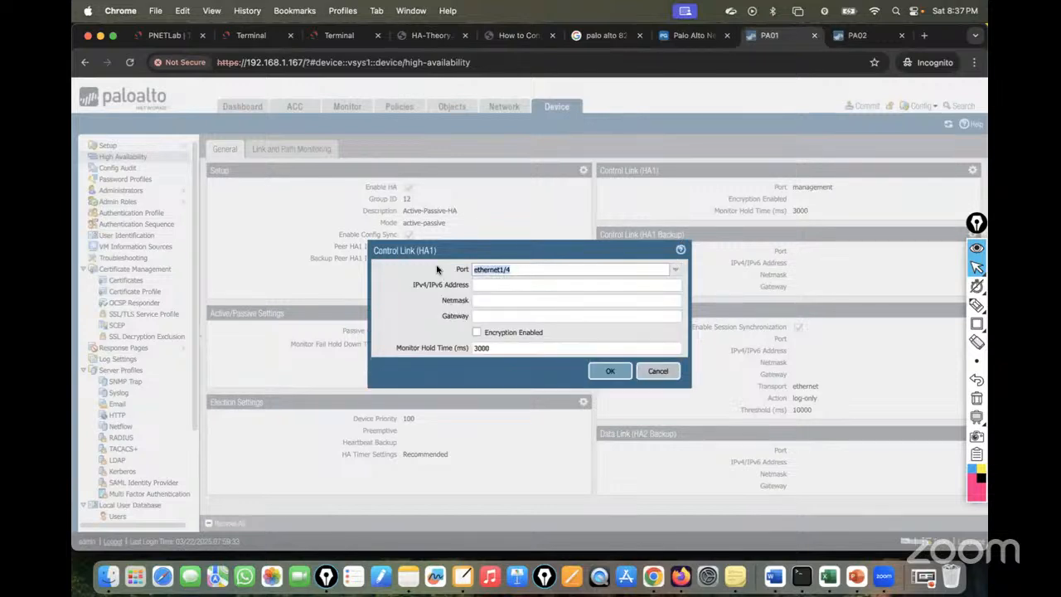
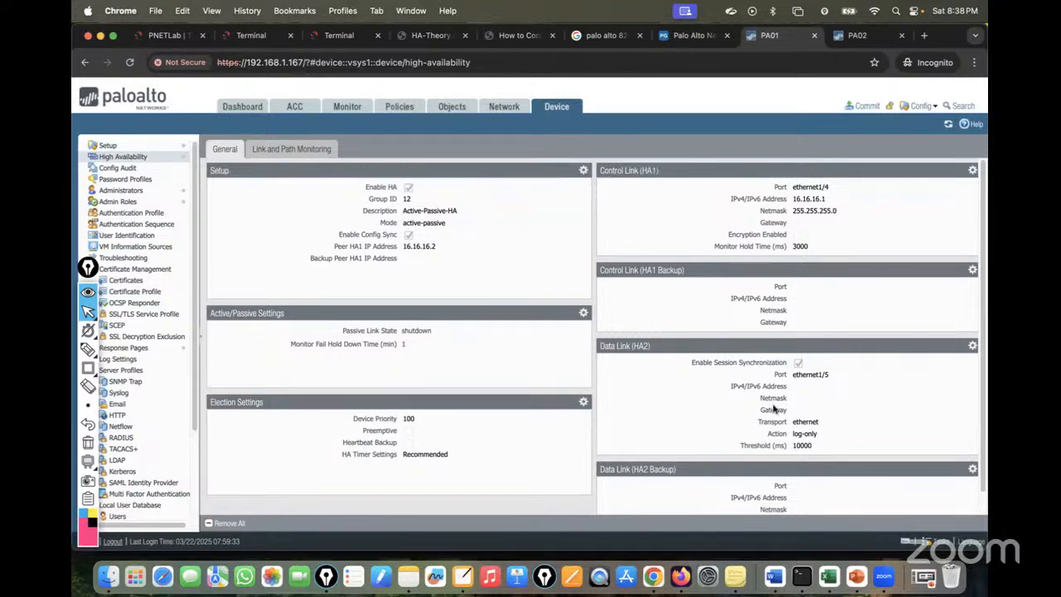
Leave PA01's passive link state at shutdown, discarding Active/Passive Settings, then open Election Settings.
{"action": "scroll", "coordinate": [773, 409], "scroll_direction": "down", "scroll_amount": 1}
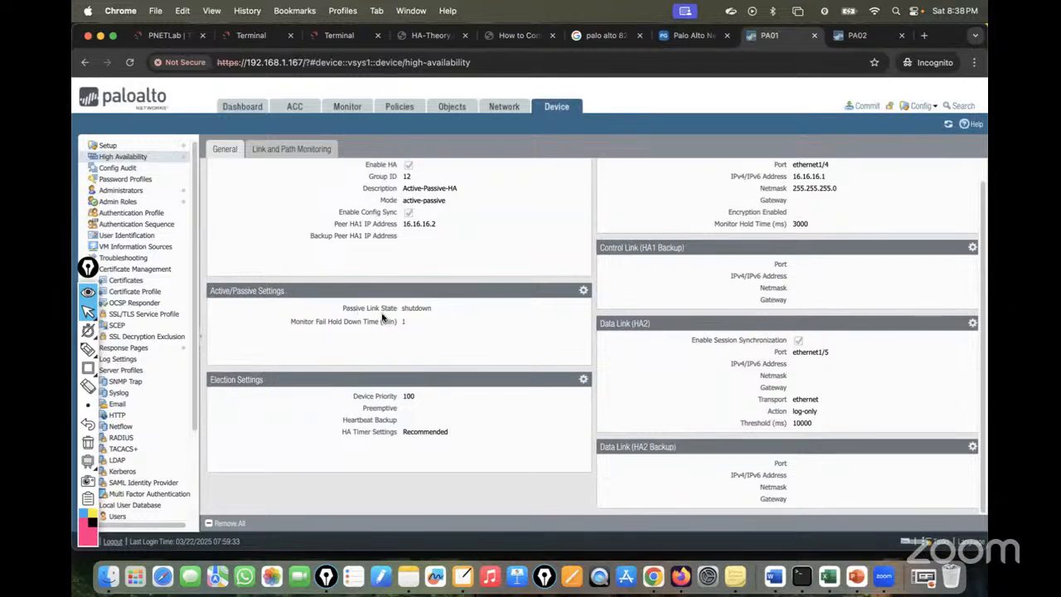
{"action": "left_click_drag", "start_coordinate": [432, 310], "coordinate": [337, 311]}
{"action": "left_click", "coordinate": [443, 318]}
{"action": "left_click", "coordinate": [583, 290]}
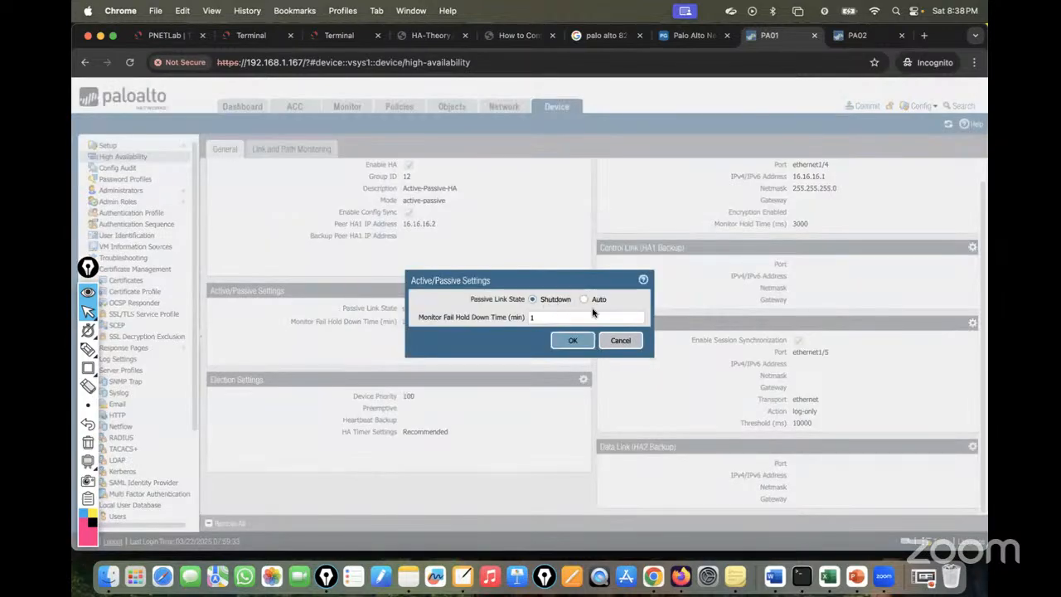
{"action": "left_click", "coordinate": [623, 341]}
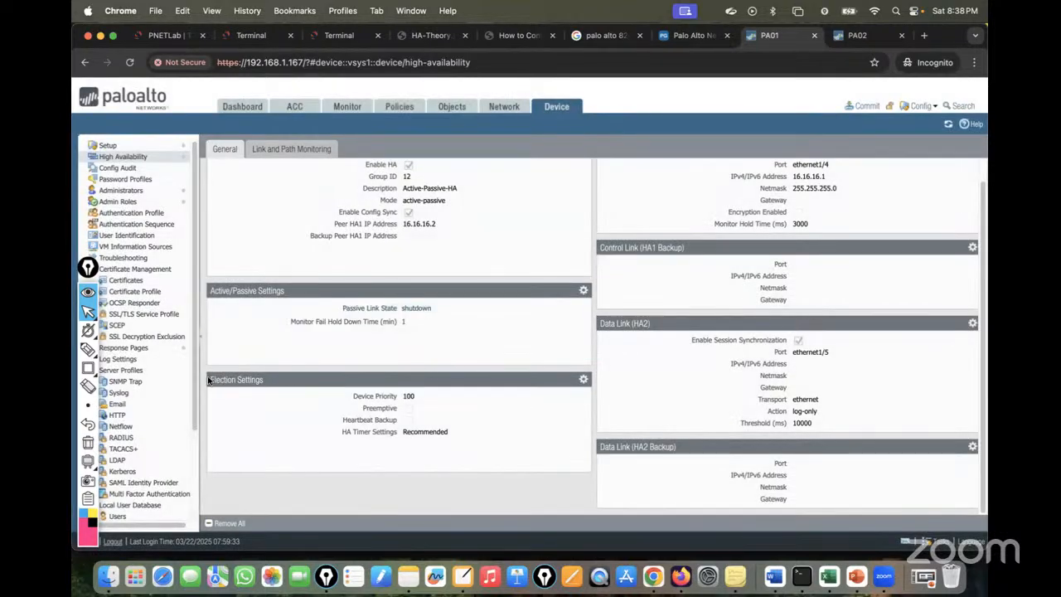
{"action": "left_click", "coordinate": [583, 382]}
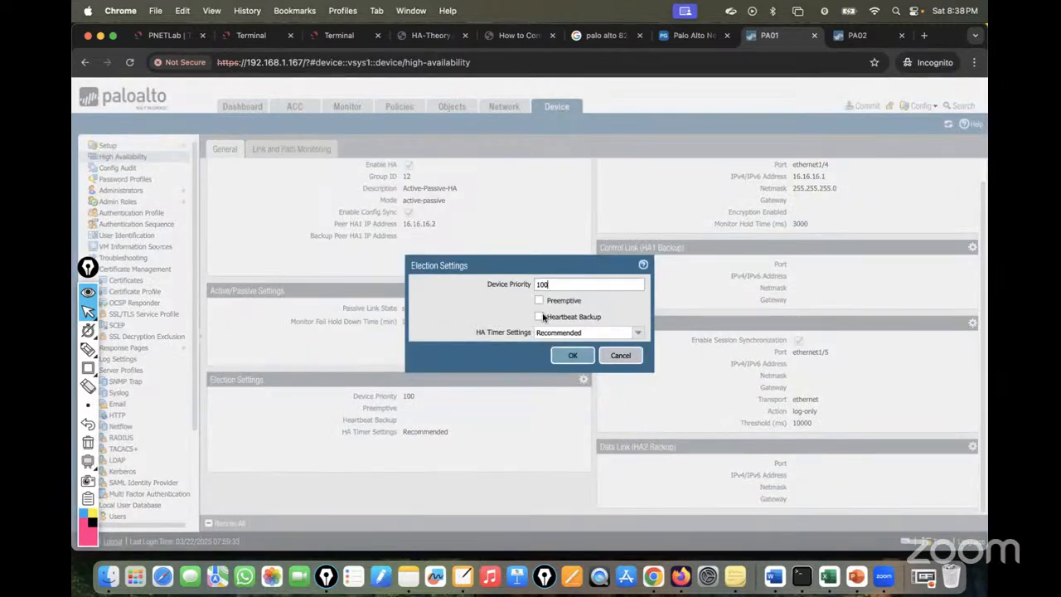
Check PA02's MGT MAC address, then give PA01 device priority 50 with Preemptive enabled.
{"action": "left_click_drag", "start_coordinate": [557, 284], "coordinate": [508, 287]}
{"action": "left_click", "coordinate": [856, 33]}
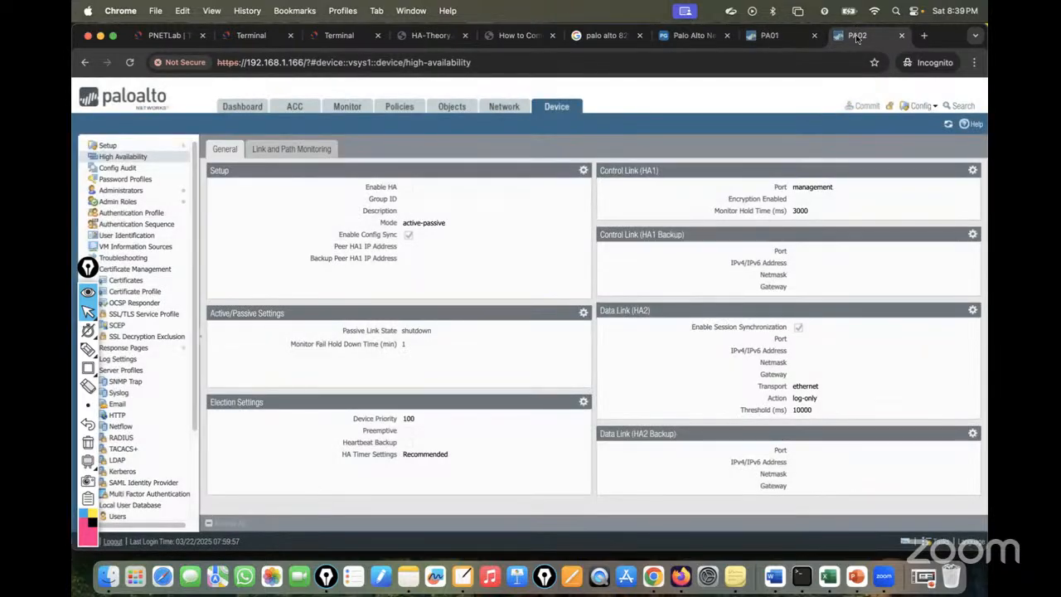
{"action": "left_click", "coordinate": [259, 106]}
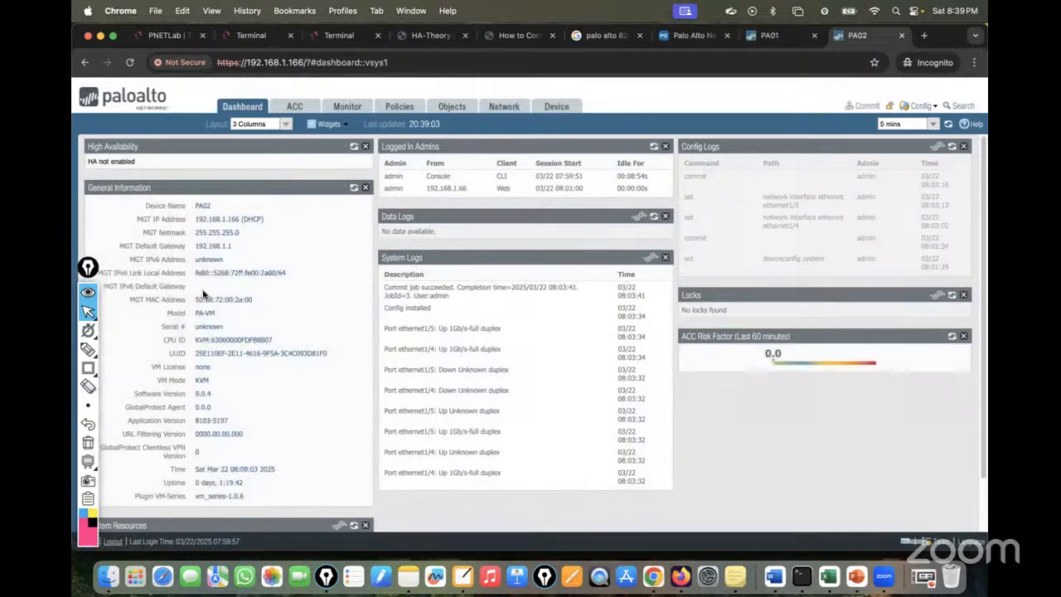
{"action": "left_click_drag", "start_coordinate": [256, 302], "coordinate": [171, 304]}
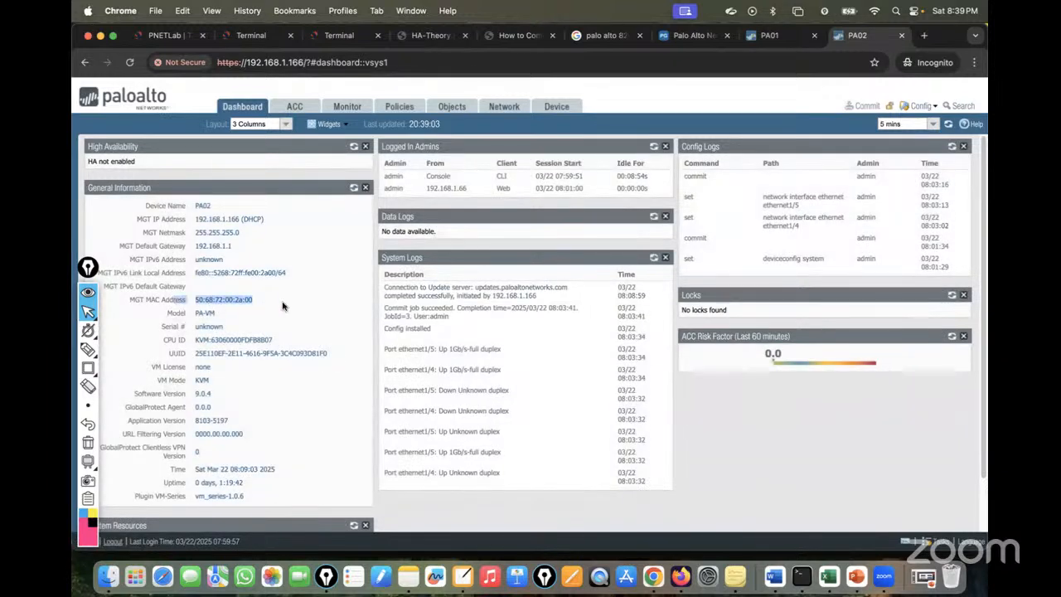
{"action": "left_click", "coordinate": [769, 35]}
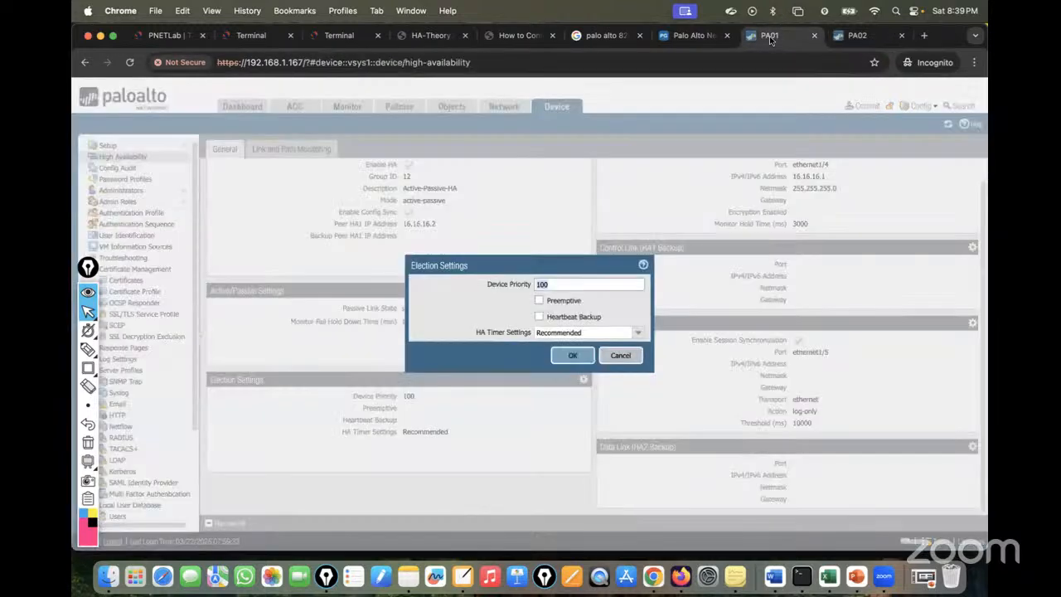
{"action": "type", "text": "50"}
{"action": "left_click", "coordinate": [539, 300]}
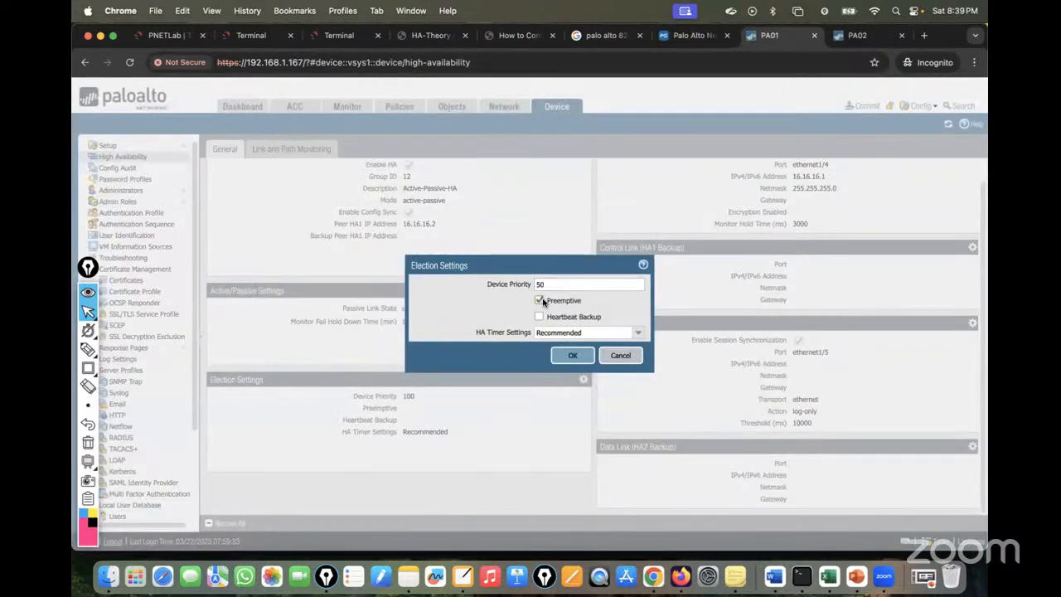
{"action": "left_click", "coordinate": [580, 354]}
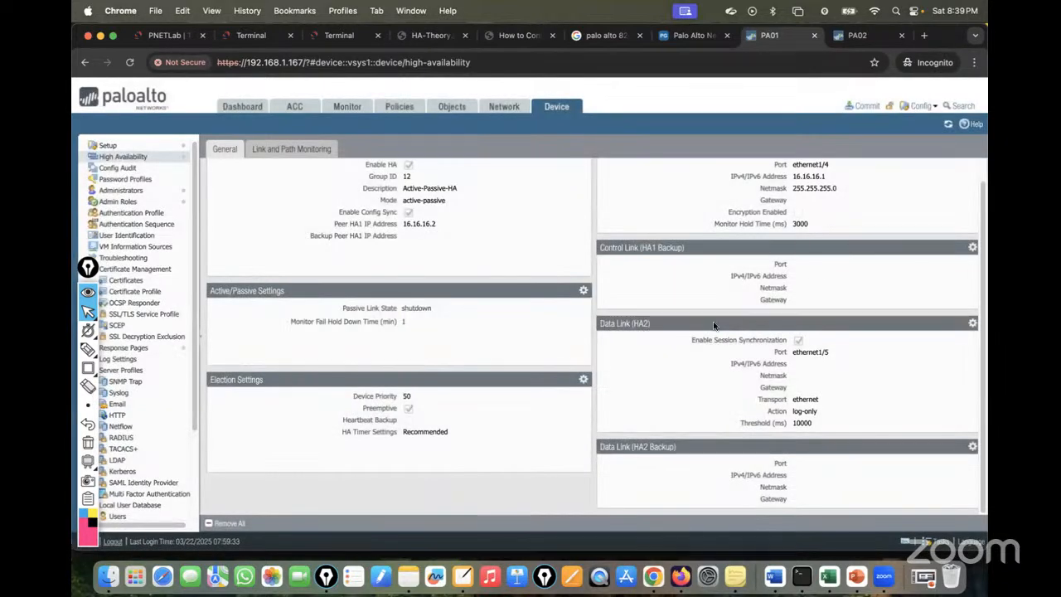
{"action": "scroll", "coordinate": [713, 325], "scroll_direction": "up", "scroll_amount": 2}
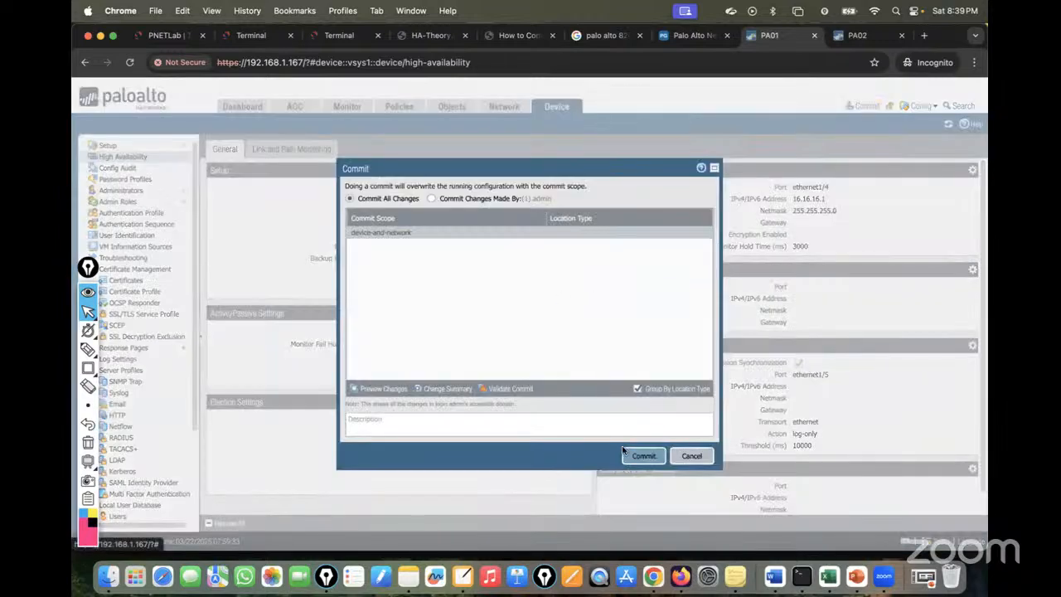
Commit PA01, then enable HA on PA02 with group ID 12 and the Active-Passive-HA description.
{"action": "left_click", "coordinate": [640, 461]}
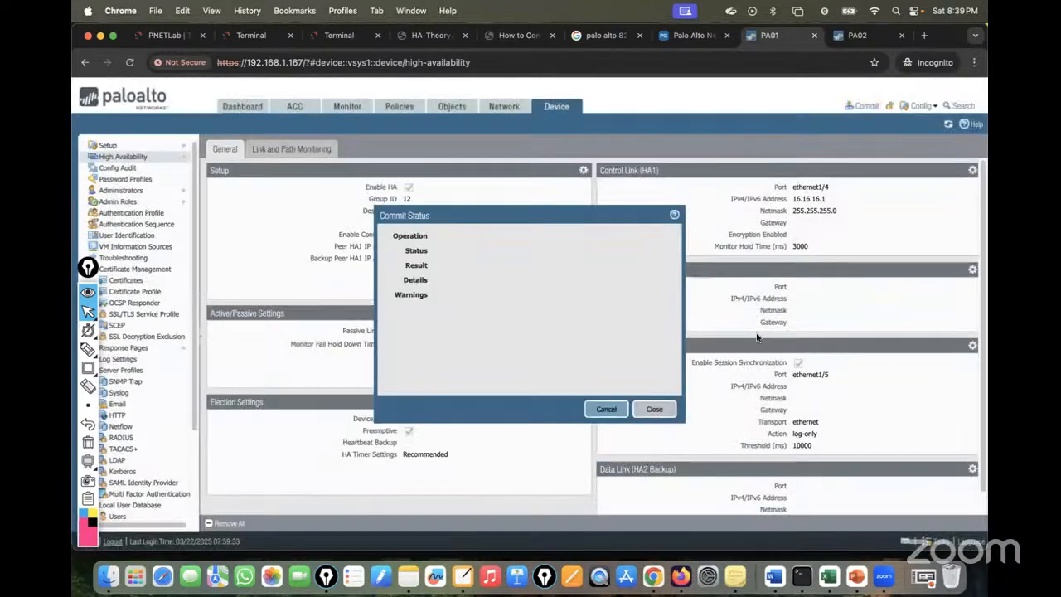
{"action": "left_click", "coordinate": [865, 39]}
{"action": "left_click", "coordinate": [560, 107]}
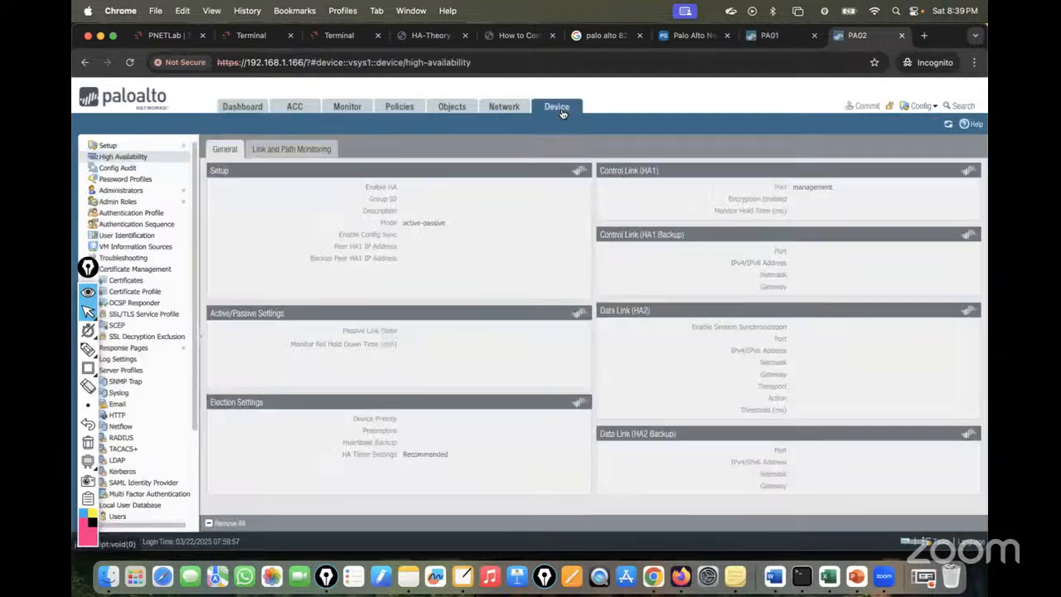
{"action": "left_click", "coordinate": [583, 171]}
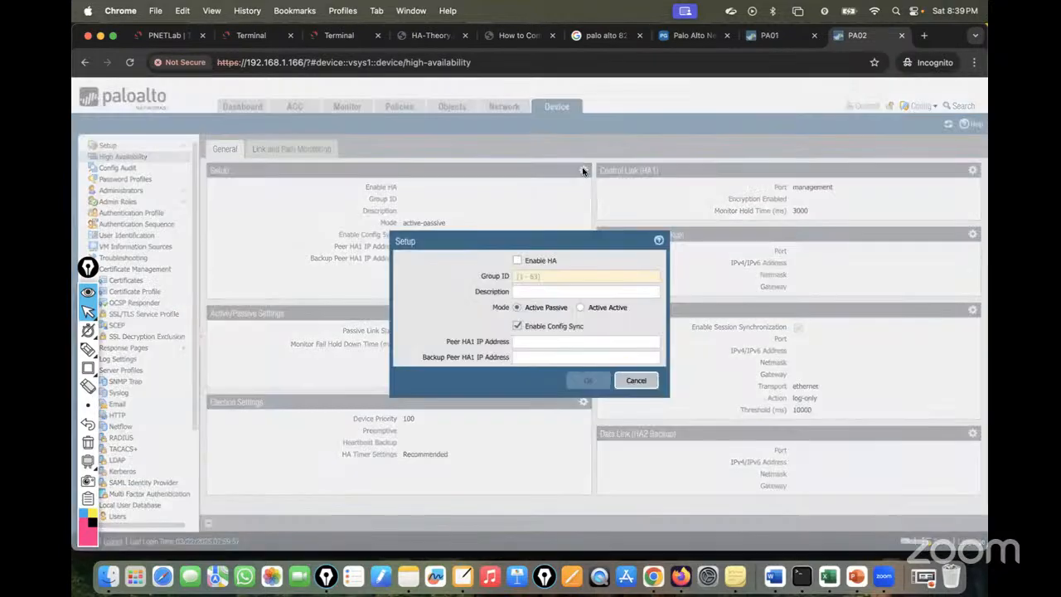
{"action": "type", "text": "12"}
{"action": "left_click", "coordinate": [522, 292]}
{"action": "type", "text": "Control-Link"}
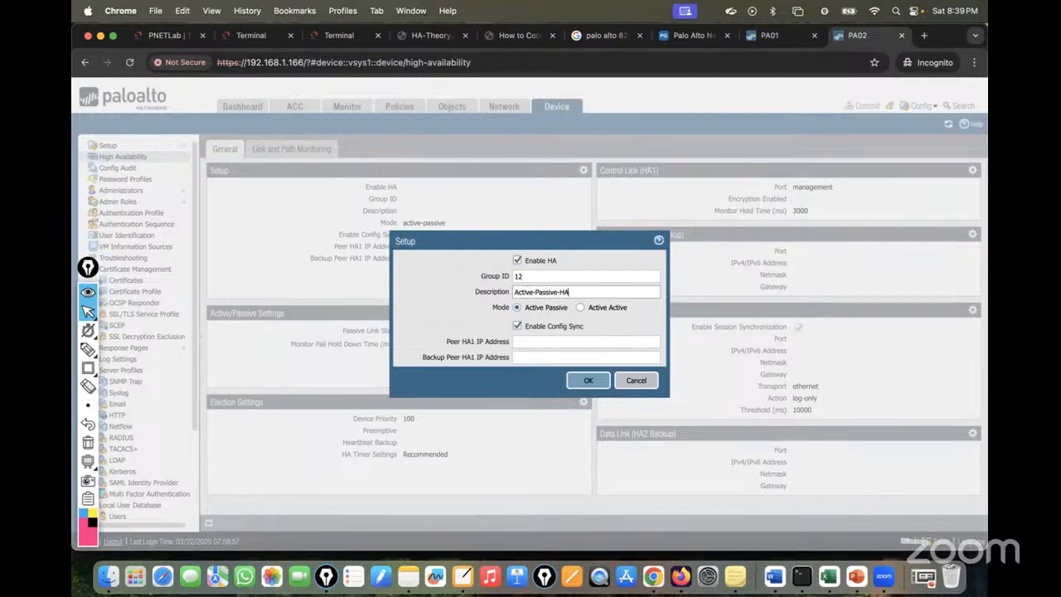
Set PA02's peer HA1 IP to 16.16.16.1, checked against the topology, and save the HA setup.
{"action": "left_click", "coordinate": [533, 342]}
{"action": "type", "text": "16.1"}
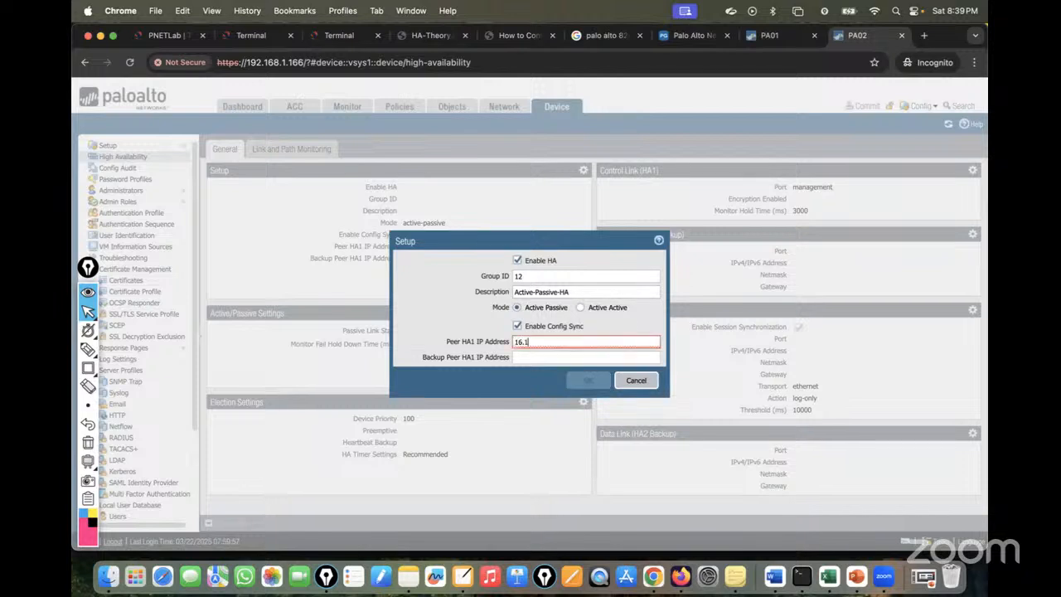
{"action": "type", "text": "6.16.1"}
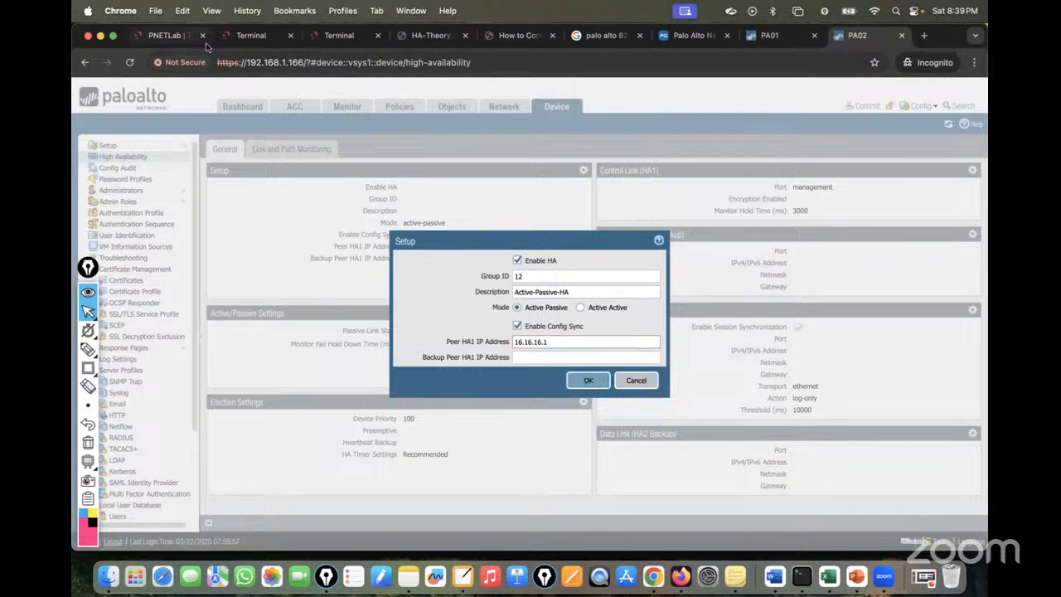
{"action": "left_click", "coordinate": [164, 37]}
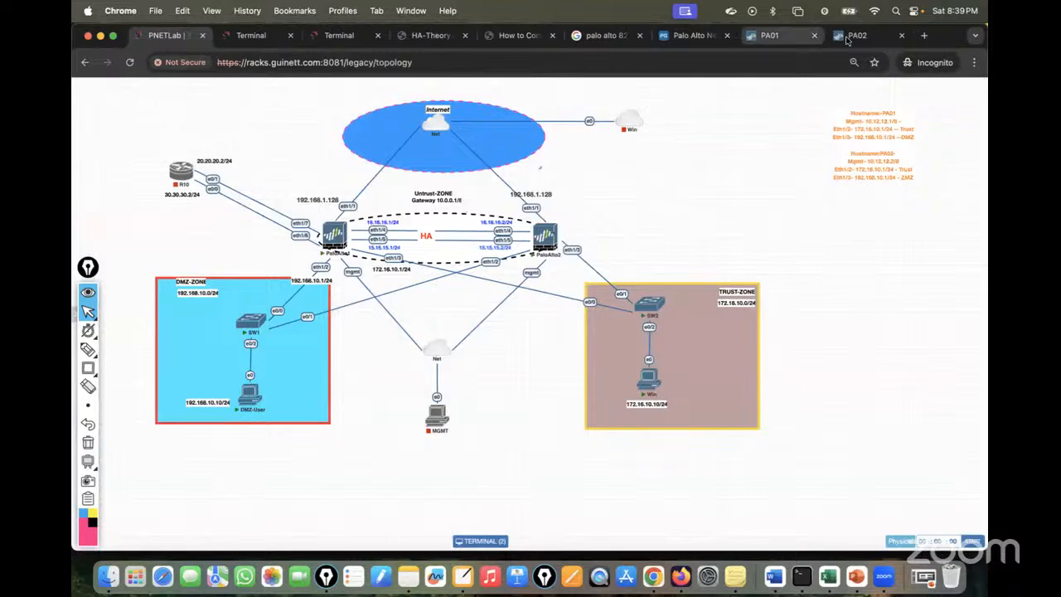
{"action": "left_click", "coordinate": [853, 37]}
{"action": "left_click", "coordinate": [585, 382]}
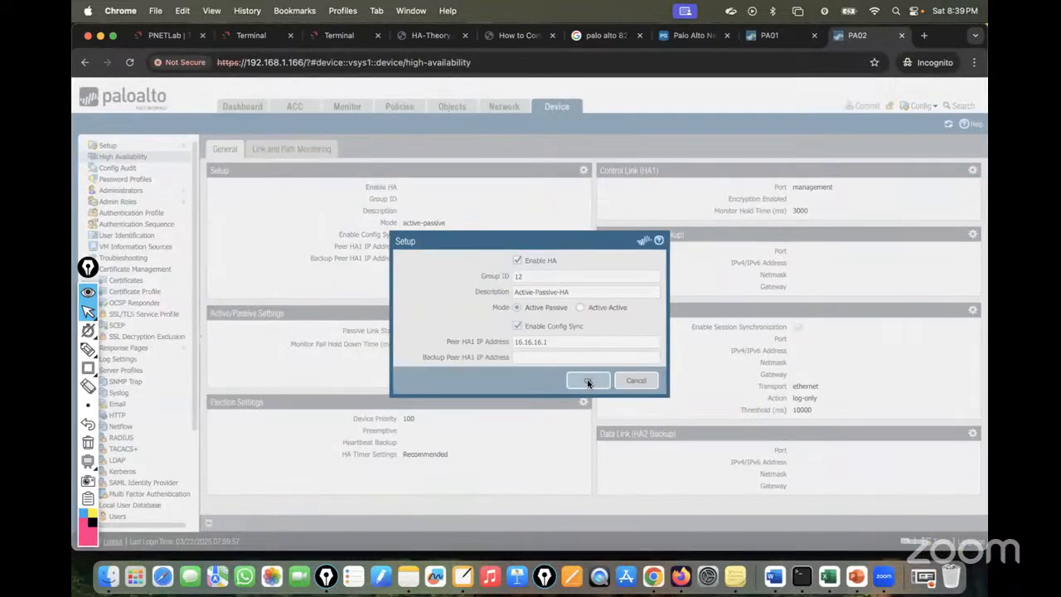
{"action": "left_click", "coordinate": [974, 170]}
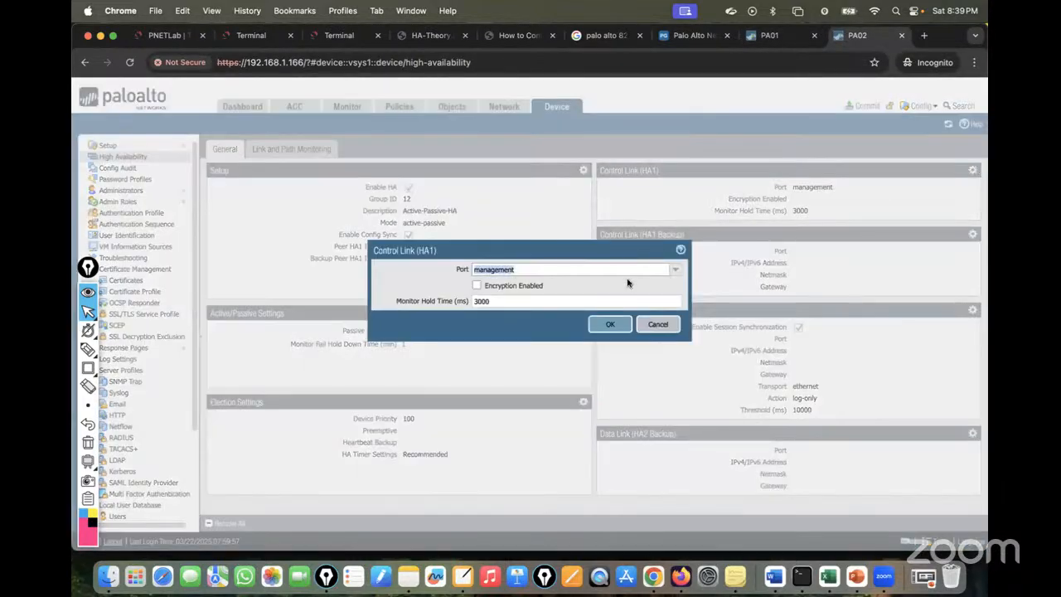
Give PA02's HA1 control link port ethernet1/4 with IP 16.16.16.2 and netmask 255.255.255.0.
{"action": "left_click", "coordinate": [675, 270]}
{"action": "left_click", "coordinate": [505, 294]}
{"action": "left_click", "coordinate": [676, 273]}
{"action": "left_click", "coordinate": [498, 285]}
{"action": "left_click", "coordinate": [505, 284]}
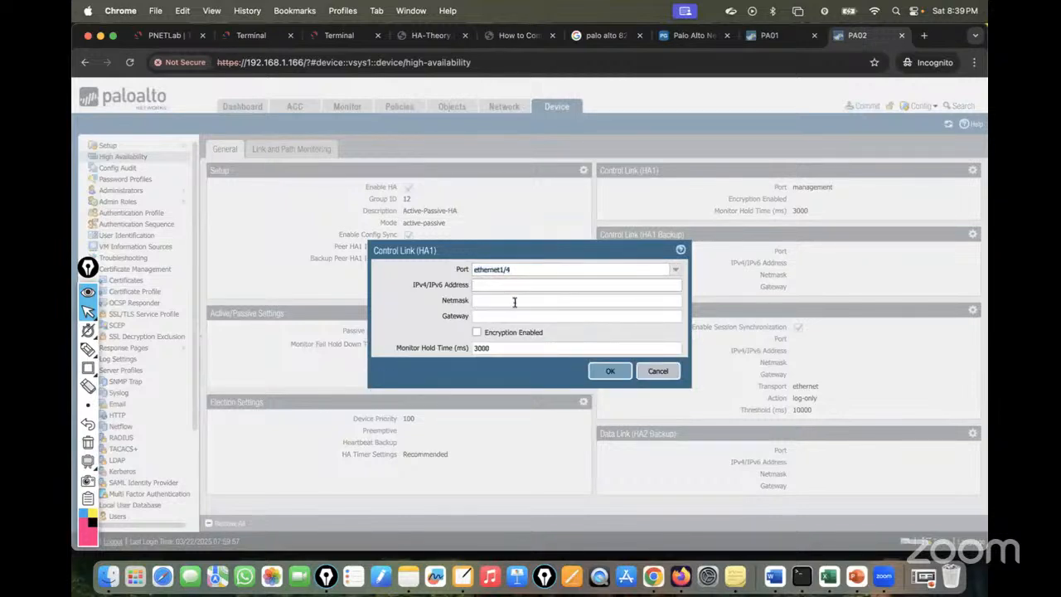
{"action": "type", "text": "16.16.16"}
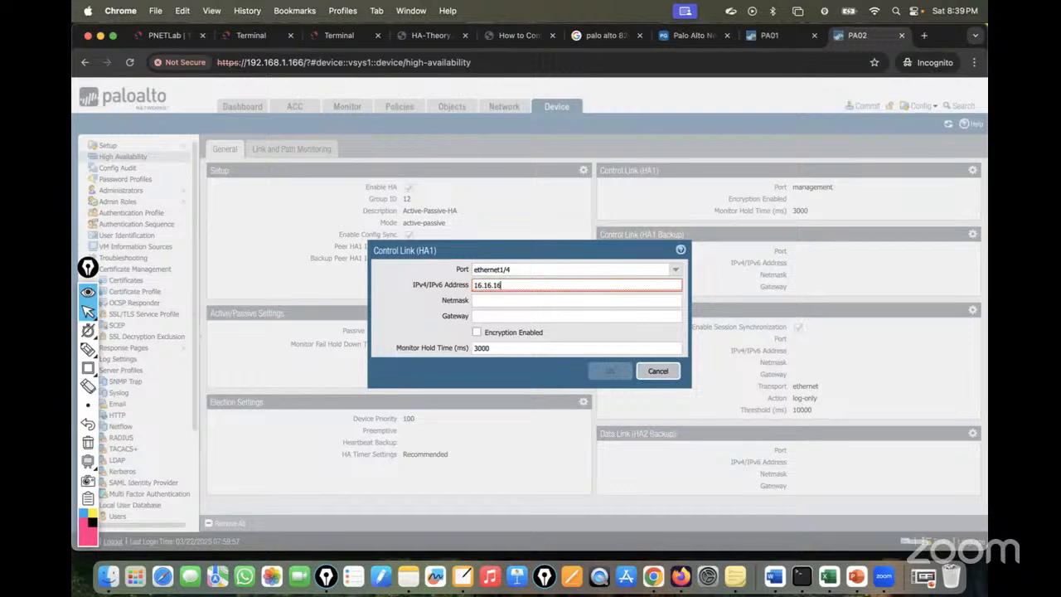
{"action": "type", "text": ".2"}
{"action": "left_click", "coordinate": [493, 302]}
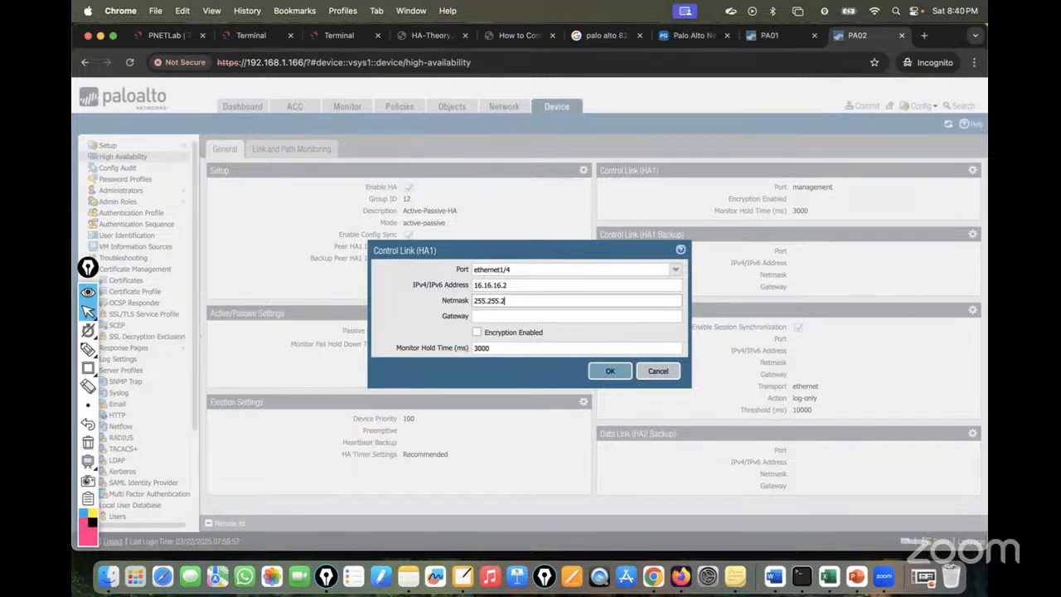
{"action": "left_click", "coordinate": [608, 370]}
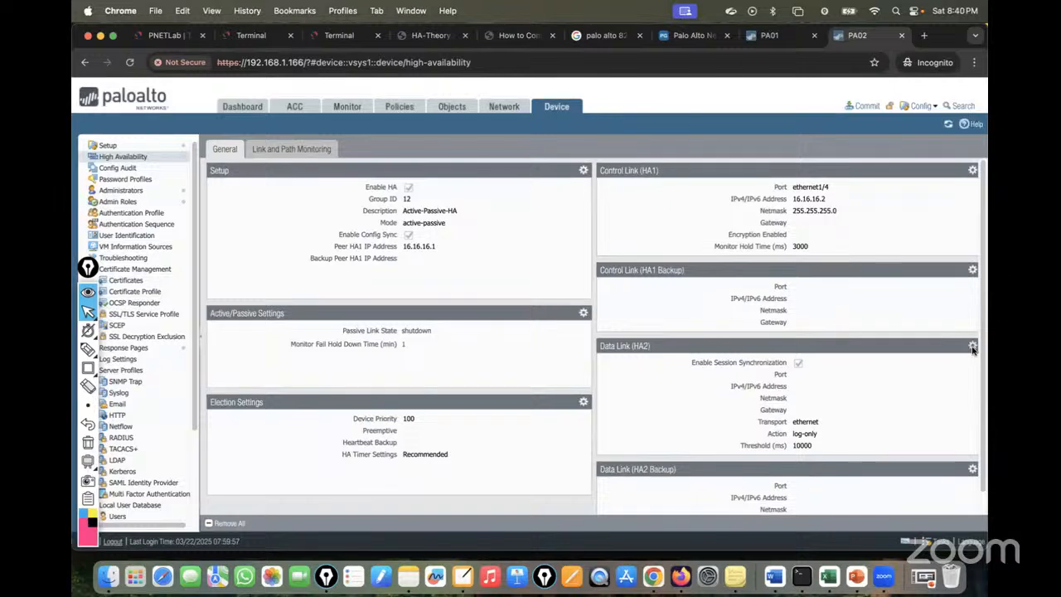
Set PA02's HA2 data link port to ethernet1/5.
{"action": "left_click", "coordinate": [971, 346]}
{"action": "left_click", "coordinate": [655, 257]}
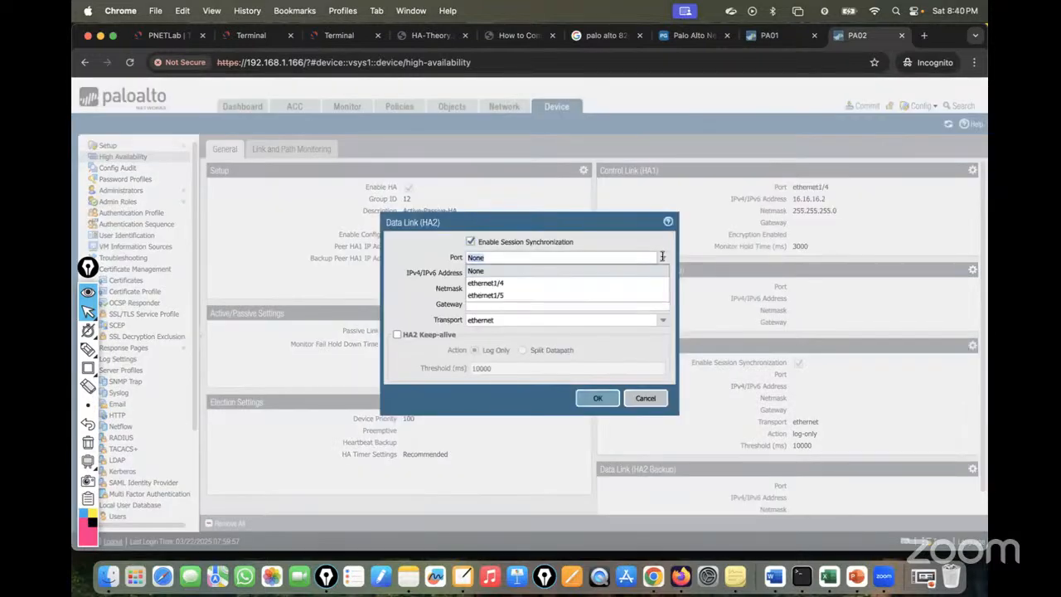
{"action": "left_click", "coordinate": [515, 291]}
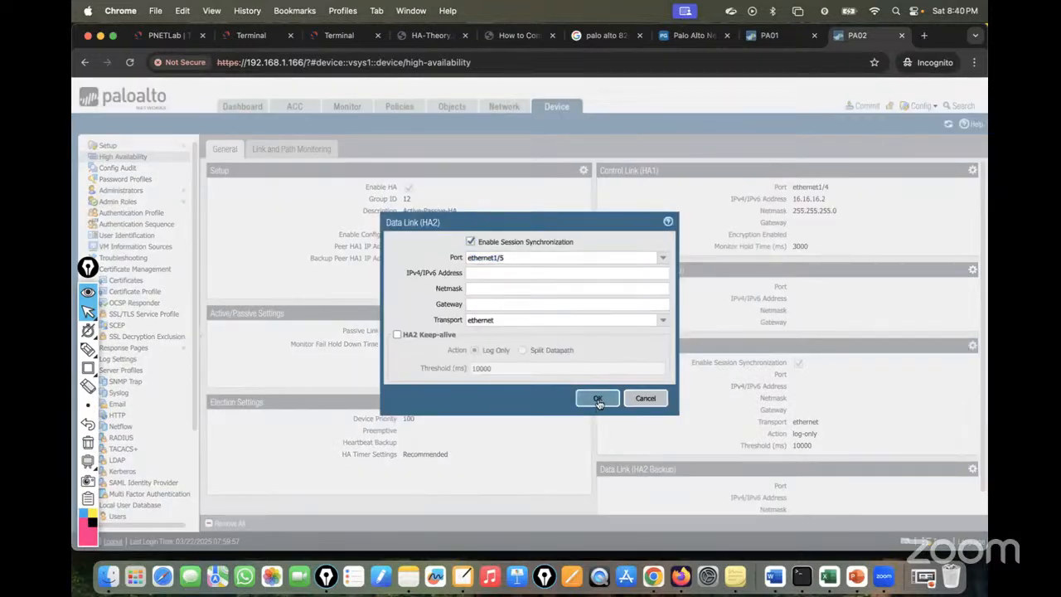
{"action": "left_click", "coordinate": [597, 399]}
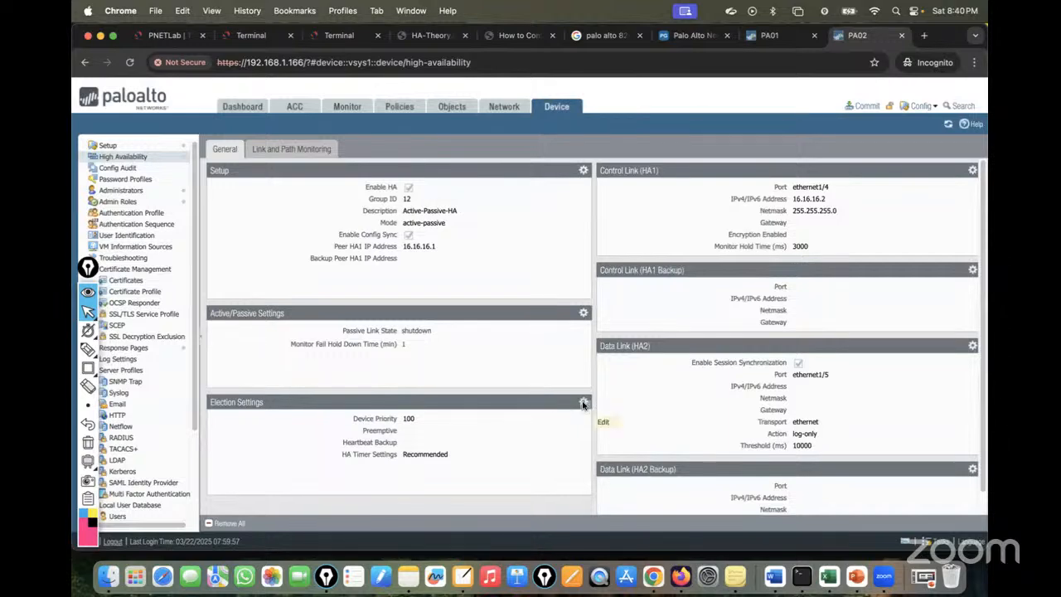
Enable Preemptive in PA02's election settings and save them.
{"action": "left_click", "coordinate": [584, 402]}
{"action": "left_click", "coordinate": [544, 301]}
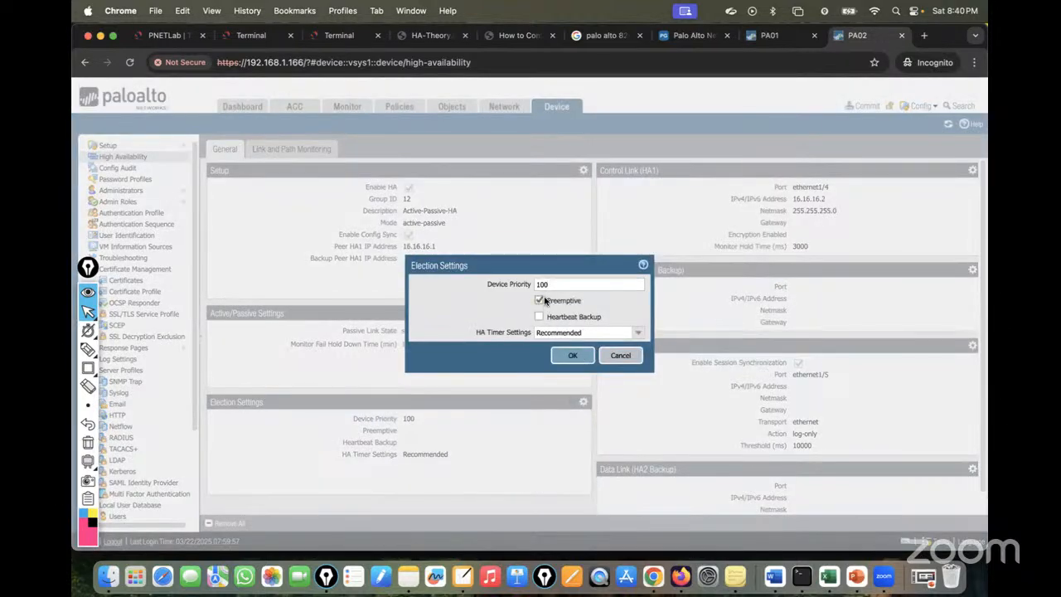
{"action": "left_click", "coordinate": [575, 355]}
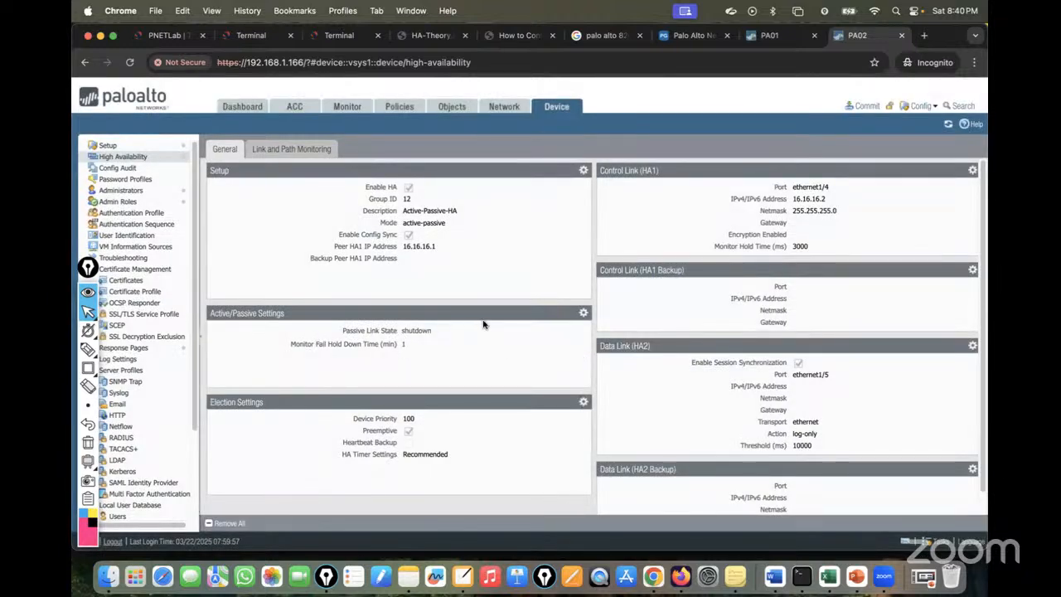
Commit PA02's configuration and dismiss PA01's completed commit result.
{"action": "left_click", "coordinate": [867, 108]}
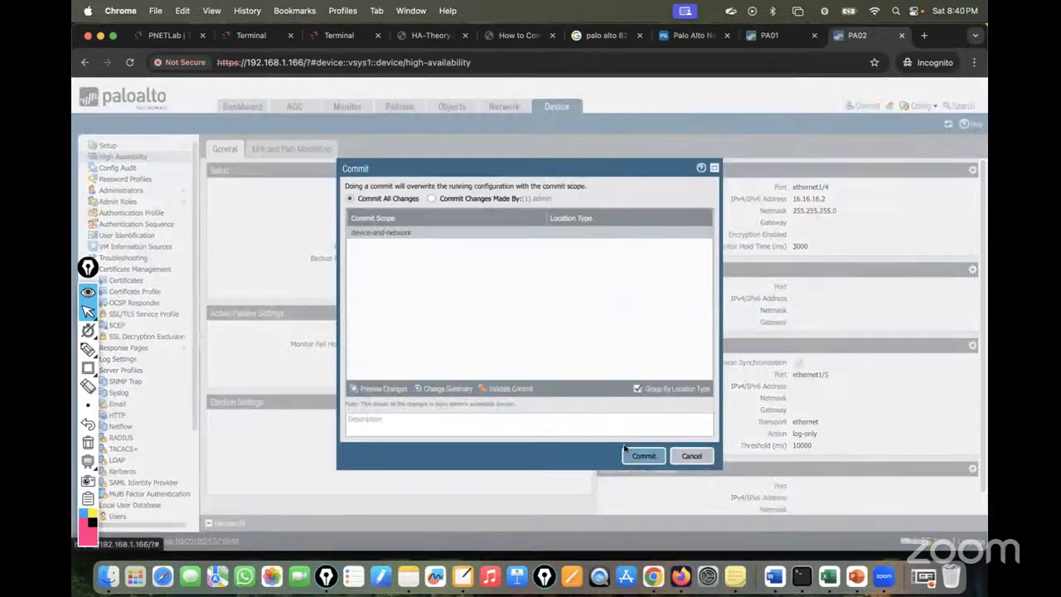
{"action": "left_click", "coordinate": [644, 456]}
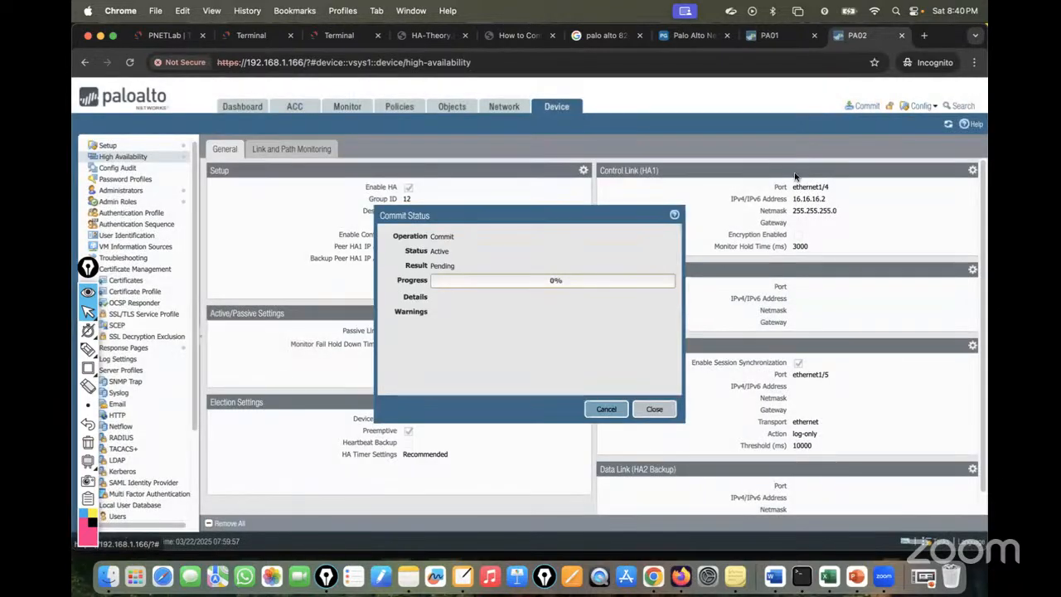
{"action": "left_click", "coordinate": [765, 42]}
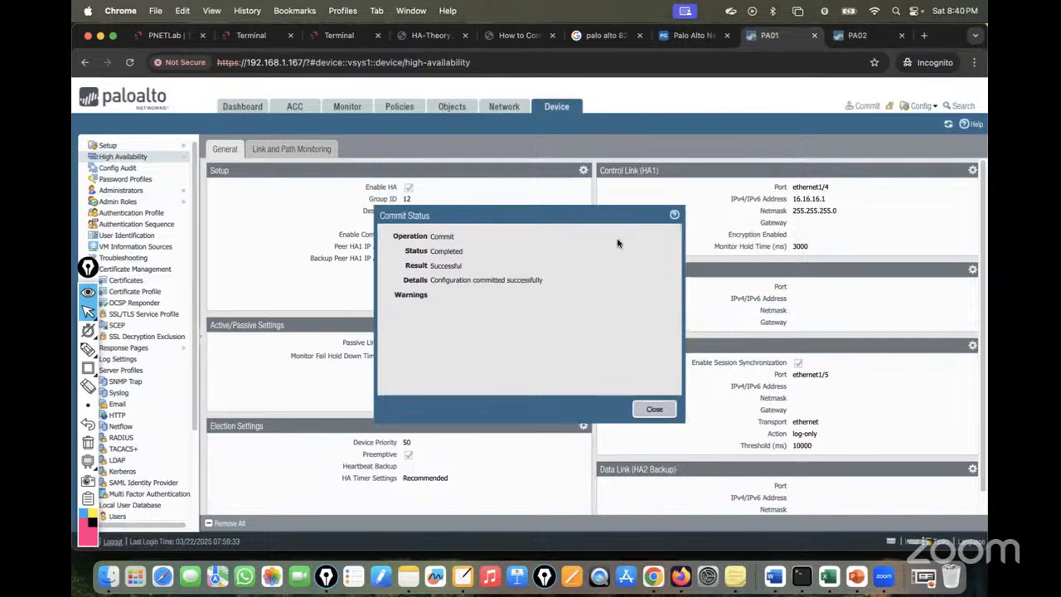
{"action": "left_click", "coordinate": [654, 409]}
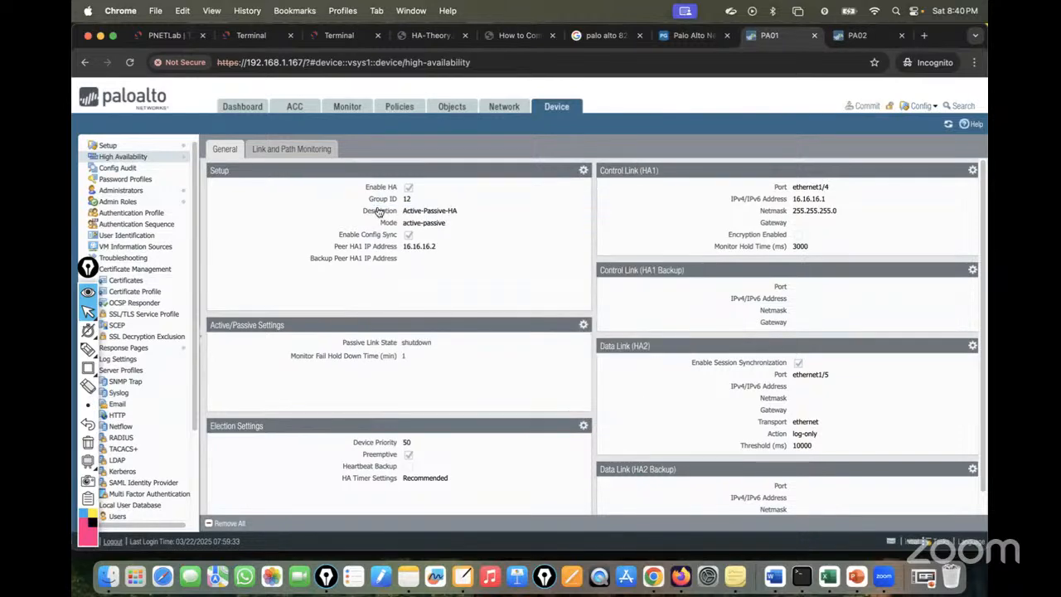
Open both firewalls' dashboards, refreshing PA01's High Availability widget and dismissing PA02's commit result.
{"action": "left_click", "coordinate": [240, 107]}
{"action": "left_click_drag", "start_coordinate": [88, 267], "coordinate": [971, 269]}
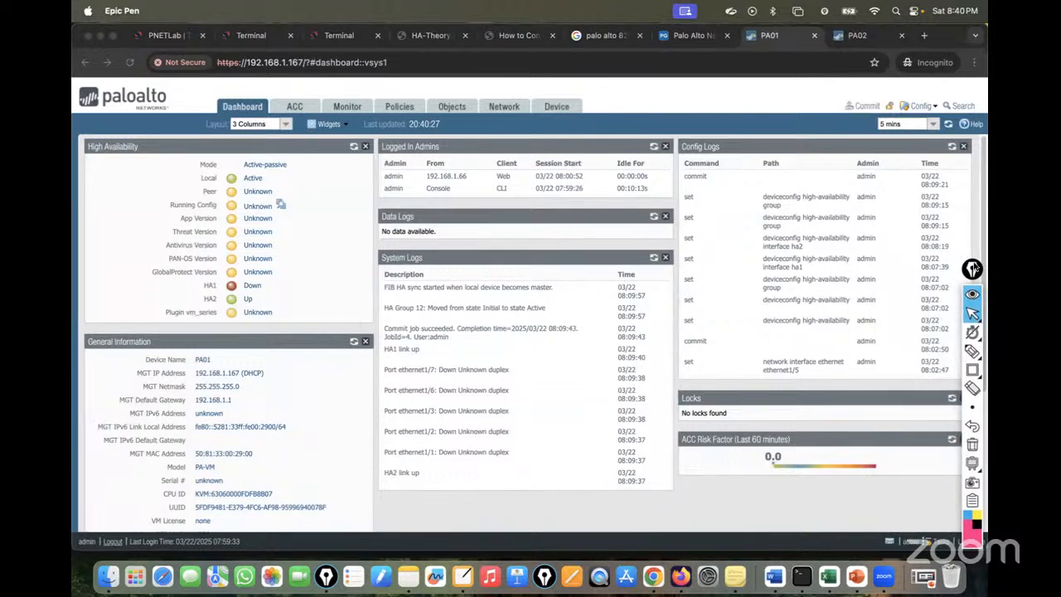
{"action": "left_click", "coordinate": [354, 147]}
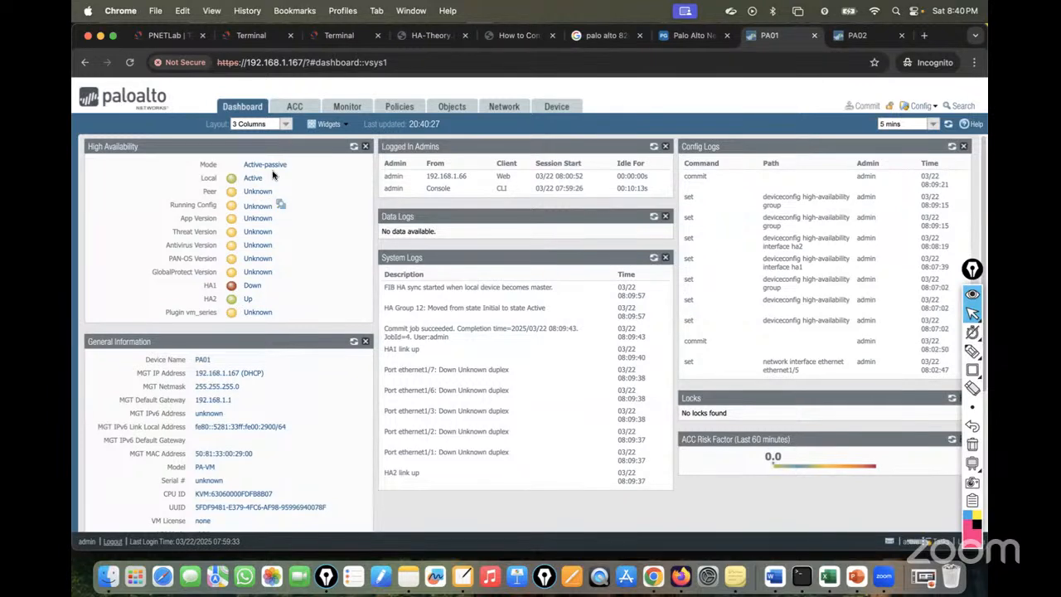
{"action": "left_click", "coordinate": [353, 148]}
{"action": "left_click", "coordinate": [857, 35]}
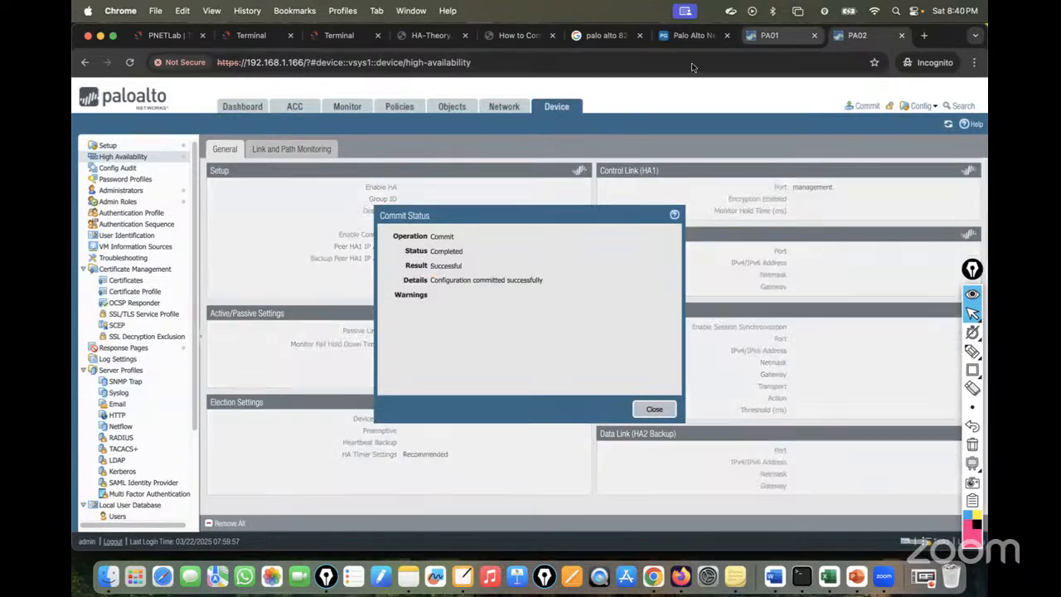
{"action": "left_click", "coordinate": [241, 108]}
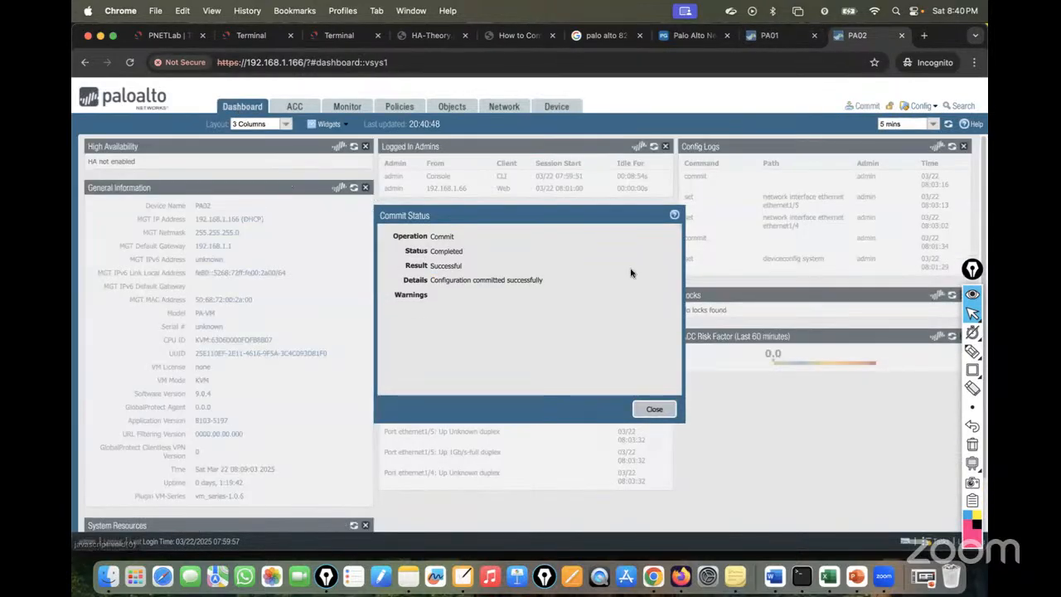
{"action": "left_click", "coordinate": [659, 410]}
Compare refreshed HA widgets: PA01 Active, PA02 Passive, HA1/HA2 up, configs not synchronized.
{"action": "left_click", "coordinate": [779, 37]}
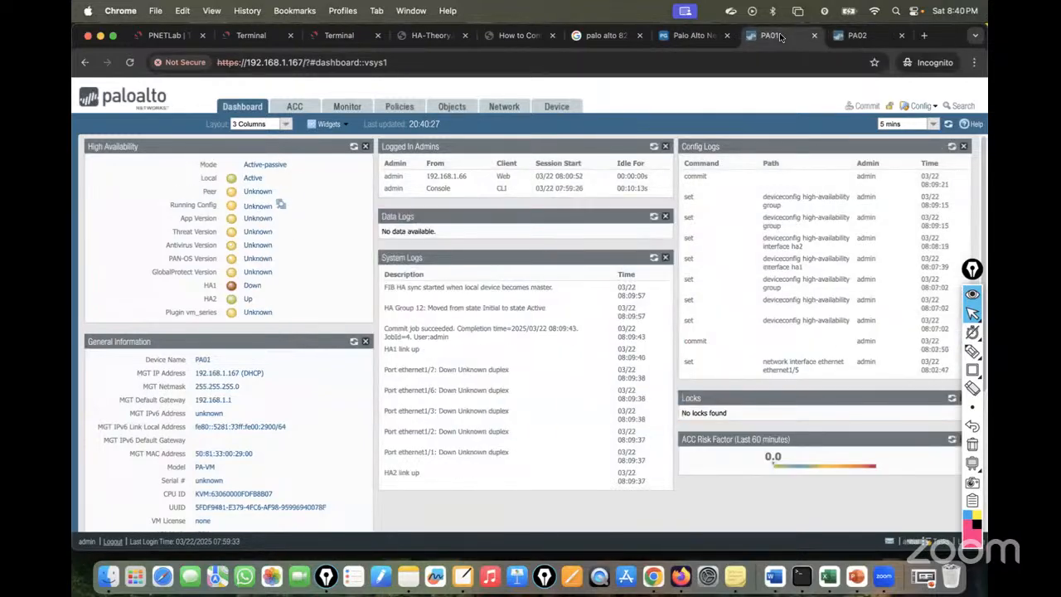
{"action": "left_click", "coordinate": [354, 146]}
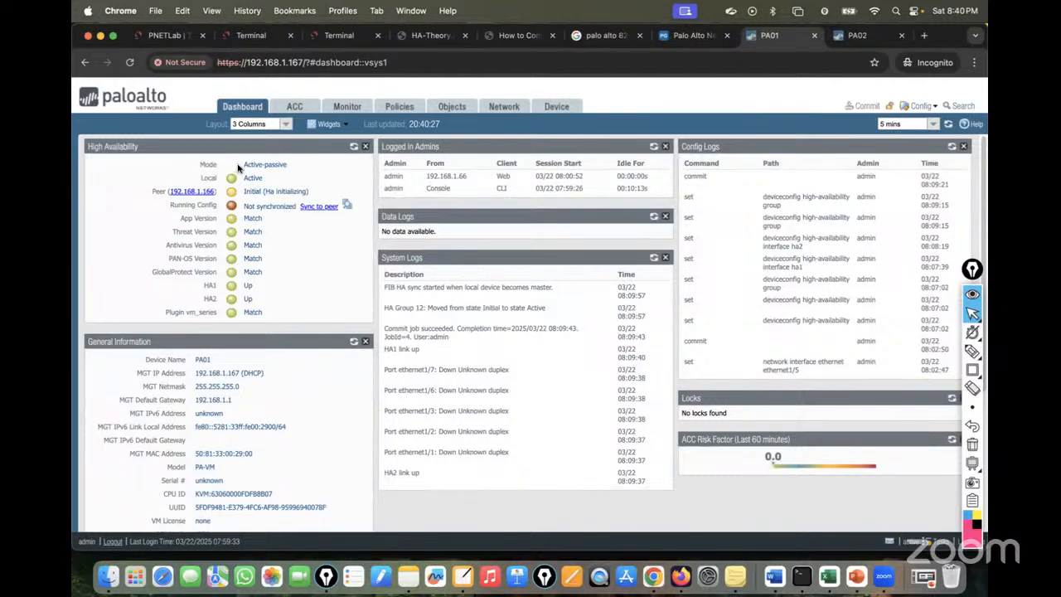
{"action": "left_click_drag", "start_coordinate": [282, 164], "coordinate": [310, 165]}
{"action": "left_click_drag", "start_coordinate": [200, 178], "coordinate": [269, 178]}
{"action": "left_click", "coordinate": [857, 35]}
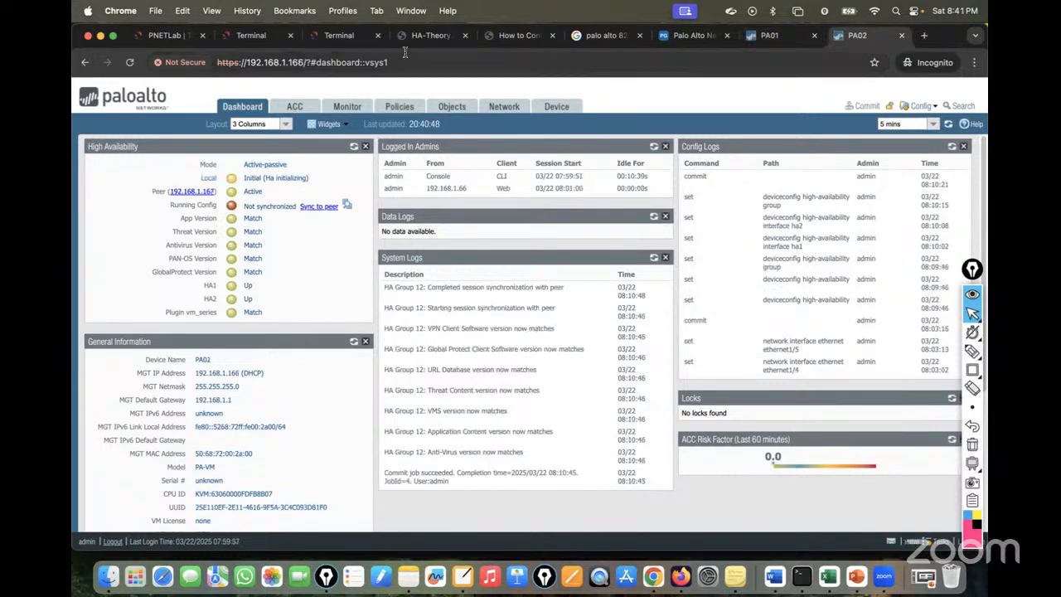
{"action": "left_click", "coordinate": [353, 146]}
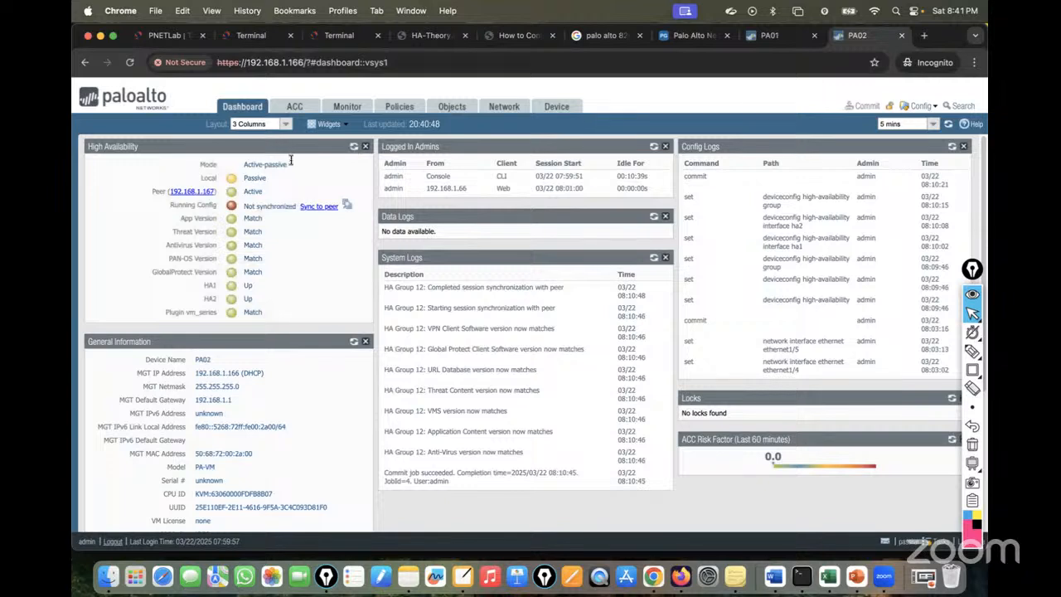
{"action": "left_click_drag", "start_coordinate": [201, 177], "coordinate": [285, 181]}
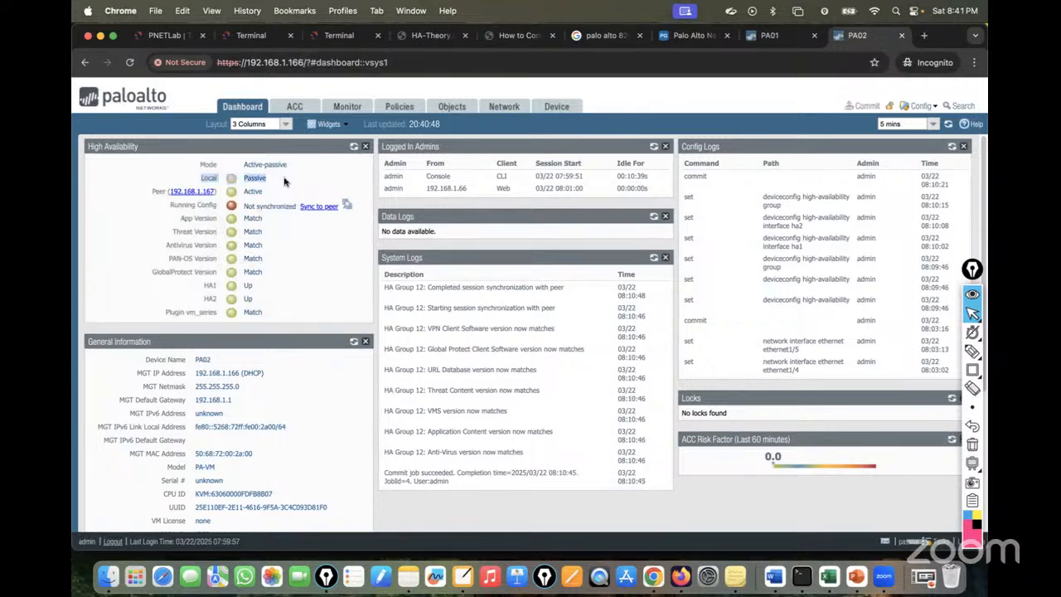
{"action": "left_click", "coordinate": [779, 37]}
{"action": "left_click_drag", "start_coordinate": [304, 178], "coordinate": [175, 182]}
{"action": "left_click", "coordinate": [301, 180]}
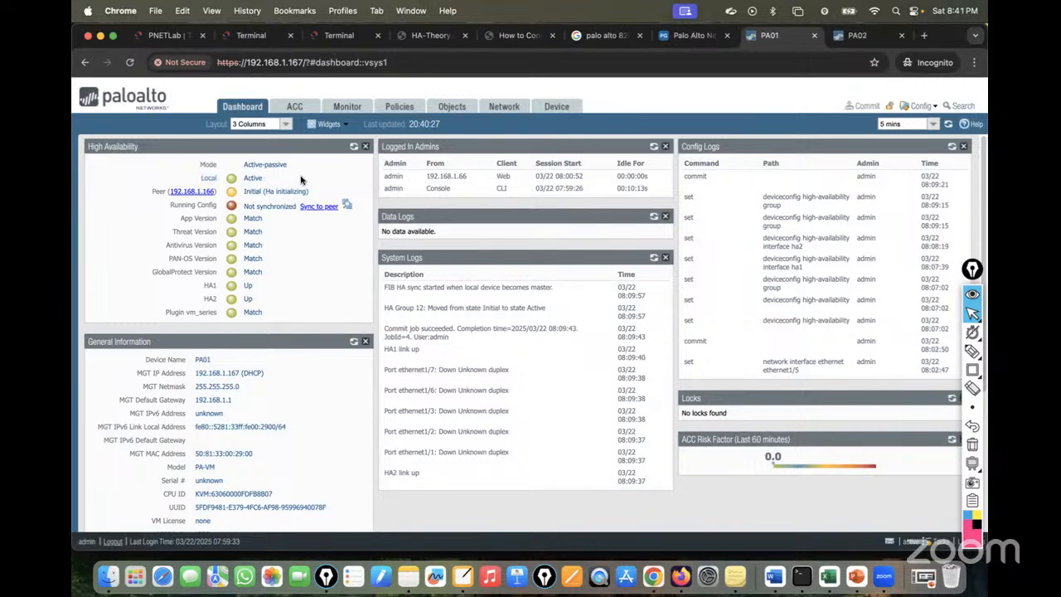
{"action": "left_click_drag", "start_coordinate": [311, 182], "coordinate": [165, 180]}
{"action": "left_click", "coordinate": [307, 181]}
{"action": "left_click_drag", "start_coordinate": [321, 183], "coordinate": [276, 178]}
{"action": "left_click", "coordinate": [305, 180]}
{"action": "left_click", "coordinate": [858, 35]}
{"action": "left_click", "coordinate": [313, 174]}
{"action": "left_click_drag", "start_coordinate": [300, 178], "coordinate": [189, 177]}
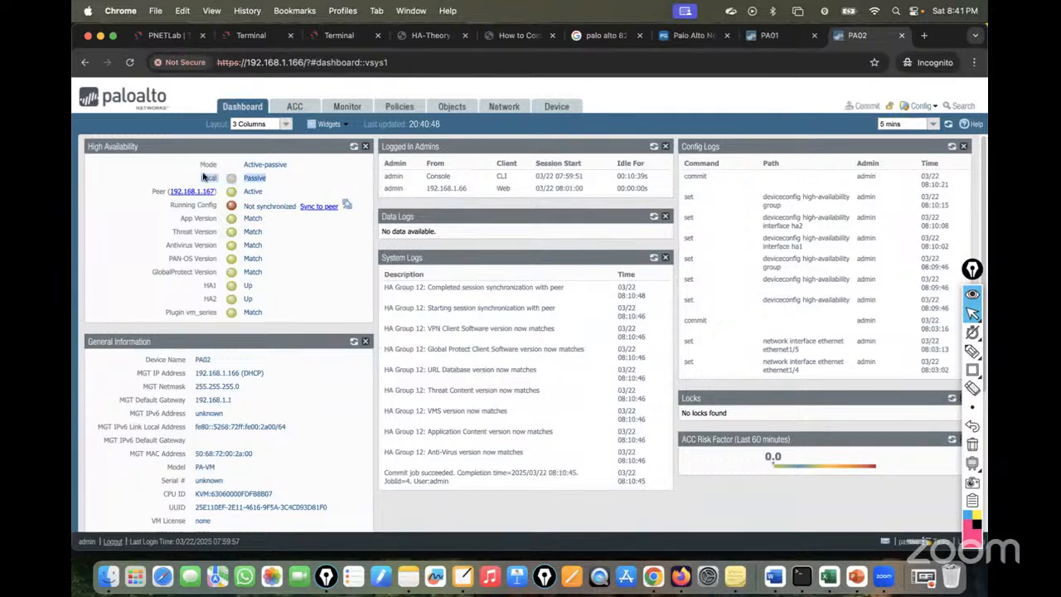
{"action": "left_click", "coordinate": [775, 36]}
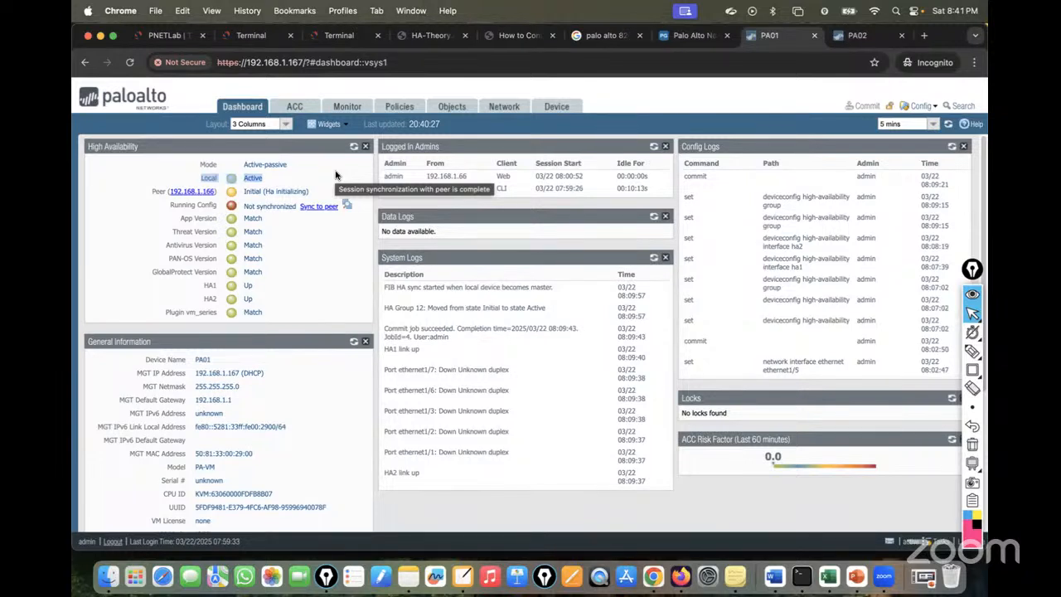
{"action": "left_click", "coordinate": [307, 174]}
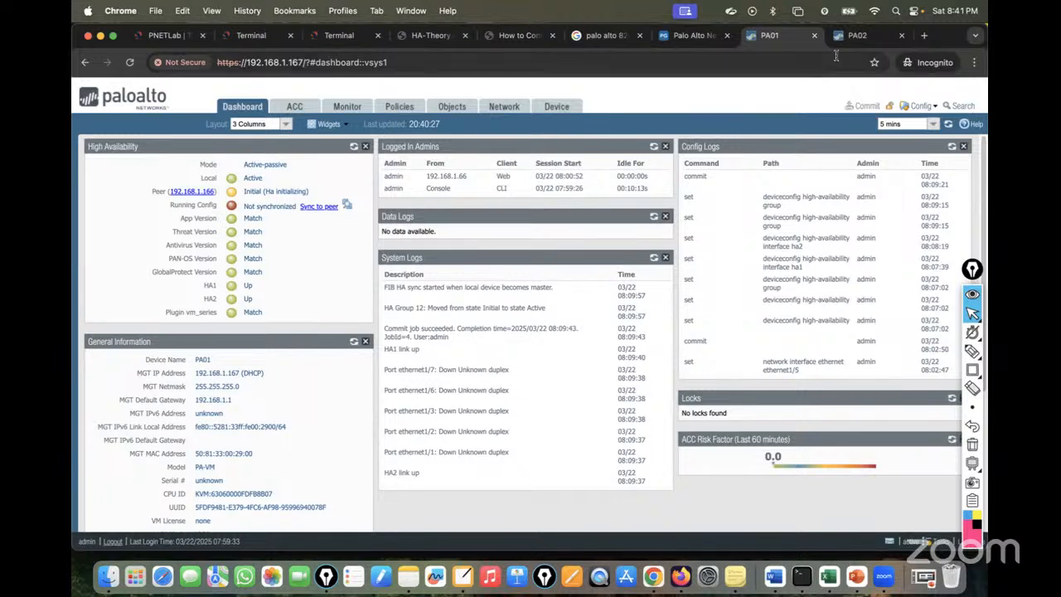
{"action": "left_click", "coordinate": [857, 40]}
{"action": "left_click", "coordinate": [353, 147]}
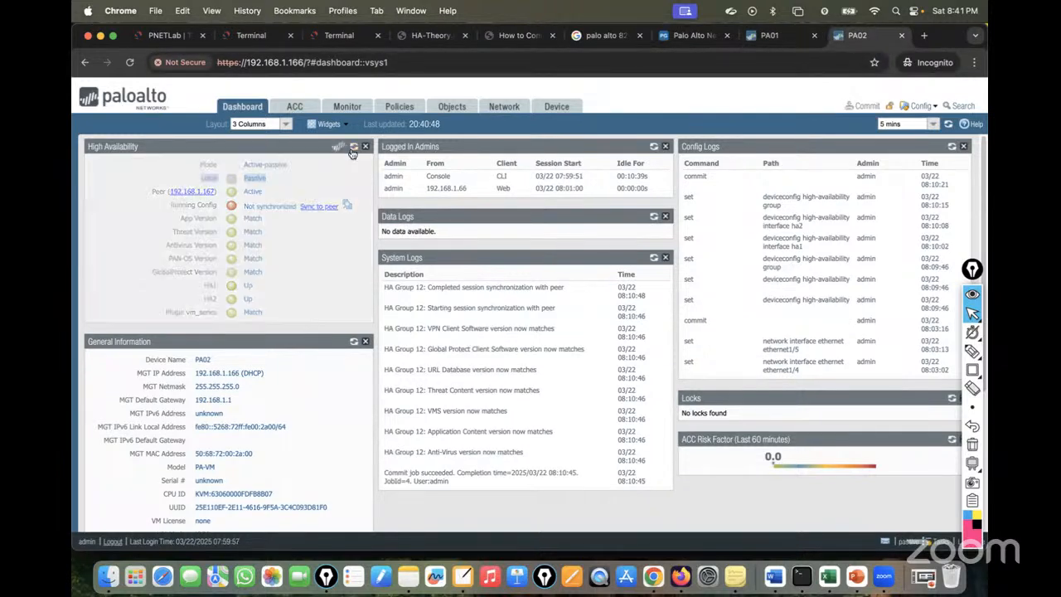
Sync PA01's running configuration to its peer PA02, confirming the overwrite.
{"action": "left_click", "coordinate": [775, 36]}
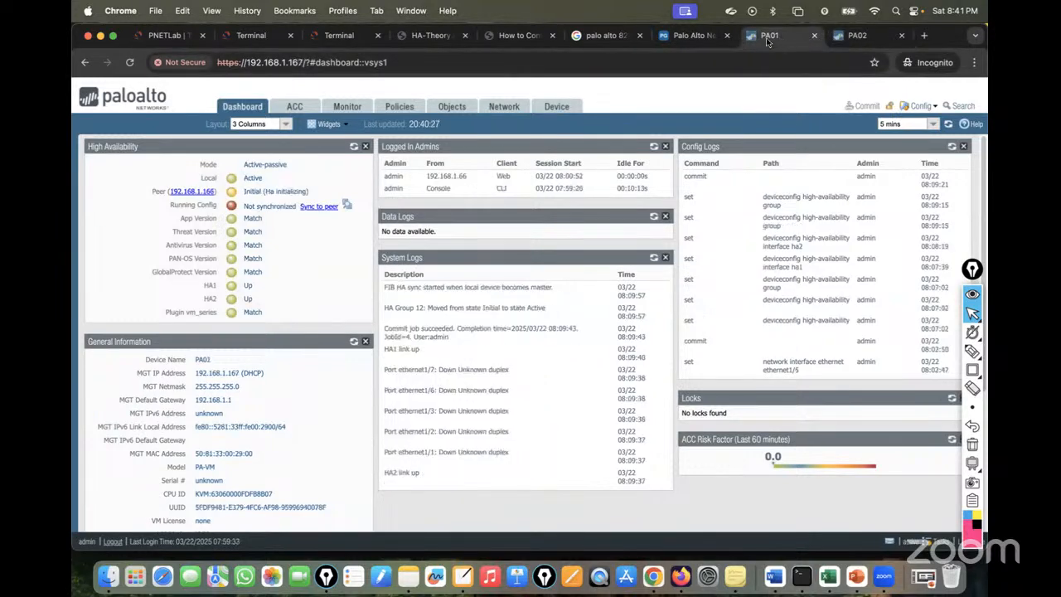
{"action": "left_click", "coordinate": [320, 207]}
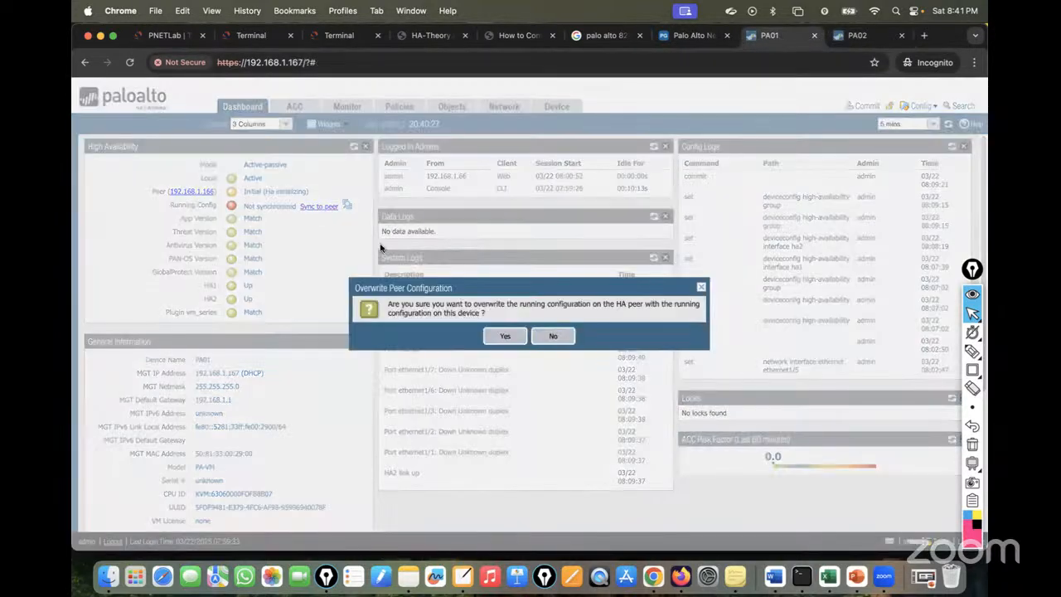
{"action": "left_click", "coordinate": [504, 336]}
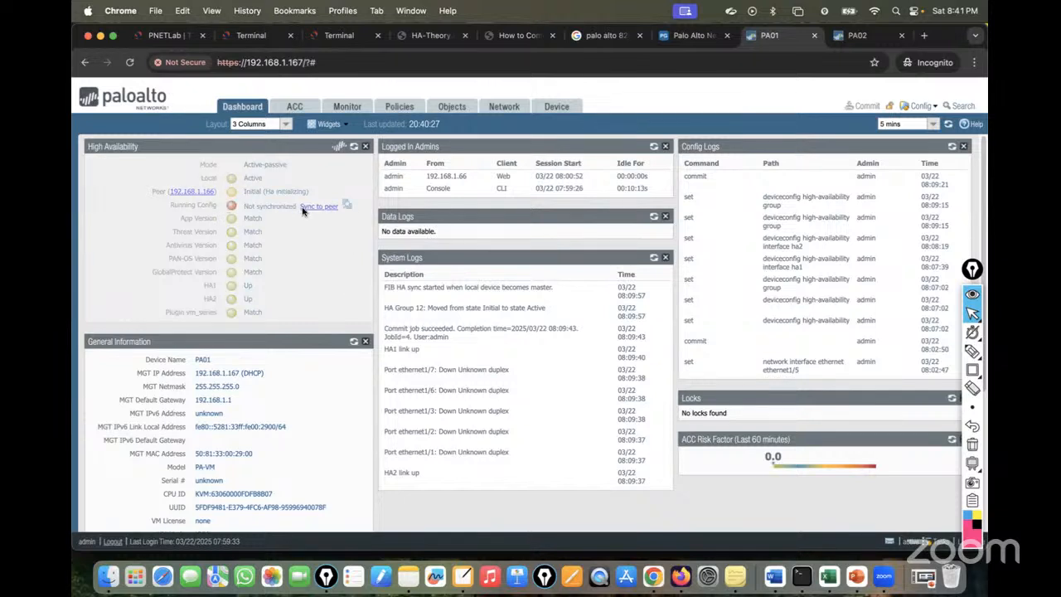
Refresh both HA widgets until PA01 and PA02 each report Synchronized.
{"action": "left_click", "coordinate": [354, 147]}
{"action": "left_click", "coordinate": [863, 42]}
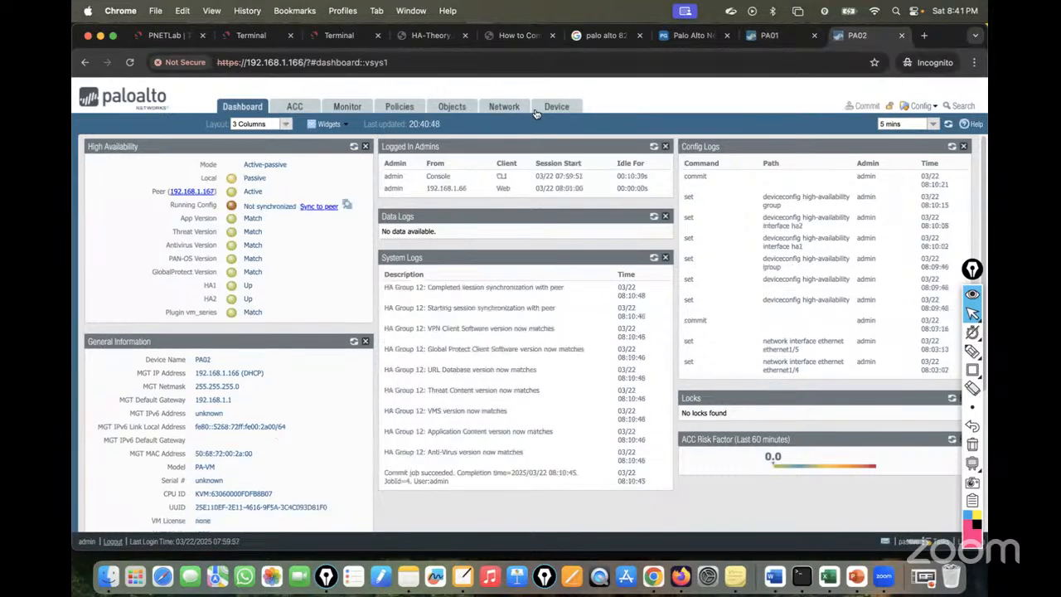
{"action": "left_click", "coordinate": [353, 147]}
{"action": "left_click", "coordinate": [353, 147]}
{"action": "left_click", "coordinate": [765, 38]}
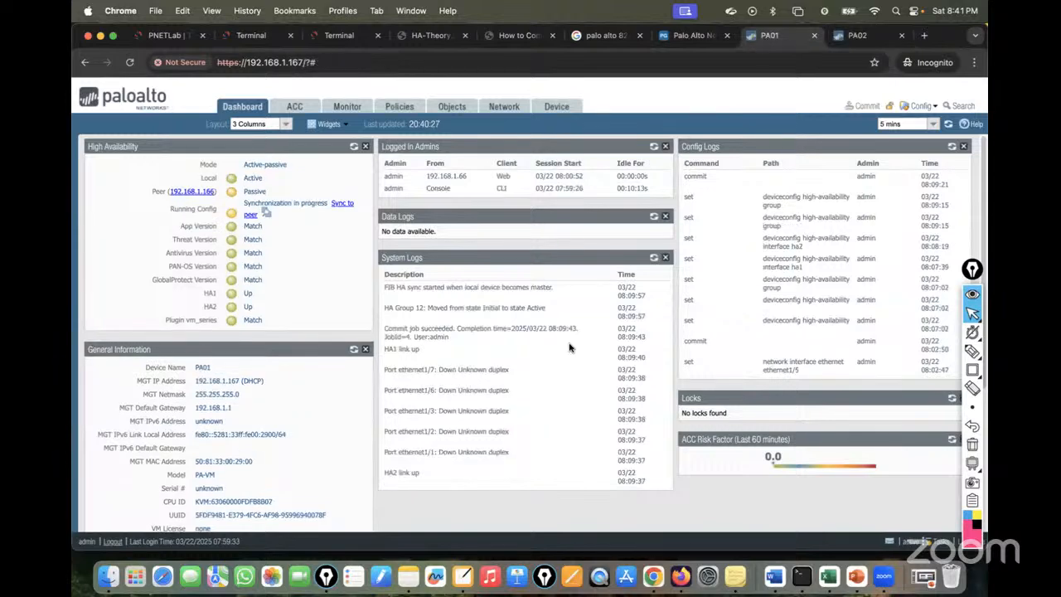
{"action": "left_click", "coordinate": [354, 147]}
{"action": "left_click", "coordinate": [354, 148]}
{"action": "left_click", "coordinate": [354, 147]}
{"action": "left_click", "coordinate": [354, 149]}
{"action": "left_click", "coordinate": [354, 148]}
{"action": "left_click", "coordinate": [354, 149]}
{"action": "left_click", "coordinate": [354, 148]}
{"action": "left_click", "coordinate": [354, 149]}
{"action": "left_click", "coordinate": [354, 148]}
{"action": "left_click", "coordinate": [354, 149]}
{"action": "left_click", "coordinate": [354, 148]}
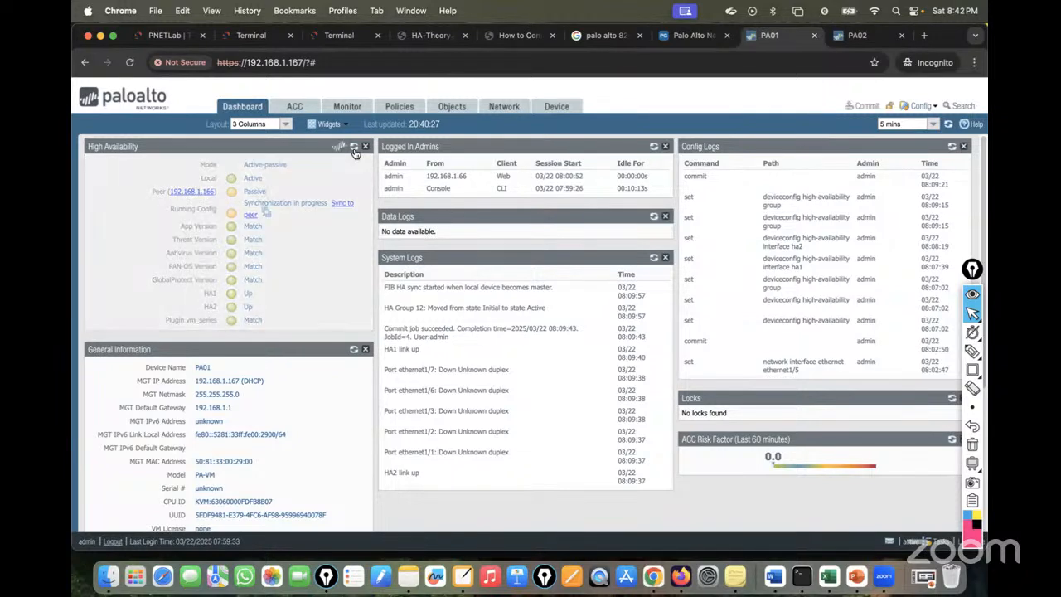
{"action": "left_click", "coordinate": [354, 148]}
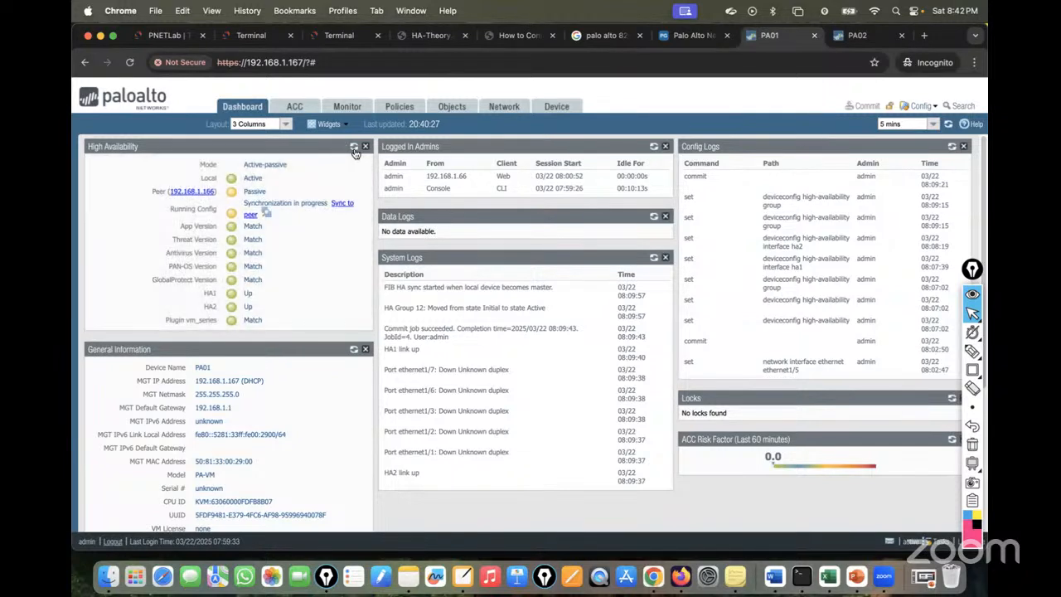
{"action": "left_click", "coordinate": [354, 148]}
{"action": "left_click", "coordinate": [354, 149]}
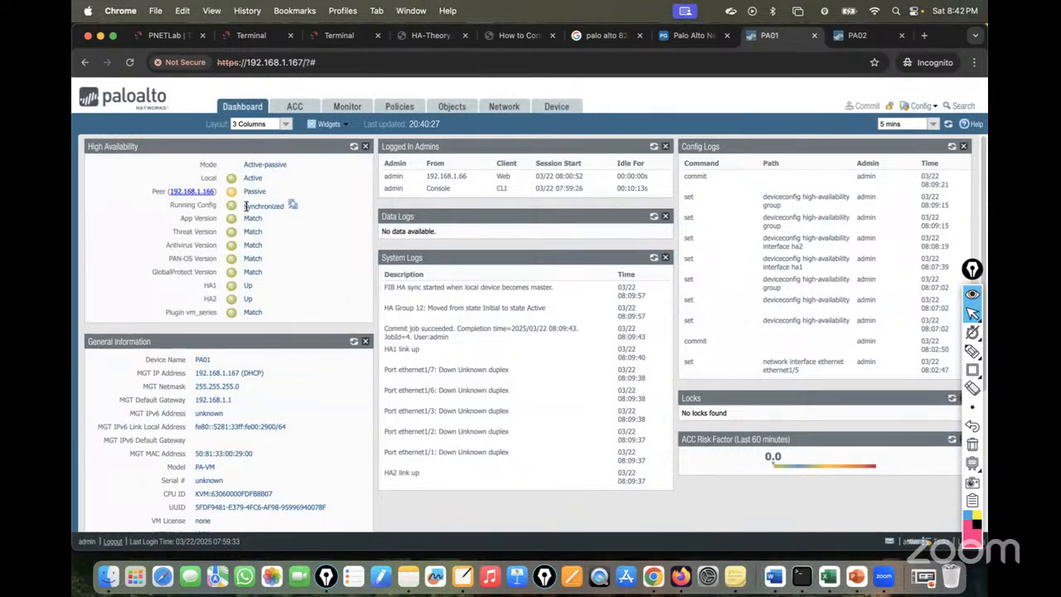
{"action": "left_click", "coordinate": [857, 40]}
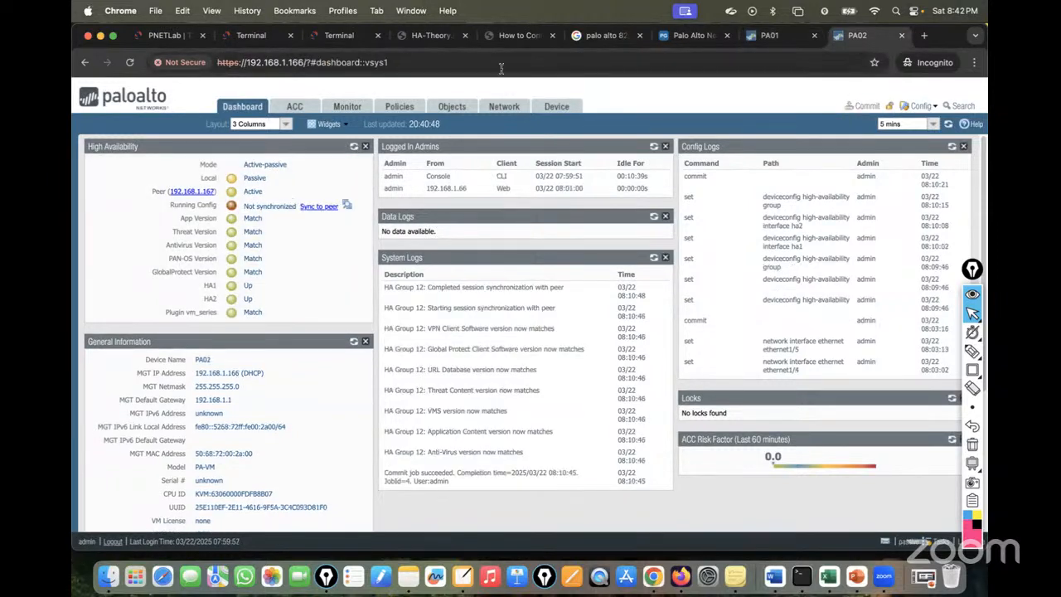
{"action": "left_click", "coordinate": [354, 148]}
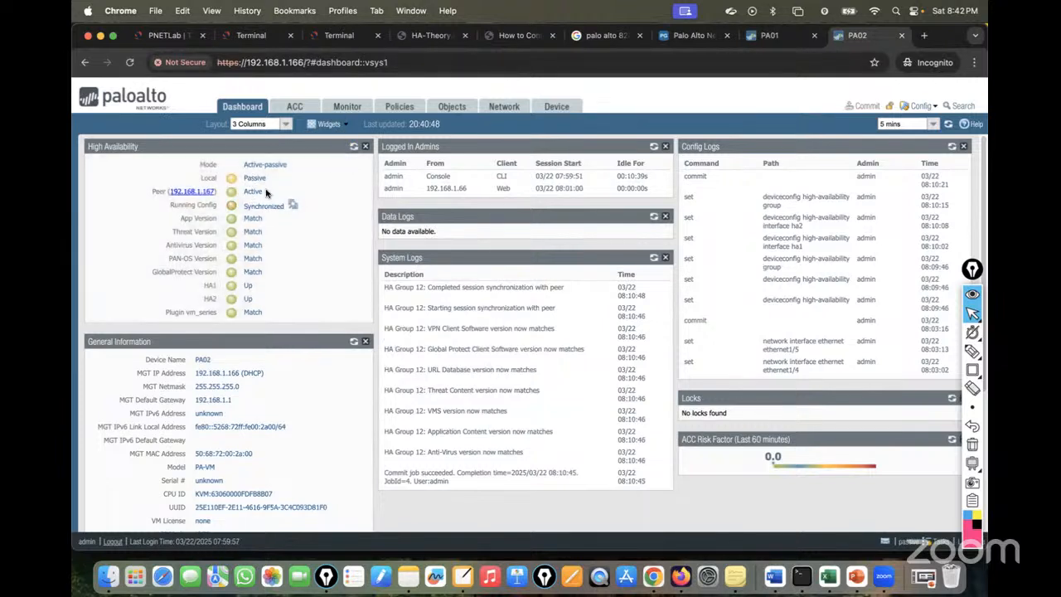
{"action": "left_click", "coordinate": [768, 39]}
{"action": "left_click", "coordinate": [353, 148]}
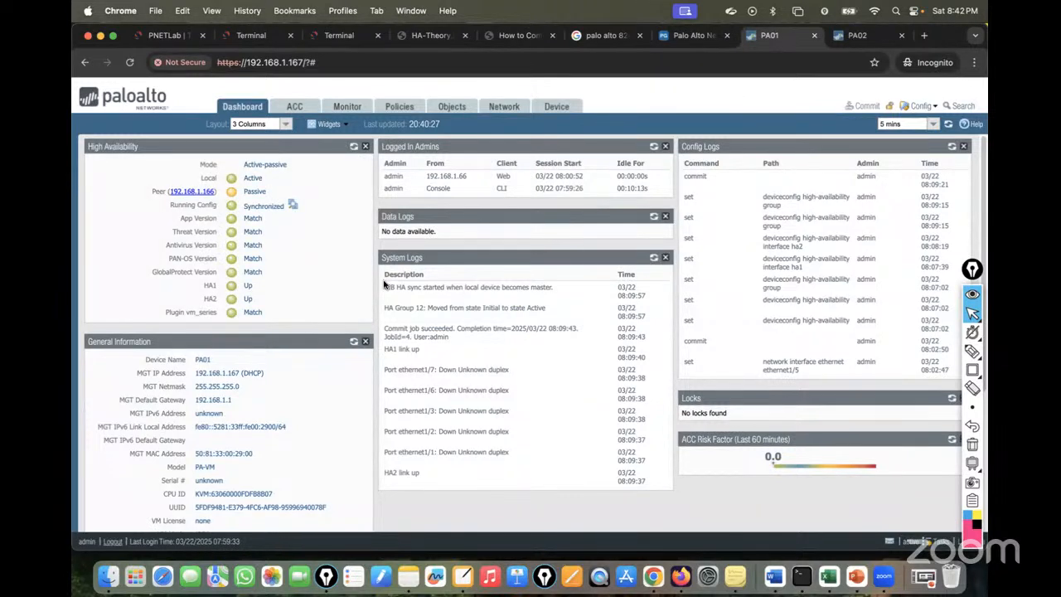
{"action": "left_click", "coordinate": [504, 113]}
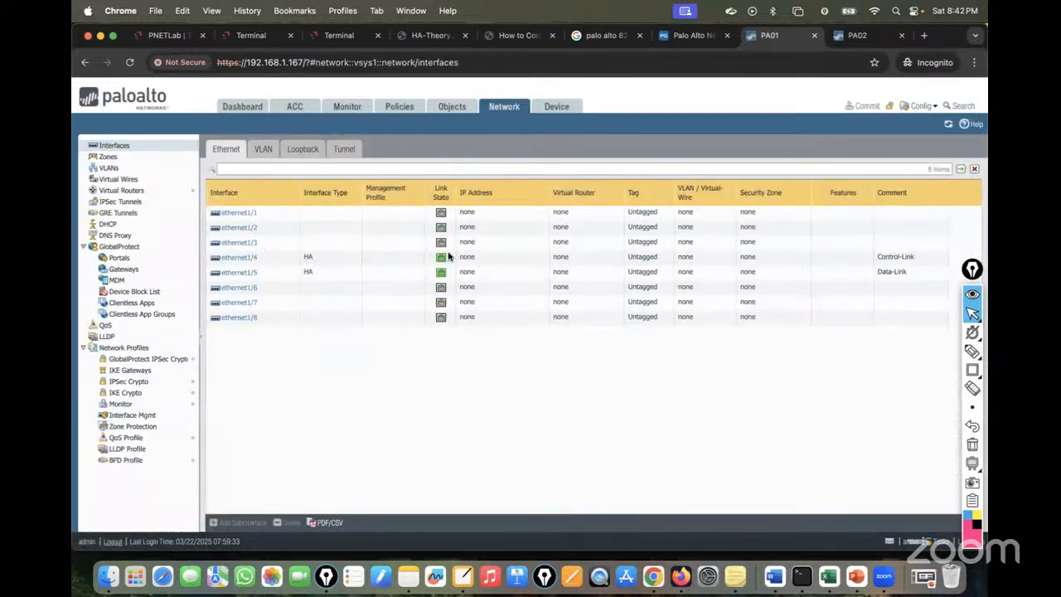
Review PA02's network interfaces list, then return to its dashboard before showing the topology.
{"action": "left_click", "coordinate": [857, 35]}
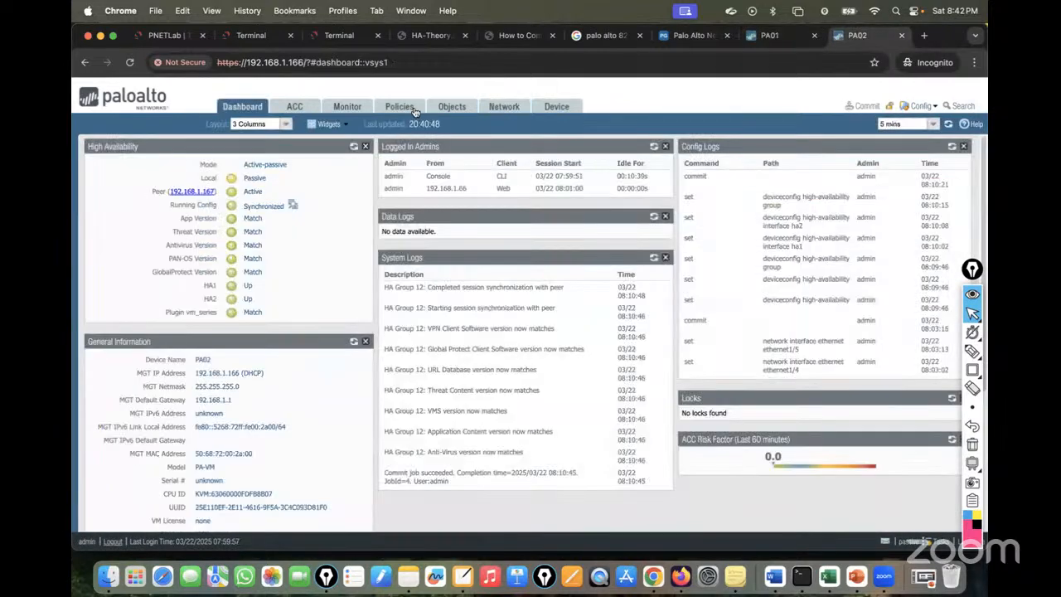
{"action": "left_click", "coordinate": [499, 107]}
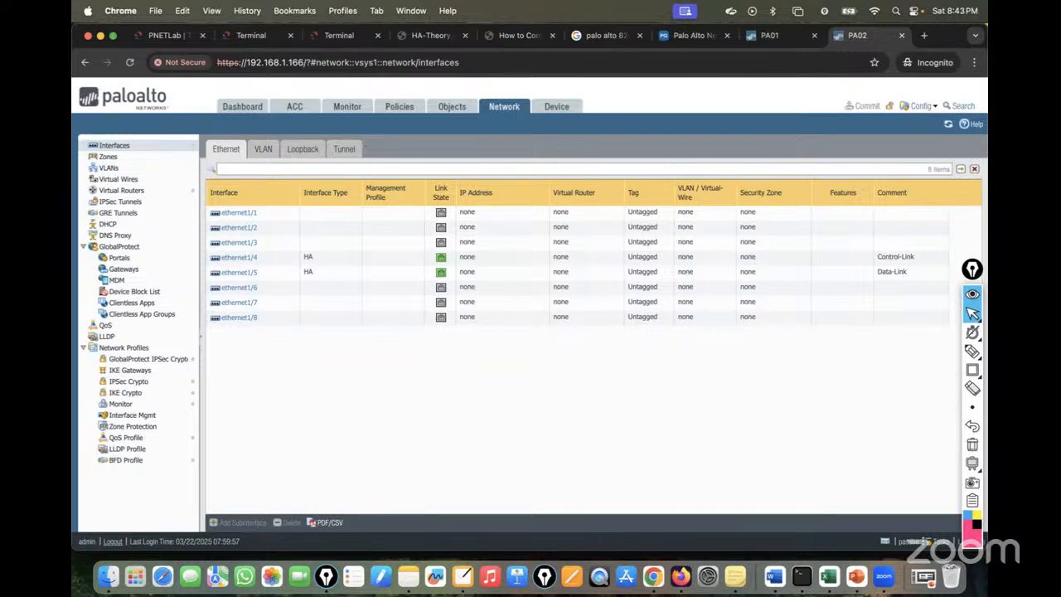
{"action": "left_click", "coordinate": [234, 109]}
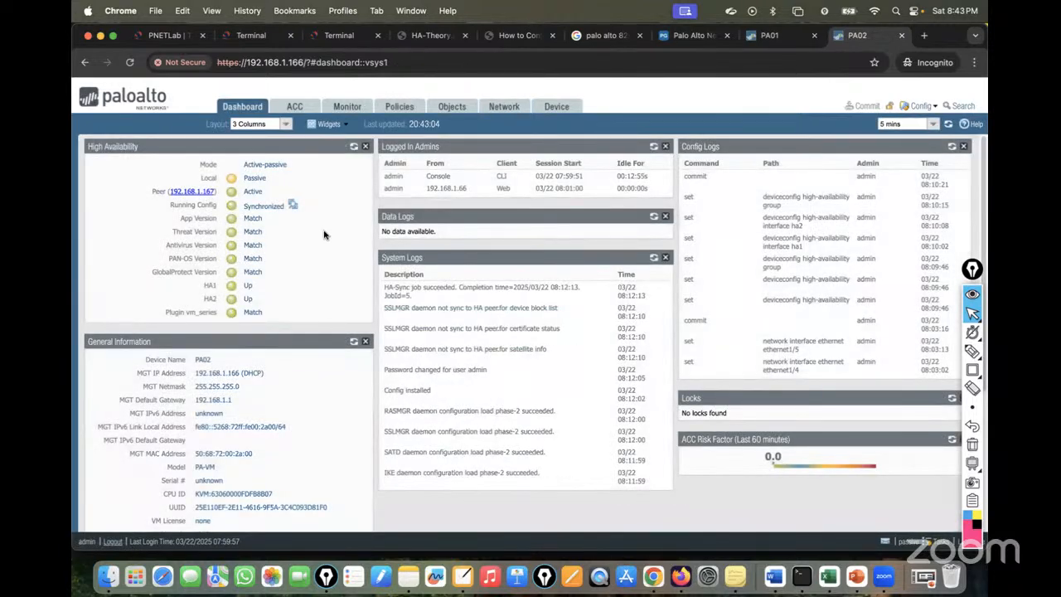
{"action": "left_click", "coordinate": [166, 36]}
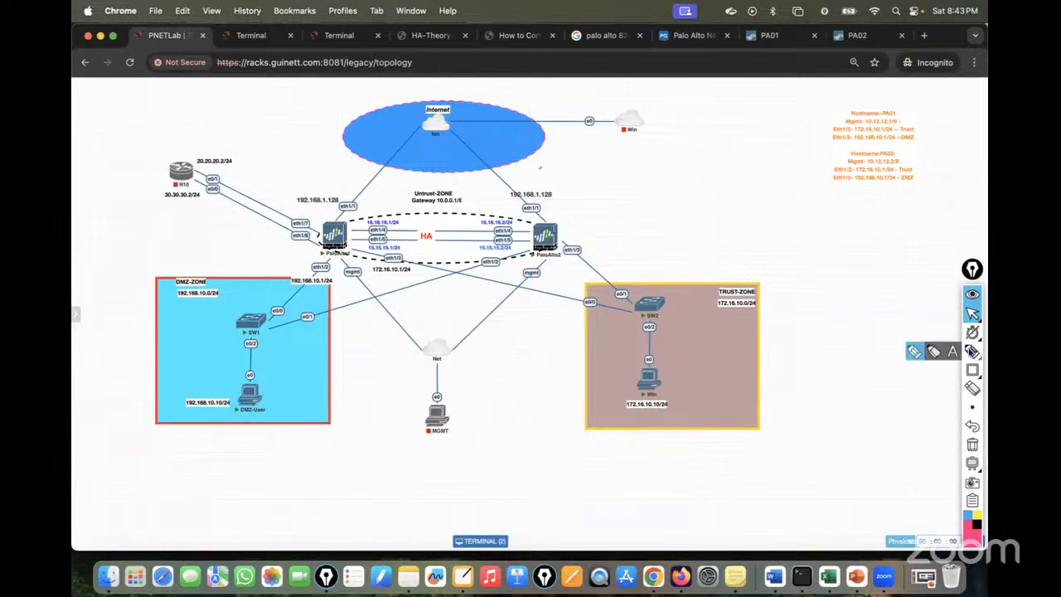
With a highlighter pen, trace DMZ-User to the Internet and start a numbered notes list.
{"action": "left_click", "coordinate": [973, 351]}
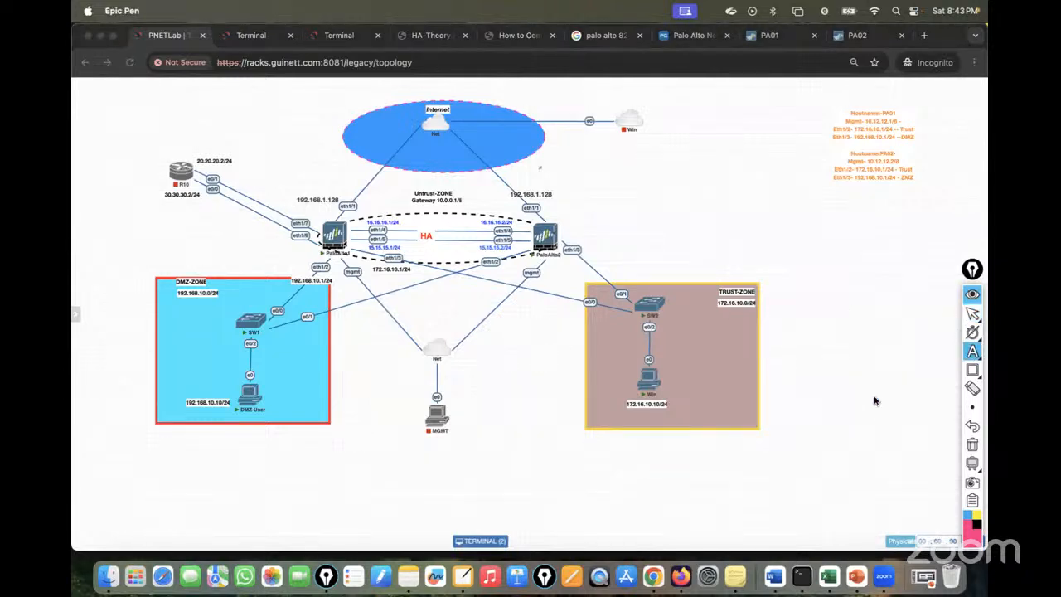
{"action": "mouse_move", "coordinate": [966, 341]}
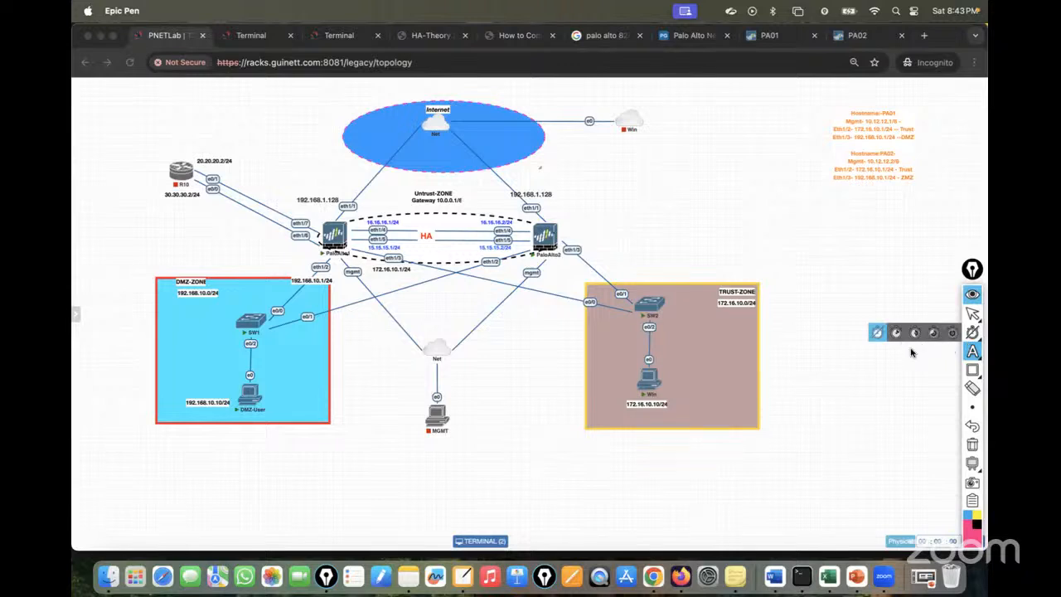
{"action": "left_click", "coordinate": [915, 351]}
{"action": "mouse_move", "coordinate": [239, 407]}
{"action": "left_mouse_down"}
{"action": "mouse_move", "coordinate": [257, 341]}
{"action": "mouse_move", "coordinate": [448, 112]}
{"action": "left_mouse_up"}
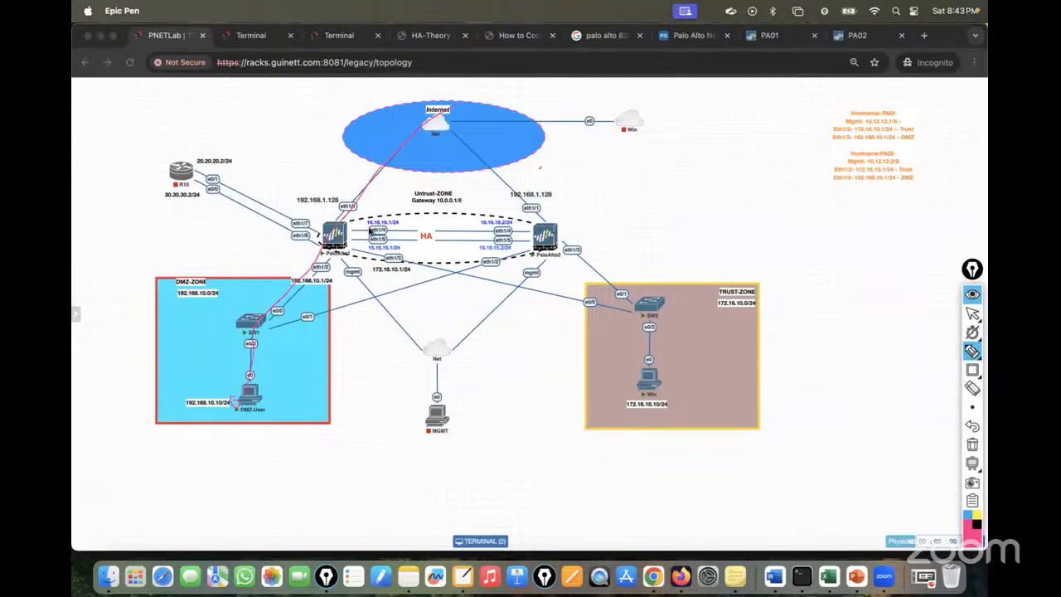
{"action": "left_click_drag", "start_coordinate": [335, 240], "coordinate": [648, 180]}
{"action": "left_click_drag", "start_coordinate": [659, 141], "coordinate": [667, 218]}
{"action": "left_click", "coordinate": [657, 171]}
{"action": "left_click_drag", "start_coordinate": [673, 209], "coordinate": [689, 226]}
{"action": "left_click", "coordinate": [655, 202]}
{"action": "left_click", "coordinate": [666, 200]}
{"action": "left_click", "coordinate": [678, 199]}
{"action": "mouse_move", "coordinate": [668, 249]}
{"action": "left_mouse_down"}
{"action": "mouse_move", "coordinate": [677, 262]}
{"action": "mouse_move", "coordinate": [665, 272]}
{"action": "left_mouse_up"}
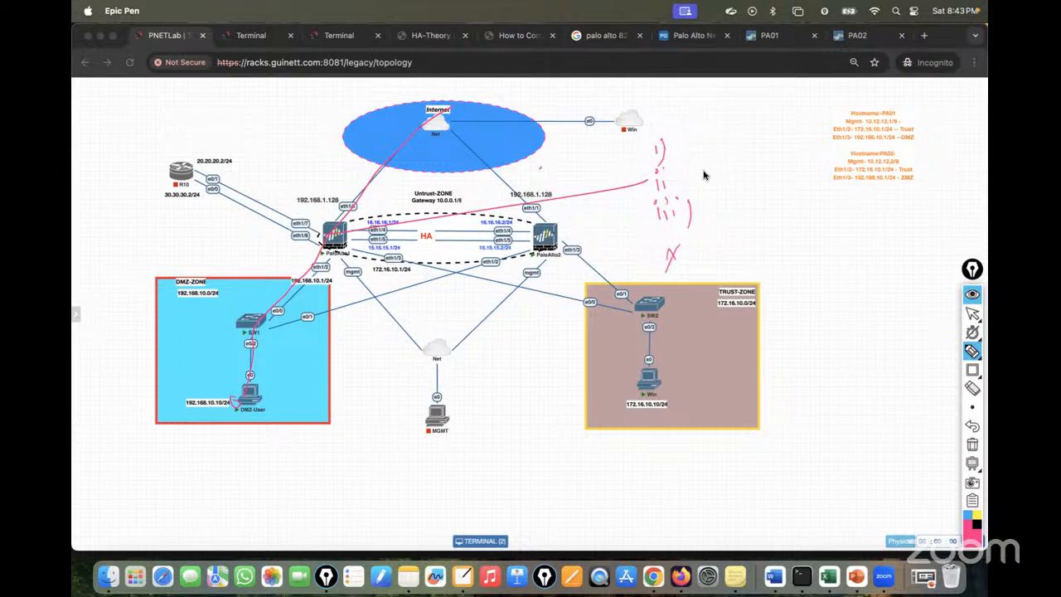
Write NAT policy, Security and Routing as the listed items and bracket them together.
{"action": "left_click_drag", "start_coordinate": [684, 143], "coordinate": [720, 142]}
{"action": "mouse_move", "coordinate": [713, 131]}
{"action": "left_mouse_down"}
{"action": "mouse_move", "coordinate": [786, 125]}
{"action": "mouse_move", "coordinate": [784, 146]}
{"action": "left_mouse_up"}
{"action": "mouse_move", "coordinate": [710, 167]}
{"action": "left_mouse_down"}
{"action": "mouse_move", "coordinate": [714, 177]}
{"action": "mouse_move", "coordinate": [789, 161]}
{"action": "left_mouse_up"}
{"action": "mouse_move", "coordinate": [709, 191]}
{"action": "left_mouse_down"}
{"action": "mouse_move", "coordinate": [732, 207]}
{"action": "mouse_move", "coordinate": [760, 197]}
{"action": "mouse_move", "coordinate": [772, 221]}
{"action": "left_mouse_up"}
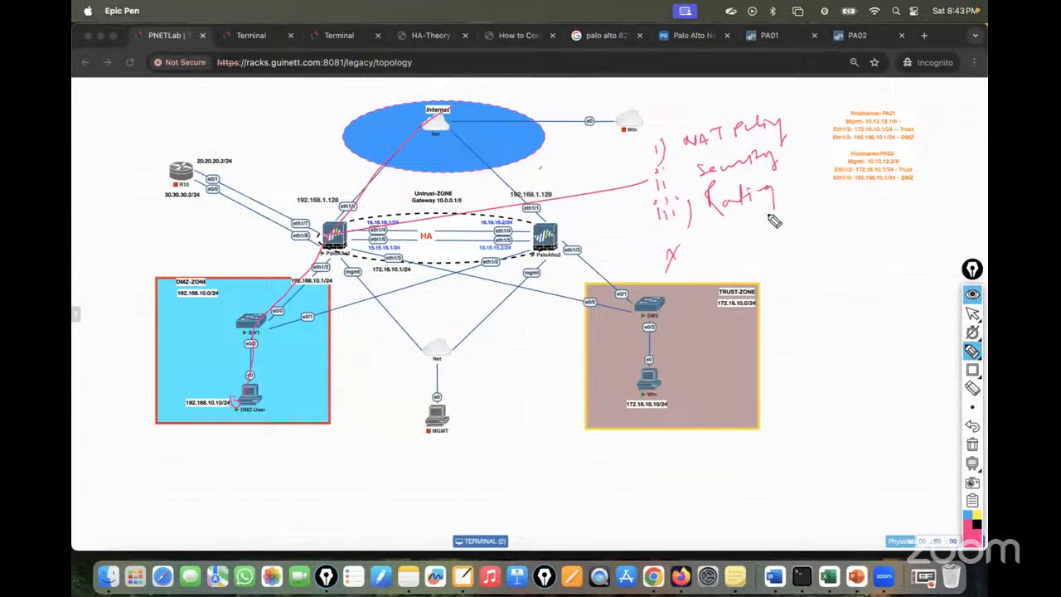
{"action": "left_click_drag", "start_coordinate": [796, 106], "coordinate": [801, 204]}
{"action": "left_click_drag", "start_coordinate": [812, 126], "coordinate": [826, 171]}
{"action": "mouse_move", "coordinate": [826, 130]}
{"action": "left_mouse_down"}
{"action": "mouse_move", "coordinate": [810, 171]}
{"action": "mouse_move", "coordinate": [887, 125]}
{"action": "left_mouse_up"}
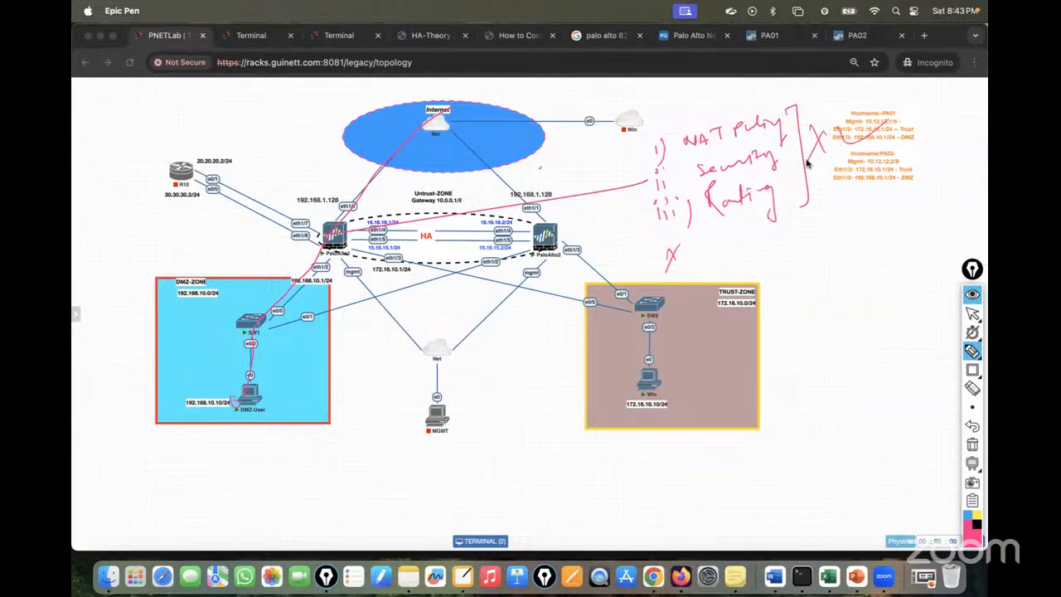
Mark PaloAlto1's eth1/7 Internet link, DMZ source NAT, and the DMZ and TRUST-ZONE paths.
{"action": "mouse_move", "coordinate": [301, 217]}
{"action": "left_mouse_down"}
{"action": "mouse_move", "coordinate": [334, 173]}
{"action": "mouse_move", "coordinate": [378, 165]}
{"action": "left_mouse_up"}
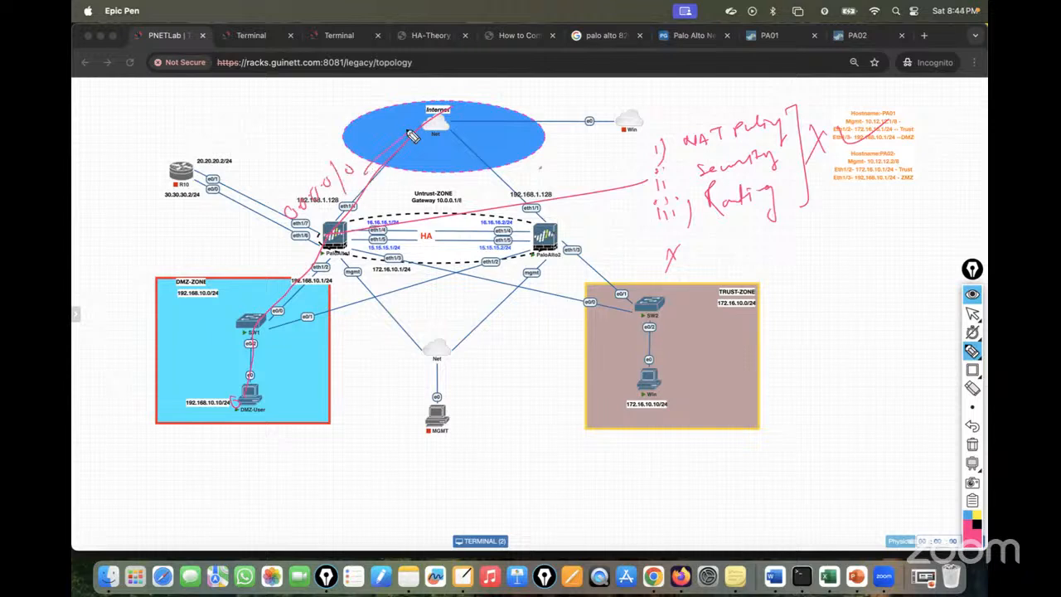
{"action": "mouse_move", "coordinate": [299, 360]}
{"action": "left_mouse_down"}
{"action": "mouse_move", "coordinate": [327, 358]}
{"action": "mouse_move", "coordinate": [335, 341]}
{"action": "mouse_move", "coordinate": [449, 295]}
{"action": "mouse_move", "coordinate": [474, 271]}
{"action": "left_mouse_up"}
{"action": "left_click_drag", "start_coordinate": [245, 340], "coordinate": [466, 120]}
{"action": "mouse_move", "coordinate": [650, 336]}
{"action": "left_mouse_down"}
{"action": "mouse_move", "coordinate": [320, 261]}
{"action": "mouse_move", "coordinate": [419, 101]}
{"action": "left_mouse_up"}
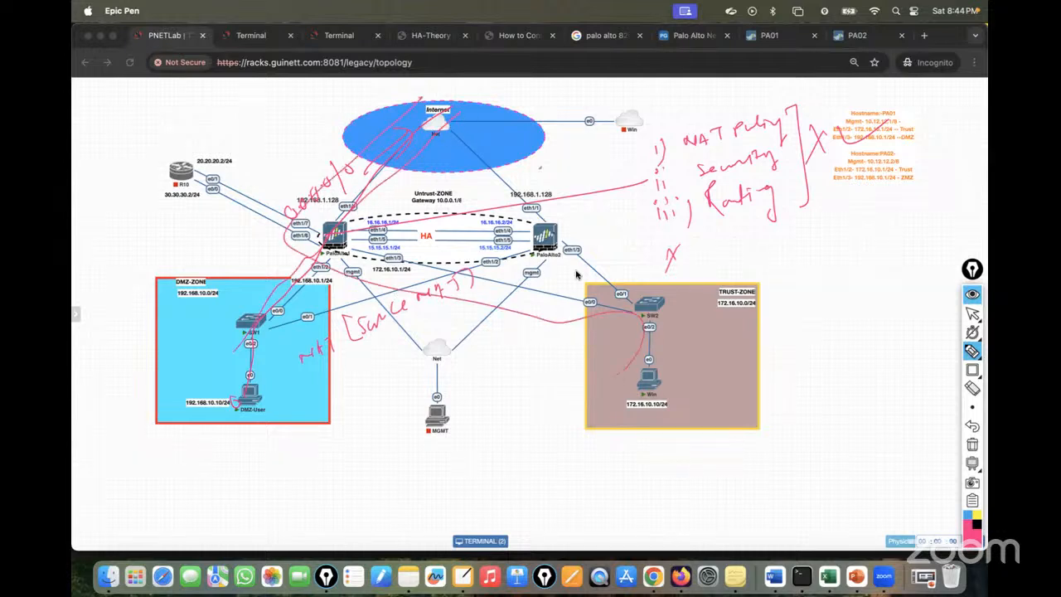
Erase all annotations and return to PA01's Ethernet interfaces list.
{"action": "left_click", "coordinate": [973, 445]}
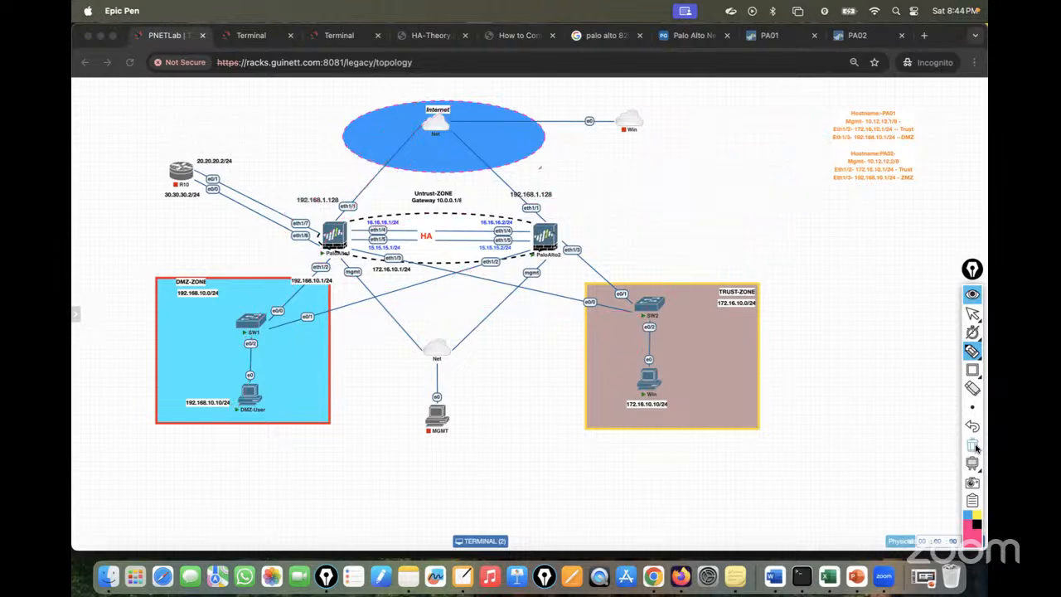
{"action": "left_click", "coordinate": [972, 313]}
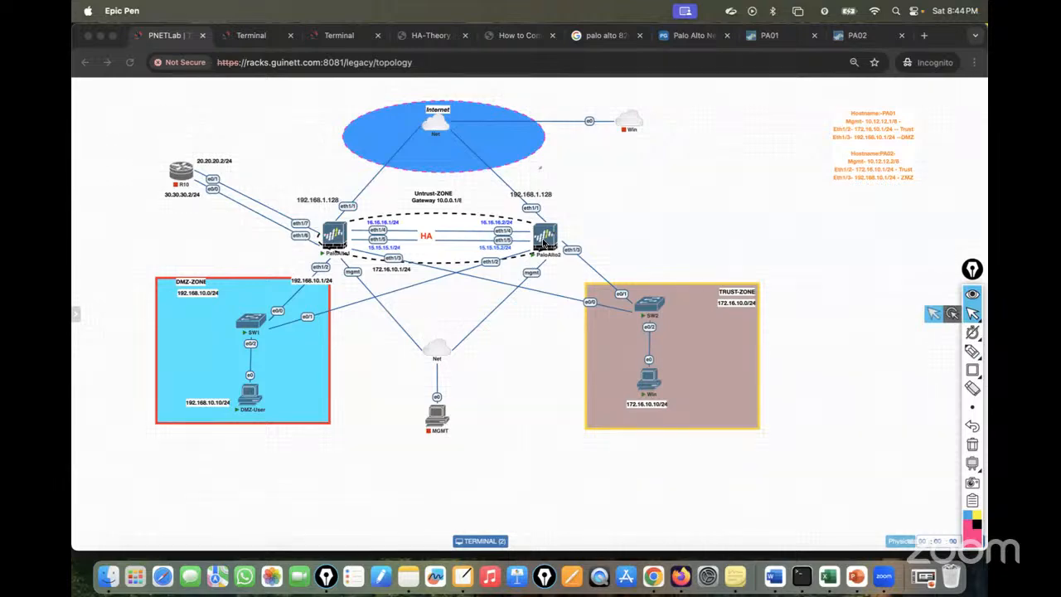
{"action": "left_click", "coordinate": [777, 37]}
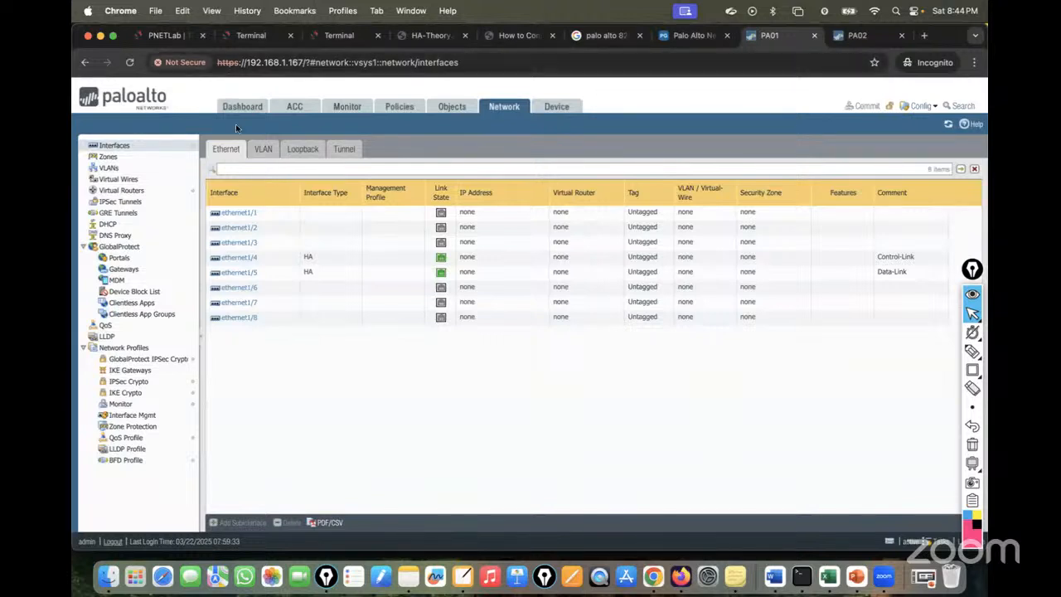
Compare the topology with PA01's interfaces, opening ethernet1/2 to check its DMZ addressing.
{"action": "left_click", "coordinate": [161, 36]}
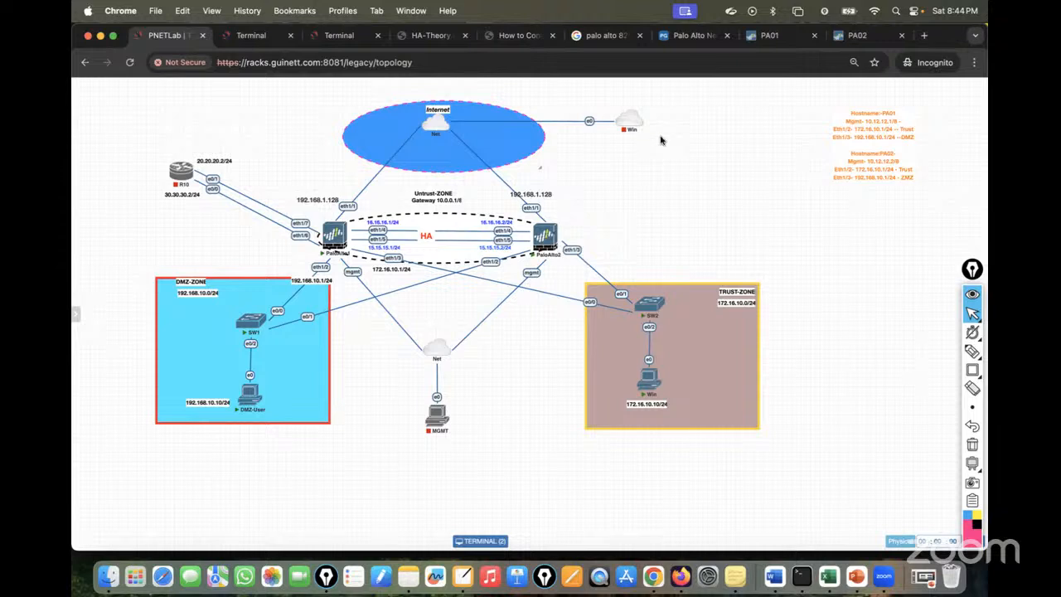
{"action": "left_click", "coordinate": [973, 313]}
{"action": "left_click", "coordinate": [976, 315]}
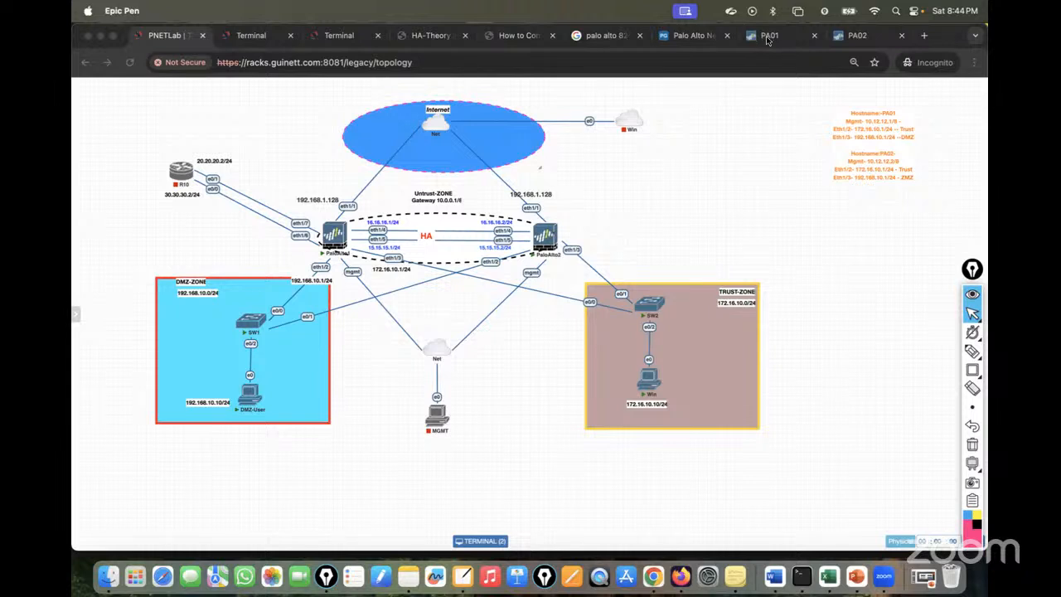
{"action": "left_click", "coordinate": [770, 38]}
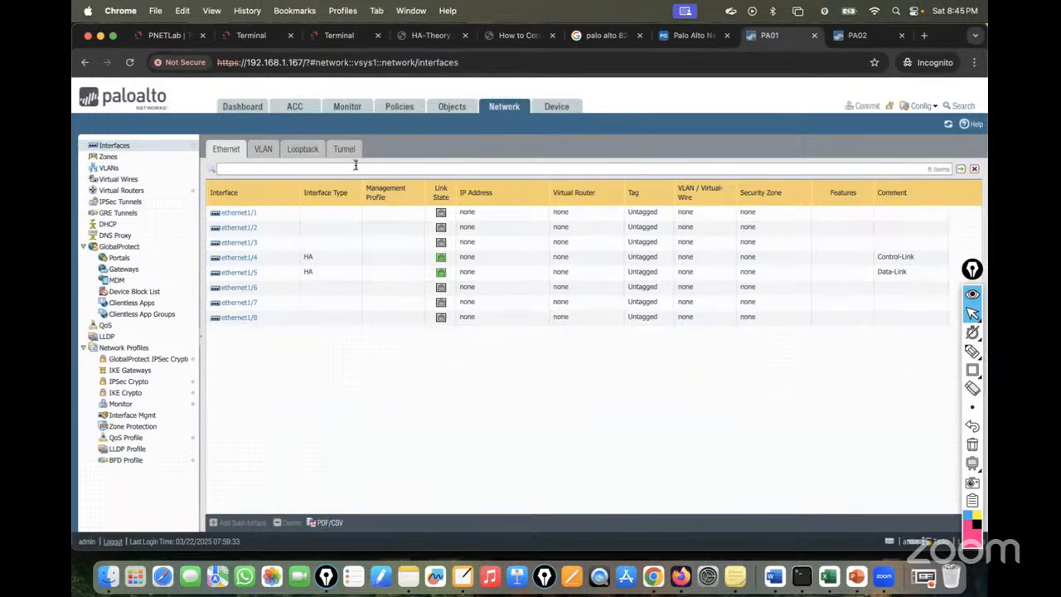
{"action": "left_click", "coordinate": [166, 35]}
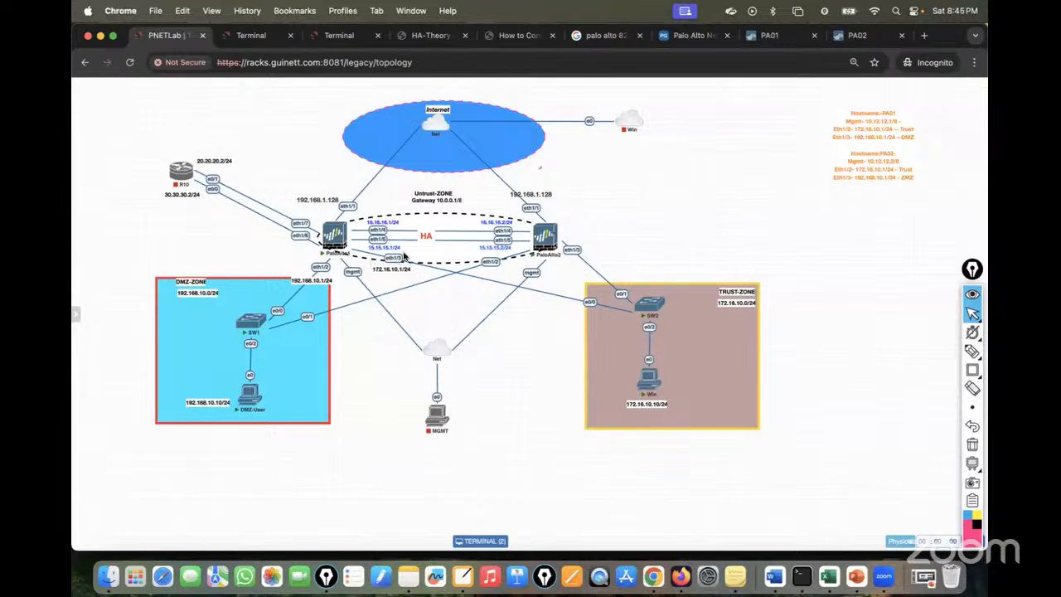
{"action": "left_click", "coordinate": [784, 36]}
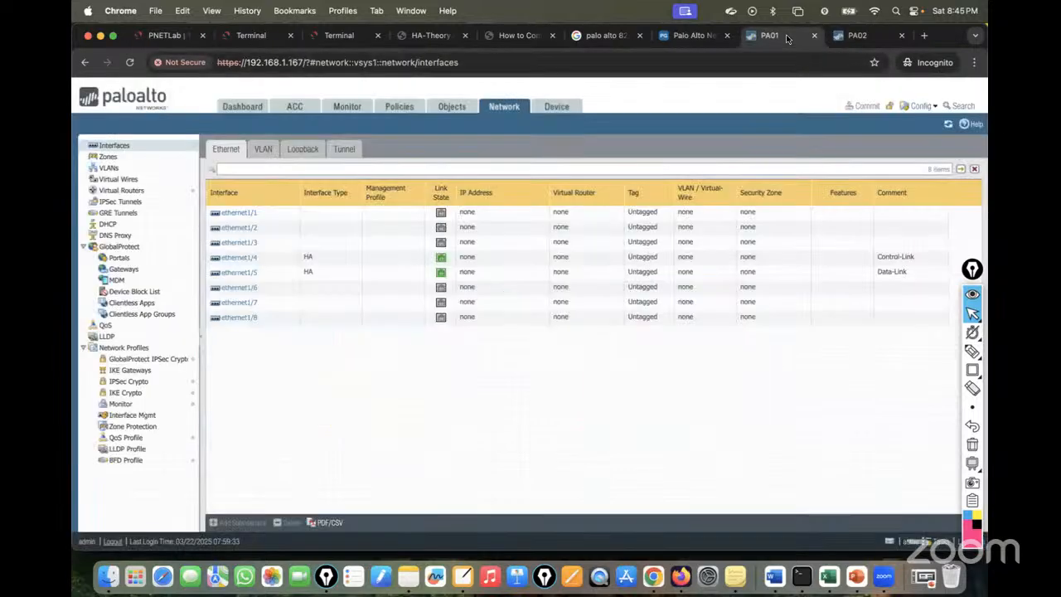
{"action": "left_click", "coordinate": [241, 227]}
{"action": "left_click", "coordinate": [168, 37]}
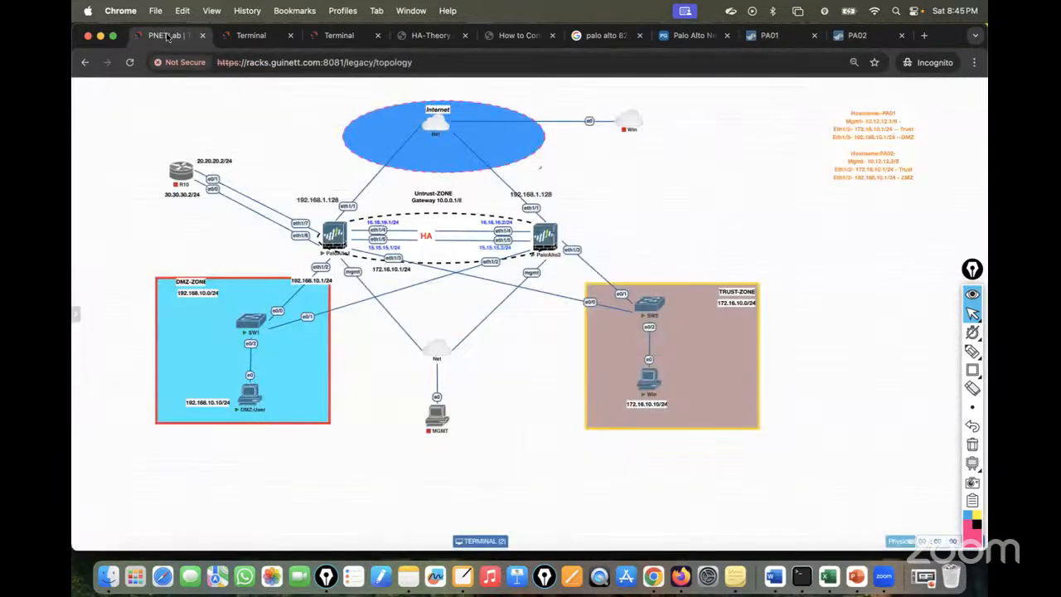
Make ethernet1/2 a Layer3 interface on the default virtual router in a new DMZ zone.
{"action": "left_click", "coordinate": [771, 37]}
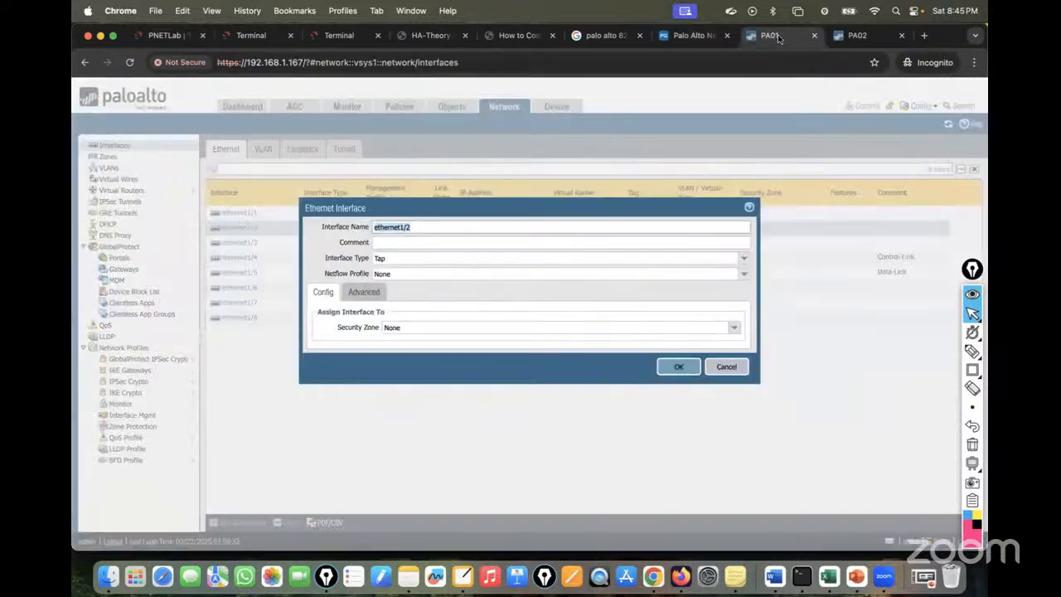
{"action": "left_click", "coordinate": [754, 259]}
{"action": "left_click", "coordinate": [748, 260]}
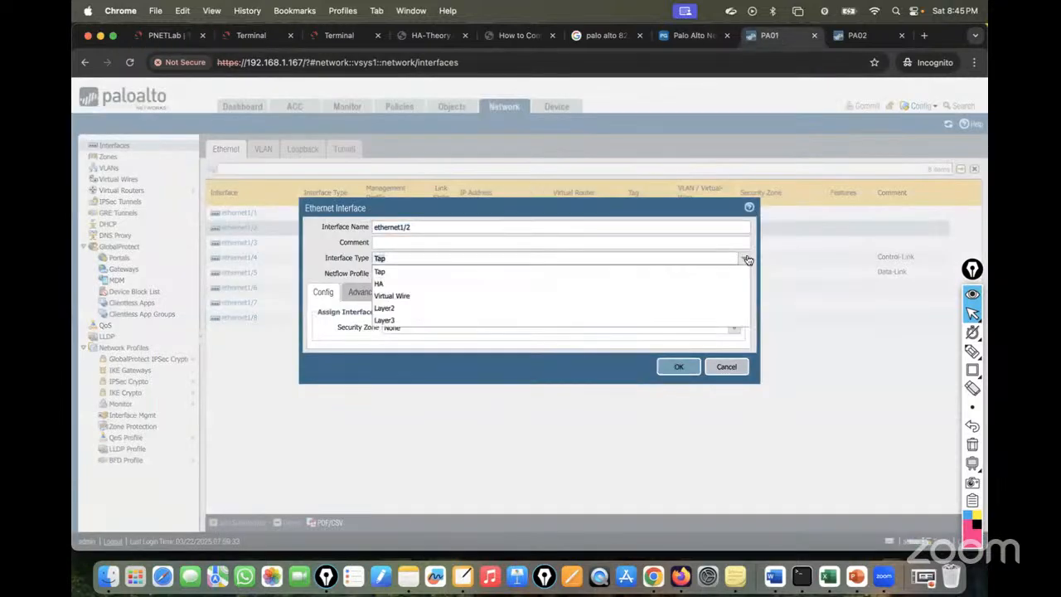
{"action": "left_click", "coordinate": [414, 315]}
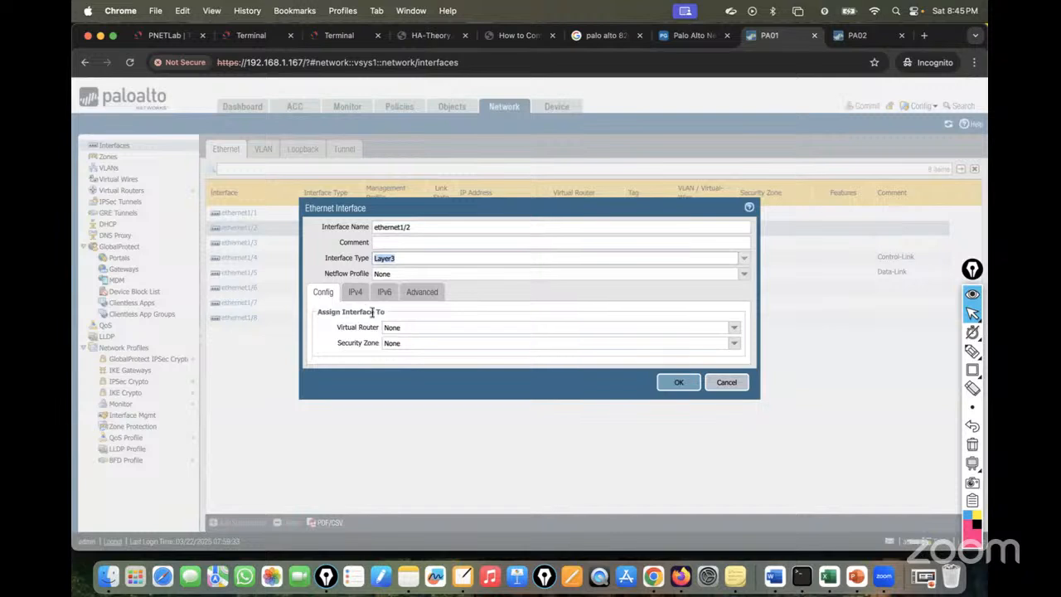
{"action": "left_click", "coordinate": [732, 330]}
{"action": "left_click", "coordinate": [694, 354]}
{"action": "left_click", "coordinate": [734, 346]}
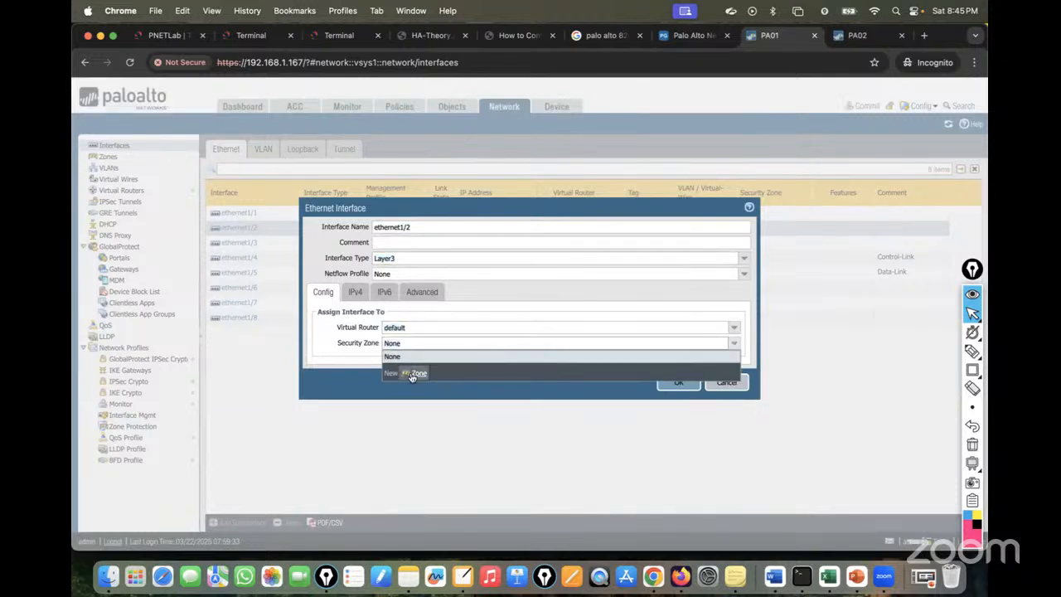
{"action": "left_click", "coordinate": [412, 374]}
{"action": "type", "text": "DMZ"}
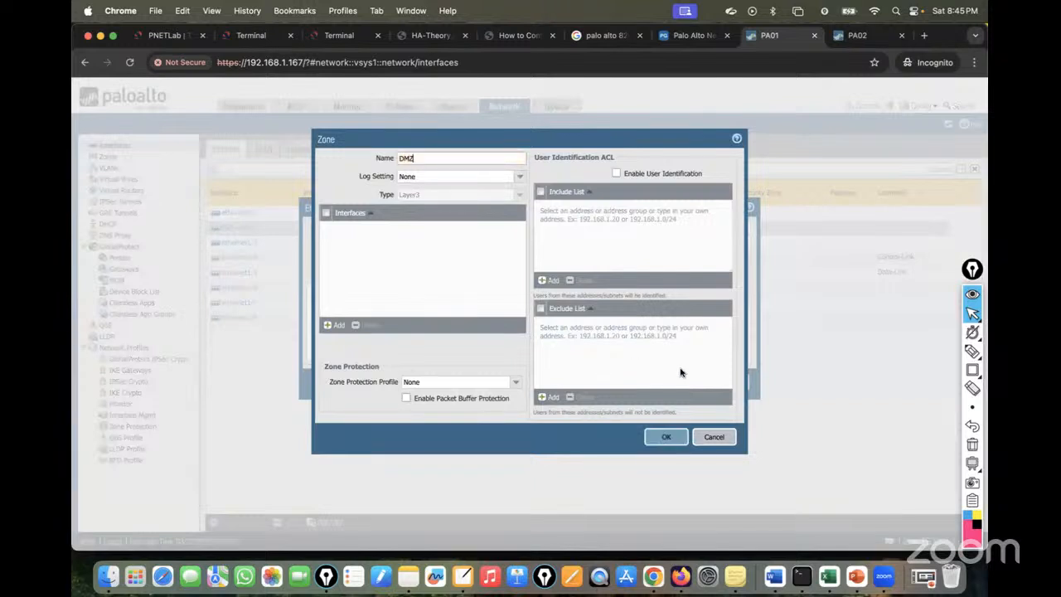
{"action": "left_click", "coordinate": [666, 438]}
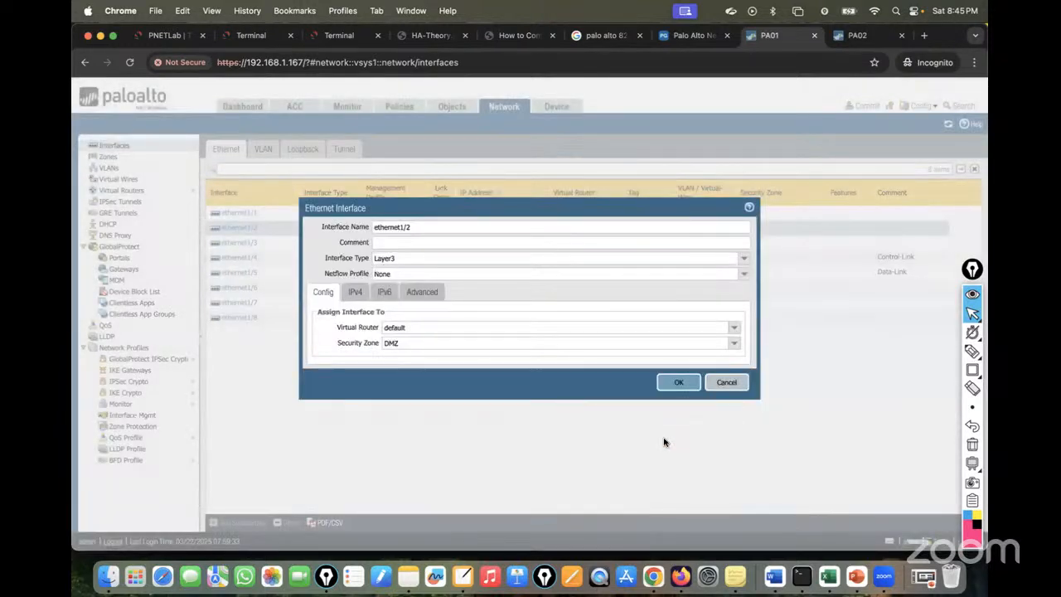
Give ethernet1/2 the IPv4 address 192.168.10.1/24.
{"action": "left_click", "coordinate": [355, 291]}
{"action": "left_click", "coordinate": [325, 412]}
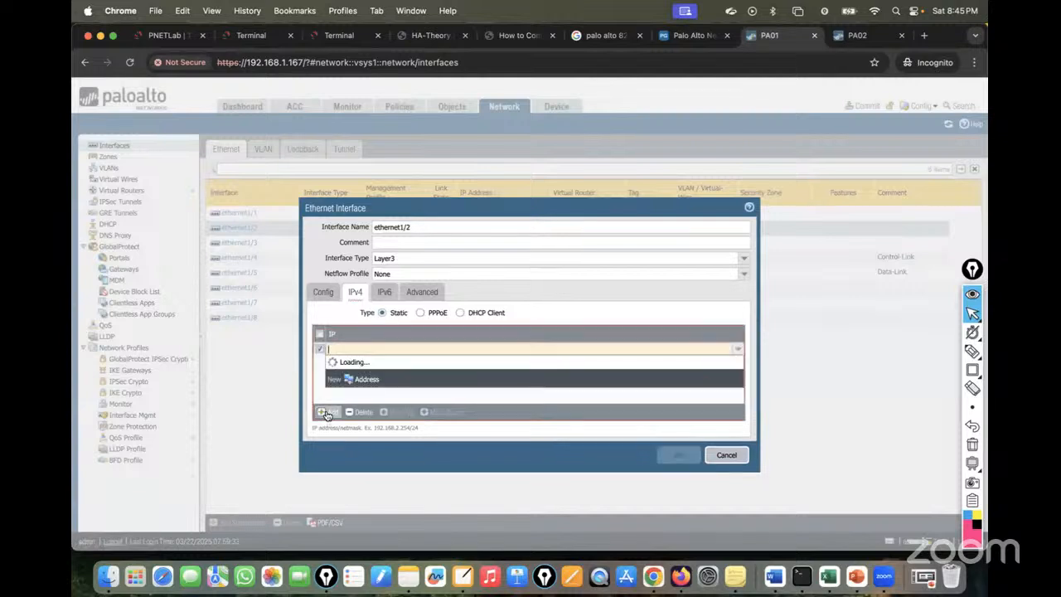
{"action": "type", "text": "192.168.10.1/24"}
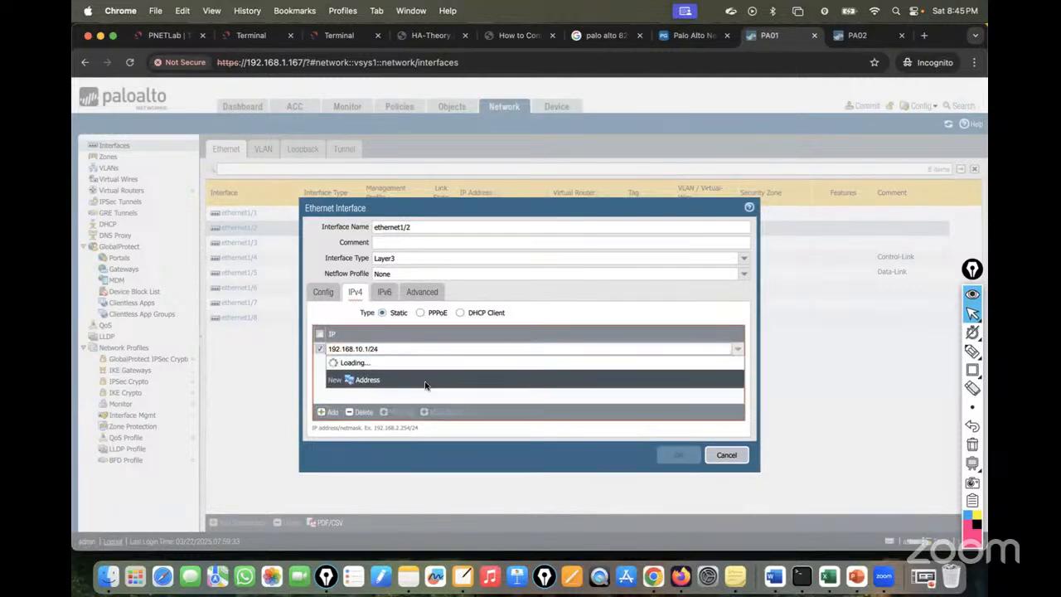
{"action": "left_click", "coordinate": [426, 387]}
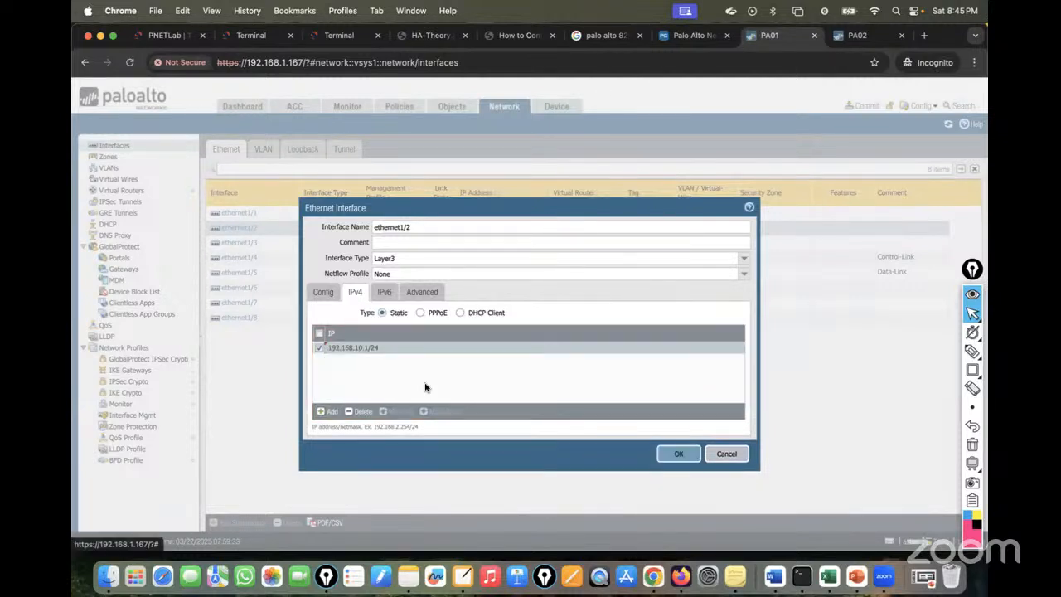
Create and apply an MGMT management profile allowing SSH and HTTPS, then save ethernet1/2.
{"action": "left_click", "coordinate": [431, 293]}
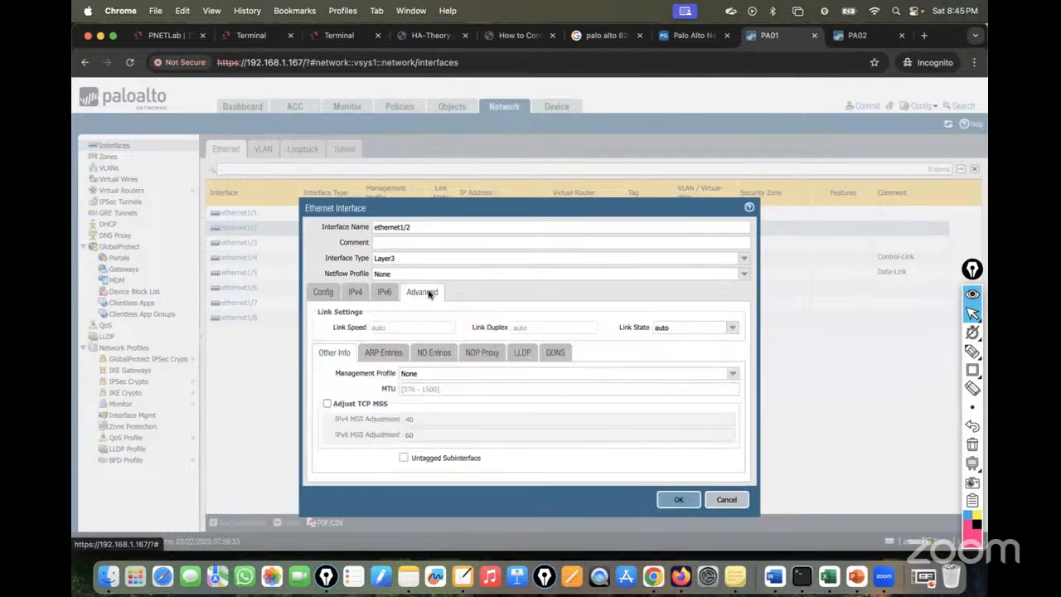
{"action": "left_click", "coordinate": [733, 374]}
{"action": "left_click", "coordinate": [473, 405]}
{"action": "type", "text": "MGMT"}
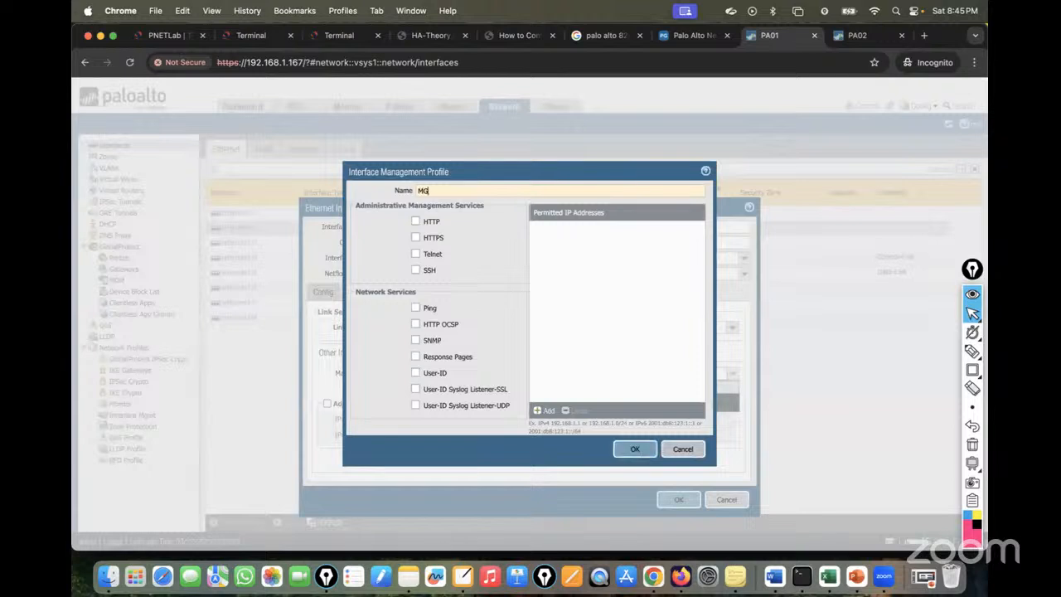
{"action": "left_click", "coordinate": [416, 270]}
{"action": "left_click", "coordinate": [414, 238]}
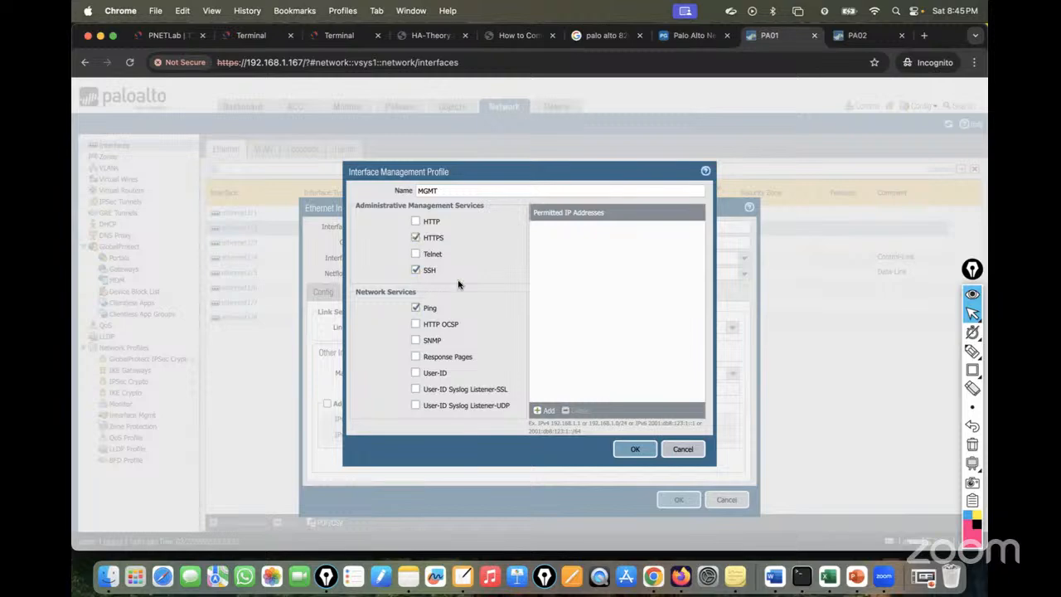
{"action": "left_click", "coordinate": [633, 450]}
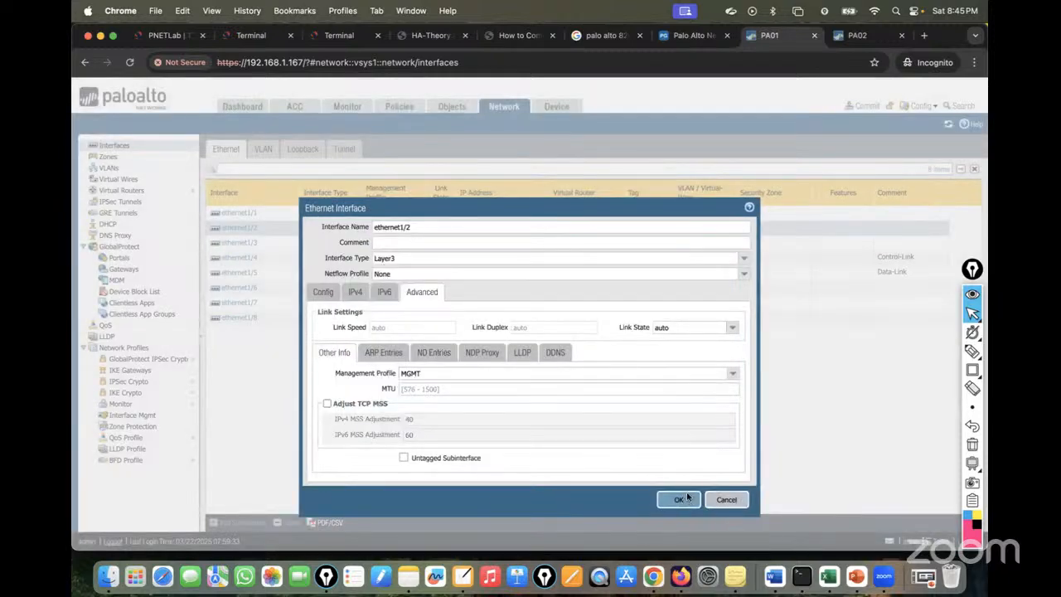
{"action": "left_click", "coordinate": [686, 499]}
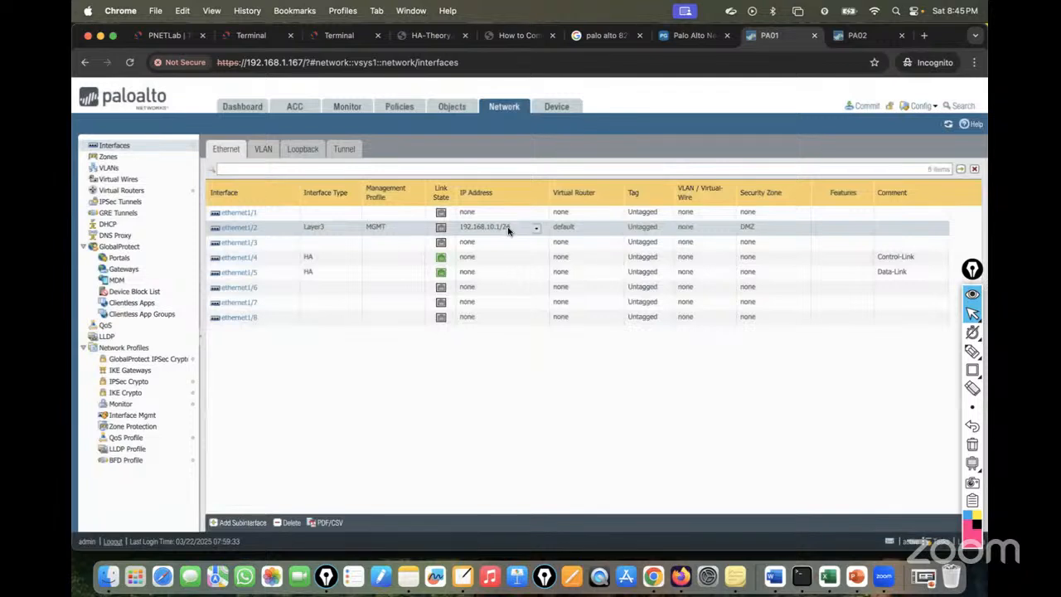
{"action": "left_click", "coordinate": [240, 242]}
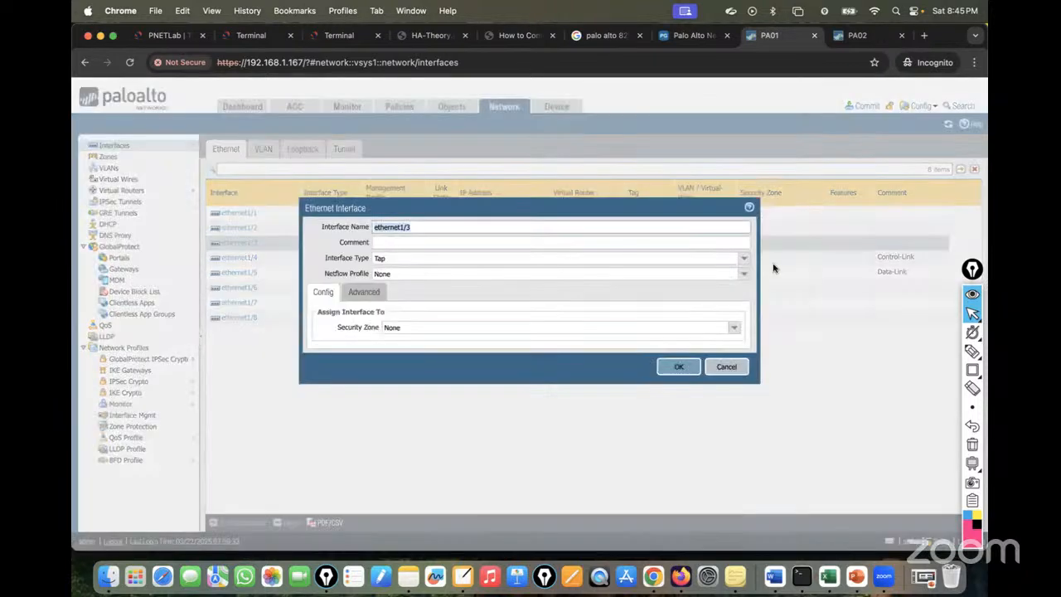
Make ethernet1/3 a Layer3 interface on the default virtual router in a new Trust zone.
{"action": "left_click", "coordinate": [750, 259]}
{"action": "left_click", "coordinate": [384, 321]}
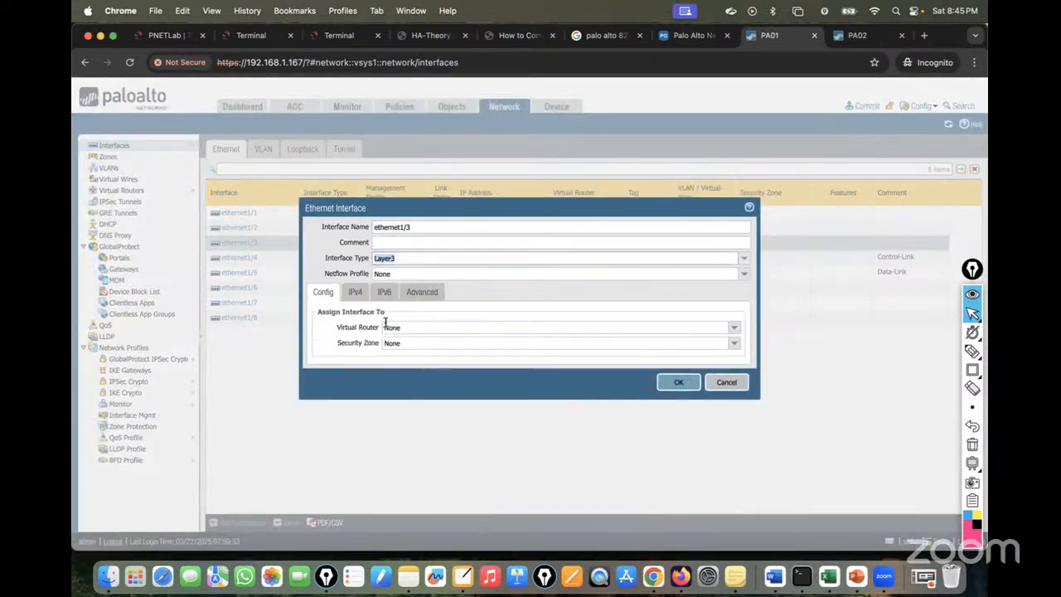
{"action": "left_click", "coordinate": [734, 328]}
{"action": "left_click", "coordinate": [409, 354]}
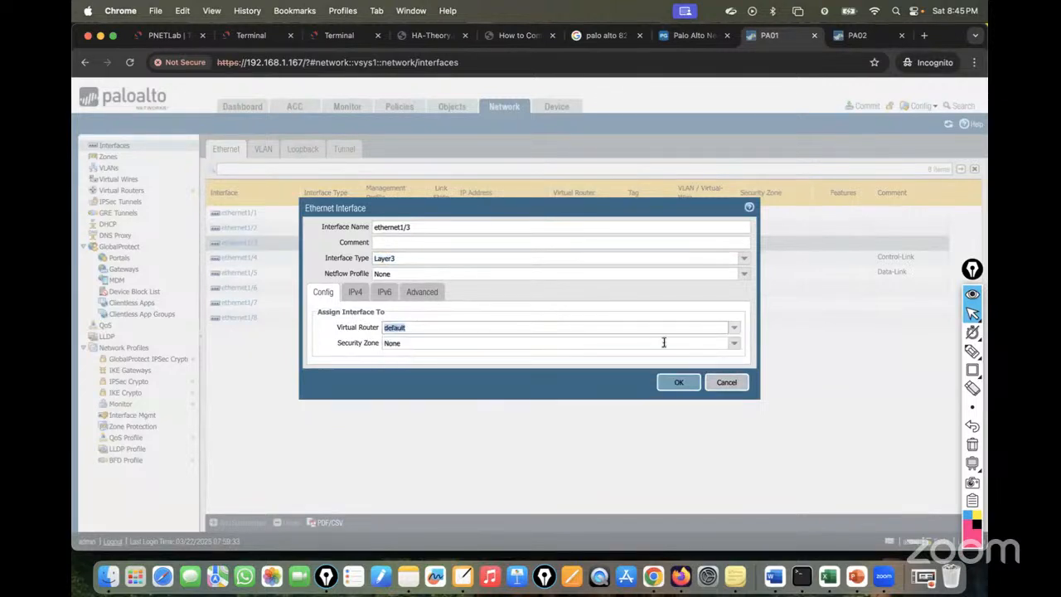
{"action": "left_click", "coordinate": [735, 345]}
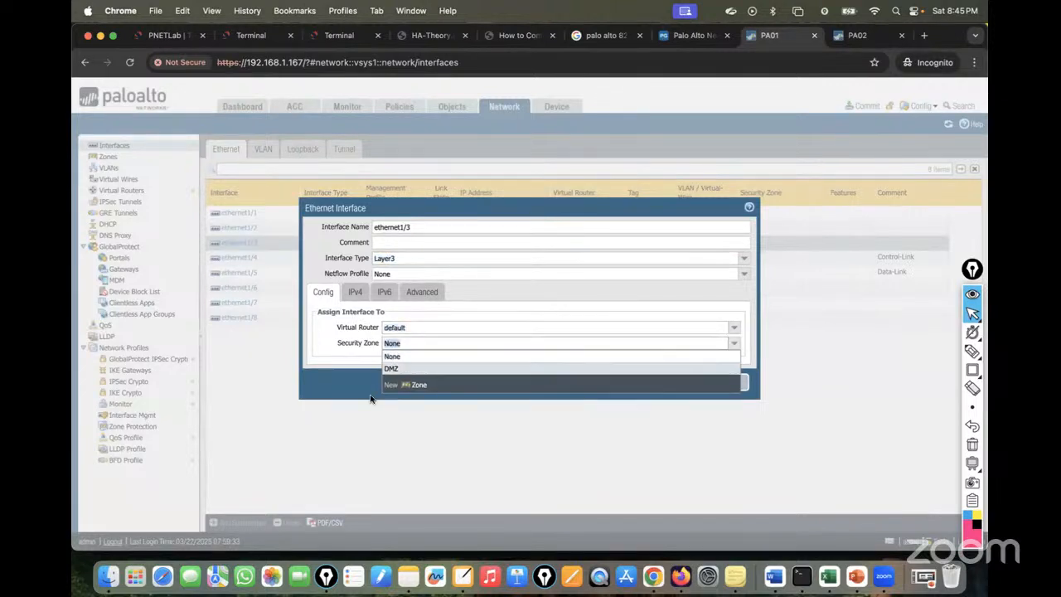
{"action": "left_click", "coordinate": [419, 388]}
{"action": "type", "text": "Trust"}
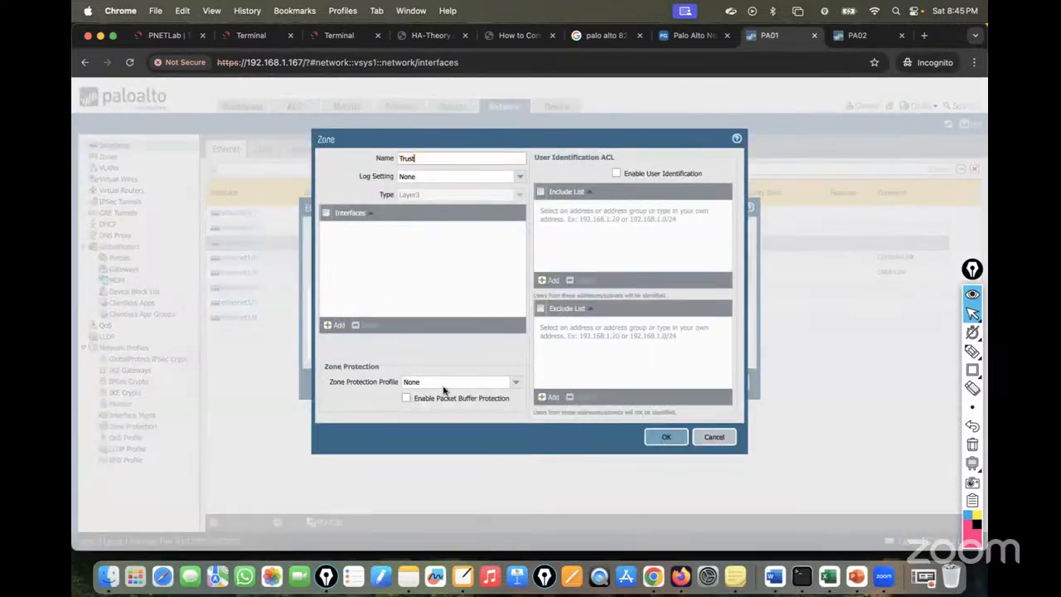
{"action": "left_click", "coordinate": [672, 438]}
Give ethernet1/3 address 172.16.10.1/24 and the MGMT management profile, then save it.
{"action": "left_click", "coordinate": [356, 292]}
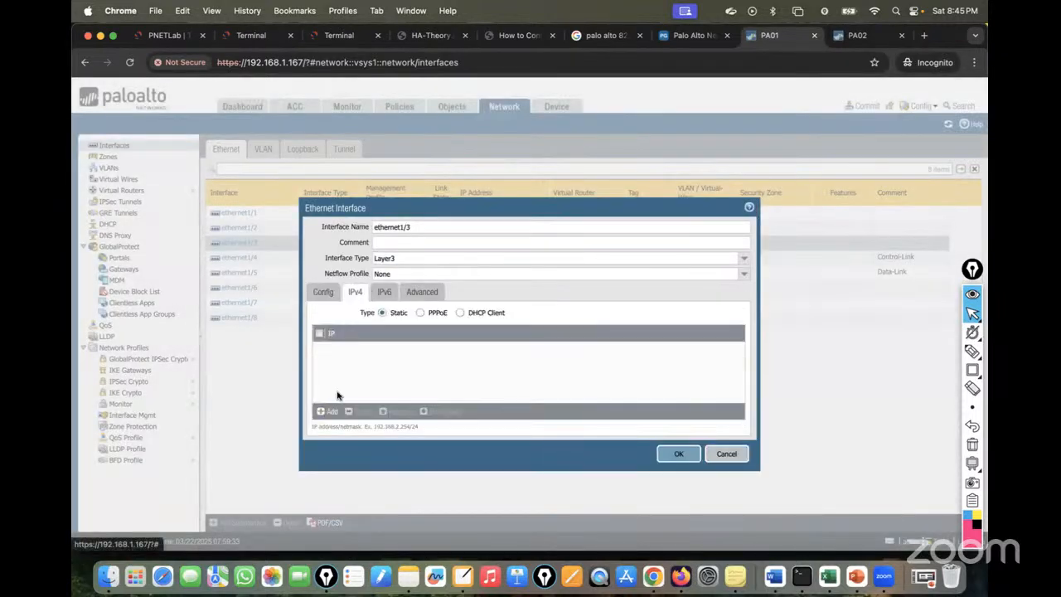
{"action": "left_click", "coordinate": [323, 412]}
{"action": "type", "text": "172.16.10.1/24"}
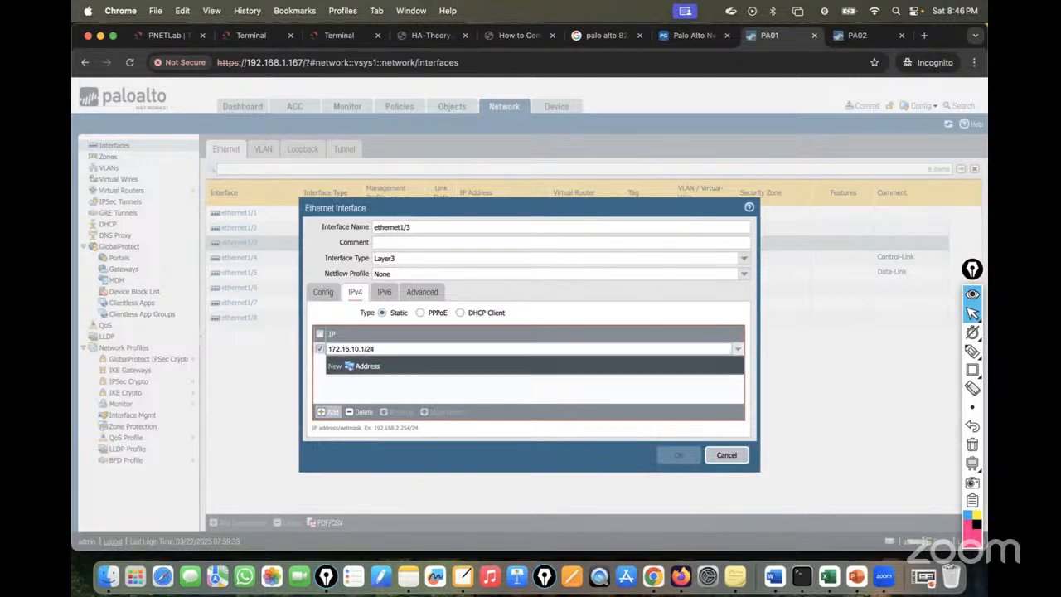
{"action": "left_click", "coordinate": [331, 388]}
{"action": "left_click", "coordinate": [428, 294]}
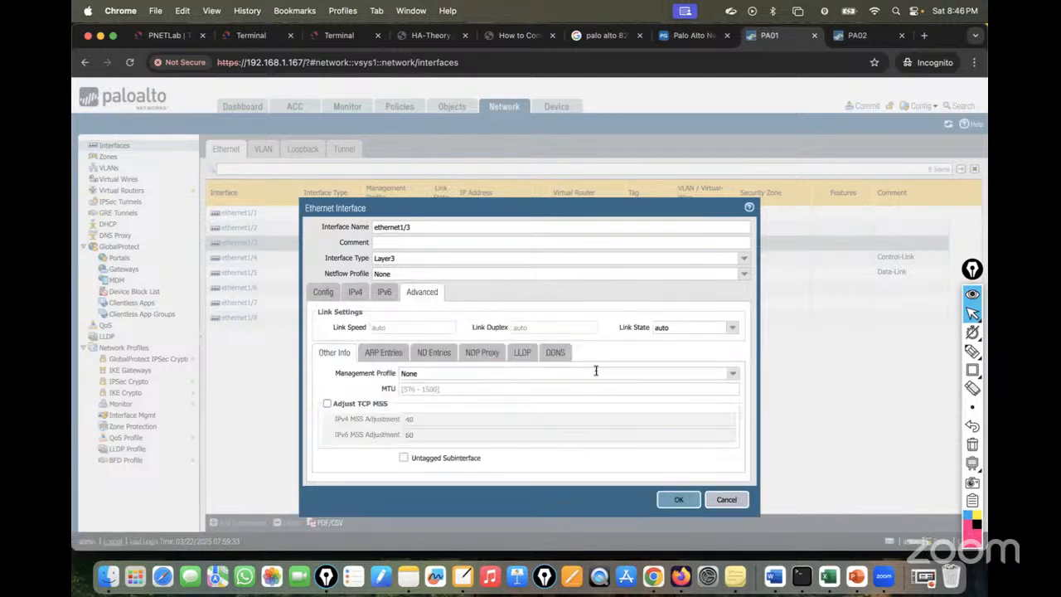
{"action": "left_click", "coordinate": [733, 373]}
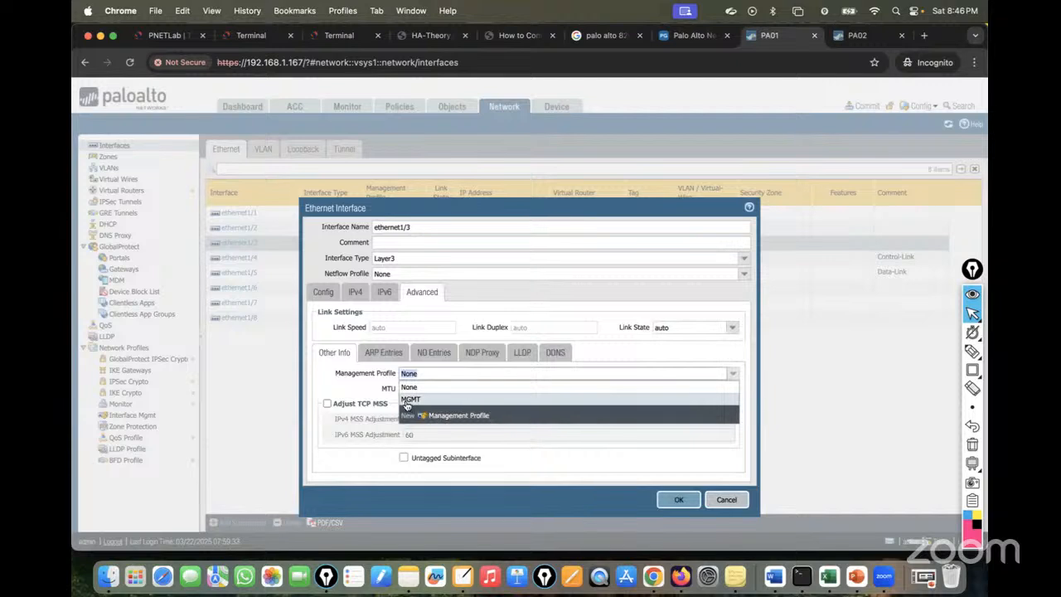
{"action": "left_click", "coordinate": [409, 398]}
{"action": "left_click", "coordinate": [322, 296]}
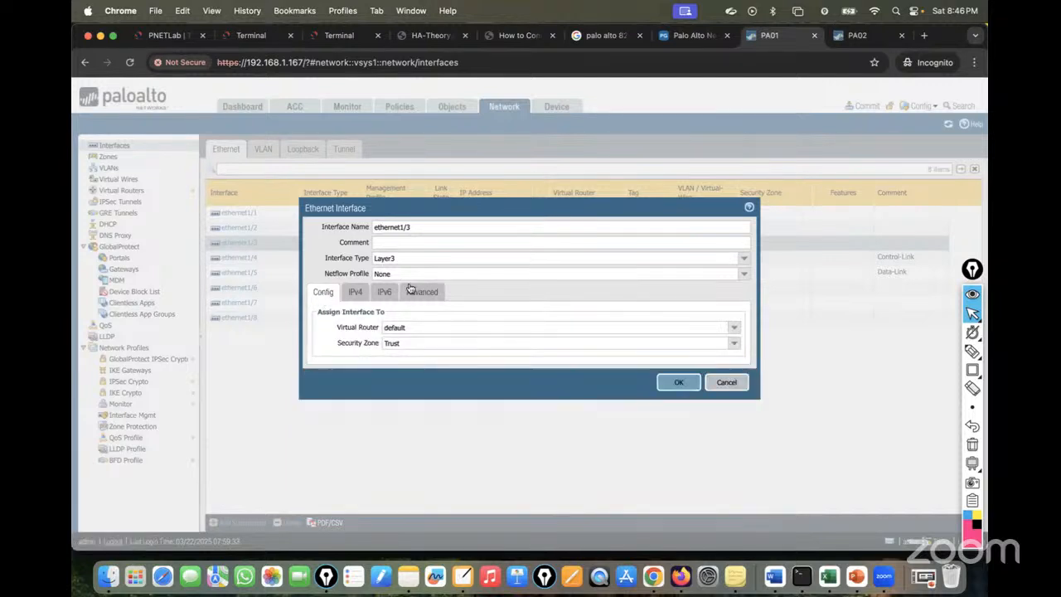
{"action": "left_click", "coordinate": [678, 383]}
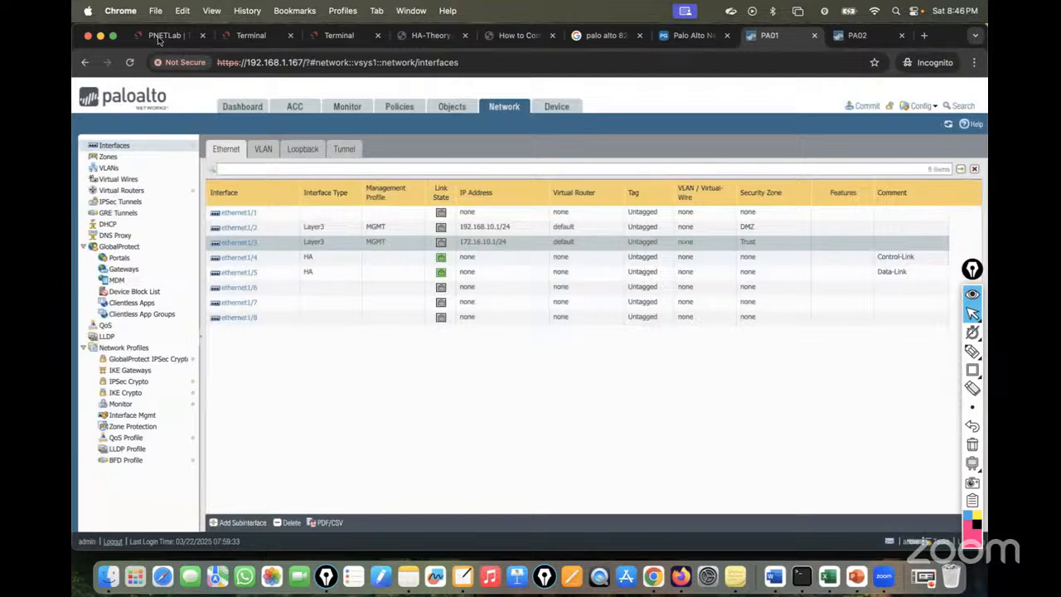
Run ping 192.168.1.128 in a new Terminal window, then close it and terminate the ping.
{"action": "left_click", "coordinate": [163, 35]}
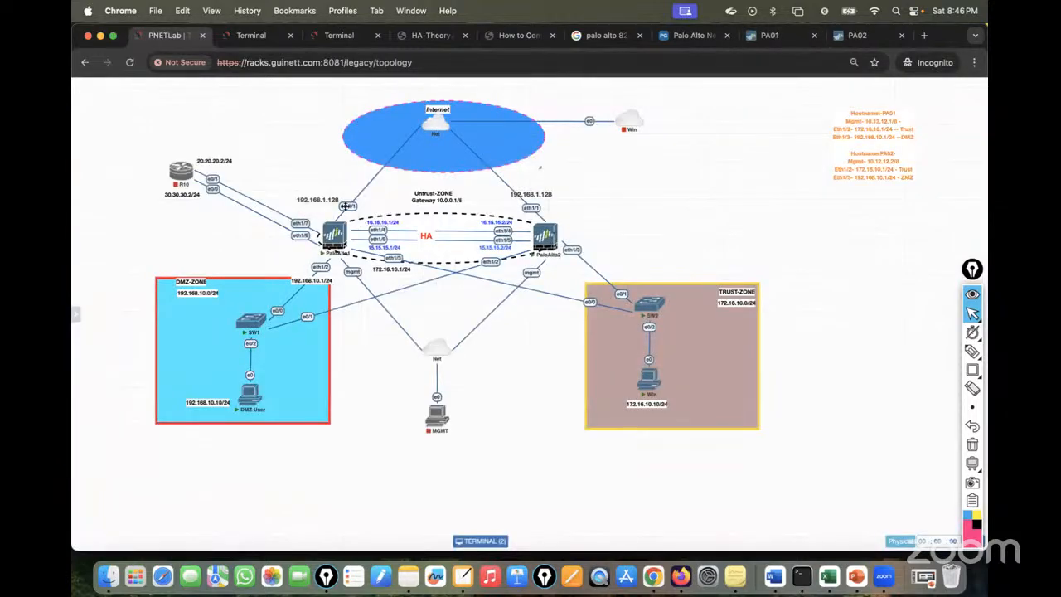
{"action": "left_click", "coordinate": [801, 577]}
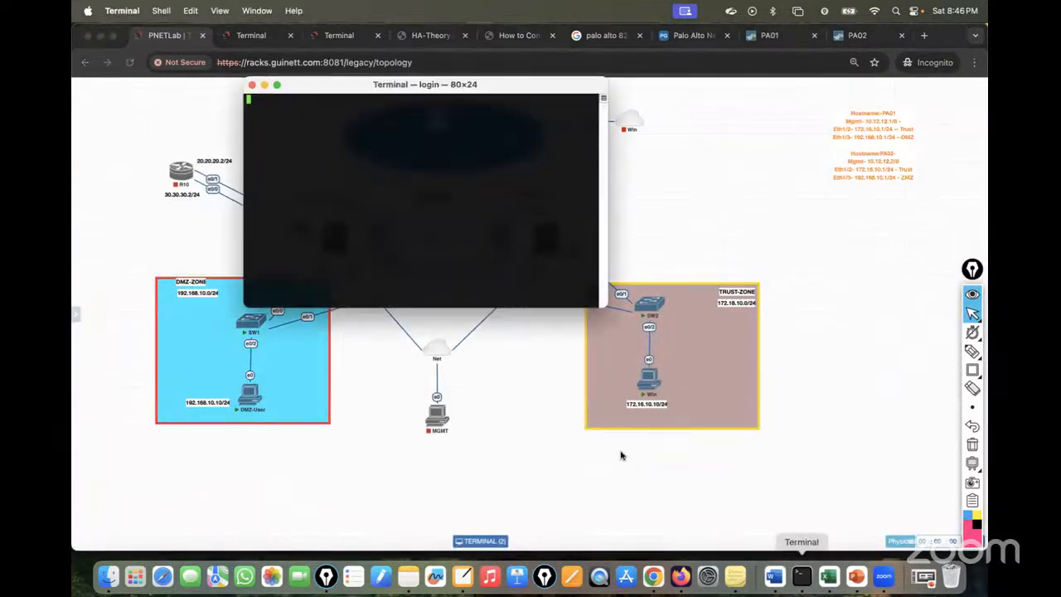
{"action": "left_click_drag", "start_coordinate": [387, 92], "coordinate": [646, 230]}
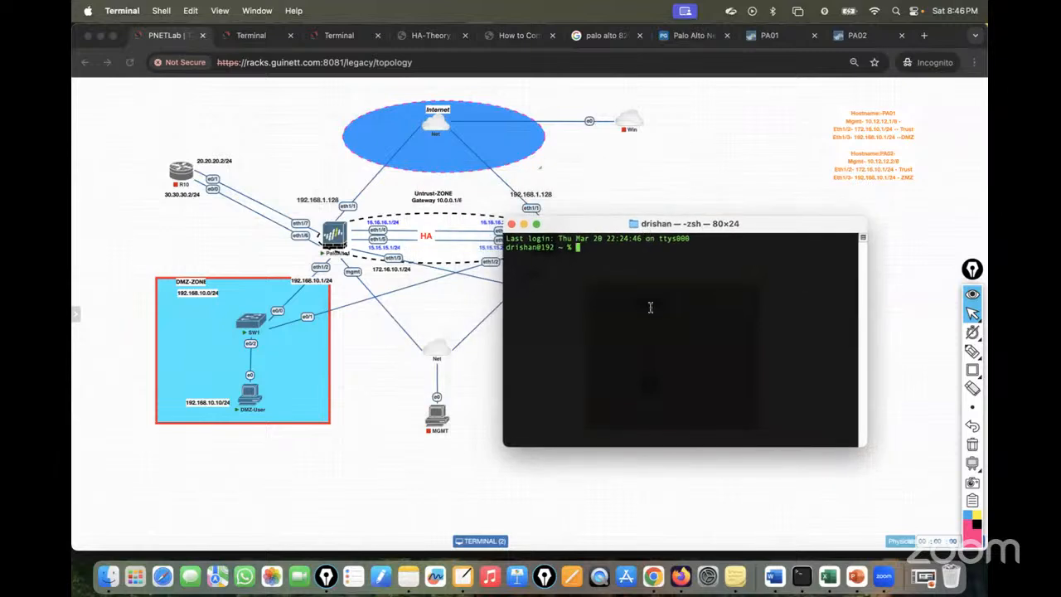
{"action": "type", "text": "ping 192.168.1.128"}
{"action": "key", "text": "Return"}
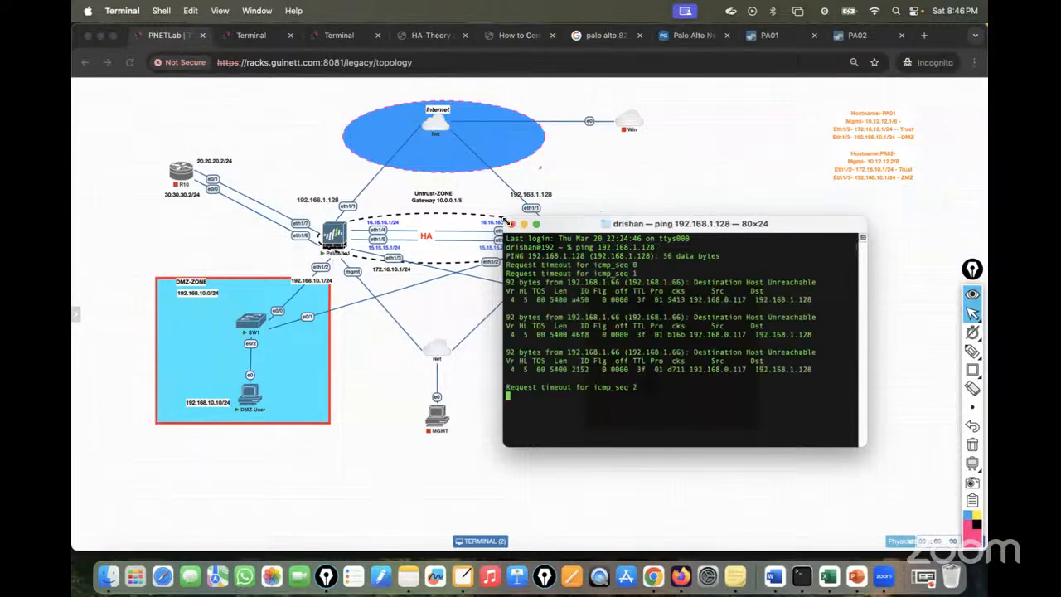
{"action": "left_click", "coordinate": [512, 223]}
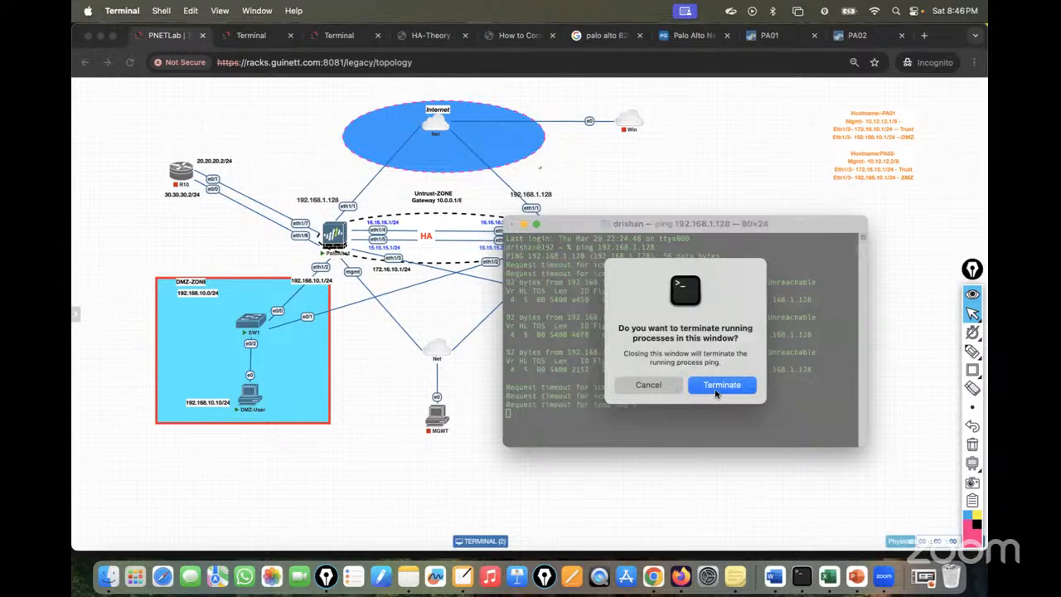
{"action": "left_click", "coordinate": [722, 383]}
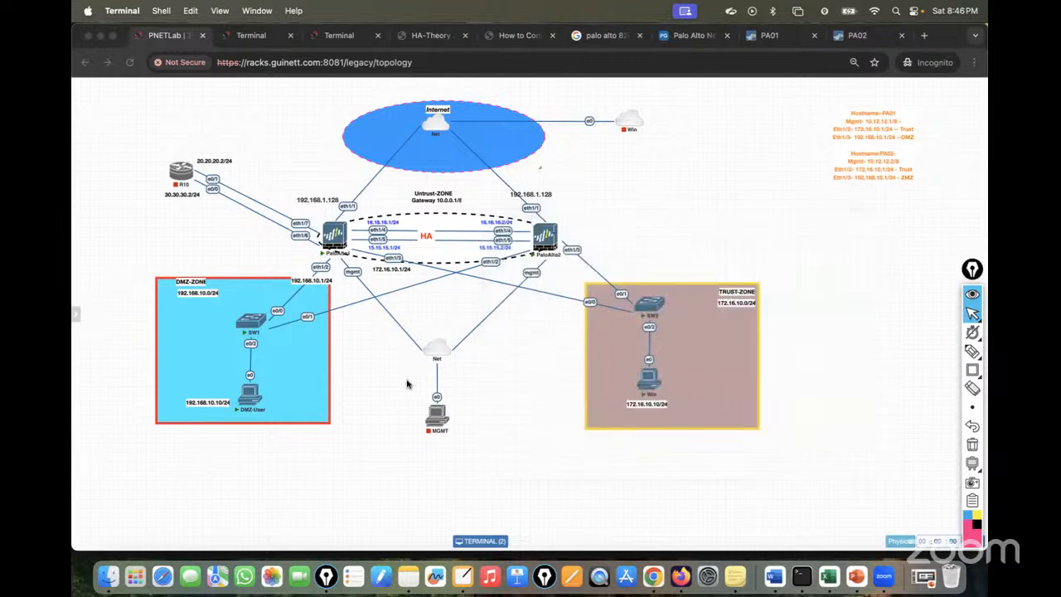
Make ethernet1/1 a Layer3 interface on the default virtual router in a new Untrust zone.
{"action": "left_click", "coordinate": [783, 33]}
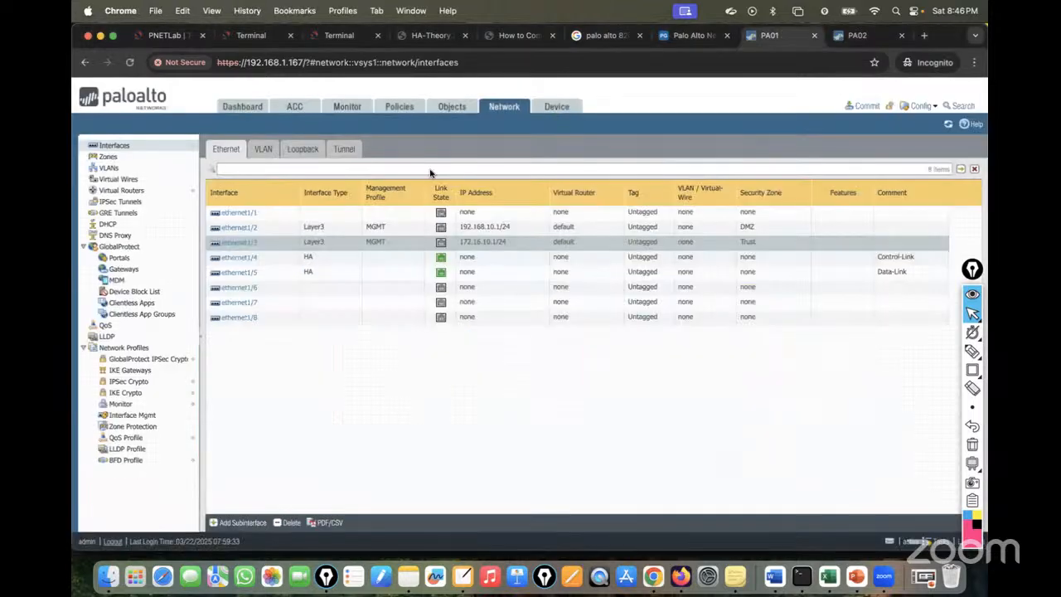
{"action": "left_click", "coordinate": [238, 213]}
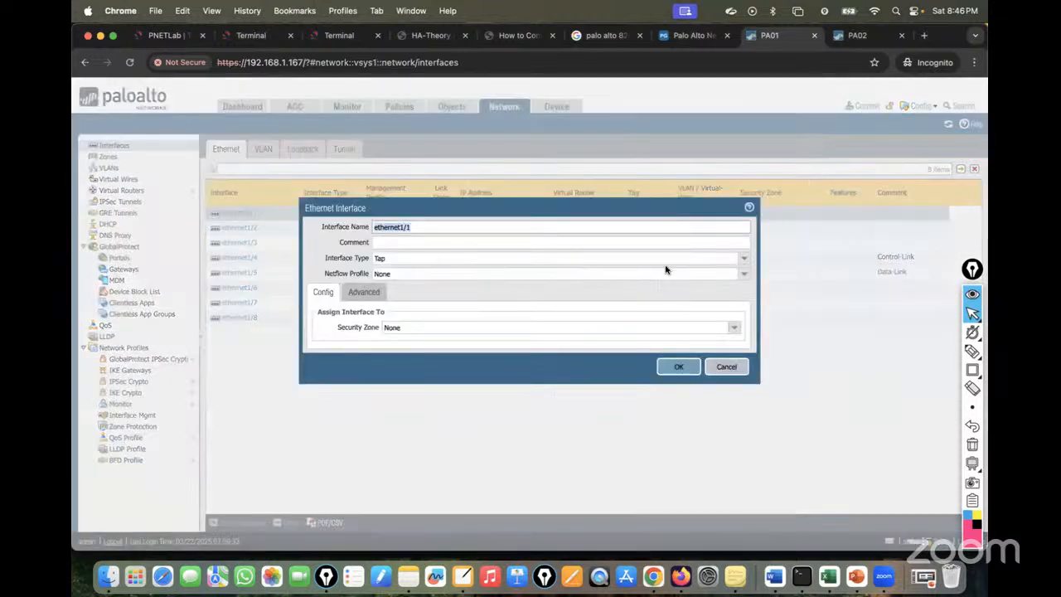
{"action": "left_click", "coordinate": [750, 262]}
{"action": "left_click", "coordinate": [415, 317]}
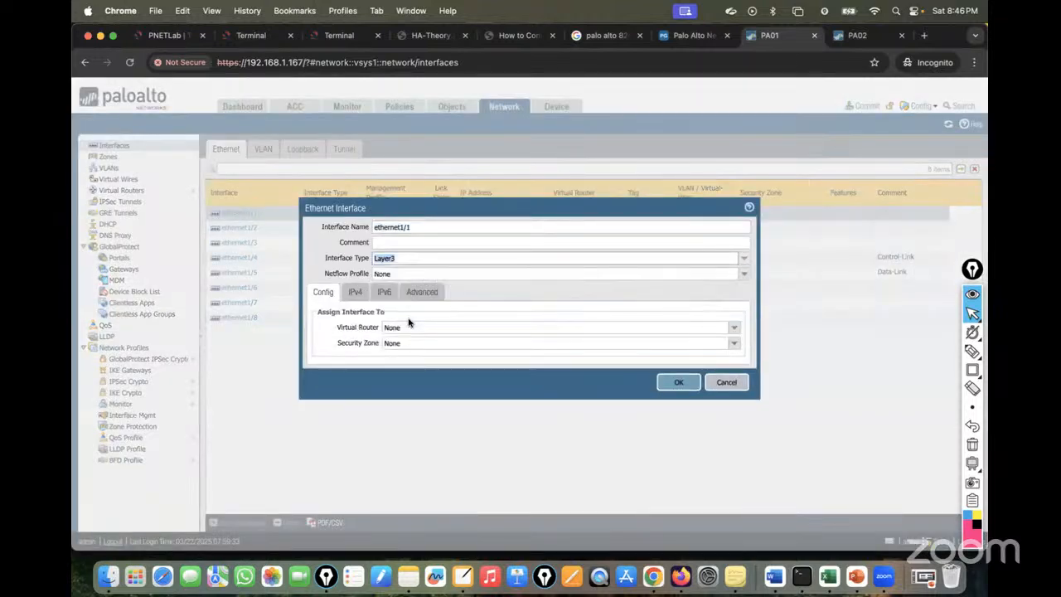
{"action": "left_click", "coordinate": [733, 327]}
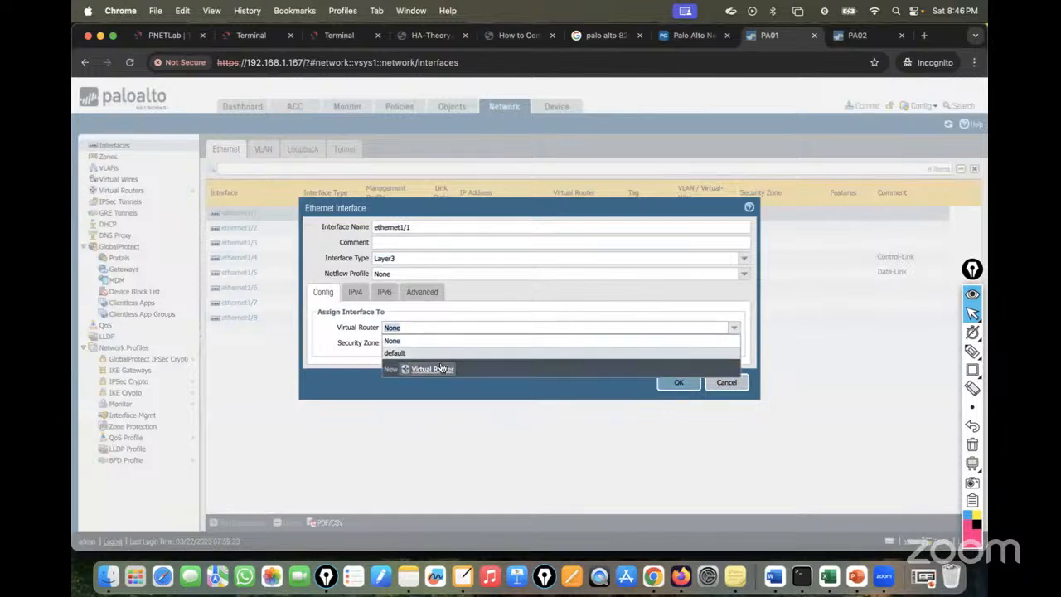
{"action": "left_click", "coordinate": [396, 354]}
{"action": "left_click", "coordinate": [733, 343]}
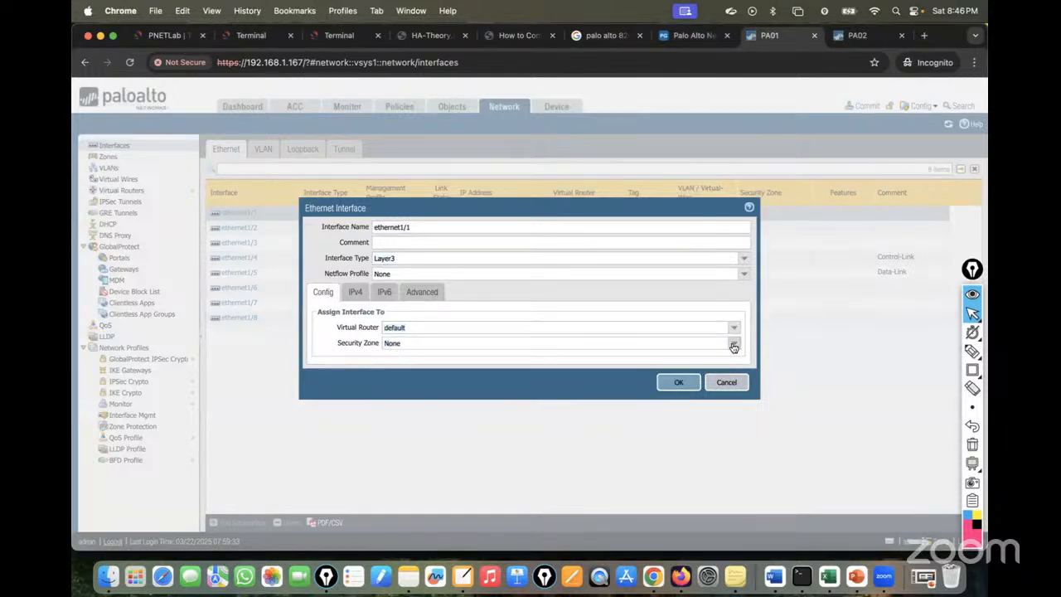
{"action": "left_click", "coordinate": [418, 399]}
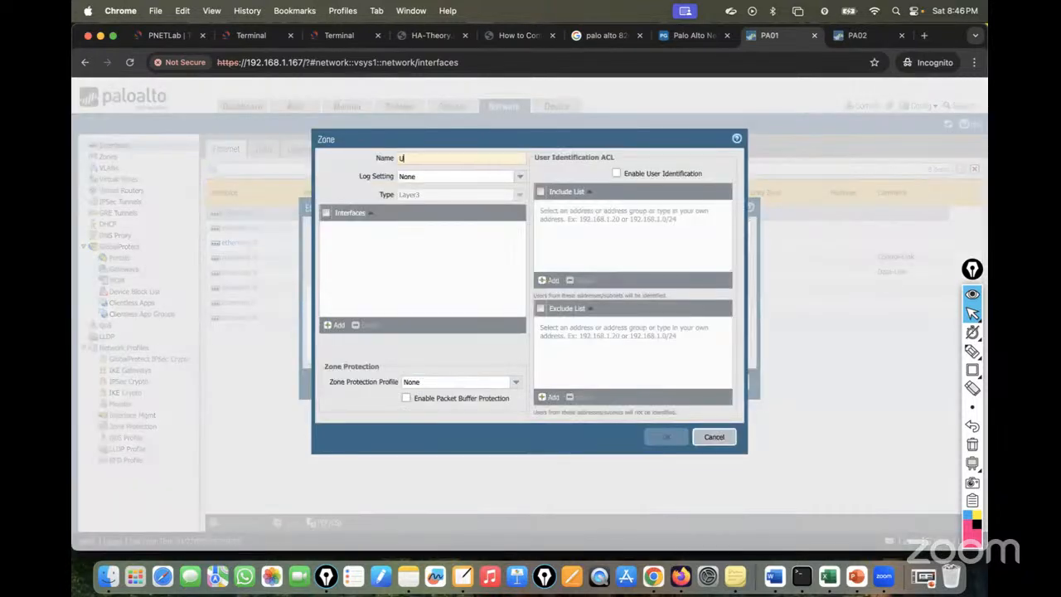
{"action": "type", "text": "Untrust"}
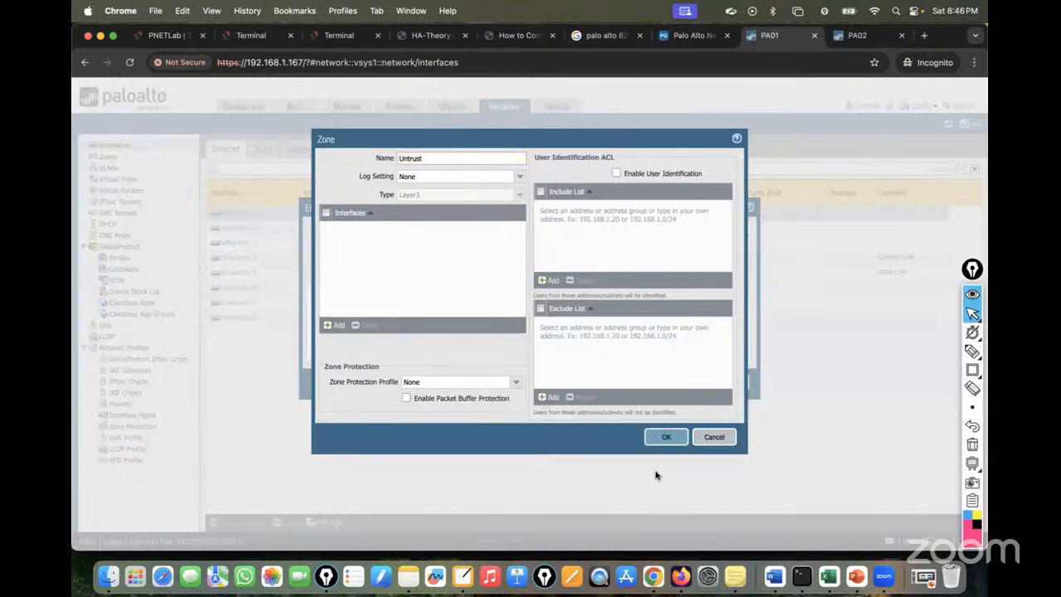
{"action": "left_click", "coordinate": [665, 440]}
Give ethernet1/1 the IPv4 address 192.168.1.128/24 and save the interface.
{"action": "left_click", "coordinate": [357, 295]}
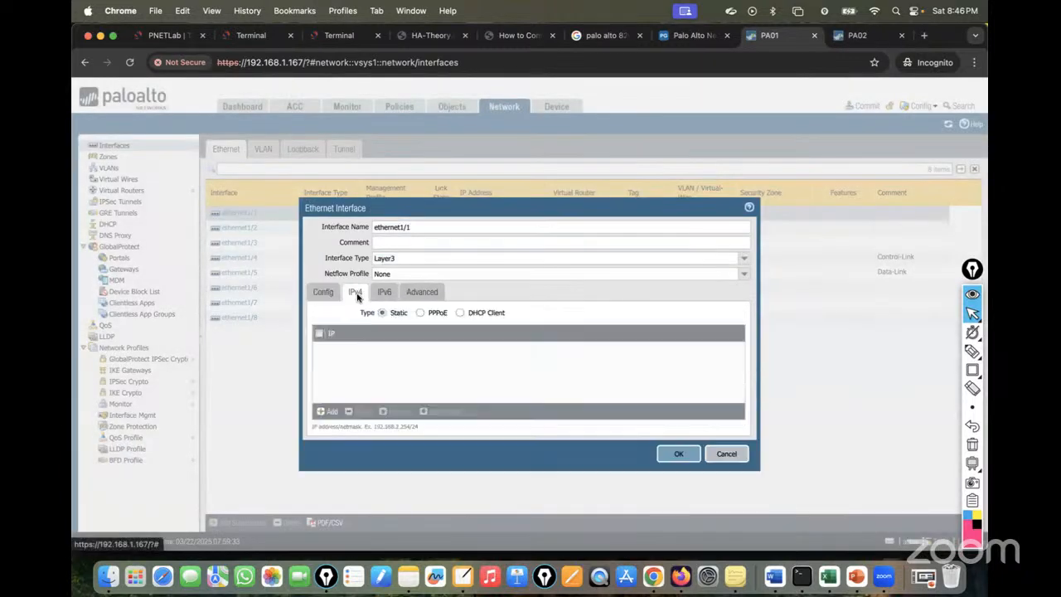
{"action": "left_click", "coordinate": [329, 412]}
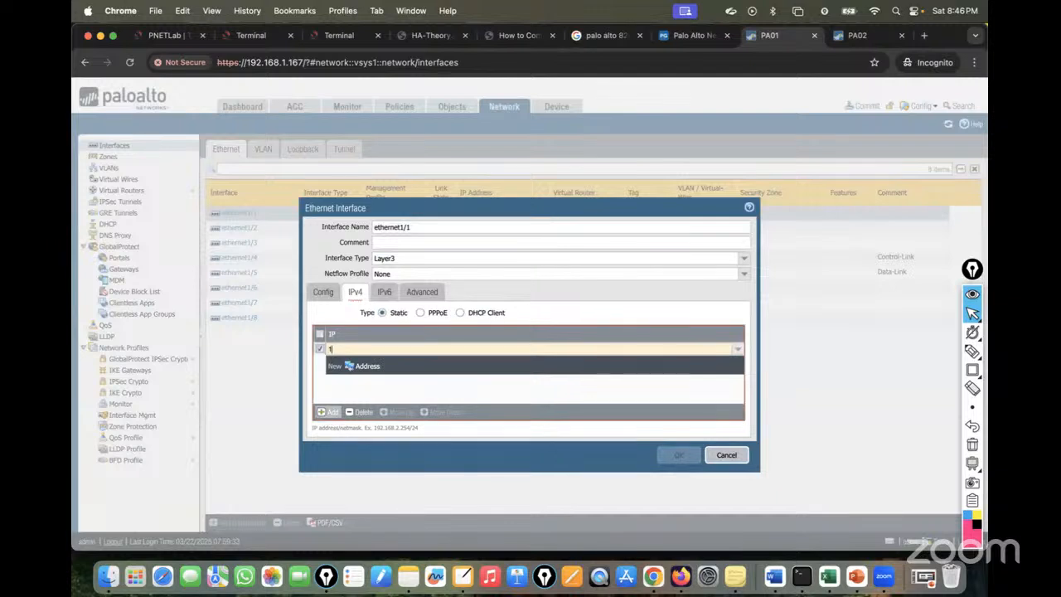
{"action": "type", "text": "192.168.1.128/24"}
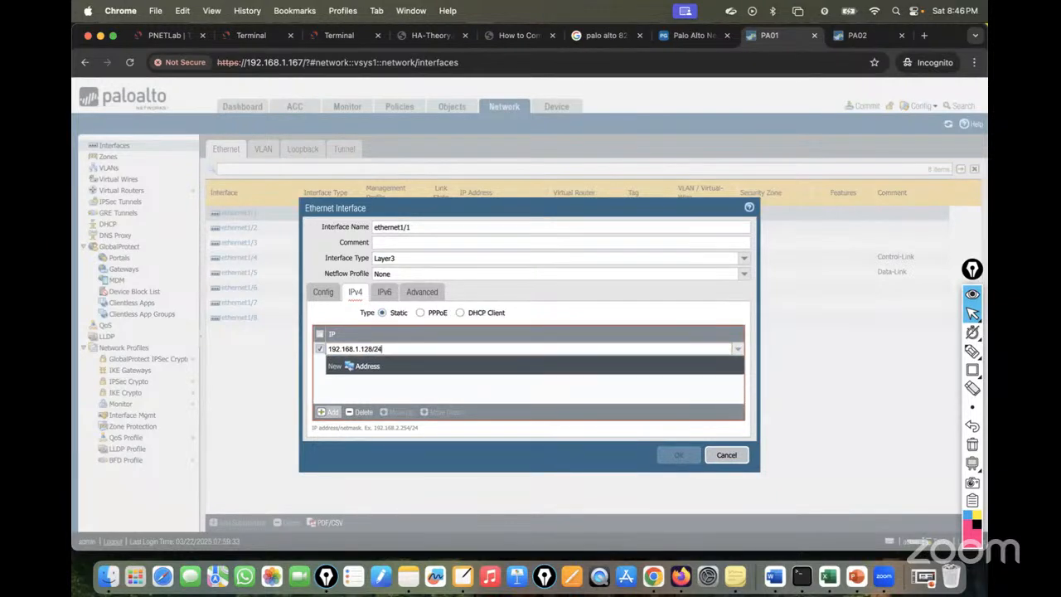
{"action": "left_click", "coordinate": [424, 389]}
{"action": "left_click", "coordinate": [422, 292]}
{"action": "left_click", "coordinate": [384, 293]}
{"action": "left_click", "coordinate": [352, 295]}
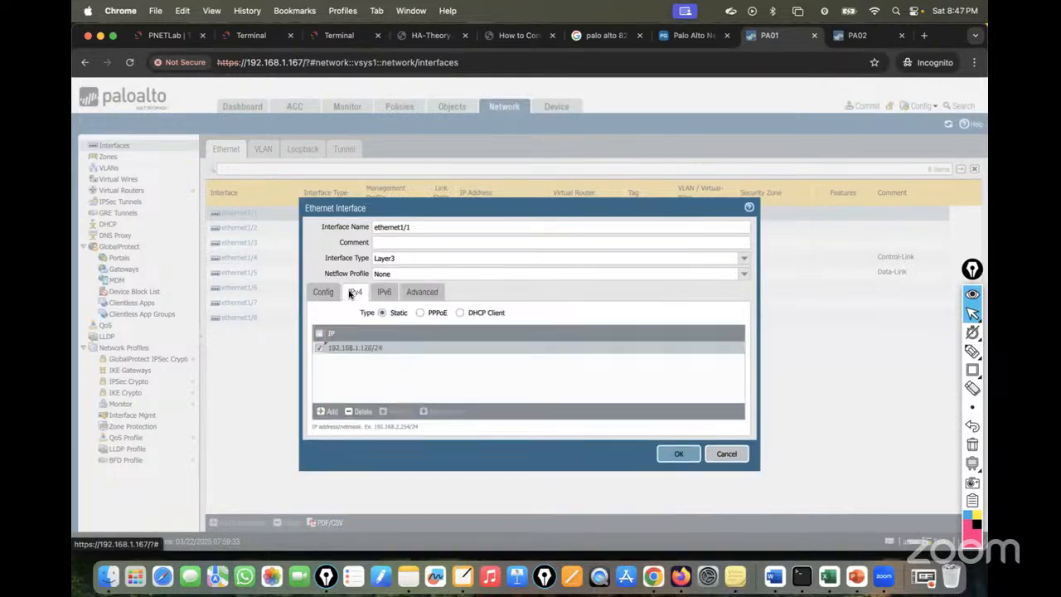
{"action": "left_click", "coordinate": [676, 453]}
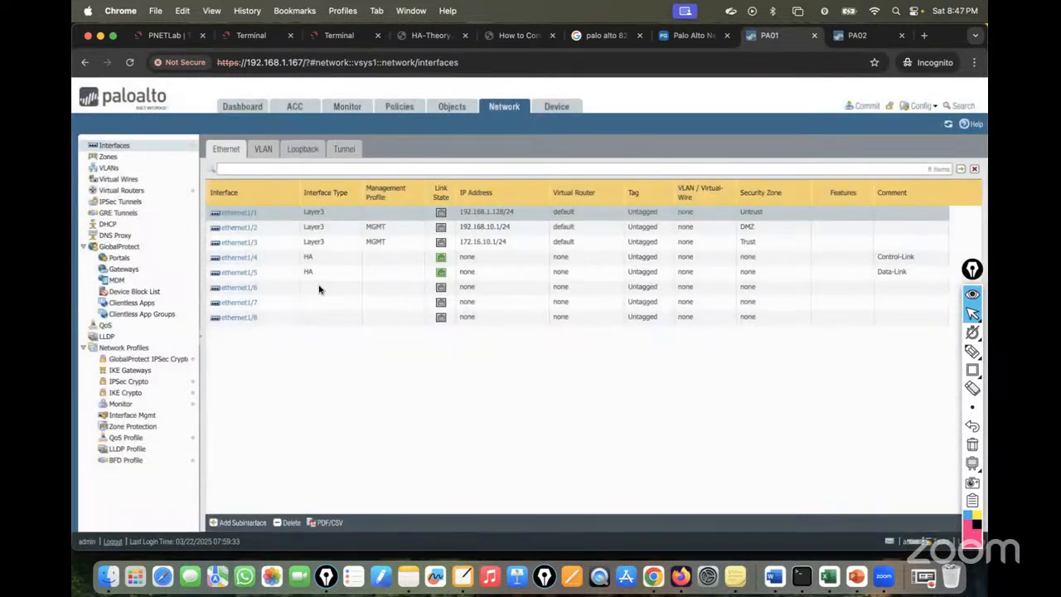
Start a Default_Route static route on the default virtual router with destination 0.0.0.0/0.
{"action": "left_click", "coordinate": [121, 190]}
{"action": "left_click", "coordinate": [227, 176]}
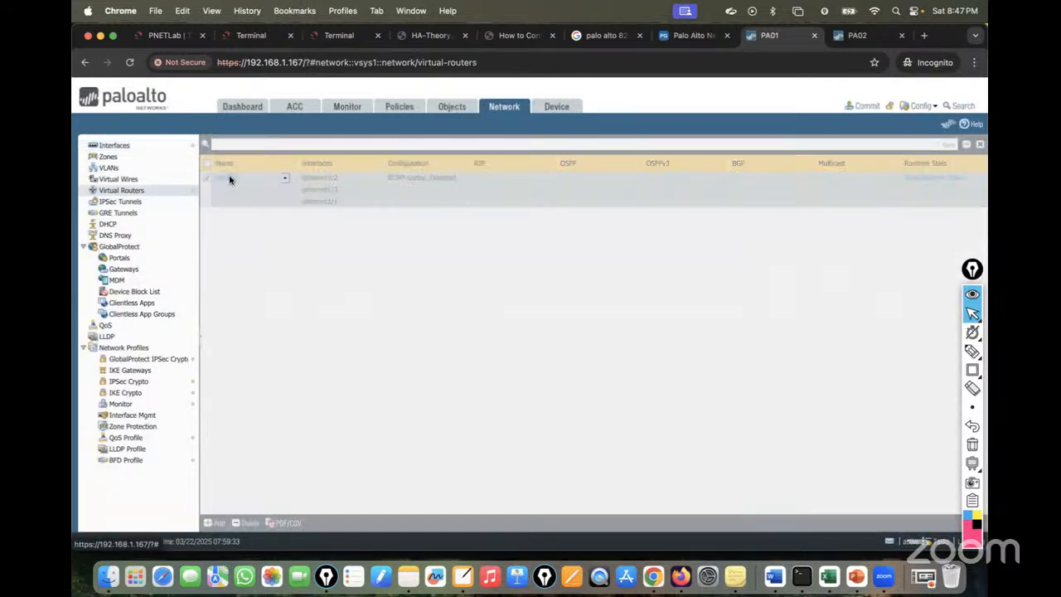
{"action": "left_click", "coordinate": [319, 211]}
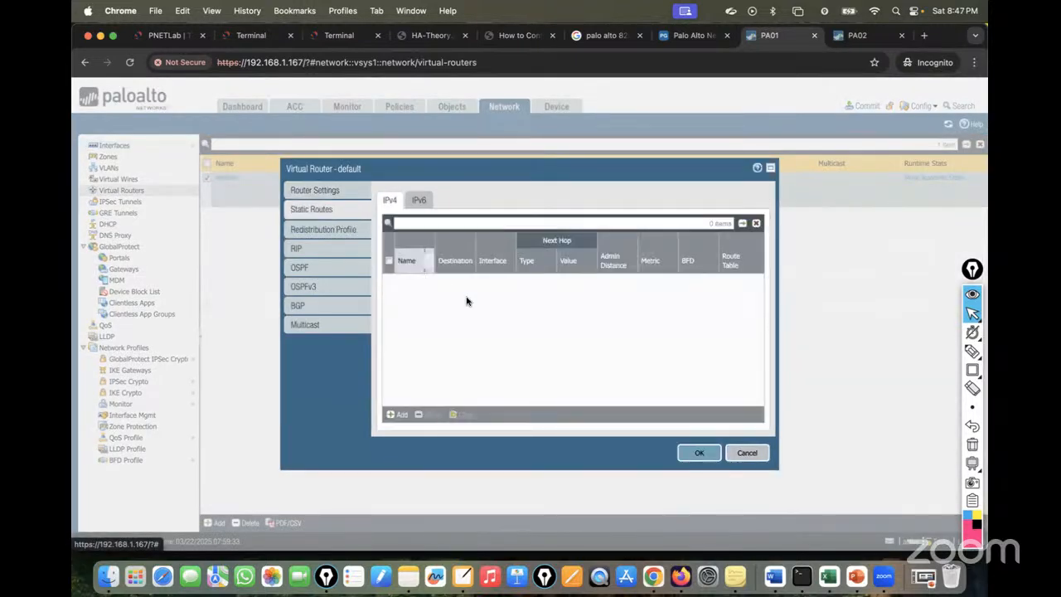
{"action": "left_click", "coordinate": [398, 416]}
{"action": "type", "text": "Default_R"}
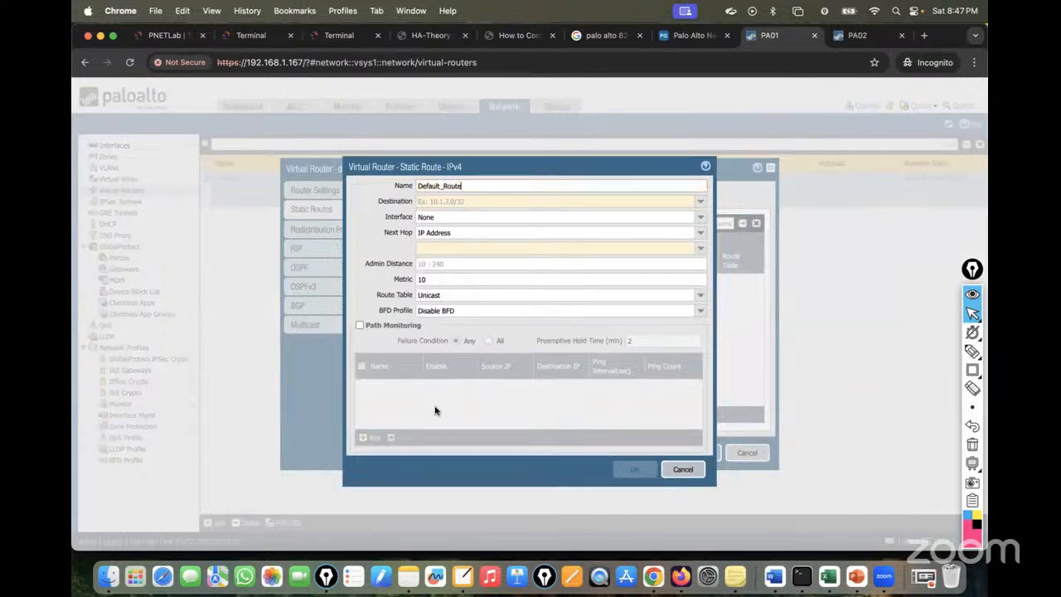
{"action": "type", "text": "oute"}
{"action": "left_click", "coordinate": [425, 203]}
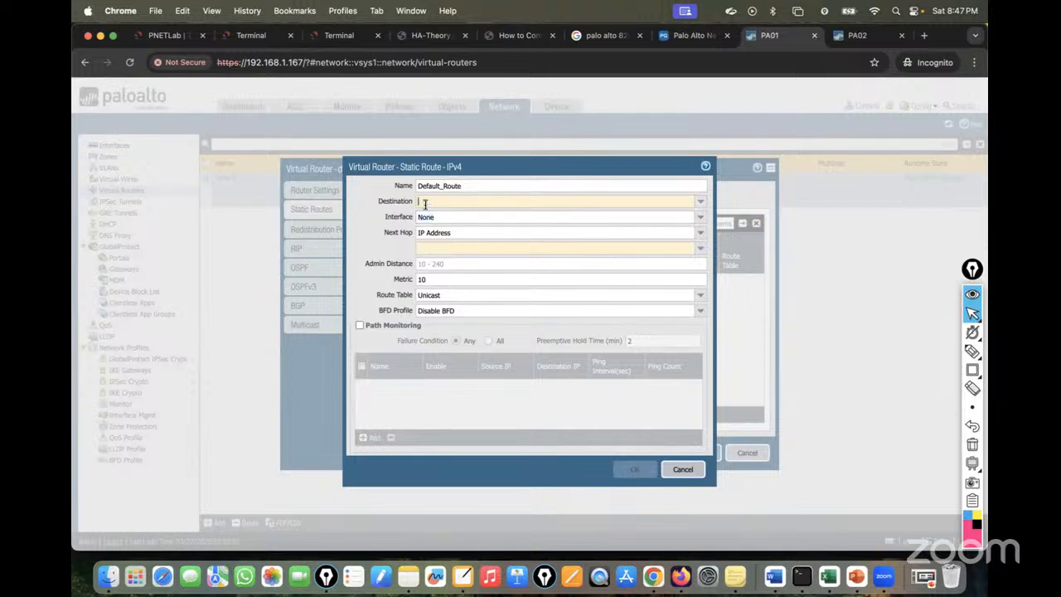
{"action": "type", "text": "0.0.0.0"}
{"action": "key", "text": "Tab"}
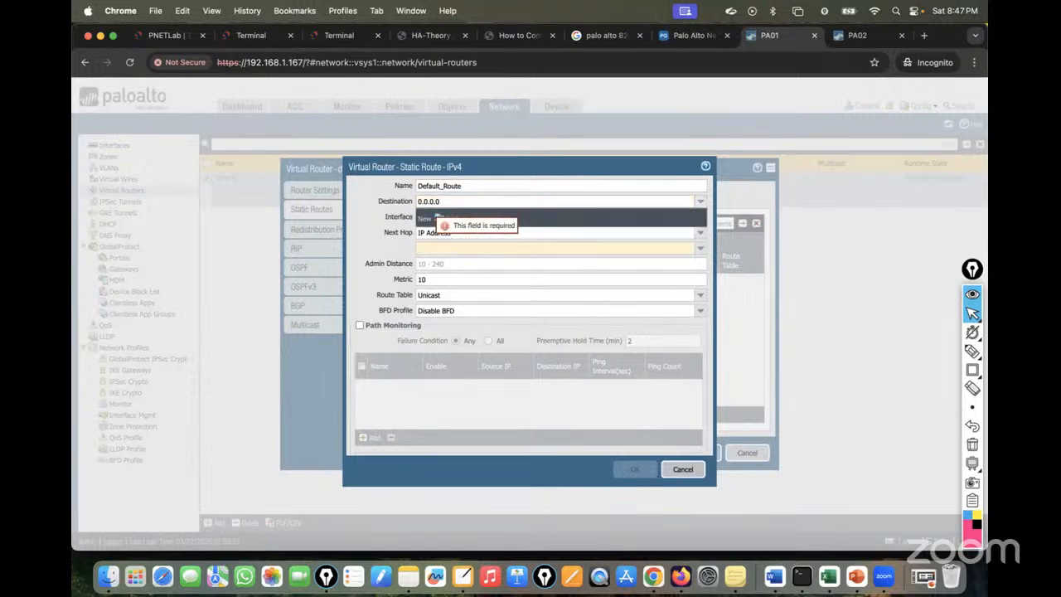
{"action": "left_click", "coordinate": [384, 196]}
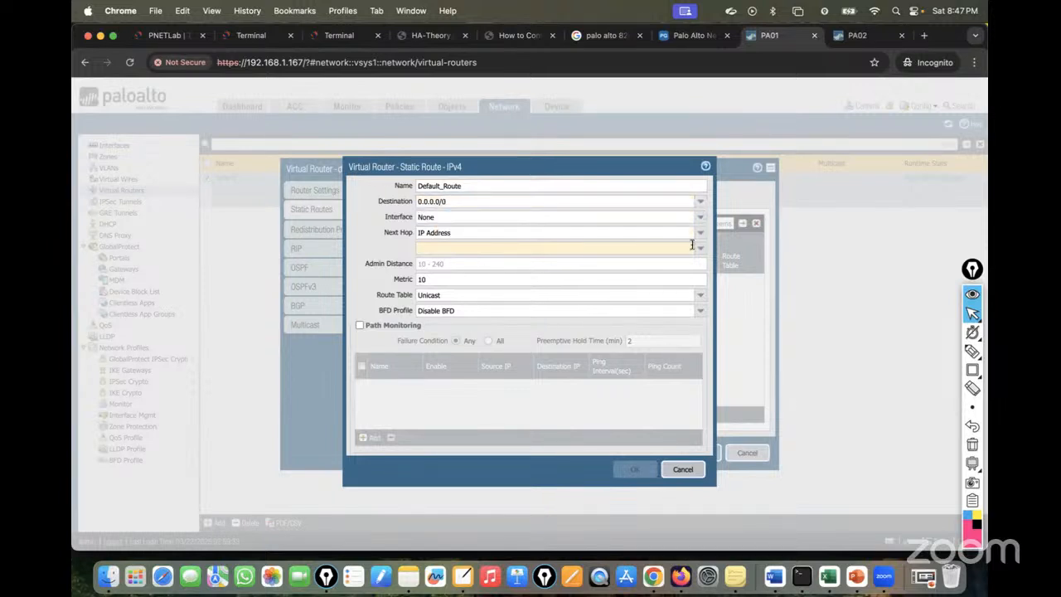
Send the route out ethernet1/1 to next hop 192.168.1.1 and save the virtual router.
{"action": "left_click", "coordinate": [700, 217]}
{"action": "left_click", "coordinate": [459, 242]}
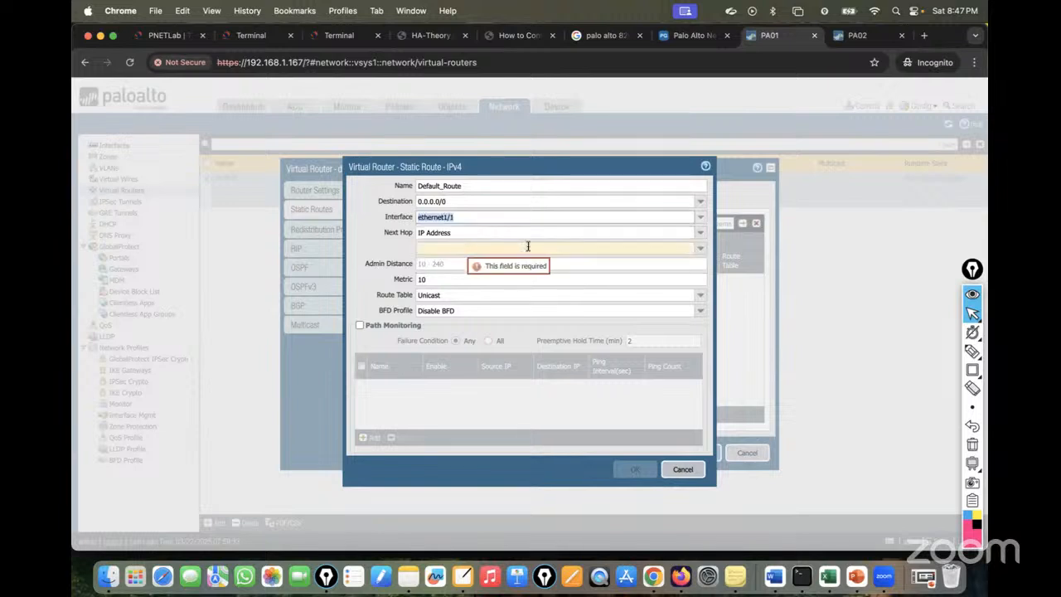
{"action": "left_click", "coordinate": [655, 248]}
{"action": "type", "text": "192.168.1.1"}
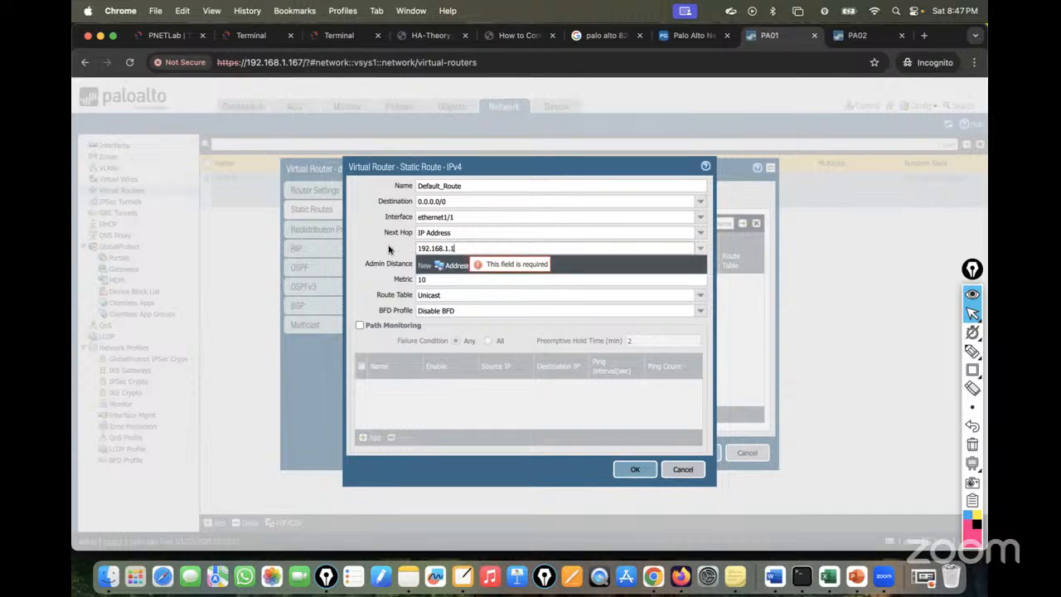
{"action": "left_click", "coordinate": [637, 469]}
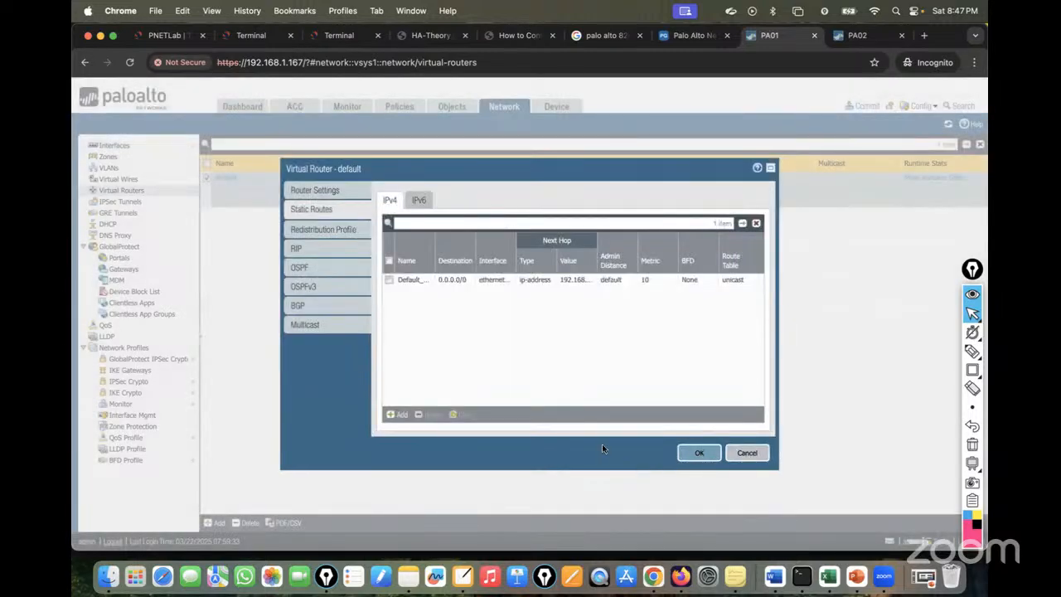
{"action": "left_click", "coordinate": [694, 452]}
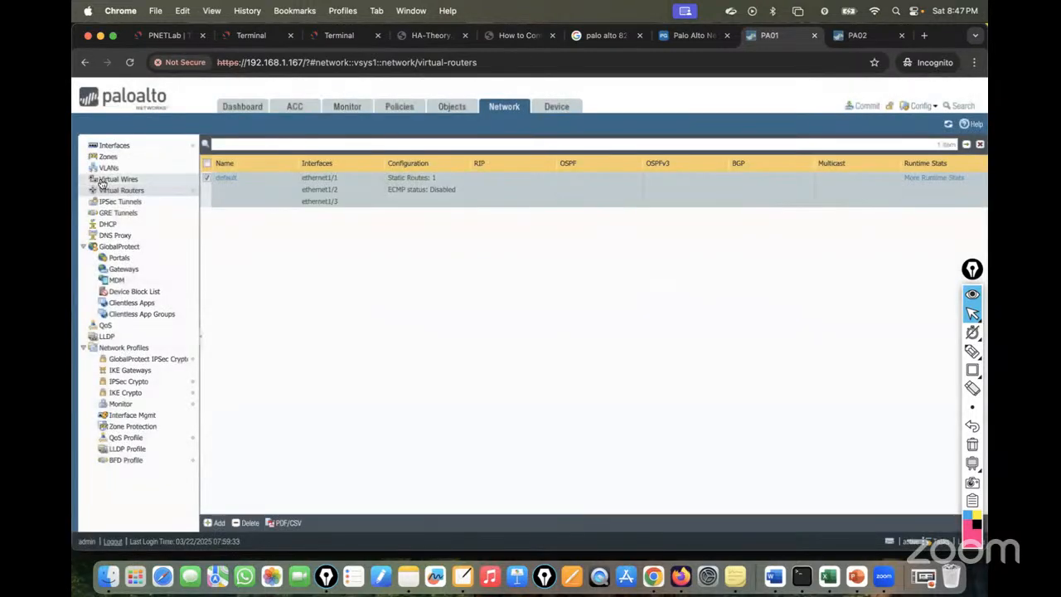
{"action": "left_click", "coordinate": [402, 107]}
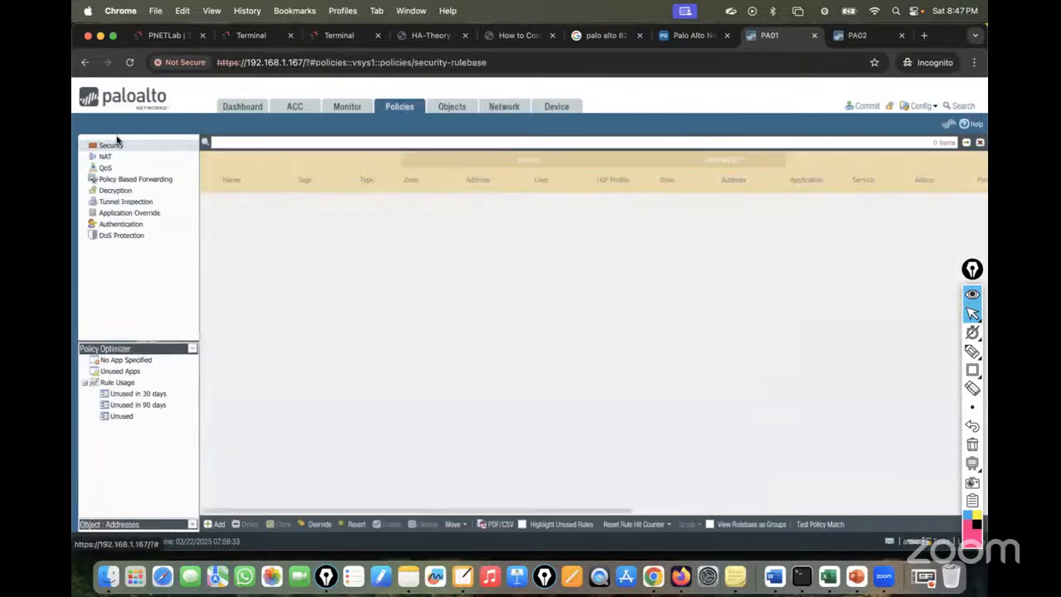
Start a NAT rule named Source-NAT with source zones DMZ and Trust.
{"action": "left_click", "coordinate": [106, 156]}
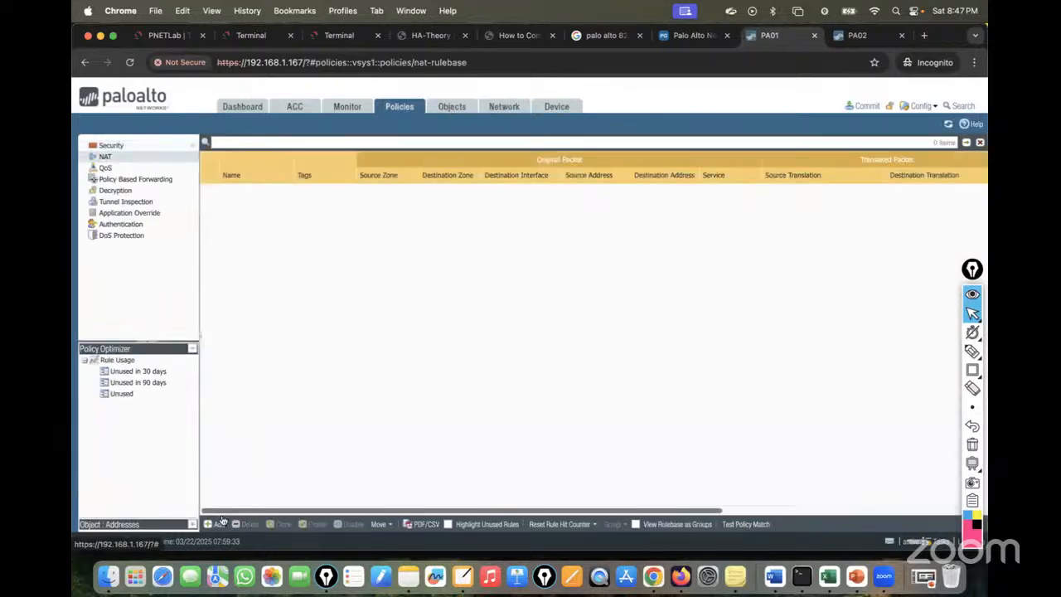
{"action": "left_click", "coordinate": [219, 523]}
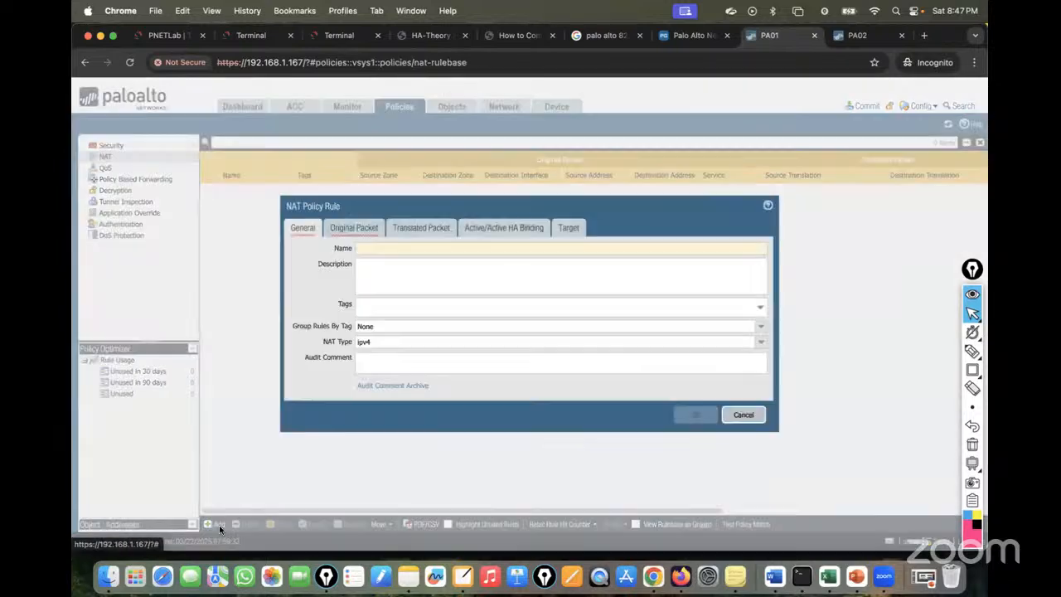
{"action": "type", "text": "Source-NAT"}
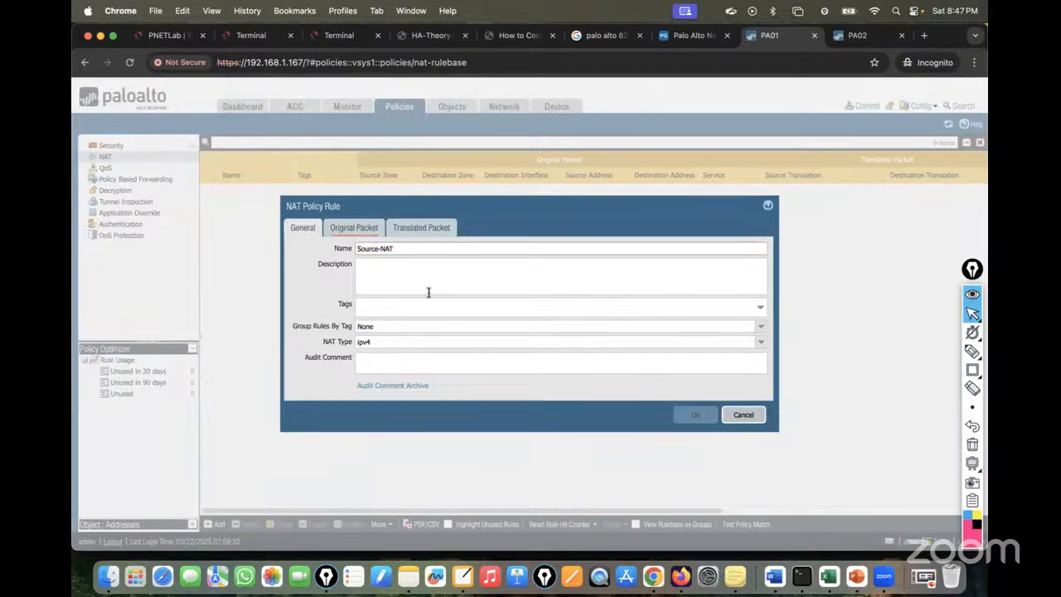
{"action": "left_click", "coordinate": [344, 228]}
{"action": "left_click", "coordinate": [305, 381]}
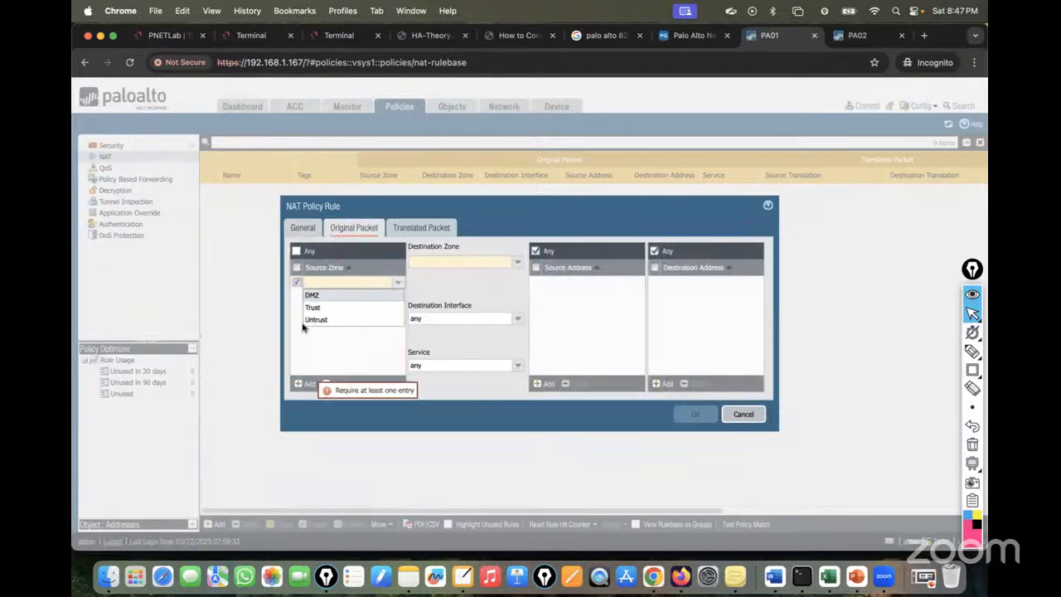
{"action": "left_click", "coordinate": [313, 295]}
{"action": "left_click", "coordinate": [308, 382]}
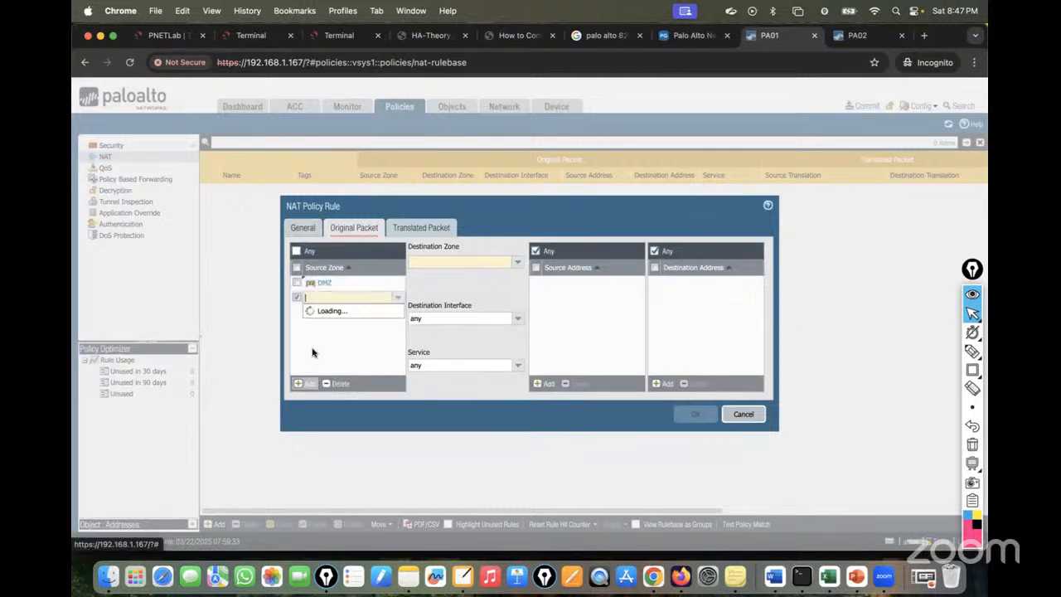
{"action": "left_click", "coordinate": [320, 322]}
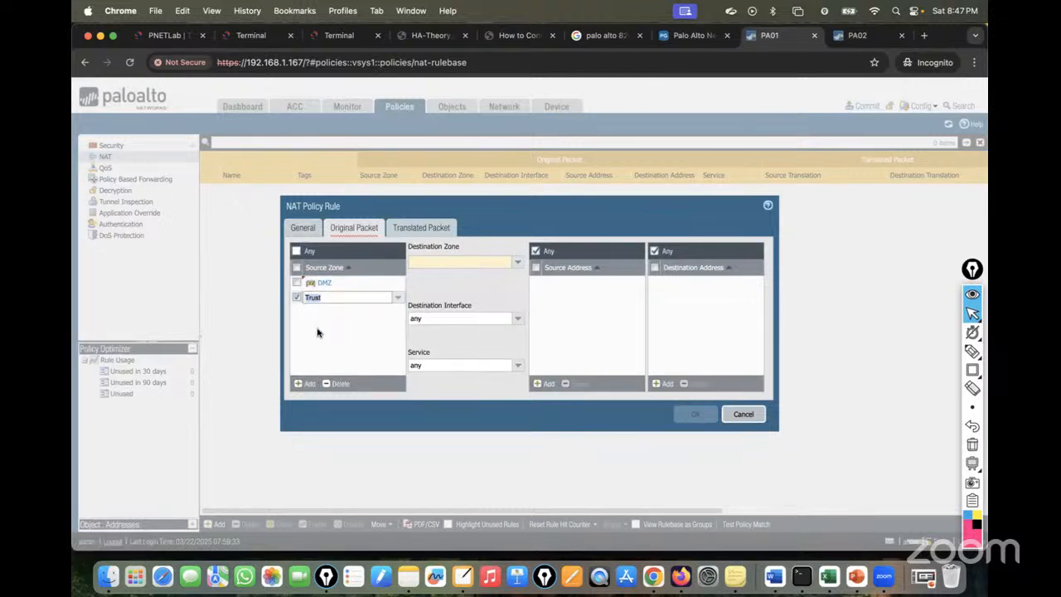
Set destination zone Untrust, interface ethernet1/1, and sources 192.168.10.0/24 and 172.16.10.0/24.
{"action": "left_click", "coordinate": [517, 262]}
{"action": "left_click", "coordinate": [426, 300]}
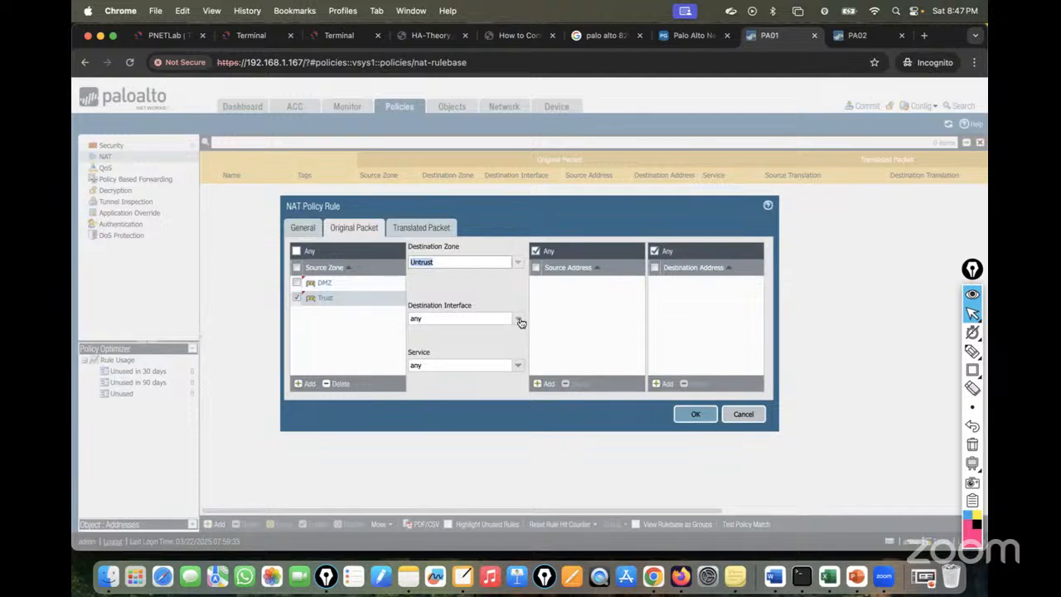
{"action": "left_click", "coordinate": [518, 318]}
{"action": "left_click", "coordinate": [433, 344]}
{"action": "left_click", "coordinate": [547, 383]}
{"action": "type", "text": "192.168.10.0/24"}
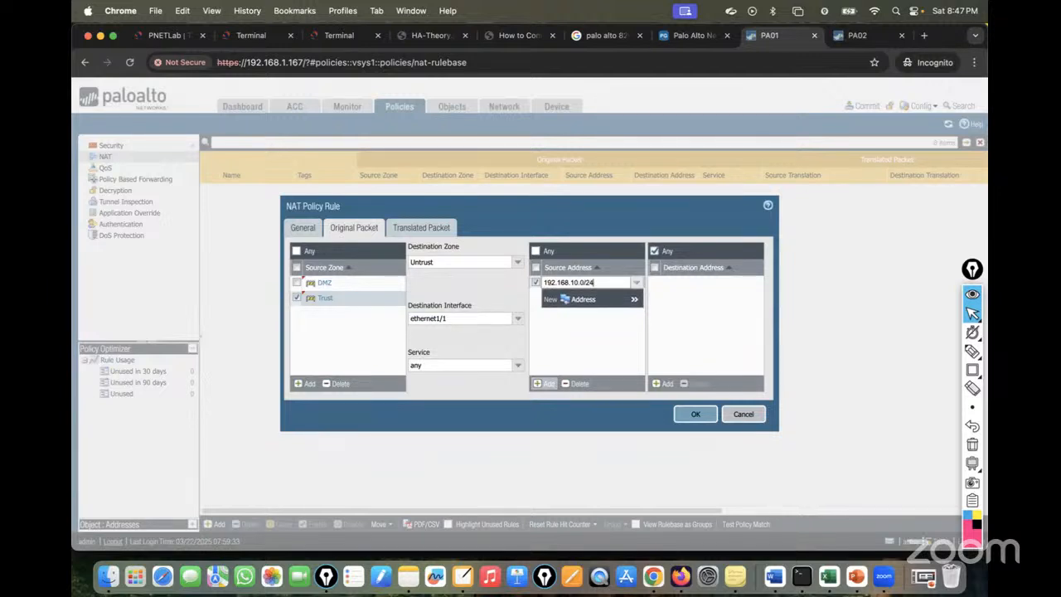
{"action": "left_click", "coordinate": [609, 351]}
{"action": "left_click", "coordinate": [551, 383]}
{"action": "type", "text": "172.16.10.0/24"}
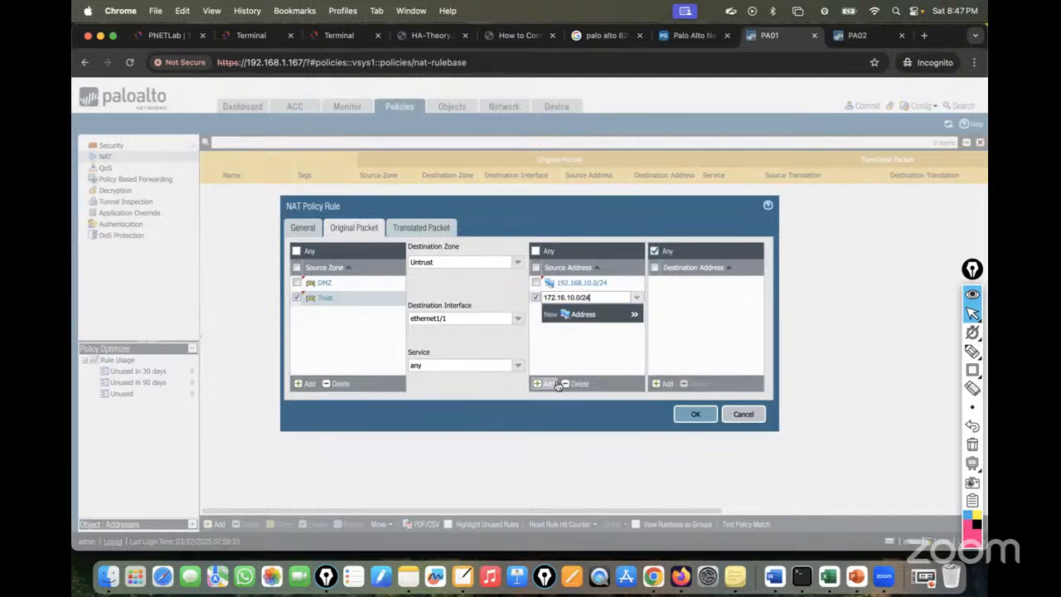
{"action": "left_click", "coordinate": [616, 345]}
Translate sources via Dynamic IP And Port to ethernet1/1's 192.168.1.128/24, and save the rule.
{"action": "left_click", "coordinate": [408, 227]}
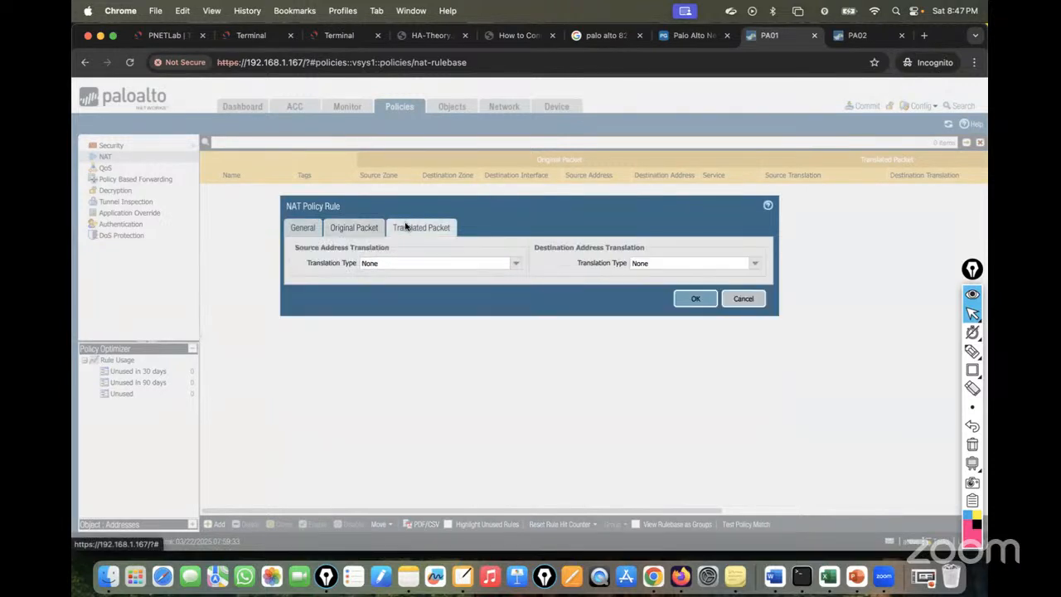
{"action": "left_click", "coordinate": [514, 263]}
{"action": "left_click", "coordinate": [396, 274]}
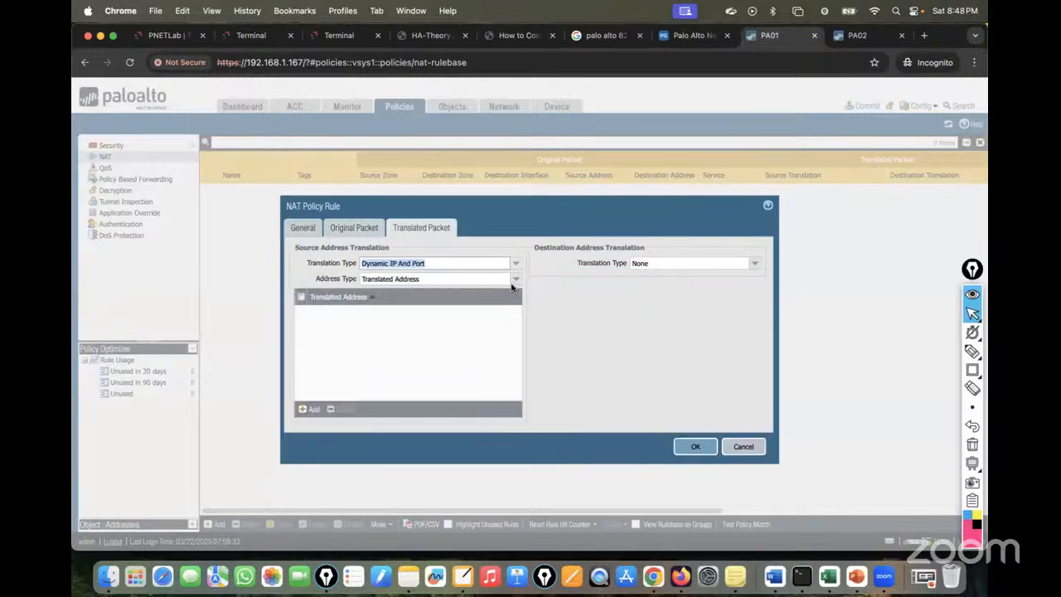
{"action": "left_click", "coordinate": [514, 282]}
{"action": "left_click", "coordinate": [407, 308]}
{"action": "left_click", "coordinate": [521, 295]}
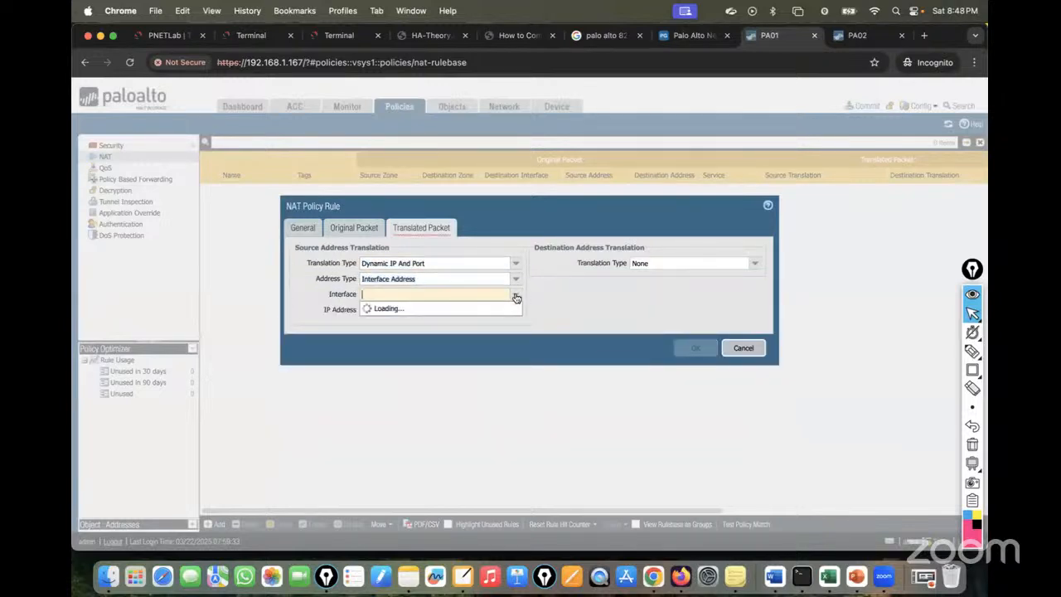
{"action": "left_click", "coordinate": [402, 312]}
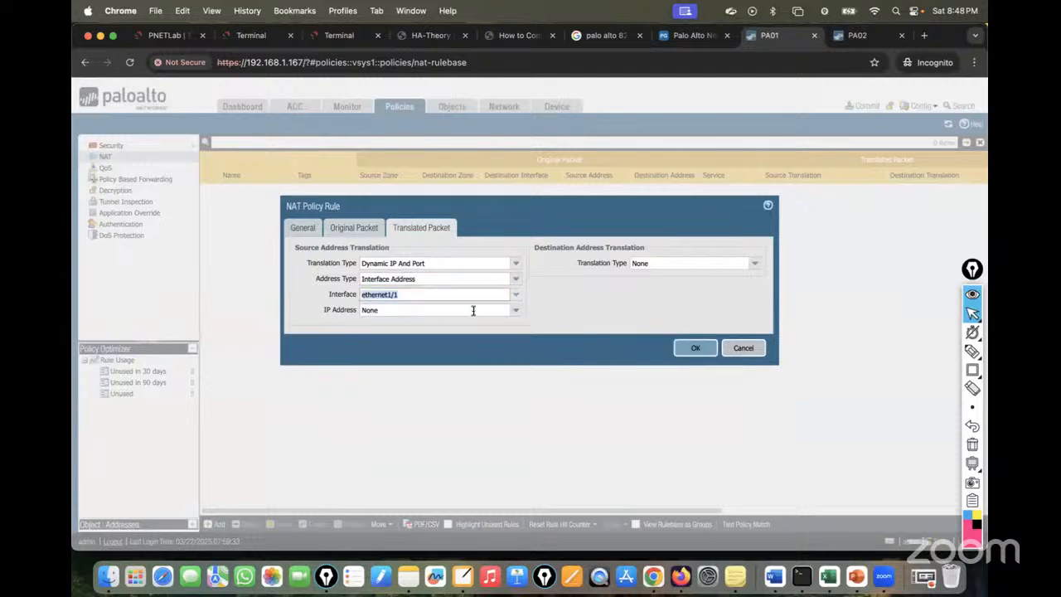
{"action": "left_click", "coordinate": [516, 315]}
{"action": "left_click", "coordinate": [409, 332]}
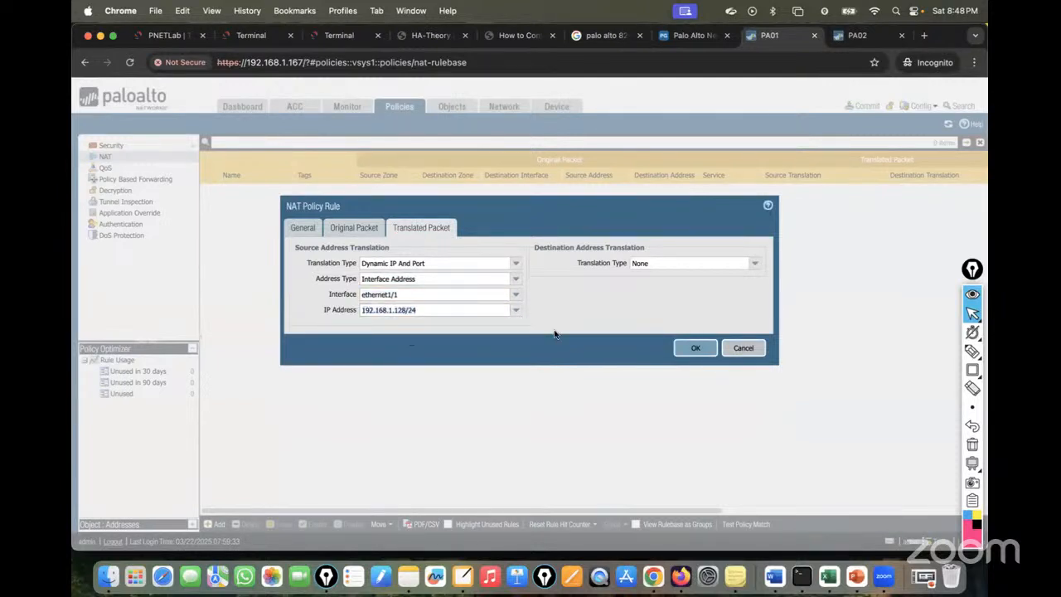
{"action": "left_click", "coordinate": [690, 349]}
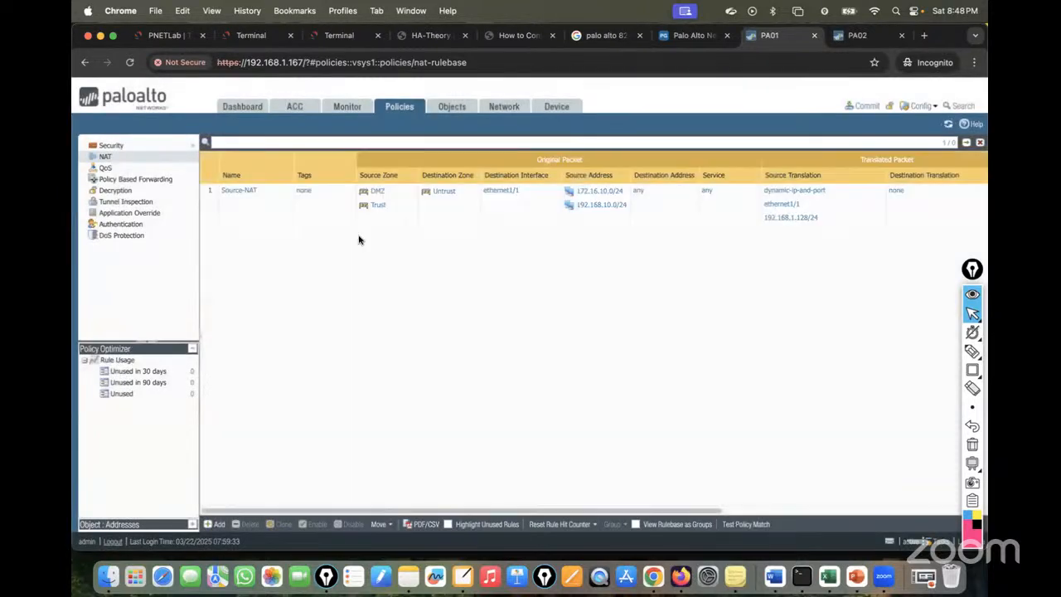
{"action": "left_click", "coordinate": [125, 146]}
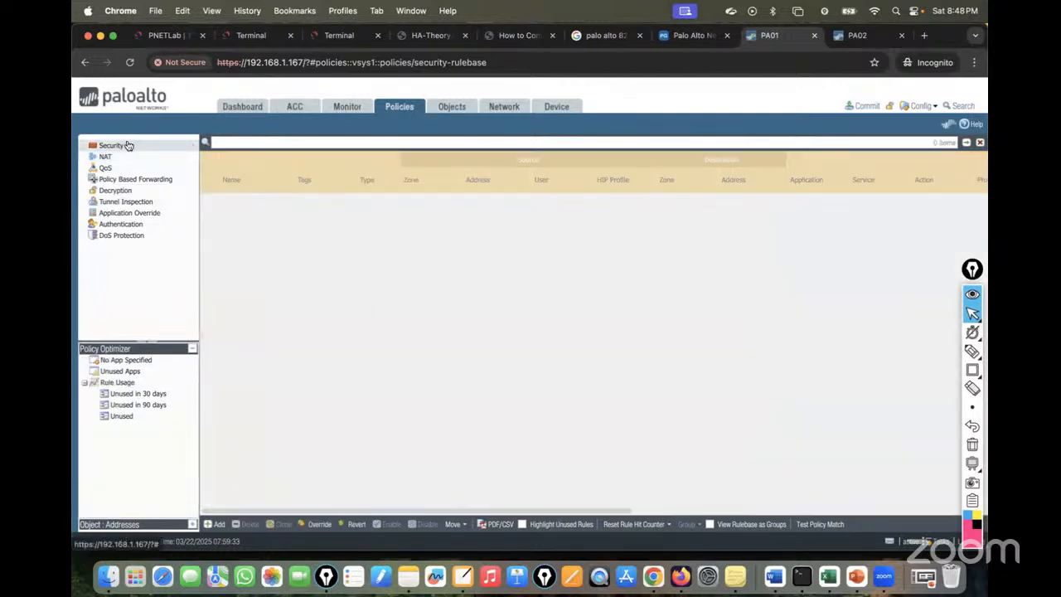
Start a new security rule with source zones Trust and DMZ.
{"action": "left_click", "coordinate": [218, 524]}
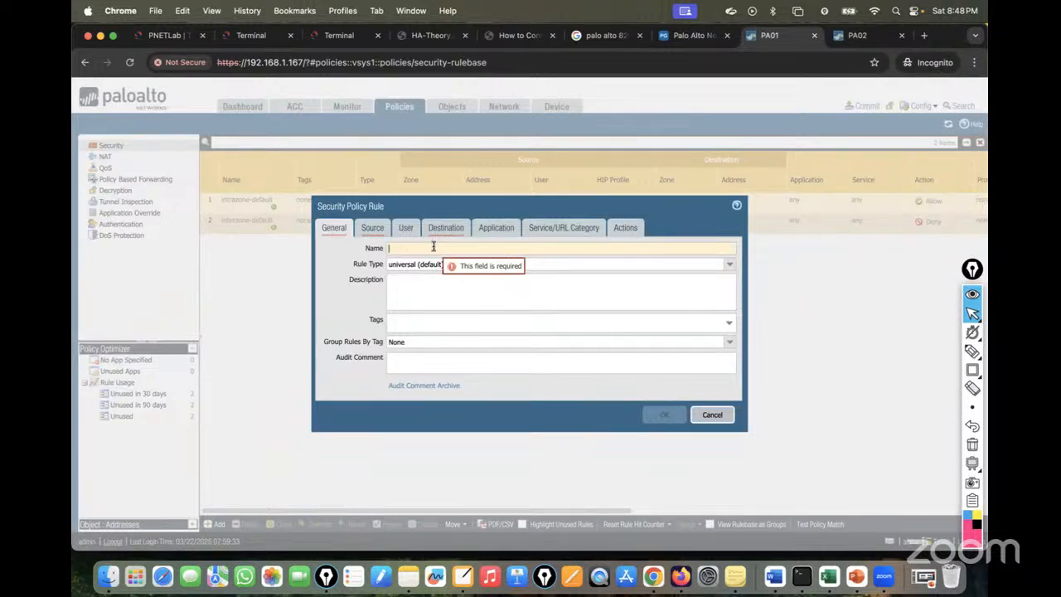
{"action": "key", "text": "BackSpace"}
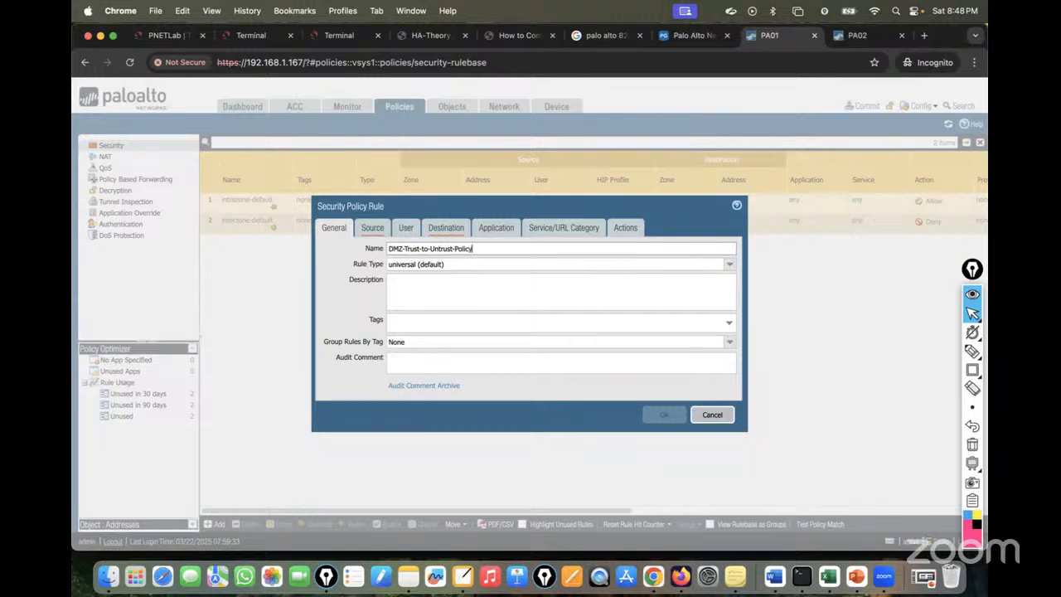
{"action": "left_click", "coordinate": [374, 229]}
{"action": "left_click", "coordinate": [334, 383]}
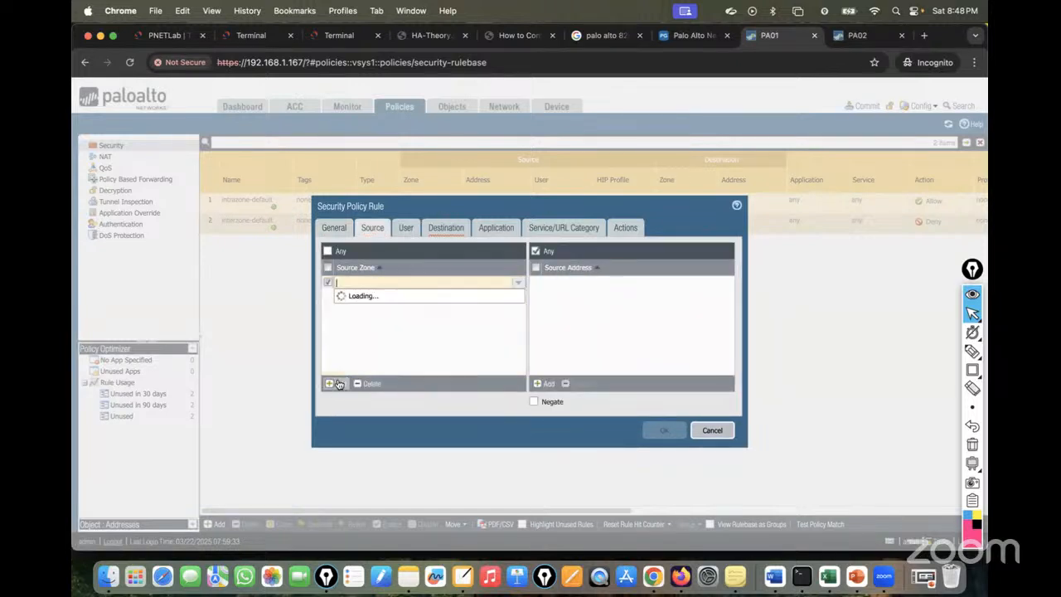
{"action": "left_click", "coordinate": [358, 305]}
{"action": "left_click", "coordinate": [337, 386]}
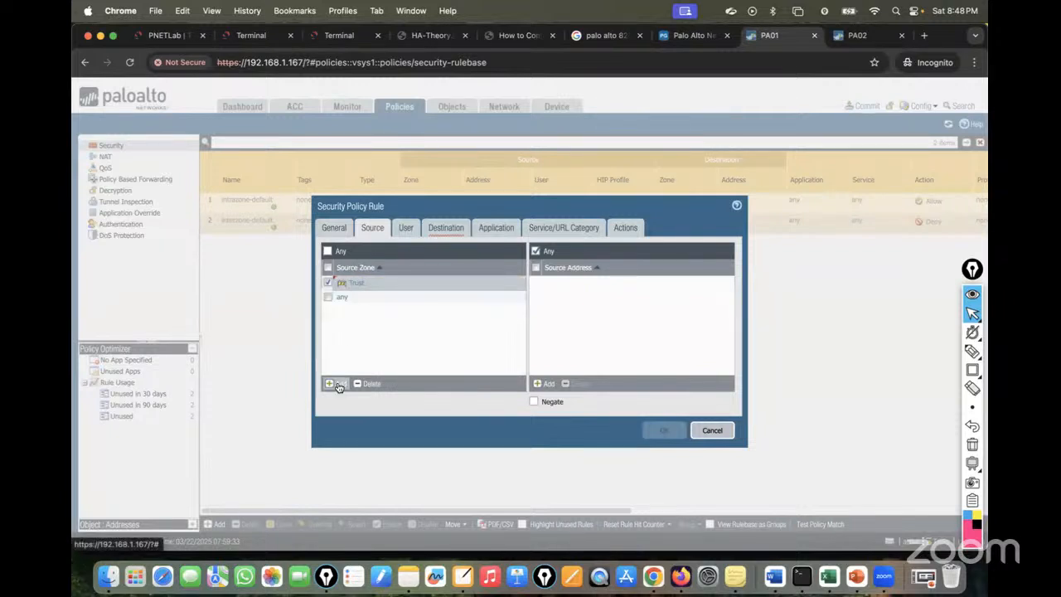
{"action": "left_click", "coordinate": [365, 320]}
Add source addresses 192.168.10.0/24 and 172.16.10.0/24 to the rule.
{"action": "left_click", "coordinate": [553, 388]}
{"action": "type", "text": "192.168.10.0/24"}
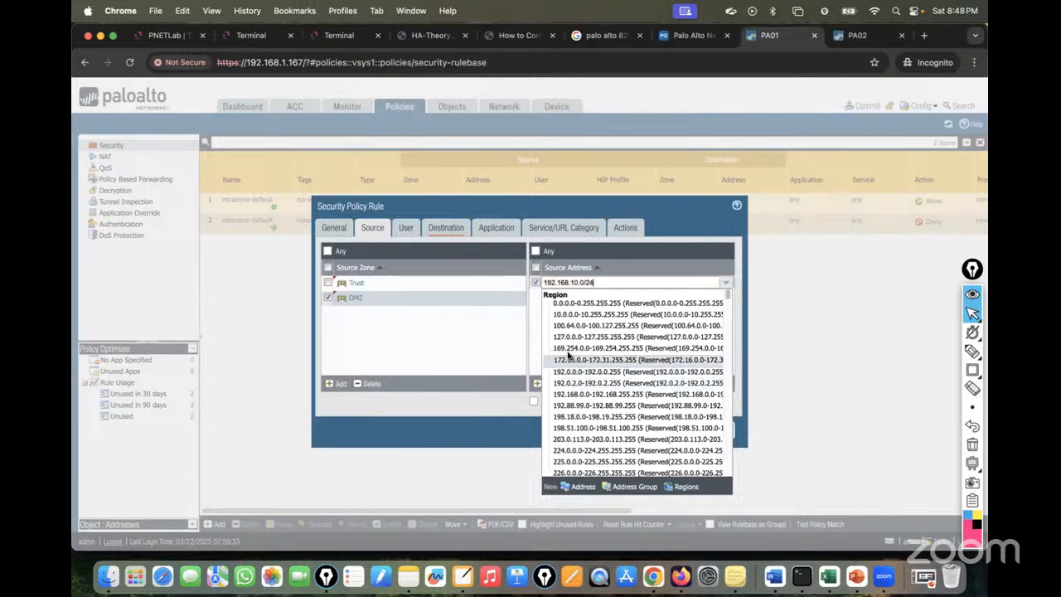
{"action": "left_click", "coordinate": [568, 340]}
{"action": "left_click", "coordinate": [554, 383]}
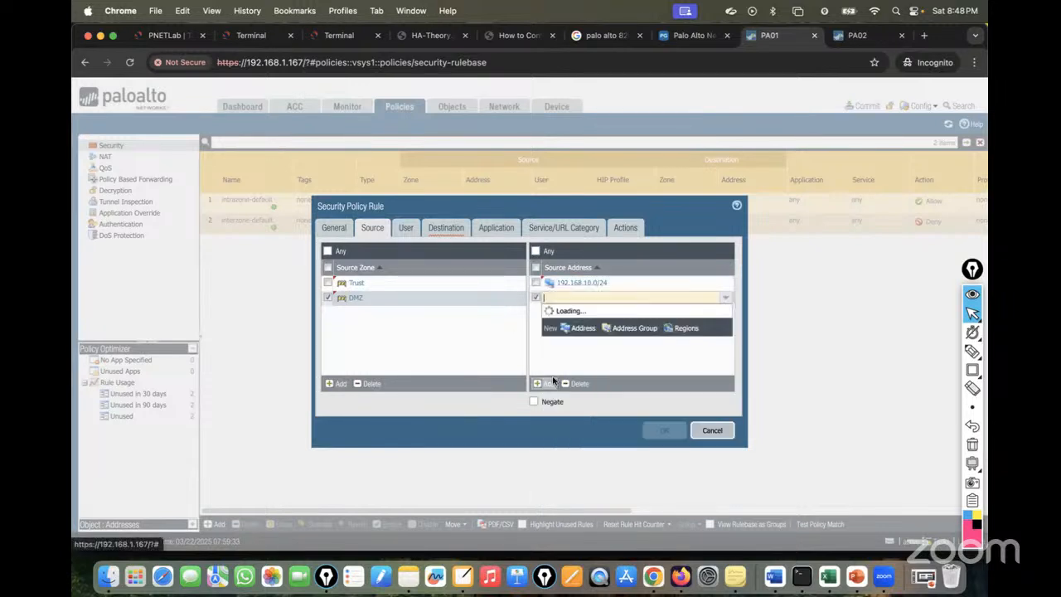
{"action": "type", "text": "172.16.10.0/24"}
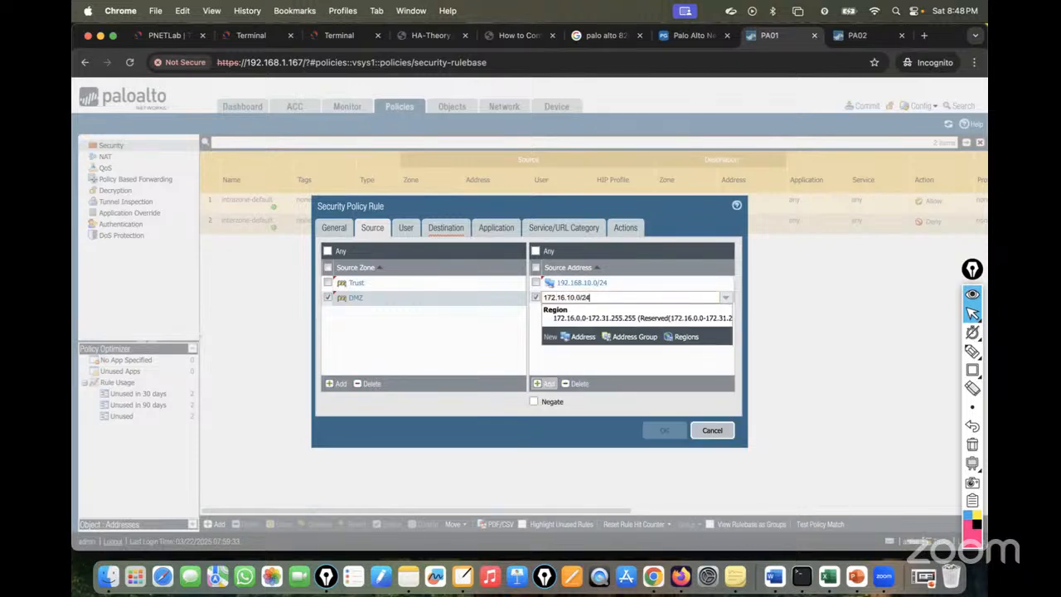
{"action": "left_click", "coordinate": [581, 361]}
Set the destination zone to Untrust, confirm action Allow, and save the rule.
{"action": "left_click", "coordinate": [450, 231]}
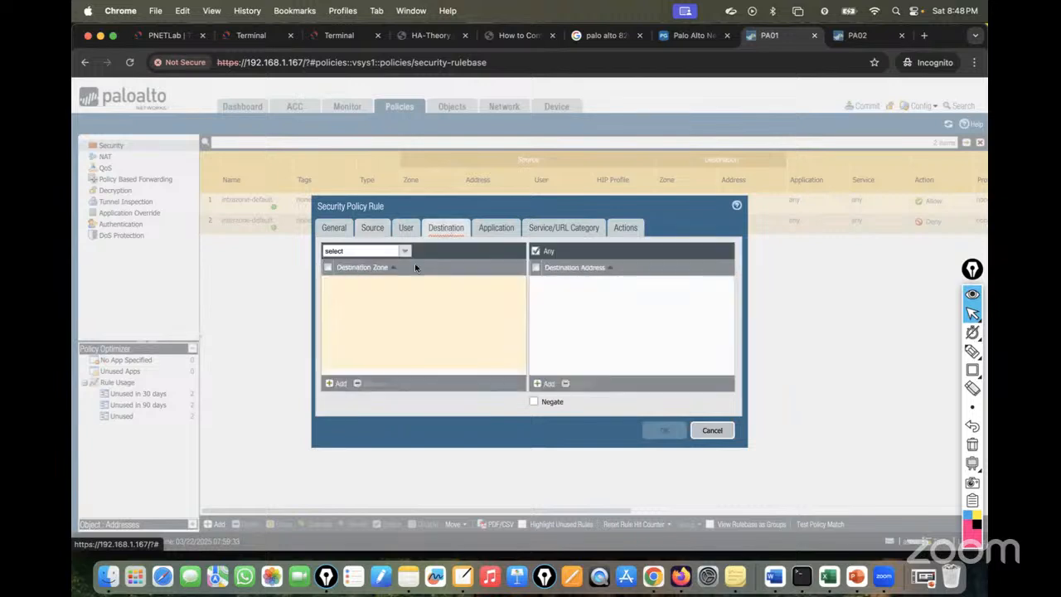
{"action": "left_click", "coordinate": [336, 383]}
{"action": "left_click", "coordinate": [371, 322]}
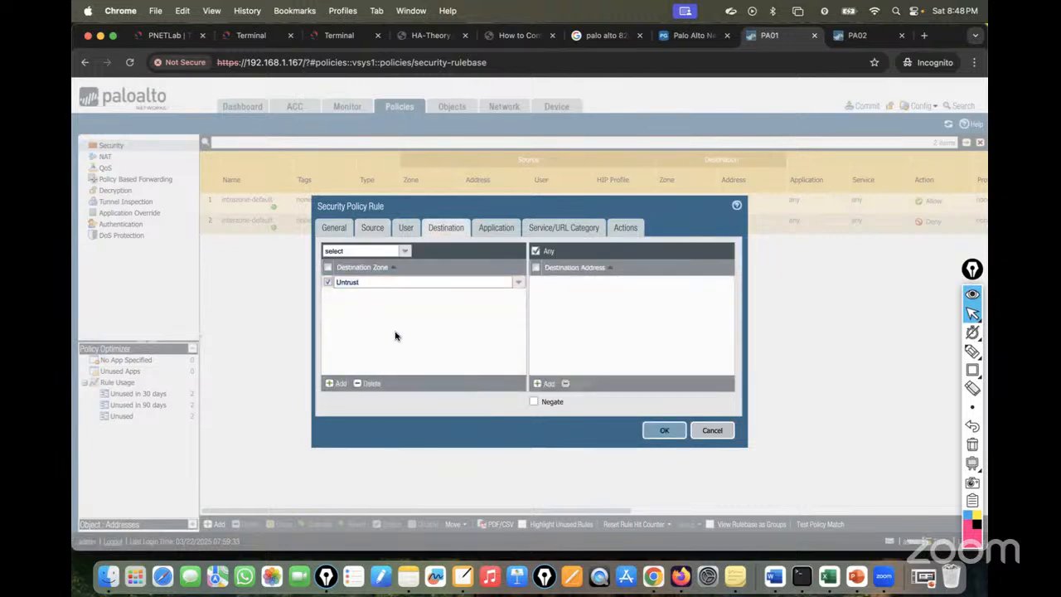
{"action": "left_click", "coordinate": [507, 235]}
{"action": "left_click", "coordinate": [557, 228]}
{"action": "left_click", "coordinate": [632, 229]}
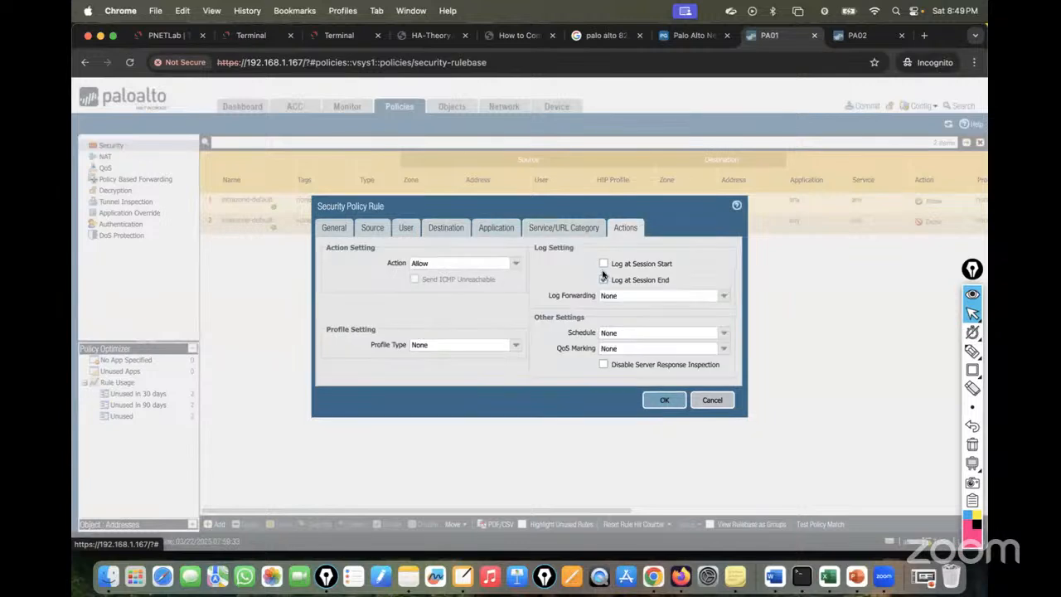
{"action": "left_click", "coordinate": [664, 401]}
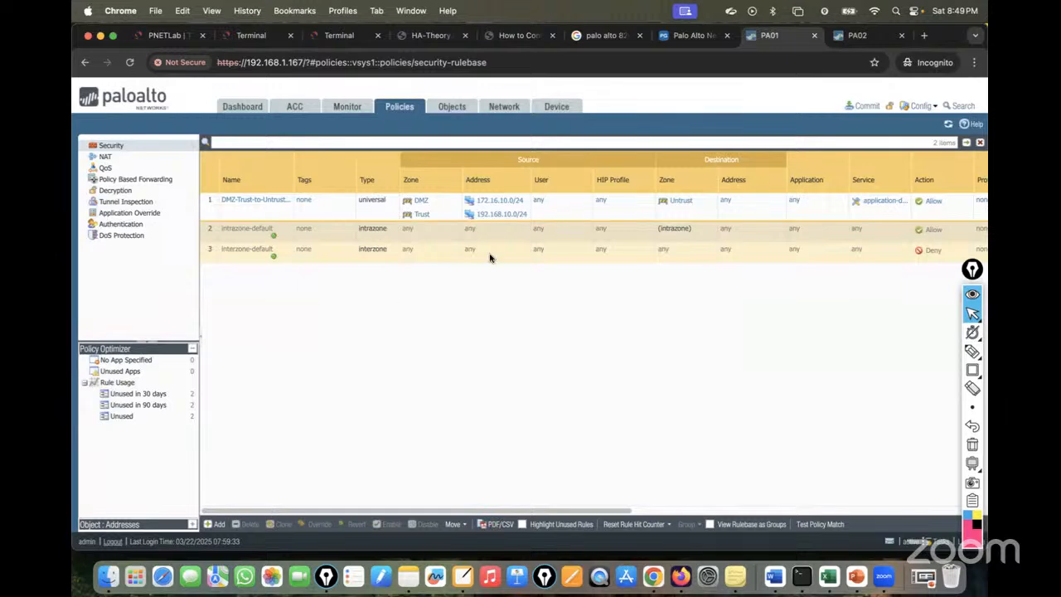
Commit PA01's changes, view PA02's security rulebase, then go to the lab console page.
{"action": "left_click", "coordinate": [864, 106]}
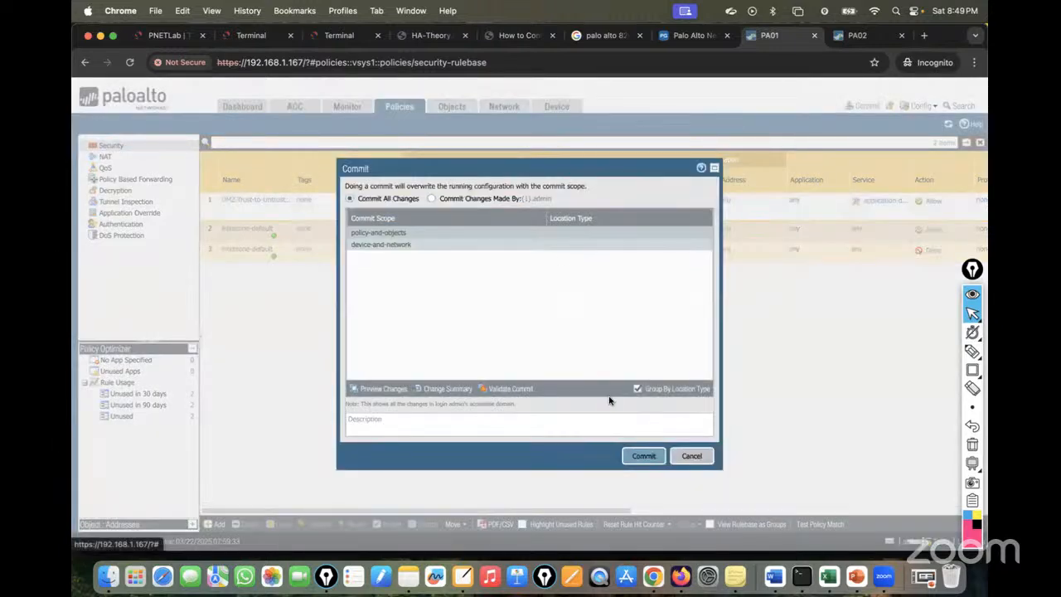
{"action": "left_click", "coordinate": [642, 457]}
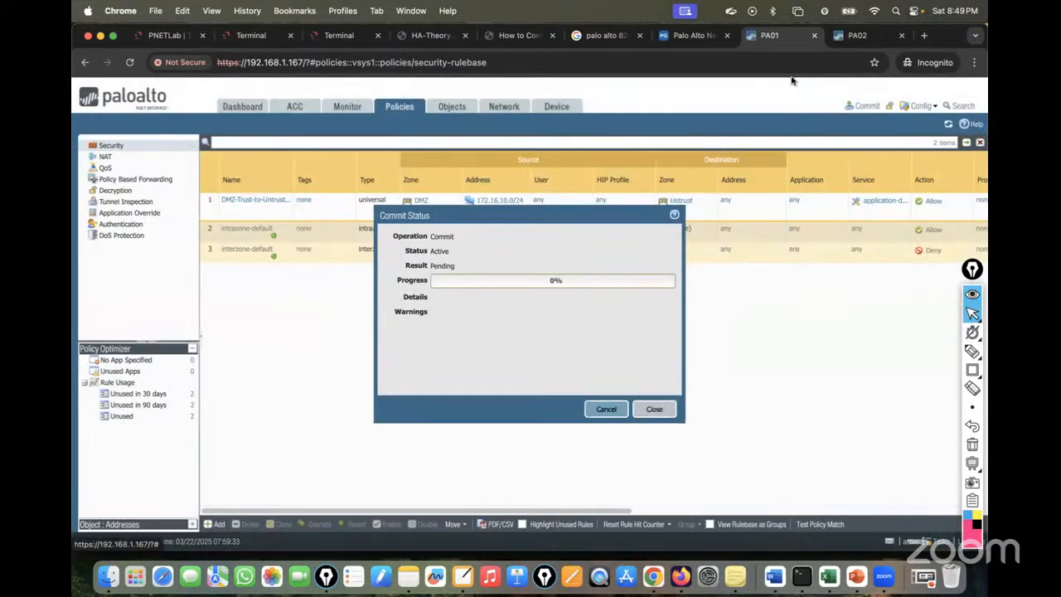
{"action": "left_click", "coordinate": [878, 33]}
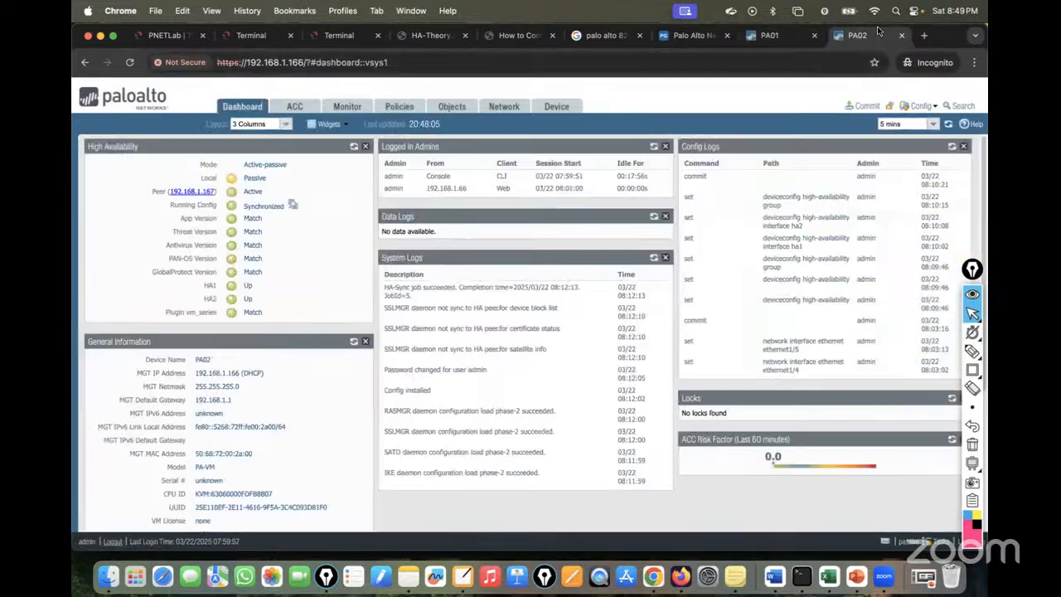
{"action": "left_click", "coordinate": [400, 106]}
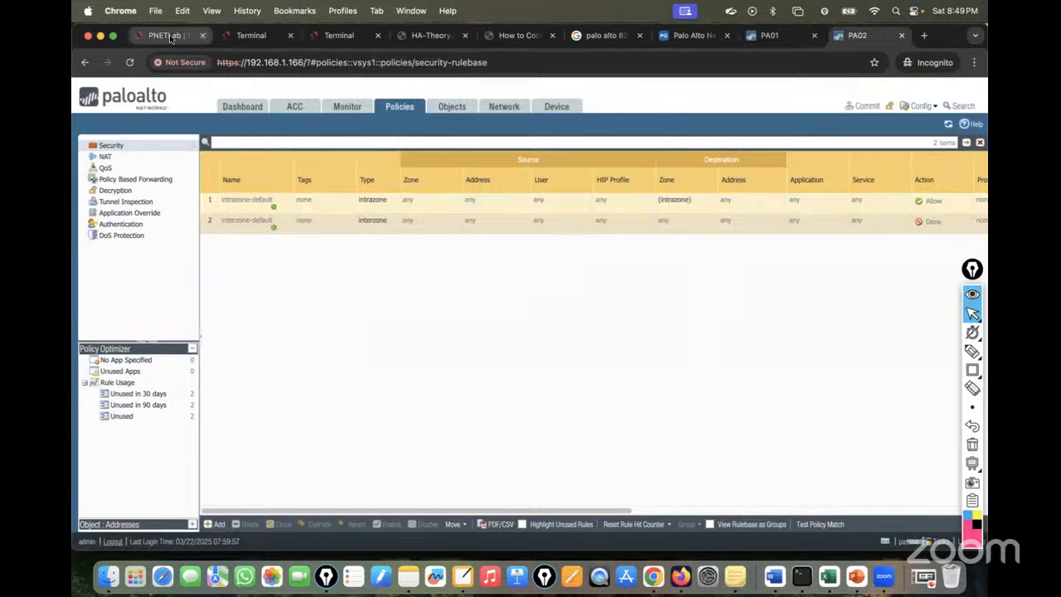
{"action": "left_click", "coordinate": [198, 36]}
{"action": "left_click", "coordinate": [244, 39]}
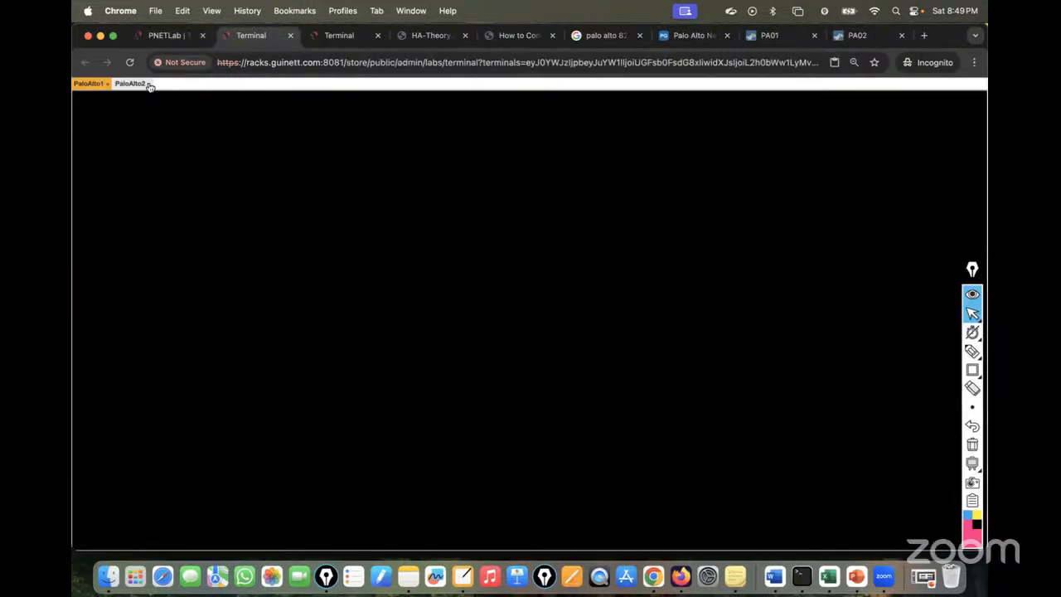
Run ipconfig on the DMZ-User PC to show its 192.168.10.10 address and gateway.
{"action": "left_click", "coordinate": [330, 37]}
{"action": "left_click", "coordinate": [377, 36]}
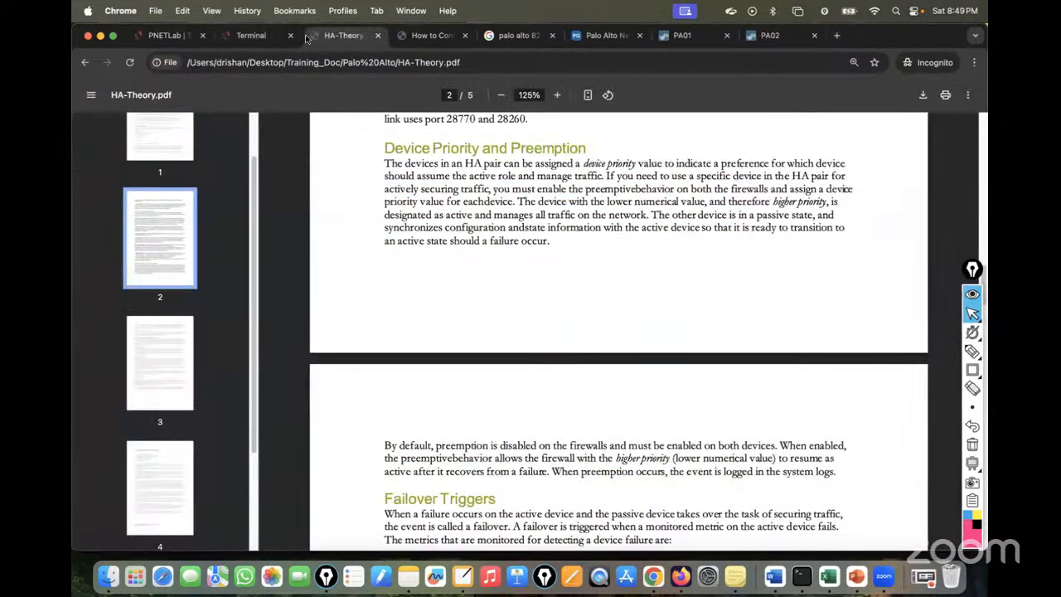
{"action": "left_click", "coordinate": [170, 36]}
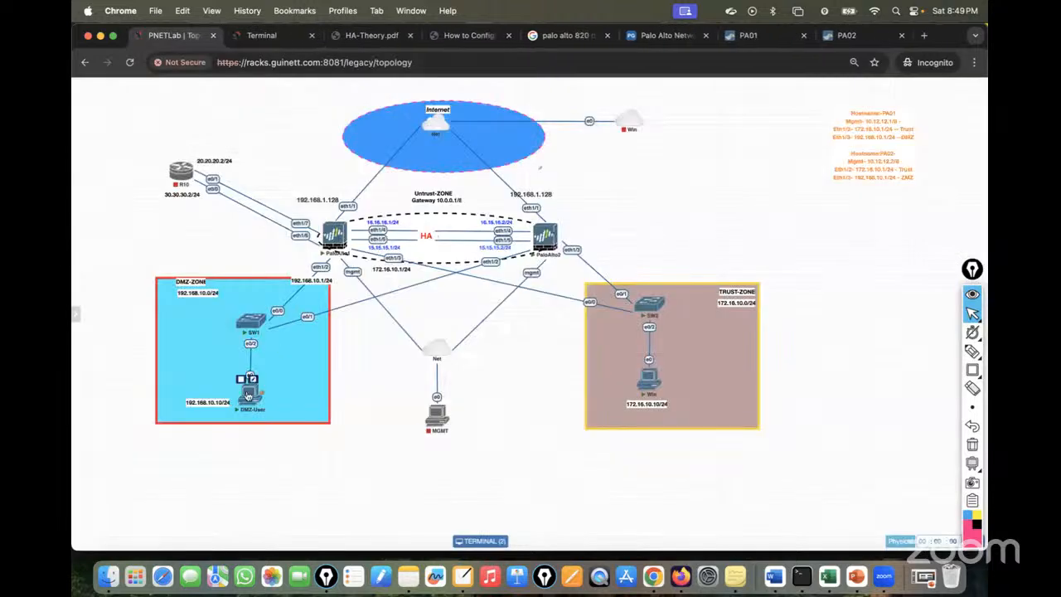
{"action": "left_click", "coordinate": [248, 395]}
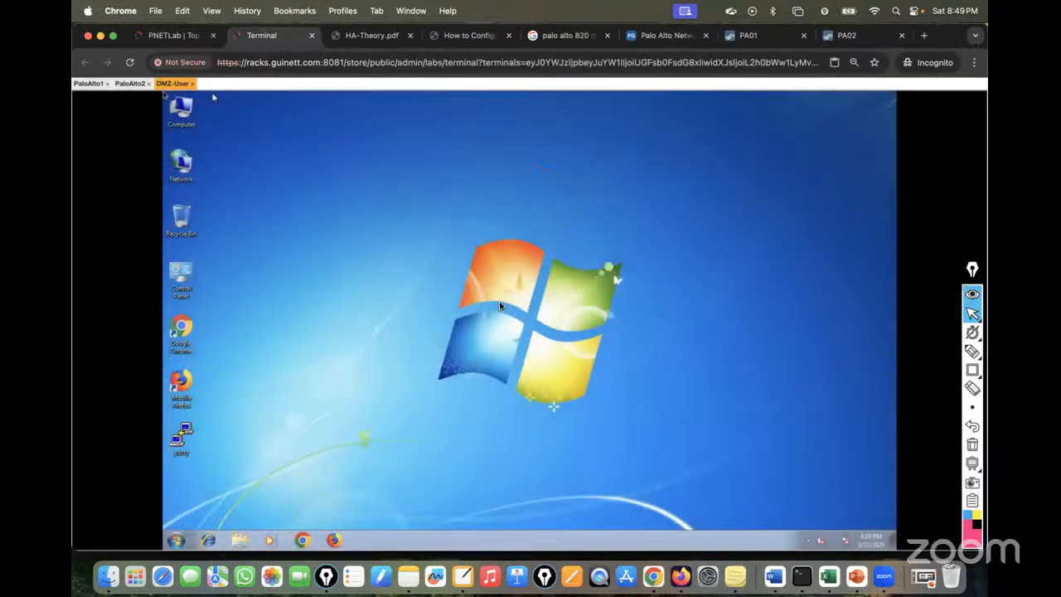
{"action": "left_click", "coordinate": [175, 540]}
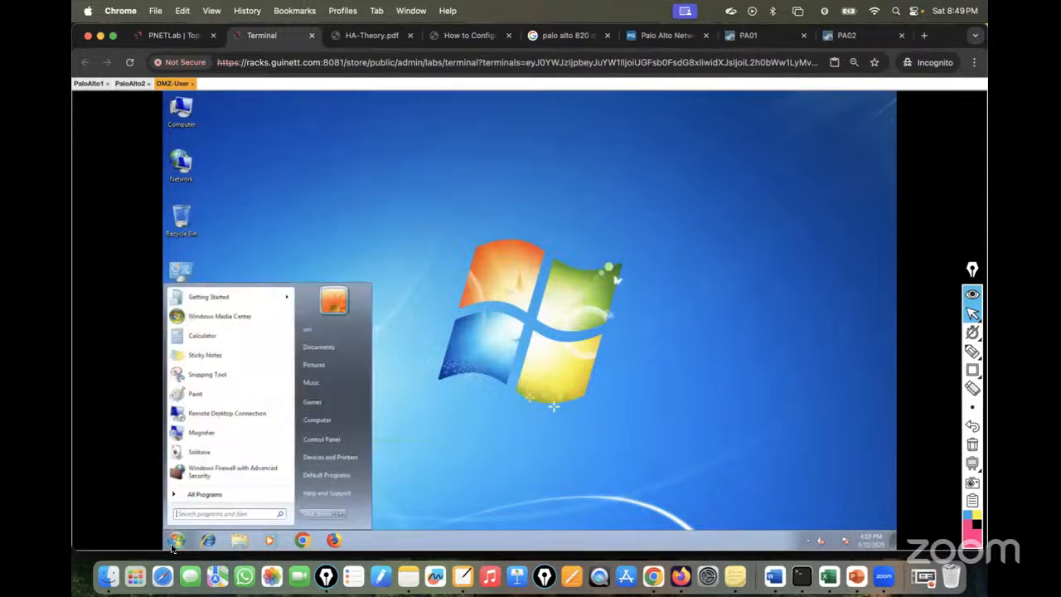
{"action": "type", "text": "cmd"}
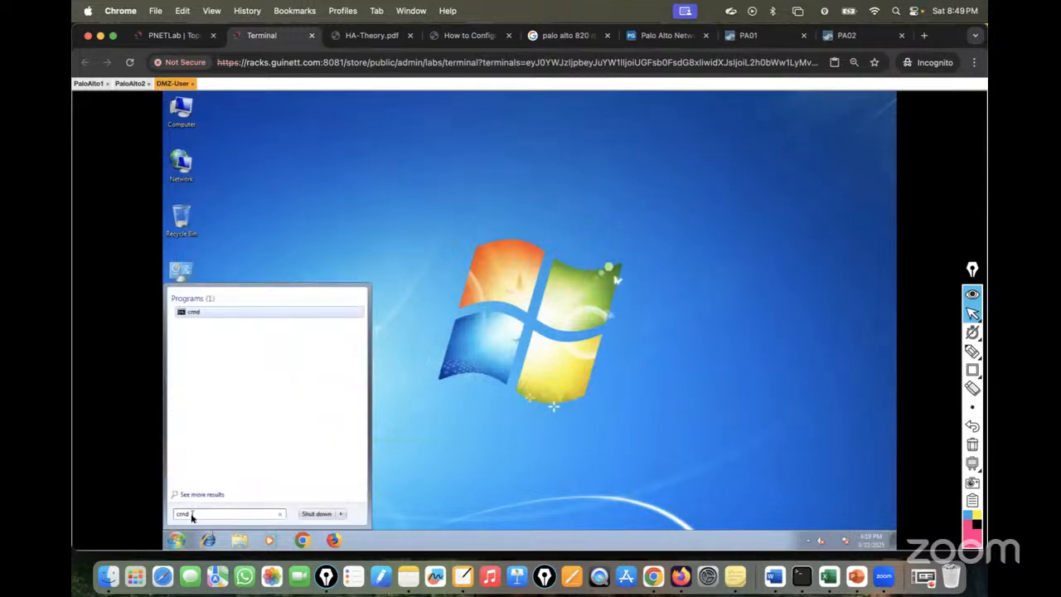
{"action": "key", "text": "Return"}
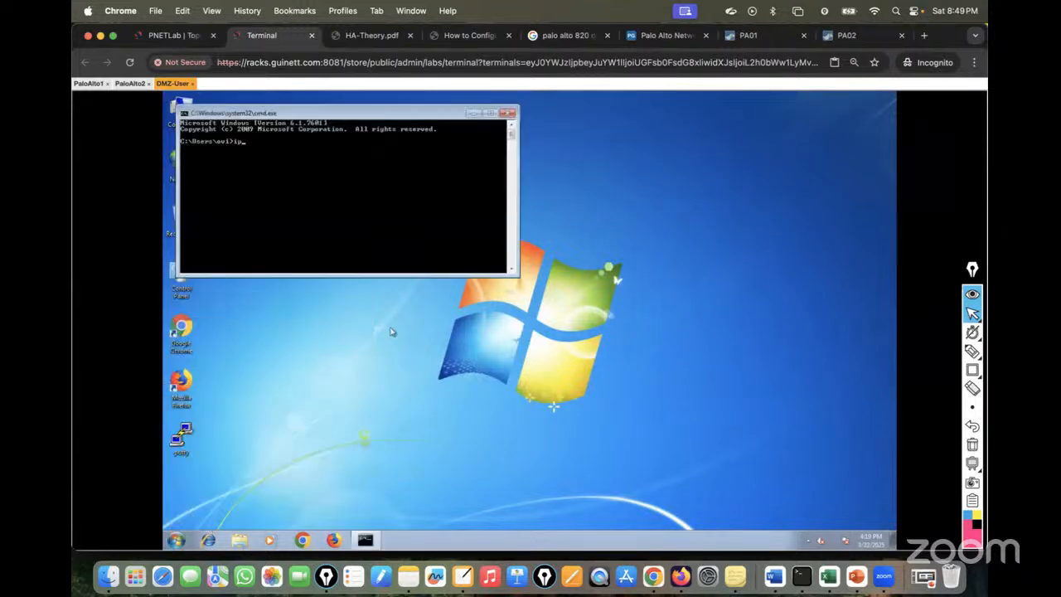
{"action": "type", "text": "ipconfig"}
{"action": "key", "text": "Return"}
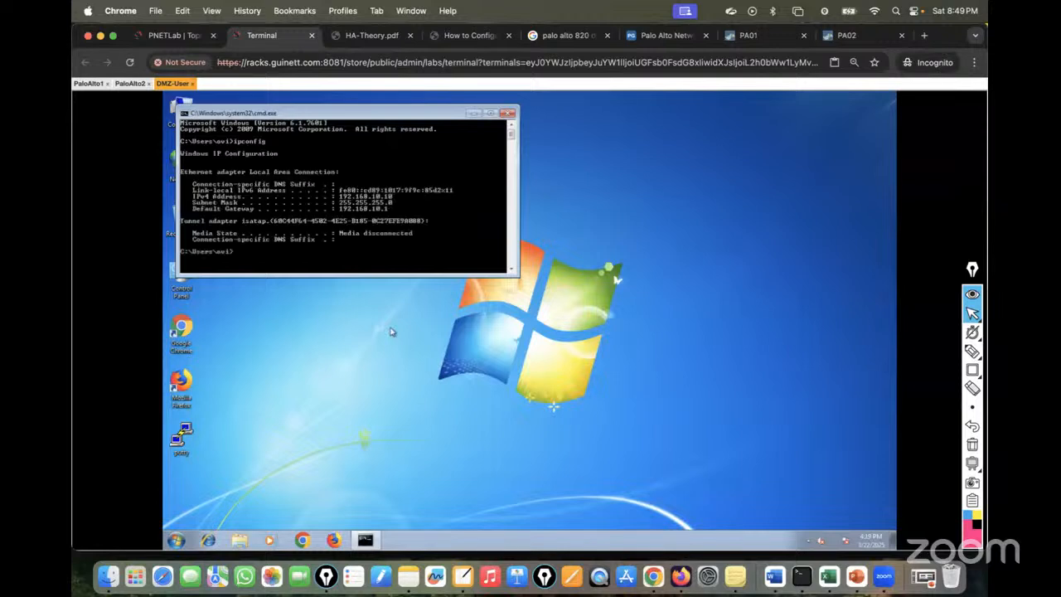
Run ipconfig on the Win PC, showing 172.16.10.10/255.255.255.0 with gateway 172.16.10.1.
{"action": "left_click", "coordinate": [176, 35]}
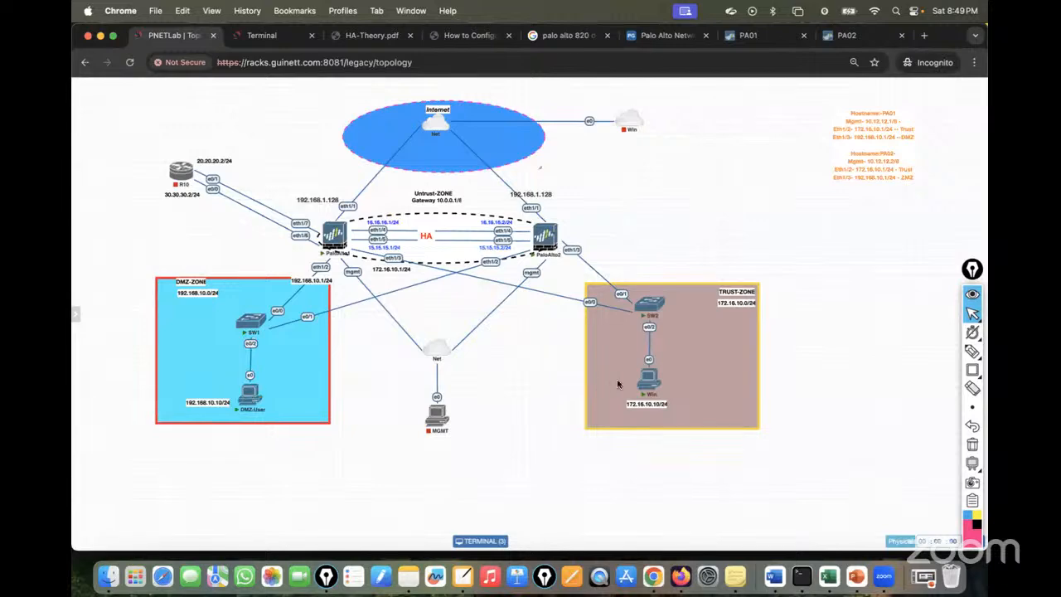
{"action": "left_click", "coordinate": [648, 383]}
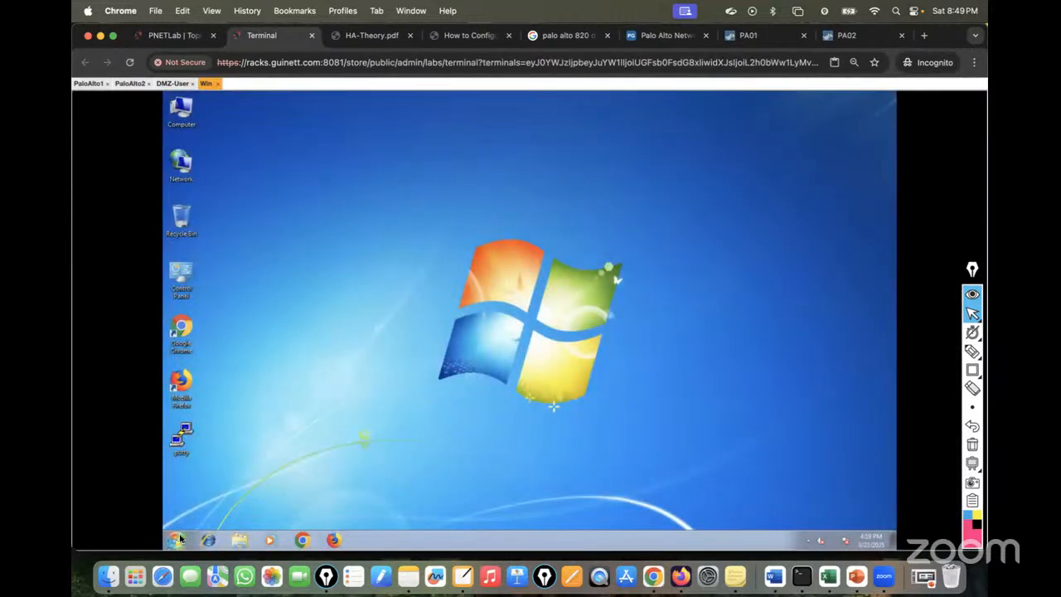
{"action": "left_click", "coordinate": [176, 539]}
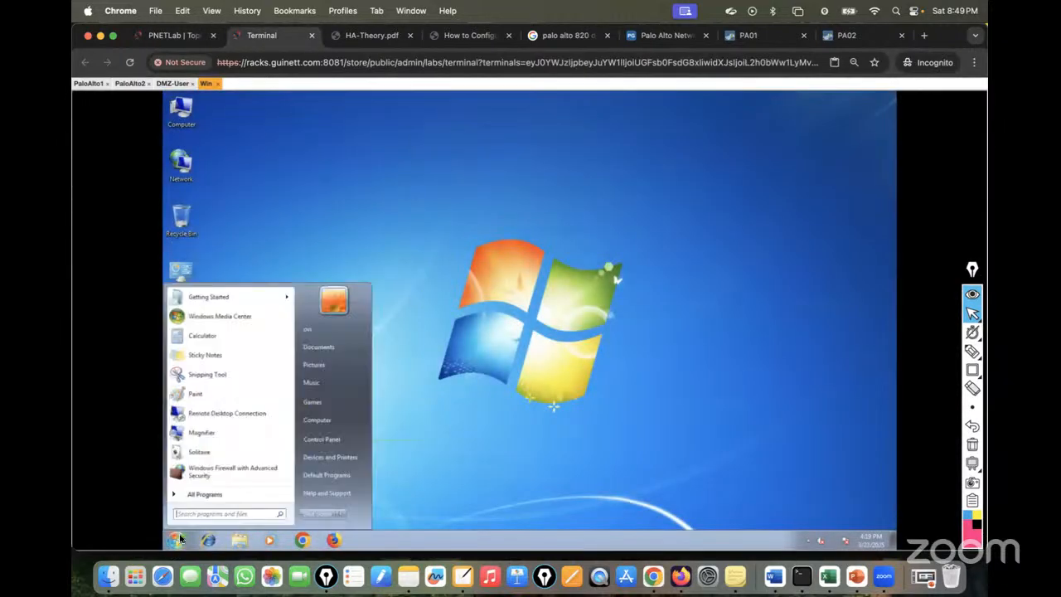
{"action": "left_click", "coordinate": [190, 515]}
{"action": "left_click", "coordinate": [179, 86]}
{"action": "left_click", "coordinate": [208, 85]}
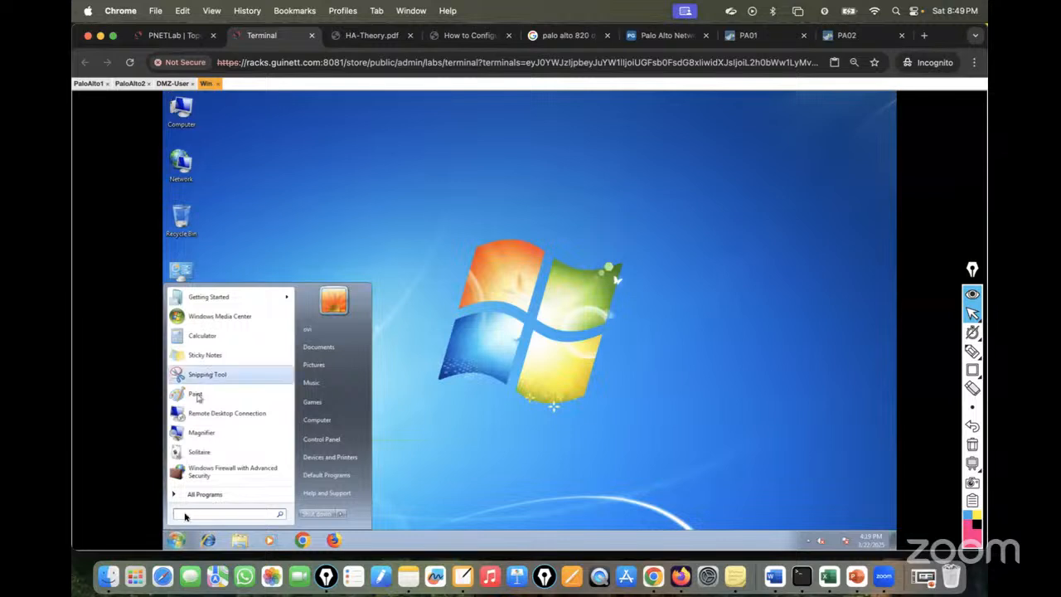
{"action": "type", "text": "cmd"}
{"action": "key", "text": "Return"}
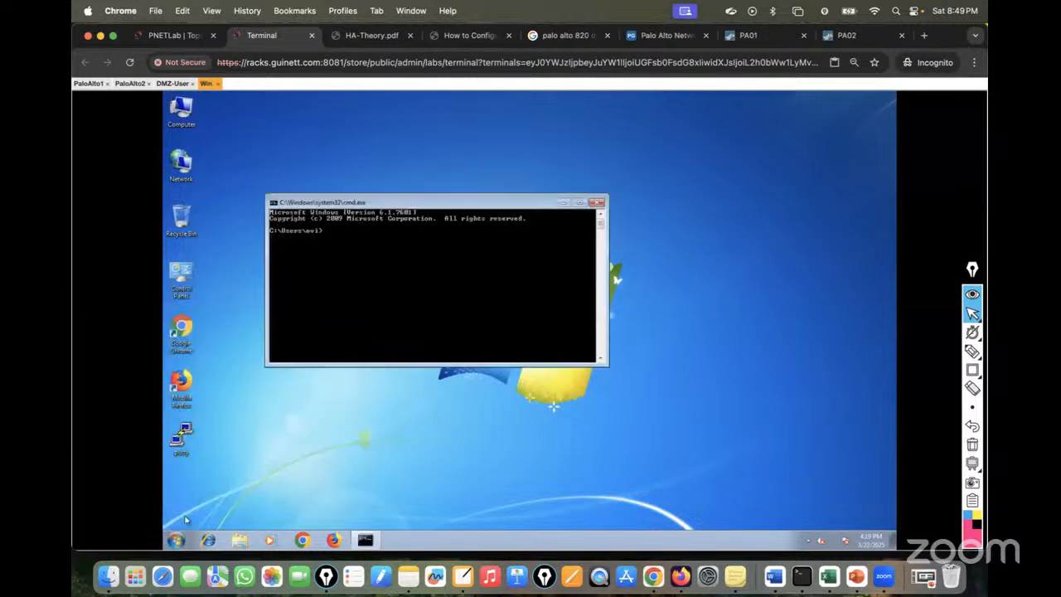
{"action": "type", "text": "ipconfig"}
{"action": "key", "text": "Return"}
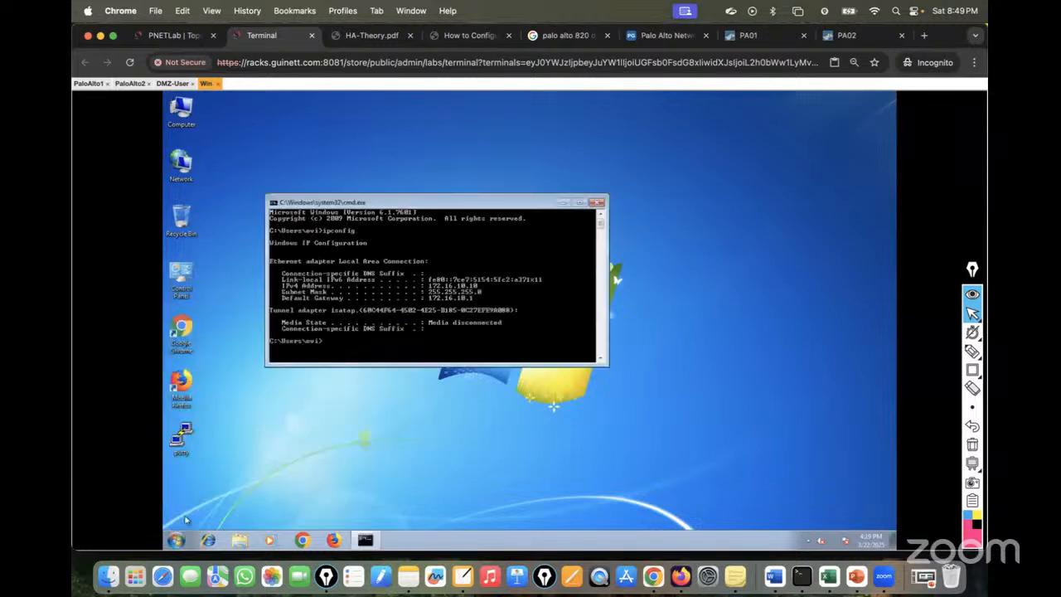
{"action": "left_click", "coordinate": [173, 83]}
{"action": "left_click", "coordinate": [173, 35]}
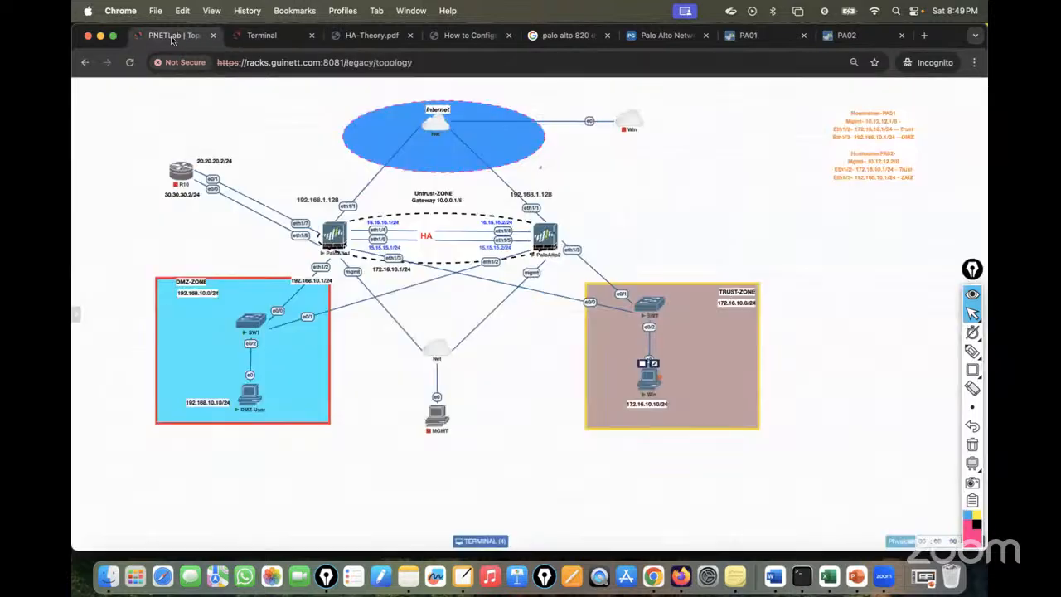
Dismiss PA01's commit status and review PA02's synced security rule, Source-NAT rule and interfaces.
{"action": "left_click", "coordinate": [746, 35]}
{"action": "left_click", "coordinate": [653, 409]}
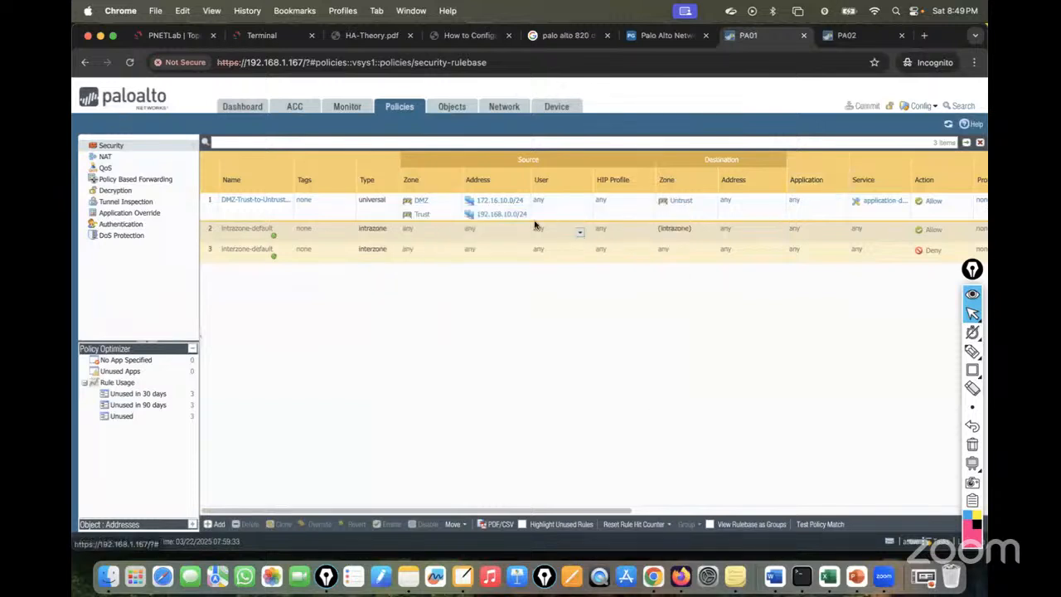
{"action": "left_click", "coordinate": [829, 35]}
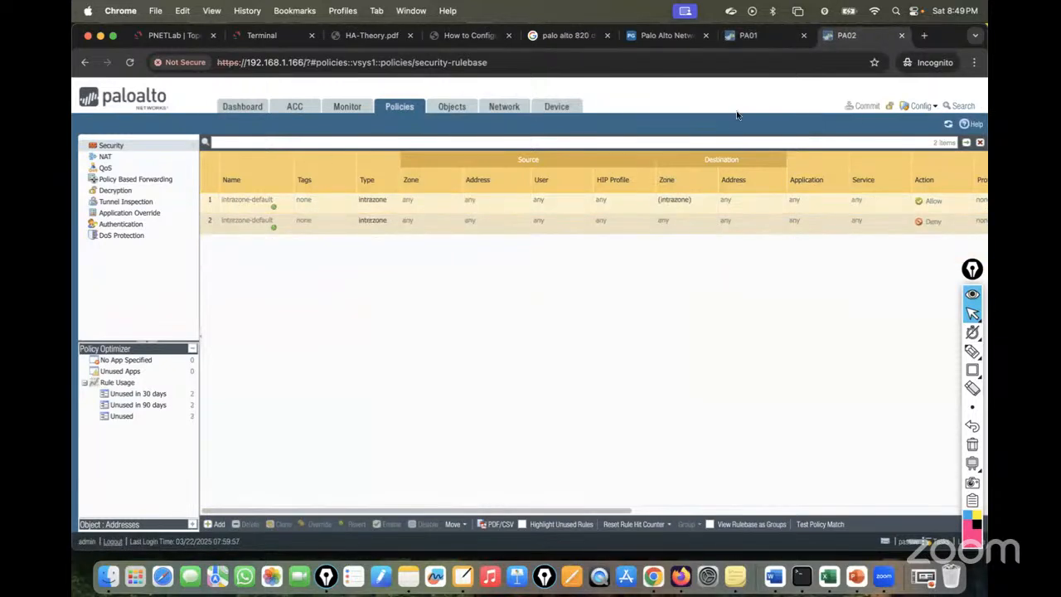
{"action": "left_click", "coordinate": [949, 124]}
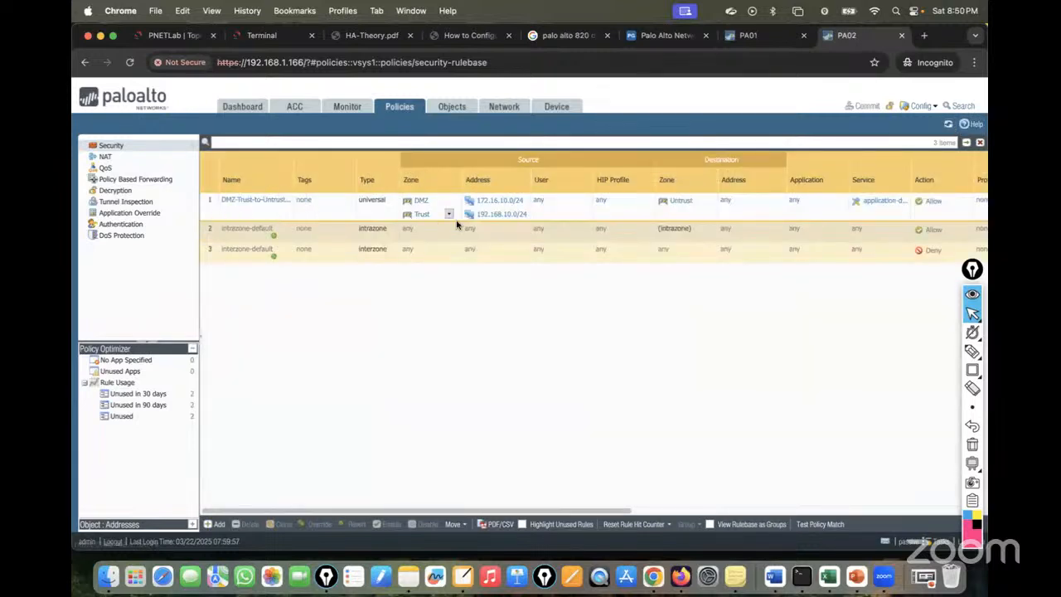
{"action": "left_click", "coordinate": [124, 157]}
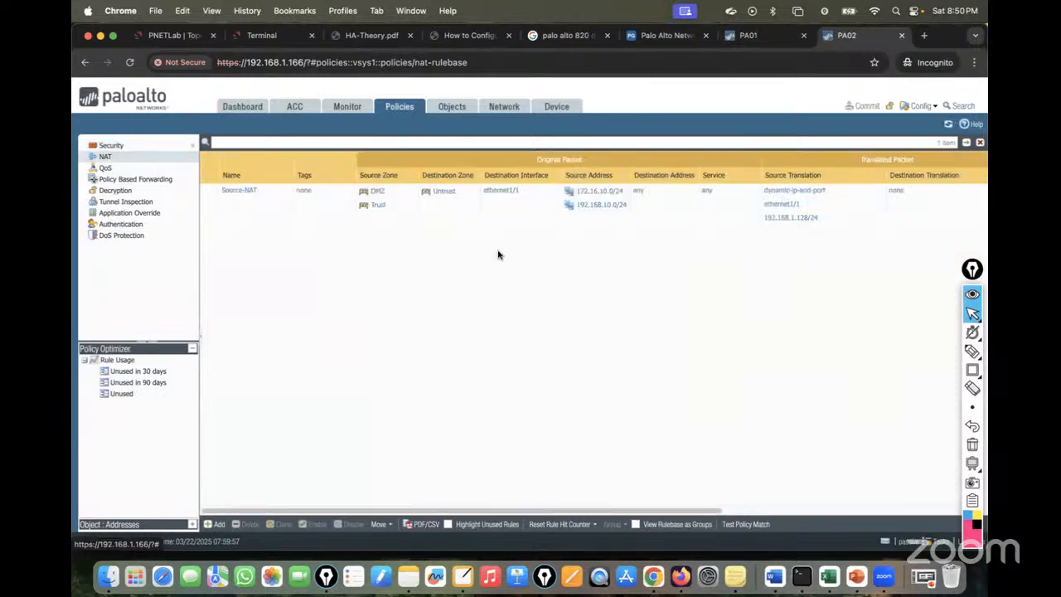
{"action": "left_click", "coordinate": [514, 107]}
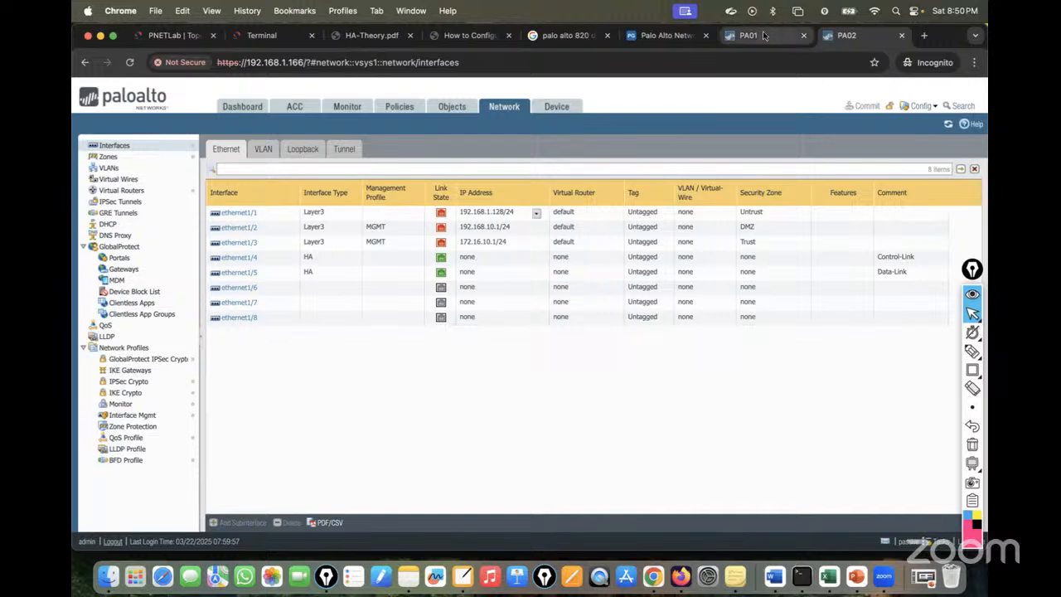
{"action": "left_click", "coordinate": [738, 36]}
{"action": "left_click", "coordinate": [509, 108]}
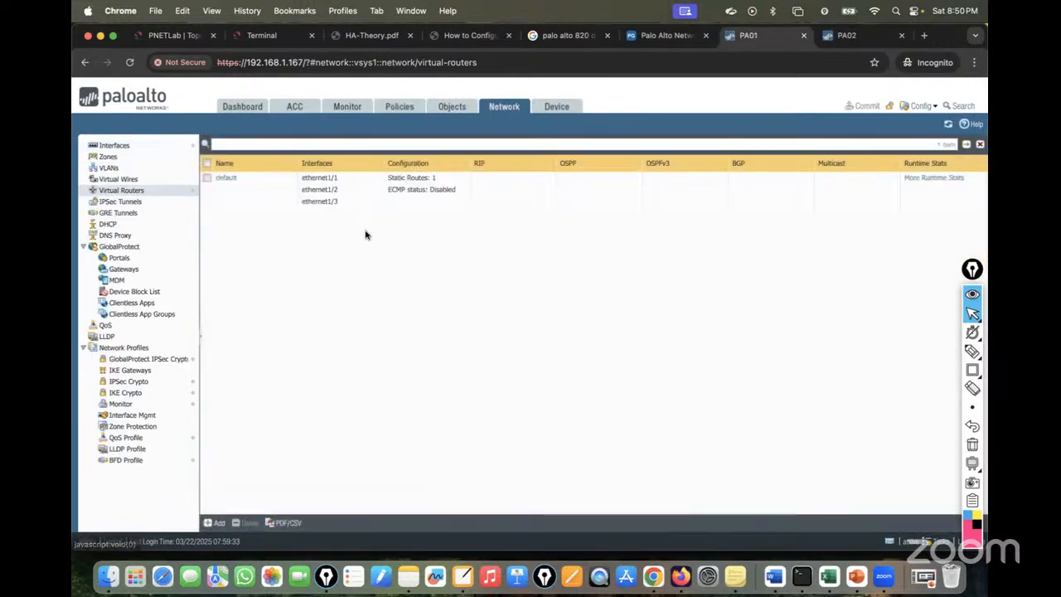
{"action": "left_click", "coordinate": [166, 148]}
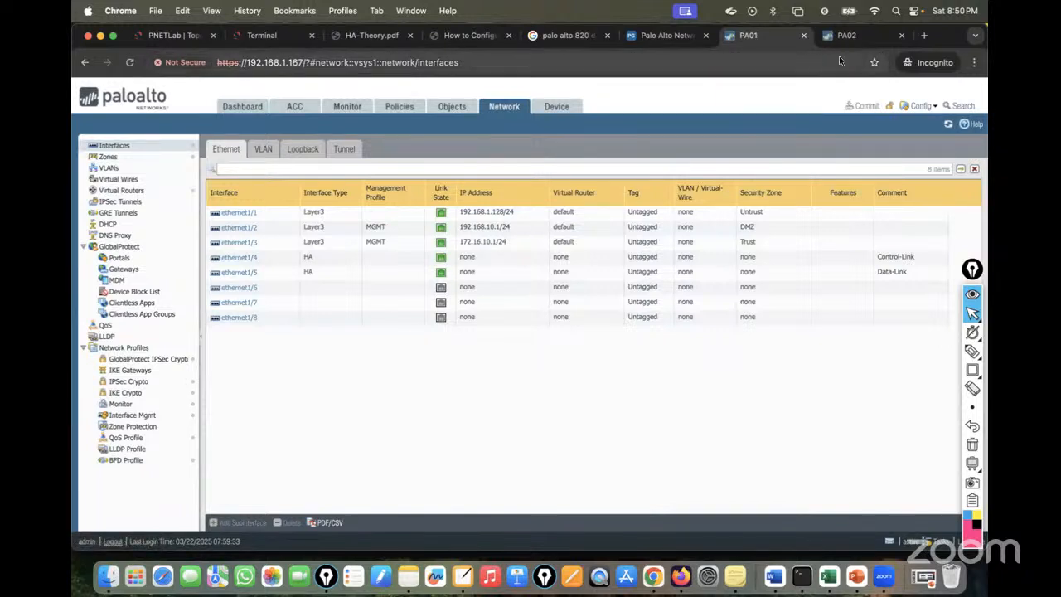
{"action": "left_click", "coordinate": [846, 37]}
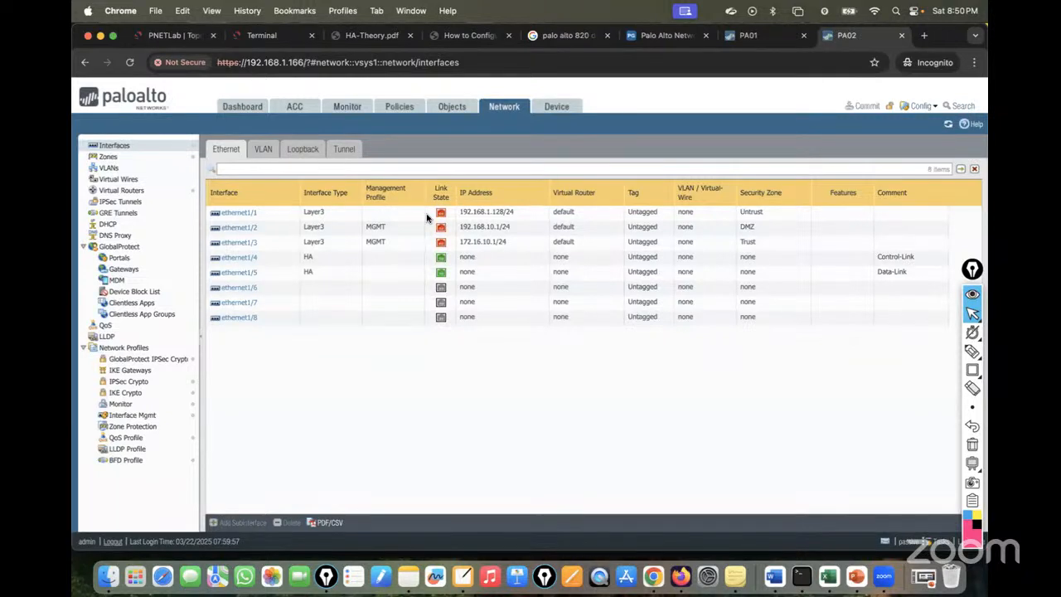
{"action": "left_click", "coordinate": [758, 35]}
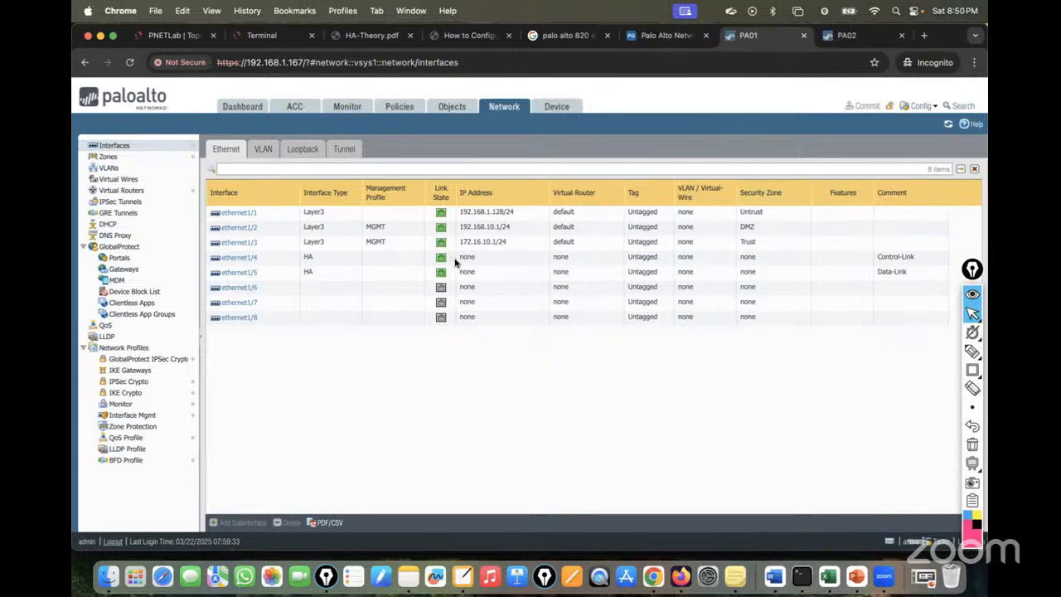
{"action": "left_click", "coordinate": [152, 39]}
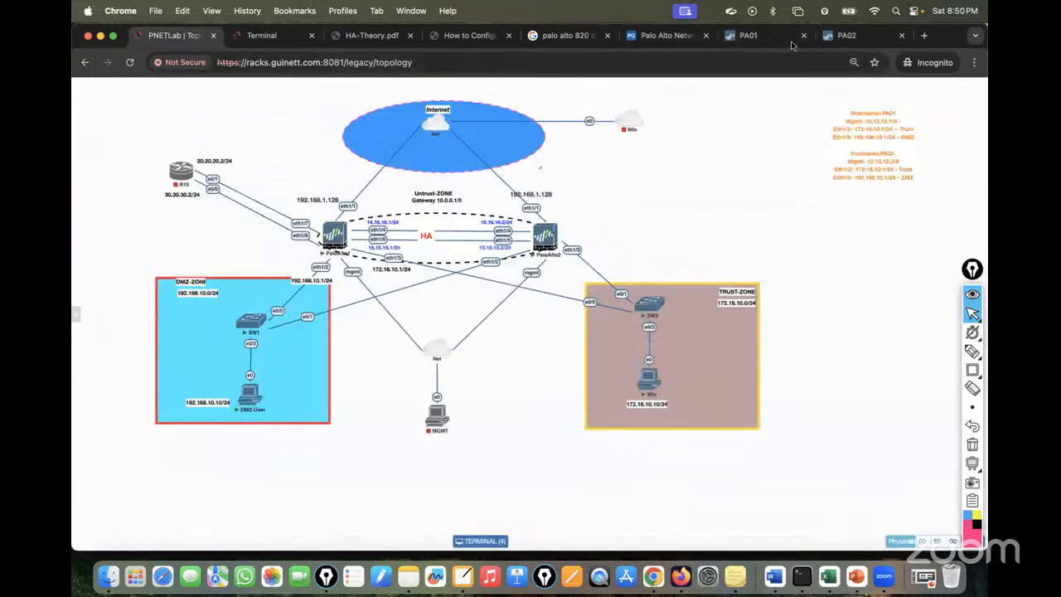
{"action": "left_click", "coordinate": [862, 35]}
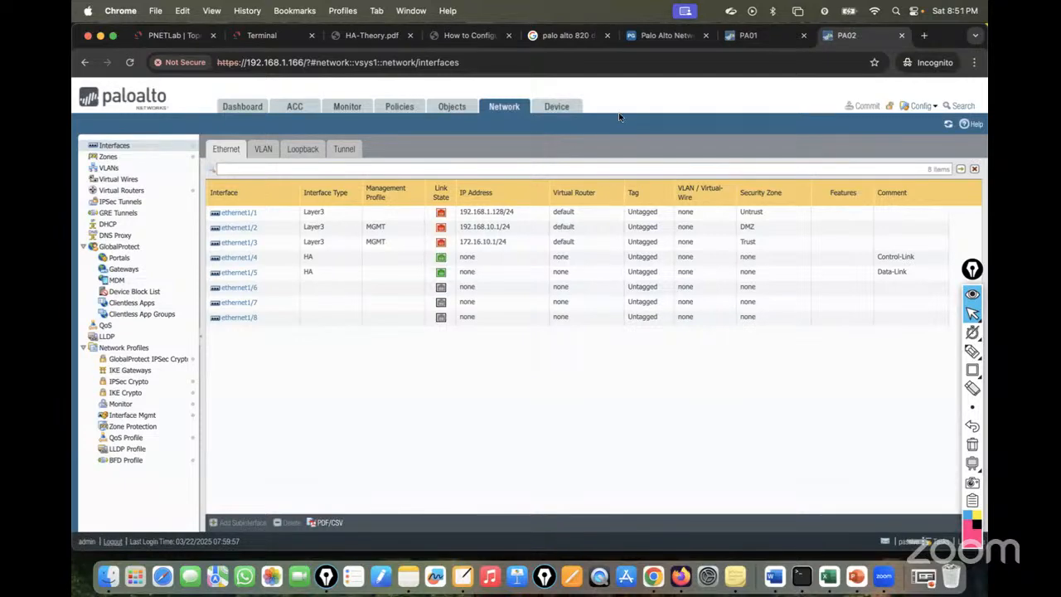
Compare the shutdown passive link state in PA01's and PA02's High Availability settings.
{"action": "left_click", "coordinate": [558, 111]}
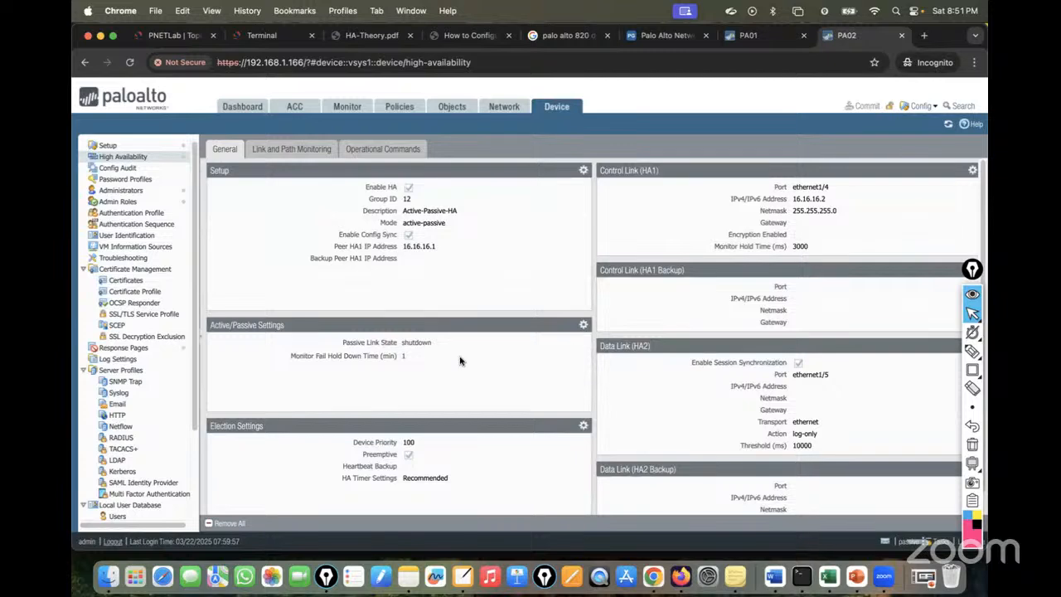
{"action": "left_click", "coordinate": [771, 38]}
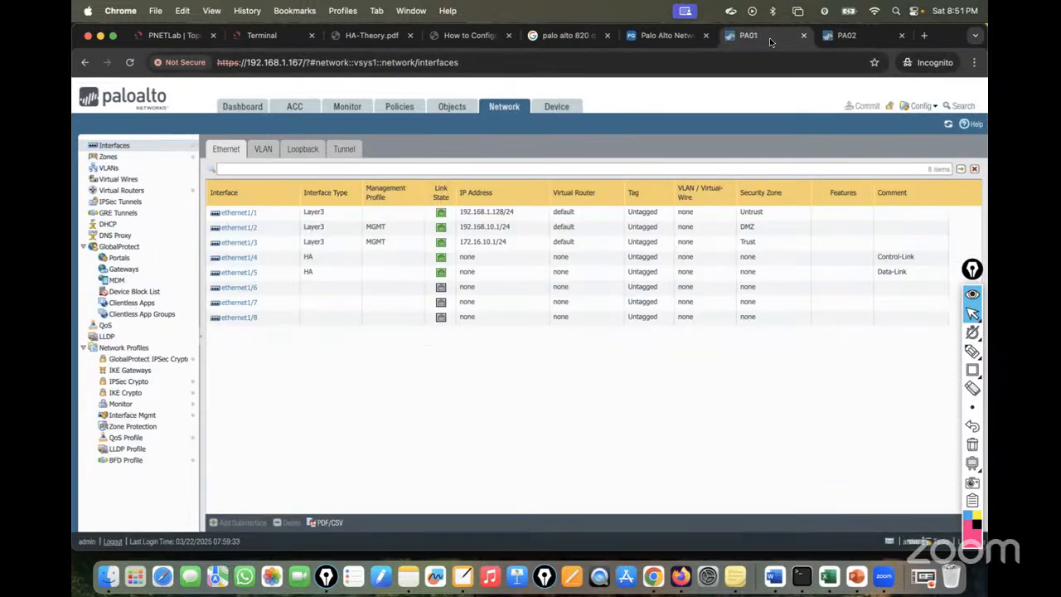
{"action": "left_click", "coordinate": [572, 108]}
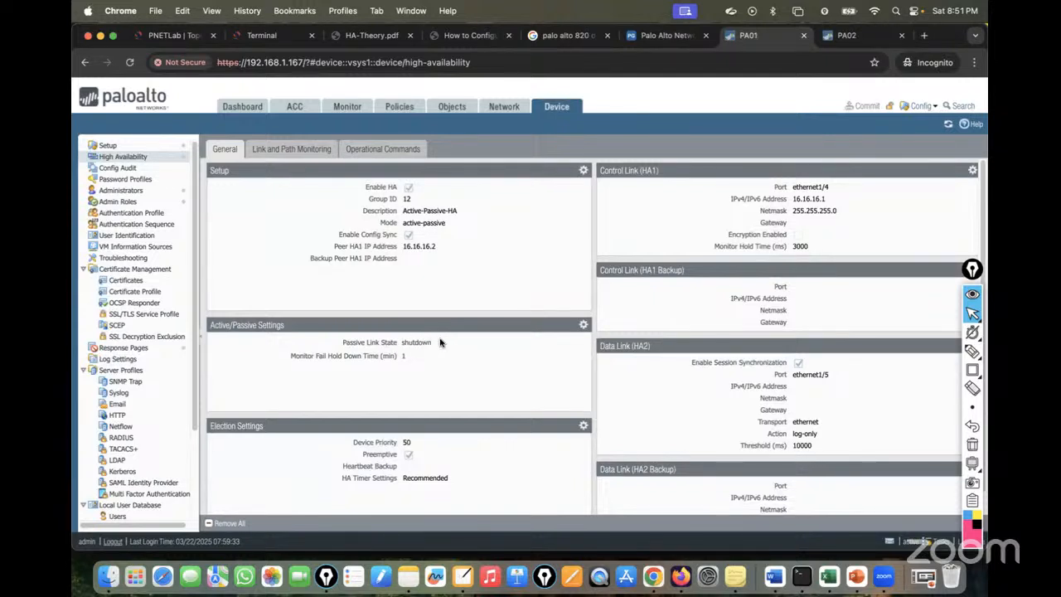
{"action": "left_click_drag", "start_coordinate": [443, 343], "coordinate": [335, 345]}
{"action": "left_click_drag", "start_coordinate": [453, 360], "coordinate": [375, 345]}
{"action": "left_click", "coordinate": [479, 355]}
{"action": "left_click_drag", "start_coordinate": [464, 349], "coordinate": [344, 342]}
{"action": "left_click", "coordinate": [874, 37]}
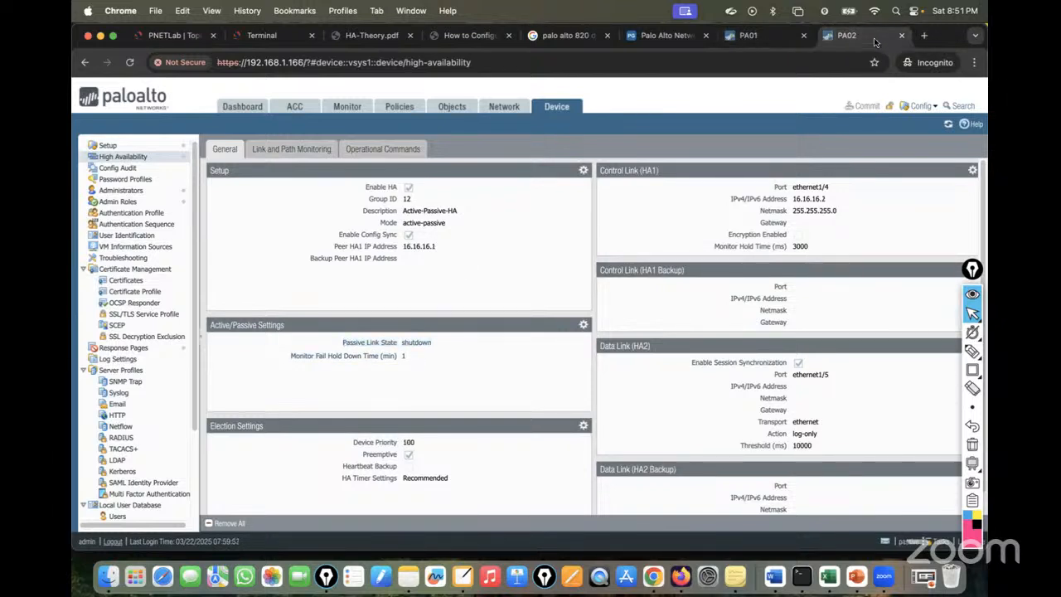
{"action": "left_click_drag", "start_coordinate": [453, 356], "coordinate": [351, 347]}
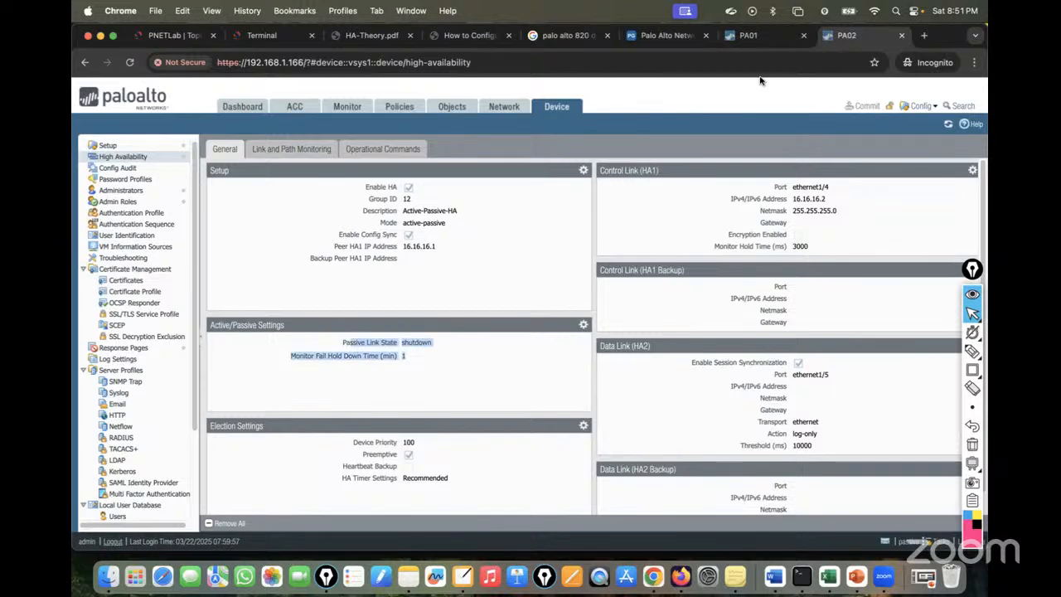
Compare PA01's and PA02's interface lists, then return to PA02's High Availability settings.
{"action": "left_click", "coordinate": [750, 37]}
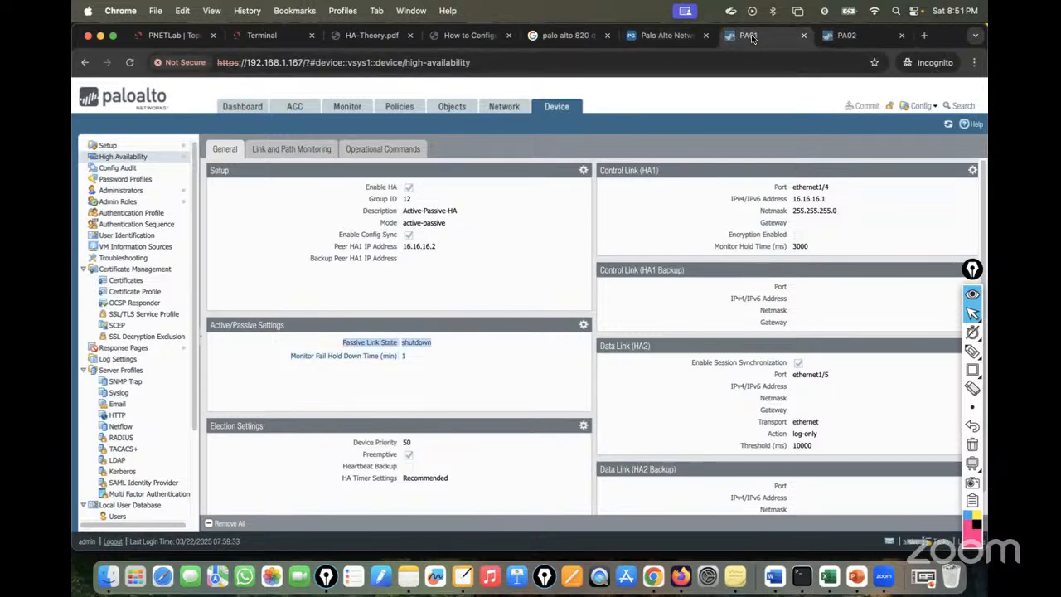
{"action": "left_click", "coordinate": [504, 106]}
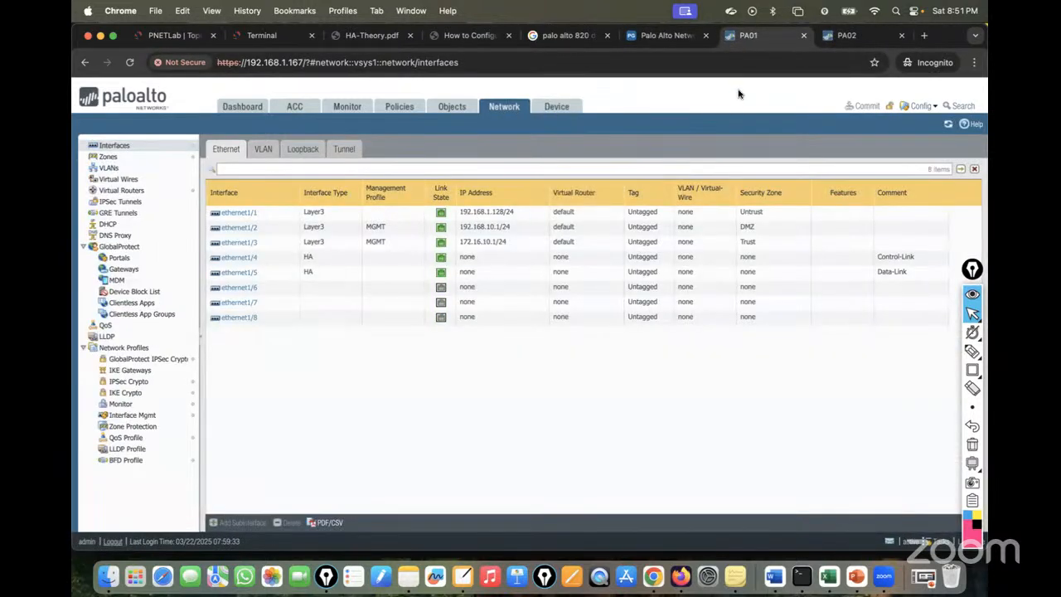
{"action": "left_click", "coordinate": [848, 36]}
{"action": "left_click", "coordinate": [499, 113]}
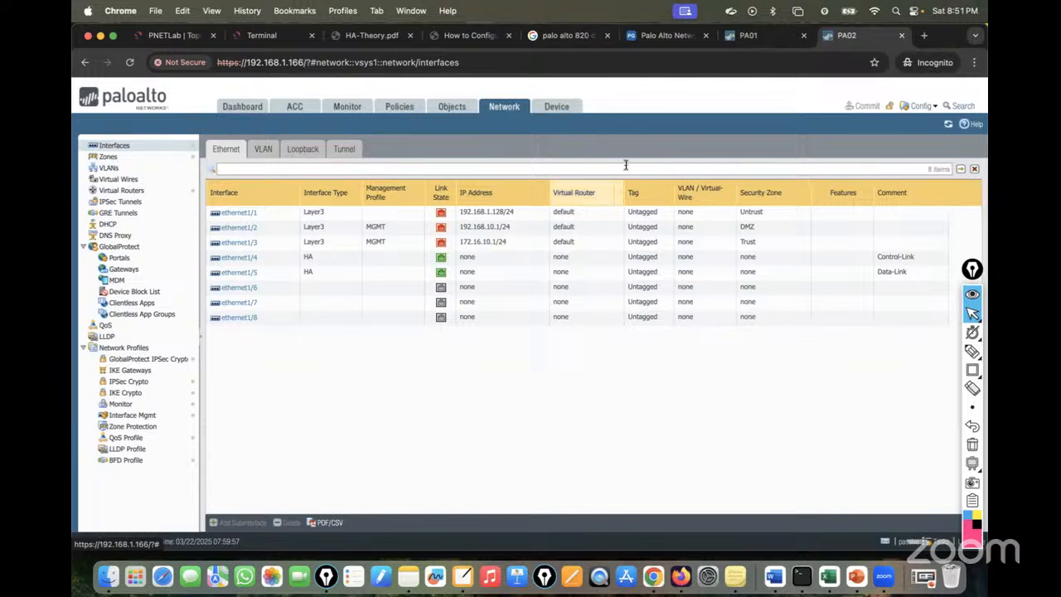
{"action": "left_click", "coordinate": [754, 36]}
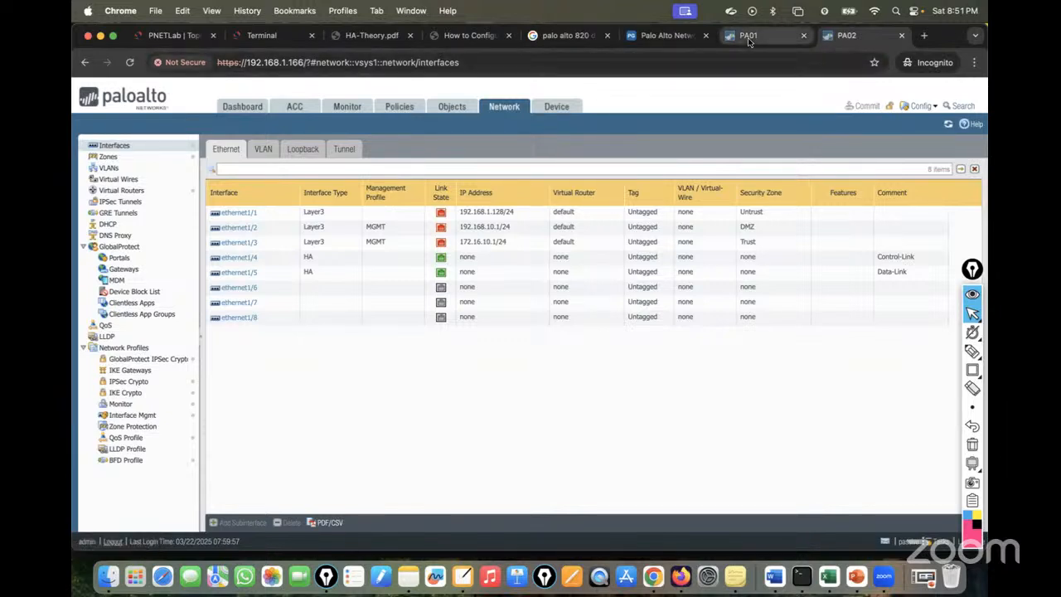
{"action": "left_click", "coordinate": [857, 40]}
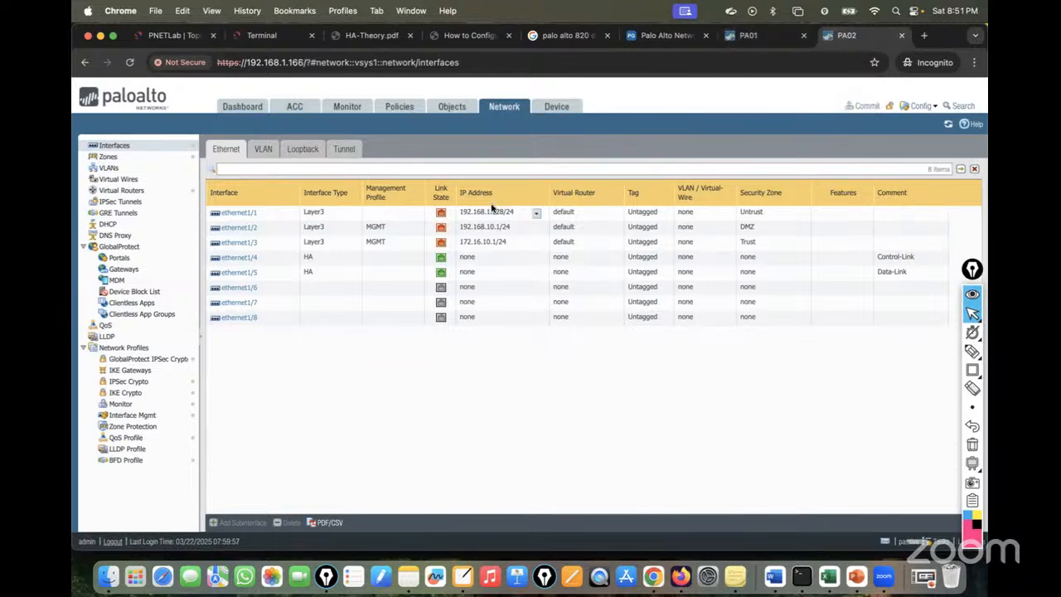
{"action": "left_click", "coordinate": [554, 108]}
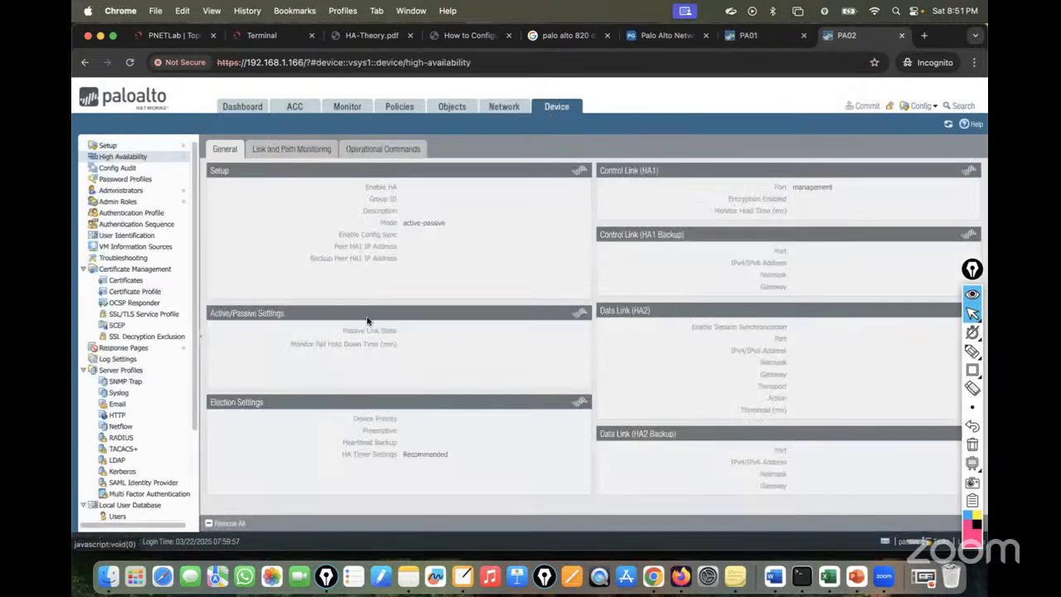
Set PA02's passive link state to Auto and commit the change.
{"action": "left_click", "coordinate": [583, 324]}
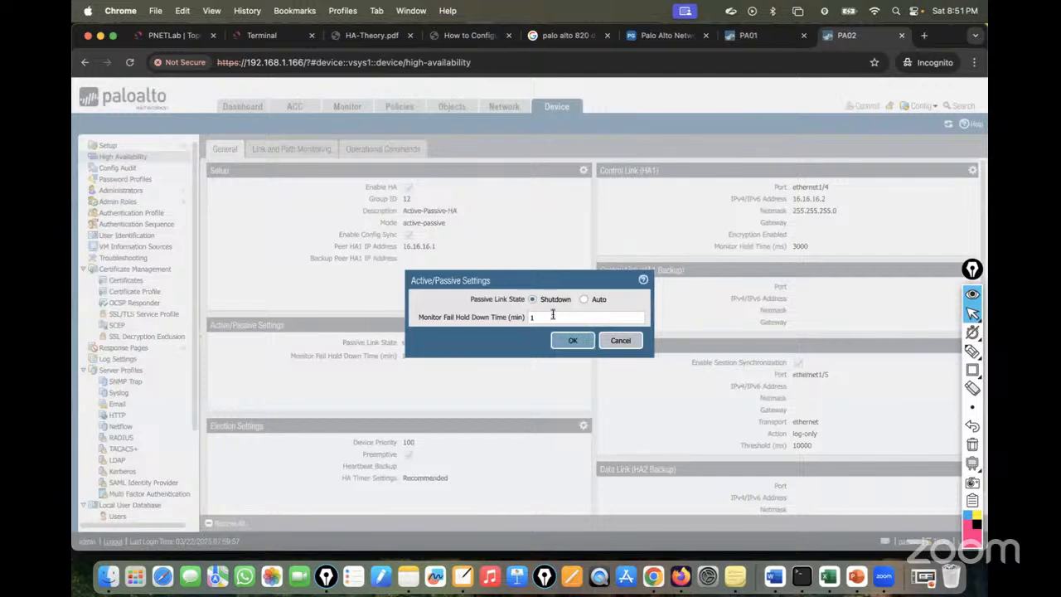
{"action": "left_click", "coordinate": [584, 300]}
{"action": "left_click", "coordinate": [572, 341]}
{"action": "left_click", "coordinate": [862, 105]}
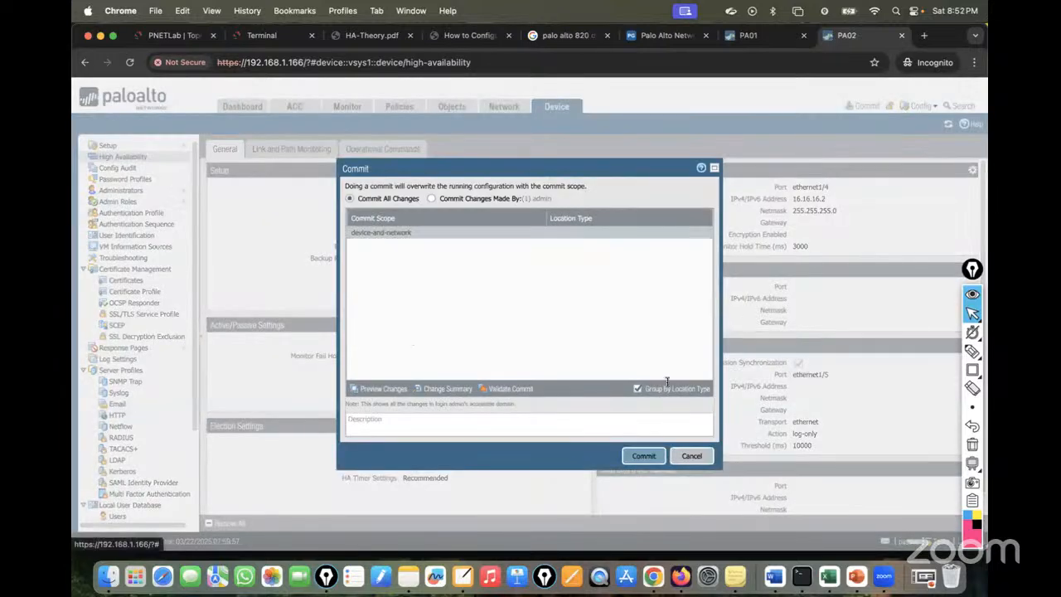
{"action": "left_click", "coordinate": [644, 456]}
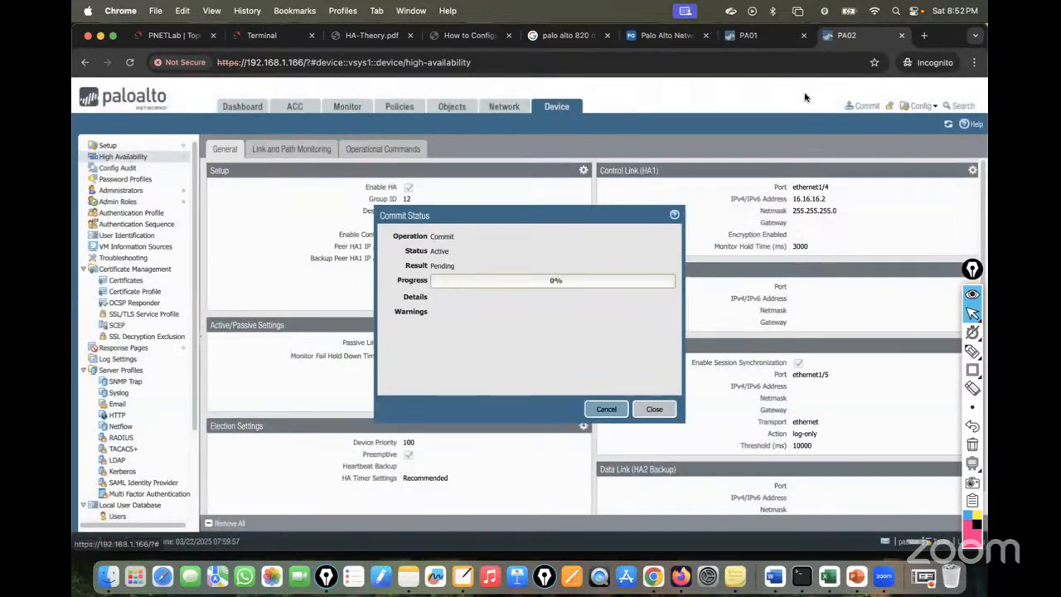
Set PA01's passive link state to Auto in its Active/Passive Settings.
{"action": "left_click", "coordinate": [771, 39]}
{"action": "left_click", "coordinate": [556, 109]}
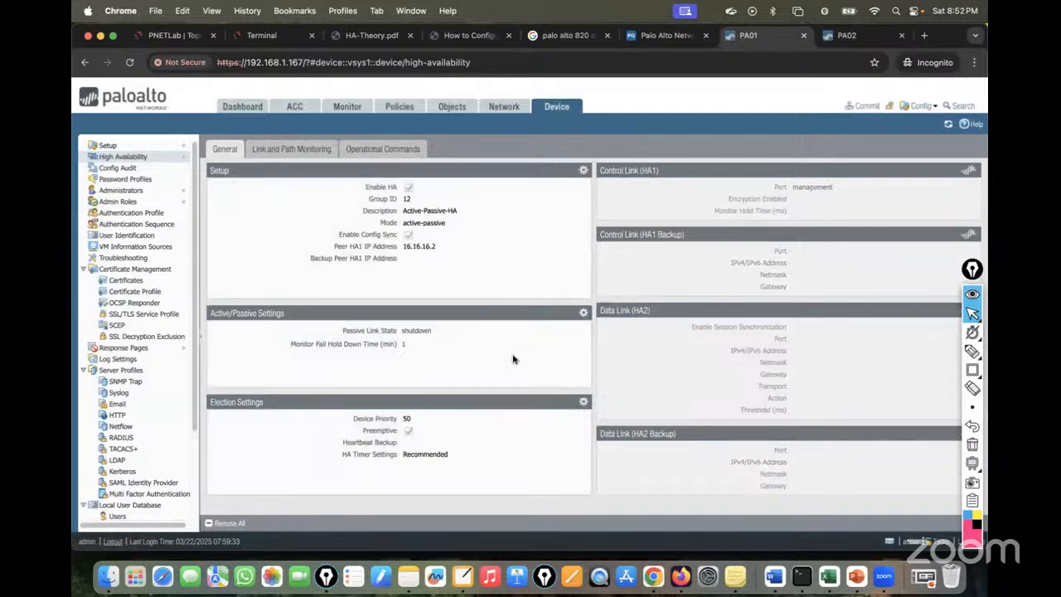
{"action": "left_click", "coordinate": [583, 325]}
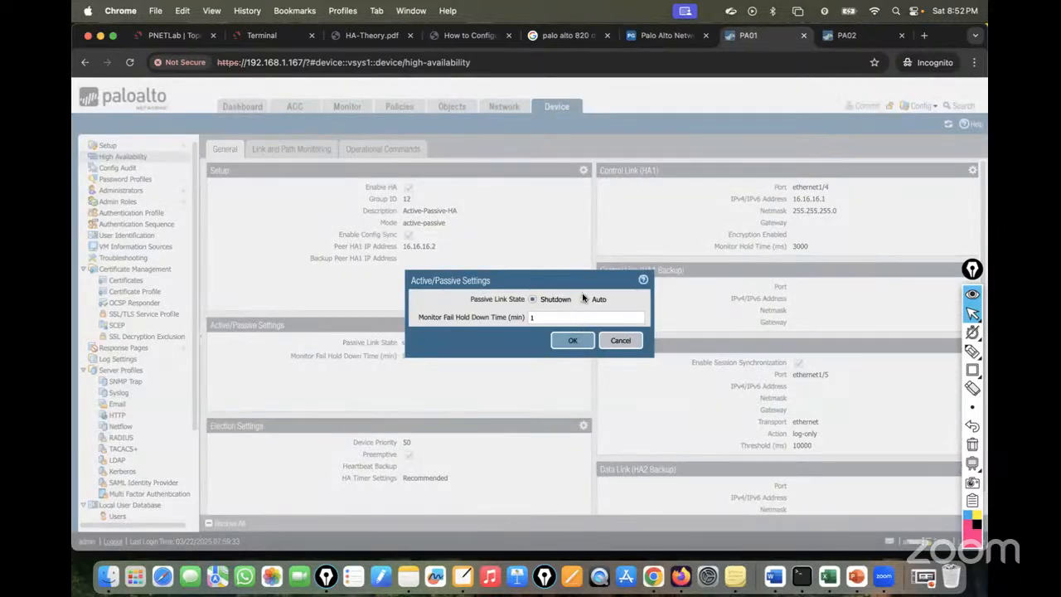
{"action": "left_click", "coordinate": [583, 299]}
{"action": "left_click", "coordinate": [571, 342]}
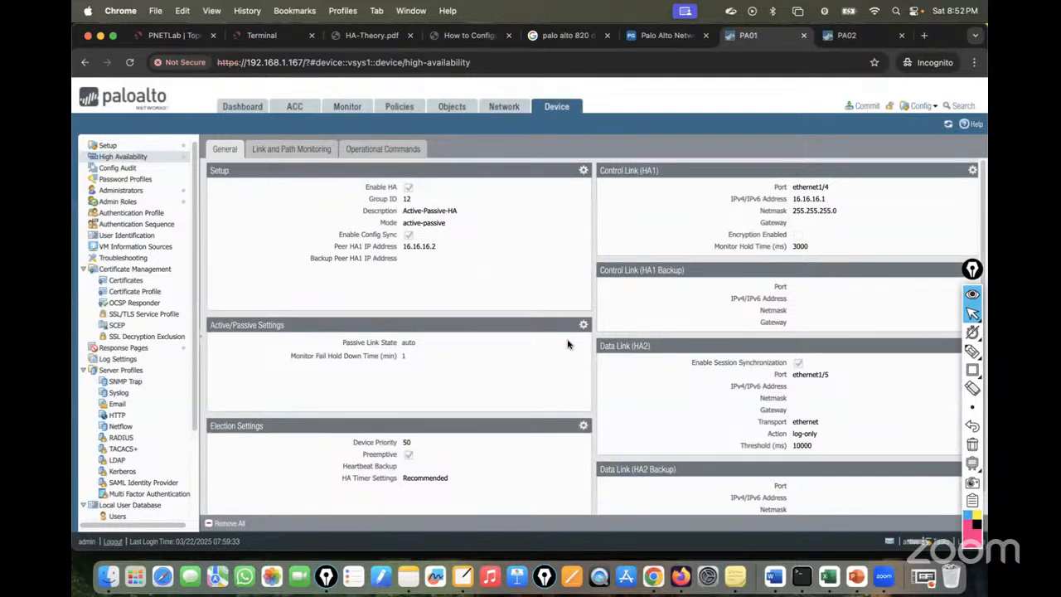
Commit PA01's configuration and confirm PA02's commit succeeded with its interfaces listed.
{"action": "left_click", "coordinate": [867, 106]}
{"action": "left_click", "coordinate": [640, 457]}
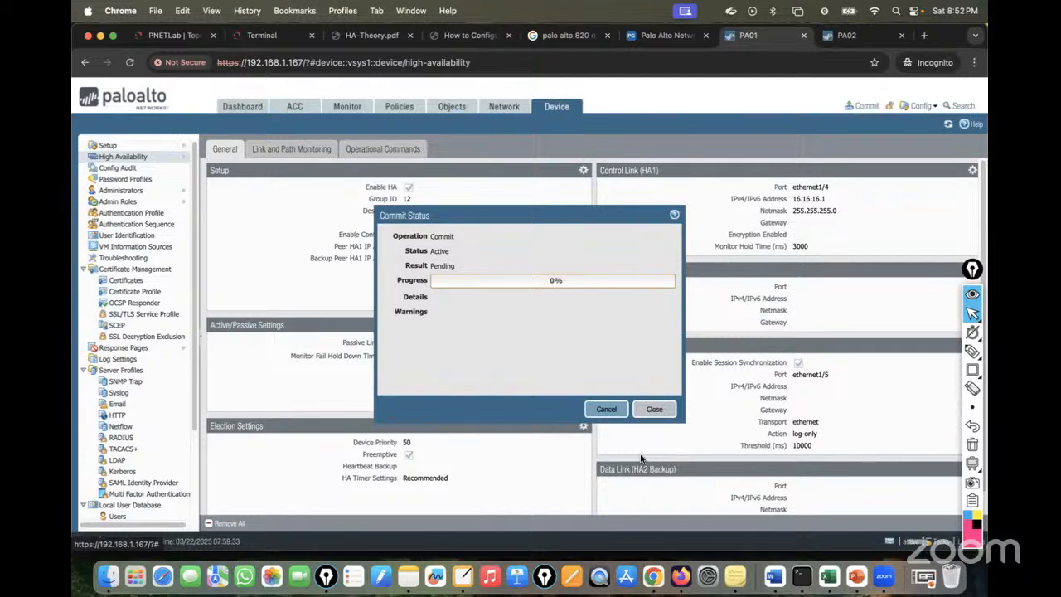
{"action": "left_click", "coordinate": [848, 38]}
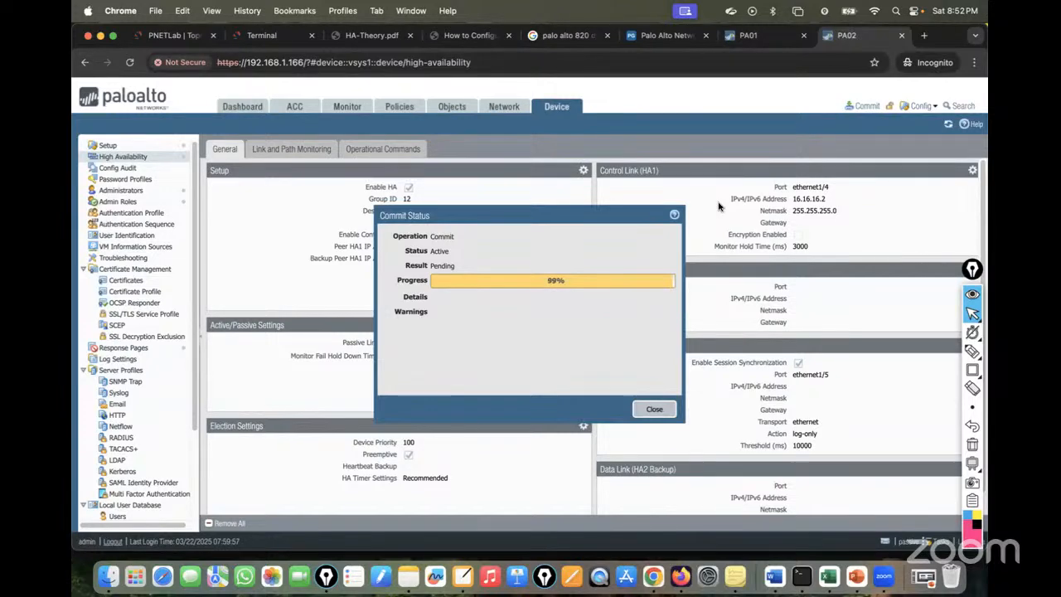
{"action": "left_click", "coordinate": [502, 107]}
{"action": "left_click_drag", "start_coordinate": [468, 213], "coordinate": [606, 276]}
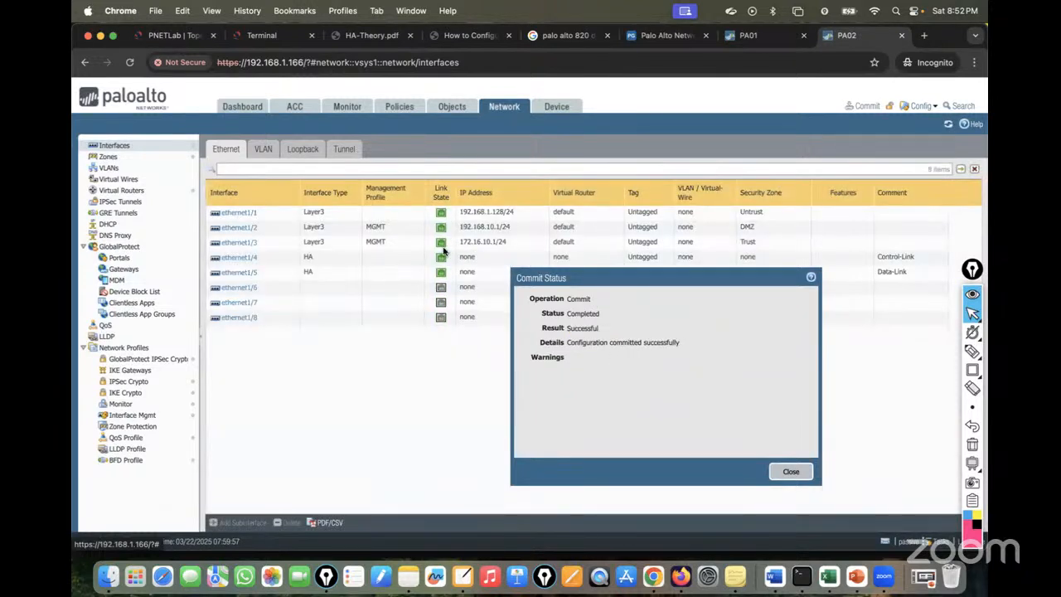
{"action": "left_click", "coordinate": [791, 472]}
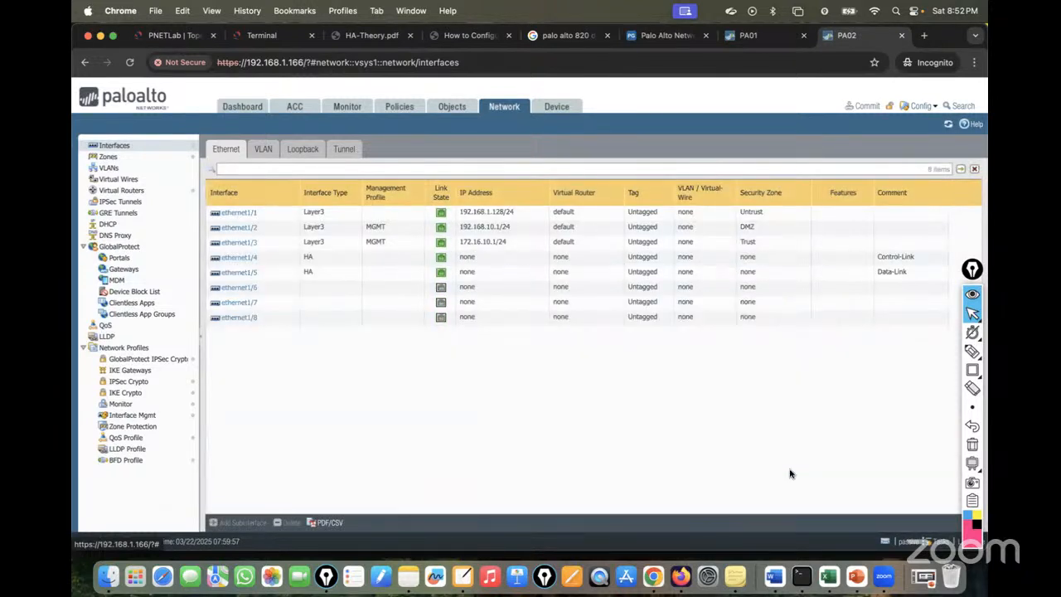
Confirm PA01's commit succeeded and verify ethernet1/1–1/3 links are up on both firewalls.
{"action": "left_click", "coordinate": [757, 39]}
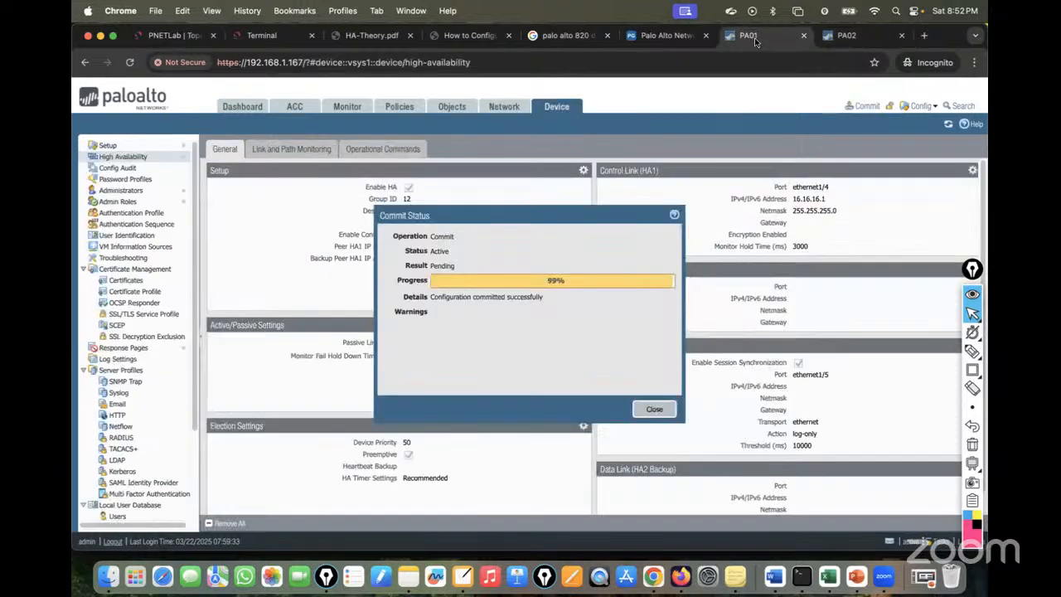
{"action": "left_click", "coordinate": [506, 107]}
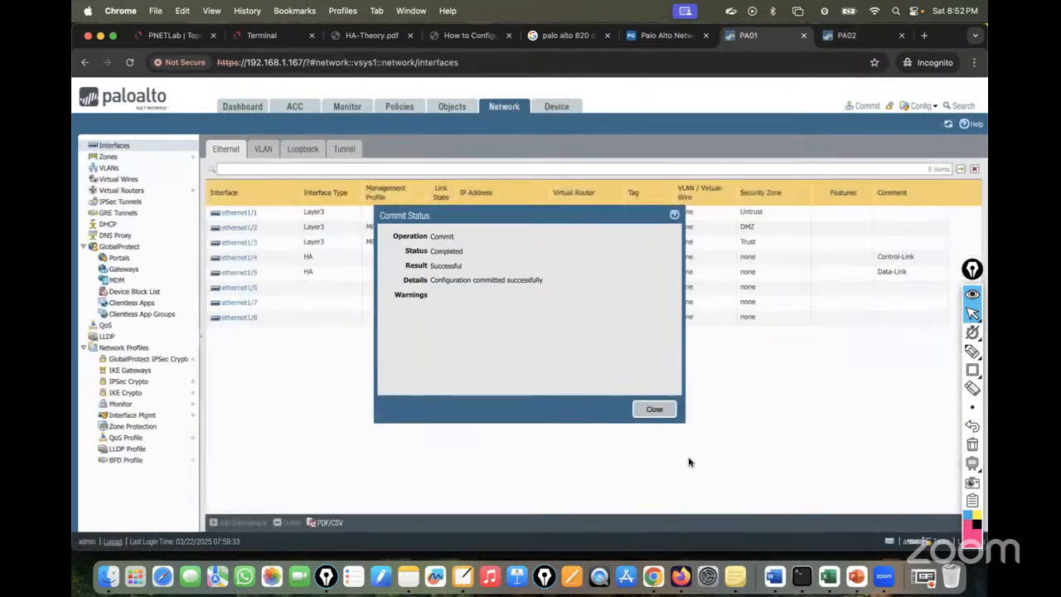
{"action": "left_click", "coordinate": [654, 409]}
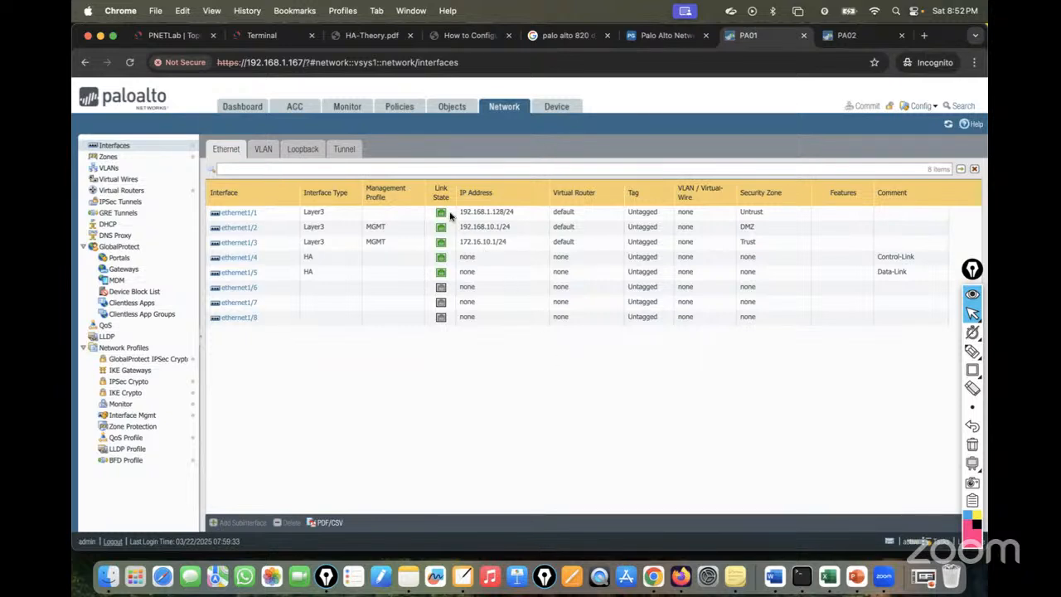
{"action": "left_click", "coordinate": [846, 35]}
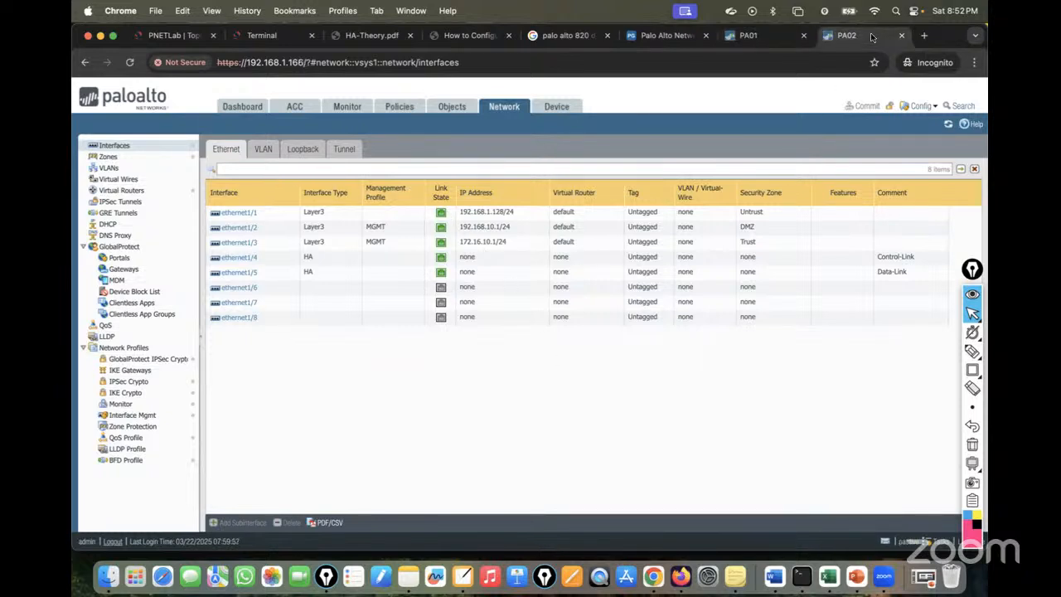
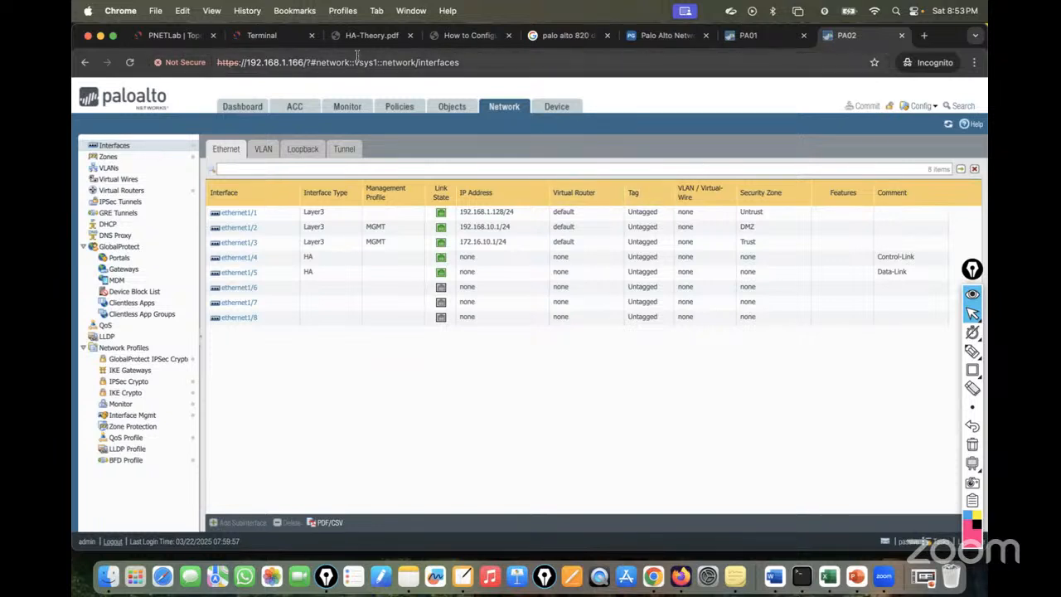
Leave PA02's Network > Interfaces page for the PNETLab lab topology tab.
{"action": "left_click", "coordinate": [174, 35]}
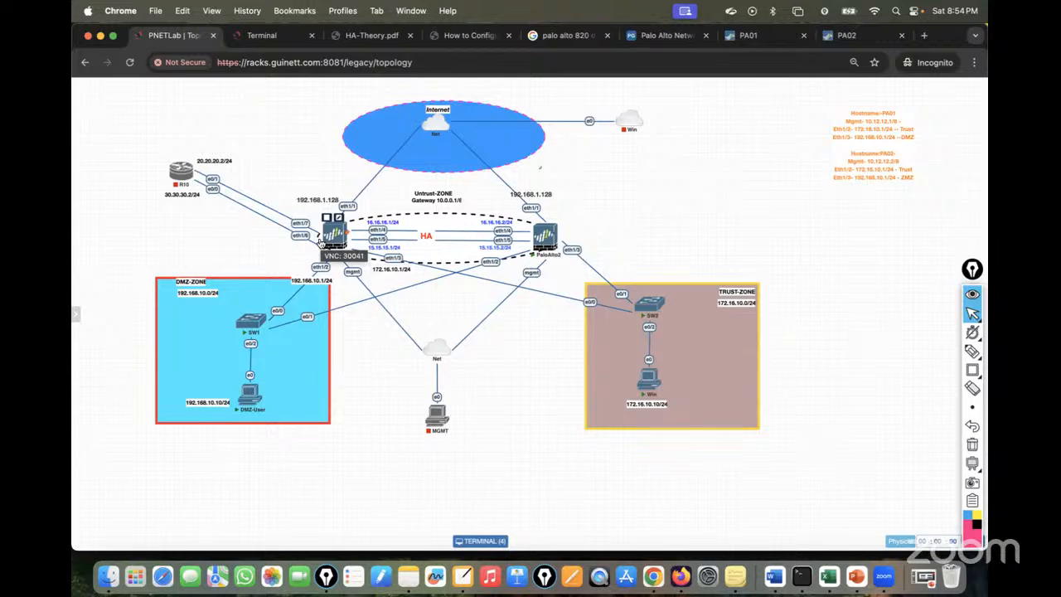
Start continuous 'ping 1.1.1.1 -t' on both the DMZ-User and Win clients.
{"action": "left_click", "coordinate": [258, 36]}
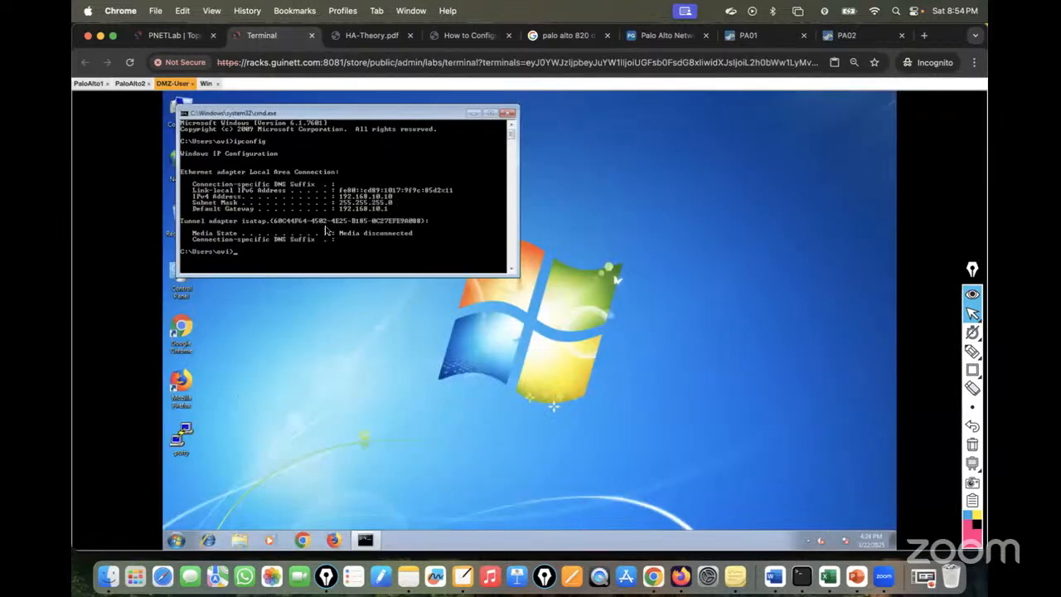
{"action": "type", "text": "ping 1.1.1.1 -t"}
{"action": "key", "text": "Return"}
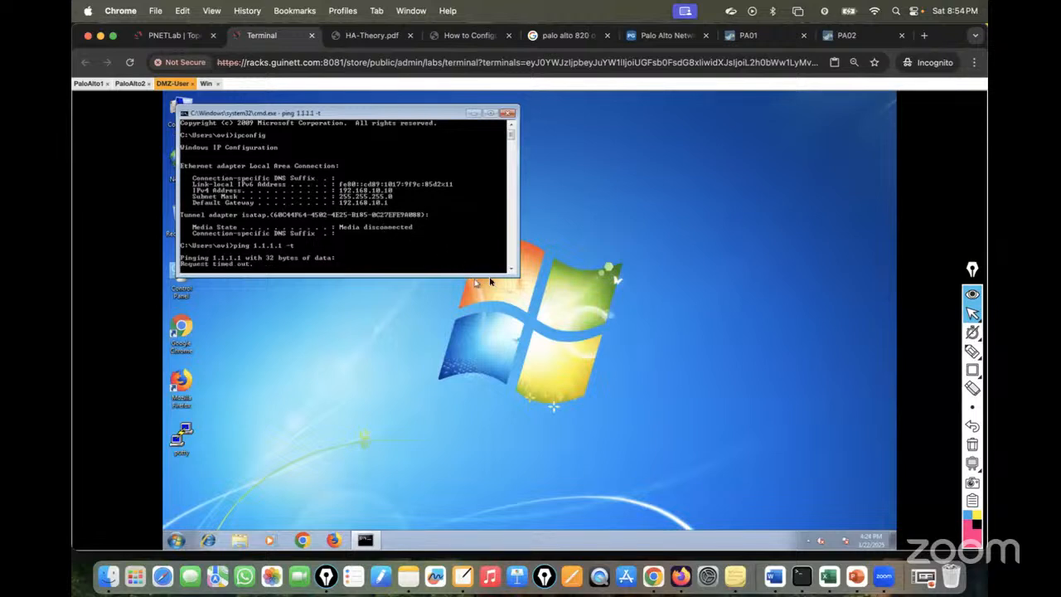
{"action": "left_click_drag", "start_coordinate": [520, 282], "coordinate": [520, 350]}
{"action": "left_click", "coordinate": [206, 83]}
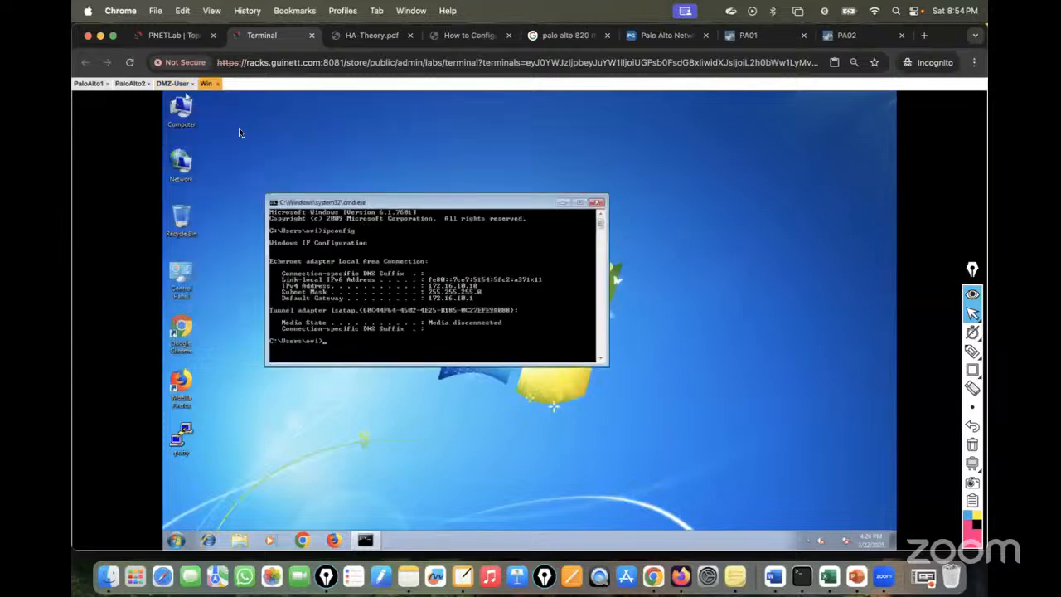
{"action": "type", "text": "ping 1.1.1.1 -t"}
{"action": "key", "text": "Return"}
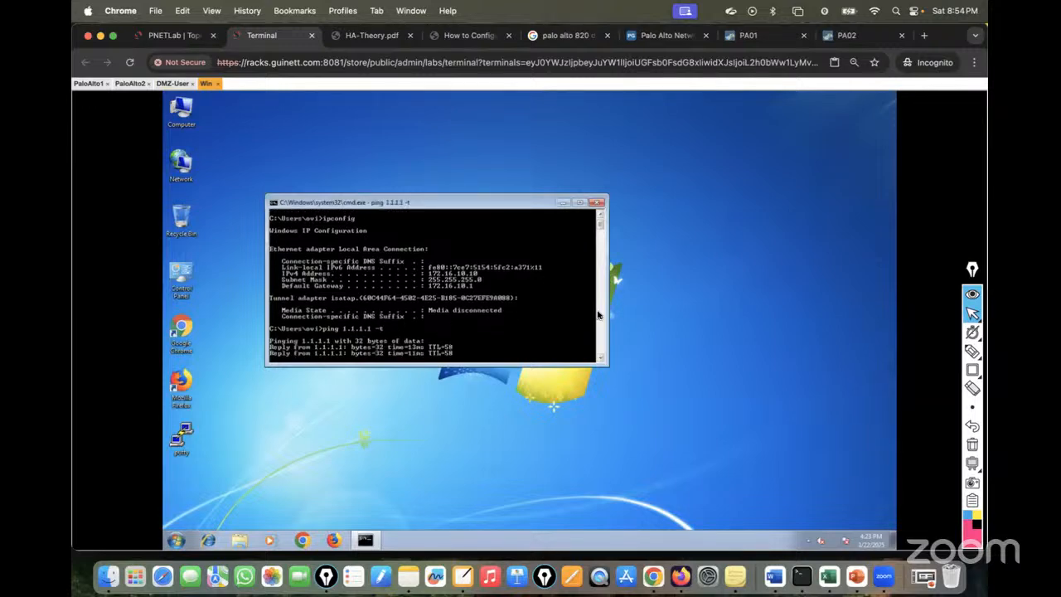
Check PA01's Monitor > Session Browser for the ping sessions.
{"action": "left_click", "coordinate": [749, 38]}
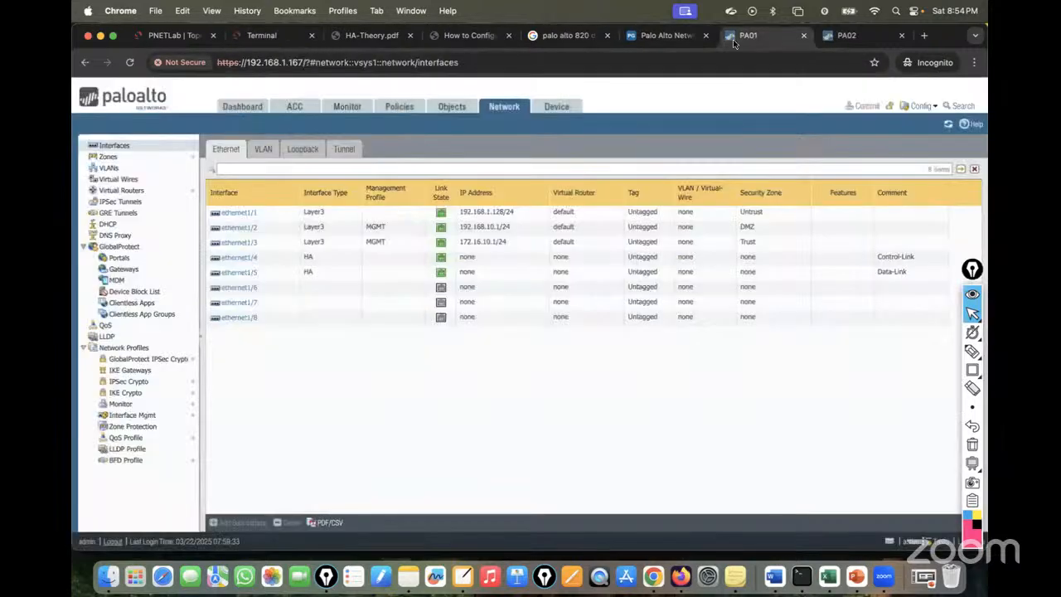
{"action": "left_click", "coordinate": [347, 109]}
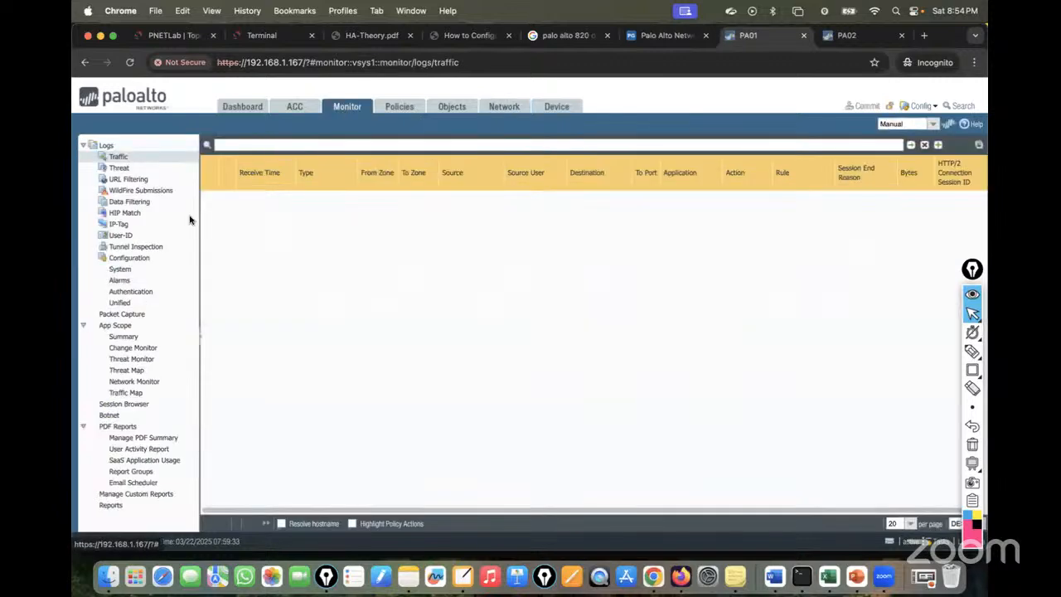
{"action": "left_click", "coordinate": [136, 404]}
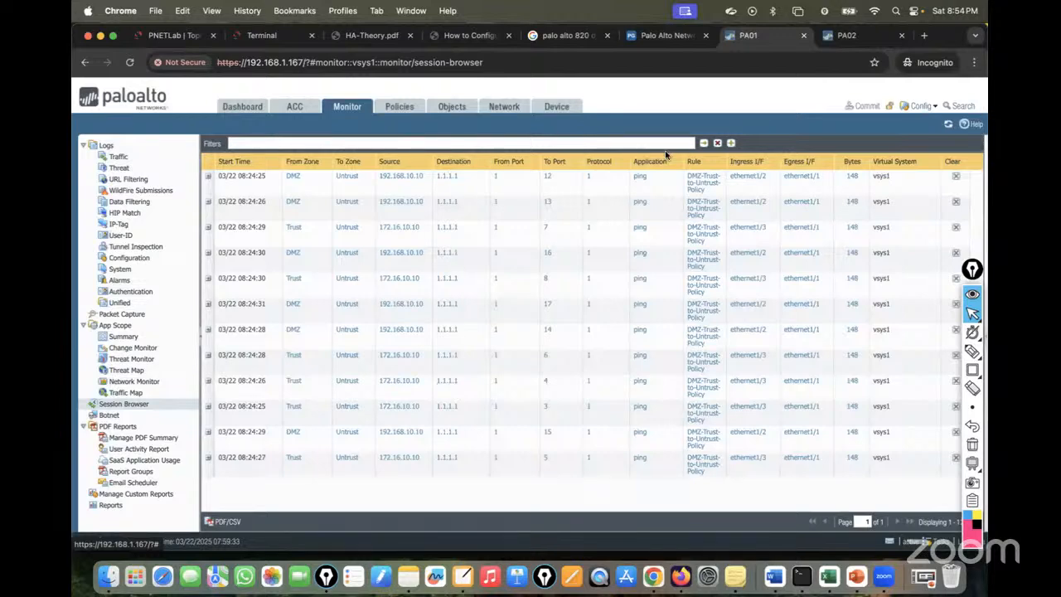
Switch the Win client to a continuous ping to 8.8.8.8 and recheck PA01's sessions.
{"action": "left_click", "coordinate": [260, 36]}
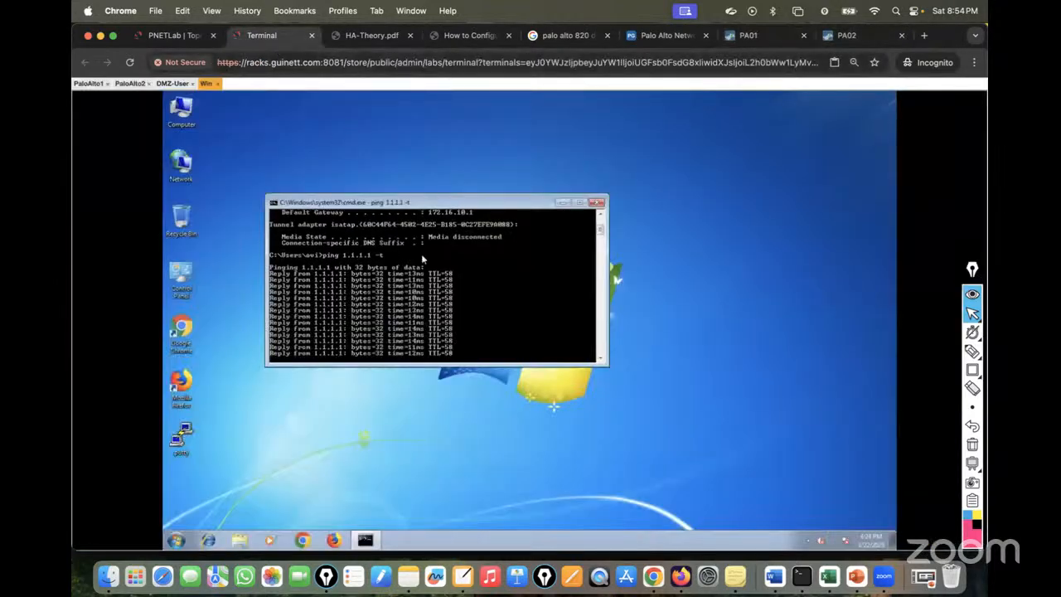
{"action": "key", "text": "ctrl+c"}
{"action": "key", "text": "Up"}
{"action": "key", "text": "BackSpace"}
{"action": "key", "text": "BackSpace"}
{"action": "key", "text": "BackSpace"}
{"action": "key", "text": "BackSpace"}
{"action": "key", "text": "BackSpace"}
{"action": "key", "text": "BackSpace"}
{"action": "key", "text": "BackSpace"}
{"action": "key", "text": "BackSpace"}
{"action": "key", "text": "BackSpace"}
{"action": "key", "text": "BackSpace"}
{"action": "key", "text": "BackSpace"}
{"action": "type", "text": "8.8.8.8"}
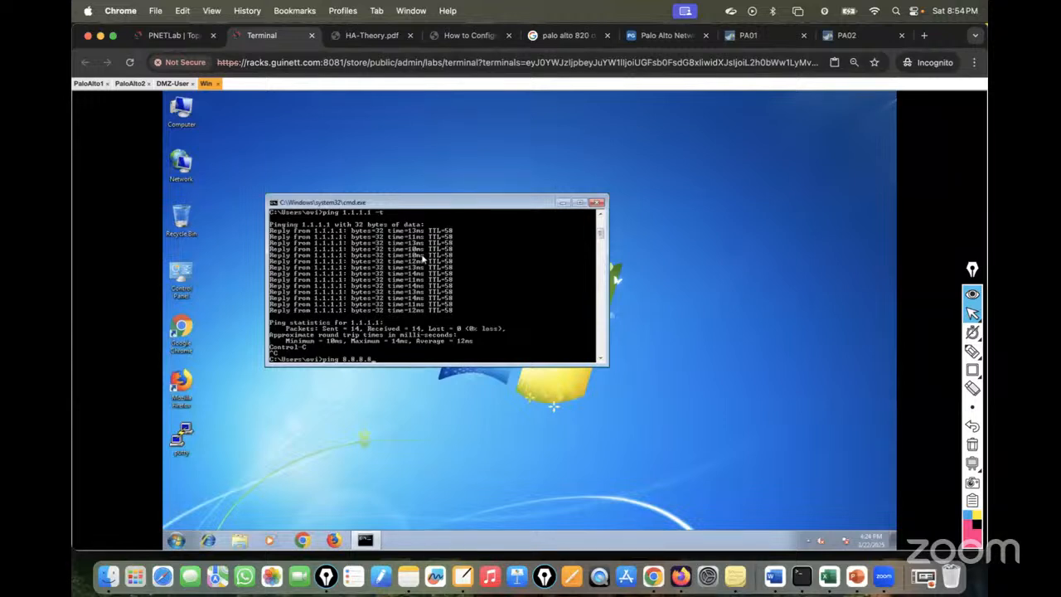
{"action": "type", "text": " -t"}
{"action": "key", "text": "Return"}
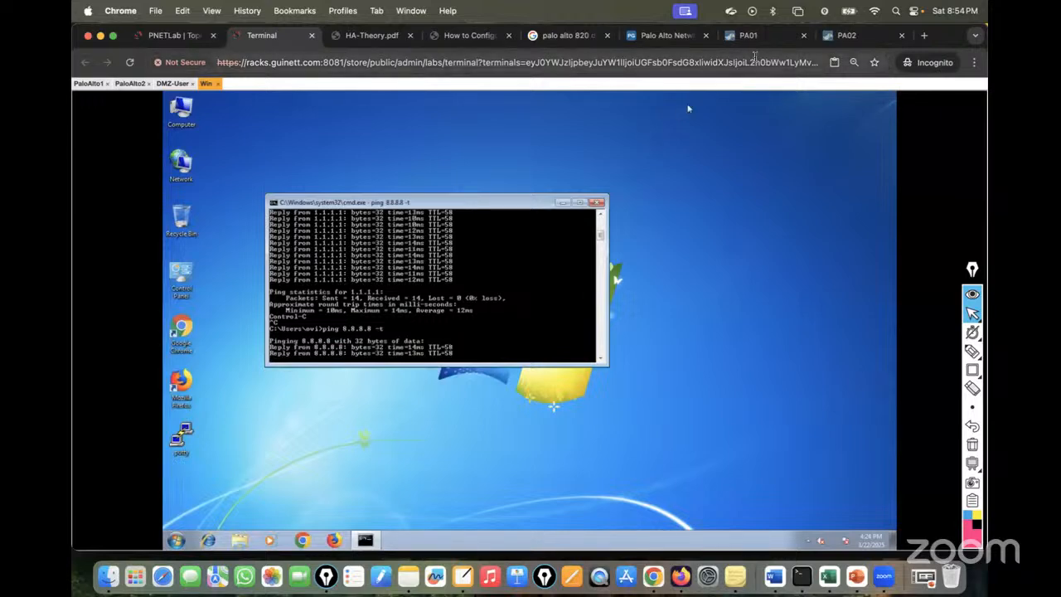
{"action": "left_click", "coordinate": [755, 38]}
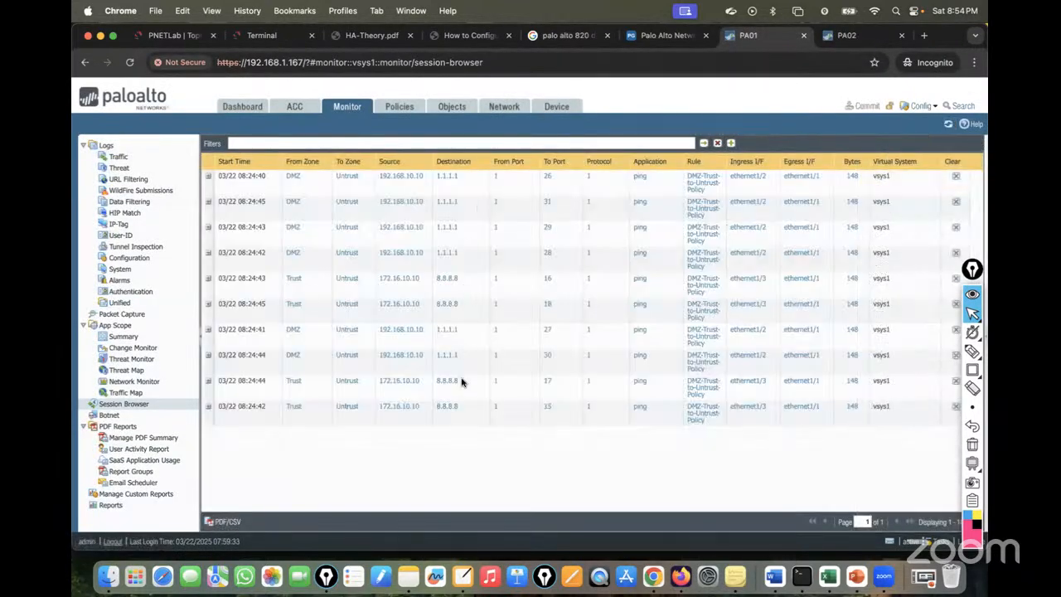
{"action": "left_click", "coordinate": [846, 35]}
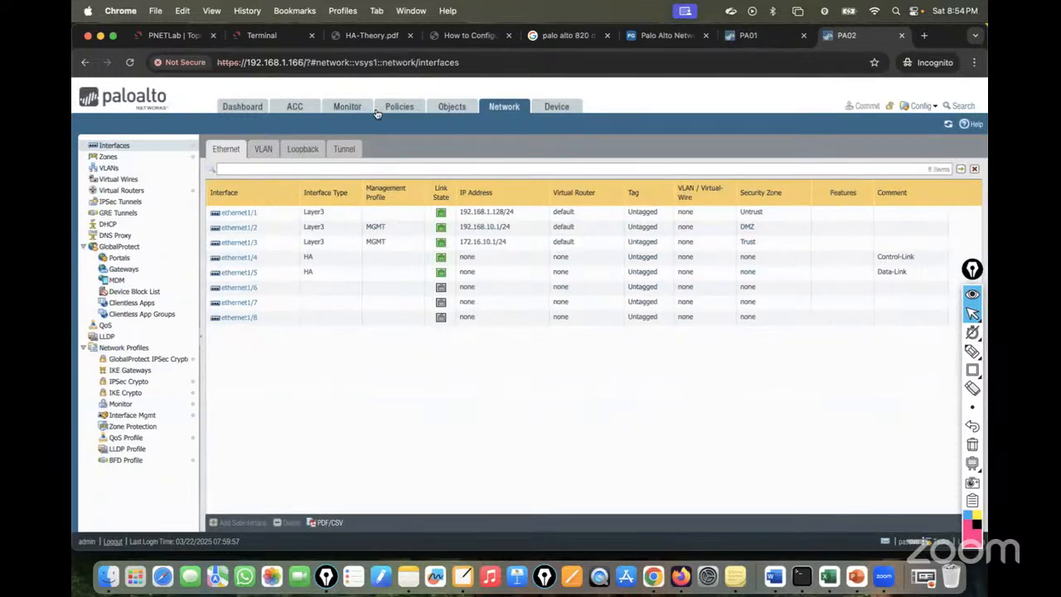
Confirm PA02's Session Browser has no pings, then view PA01's dashboard HA widget.
{"action": "left_click", "coordinate": [346, 108]}
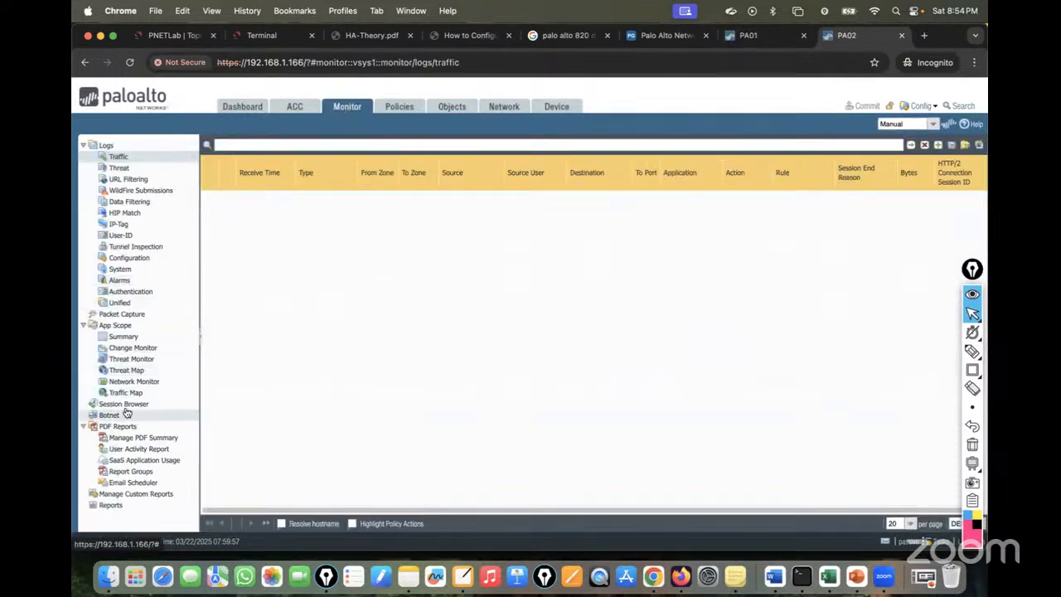
{"action": "left_click", "coordinate": [125, 405]}
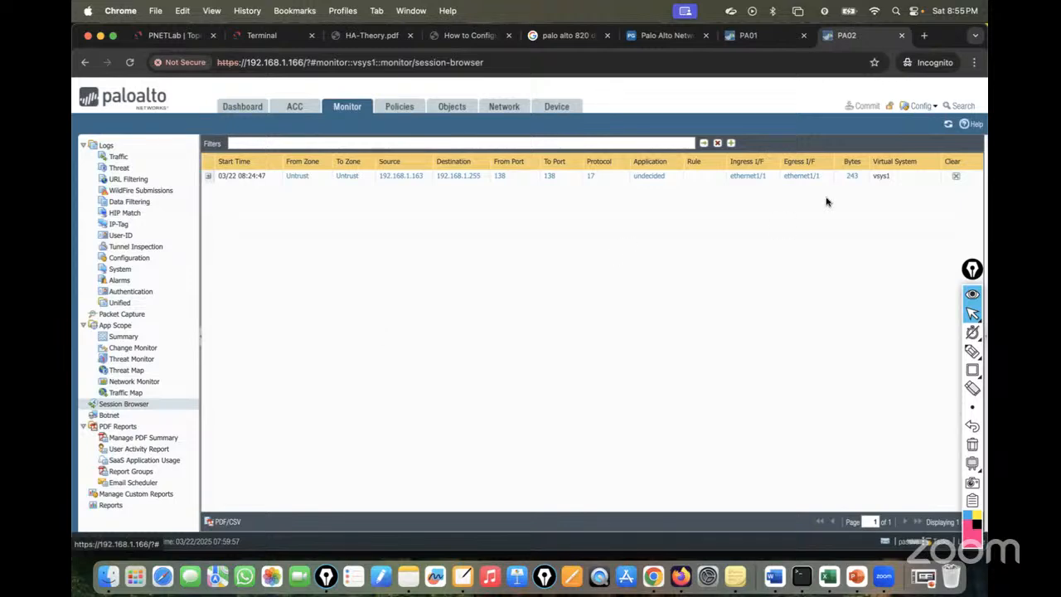
{"action": "left_click", "coordinate": [750, 36]}
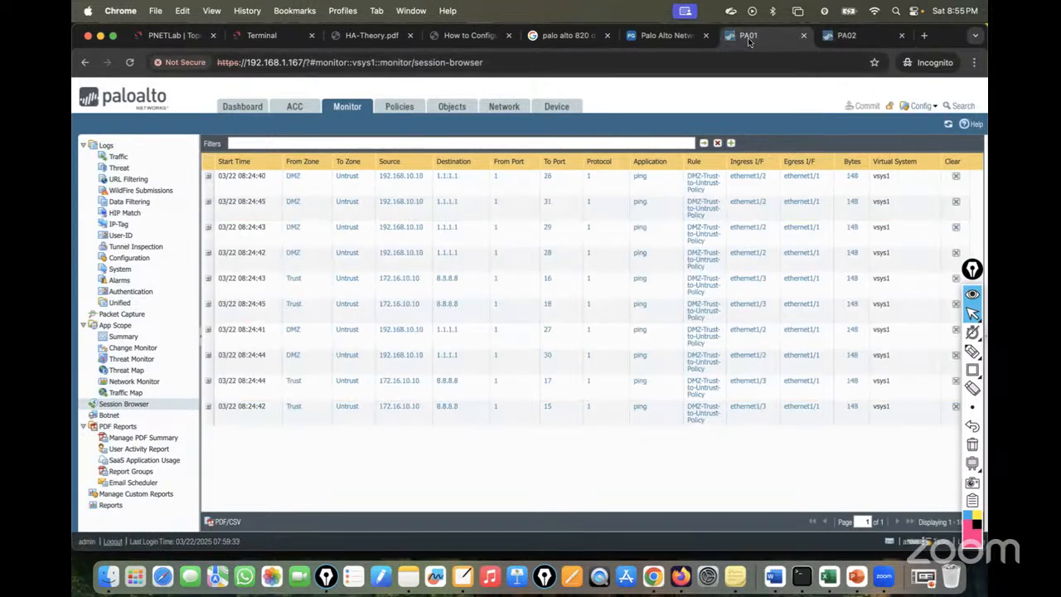
{"action": "left_click", "coordinate": [240, 107]}
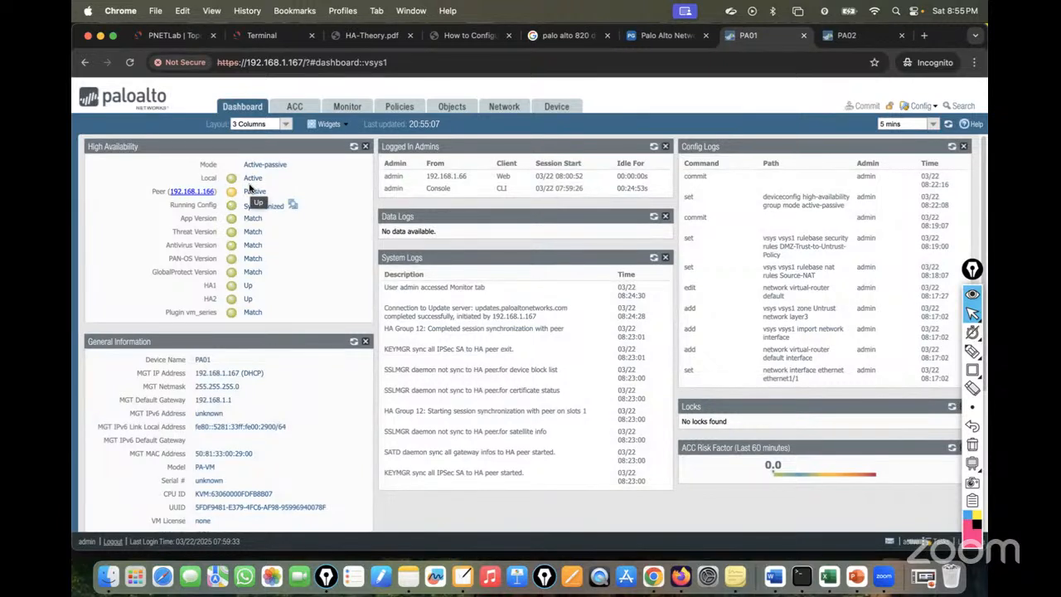
Open PA01's Device > High Availability > Operational Commands, offering Suspend local device.
{"action": "left_click", "coordinate": [847, 36]}
{"action": "left_click", "coordinate": [177, 36]}
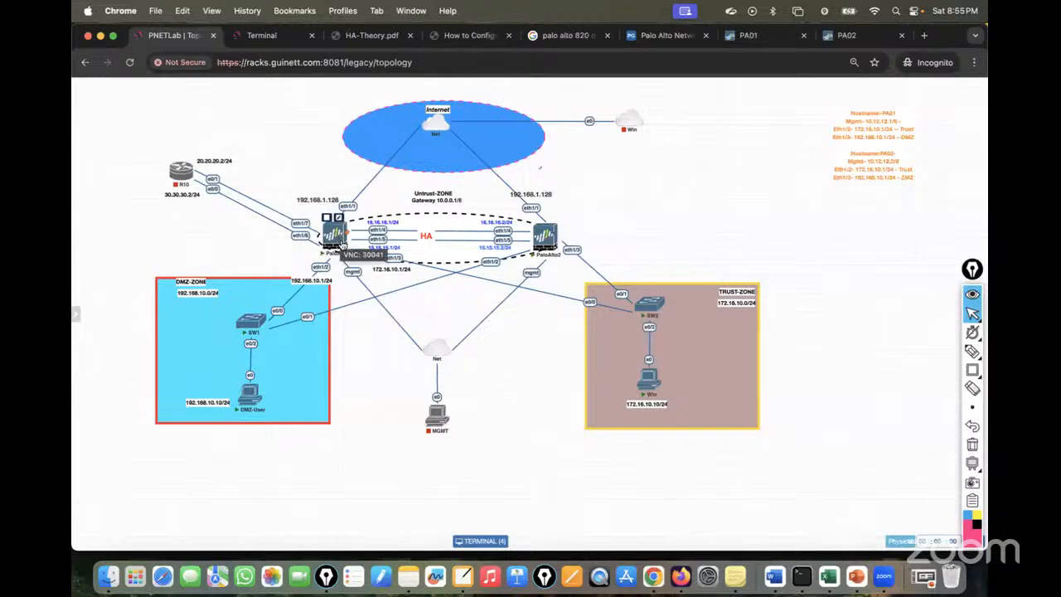
{"action": "left_click", "coordinate": [759, 37]}
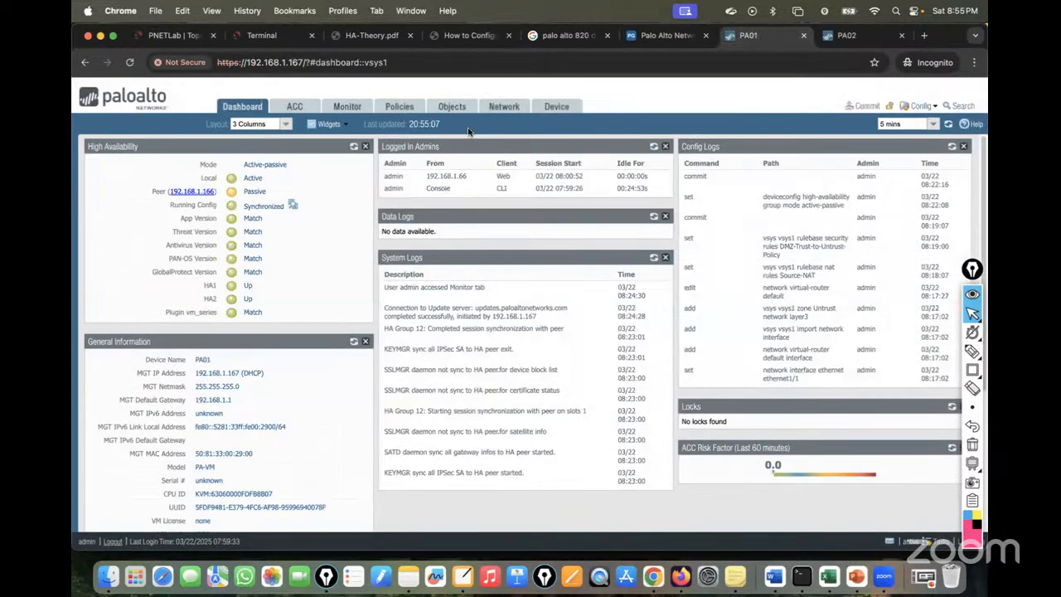
{"action": "left_click", "coordinate": [569, 112]}
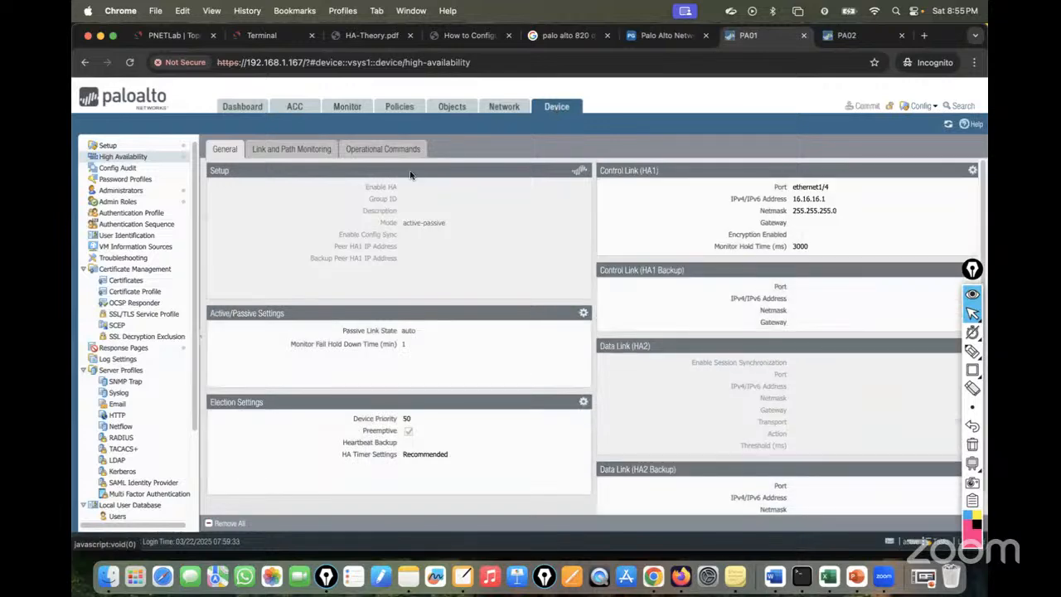
{"action": "left_click", "coordinate": [184, 31]}
{"action": "mouse_move", "coordinate": [334, 242]}
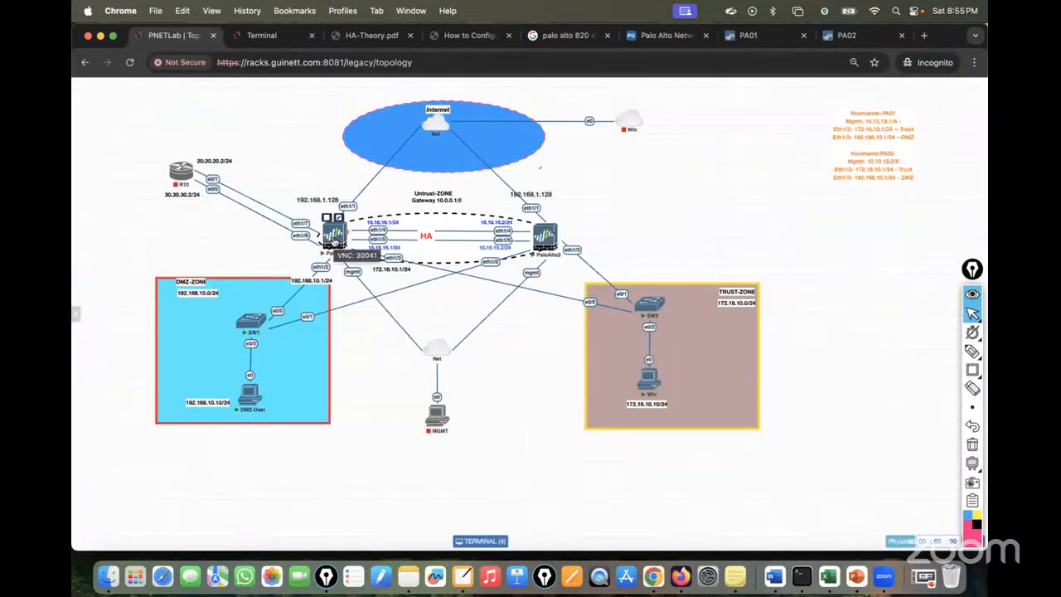
{"action": "left_click", "coordinate": [754, 37]}
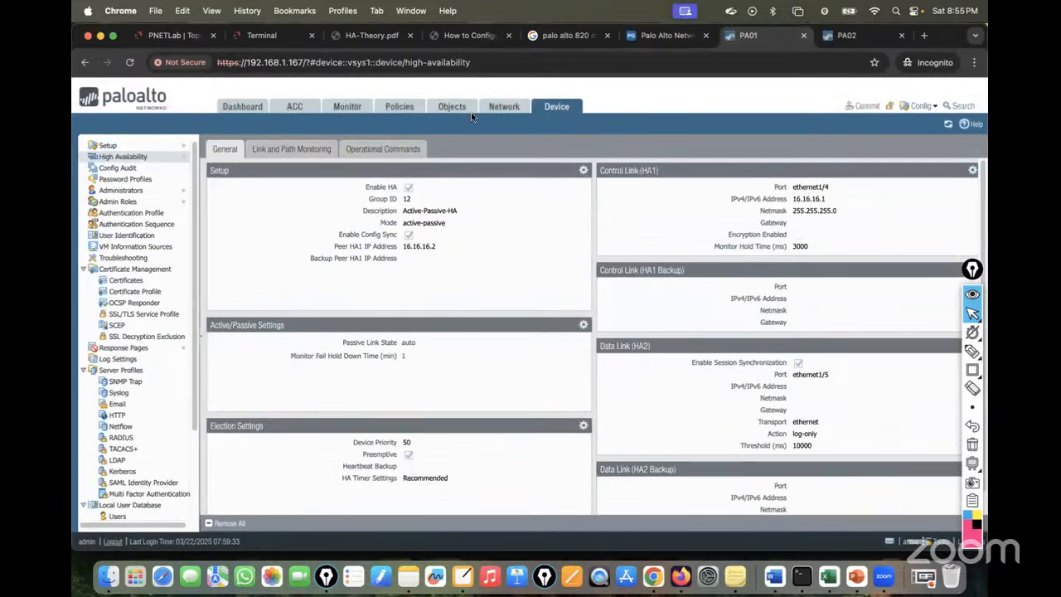
{"action": "left_click", "coordinate": [390, 150]}
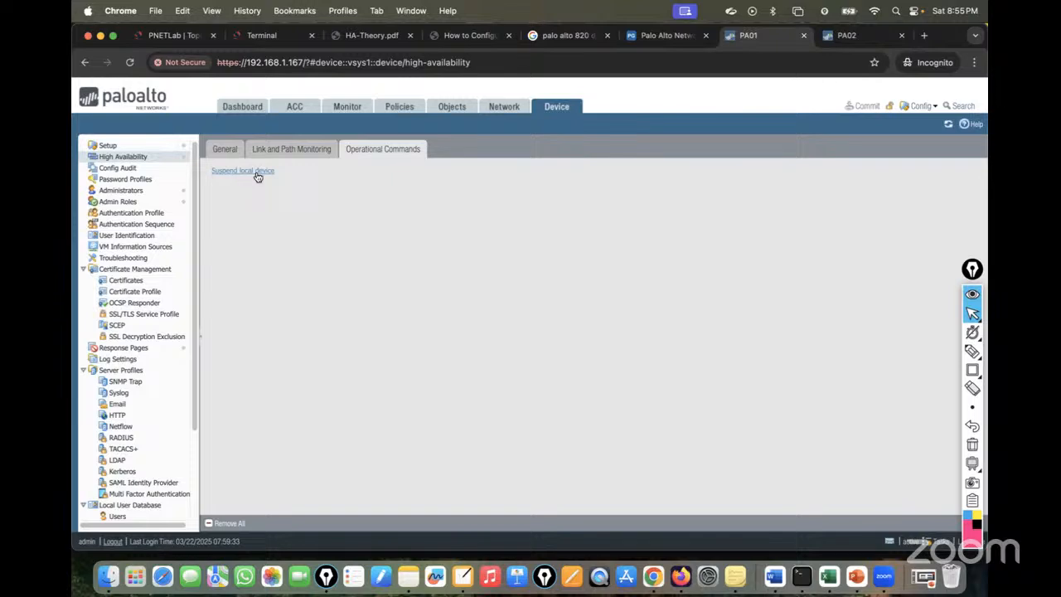
Check the DMZ-User client's ping, then view PA02's dashboard HA status.
{"action": "left_click", "coordinate": [174, 35]}
{"action": "left_click", "coordinate": [264, 35]}
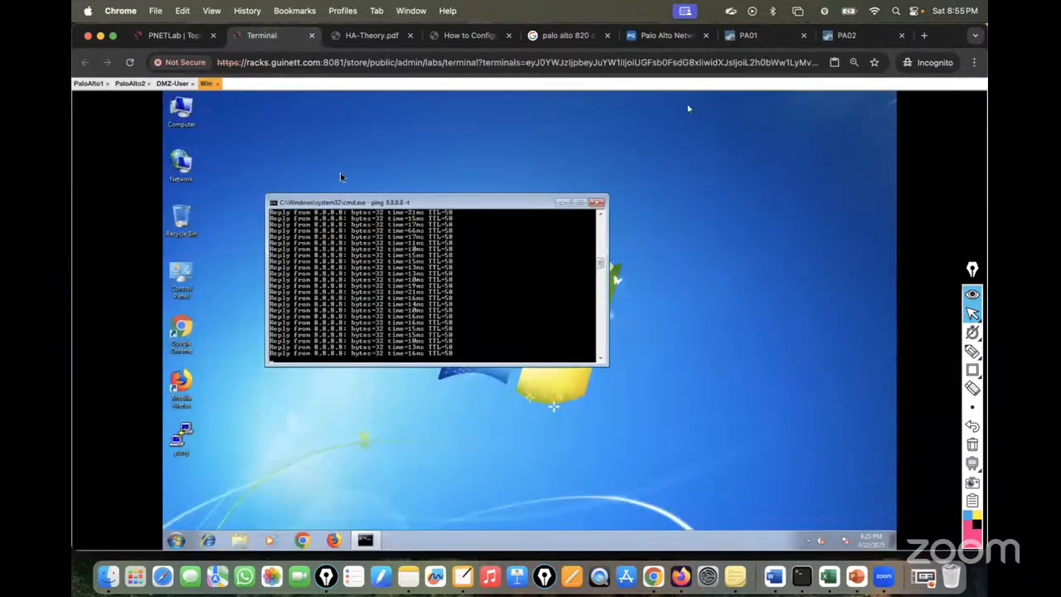
{"action": "left_click", "coordinate": [172, 82]}
{"action": "left_click", "coordinate": [854, 37]}
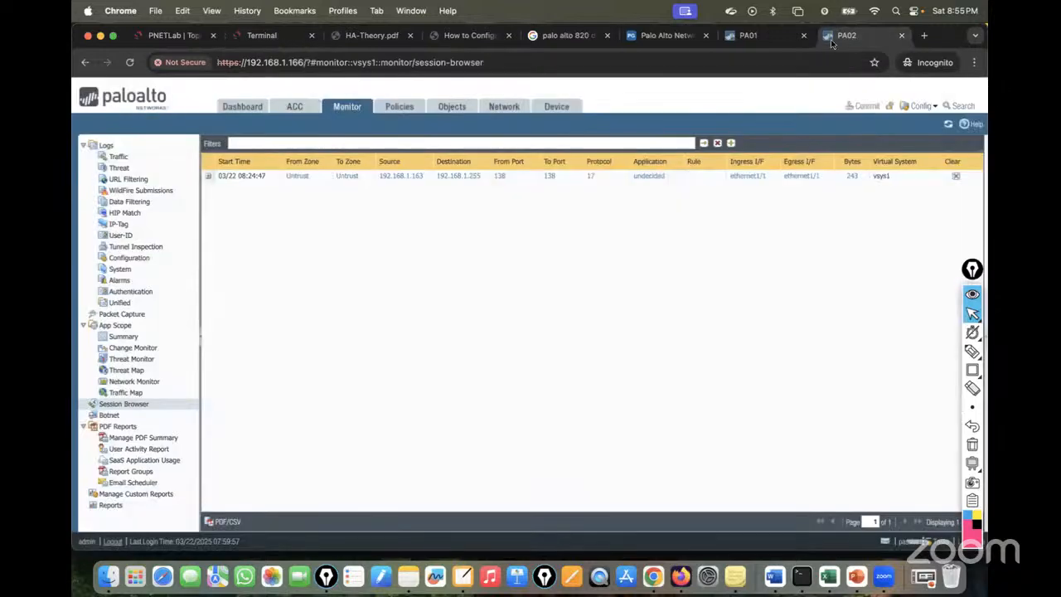
{"action": "left_click", "coordinate": [252, 106]}
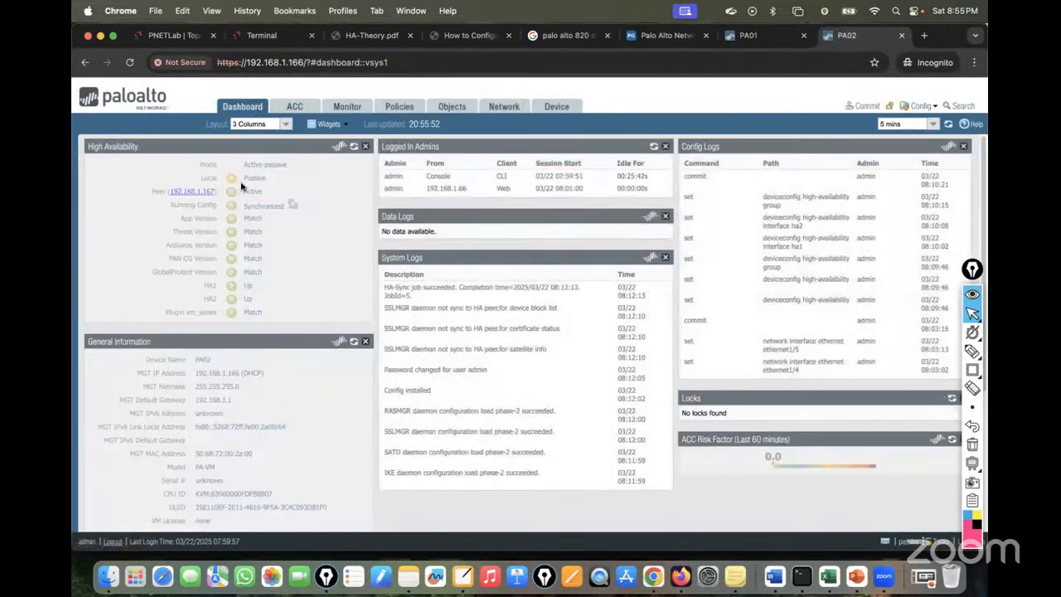
Suspend PA01 as the local HA device and confirm.
{"action": "left_click", "coordinate": [755, 37]}
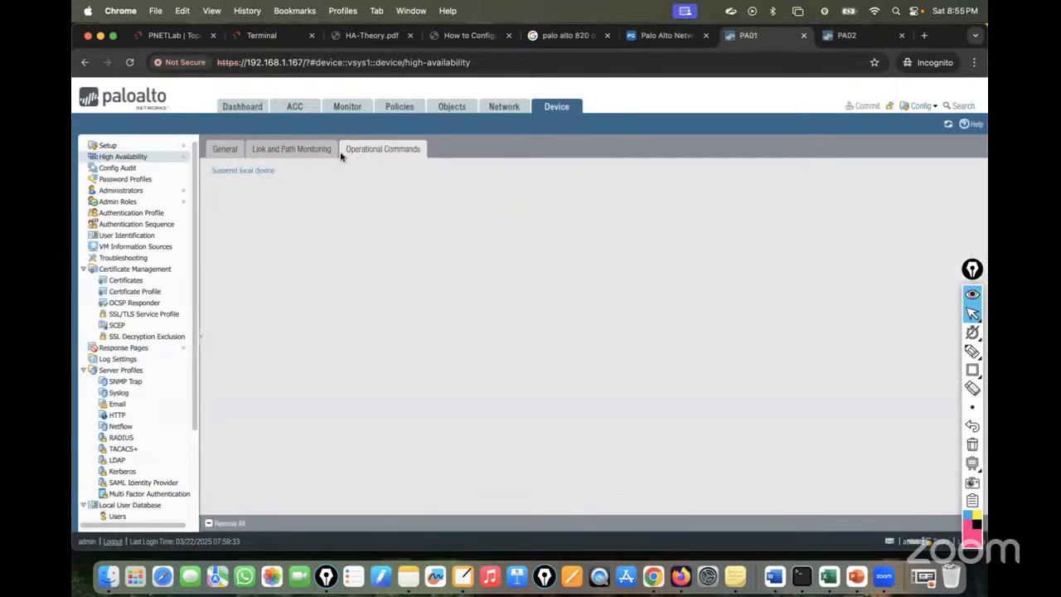
{"action": "left_click", "coordinate": [244, 172]}
{"action": "left_click", "coordinate": [503, 362]}
Watch both clients' pings briefly time out and resume, then open PA02's dashboard.
{"action": "left_click", "coordinate": [267, 37]}
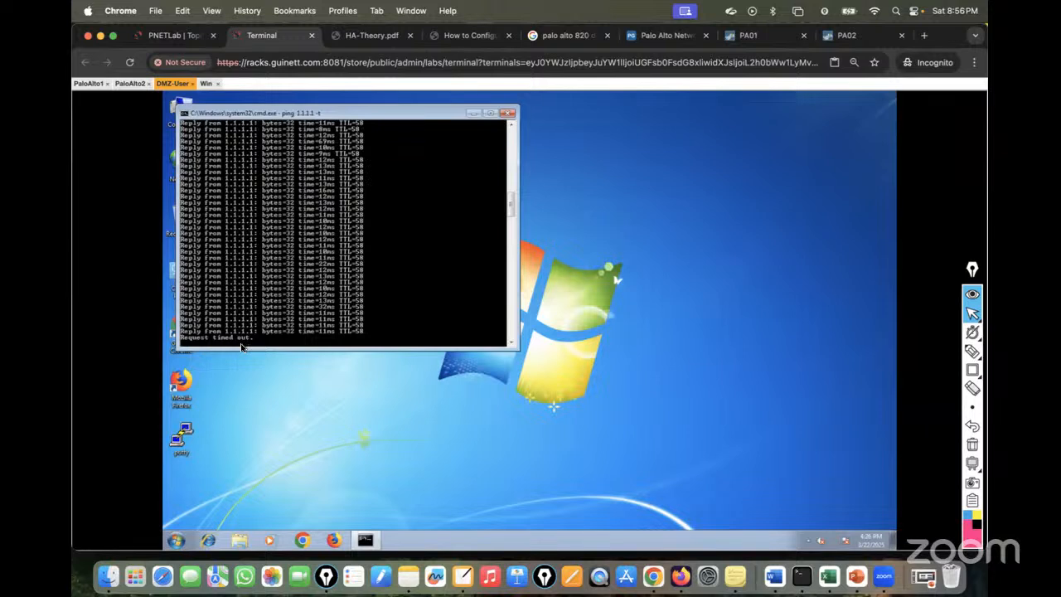
{"action": "left_click", "coordinate": [206, 83]}
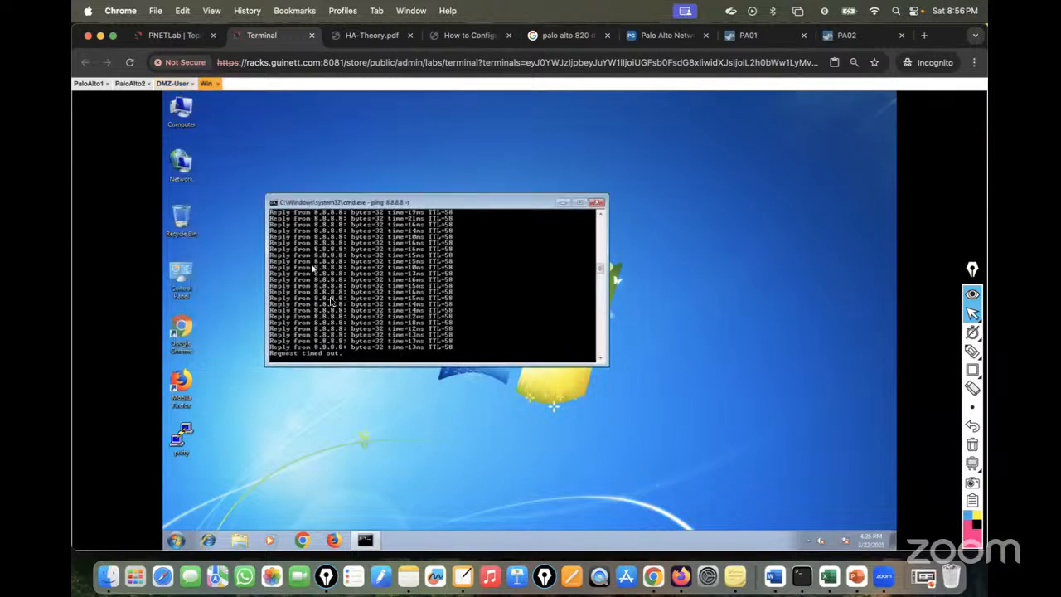
{"action": "left_click", "coordinate": [172, 83]}
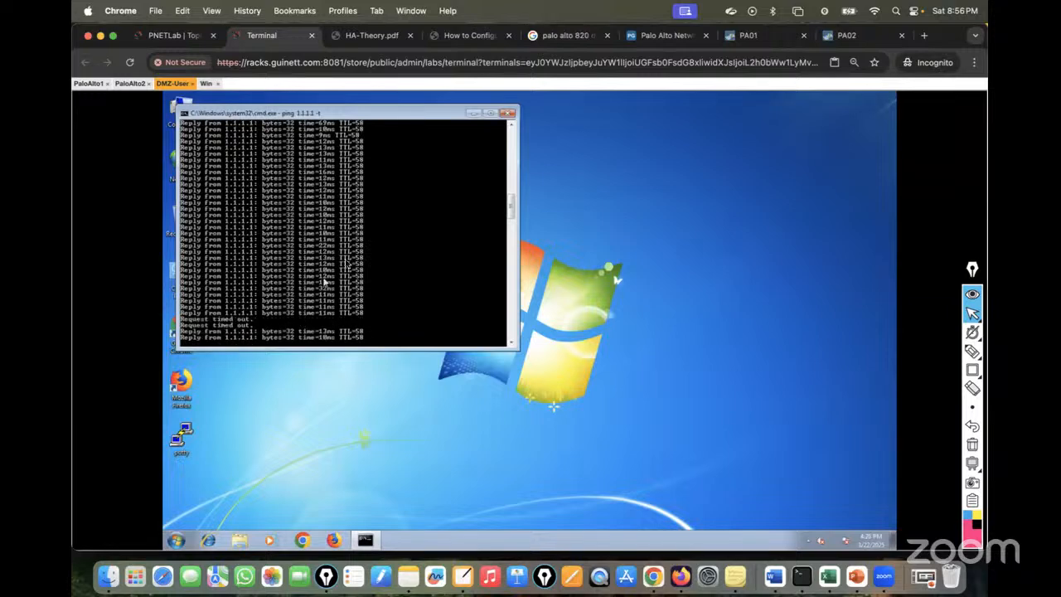
{"action": "left_click", "coordinate": [206, 83]}
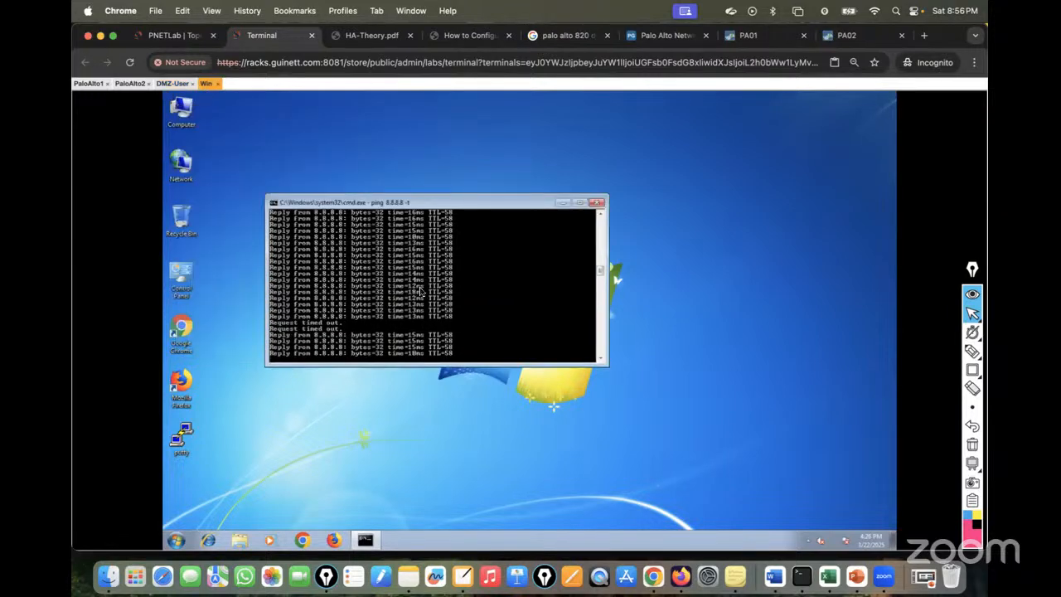
{"action": "left_click", "coordinate": [846, 36]}
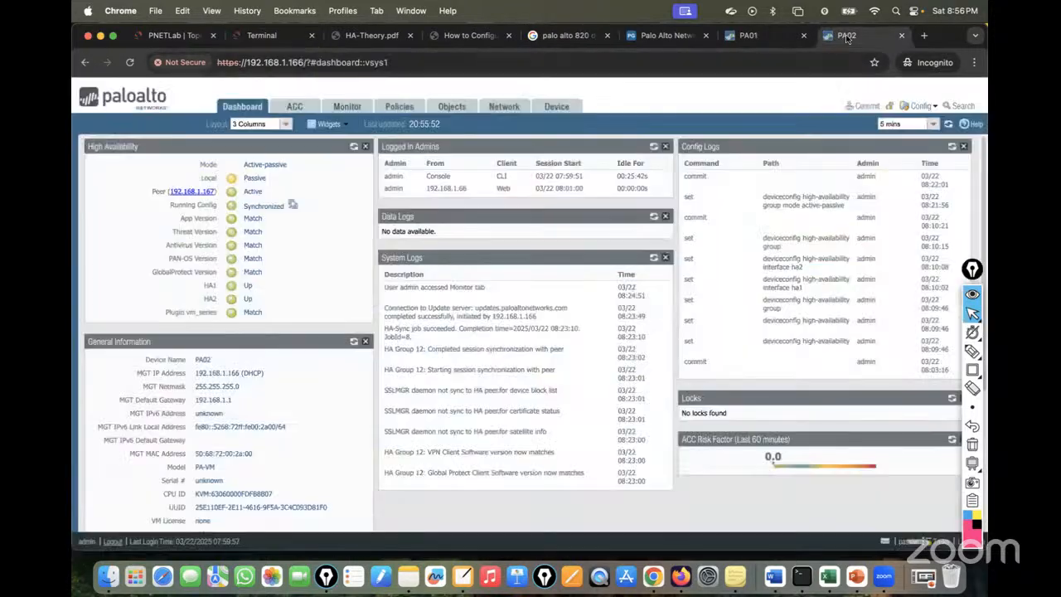
Refresh PA02's HA widget to confirm it is Active, then check its policies and sessions.
{"action": "left_click", "coordinate": [354, 145]}
{"action": "left_click_drag", "start_coordinate": [238, 178], "coordinate": [286, 175]}
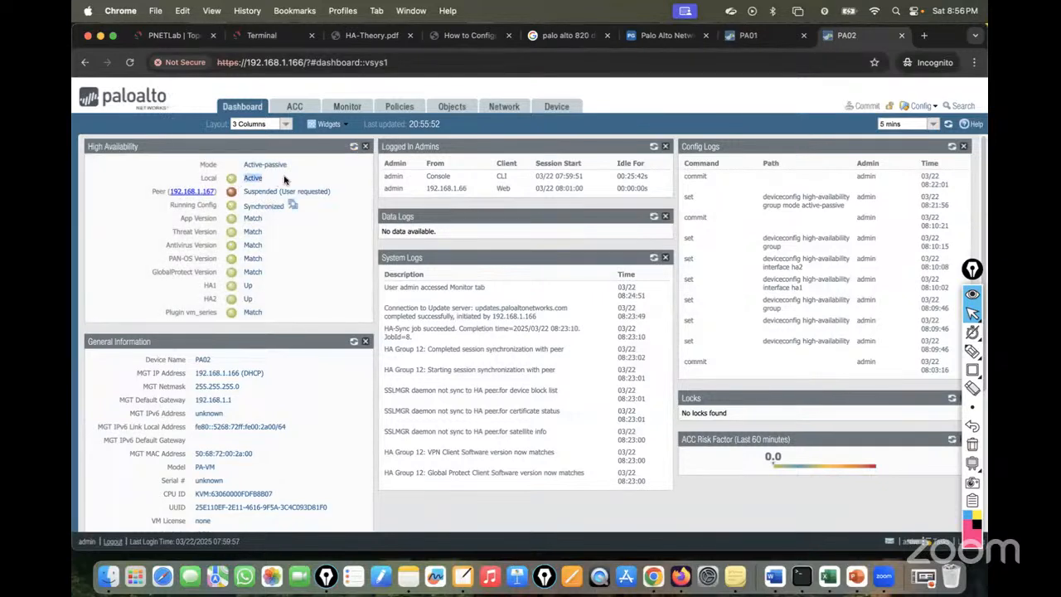
{"action": "left_click", "coordinate": [400, 108]}
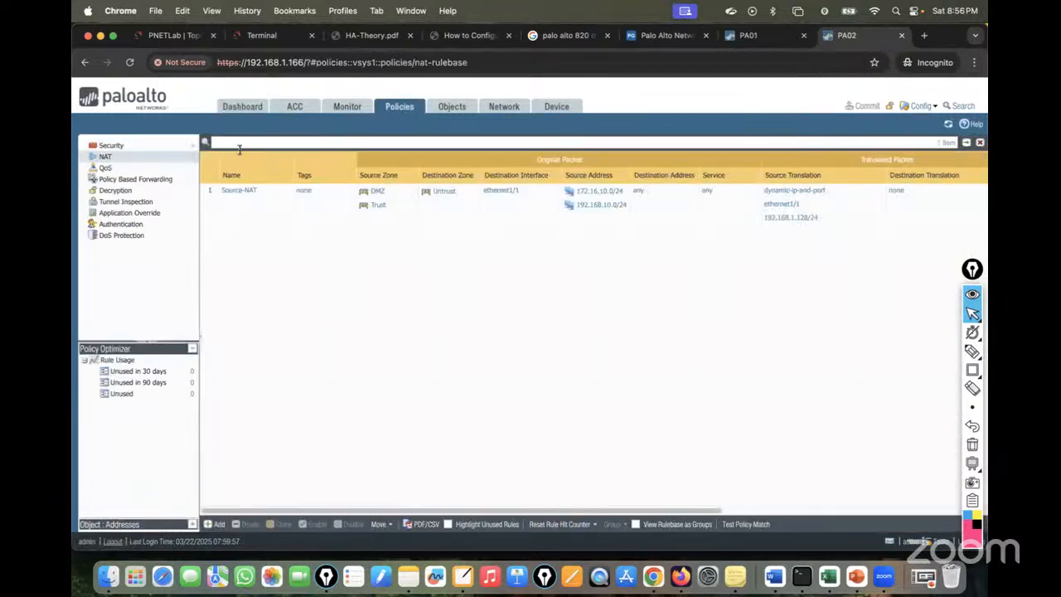
{"action": "left_click", "coordinate": [356, 111]}
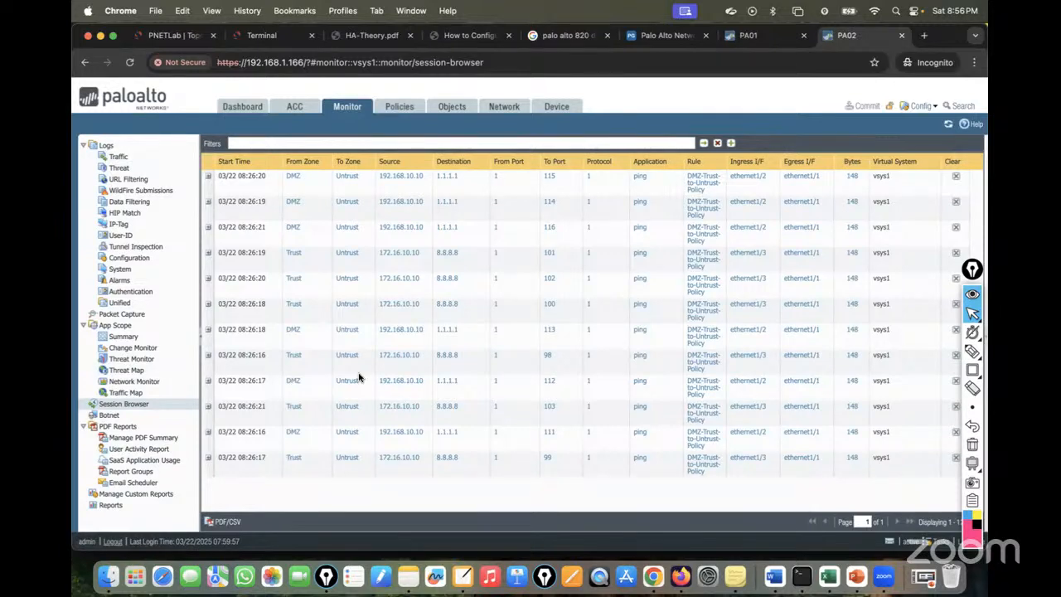
Return to the PNETLab lab topology diagram.
{"action": "left_click", "coordinate": [175, 35]}
{"action": "mouse_move", "coordinate": [534, 244]}
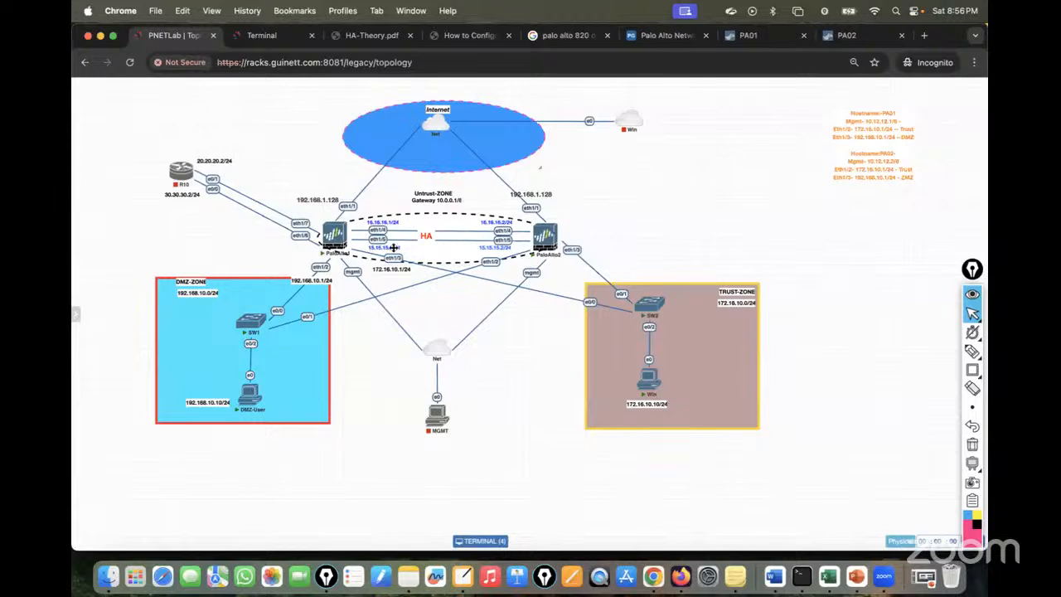
{"action": "mouse_move", "coordinate": [334, 235]}
Make PA01's local device functional again and refresh its dashboard HA widget.
{"action": "left_click", "coordinate": [763, 47]}
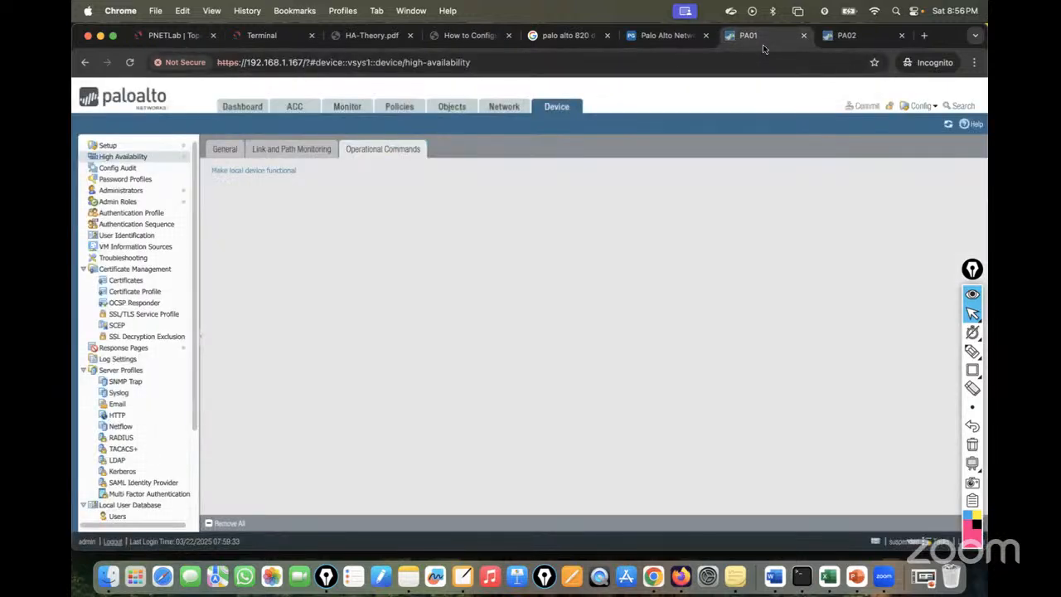
{"action": "left_click", "coordinate": [239, 172]}
{"action": "left_click", "coordinate": [235, 110]}
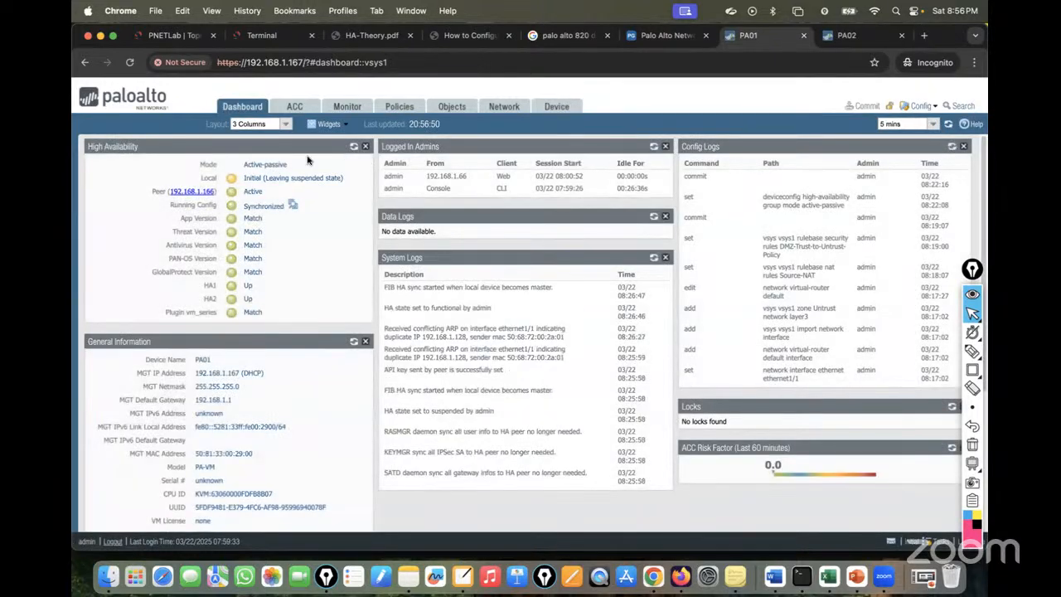
{"action": "left_click", "coordinate": [353, 149]}
{"action": "left_click", "coordinate": [353, 150]}
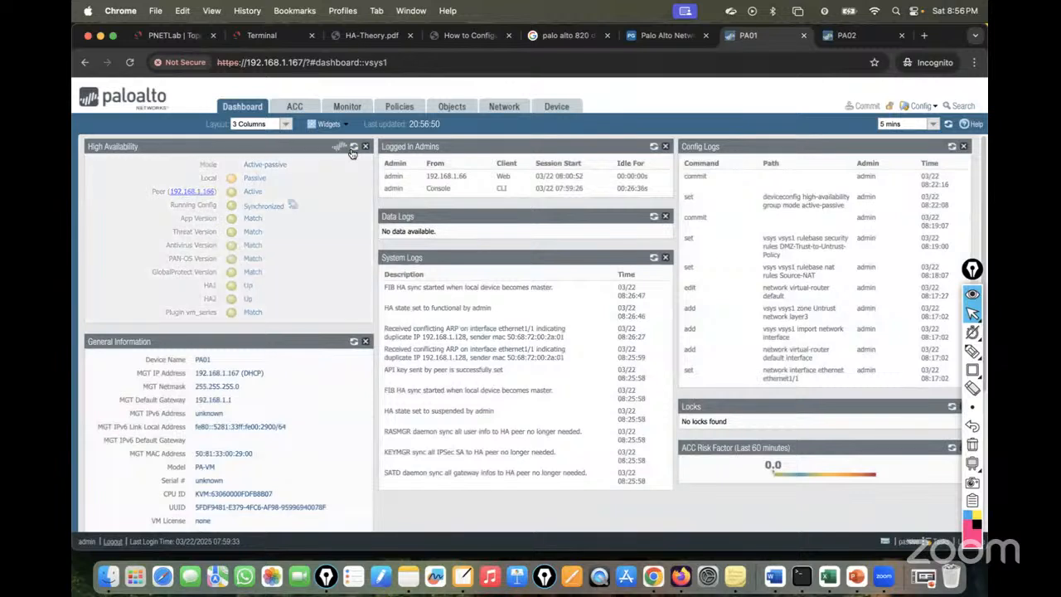
{"action": "left_click", "coordinate": [353, 150]}
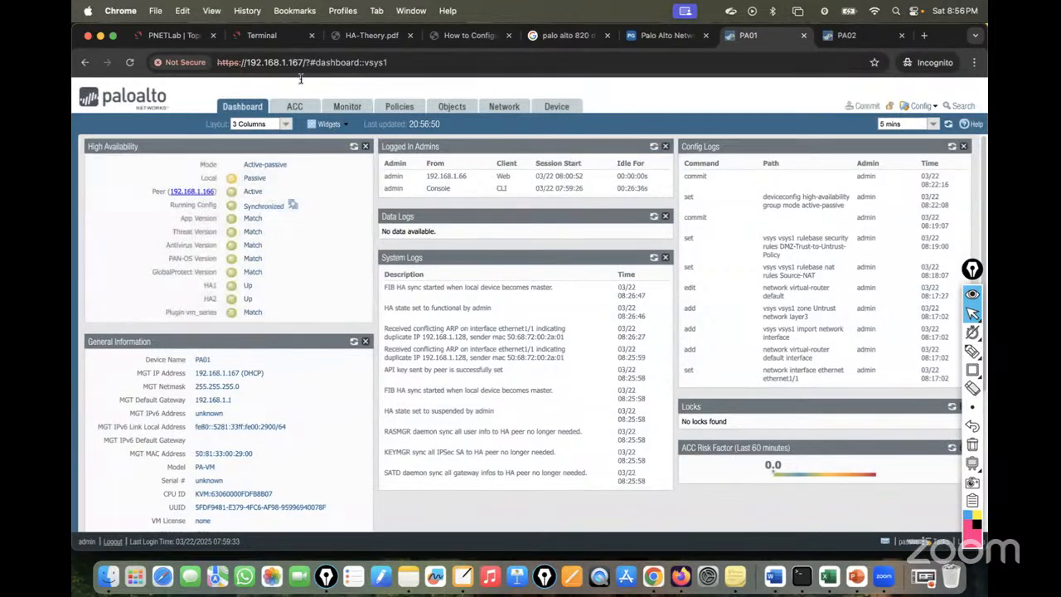
Confirm the DMZ client's ping to 1.1.1.1 keeps replying, and keep refreshing PA01's HA status.
{"action": "left_click", "coordinate": [262, 35]}
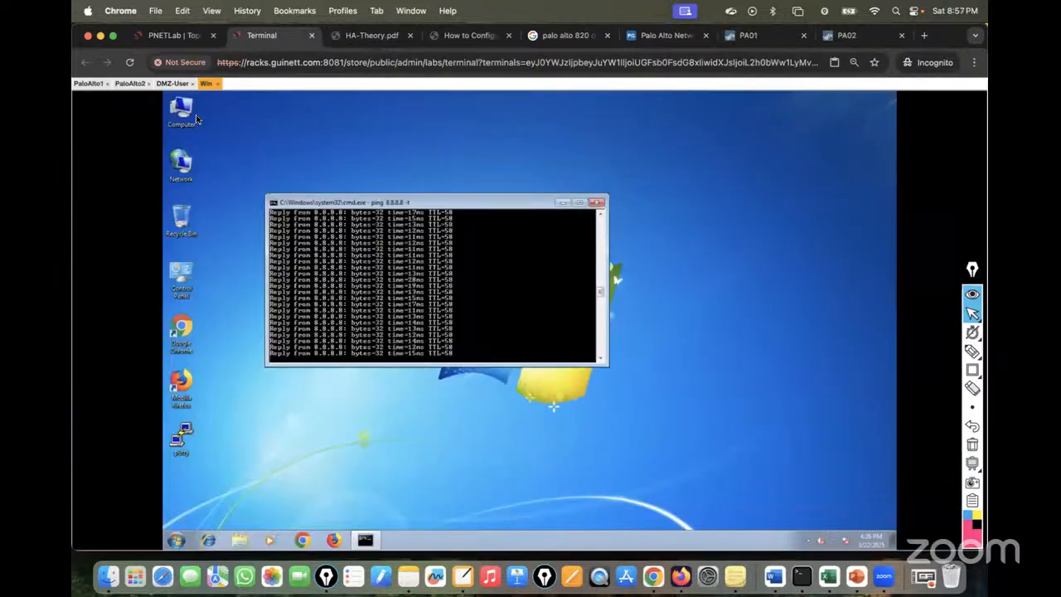
{"action": "left_click", "coordinate": [172, 83]}
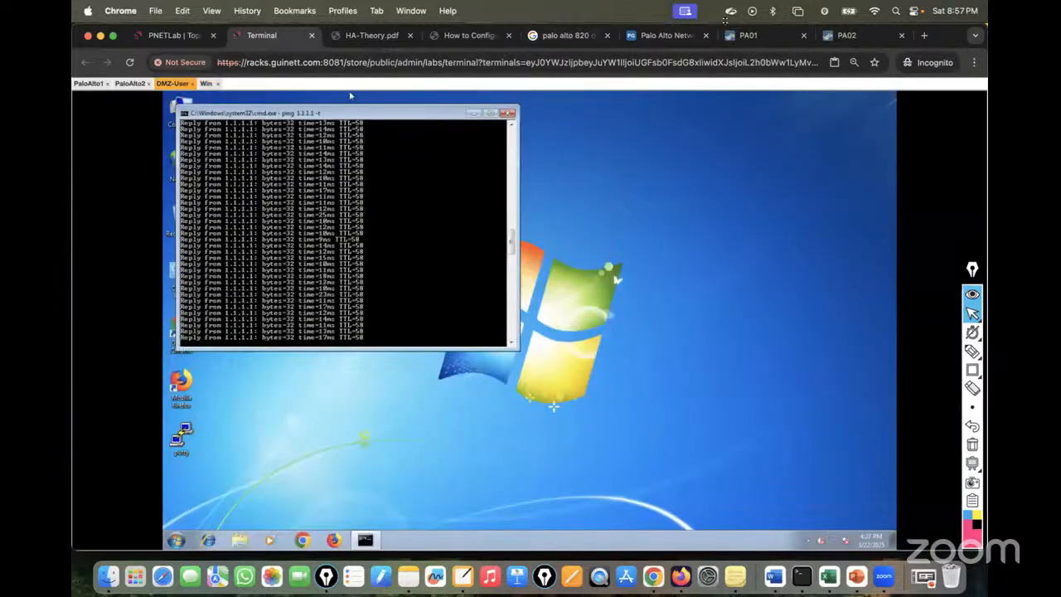
{"action": "left_click", "coordinate": [748, 35]}
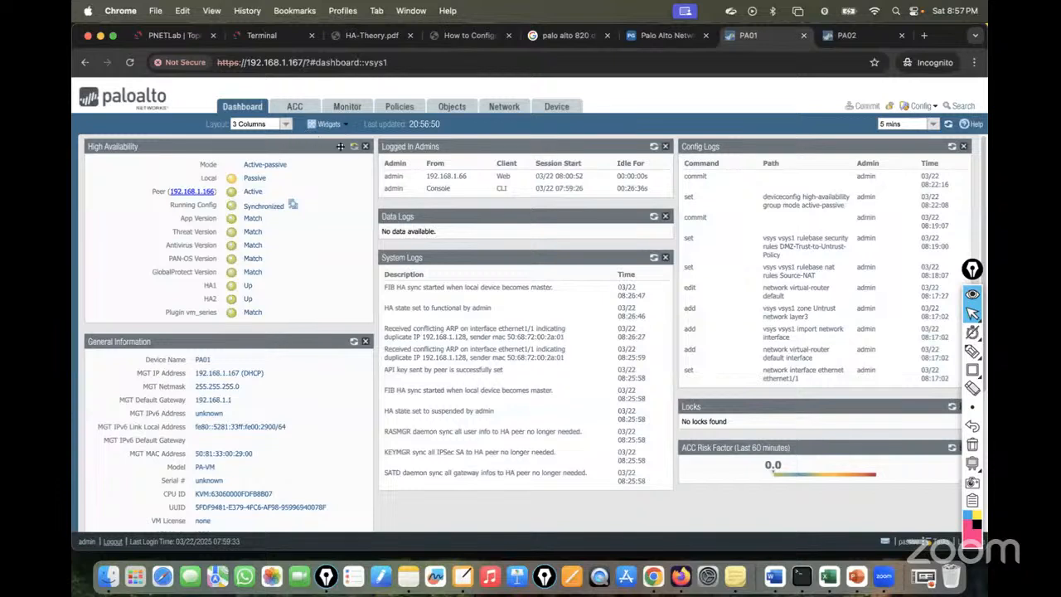
{"action": "left_click", "coordinate": [354, 148]}
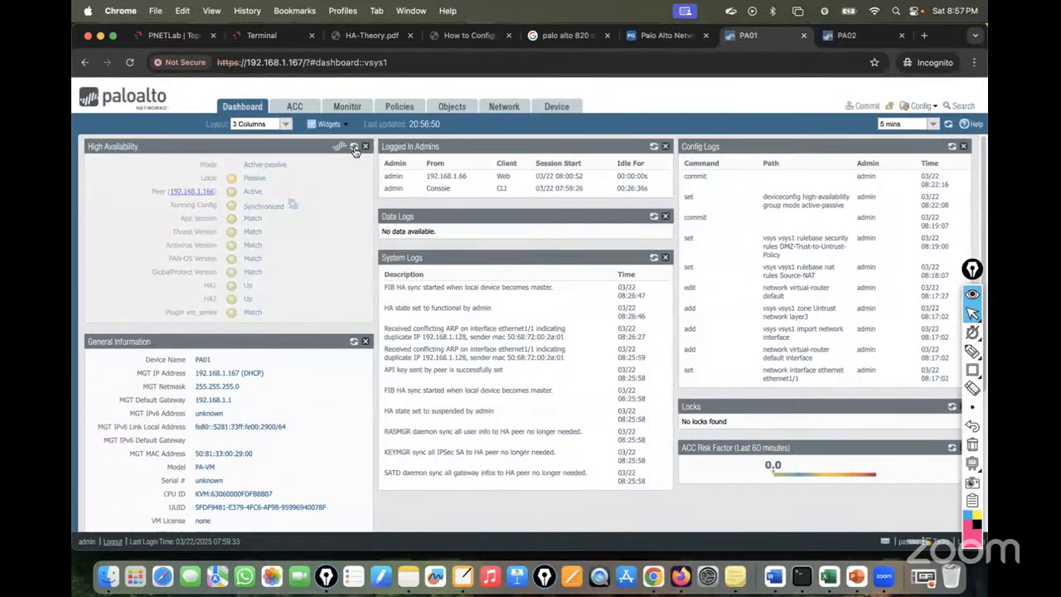
{"action": "left_click", "coordinate": [354, 148]}
{"action": "left_click", "coordinate": [354, 148]}
{"action": "left_click", "coordinate": [354, 149]}
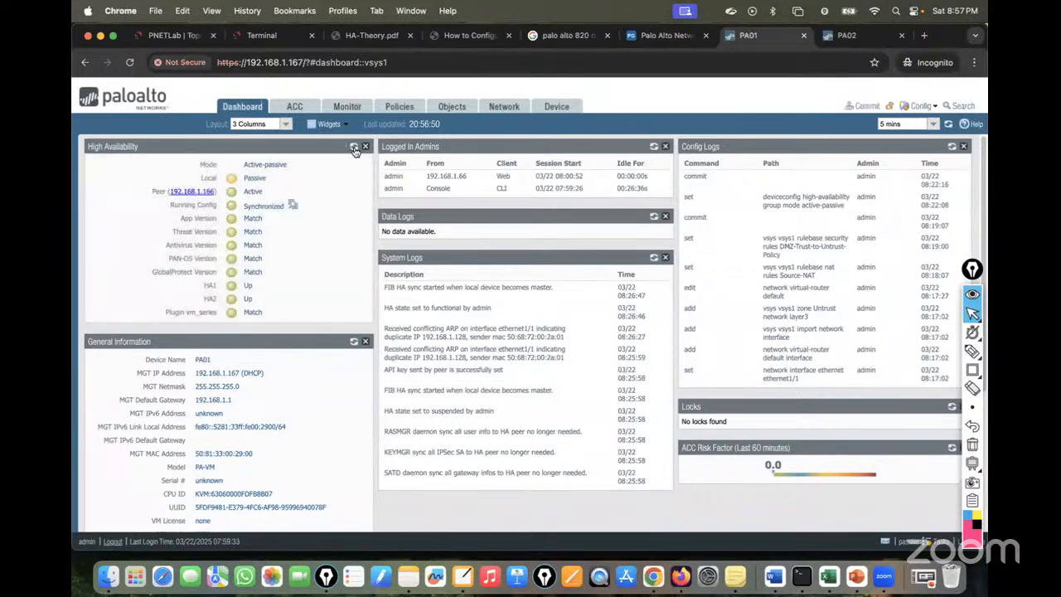
{"action": "left_click", "coordinate": [354, 149]}
{"action": "left_click", "coordinate": [355, 149]}
{"action": "left_click", "coordinate": [354, 149]}
{"action": "left_click", "coordinate": [354, 149]}
{"action": "left_click", "coordinate": [354, 148]}
{"action": "left_click", "coordinate": [354, 148]}
{"action": "left_click", "coordinate": [354, 149]}
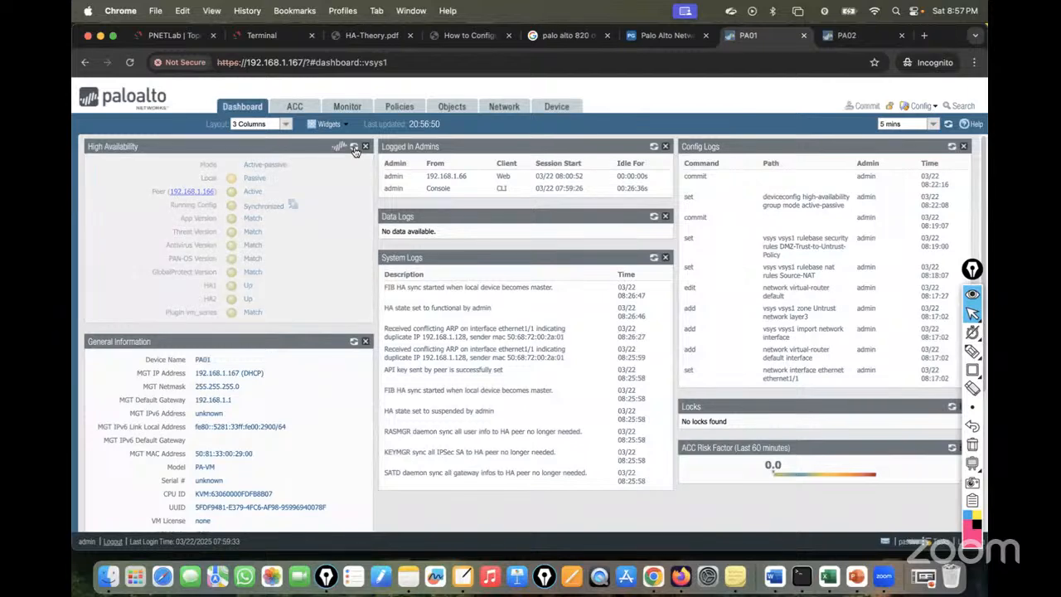
Compare with PA02's dashboard and refresh PA01's HA widget until it shows Passive under Active PA02.
{"action": "left_click", "coordinate": [846, 35]}
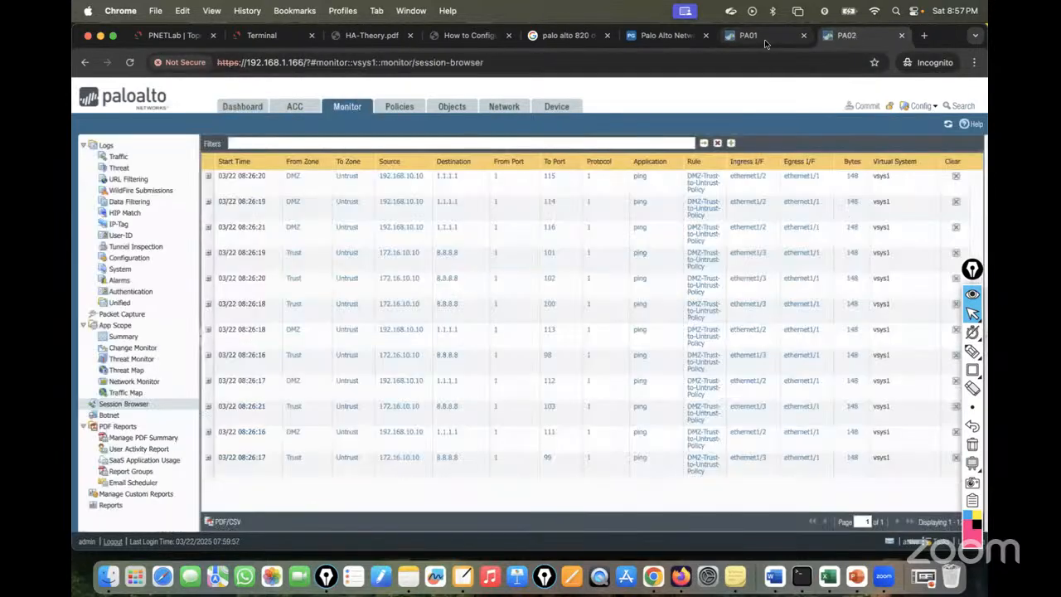
{"action": "left_click", "coordinate": [761, 39]}
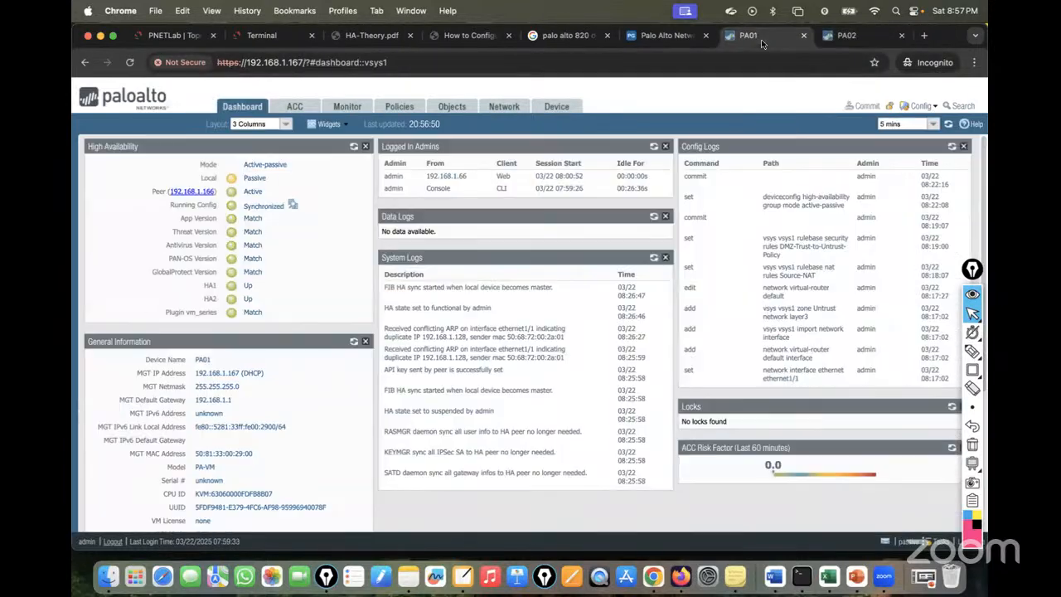
{"action": "left_click", "coordinate": [354, 149]}
{"action": "left_click", "coordinate": [354, 148]}
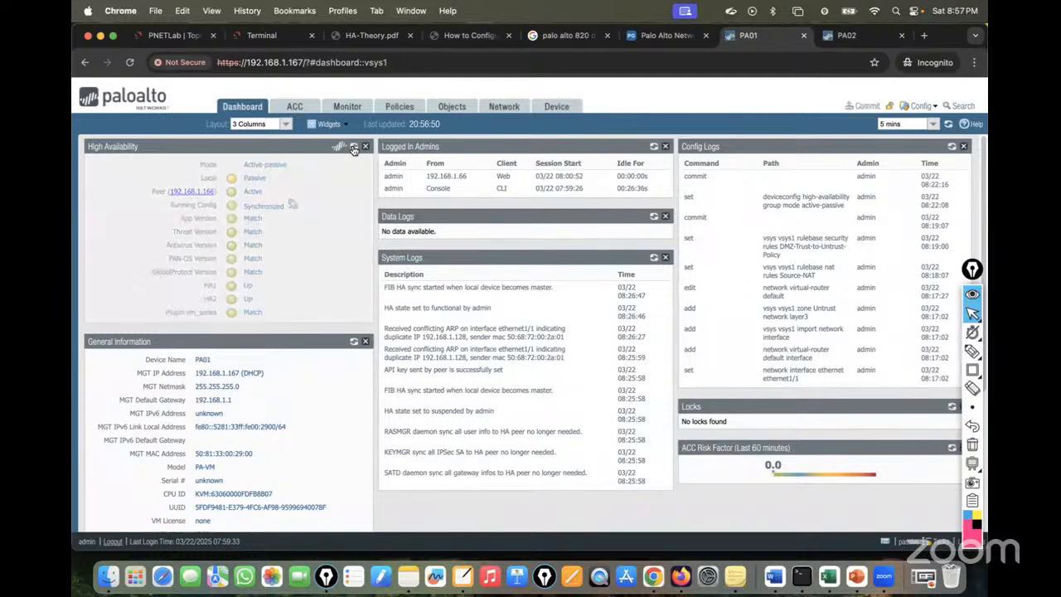
{"action": "key", "text": "ctrl+Tab"}
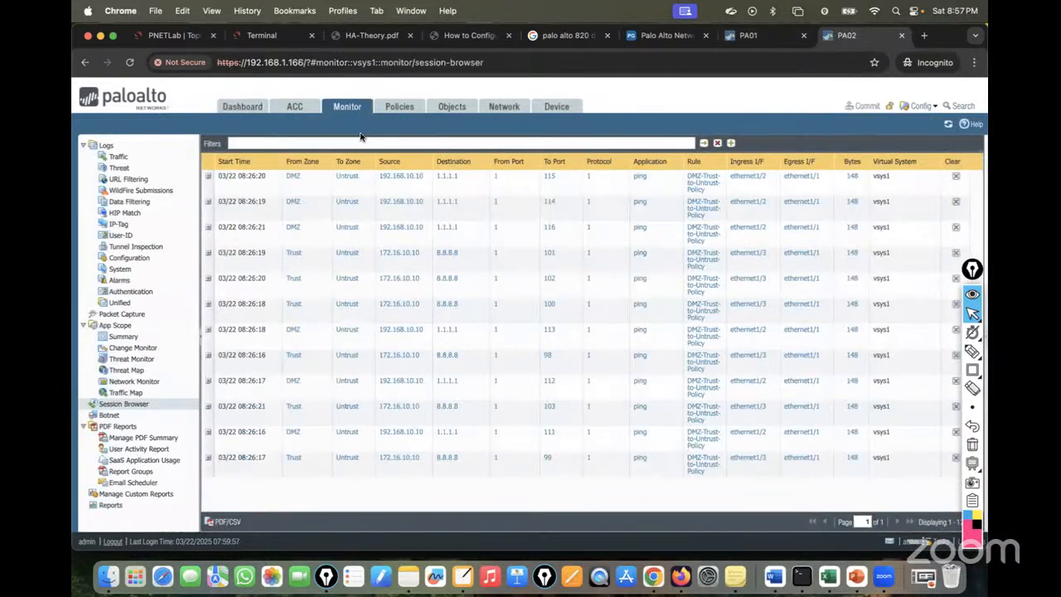
{"action": "left_click", "coordinate": [243, 106]}
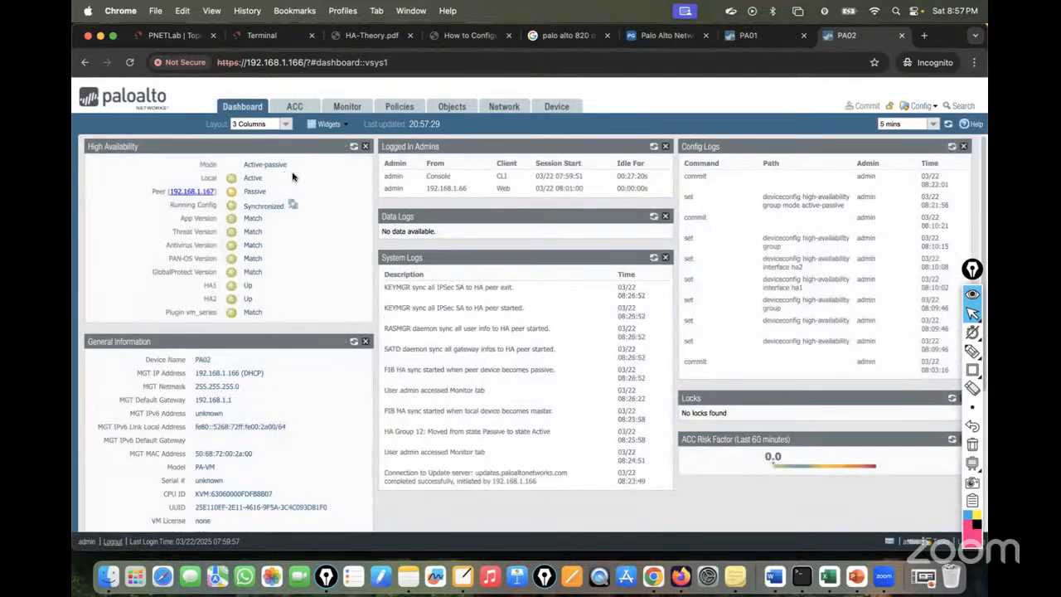
{"action": "left_click", "coordinate": [770, 35]}
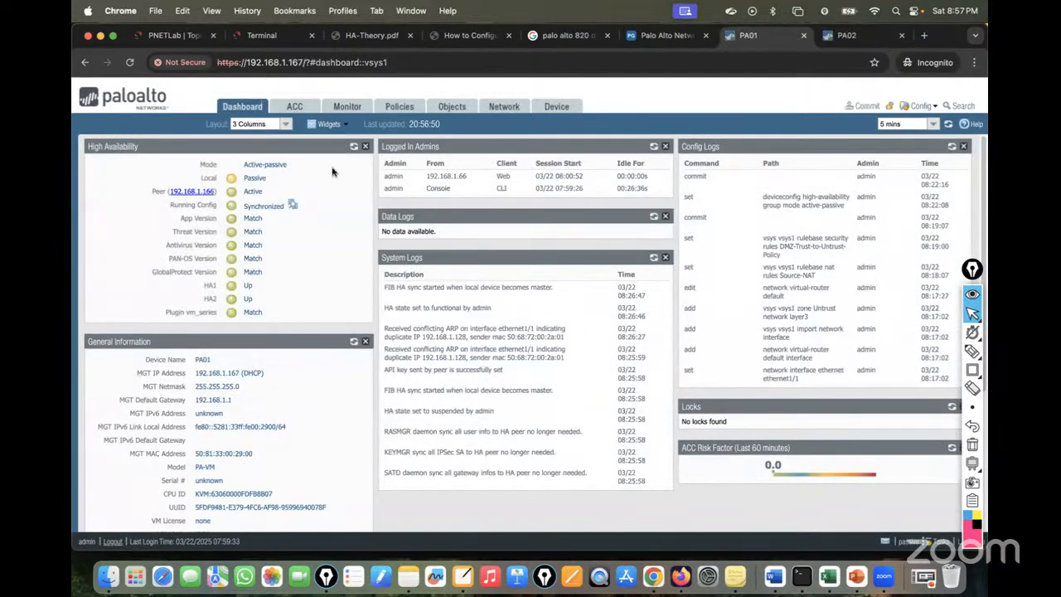
{"action": "left_click", "coordinate": [353, 148]}
{"action": "left_click", "coordinate": [353, 150]}
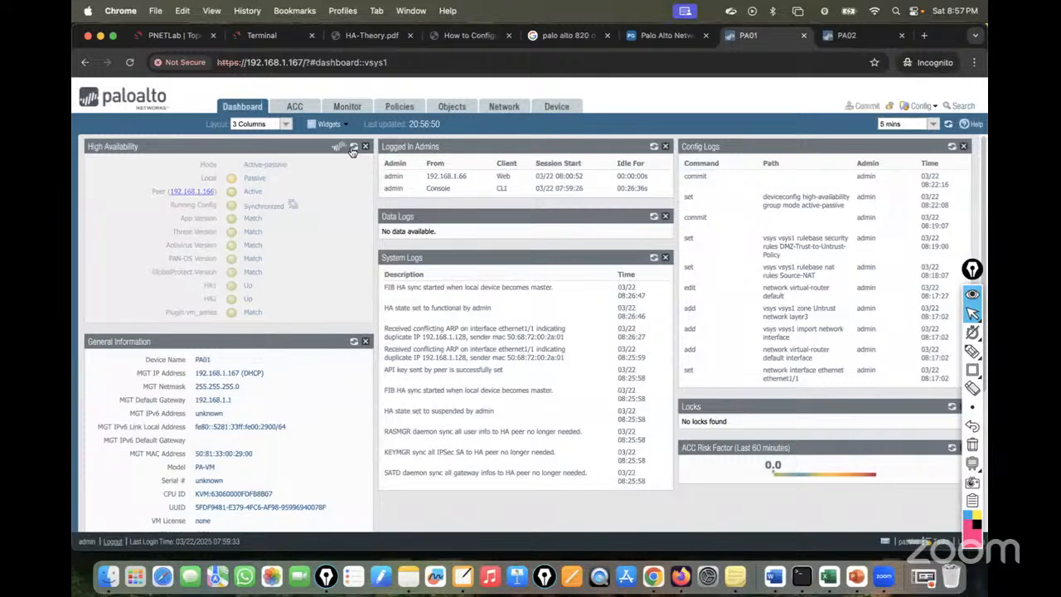
{"action": "left_click", "coordinate": [354, 149]}
{"action": "left_click", "coordinate": [353, 149]}
{"action": "left_click", "coordinate": [353, 149]}
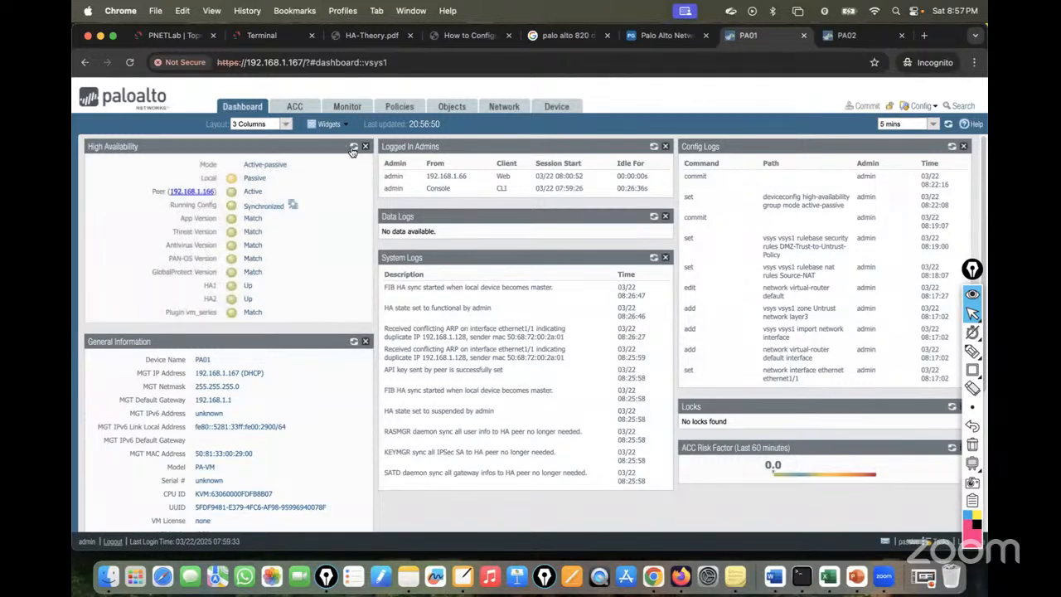
{"action": "left_click", "coordinate": [353, 150]}
{"action": "left_click", "coordinate": [354, 150]}
{"action": "left_click", "coordinate": [354, 149]}
{"action": "left_click", "coordinate": [353, 149]}
{"action": "left_click", "coordinate": [353, 150]}
{"action": "left_click", "coordinate": [353, 149]}
{"action": "left_click", "coordinate": [353, 149]}
{"action": "left_click", "coordinate": [353, 149]}
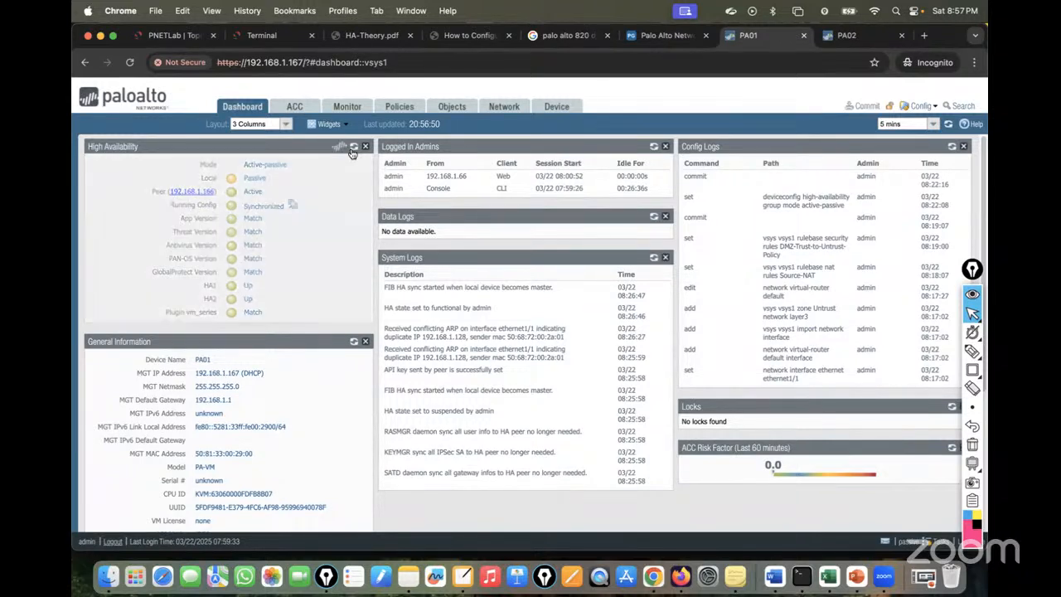
{"action": "left_click", "coordinate": [354, 149]}
{"action": "left_click", "coordinate": [353, 150]}
{"action": "left_click", "coordinate": [353, 149]}
{"action": "left_click", "coordinate": [353, 150]}
Check both clients' pings and PA01's HA status and current sessions.
{"action": "left_click", "coordinate": [262, 35]}
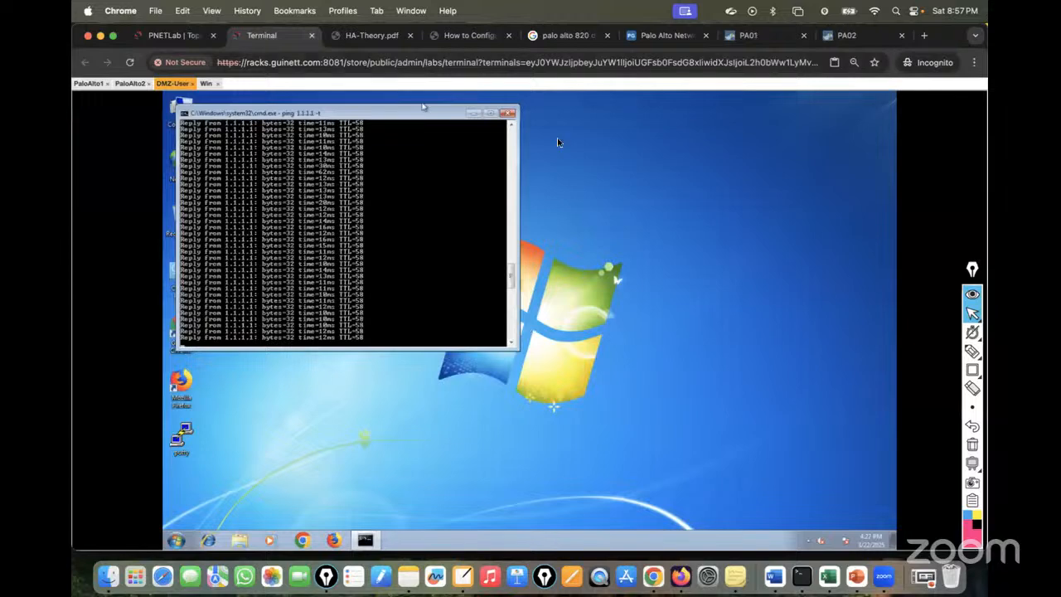
{"action": "left_click", "coordinate": [205, 83]}
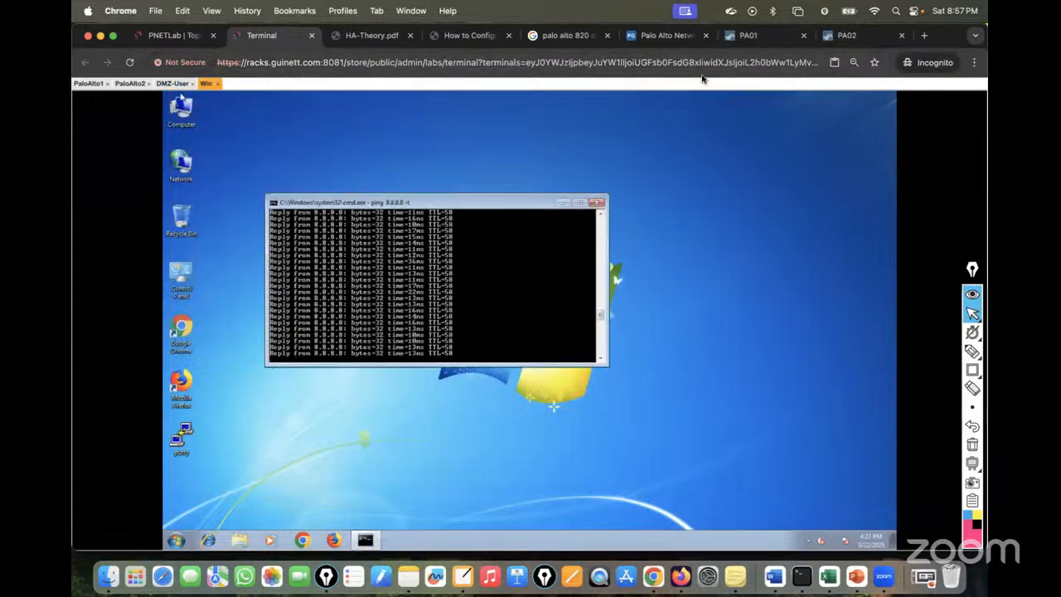
{"action": "left_click", "coordinate": [761, 39]}
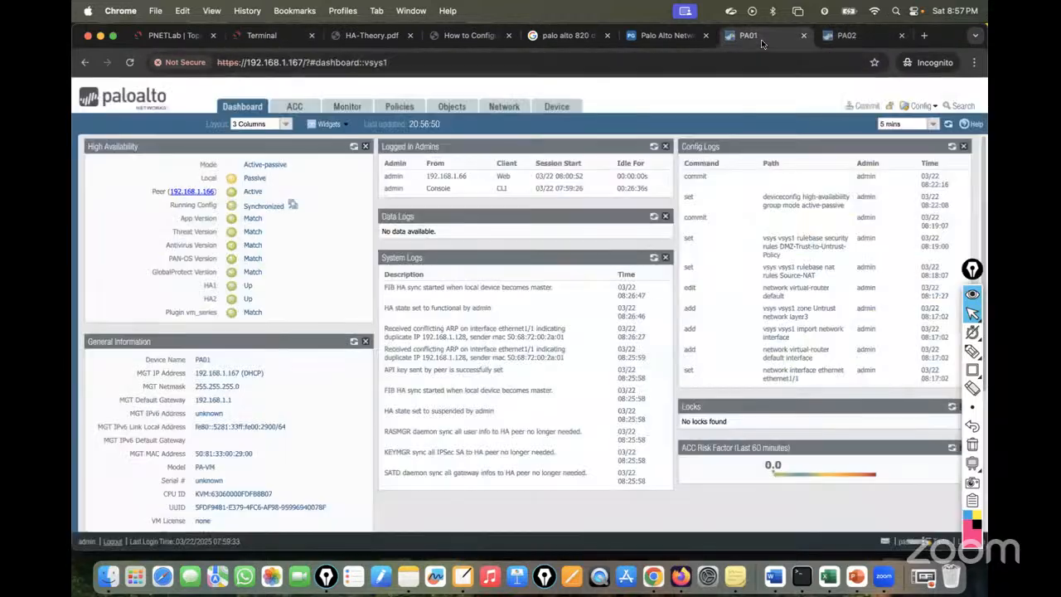
{"action": "left_click", "coordinate": [354, 146]}
{"action": "left_click", "coordinate": [259, 36]}
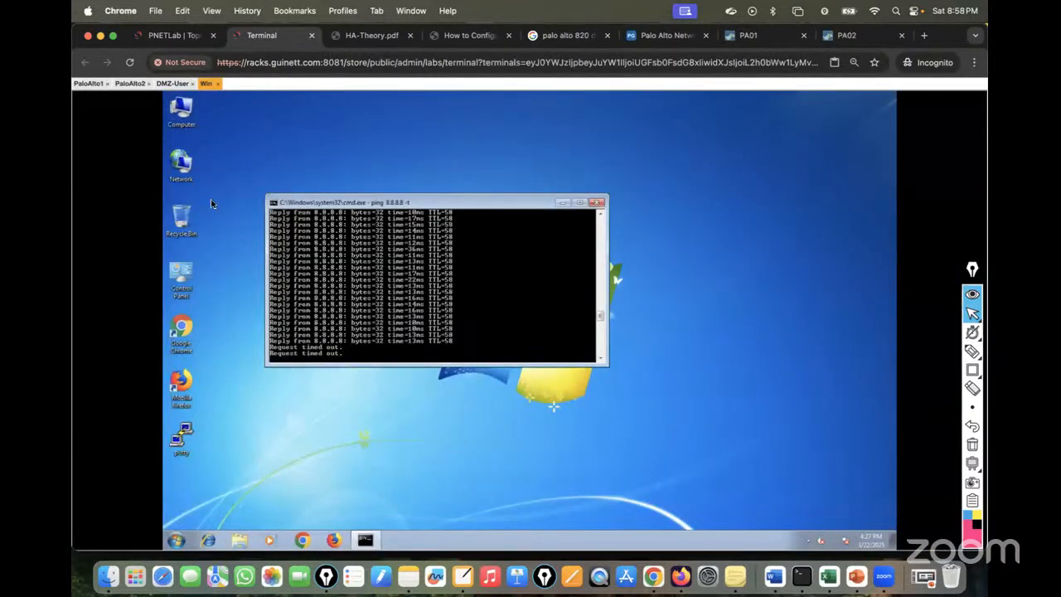
{"action": "left_click", "coordinate": [172, 83]}
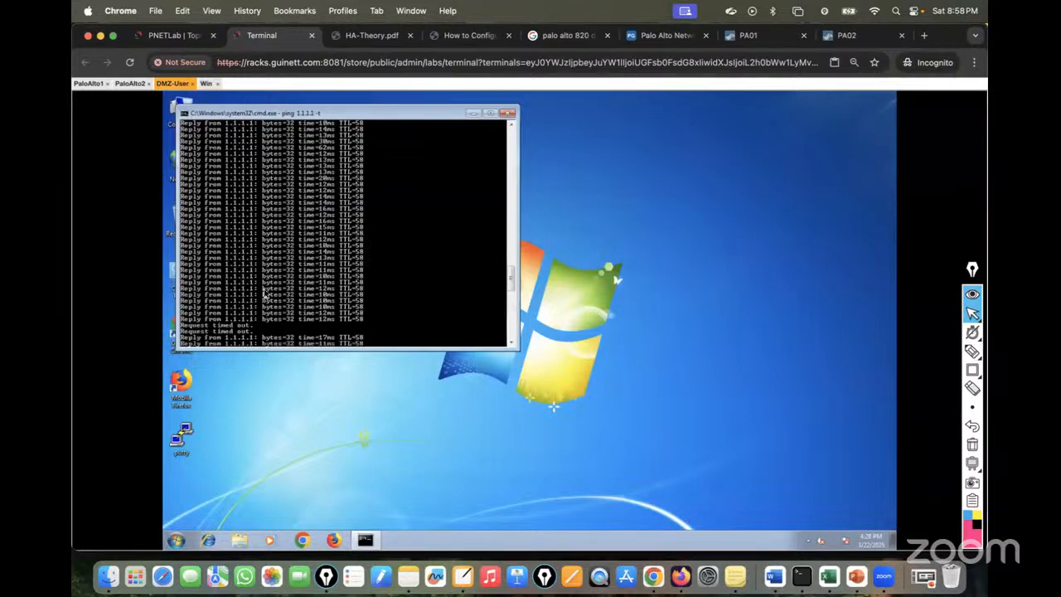
{"action": "left_click", "coordinate": [754, 37]}
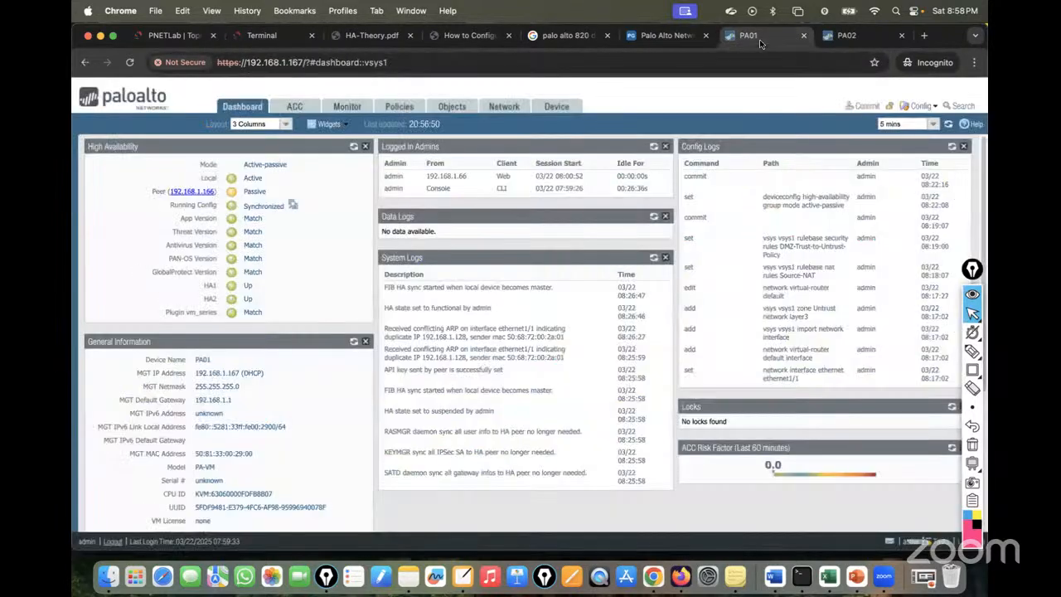
{"action": "left_click", "coordinate": [347, 106]}
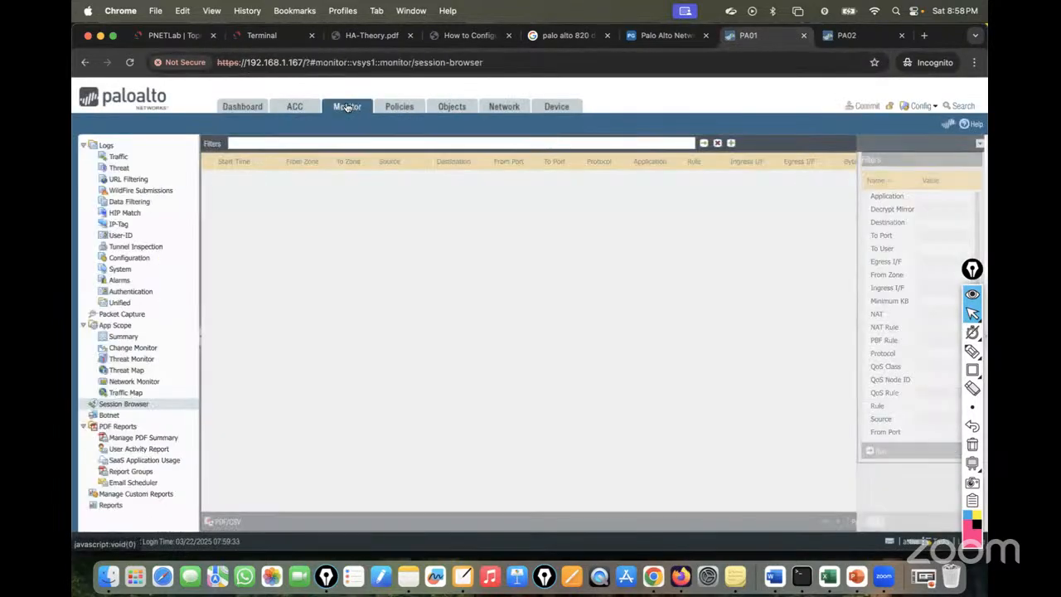
Open and refresh PA02's Monitor > Session Browser, which lists no sessions.
{"action": "left_click", "coordinate": [854, 36]}
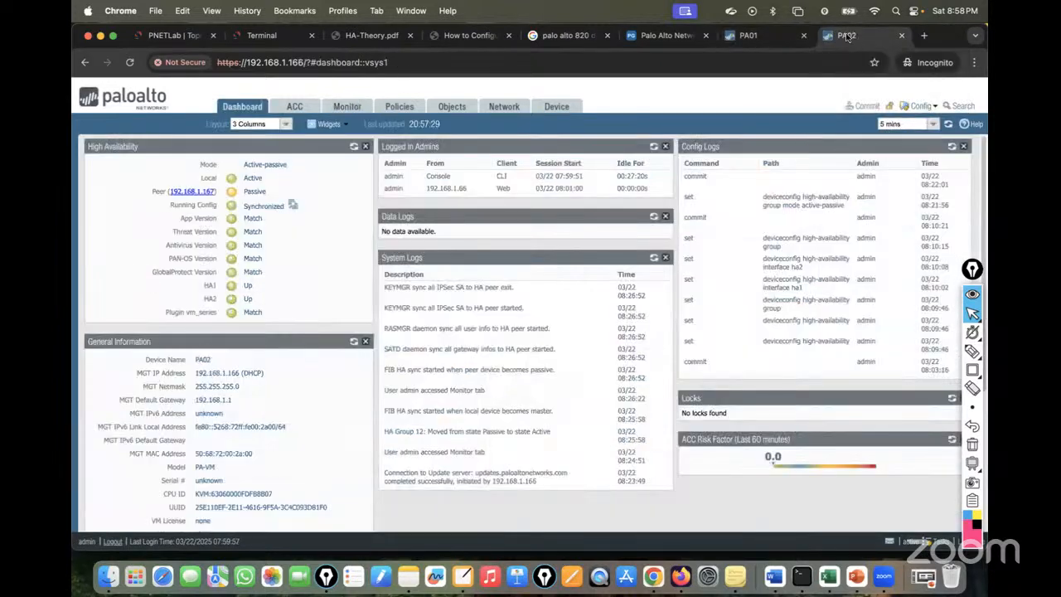
{"action": "left_click", "coordinate": [408, 110]}
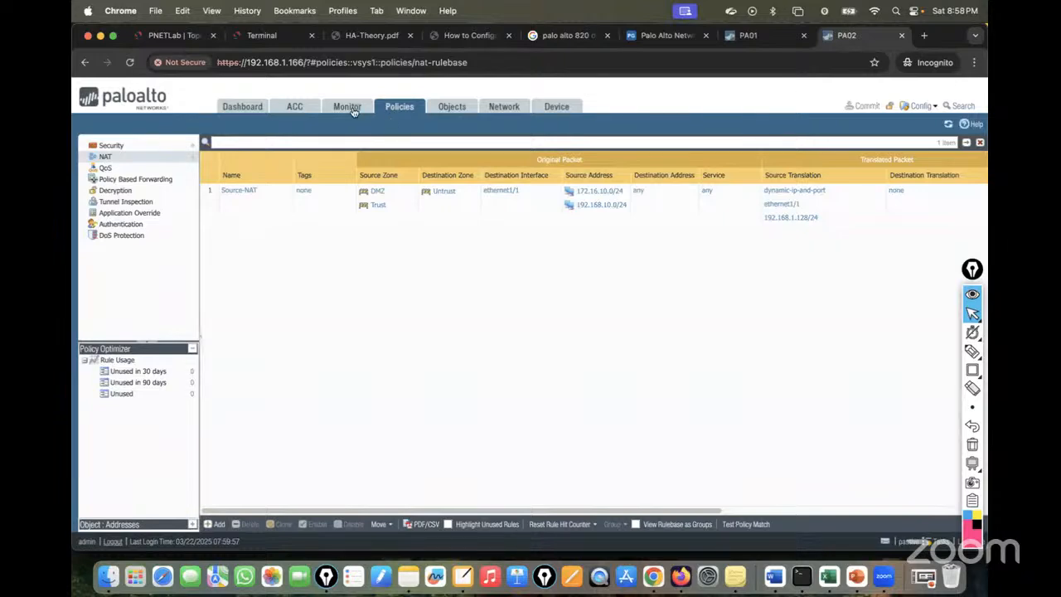
{"action": "left_click", "coordinate": [351, 106]}
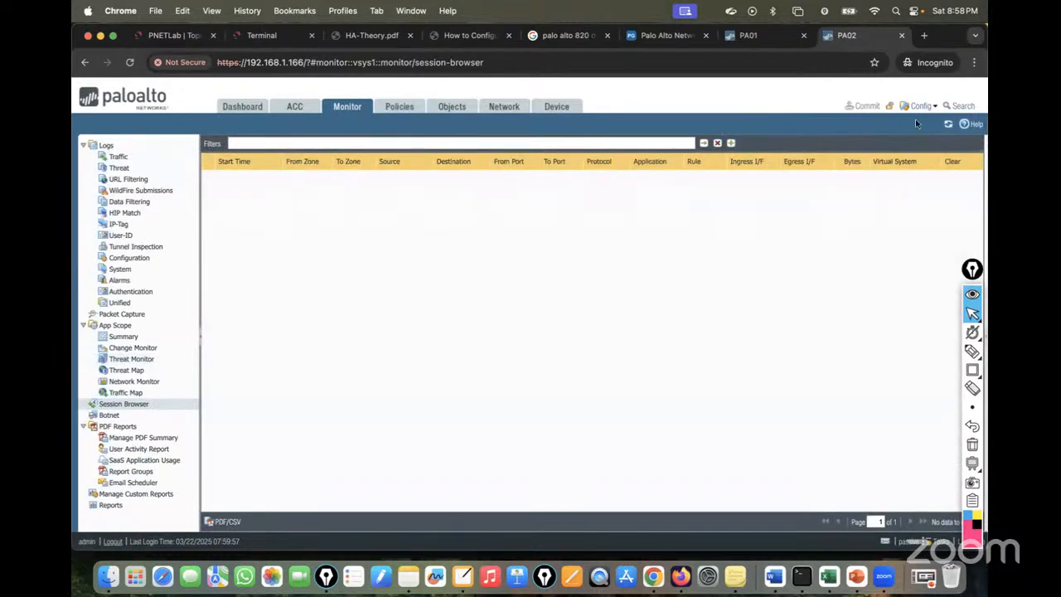
{"action": "left_click", "coordinate": [946, 124]}
Annotate the topology with Epic Pen, marking PaloAlto1's internet link broken and sketching a cloud.
{"action": "left_click", "coordinate": [175, 35]}
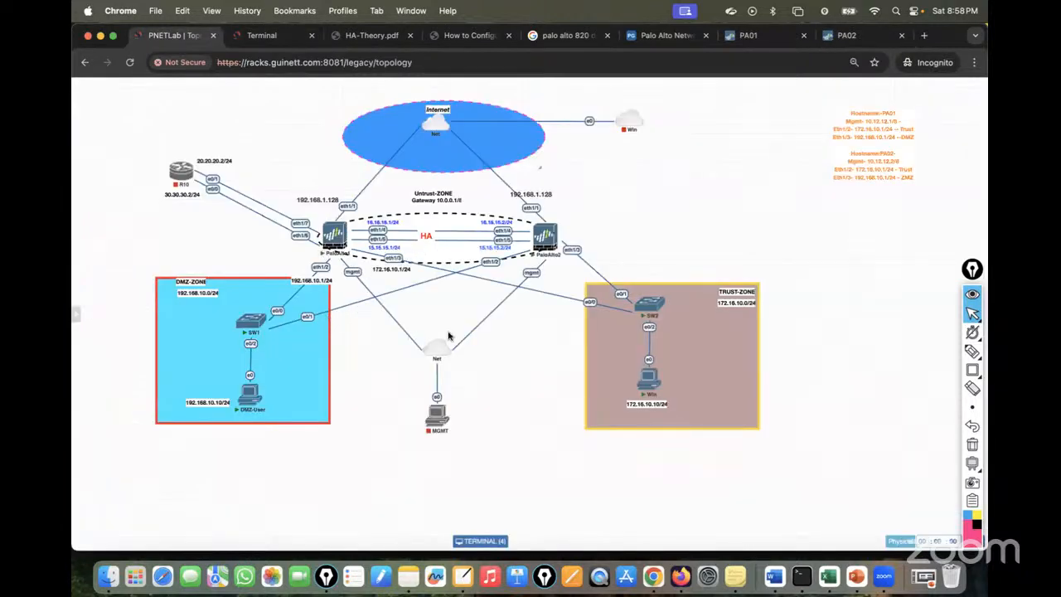
{"action": "mouse_move", "coordinate": [973, 352]}
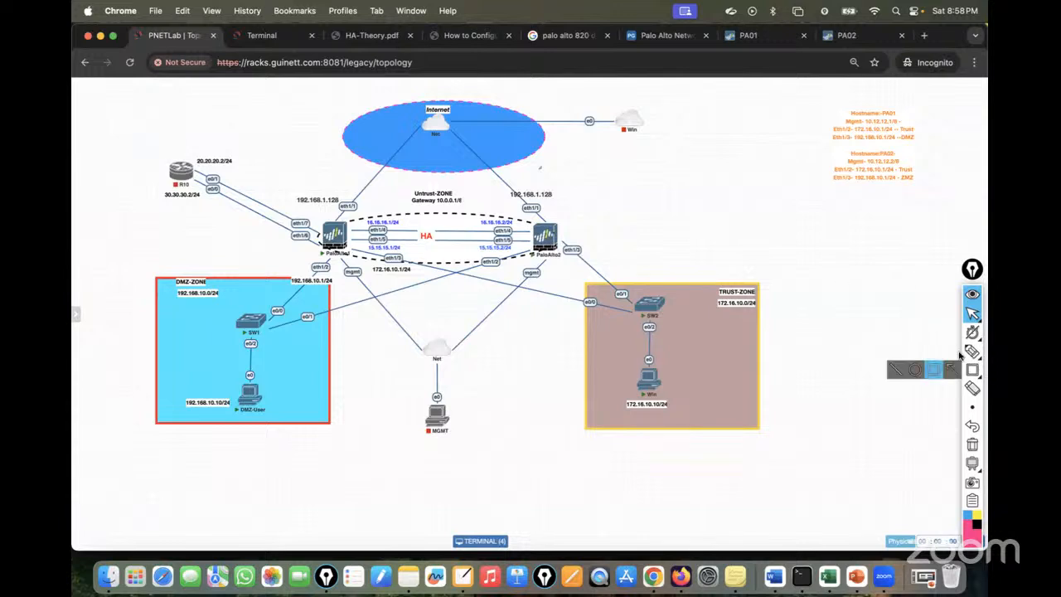
{"action": "left_click", "coordinate": [919, 368]}
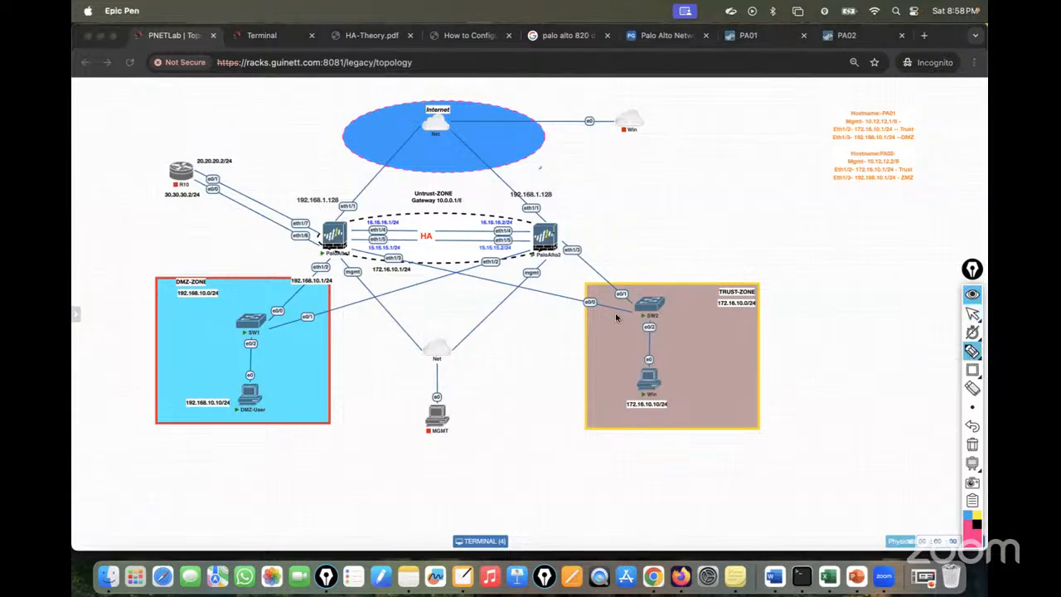
{"action": "left_click_drag", "start_coordinate": [369, 187], "coordinate": [375, 194]}
{"action": "left_click_drag", "start_coordinate": [374, 173], "coordinate": [360, 196]}
{"action": "mouse_move", "coordinate": [296, 282]}
{"action": "left_mouse_down"}
{"action": "mouse_move", "coordinate": [305, 295]}
{"action": "mouse_move", "coordinate": [294, 295]}
{"action": "left_mouse_up"}
{"action": "mouse_move", "coordinate": [340, 218]}
{"action": "left_mouse_down"}
{"action": "mouse_move", "coordinate": [406, 146]}
{"action": "mouse_move", "coordinate": [576, 57]}
{"action": "mouse_move", "coordinate": [530, 64]}
{"action": "left_mouse_up"}
{"action": "left_click_drag", "start_coordinate": [474, 97], "coordinate": [515, 76]}
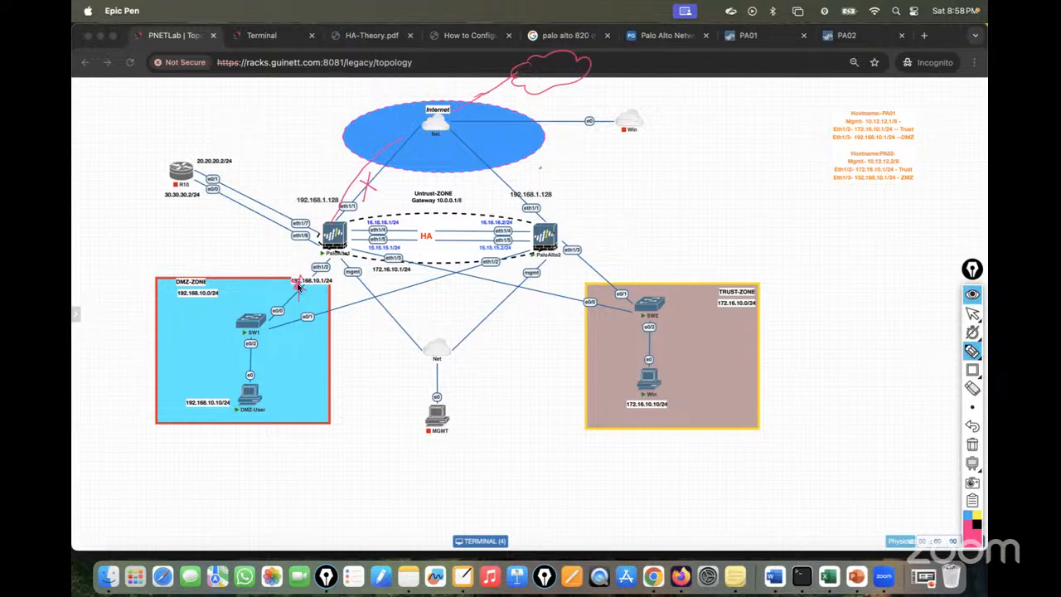
Erase the DMZ-link X, trace the DMZ-User path to PaloAlto1 and write 'Black hole'.
{"action": "left_click", "coordinate": [972, 387]}
{"action": "left_click", "coordinate": [297, 285]}
{"action": "left_click", "coordinate": [972, 351]}
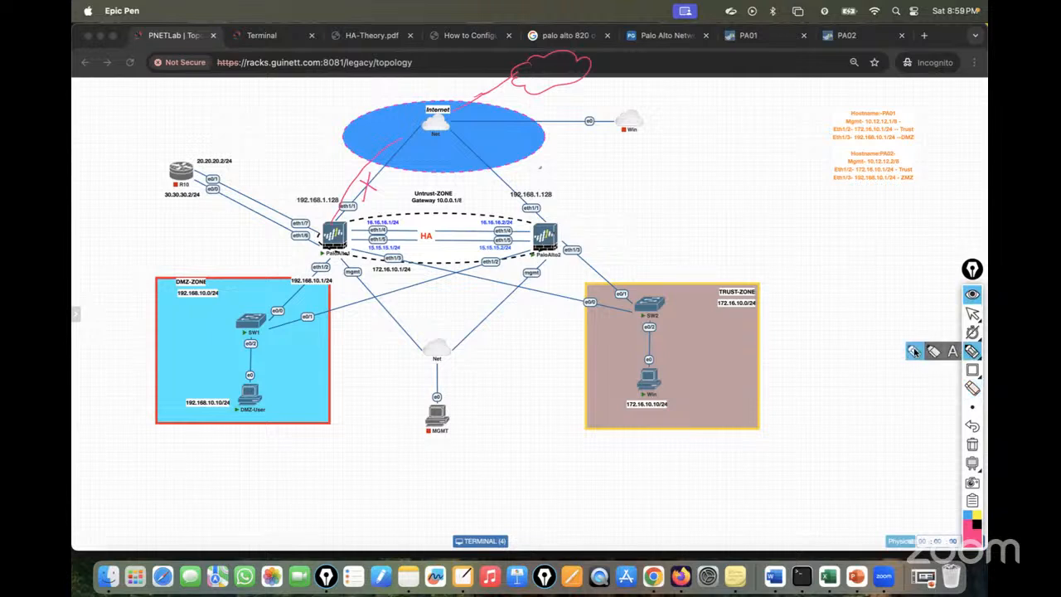
{"action": "mouse_move", "coordinate": [250, 404]}
{"action": "left_mouse_down"}
{"action": "mouse_move", "coordinate": [253, 303]}
{"action": "mouse_move", "coordinate": [328, 247]}
{"action": "mouse_move", "coordinate": [201, 262]}
{"action": "mouse_move", "coordinate": [282, 217]}
{"action": "left_mouse_up"}
{"action": "left_click_drag", "start_coordinate": [203, 259], "coordinate": [301, 218]}
{"action": "mouse_move", "coordinate": [286, 178]}
{"action": "left_mouse_down"}
{"action": "mouse_move", "coordinate": [291, 201]}
{"action": "mouse_move", "coordinate": [327, 171]}
{"action": "mouse_move", "coordinate": [323, 196]}
{"action": "left_mouse_up"}
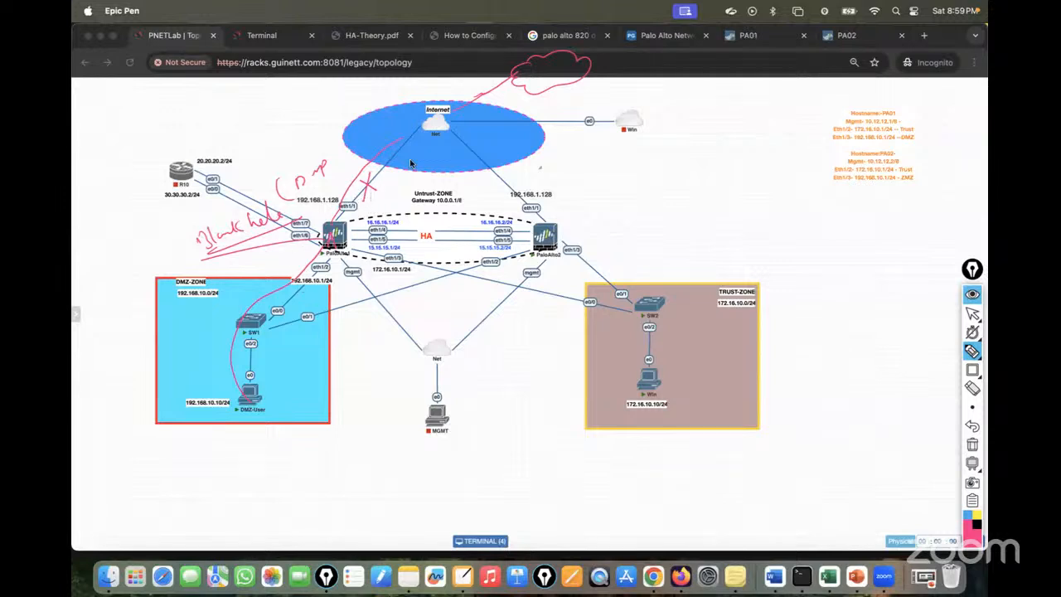
Sketch the firewall links with 'Link' and path-monitoring notes, then clear all drawings and return to cursor mode.
{"action": "mouse_move", "coordinate": [392, 147]}
{"action": "left_mouse_down"}
{"action": "mouse_move", "coordinate": [420, 105]}
{"action": "mouse_move", "coordinate": [511, 66]}
{"action": "left_mouse_up"}
{"action": "left_click_drag", "start_coordinate": [352, 221], "coordinate": [539, 212]}
{"action": "mouse_move", "coordinate": [636, 171]}
{"action": "left_mouse_down"}
{"action": "mouse_move", "coordinate": [652, 182]}
{"action": "mouse_move", "coordinate": [698, 178]}
{"action": "left_mouse_up"}
{"action": "mouse_move", "coordinate": [653, 216]}
{"action": "left_mouse_down"}
{"action": "mouse_move", "coordinate": [675, 204]}
{"action": "mouse_move", "coordinate": [771, 207]}
{"action": "mouse_move", "coordinate": [740, 201]}
{"action": "left_mouse_up"}
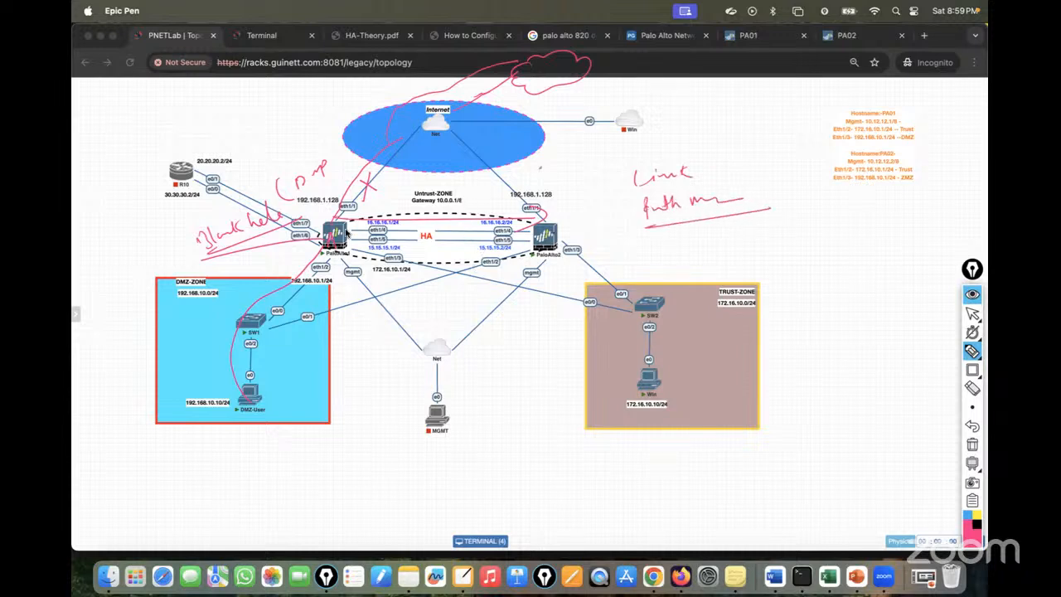
{"action": "mouse_move", "coordinate": [348, 231]}
{"action": "left_mouse_down"}
{"action": "mouse_move", "coordinate": [664, 52]}
{"action": "mouse_move", "coordinate": [635, 63]}
{"action": "left_mouse_up"}
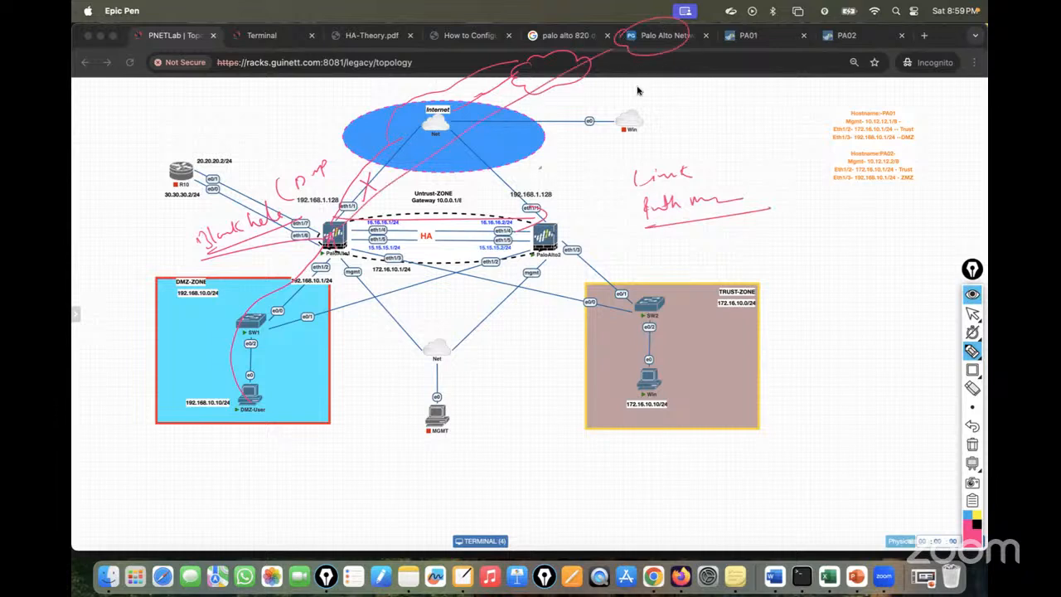
{"action": "left_click_drag", "start_coordinate": [507, 93], "coordinate": [525, 124]}
{"action": "left_click_drag", "start_coordinate": [503, 126], "coordinate": [519, 89]}
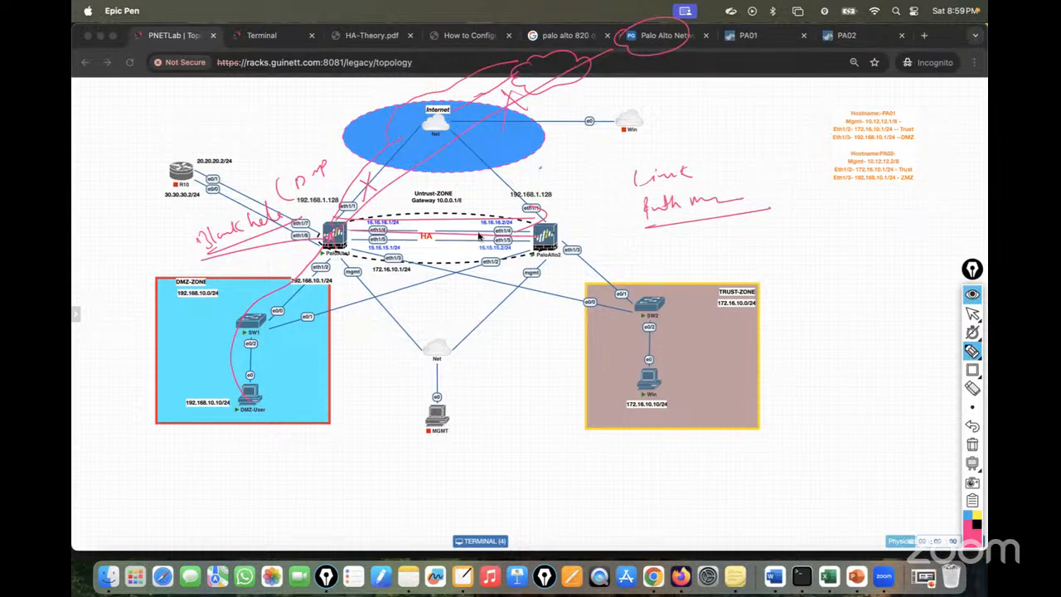
{"action": "left_click_drag", "start_coordinate": [358, 178], "coordinate": [369, 195]}
{"action": "left_click", "coordinate": [972, 444]}
{"action": "left_click", "coordinate": [974, 316]}
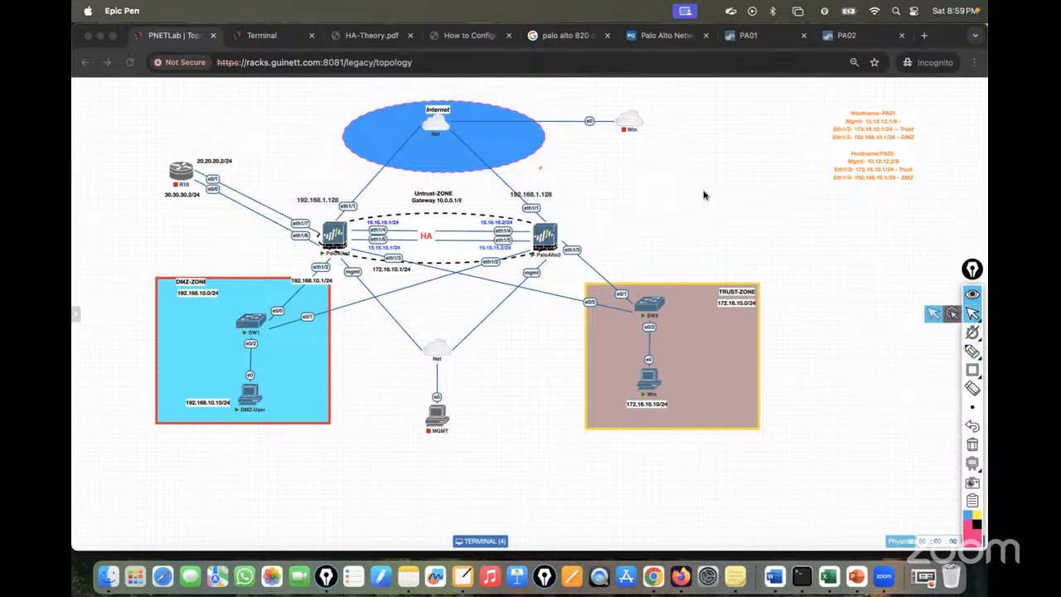
On PA01, open HA Link and Path Monitoring and keep link monitoring enabled with failure condition Any.
{"action": "left_click", "coordinate": [769, 40]}
{"action": "left_click", "coordinate": [556, 106]}
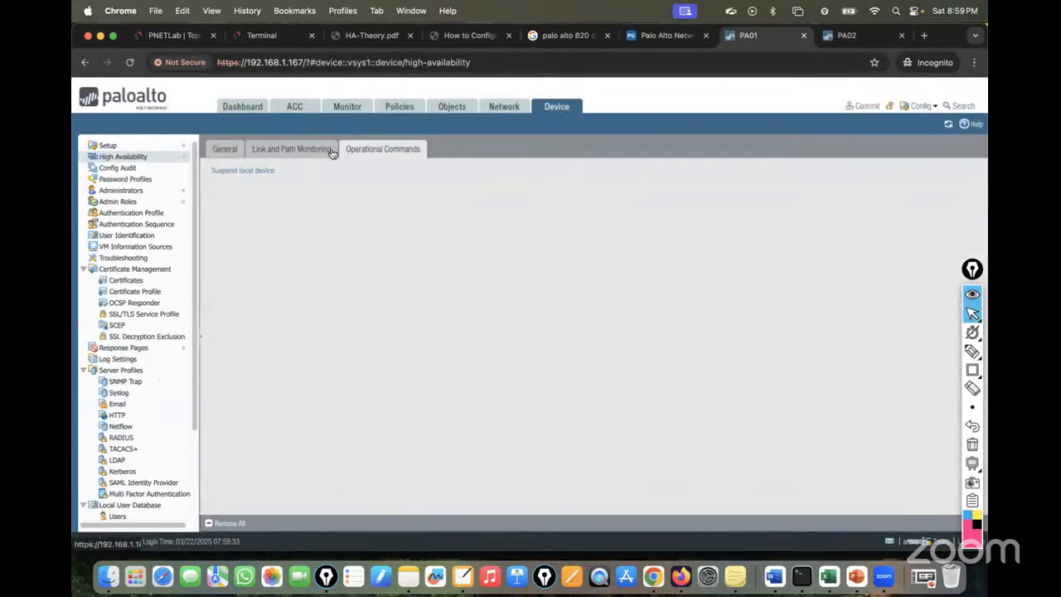
{"action": "left_click", "coordinate": [276, 152]}
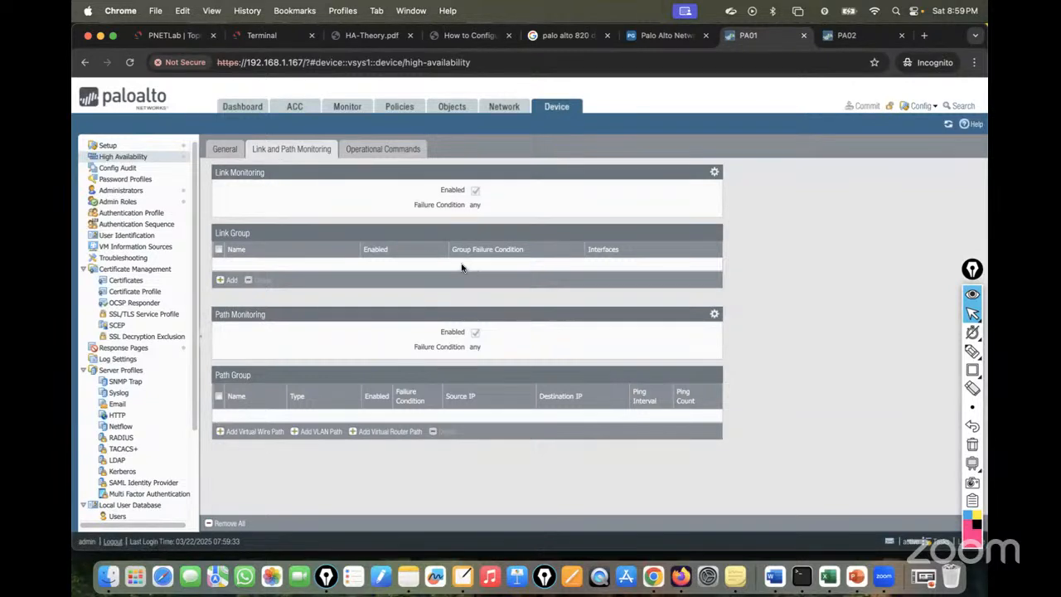
{"action": "left_click", "coordinate": [713, 174]}
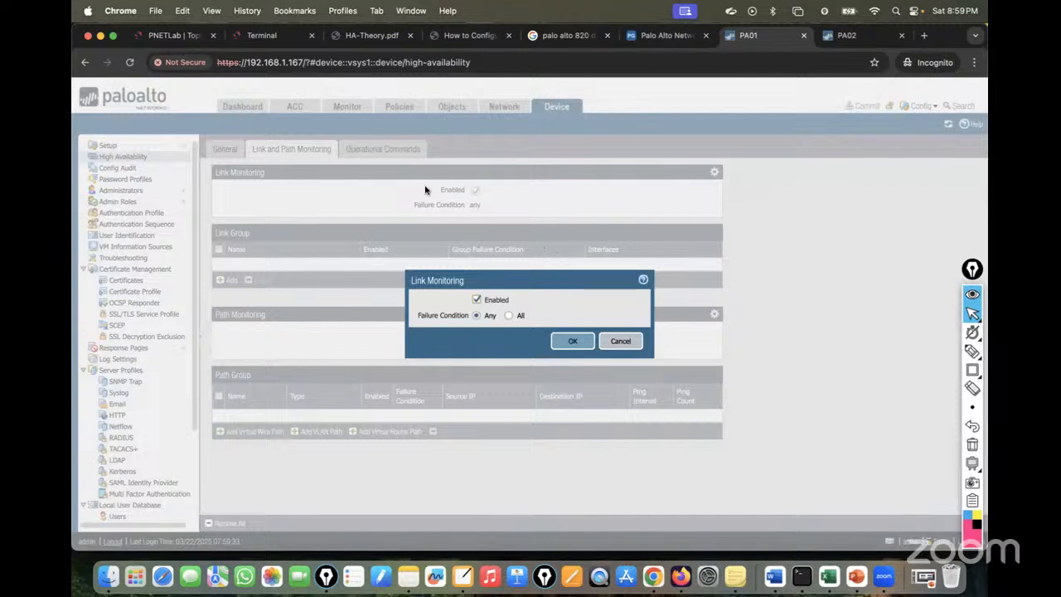
{"action": "left_click", "coordinate": [172, 36]}
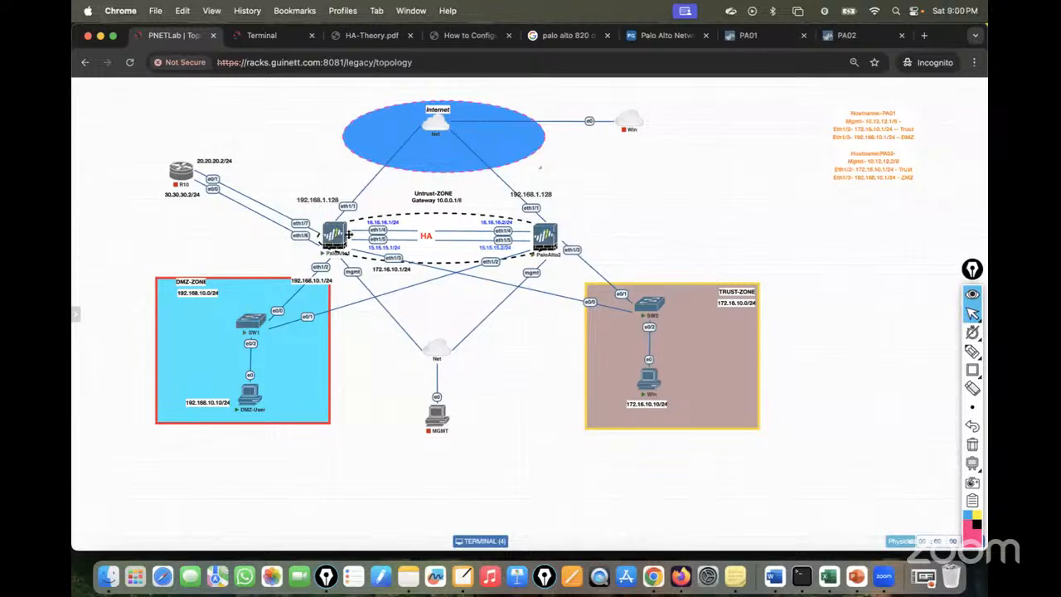
{"action": "left_click", "coordinate": [750, 36]}
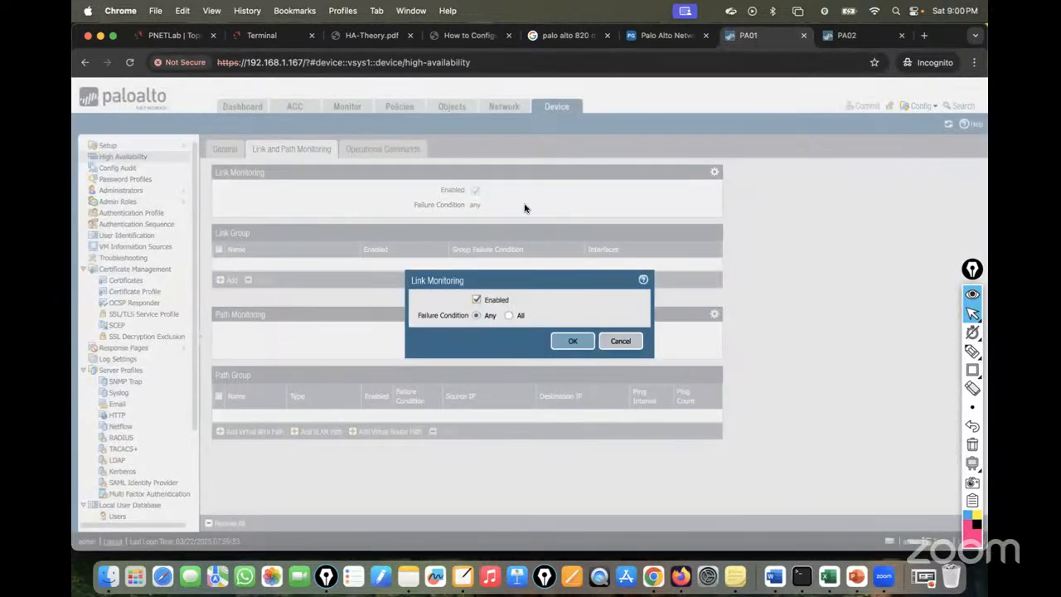
{"action": "left_click", "coordinate": [197, 35]}
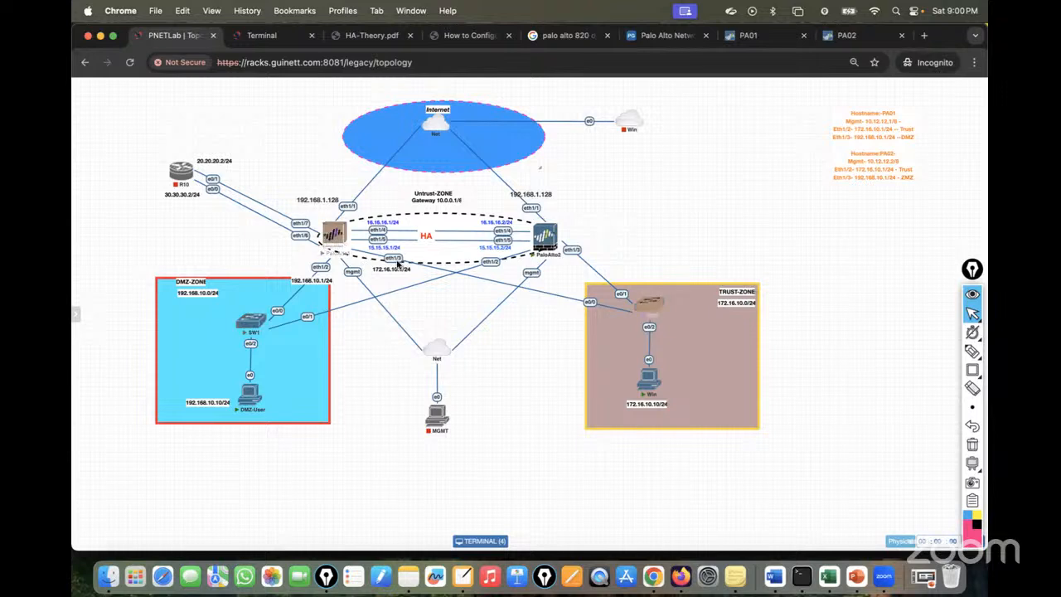
{"action": "left_click", "coordinate": [757, 35]}
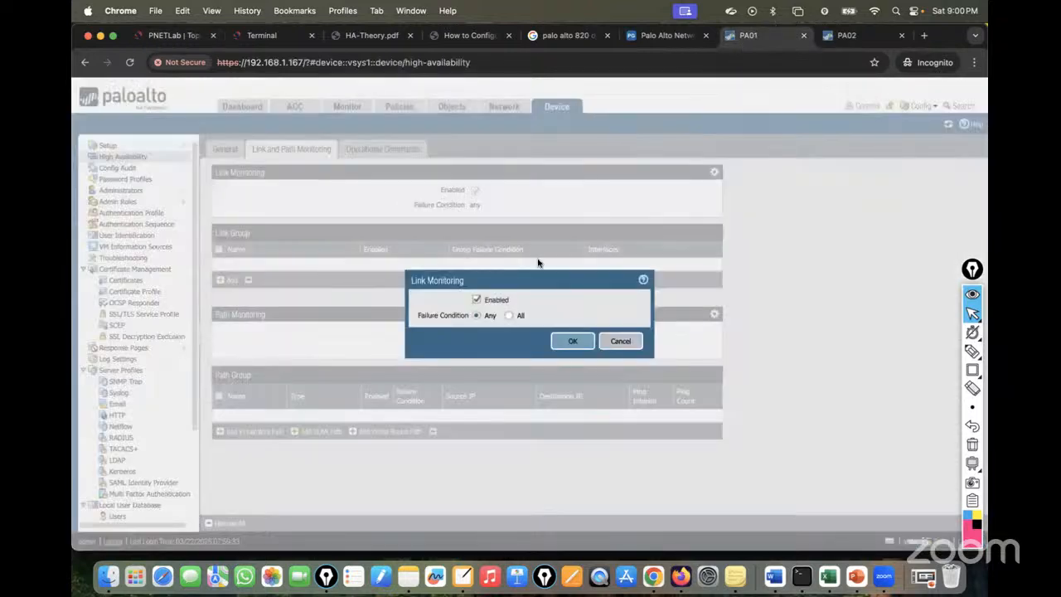
{"action": "left_click", "coordinate": [174, 37]}
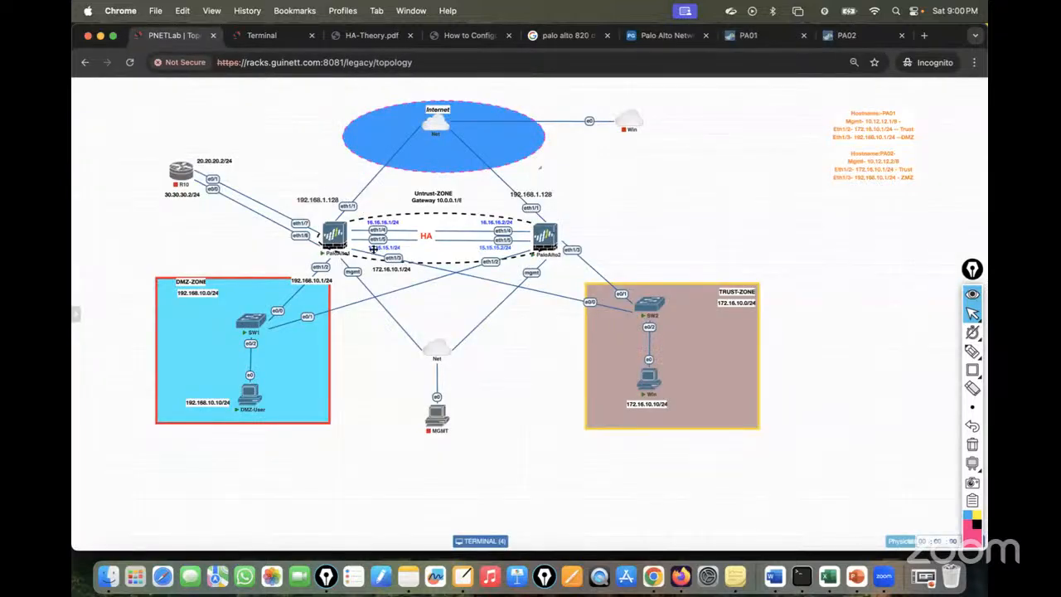
{"action": "left_click", "coordinate": [755, 35]}
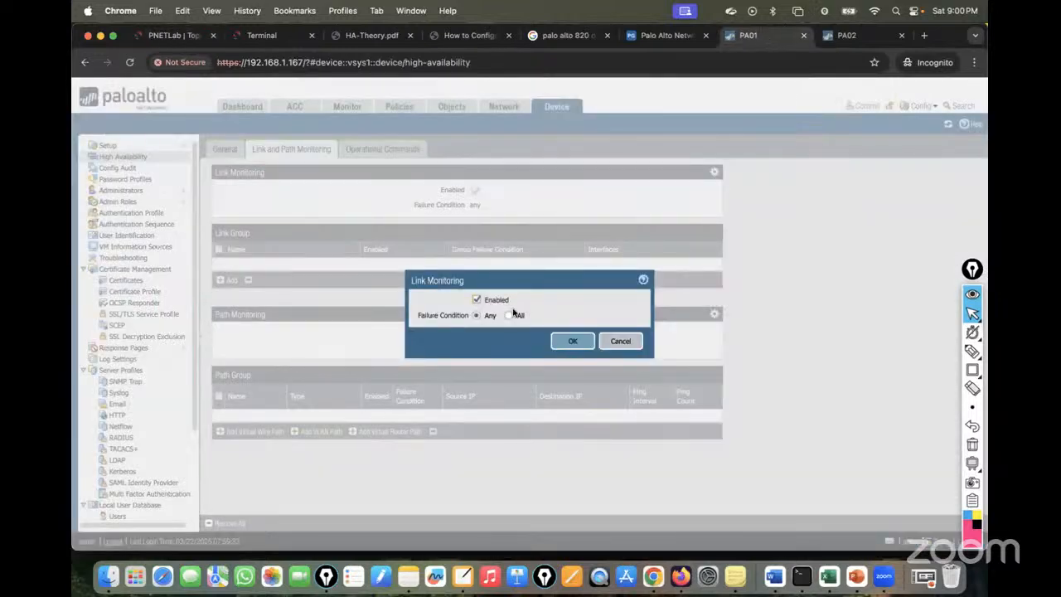
{"action": "left_click", "coordinate": [572, 341]}
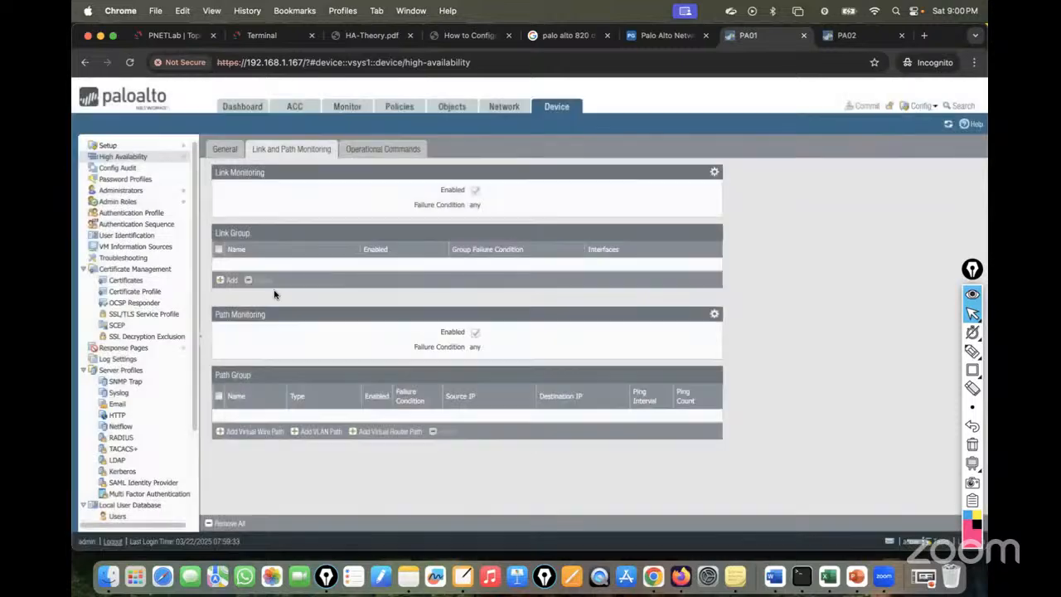
Create link group 'LAN-WAN Link Monitoring' with interfaces ethernet1/1, ethernet1/2 and ethernet1/3.
{"action": "left_click", "coordinate": [228, 280]}
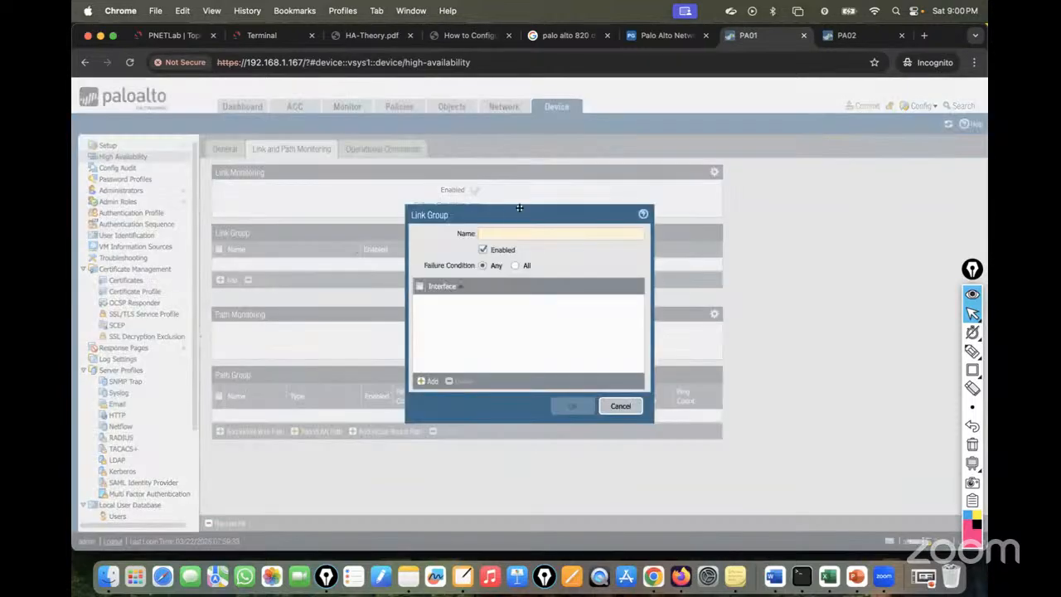
{"action": "type", "text": "LAN"}
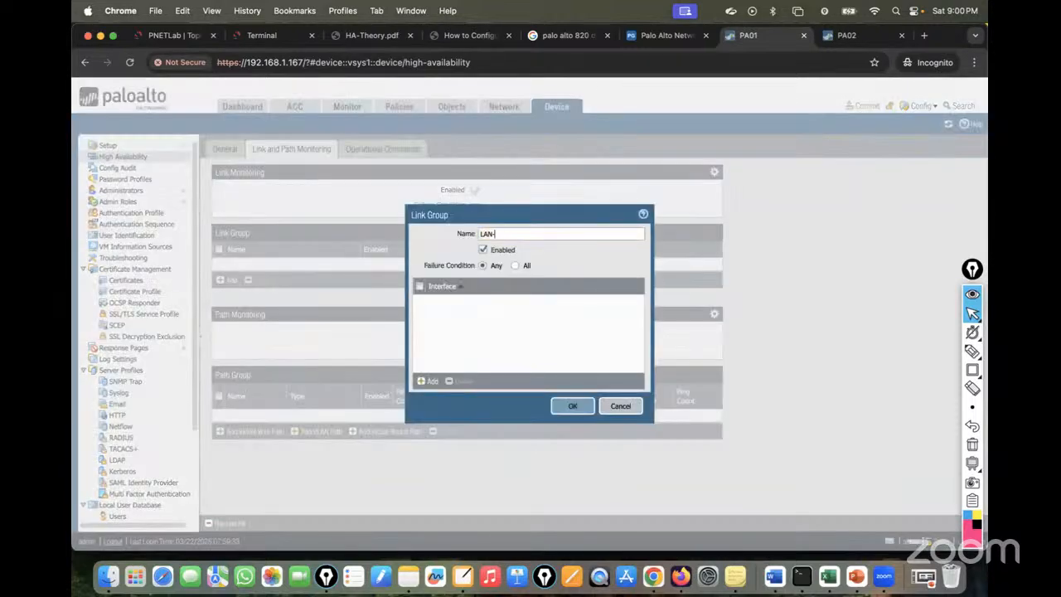
{"action": "type", "text": "-WAN LInk Monitoring"}
{"action": "left_click", "coordinate": [427, 381]}
{"action": "left_click", "coordinate": [447, 315]}
{"action": "left_click", "coordinate": [428, 380]}
{"action": "left_click", "coordinate": [455, 340]}
{"action": "left_click", "coordinate": [433, 380]}
{"action": "left_click", "coordinate": [459, 363]}
{"action": "left_click", "coordinate": [576, 406]}
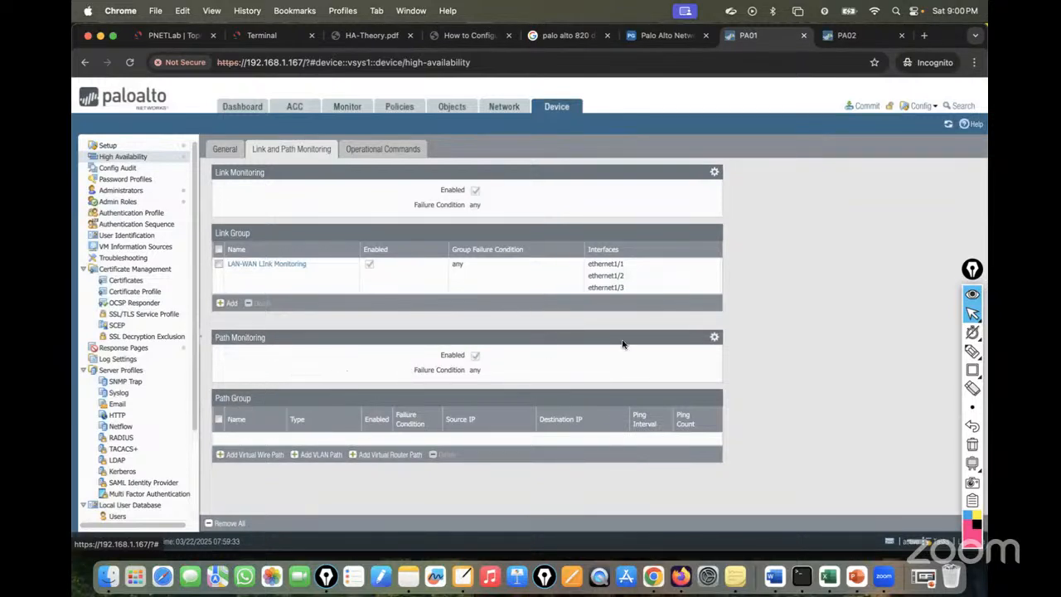
{"action": "left_click", "coordinate": [713, 337]}
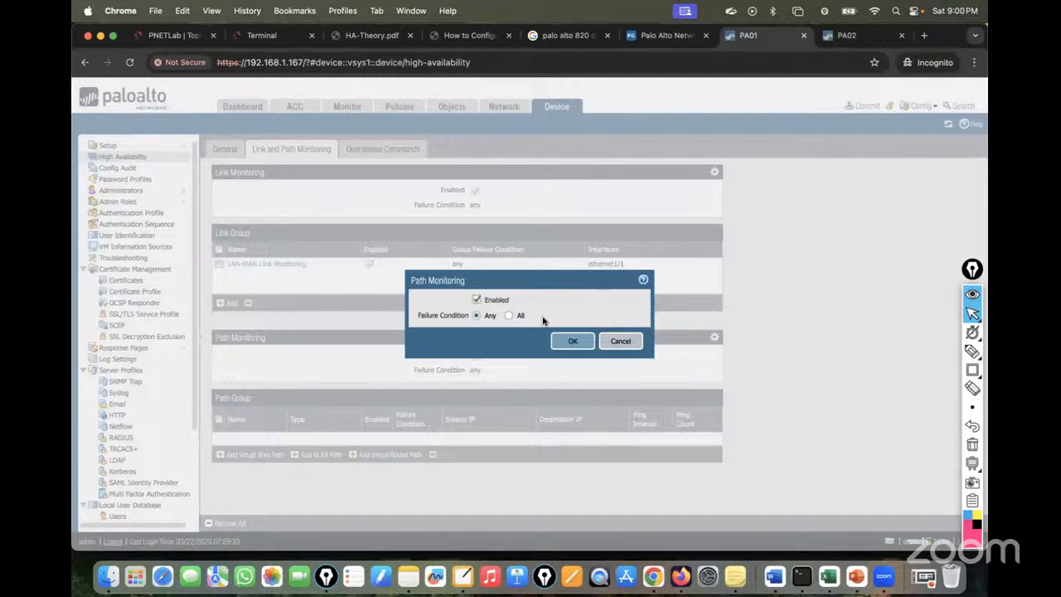
Keep path monitoring enabled and start a 'default' virtual-router path group monitoring 1.1.1.1.
{"action": "left_click", "coordinate": [572, 341]}
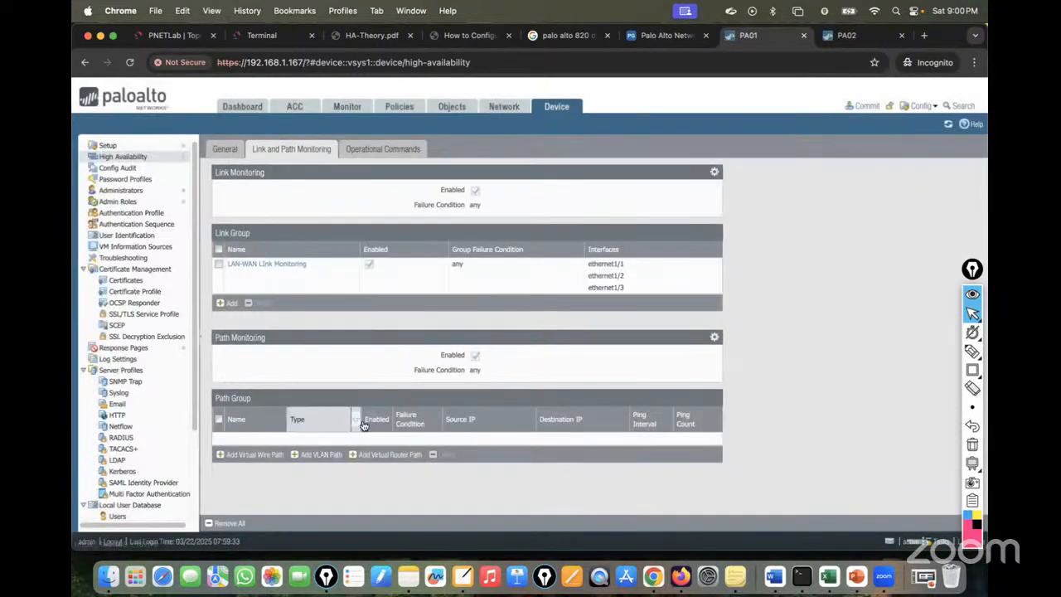
{"action": "left_click", "coordinate": [381, 462]}
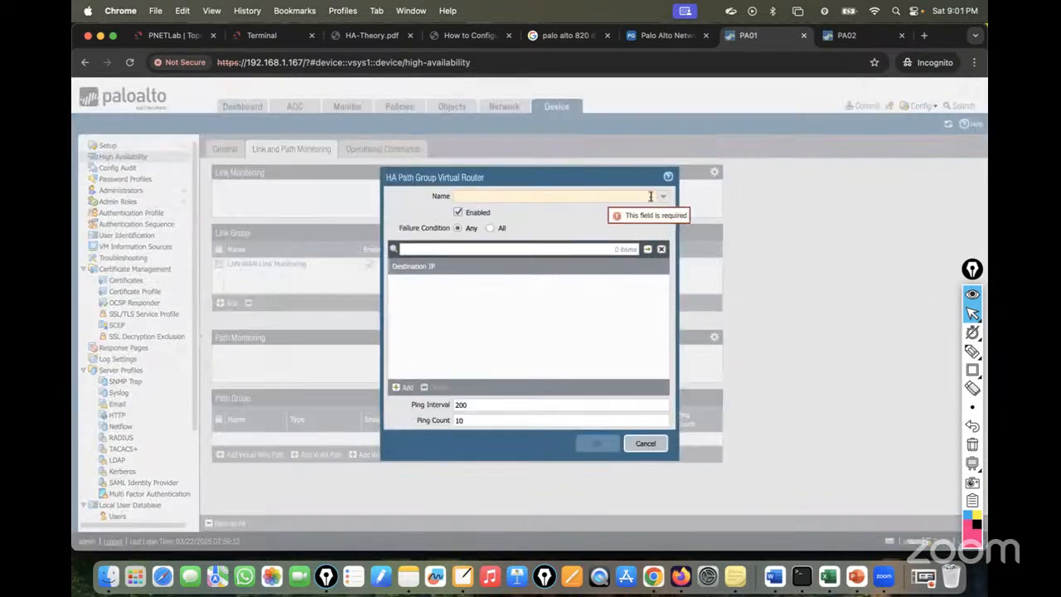
{"action": "left_click", "coordinate": [664, 198]}
{"action": "left_click", "coordinate": [473, 213]}
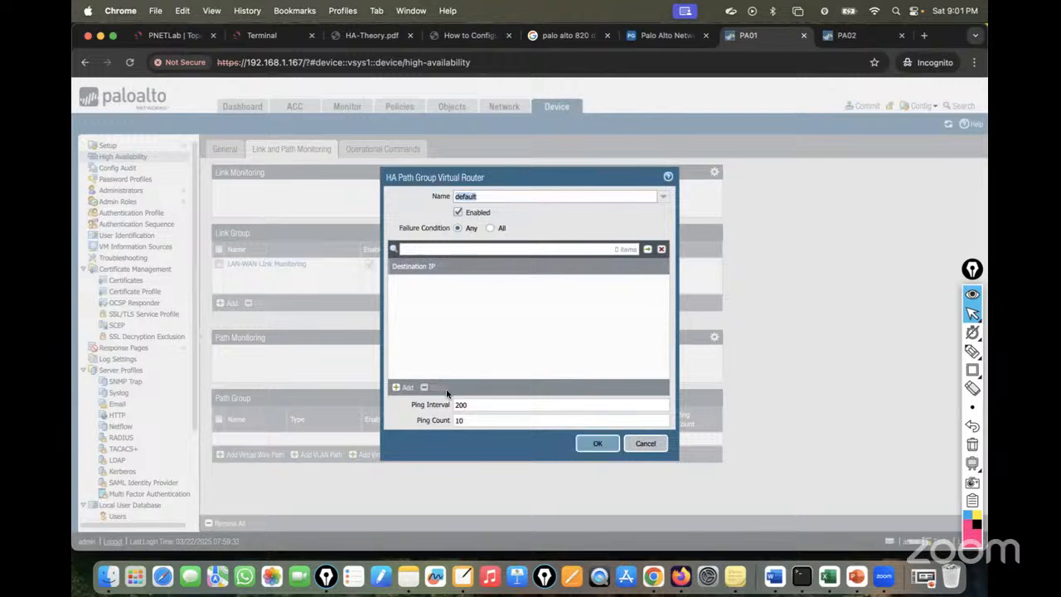
{"action": "left_click", "coordinate": [400, 389]}
{"action": "type", "text": "1.1.1.1"}
{"action": "left_click", "coordinate": [515, 322]}
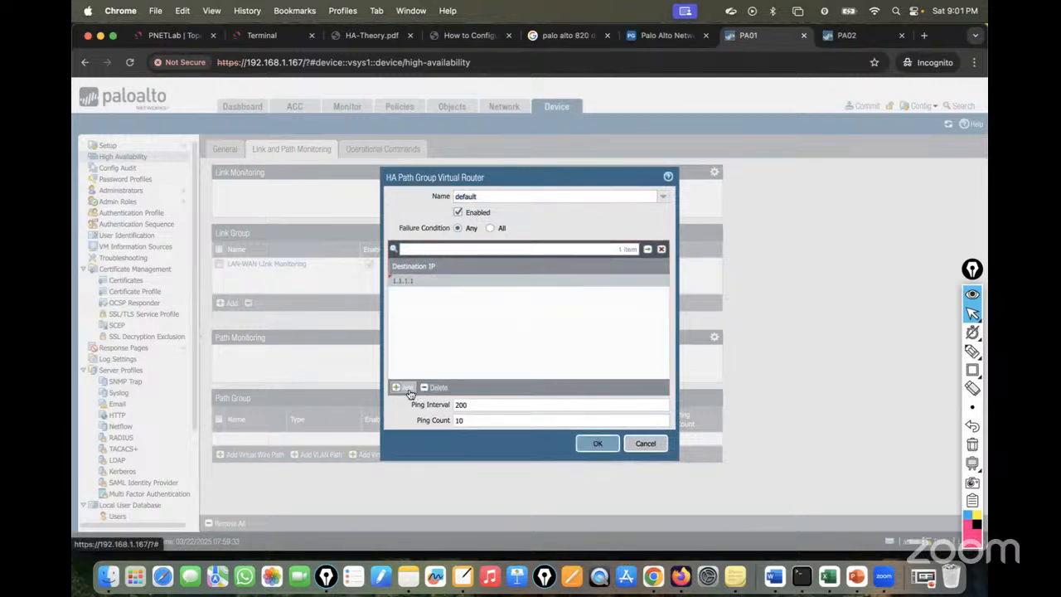
Add 8.8.8.8 as a second destination IP and save the default path group.
{"action": "left_click", "coordinate": [404, 391]}
{"action": "type", "text": "8.8.8.8"}
{"action": "left_click", "coordinate": [545, 352]}
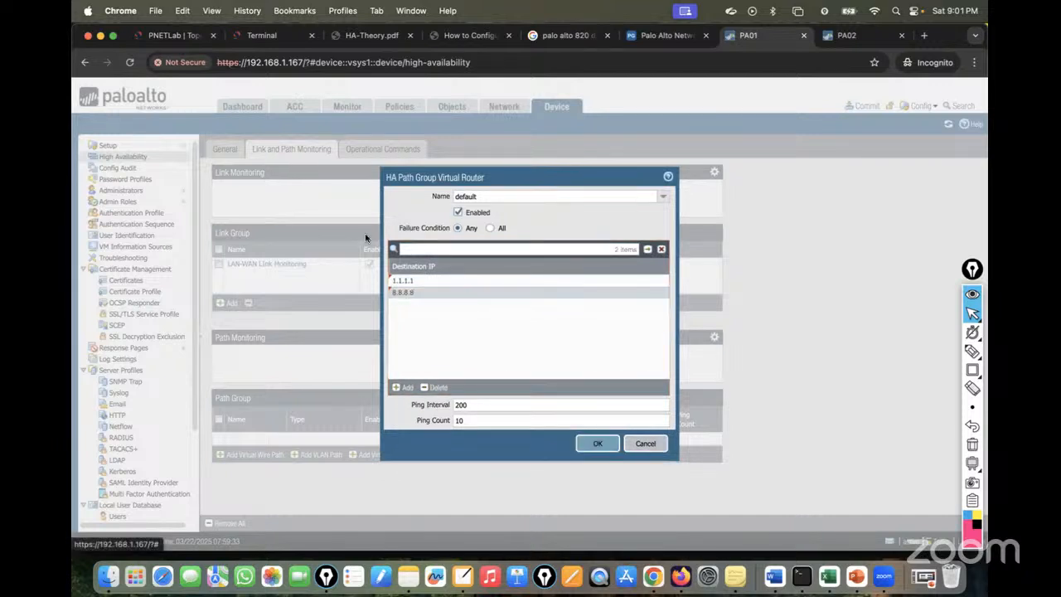
{"action": "left_click", "coordinate": [146, 35]}
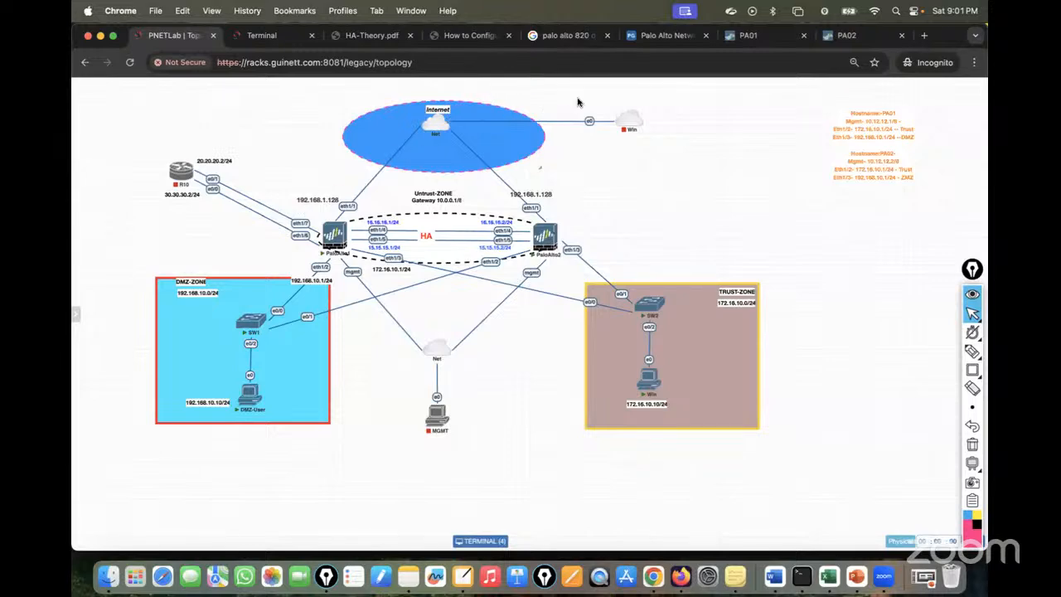
{"action": "left_click", "coordinate": [762, 37]}
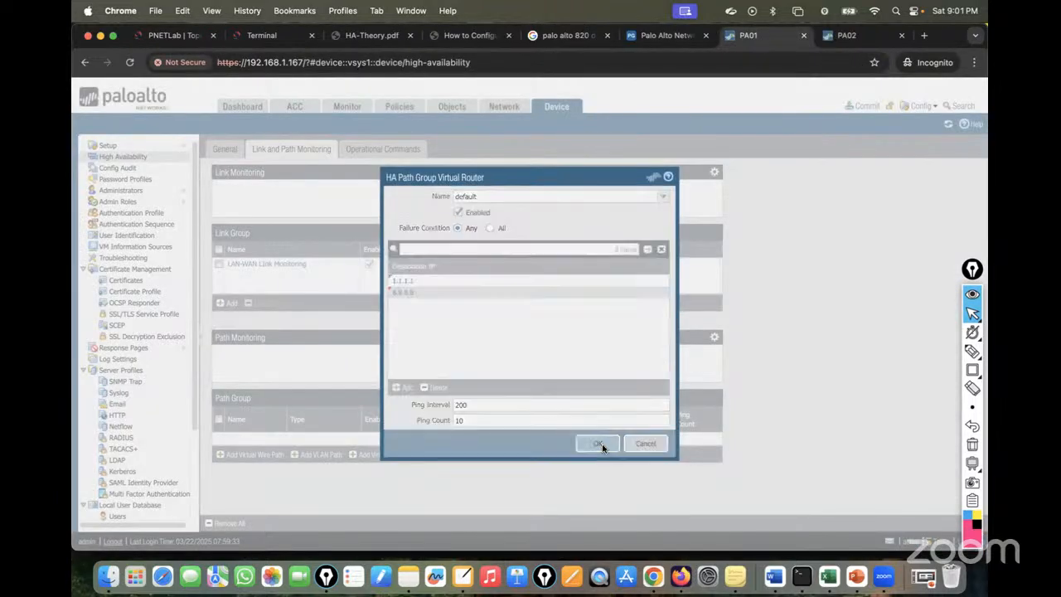
{"action": "left_click", "coordinate": [599, 444]}
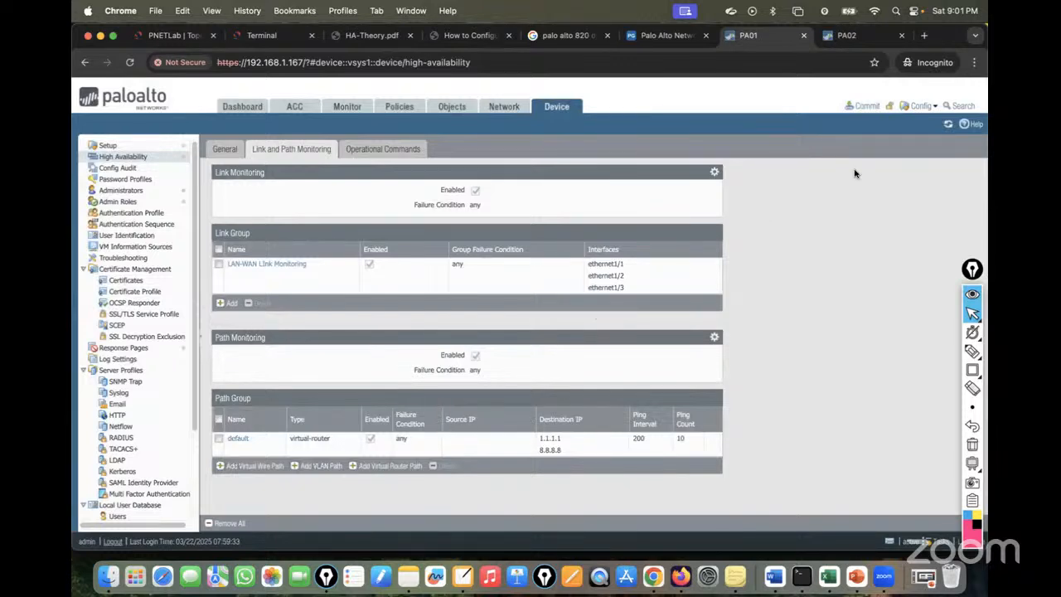
{"action": "left_click", "coordinate": [865, 105]}
Commit PA01's changes and close the status window once it reports Completed.
{"action": "left_click", "coordinate": [644, 458]}
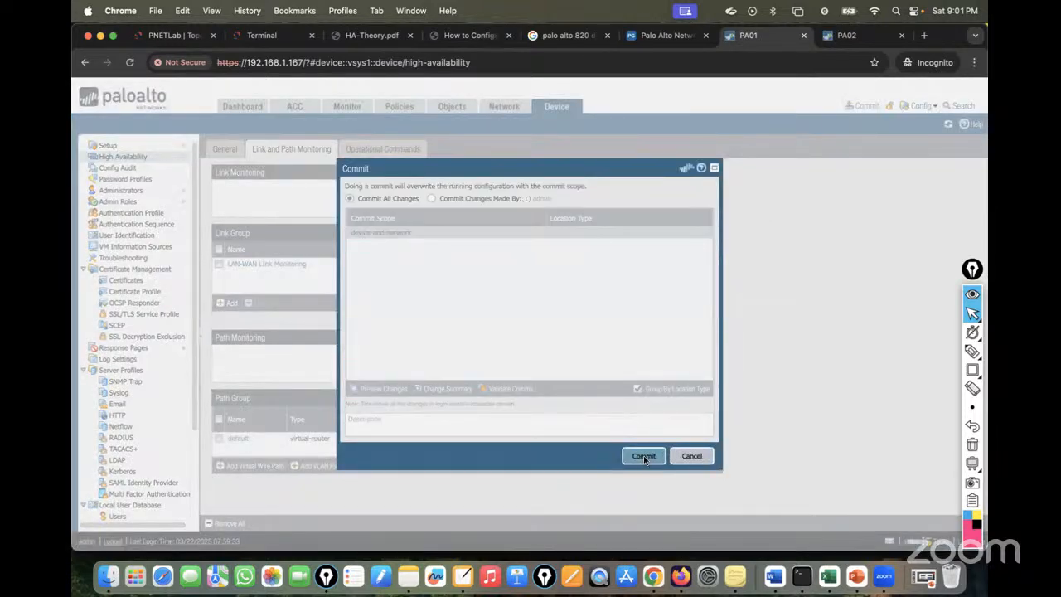
{"action": "left_click_drag", "start_coordinate": [469, 219], "coordinate": [786, 173]}
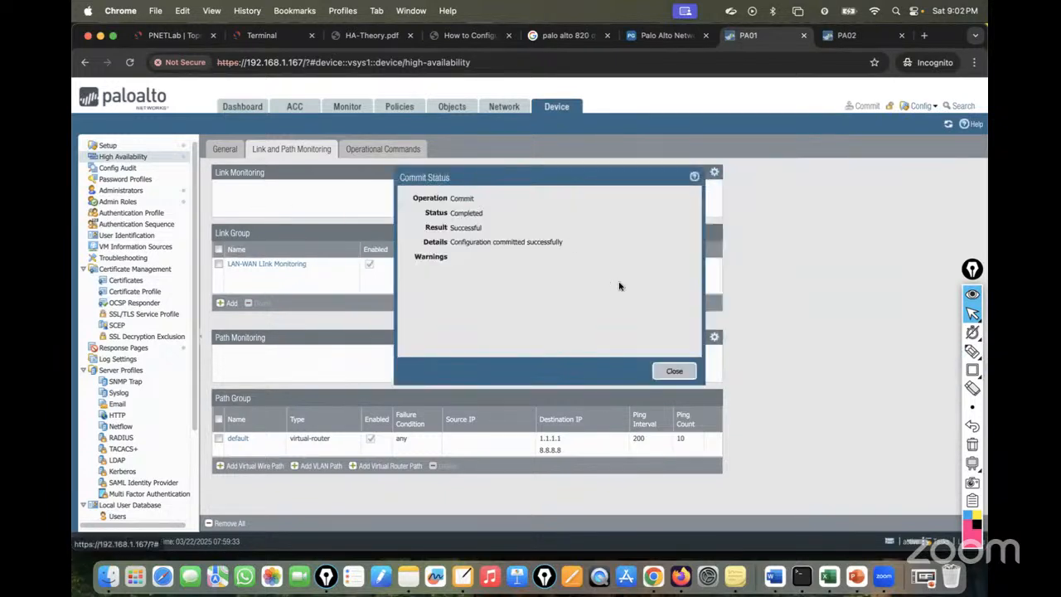
{"action": "left_click", "coordinate": [676, 373]}
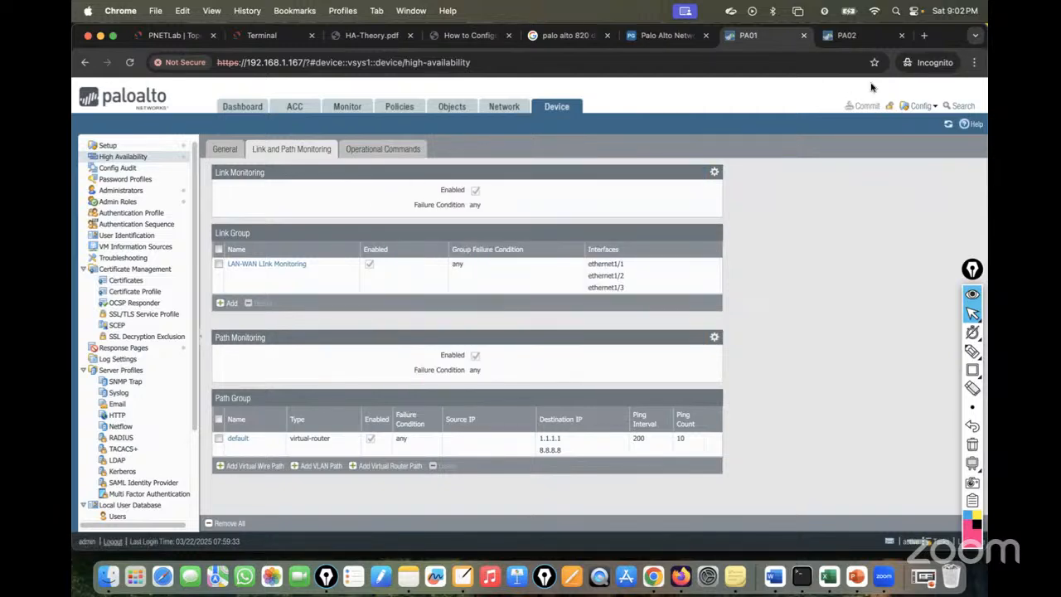
On PA02, open HA Link and Path Monitoring and keep link monitoring enabled with failure condition Any.
{"action": "left_click", "coordinate": [846, 35]}
{"action": "left_click", "coordinate": [568, 105]}
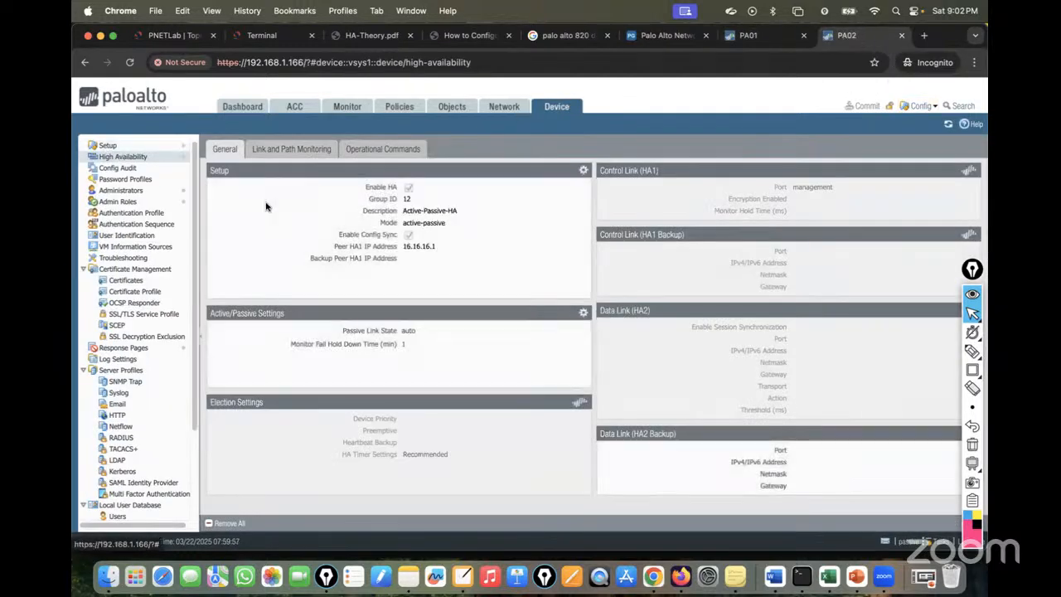
{"action": "left_click", "coordinate": [292, 151]}
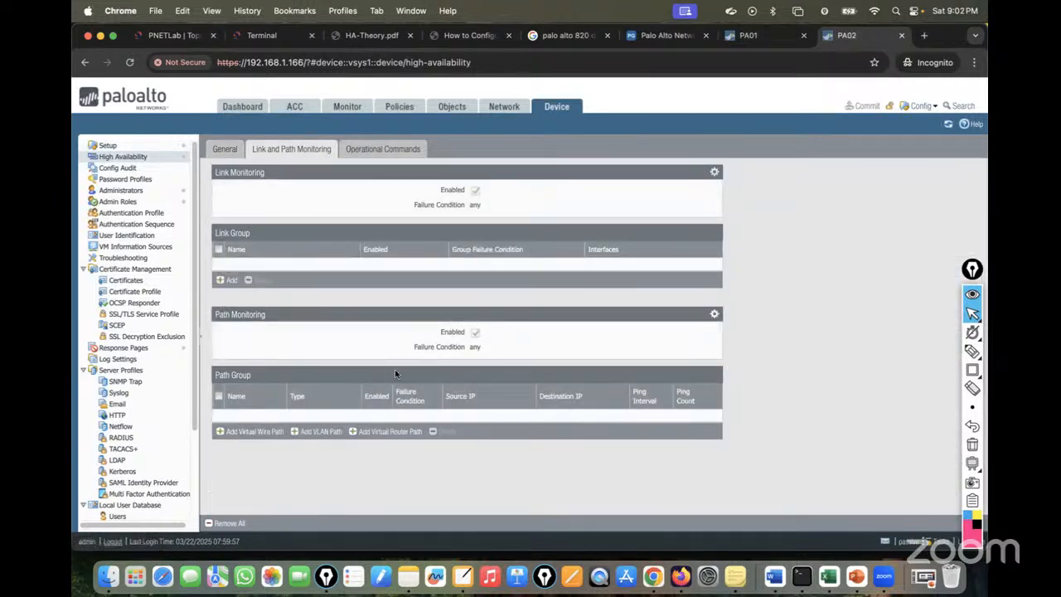
{"action": "left_click", "coordinate": [746, 37]}
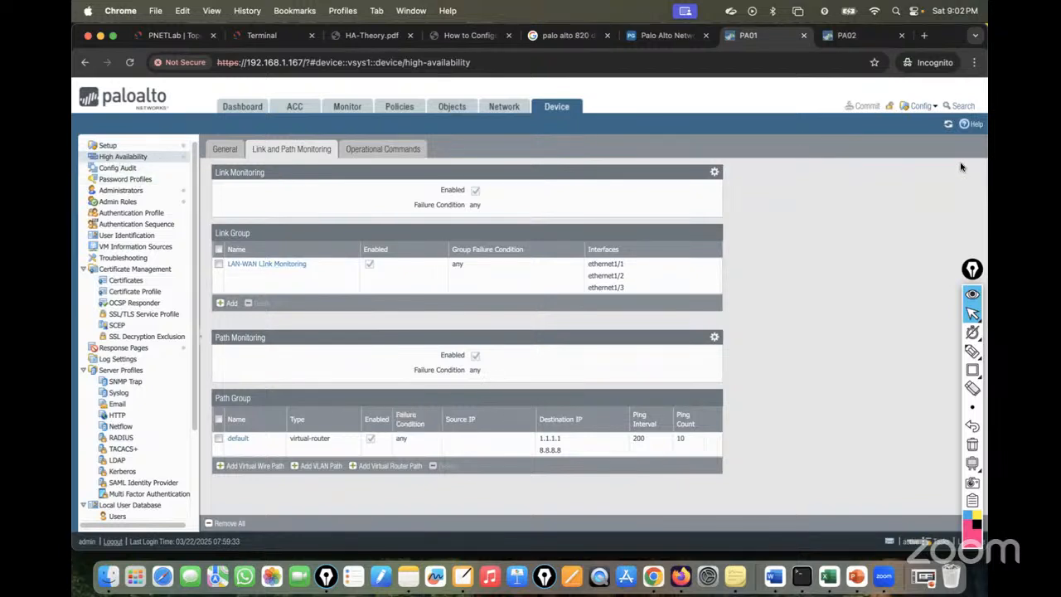
{"action": "left_click", "coordinate": [845, 34]}
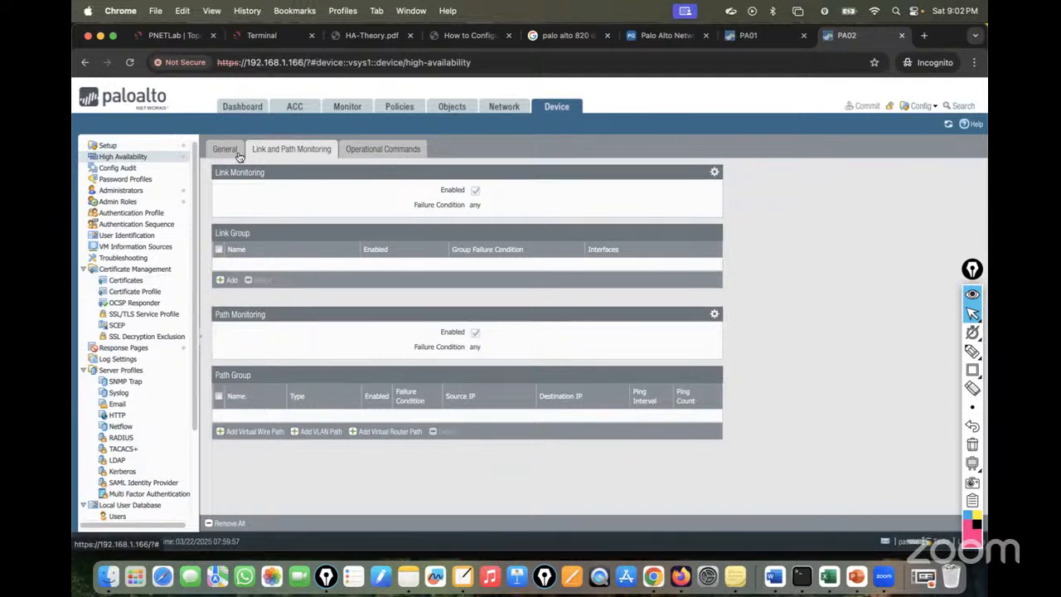
{"action": "left_click", "coordinate": [717, 173]}
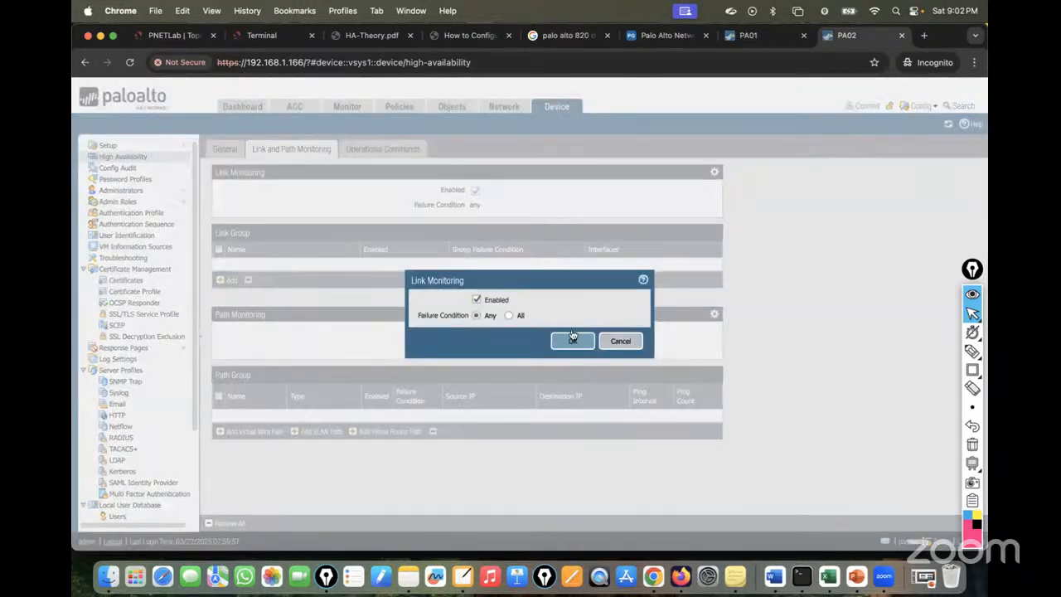
{"action": "left_click", "coordinate": [587, 343]}
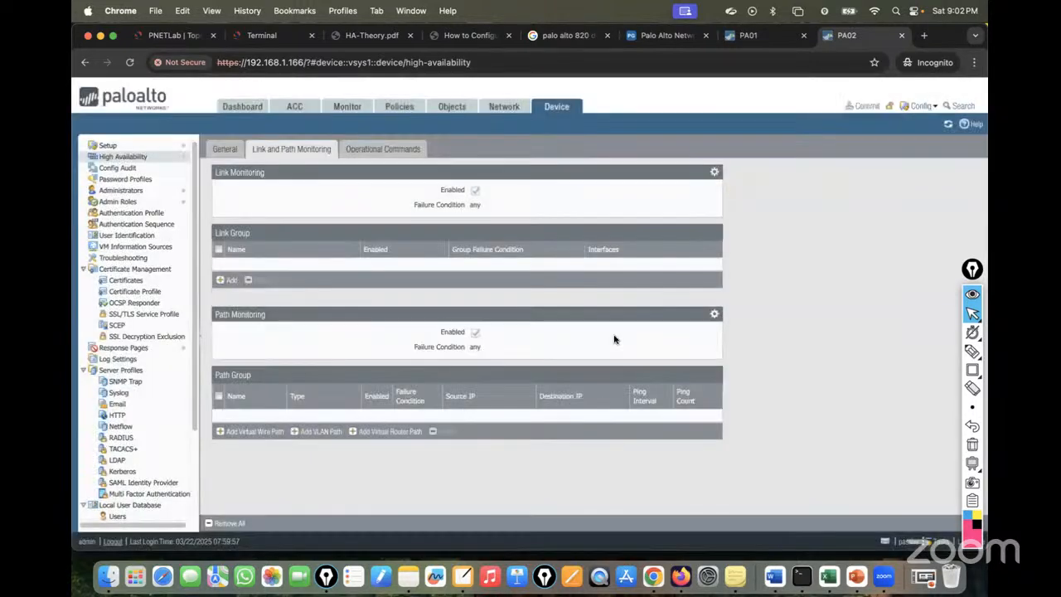
Name the link group LAN-WAN_Link_monitoring and add ethernet1/1, ethernet1/2 and ethernet1/3.
{"action": "left_click", "coordinate": [226, 279]}
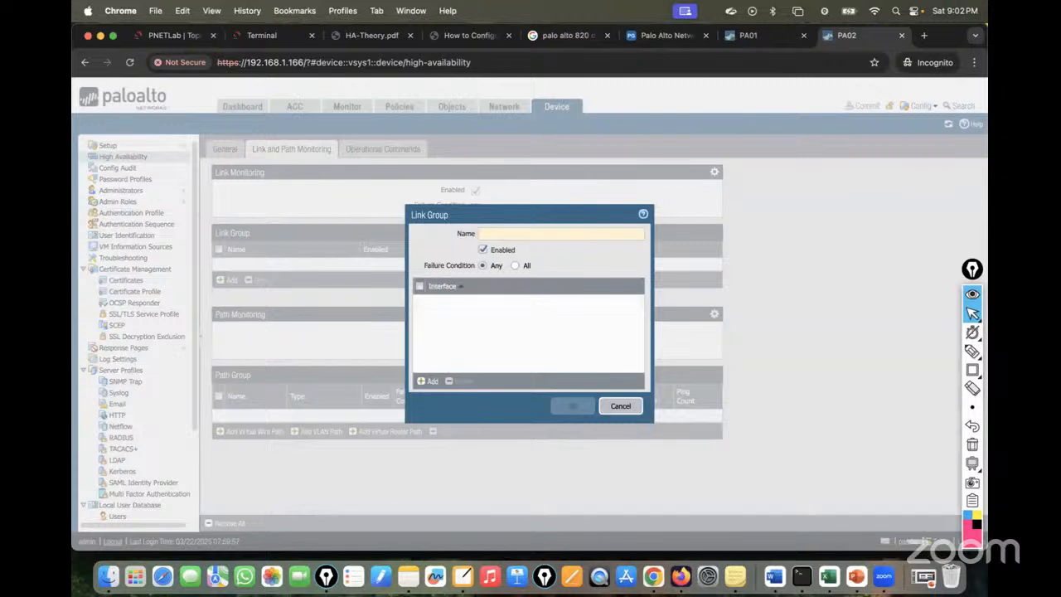
{"action": "type", "text": "LAN-WAN Link"}
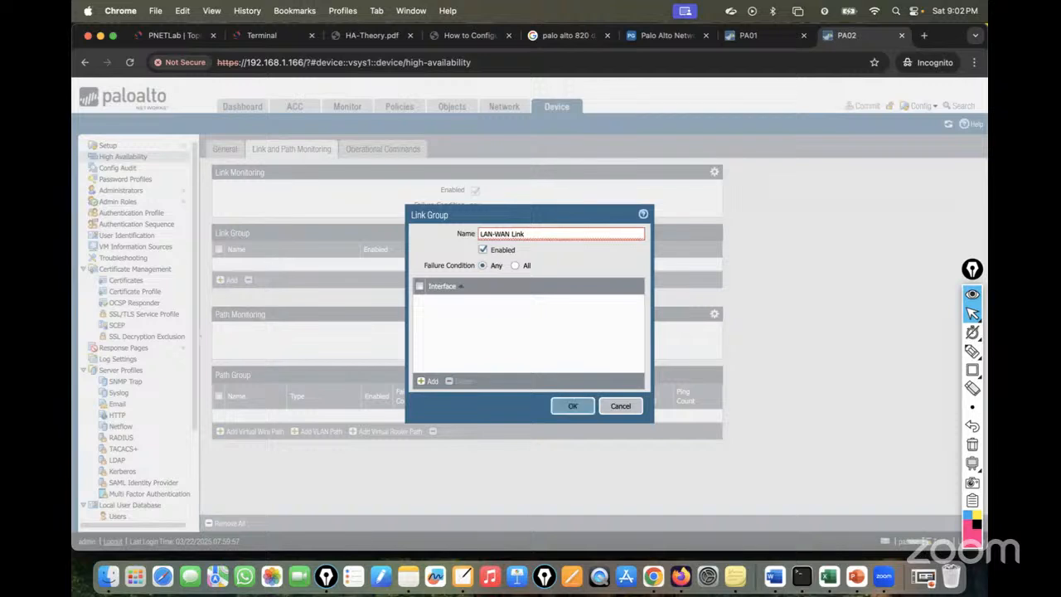
{"action": "key", "text": "BackSpace"}
{"action": "type", "text": "_"}
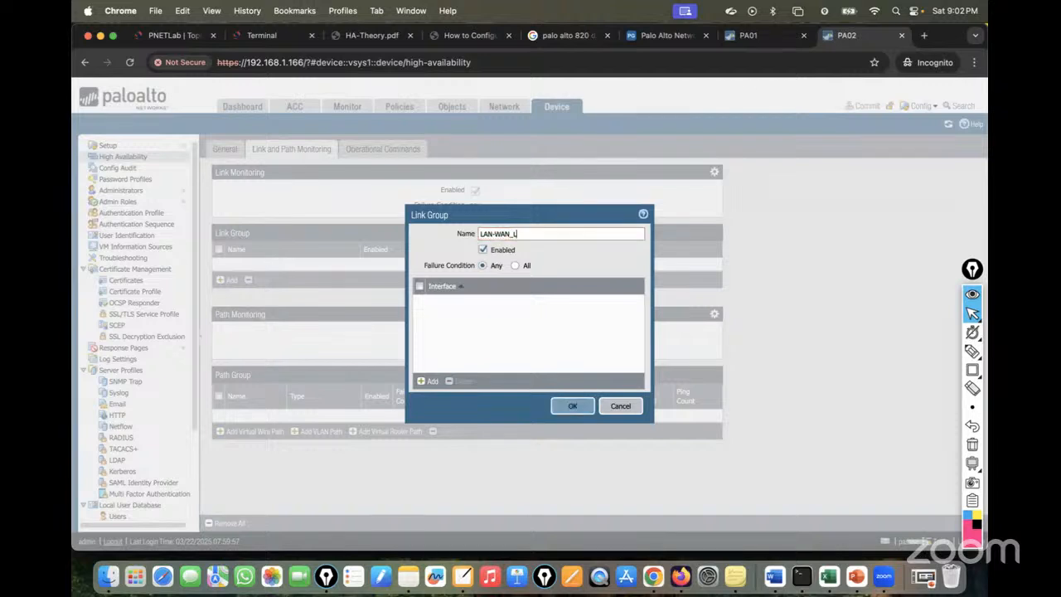
{"action": "type", "text": "Lin="}
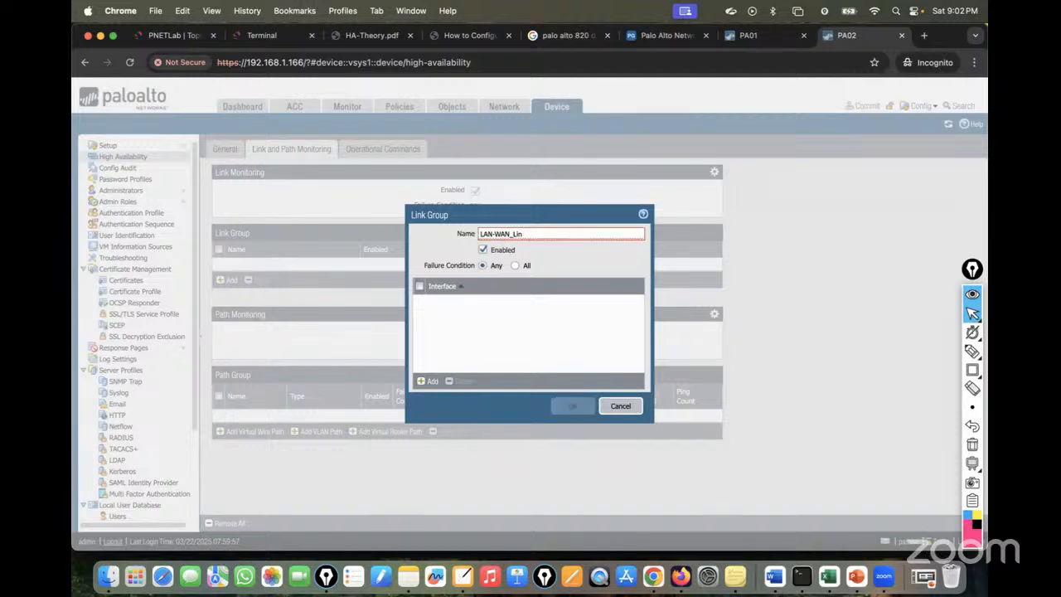
{"action": "key", "text": "BackSpace"}
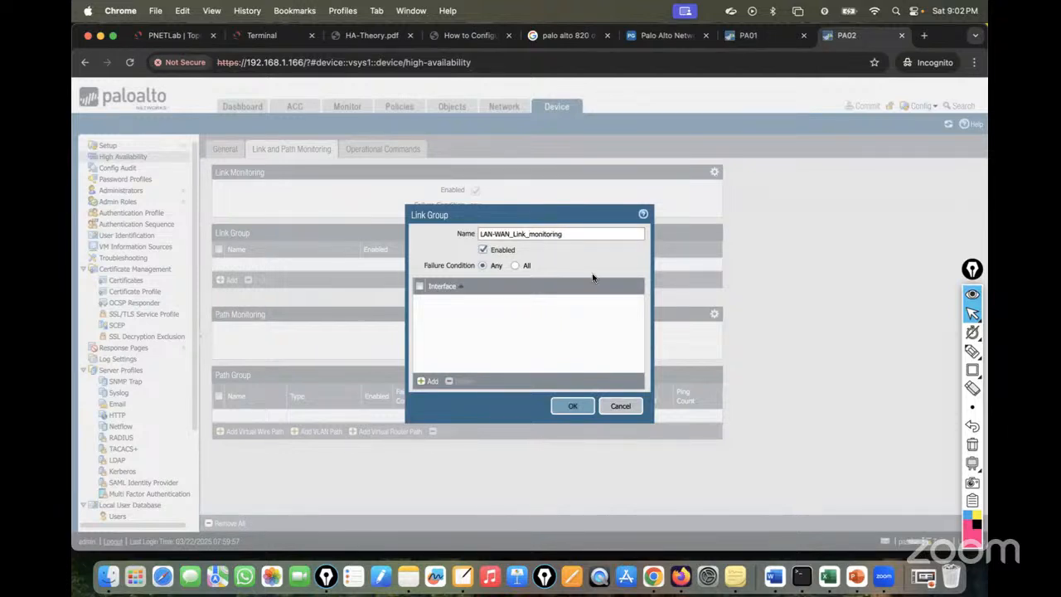
{"action": "left_click", "coordinate": [430, 380]}
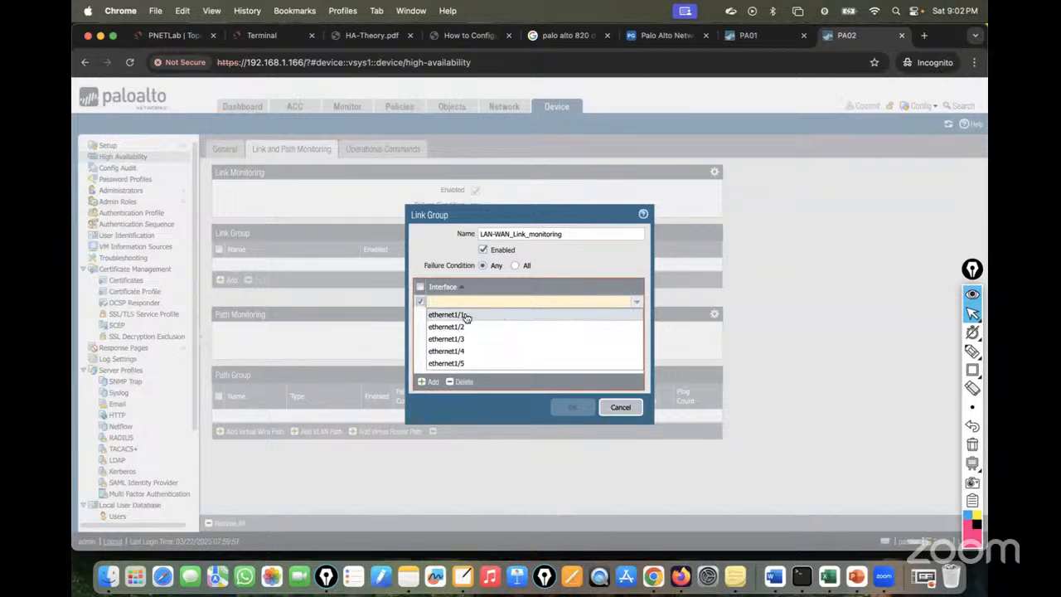
{"action": "left_click", "coordinate": [465, 315]}
{"action": "left_click", "coordinate": [431, 380]}
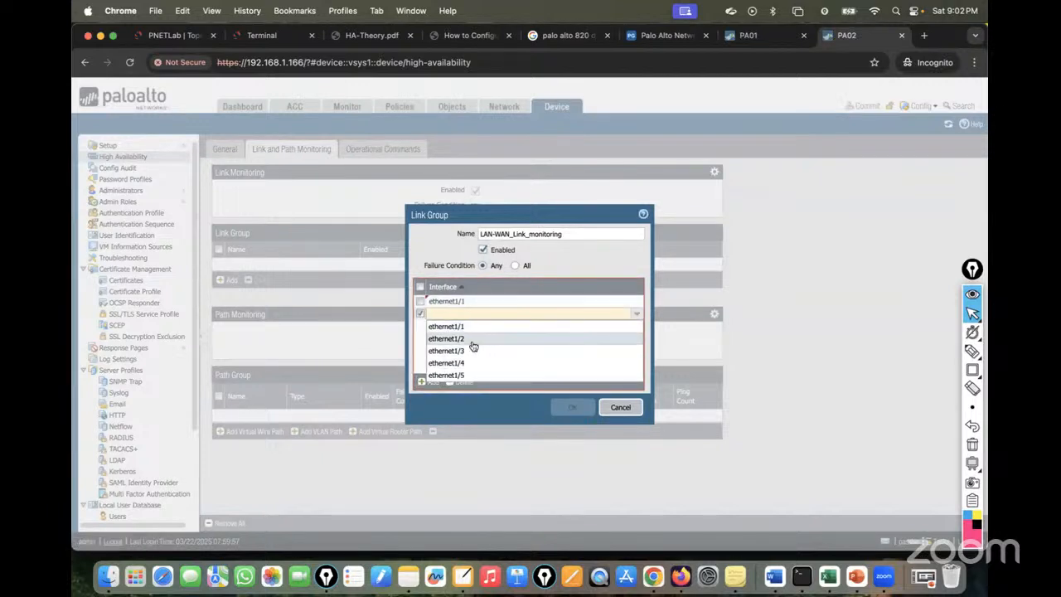
{"action": "left_click", "coordinate": [472, 342]}
{"action": "left_click", "coordinate": [431, 381]}
{"action": "left_click", "coordinate": [472, 362]}
{"action": "left_click", "coordinate": [572, 405]}
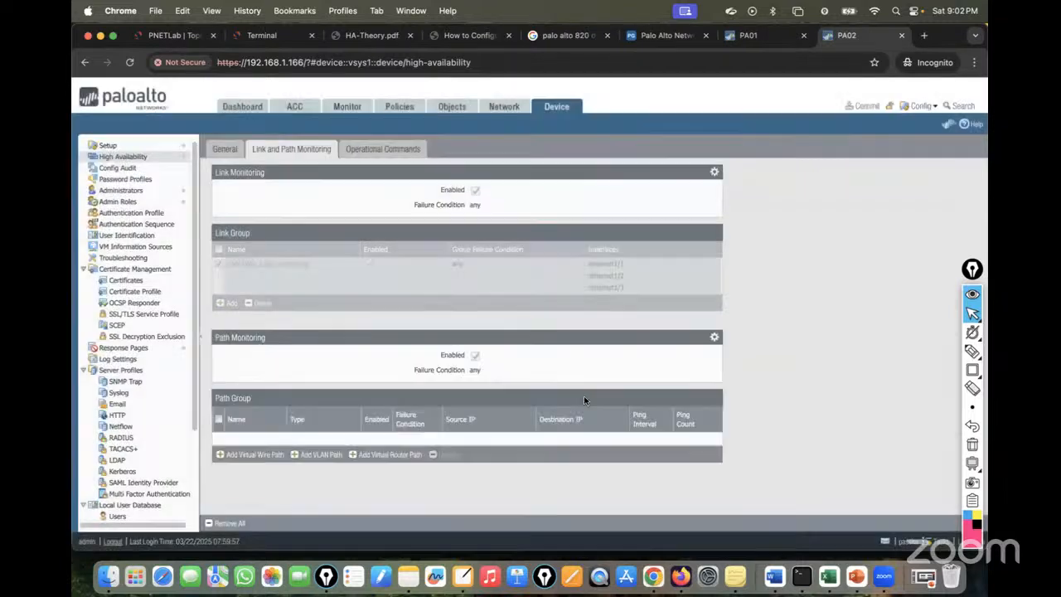
Add PA02's 'default' virtual-router path group pinging destinations 1.1.1.1 and 8.8.8.8.
{"action": "left_click", "coordinate": [407, 455]}
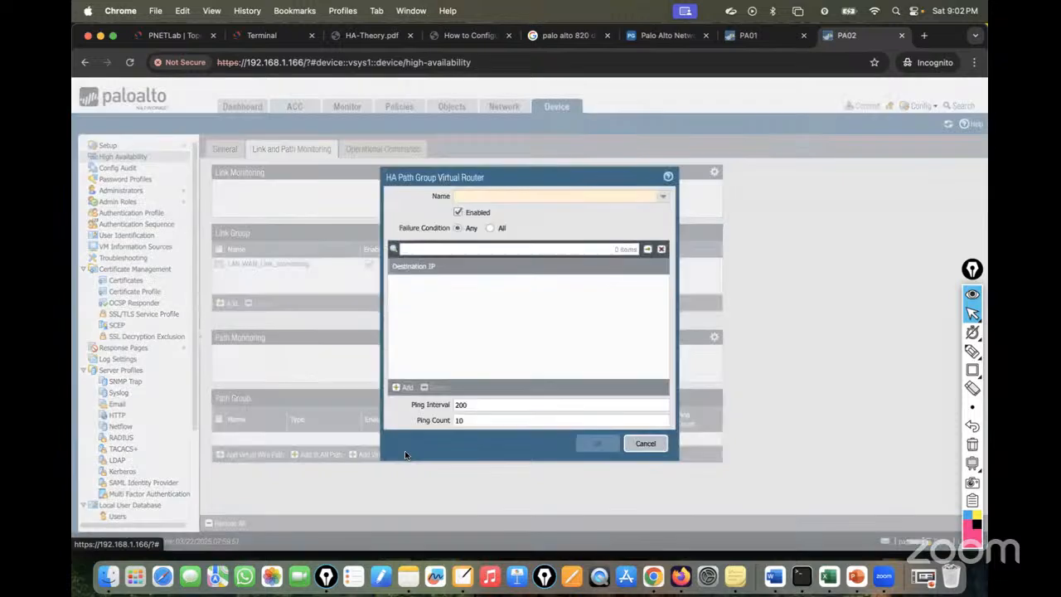
{"action": "left_click", "coordinate": [666, 196]}
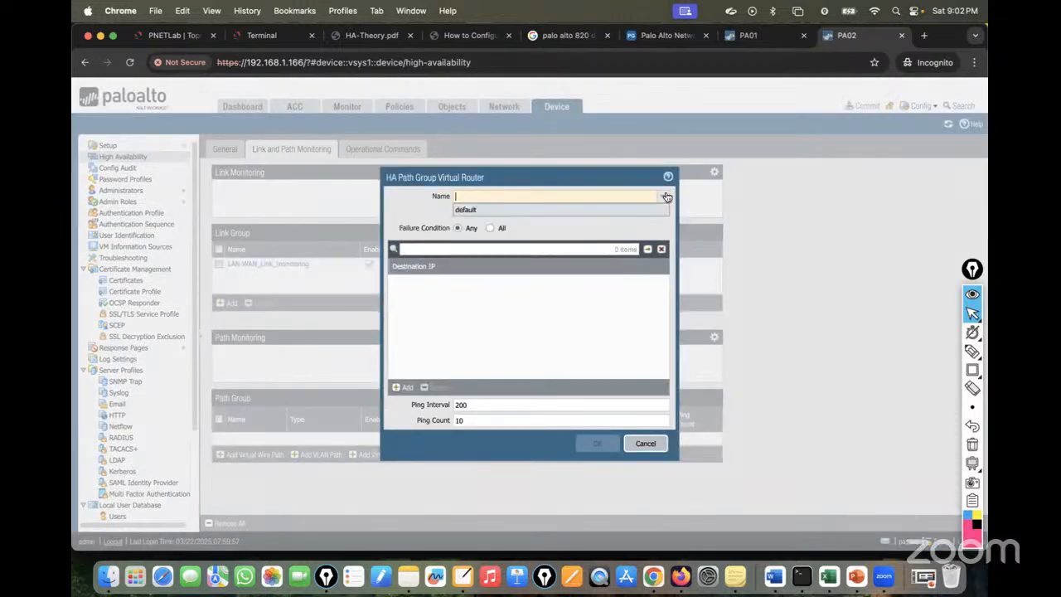
{"action": "left_click", "coordinate": [489, 211]}
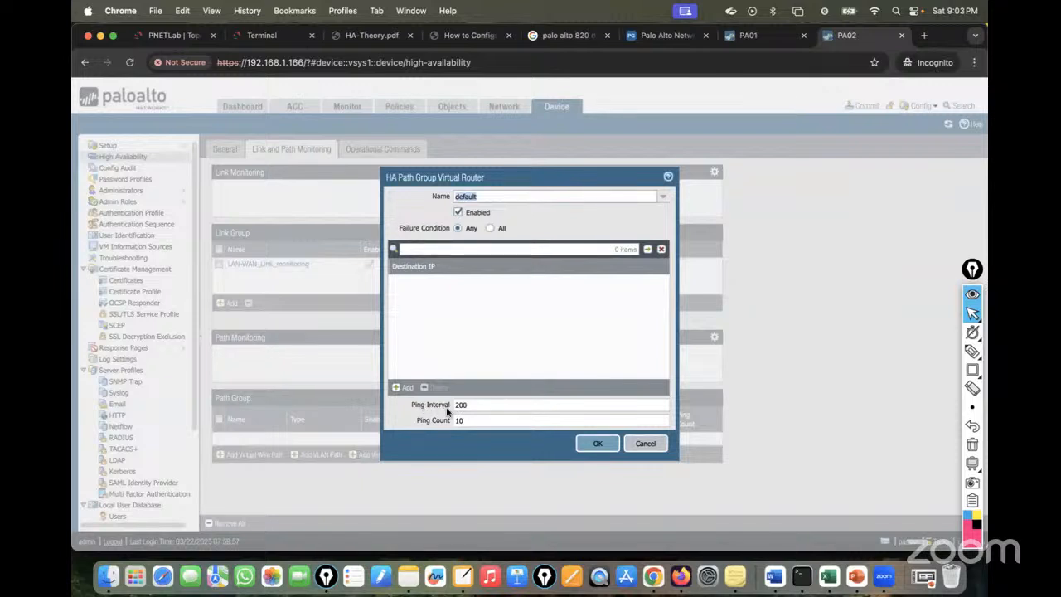
{"action": "left_click", "coordinate": [403, 388]}
{"action": "type", "text": "1.1.1.1"}
{"action": "left_click", "coordinate": [402, 388]}
{"action": "type", "text": "8.8.8.8"}
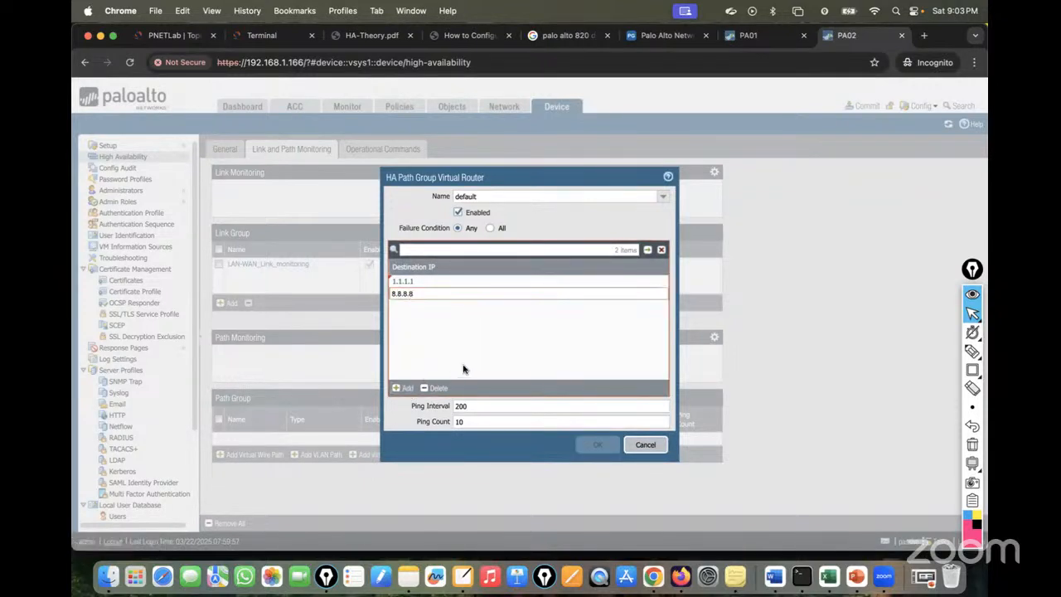
{"action": "left_click", "coordinate": [518, 347]}
{"action": "left_click", "coordinate": [597, 443]}
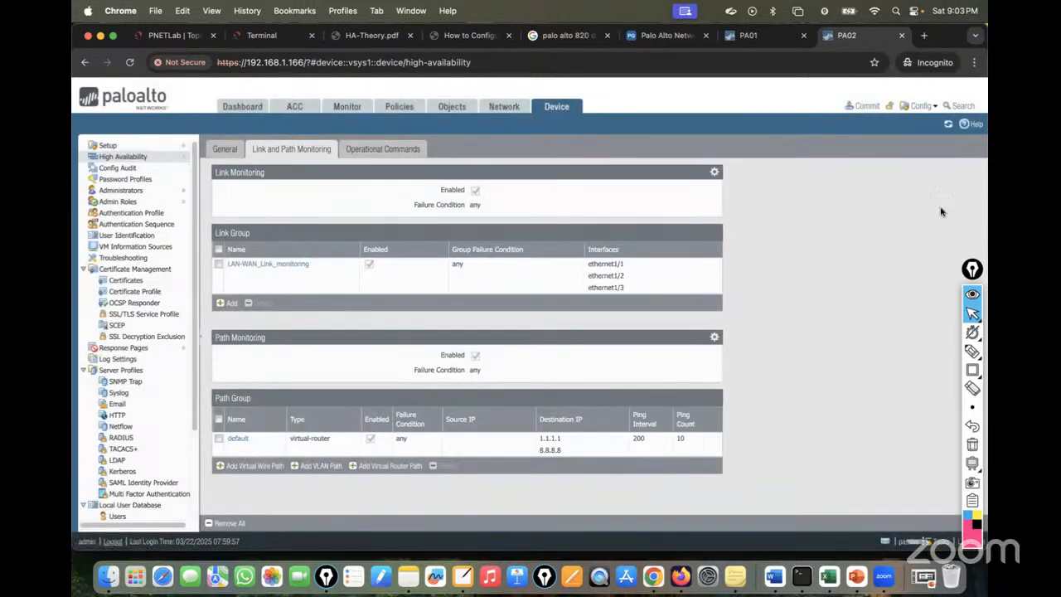
Commit PA02's pending link and path monitoring changes.
{"action": "left_click", "coordinate": [865, 110]}
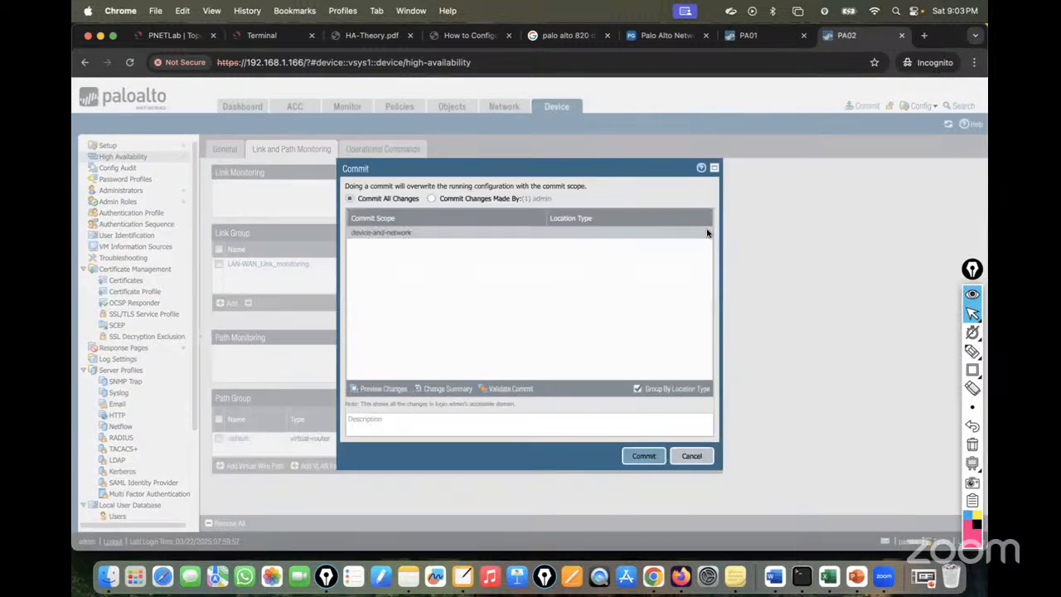
{"action": "left_click", "coordinate": [643, 455]}
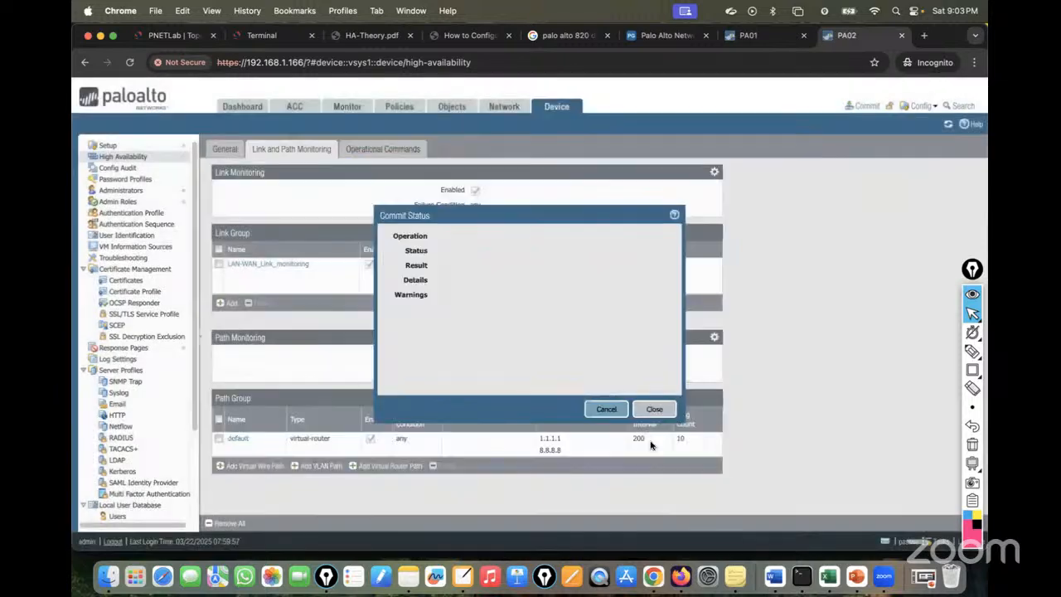
{"action": "left_click_drag", "start_coordinate": [494, 213], "coordinate": [690, 178]}
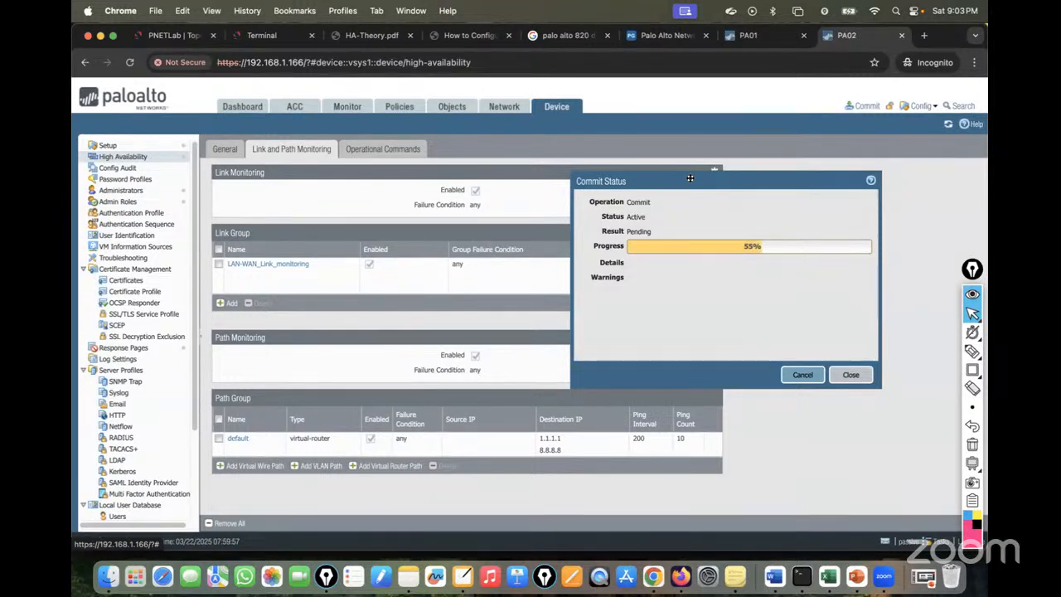
{"action": "left_click_drag", "start_coordinate": [689, 178], "coordinate": [651, 146]}
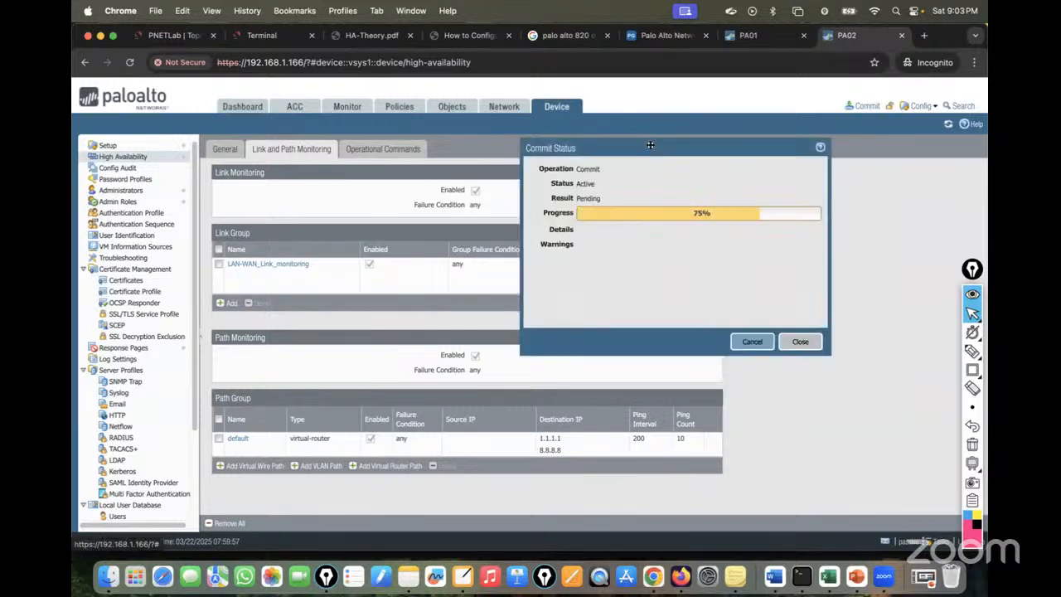
Check PA01's dashboard and the client ping, then close PA02's completed commit status.
{"action": "left_click", "coordinate": [748, 35]}
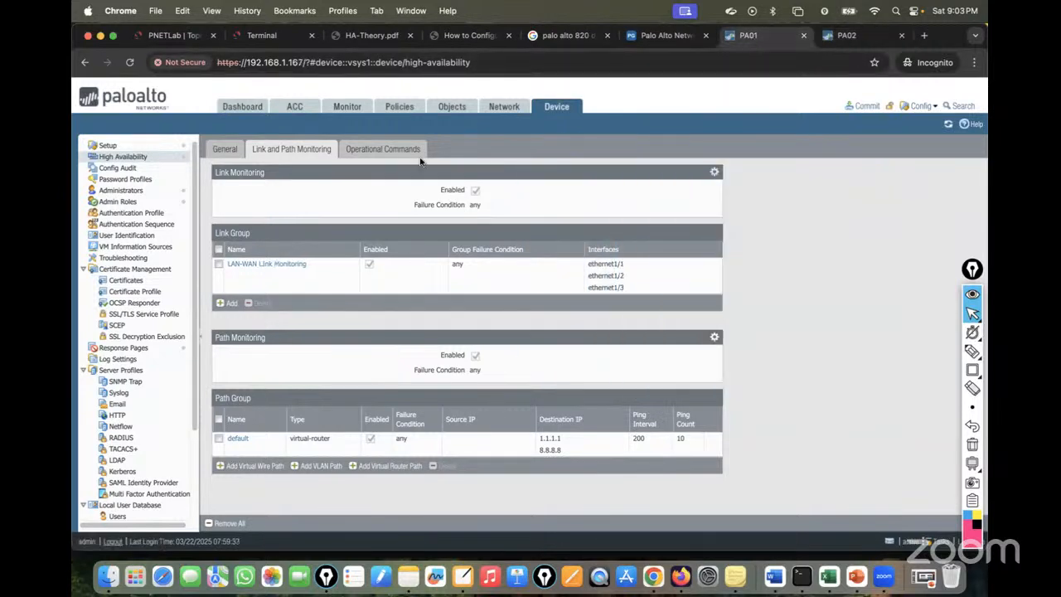
{"action": "left_click", "coordinate": [244, 111]}
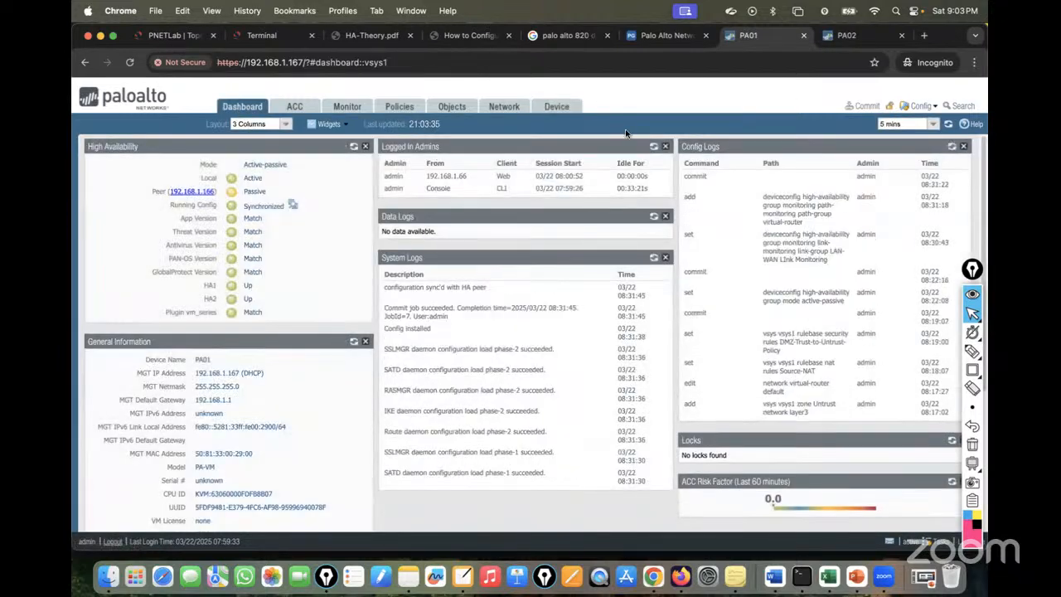
{"action": "left_click", "coordinate": [842, 39]}
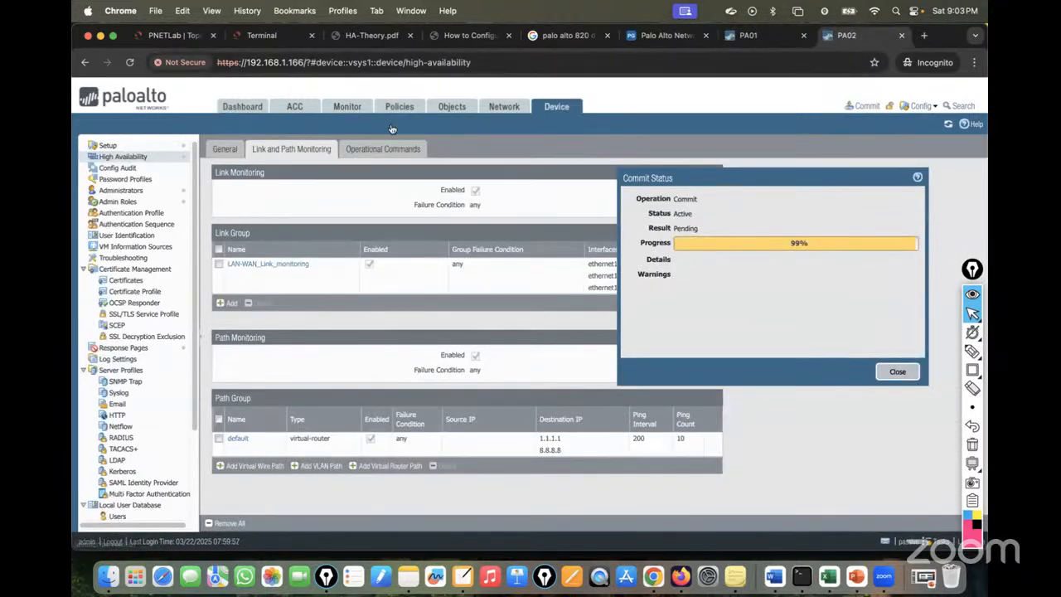
{"action": "left_click", "coordinate": [257, 37]}
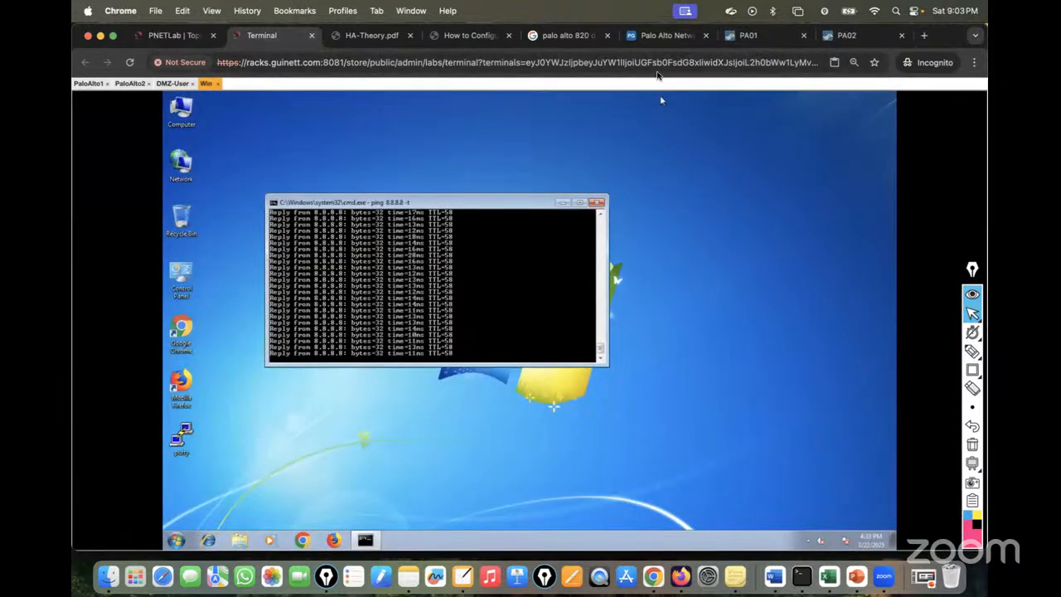
{"action": "left_click", "coordinate": [744, 39]}
{"action": "left_click", "coordinate": [846, 39]}
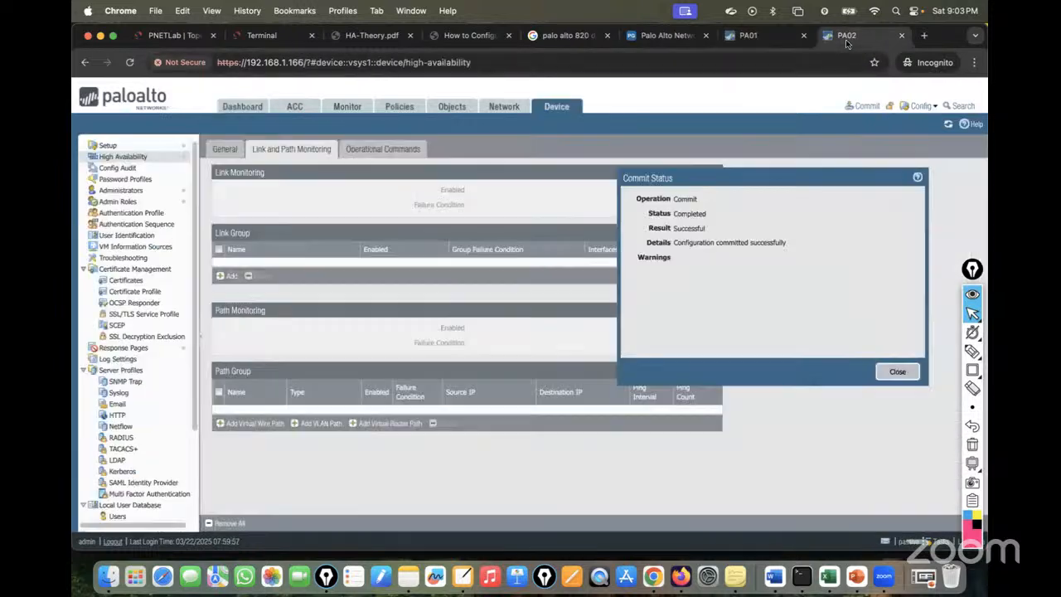
{"action": "left_click", "coordinate": [897, 371]}
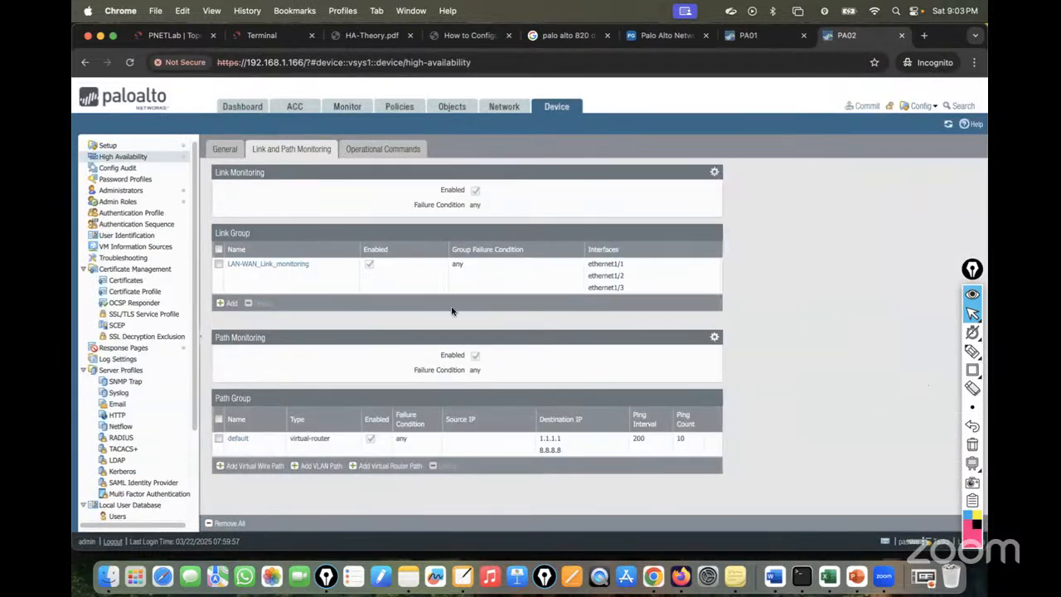
Open PA02's dashboard and refresh PA01's high availability status widget.
{"action": "left_click", "coordinate": [242, 107]}
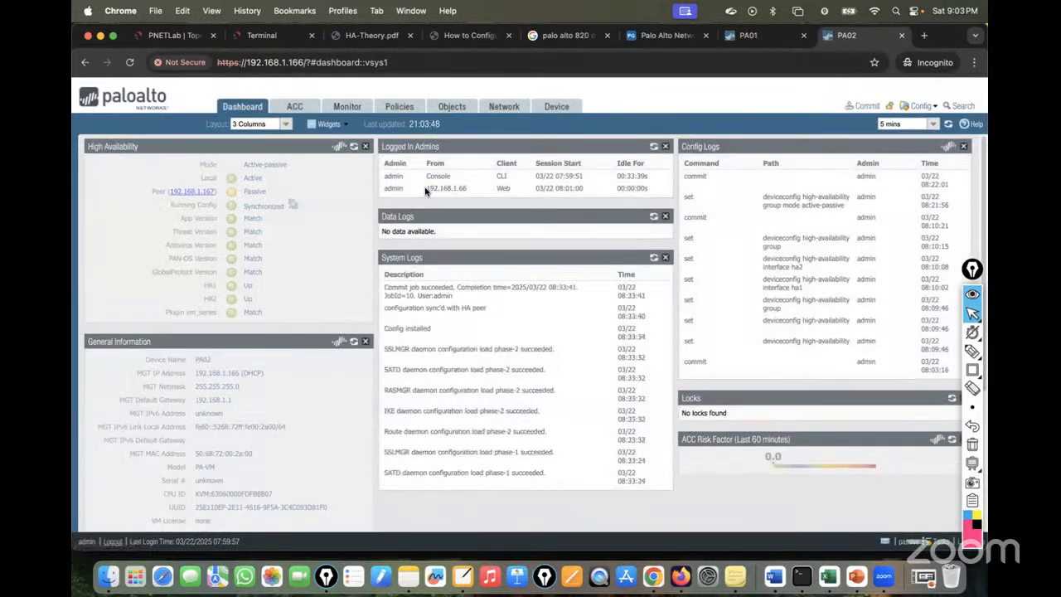
{"action": "left_click", "coordinate": [759, 37]}
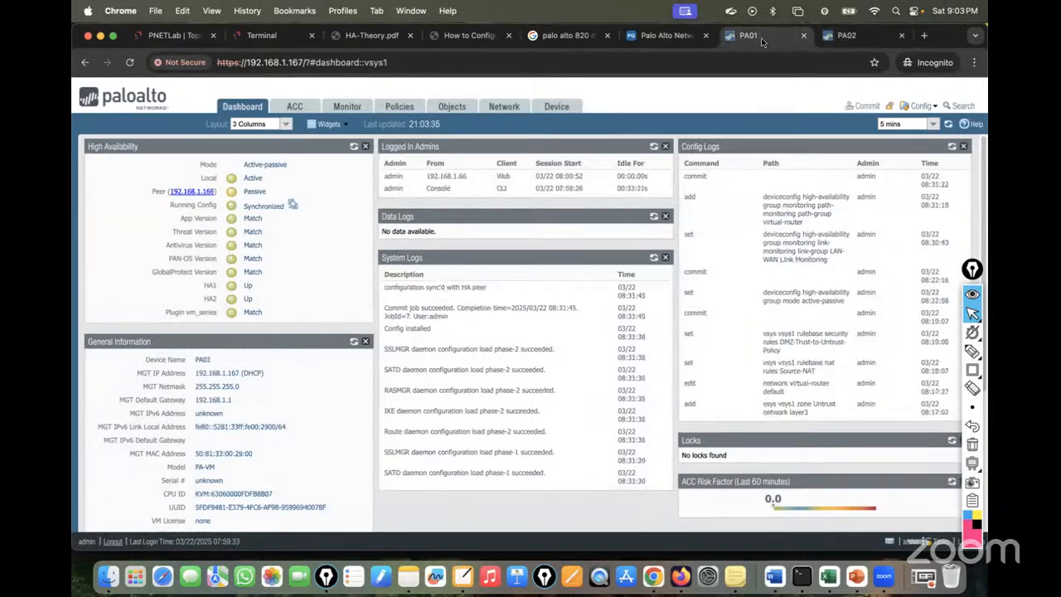
{"action": "left_click", "coordinate": [354, 147]}
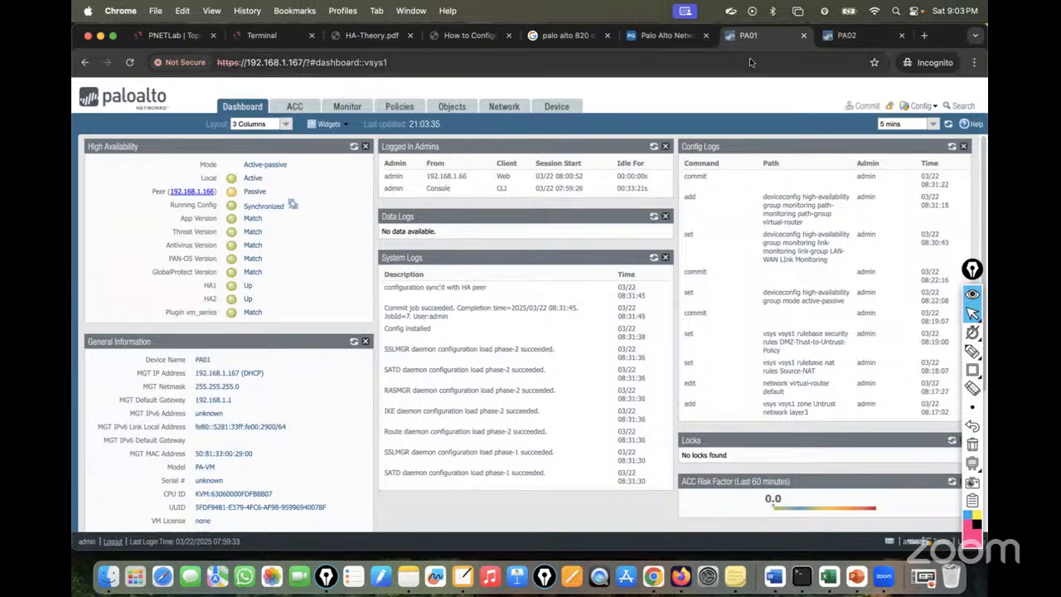
{"action": "left_click", "coordinate": [174, 35]}
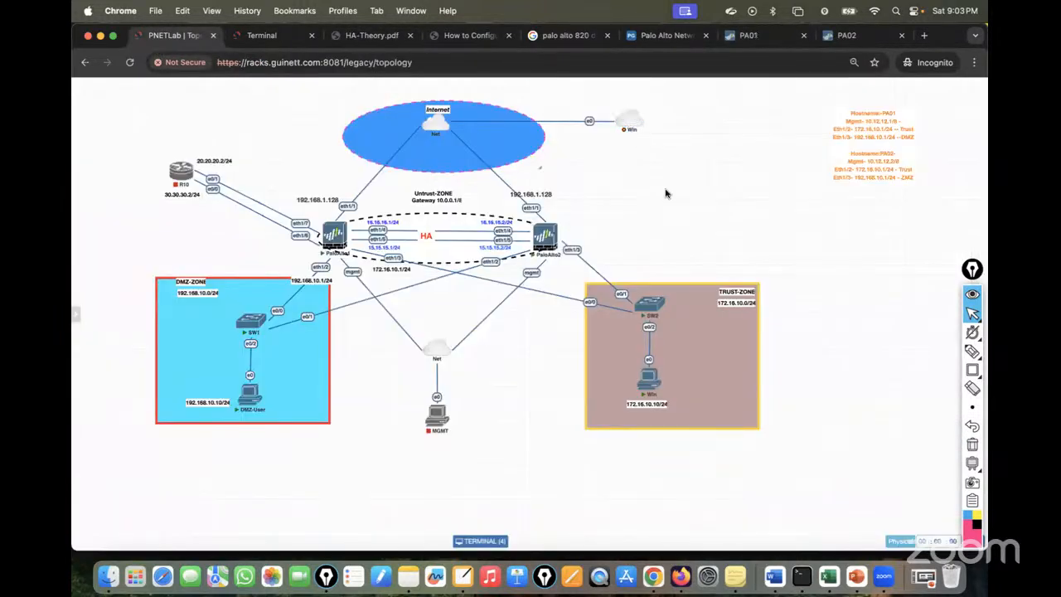
Open the Win node's console and choose Start Windows Normally from error recovery.
{"action": "mouse_move", "coordinate": [628, 122]}
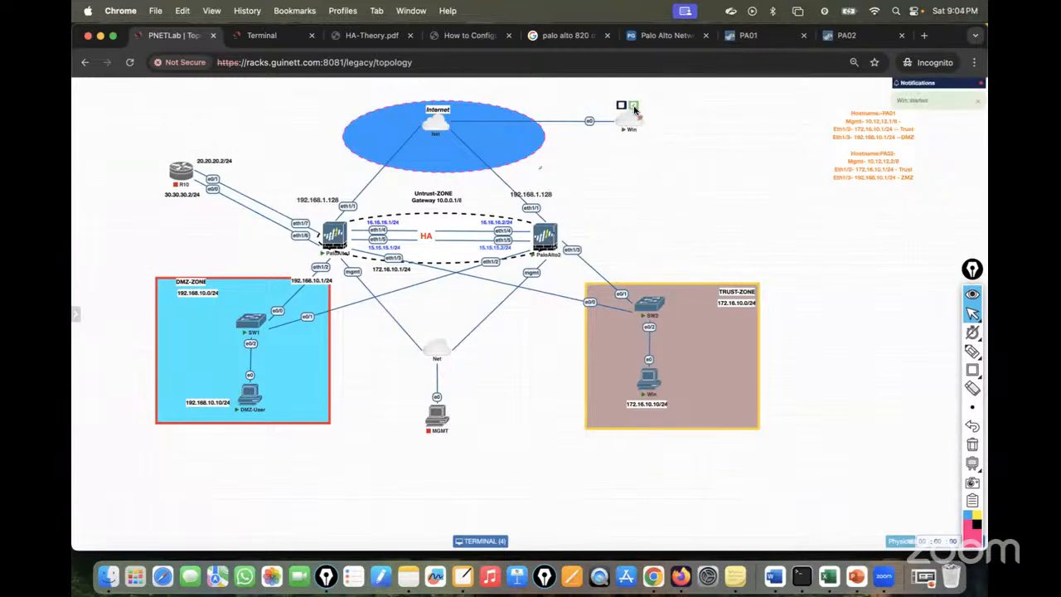
{"action": "left_click", "coordinate": [623, 105]}
{"action": "left_click", "coordinate": [746, 231]}
{"action": "left_click", "coordinate": [629, 126]}
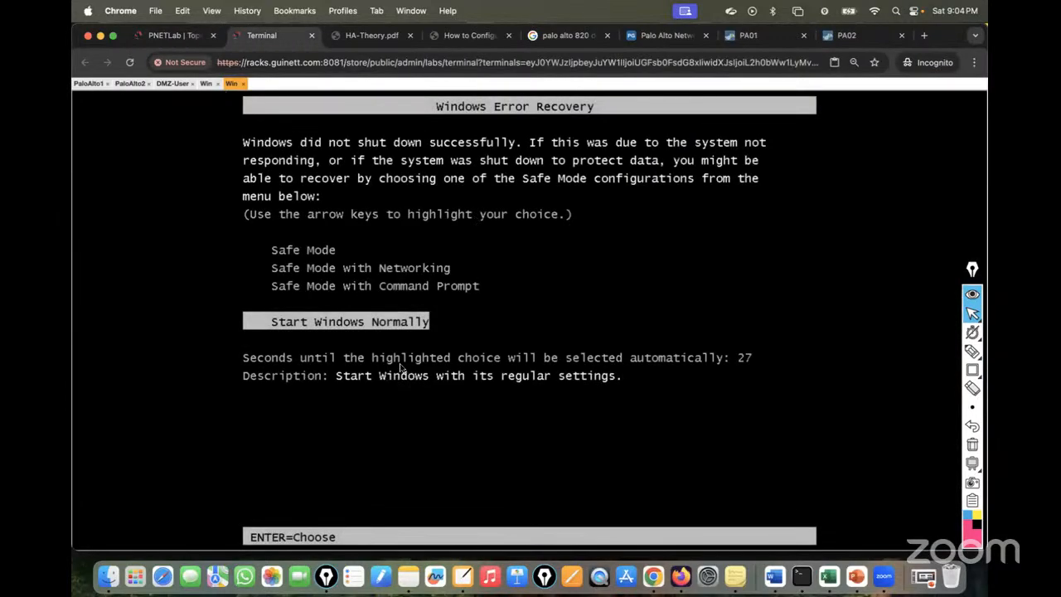
{"action": "key", "text": "Return"}
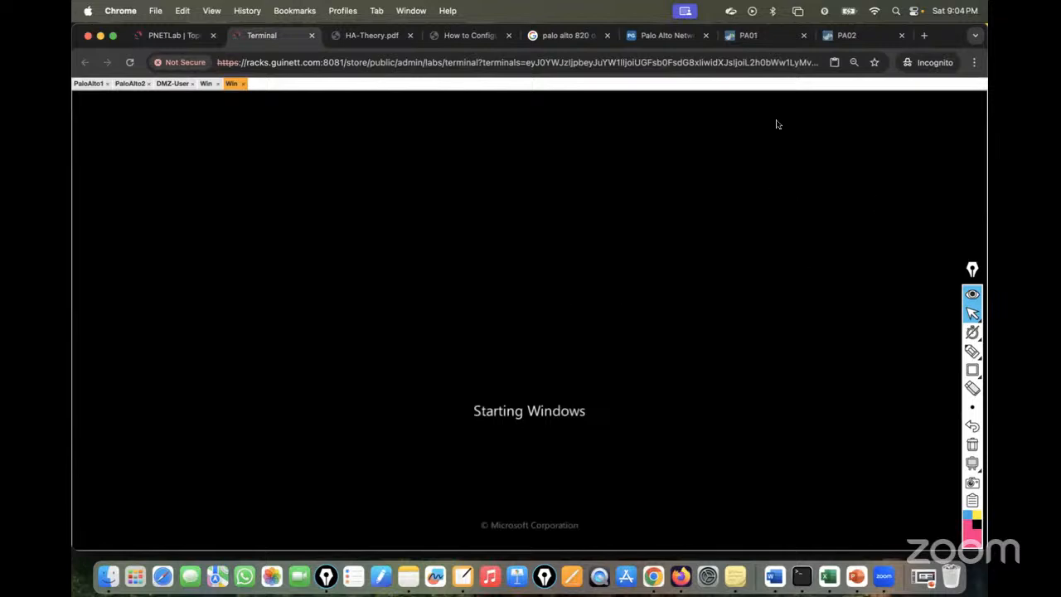
Reopen the Win console and keep checking PA01's dashboard while Windows boots.
{"action": "left_click", "coordinate": [745, 38]}
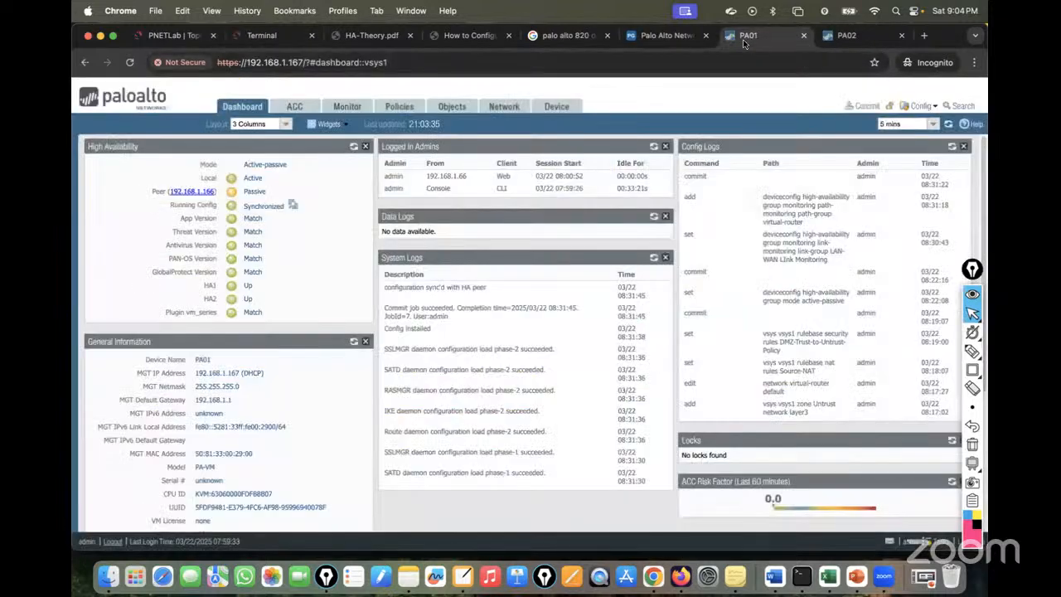
{"action": "left_click", "coordinate": [161, 37]}
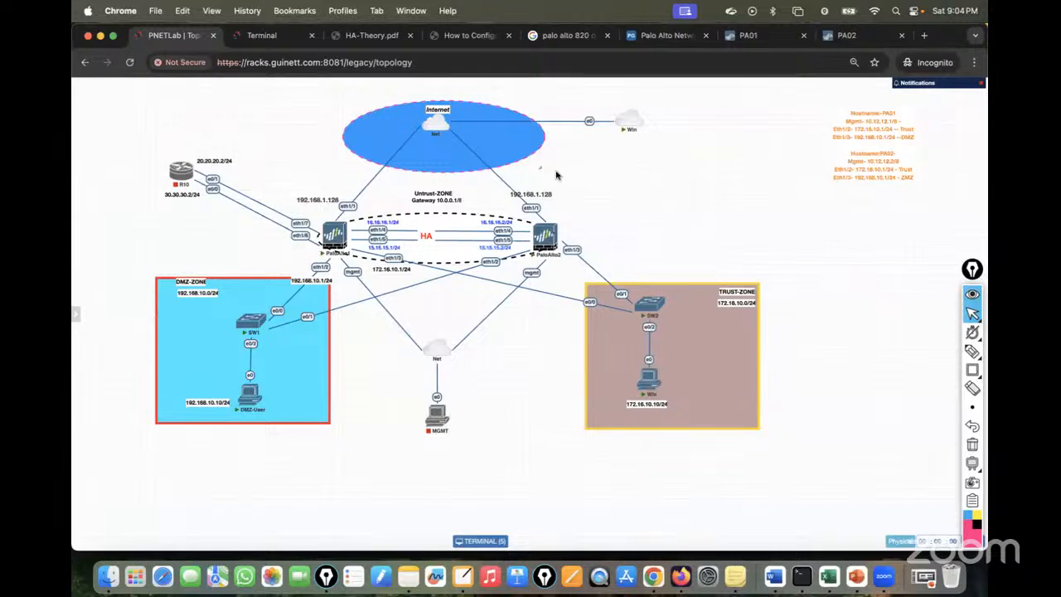
{"action": "mouse_move", "coordinate": [439, 119]}
{"action": "mouse_move", "coordinate": [640, 122]}
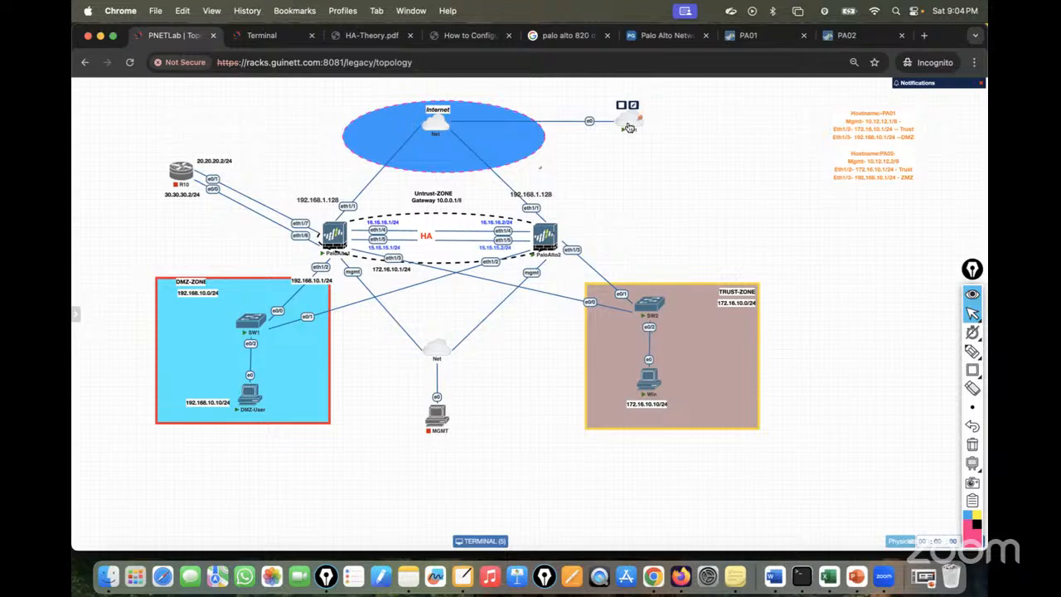
{"action": "left_click", "coordinate": [630, 126]}
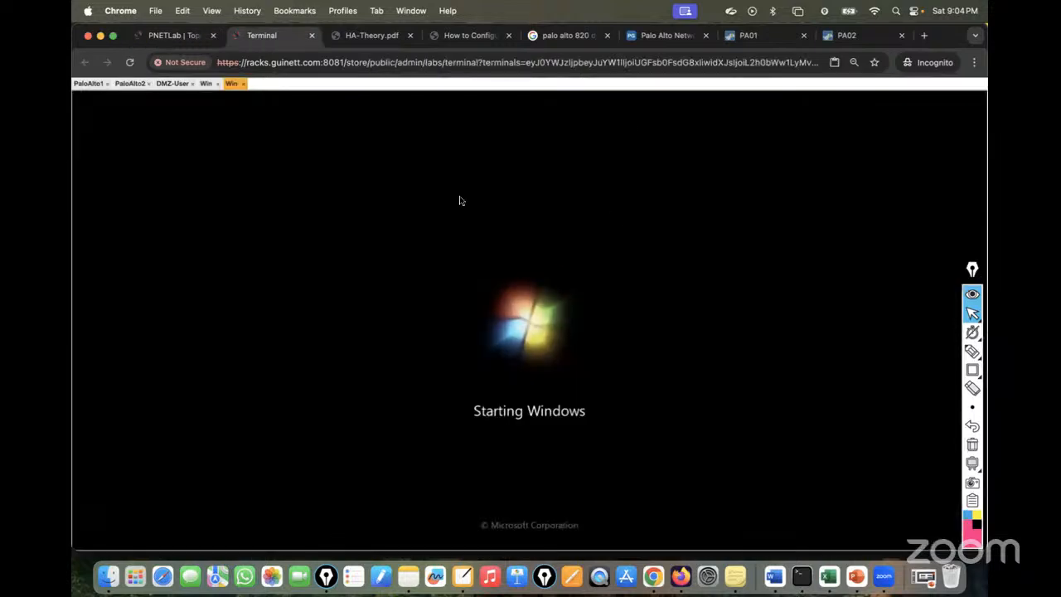
{"action": "left_click", "coordinate": [763, 35]}
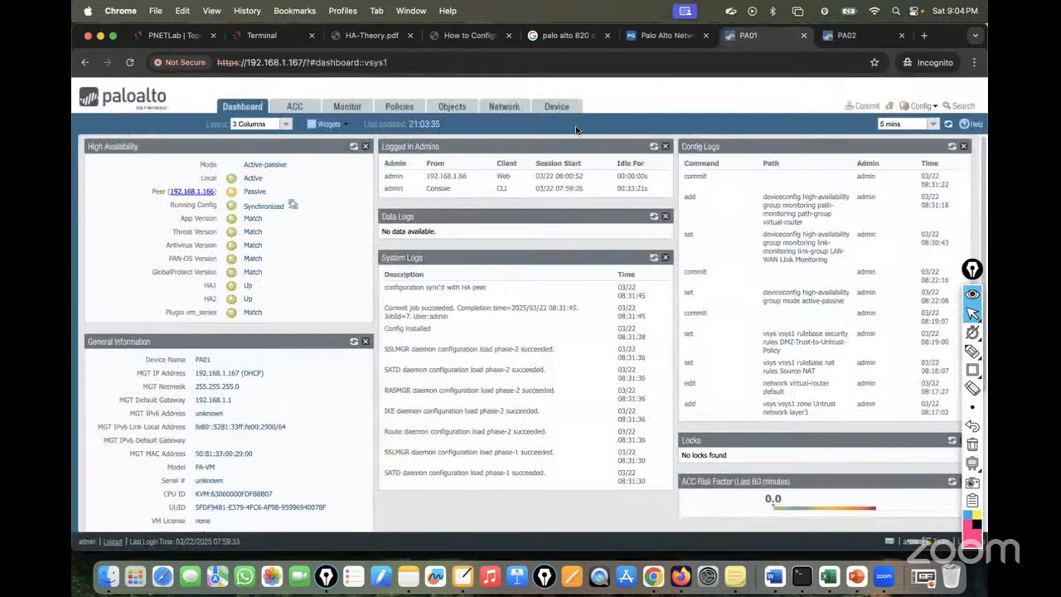
{"action": "left_click", "coordinate": [159, 37]}
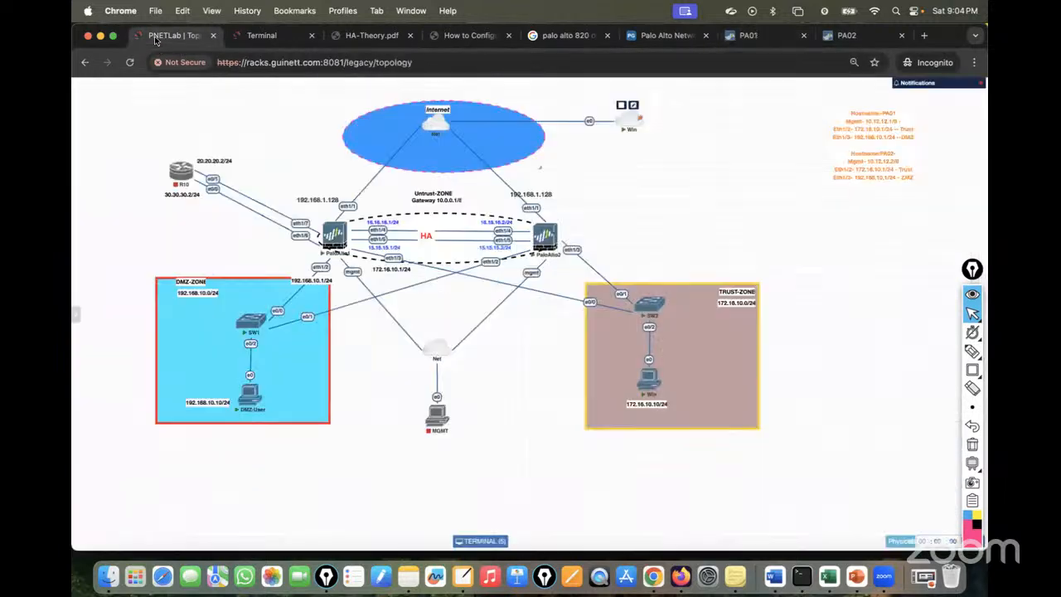
{"action": "left_click", "coordinate": [746, 36]}
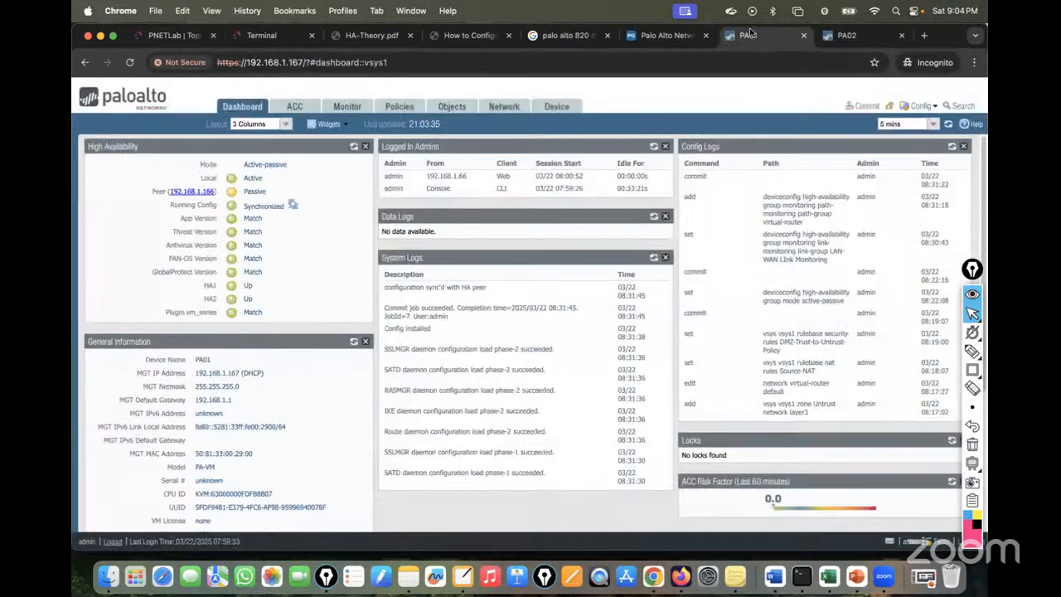
{"action": "left_click", "coordinate": [179, 35]}
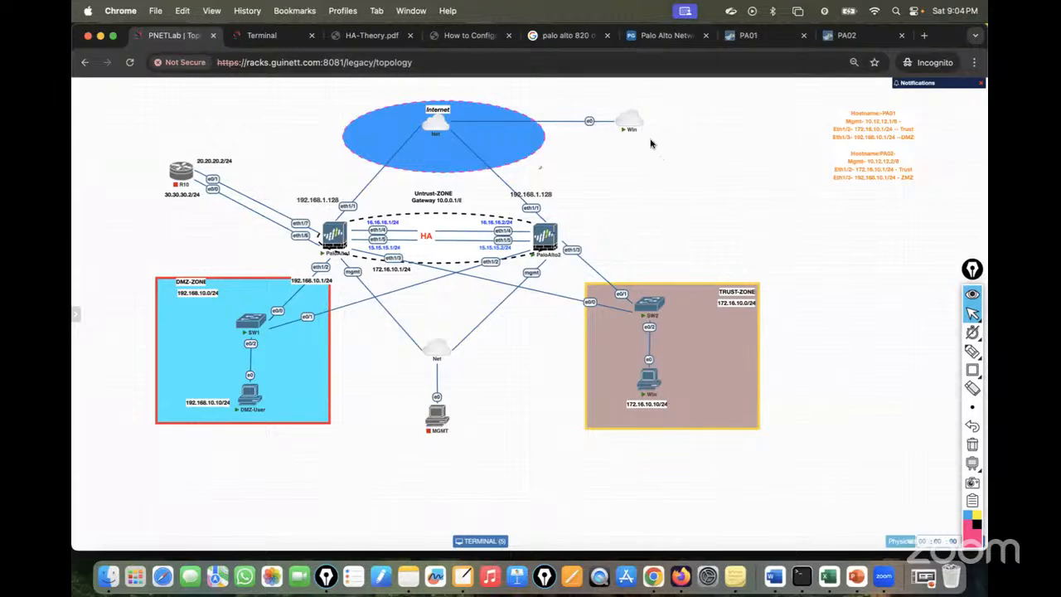
{"action": "left_click", "coordinate": [261, 36]}
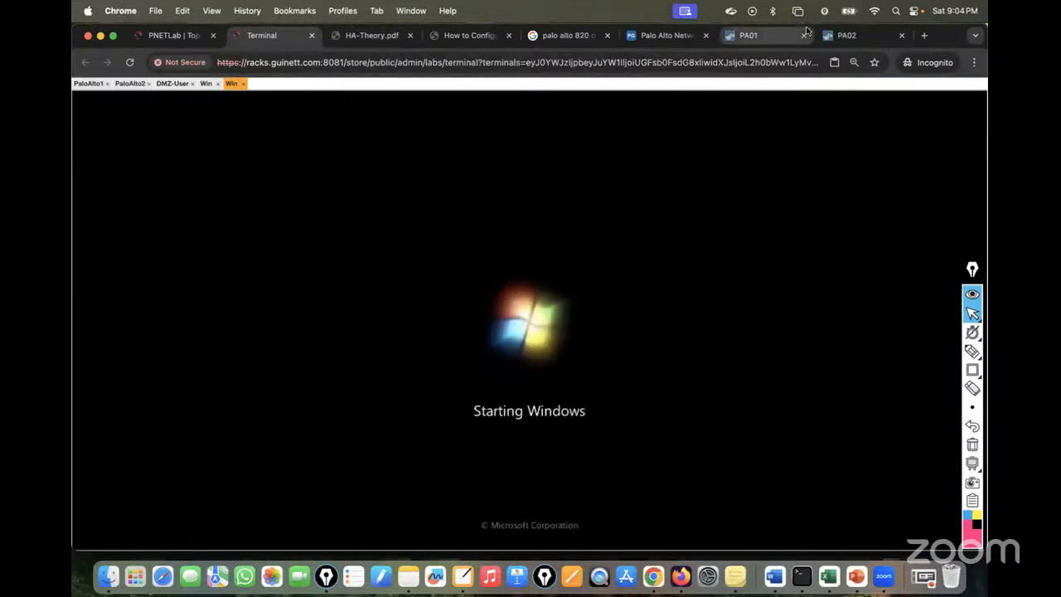
{"action": "left_click", "coordinate": [746, 35]}
{"action": "left_click", "coordinate": [199, 36]}
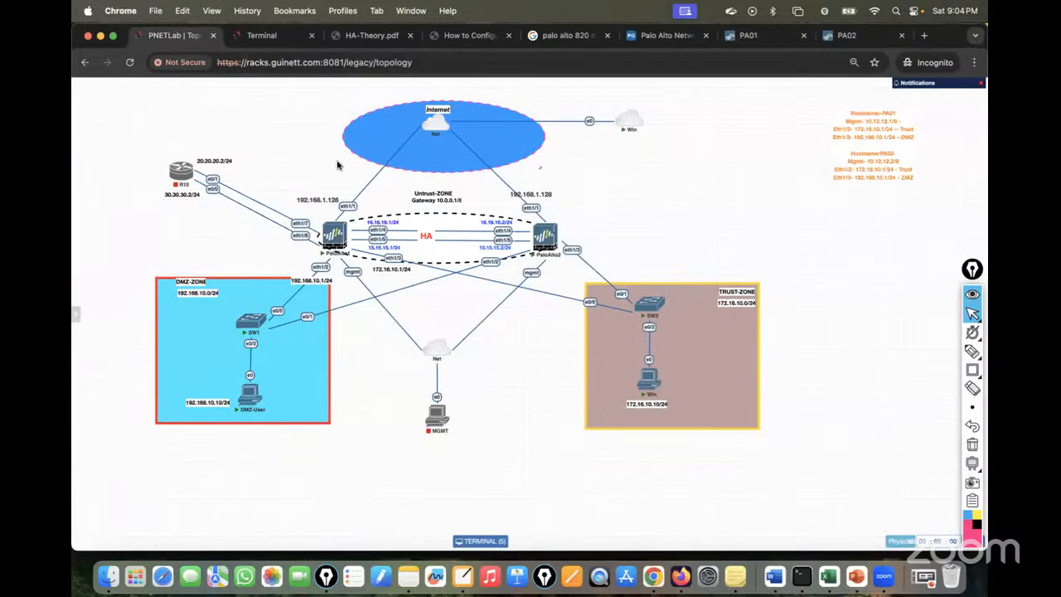
Confirm DMZ-User's ping to 1.1.1.1 and Win's ping to 8.8.8.8 are still replying.
{"action": "left_click", "coordinate": [261, 36]}
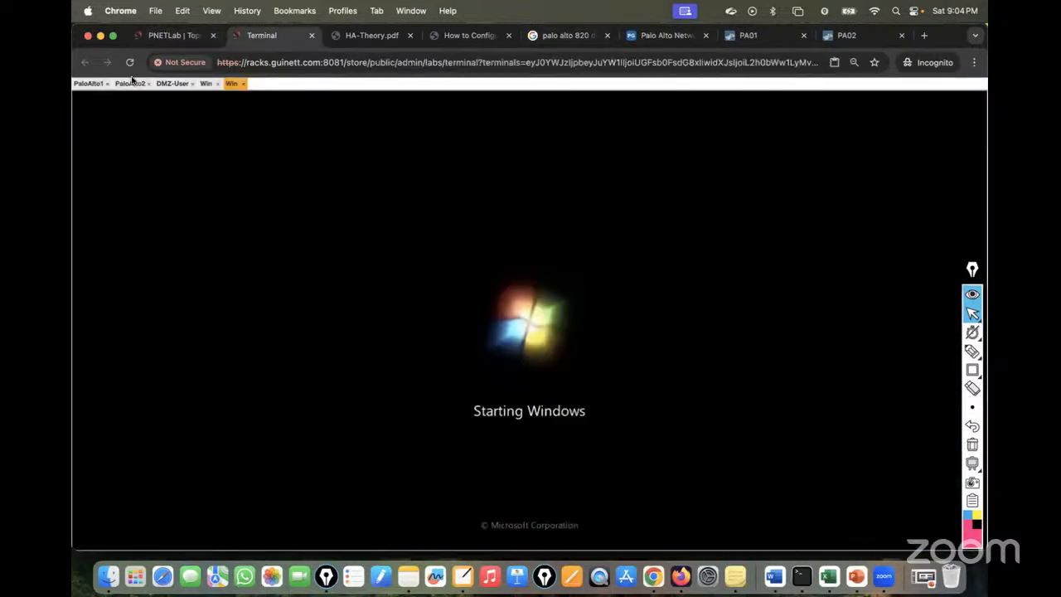
{"action": "left_click", "coordinate": [172, 84]}
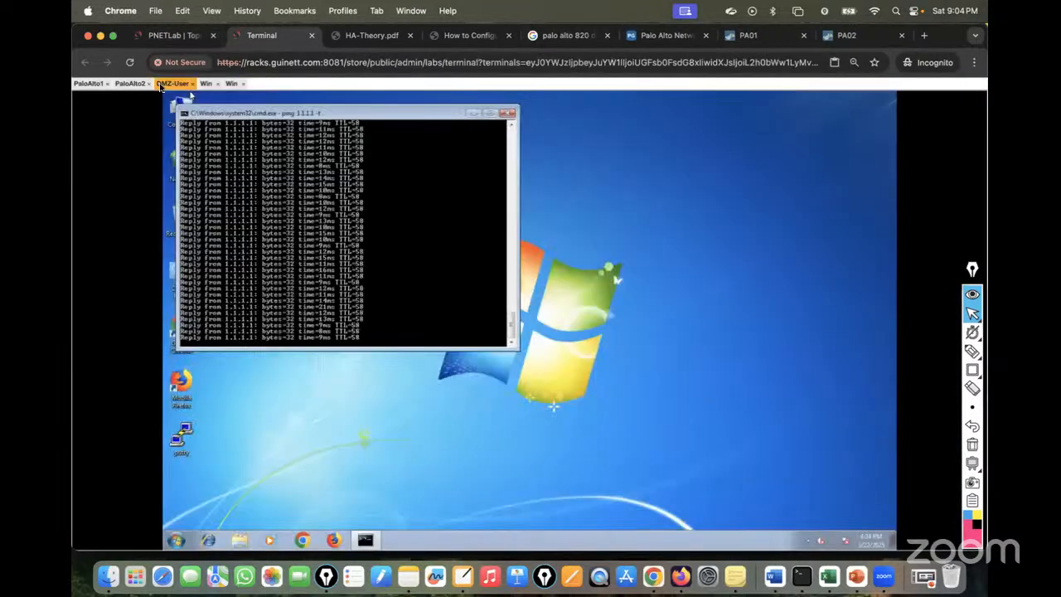
{"action": "left_click", "coordinate": [206, 84]}
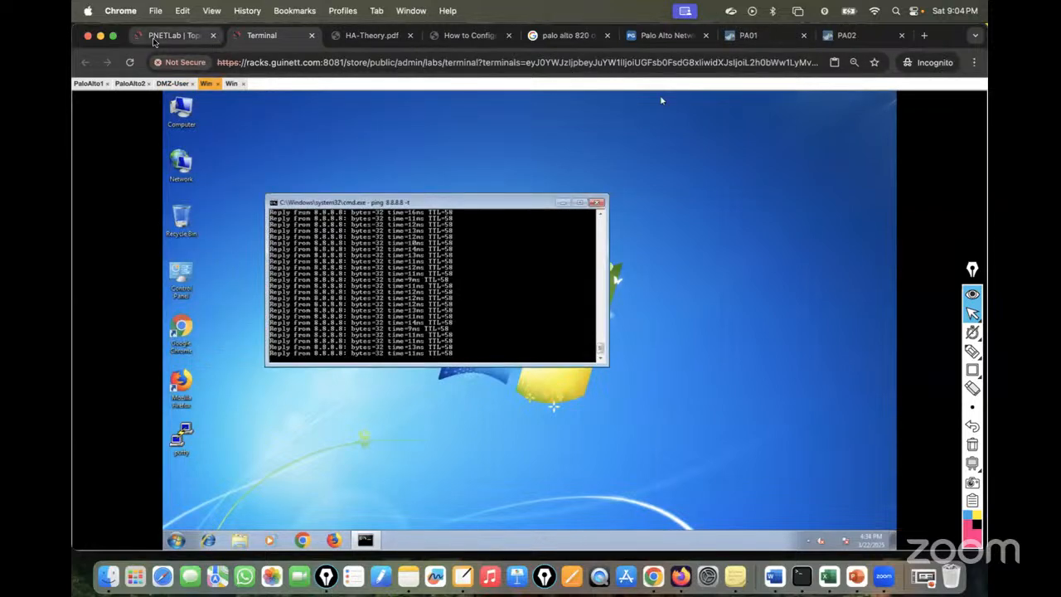
{"action": "left_click", "coordinate": [179, 36]}
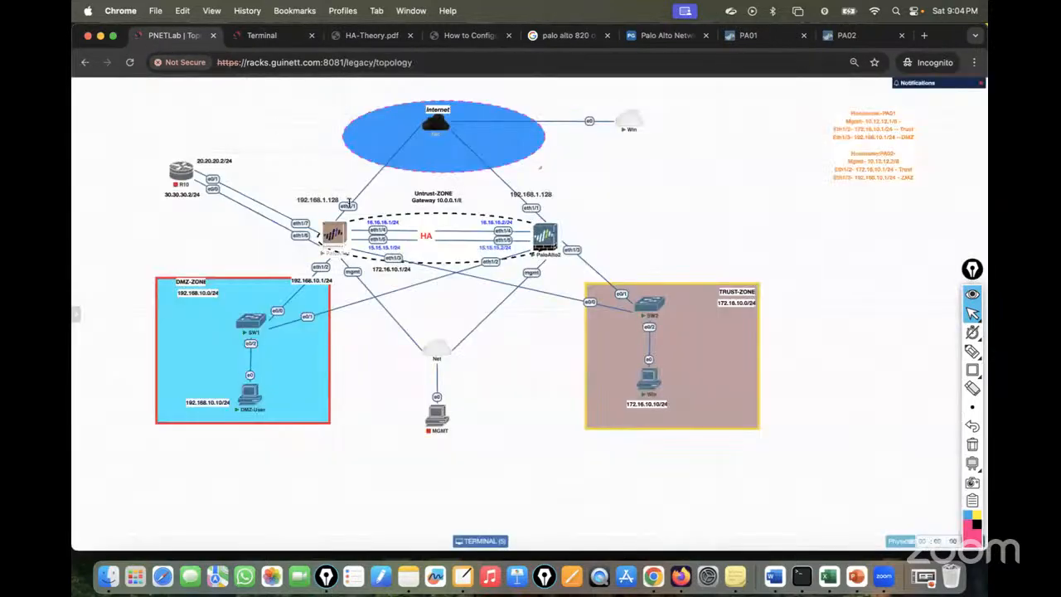
Suspend PA01's eth1/1 internet link in the topology to simulate a failure.
{"action": "right_click", "coordinate": [349, 203]}
{"action": "left_click", "coordinate": [346, 202]}
{"action": "right_click", "coordinate": [347, 203]}
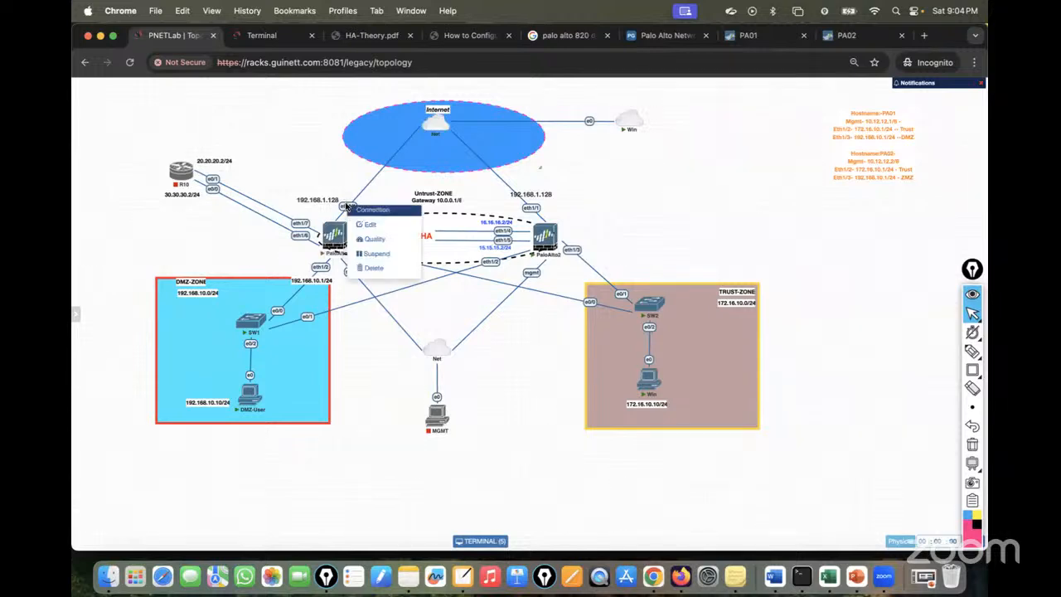
{"action": "left_click", "coordinate": [373, 254]}
Watch DMZ-User's ping to 1.1.1.1 time out and resume, and Win's 8.8.8.8 ping reply.
{"action": "left_click", "coordinate": [273, 38]}
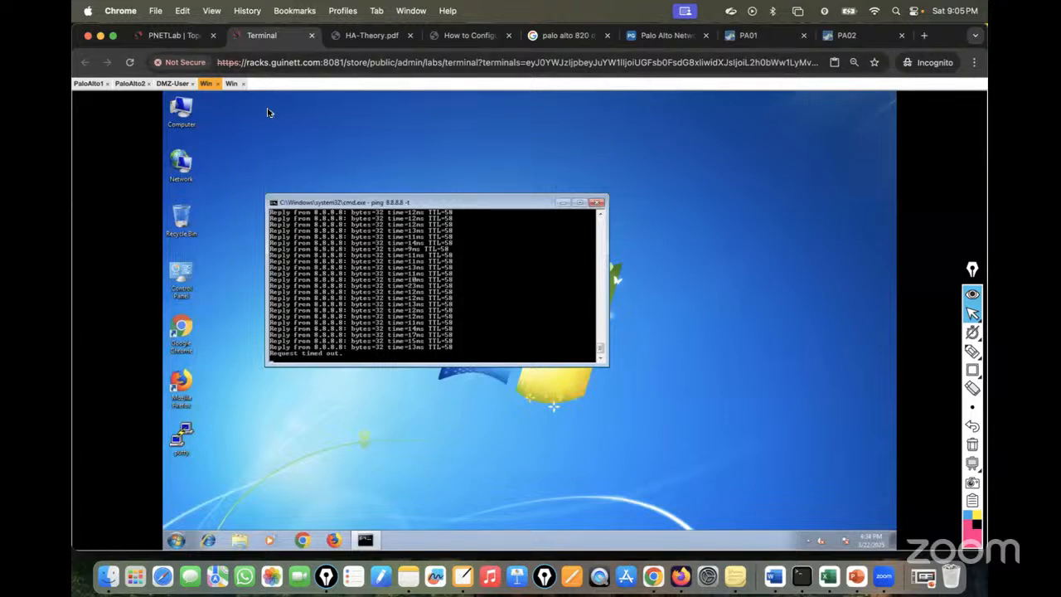
{"action": "left_click", "coordinate": [232, 83]}
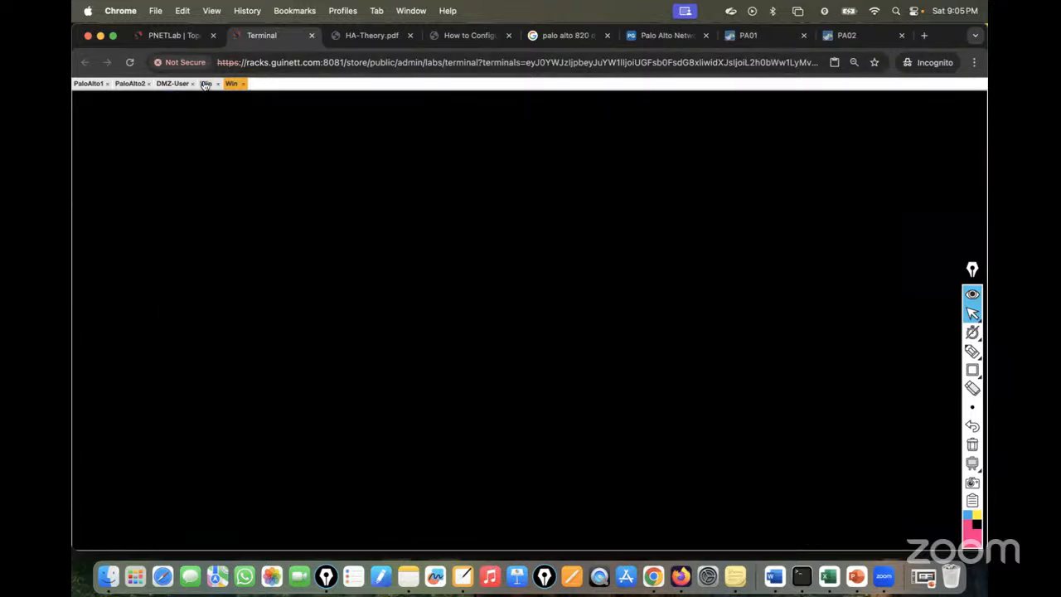
{"action": "left_click", "coordinate": [206, 84]}
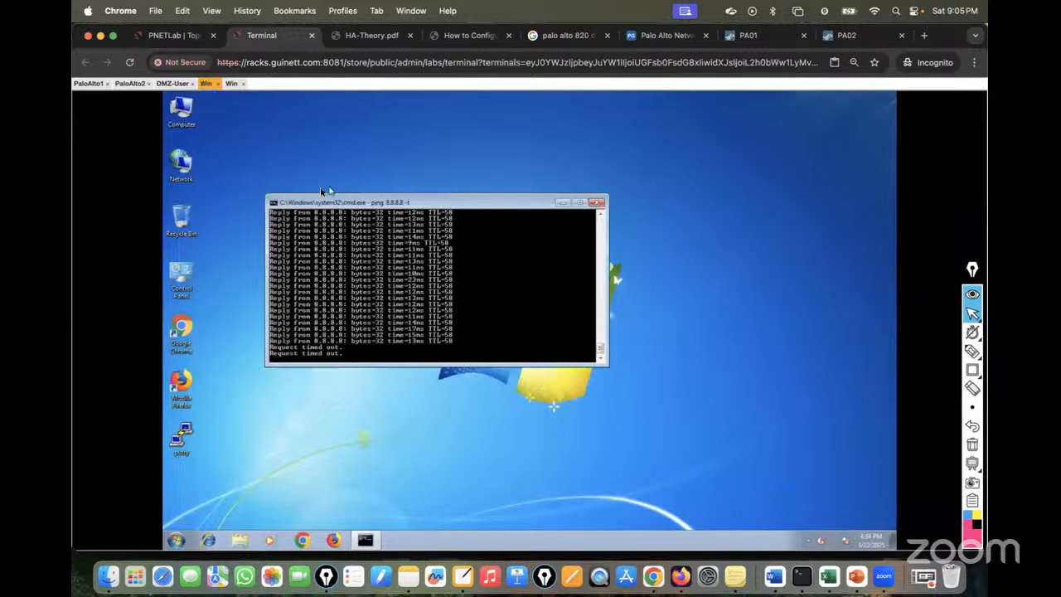
{"action": "left_click", "coordinate": [173, 84]}
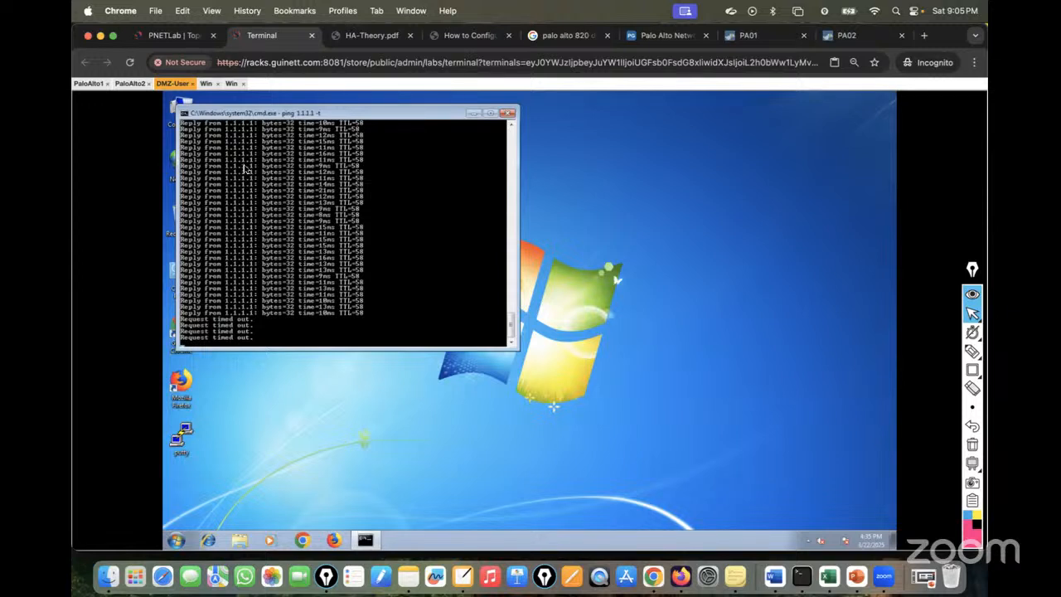
{"action": "left_click", "coordinate": [206, 84]}
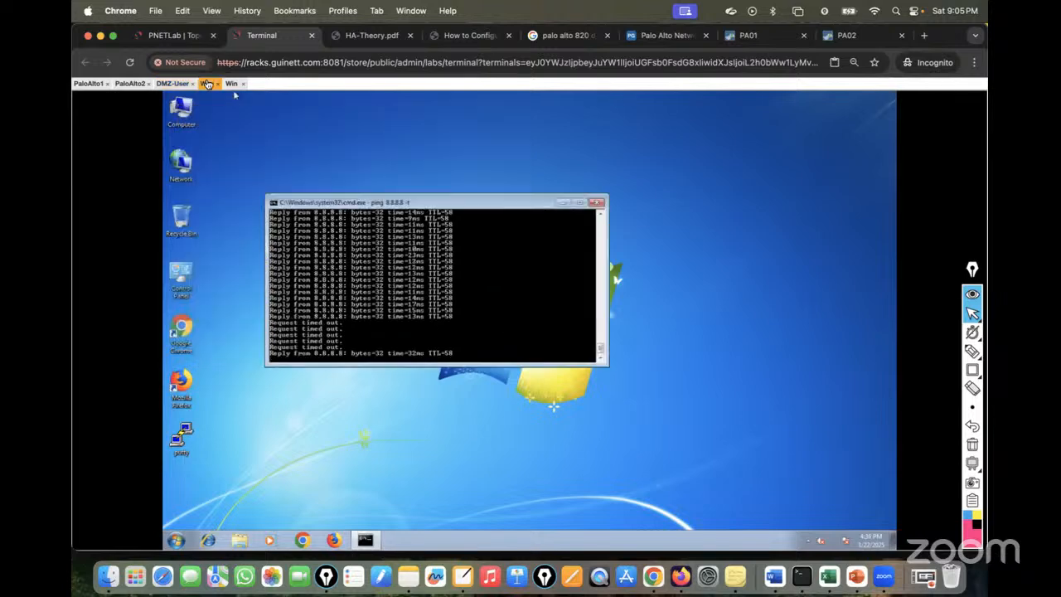
{"action": "left_click", "coordinate": [172, 83]}
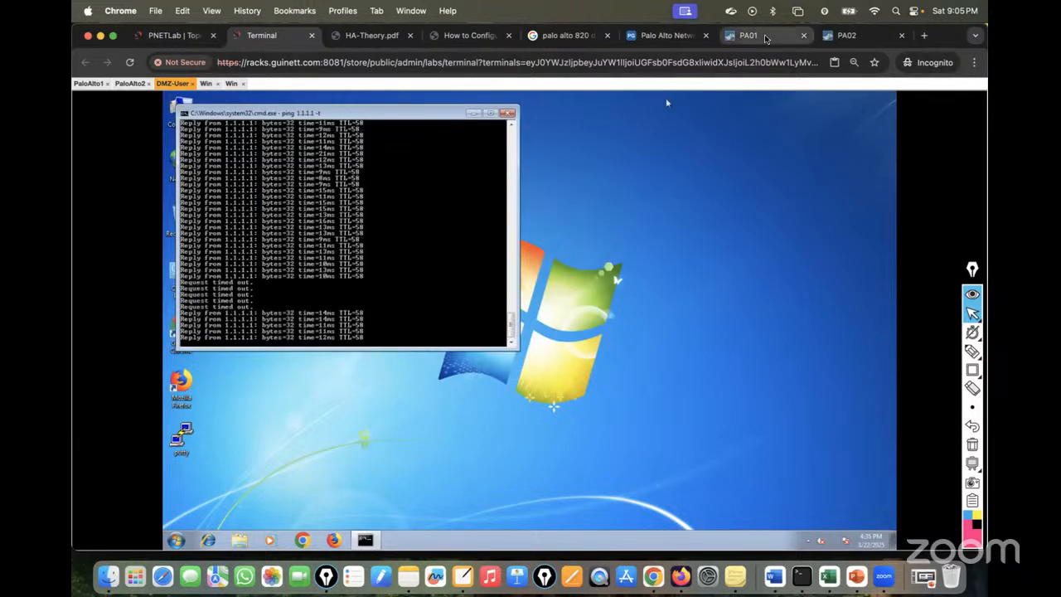
{"action": "left_click", "coordinate": [728, 37]}
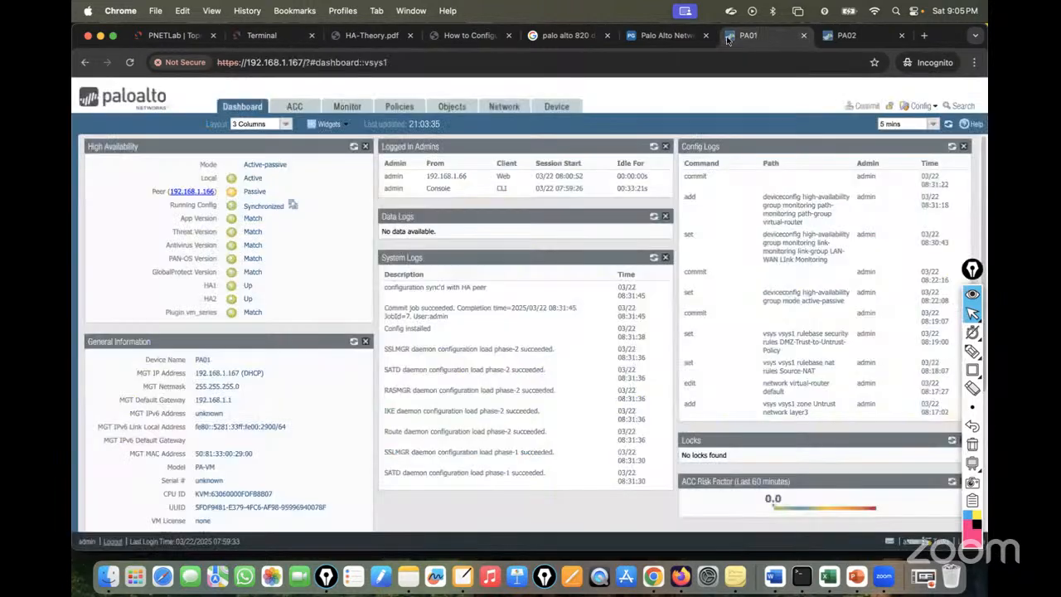
Refresh both HA widgets to confirm PA01 is Non-functional (Link down) and PA02 is Active.
{"action": "left_click", "coordinate": [354, 147]}
{"action": "mouse_move", "coordinate": [261, 177]}
{"action": "left_mouse_down"}
{"action": "mouse_move", "coordinate": [338, 177]}
{"action": "mouse_move", "coordinate": [248, 179]}
{"action": "left_mouse_up"}
{"action": "left_click", "coordinate": [336, 181]}
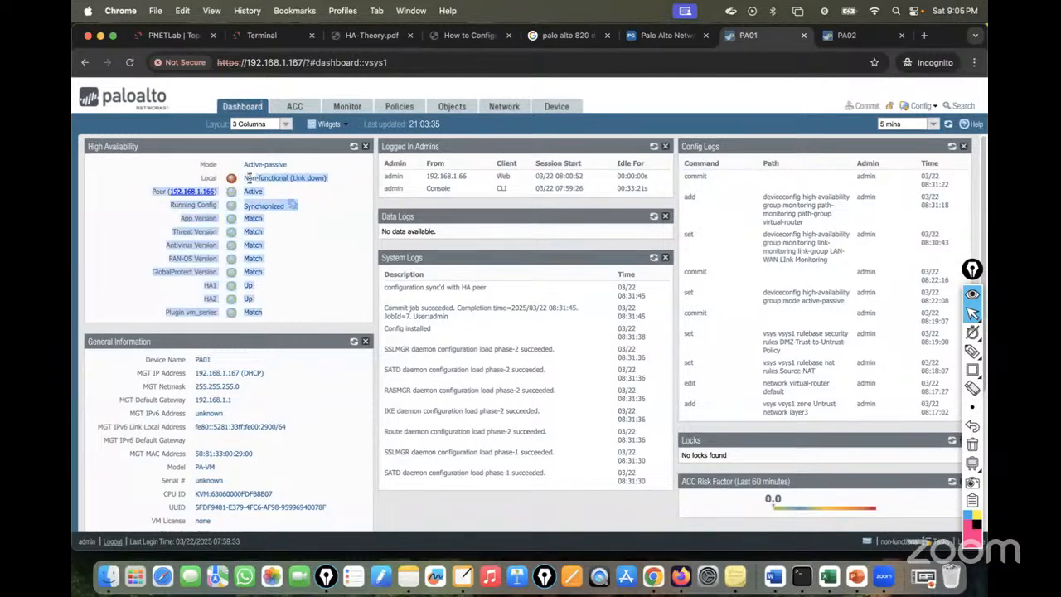
{"action": "left_click", "coordinate": [340, 215]}
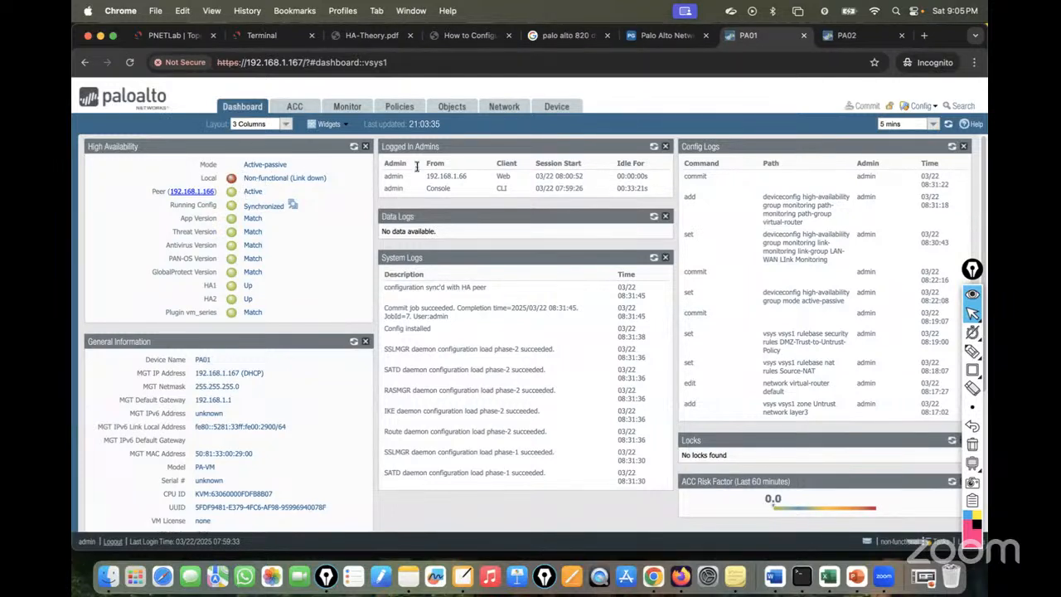
{"action": "left_click", "coordinate": [844, 36]}
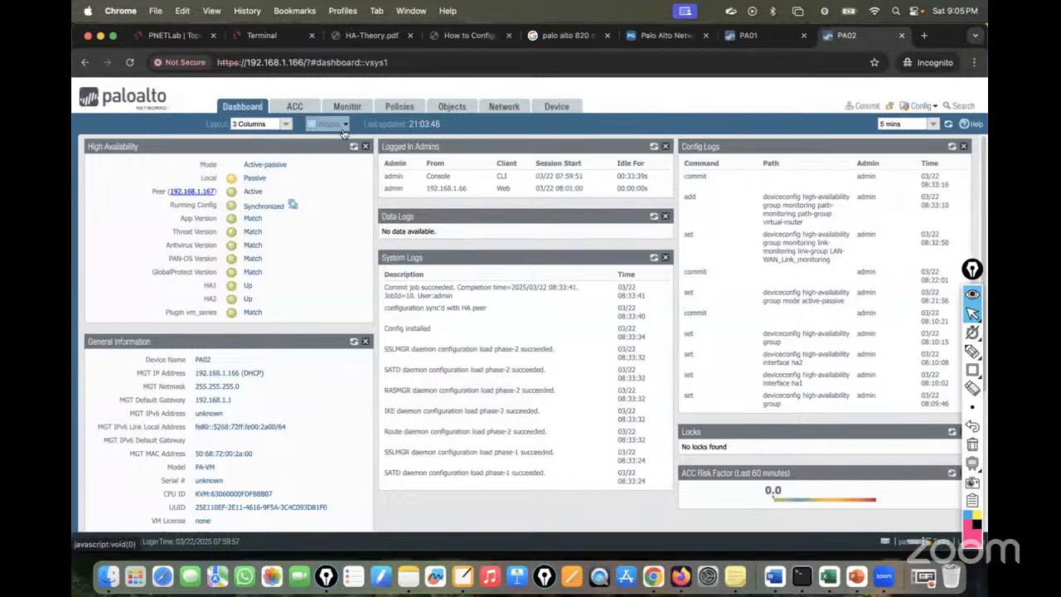
{"action": "left_click", "coordinate": [354, 147]}
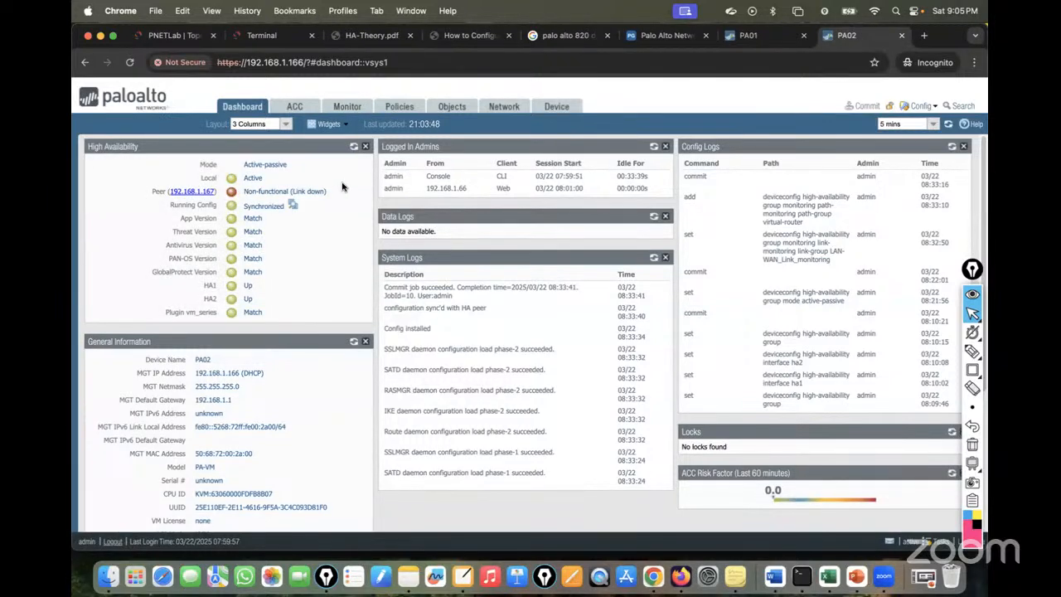
{"action": "left_click", "coordinate": [171, 34]}
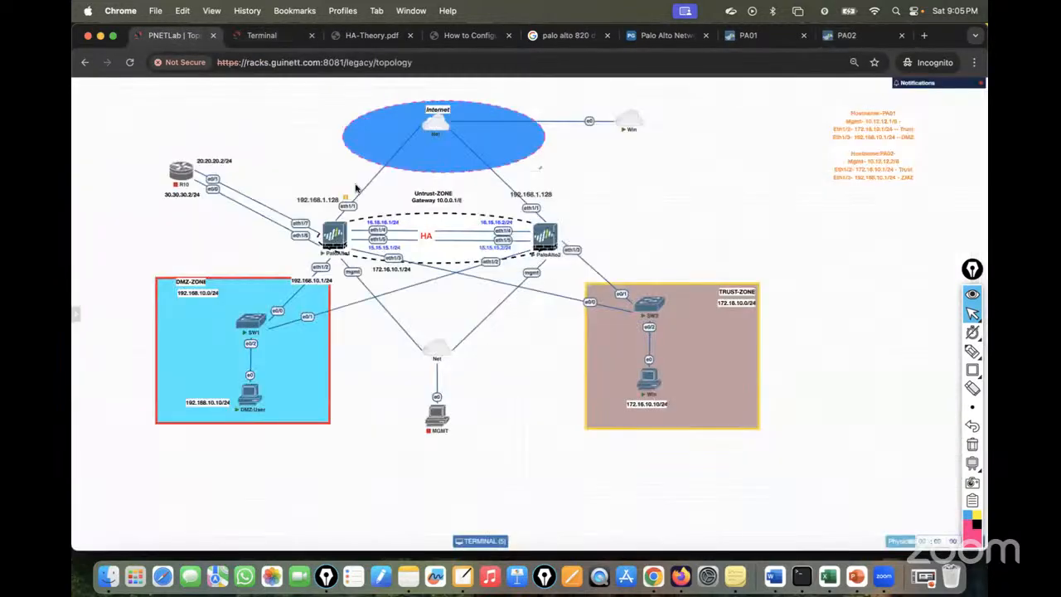
Resume PaloAlto1's eth1/1 link to the Internet in the lab topology.
{"action": "right_click", "coordinate": [350, 204]}
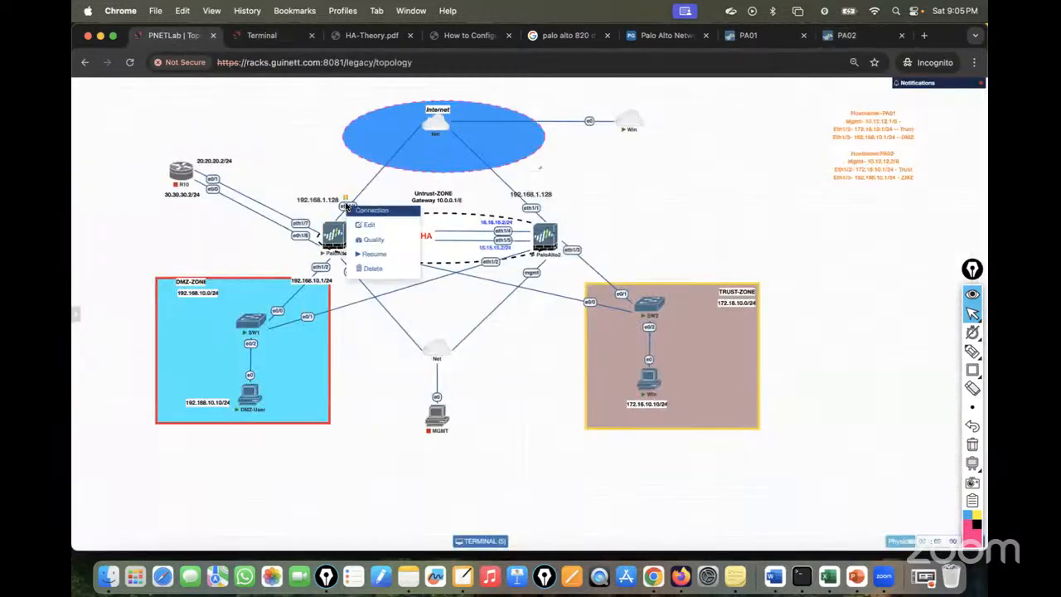
{"action": "left_click", "coordinate": [374, 256]}
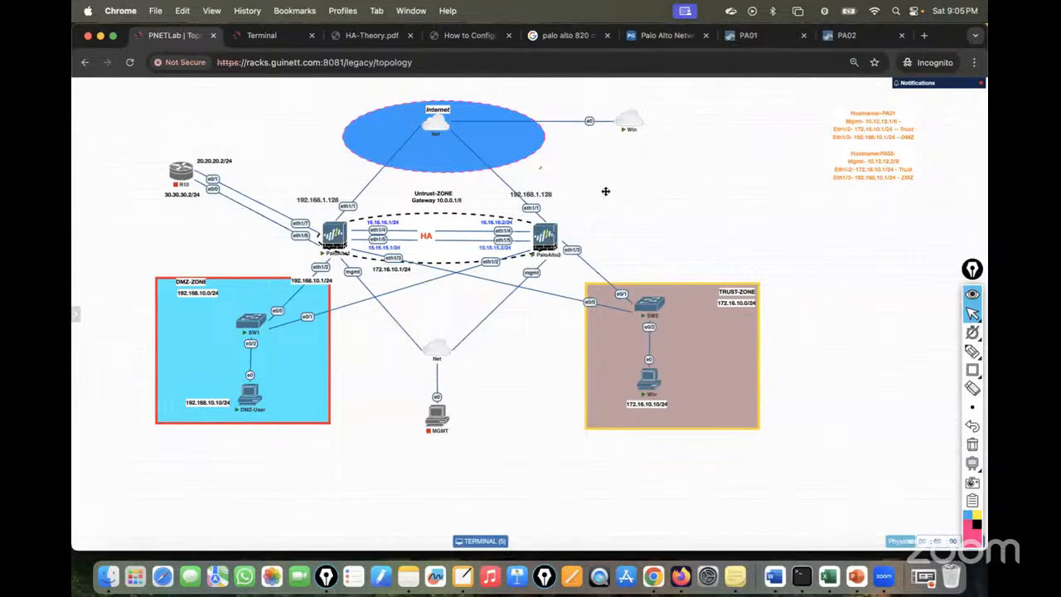
{"action": "left_click", "coordinate": [273, 39]}
{"action": "left_click", "coordinate": [234, 85]}
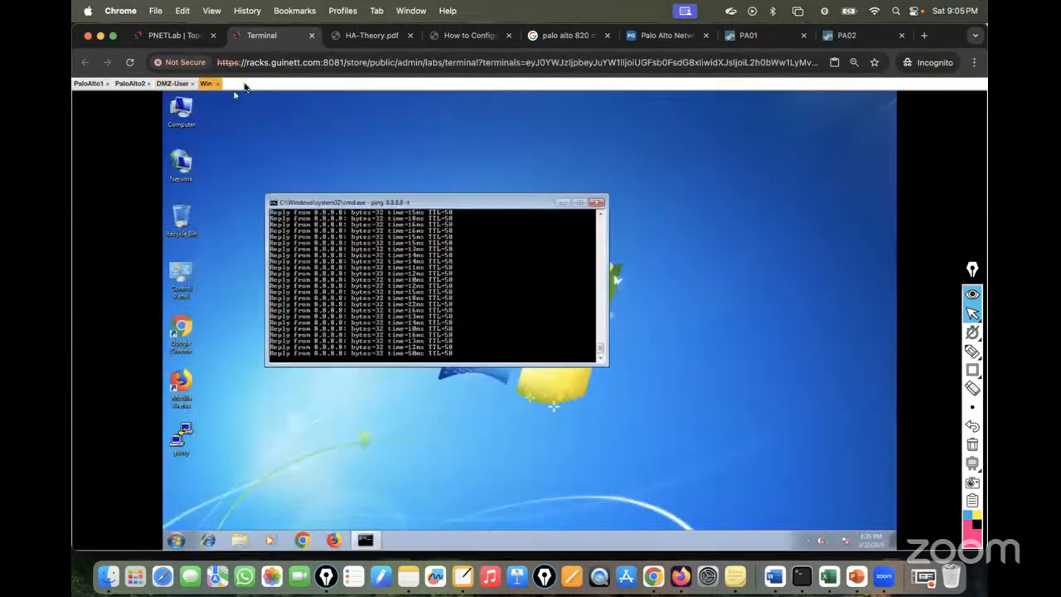
{"action": "left_click", "coordinate": [173, 37]}
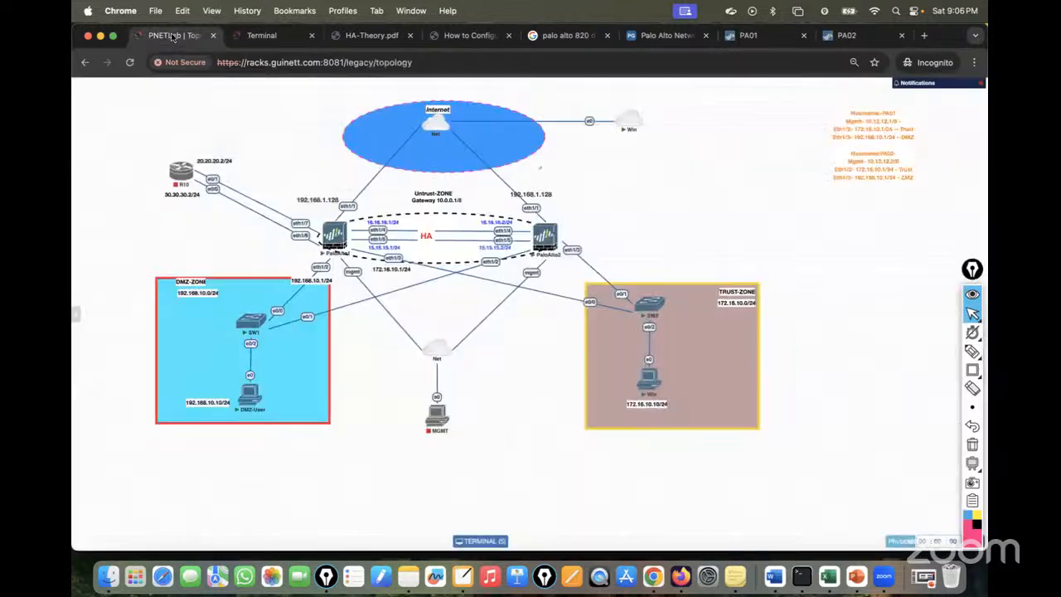
Sign in to the Internet-side Win client's Windows 7 desktop with the user's password.
{"action": "left_click", "coordinate": [629, 119]}
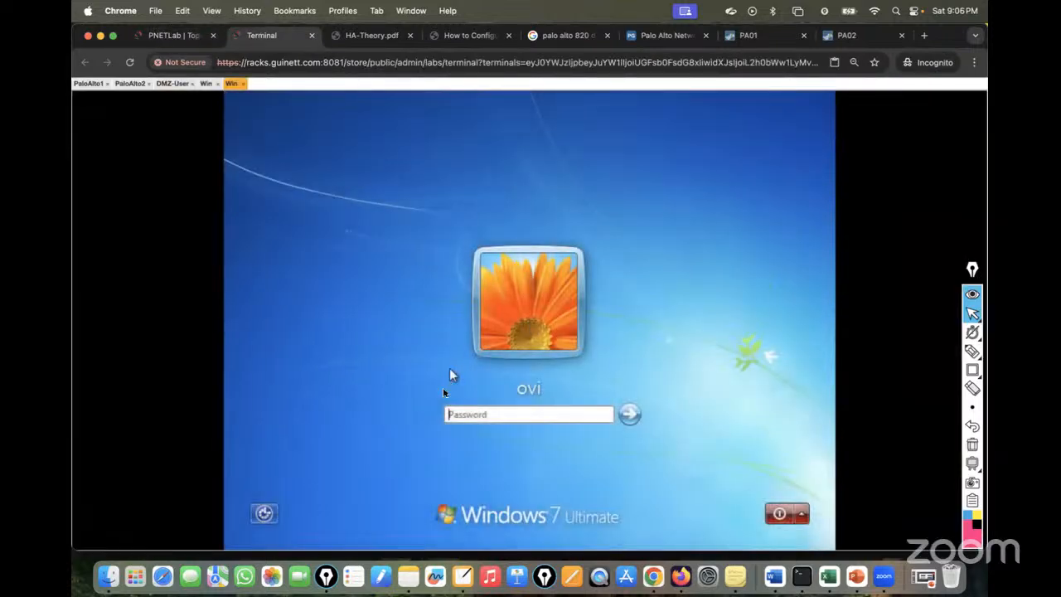
{"action": "left_click", "coordinate": [455, 414]}
{"action": "left_click", "coordinate": [205, 83]}
{"action": "left_click", "coordinate": [232, 83]}
{"action": "left_click", "coordinate": [458, 417]}
{"action": "type", "text": "adm"}
{"action": "key", "text": "Return"}
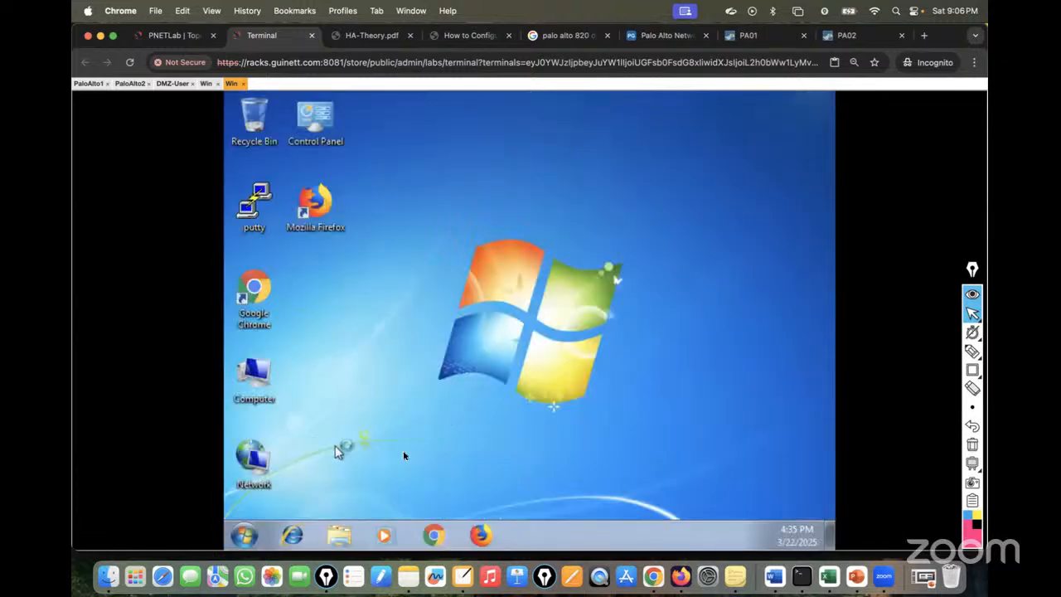
Review Windows Firewall with Advanced Security's inbound and outbound rules, confirming Domain, Private and Public profiles are off.
{"action": "left_click", "coordinate": [249, 532]}
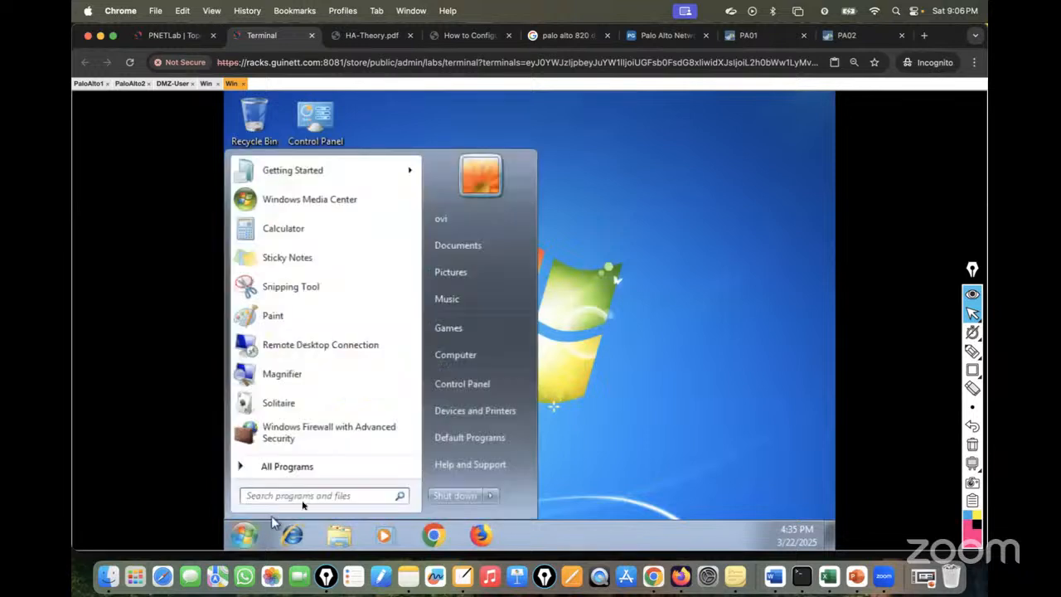
{"action": "left_click", "coordinate": [301, 441]}
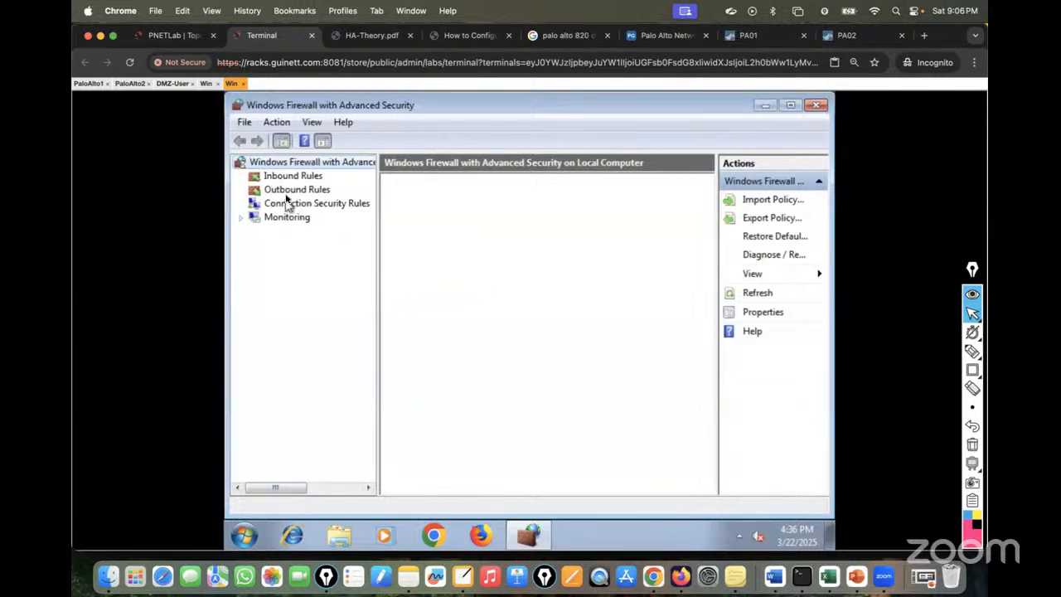
{"action": "left_click", "coordinate": [309, 176]}
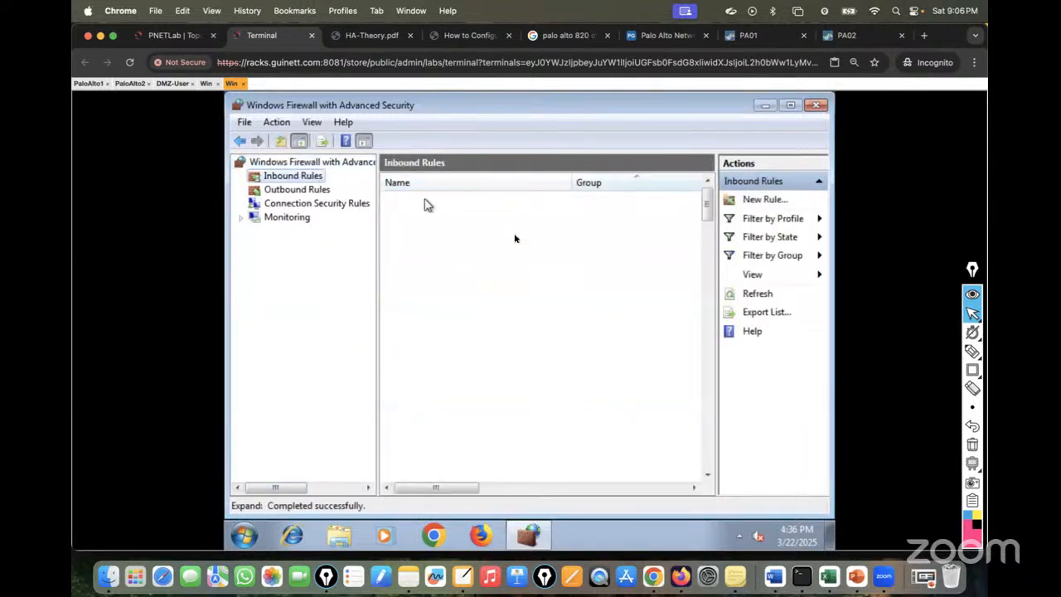
{"action": "left_click", "coordinate": [295, 190]}
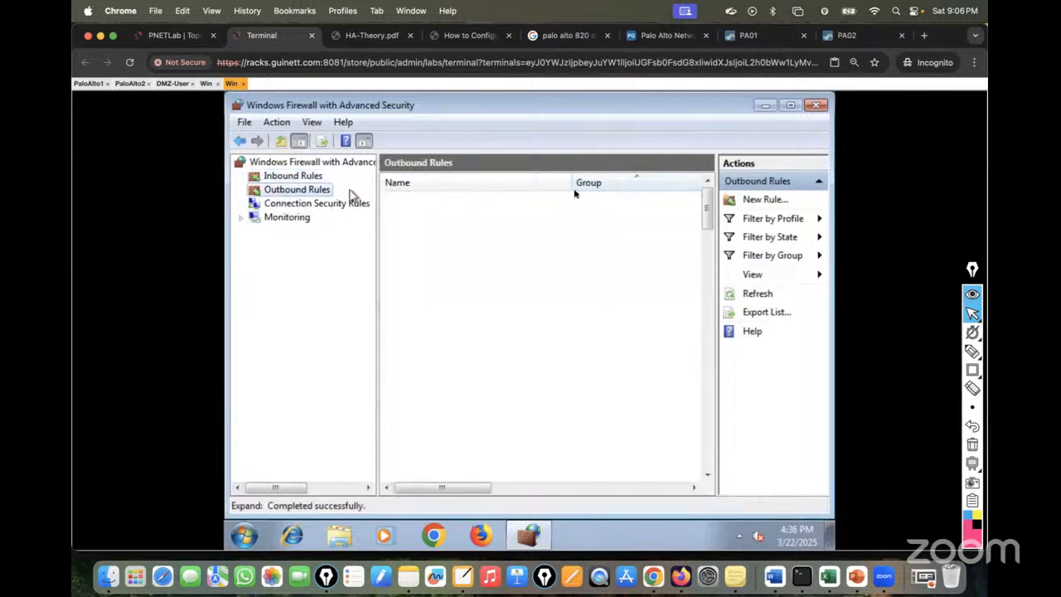
{"action": "left_click", "coordinate": [817, 105]}
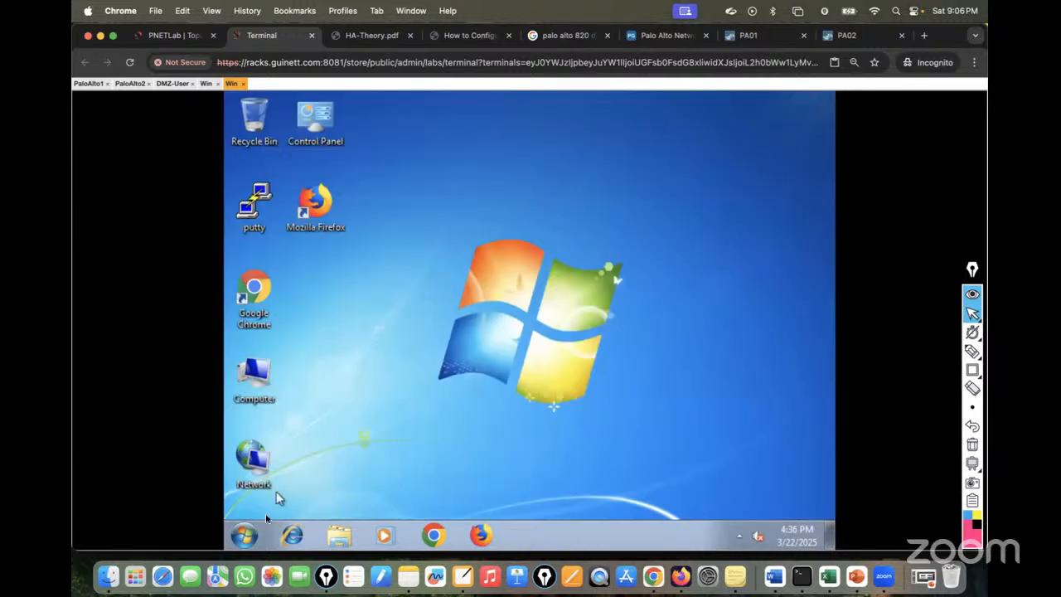
{"action": "left_click", "coordinate": [245, 535]}
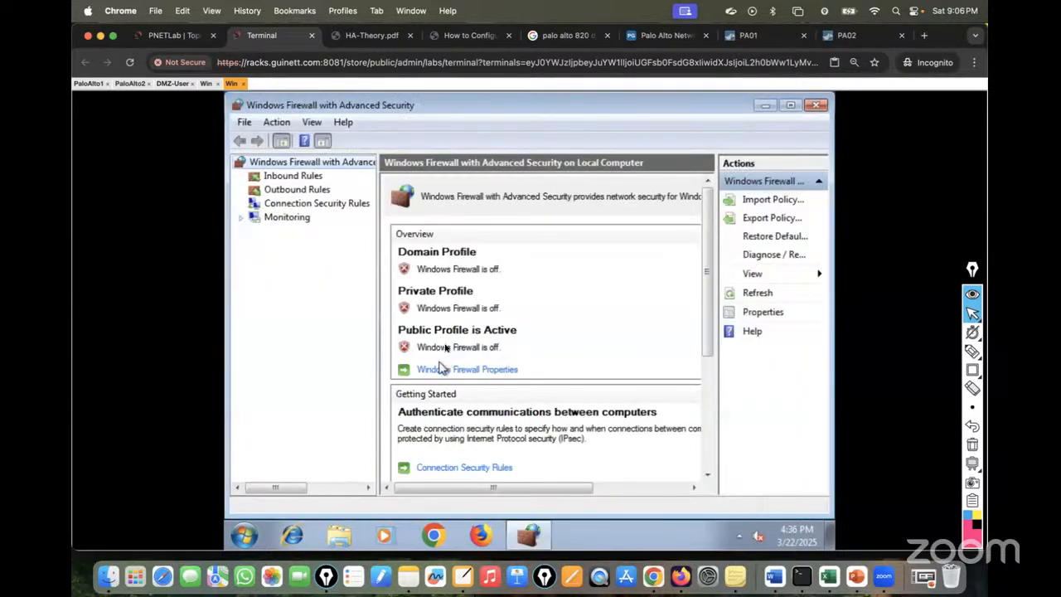
{"action": "left_click", "coordinate": [811, 110]}
{"action": "left_click", "coordinate": [245, 535]}
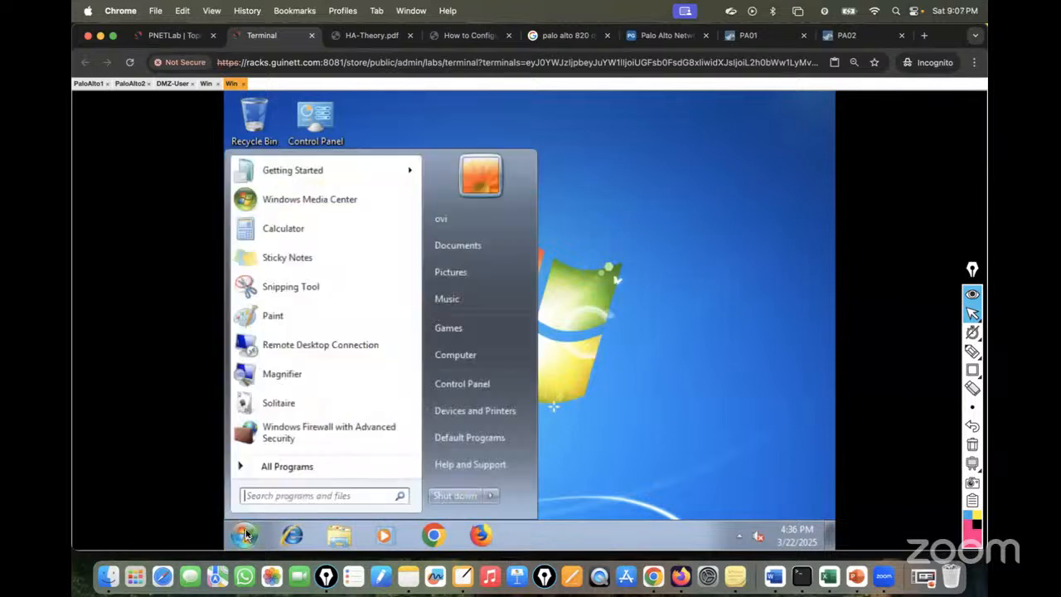
Run ipconfig in a command prompt to show the client's IP settings.
{"action": "type", "text": "cmd"}
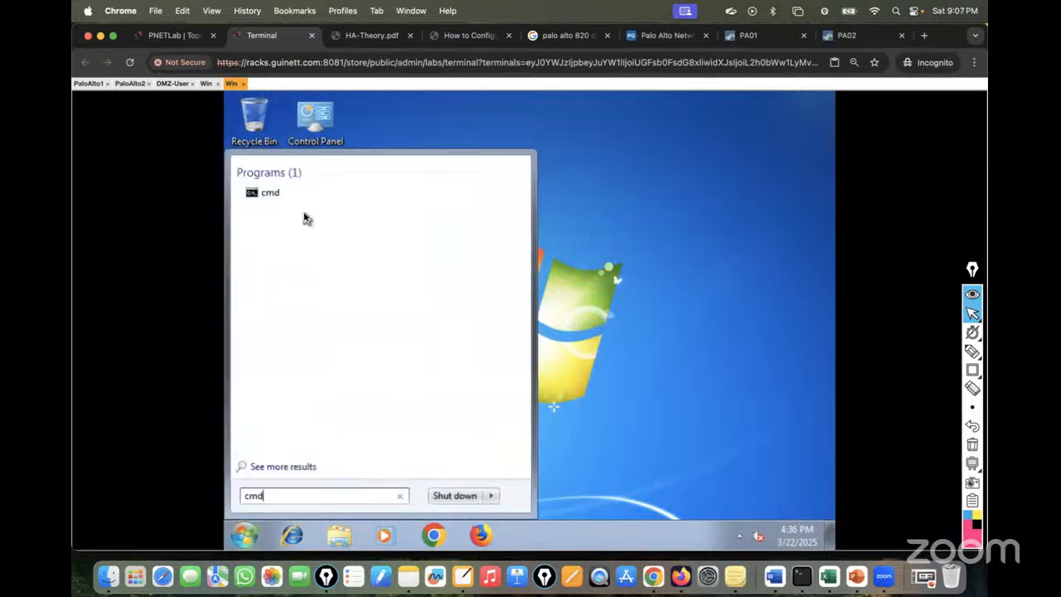
{"action": "left_click", "coordinate": [269, 199]}
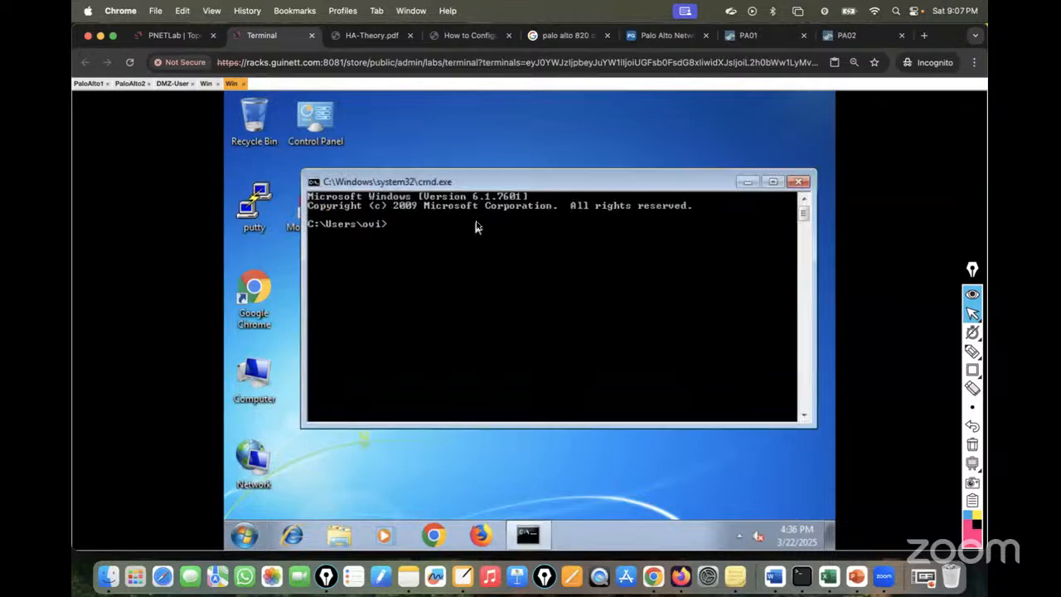
{"action": "type", "text": "ipconfig"}
{"action": "key", "text": "BackSpace"}
{"action": "key", "text": "BackSpace"}
{"action": "key", "text": "BackSpace"}
{"action": "type", "text": "fig"}
{"action": "key", "text": "Return"}
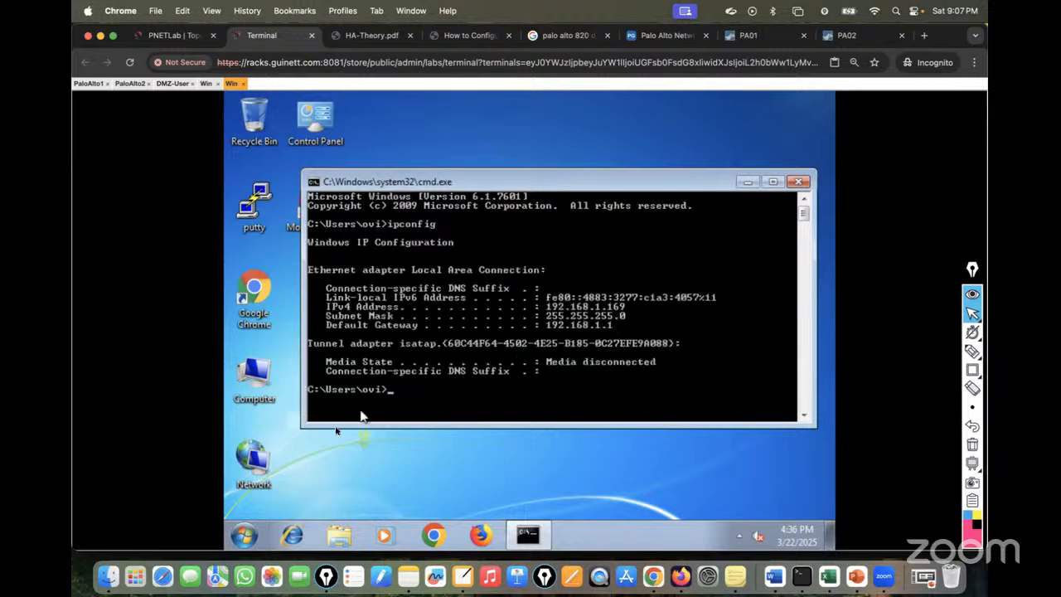
Open the Local Area Connection's IPv4 settings to confirm the address is obtained automatically.
{"action": "double_click", "coordinate": [268, 473]}
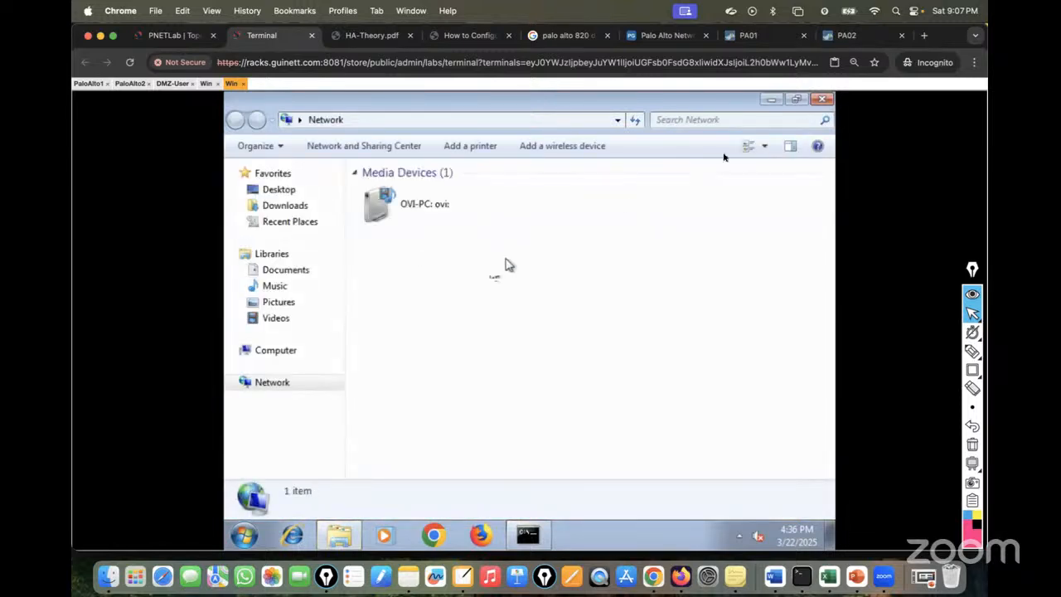
{"action": "left_click", "coordinate": [824, 100]}
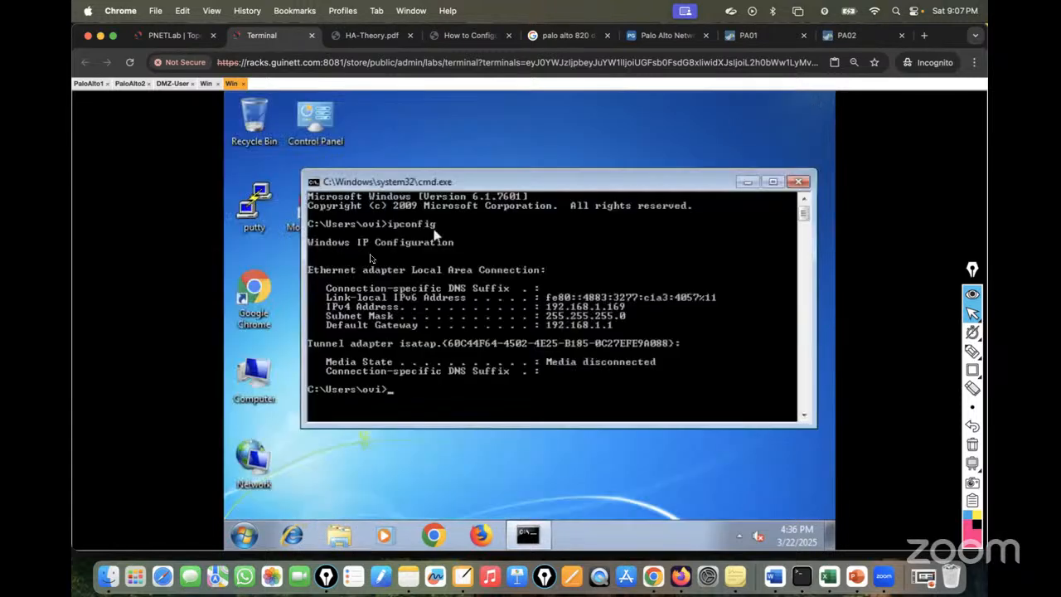
{"action": "right_click", "coordinate": [259, 464]}
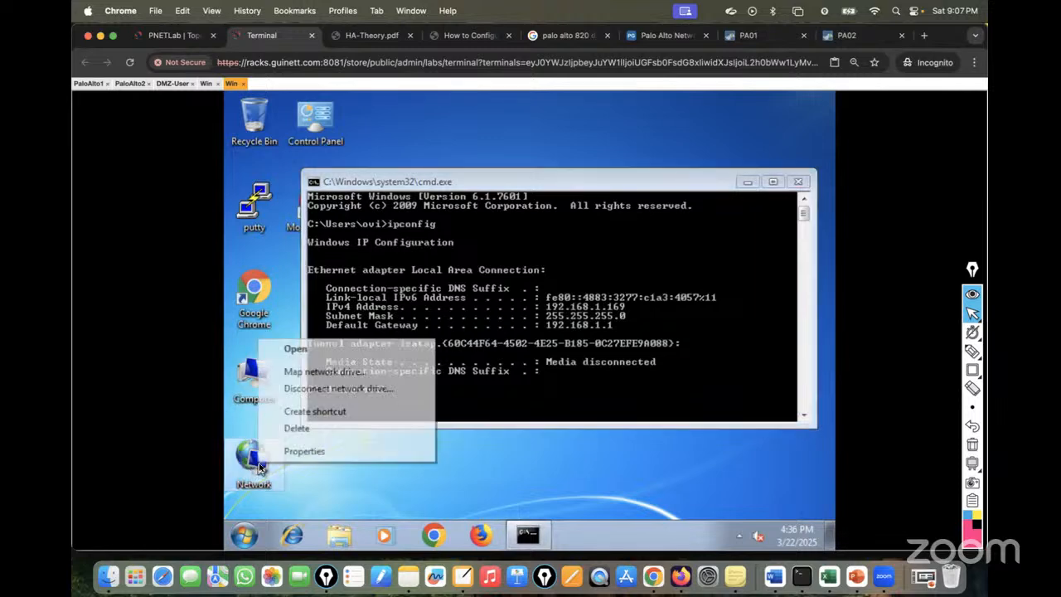
{"action": "left_click", "coordinate": [300, 453]}
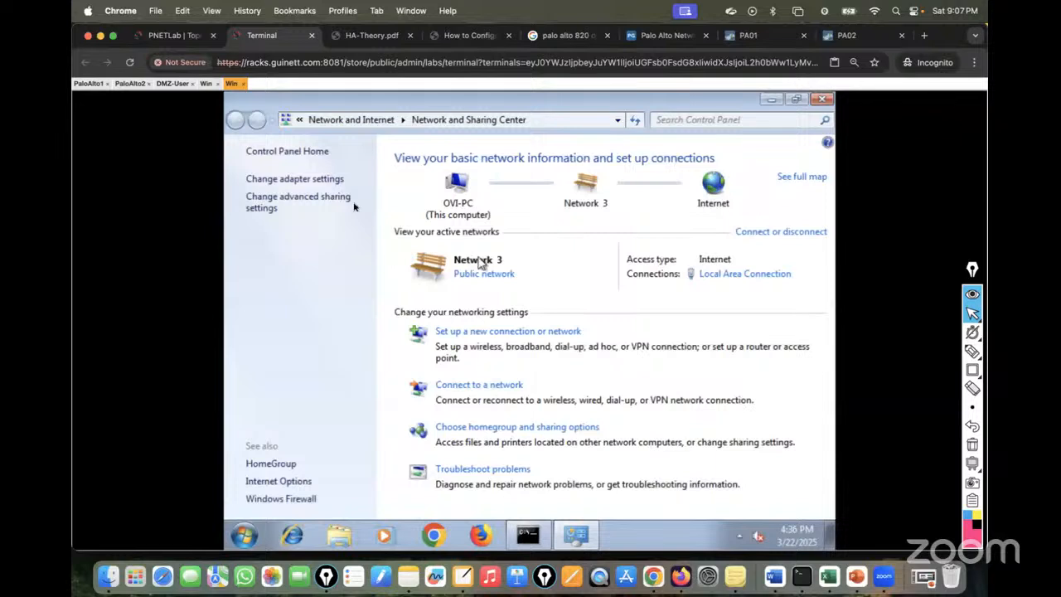
{"action": "left_click", "coordinate": [296, 179]}
{"action": "left_click", "coordinate": [324, 184]}
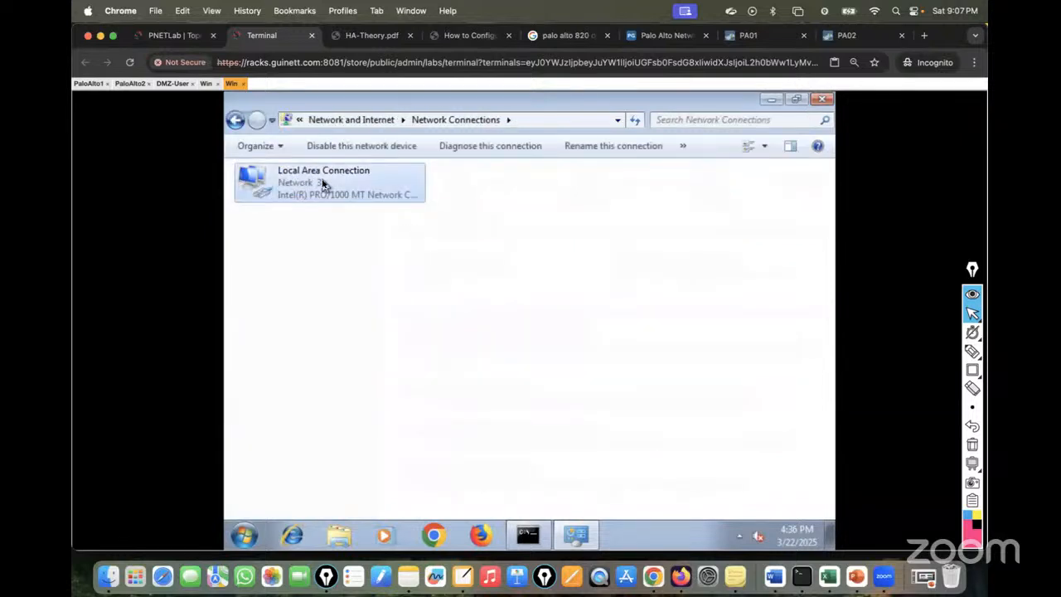
{"action": "double_click", "coordinate": [323, 184]}
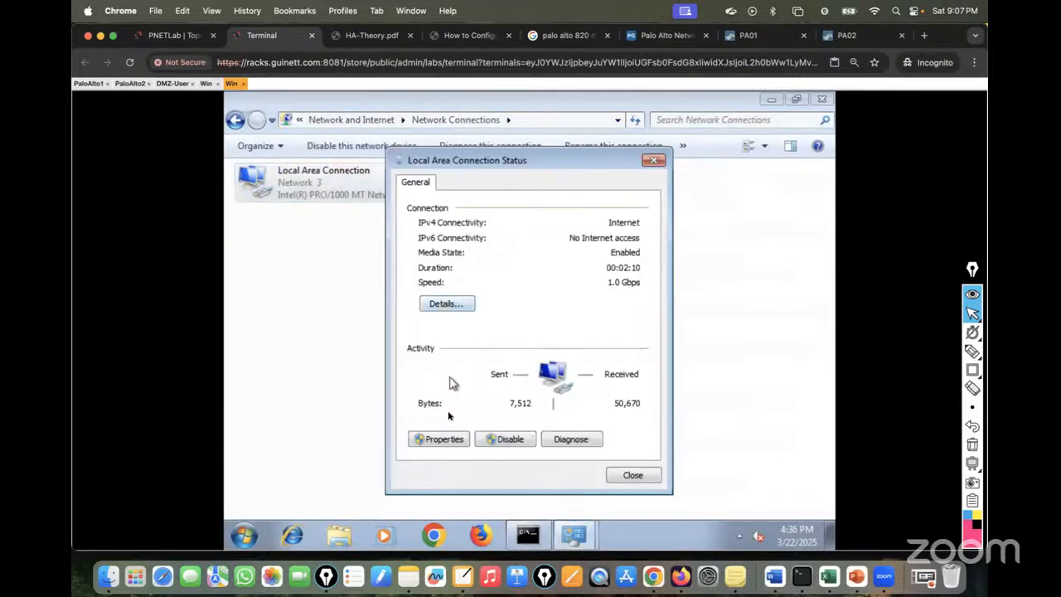
{"action": "left_click", "coordinate": [448, 446]}
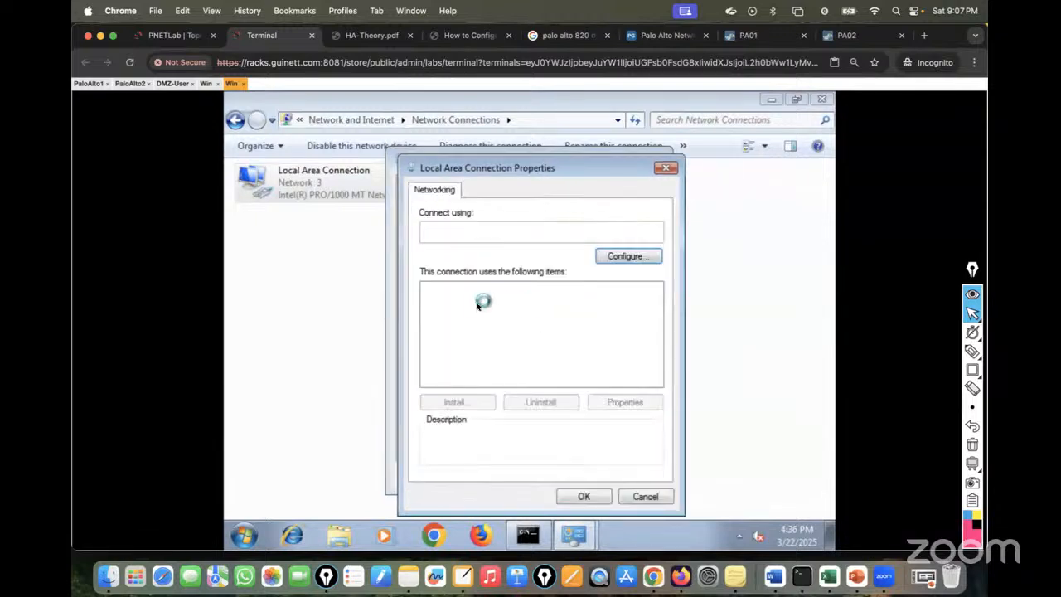
{"action": "double_click", "coordinate": [537, 345]}
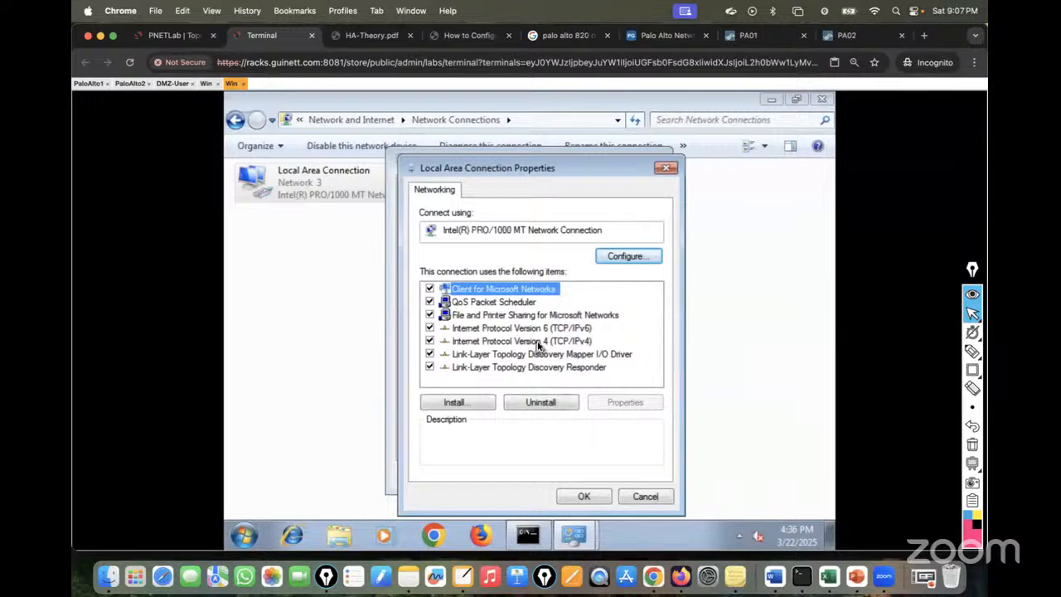
Close the network dialogs unchanged and read the 192.168.1.169 address from ipconfig.
{"action": "left_click", "coordinate": [696, 502]}
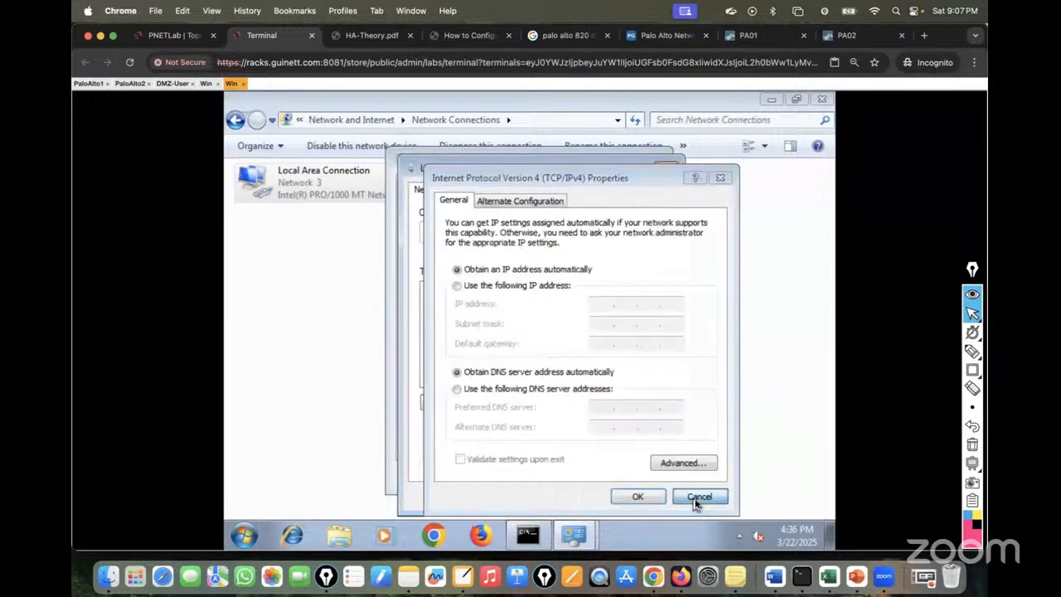
{"action": "left_click", "coordinate": [655, 499]}
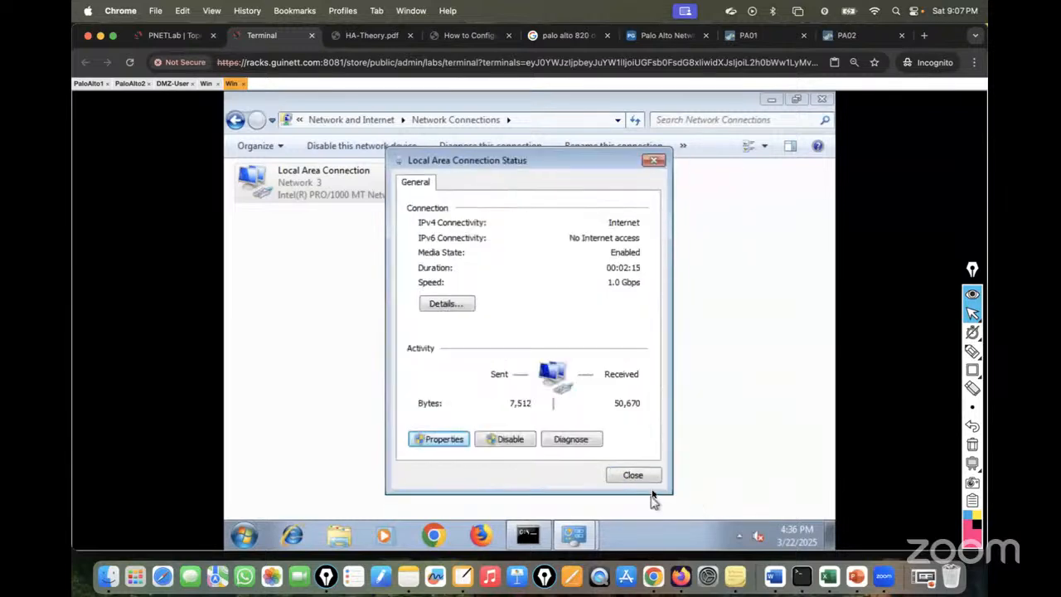
{"action": "left_click", "coordinate": [642, 481]}
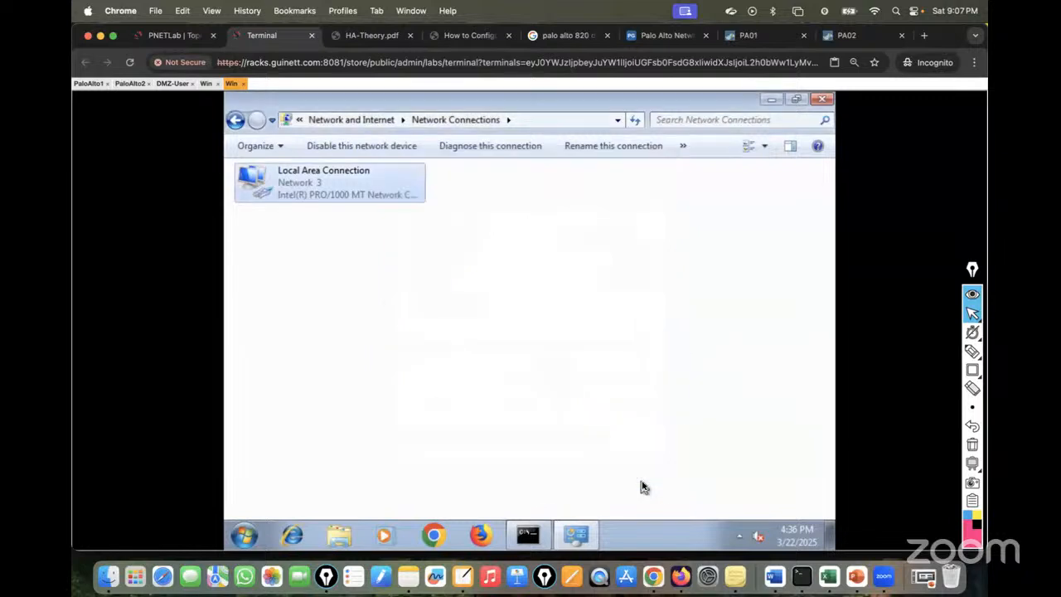
{"action": "left_click", "coordinate": [528, 535]}
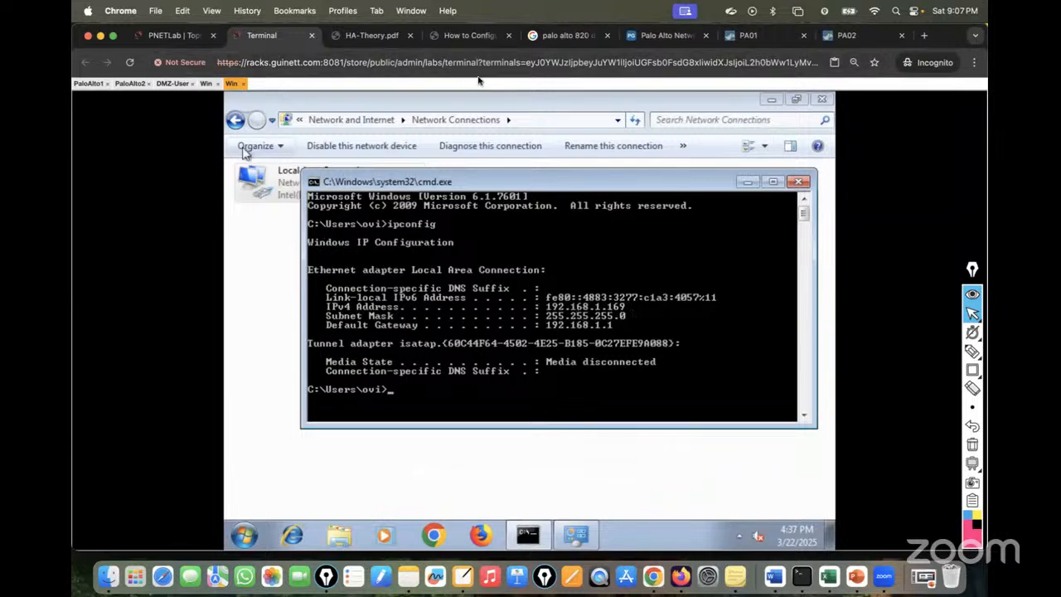
{"action": "left_click", "coordinate": [743, 39]}
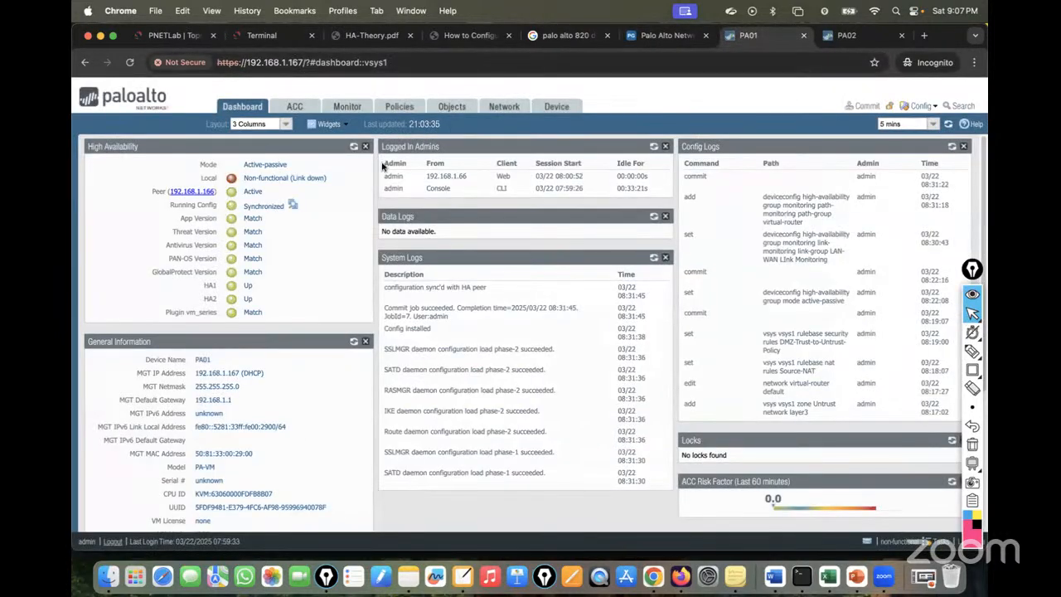
Refresh the HA status widgets on PA01 and PA02.
{"action": "left_click", "coordinate": [354, 147]}
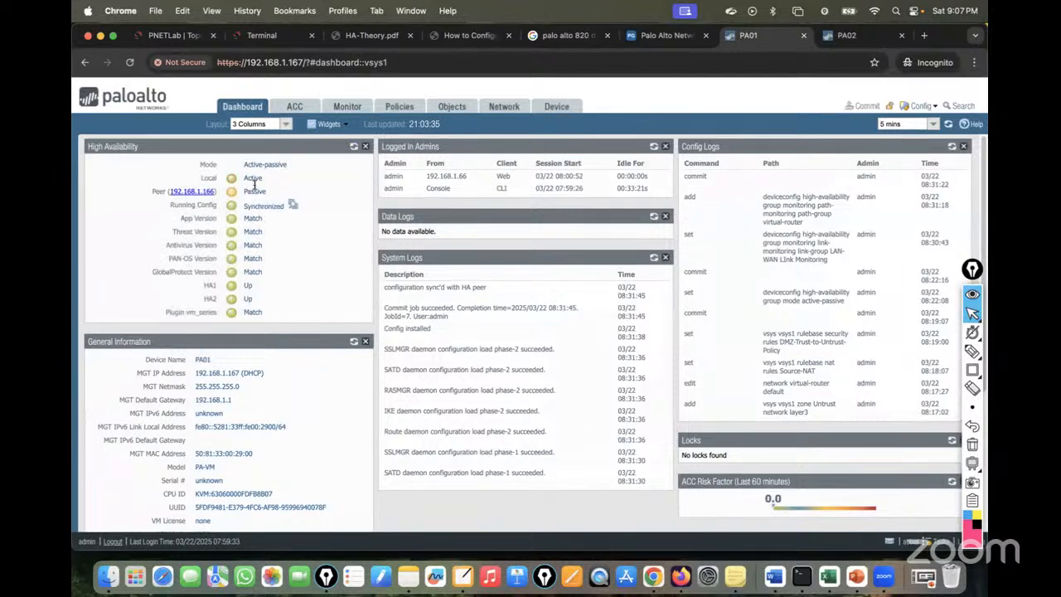
{"action": "left_click", "coordinate": [846, 35]}
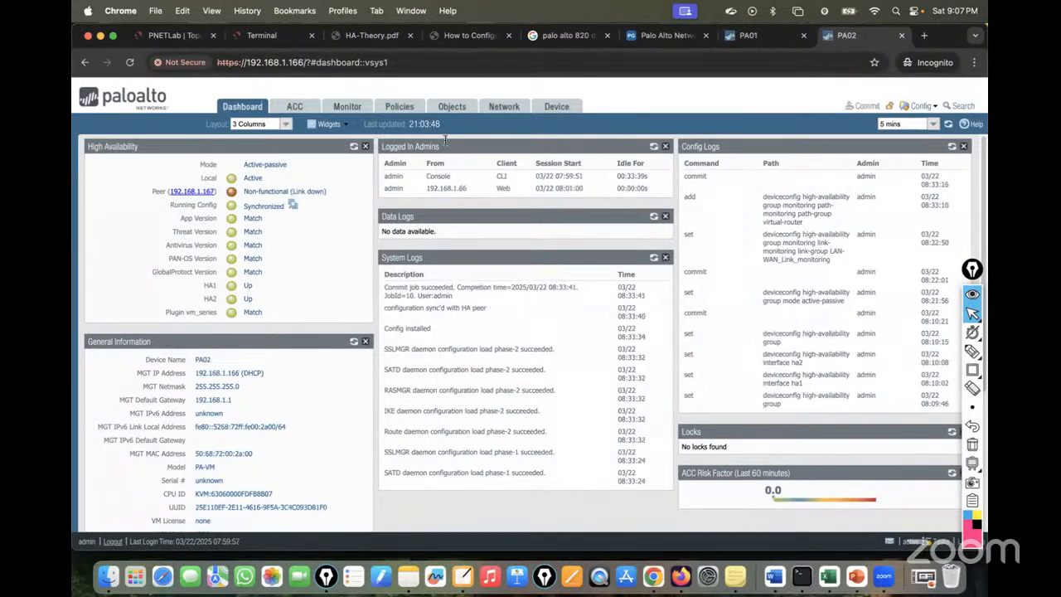
{"action": "left_click", "coordinate": [354, 147]}
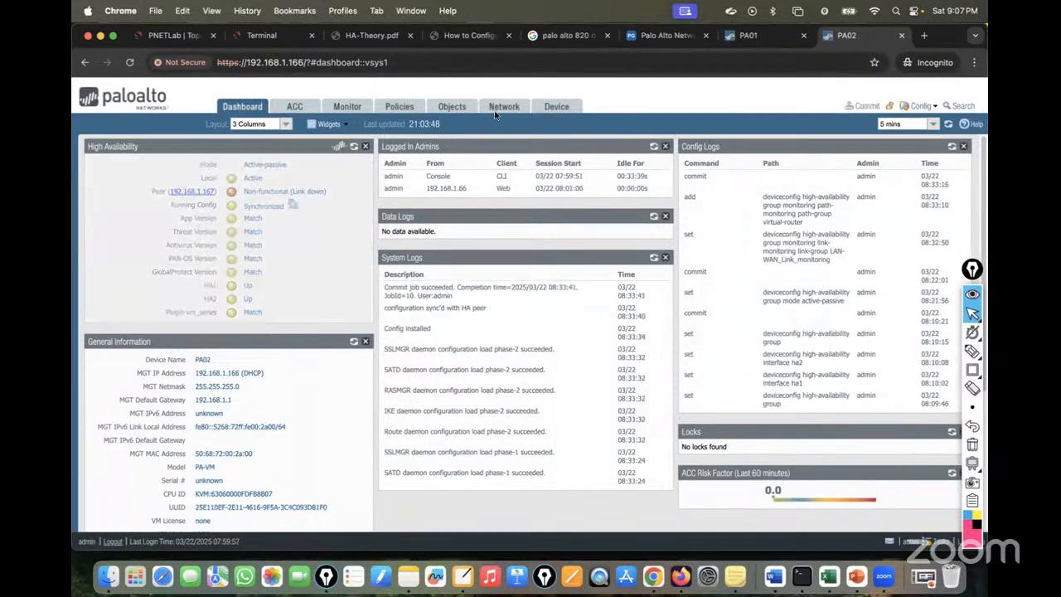
{"action": "left_click", "coordinate": [743, 35]}
Change PA01's default path group destinations to only 192.168.1.169, removing 1.1.1.1 and 8.8.8.8.
{"action": "left_click", "coordinate": [554, 108]}
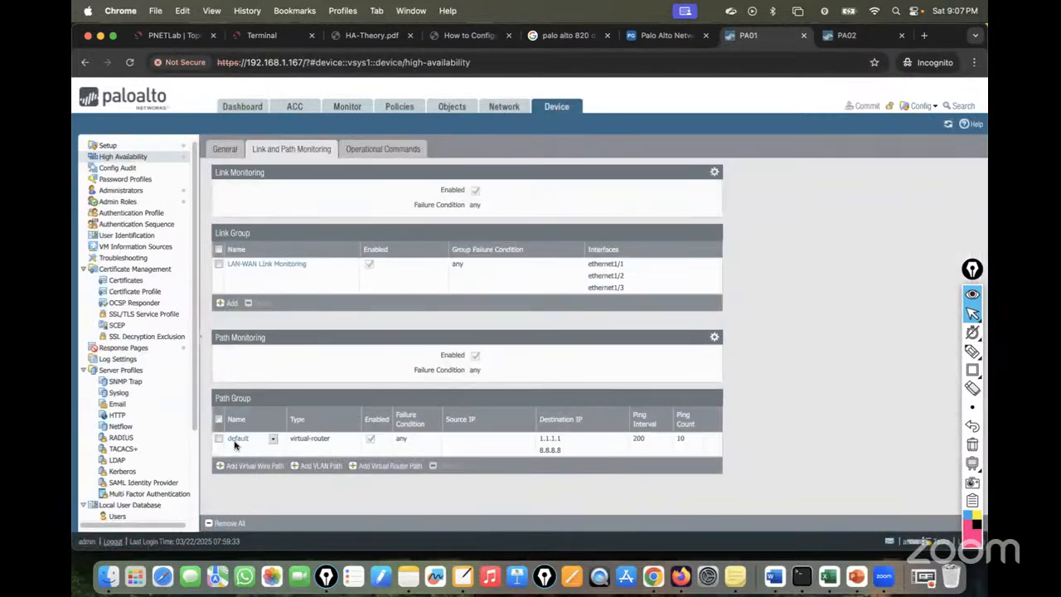
{"action": "left_click", "coordinate": [238, 438]}
{"action": "left_click", "coordinate": [392, 283]}
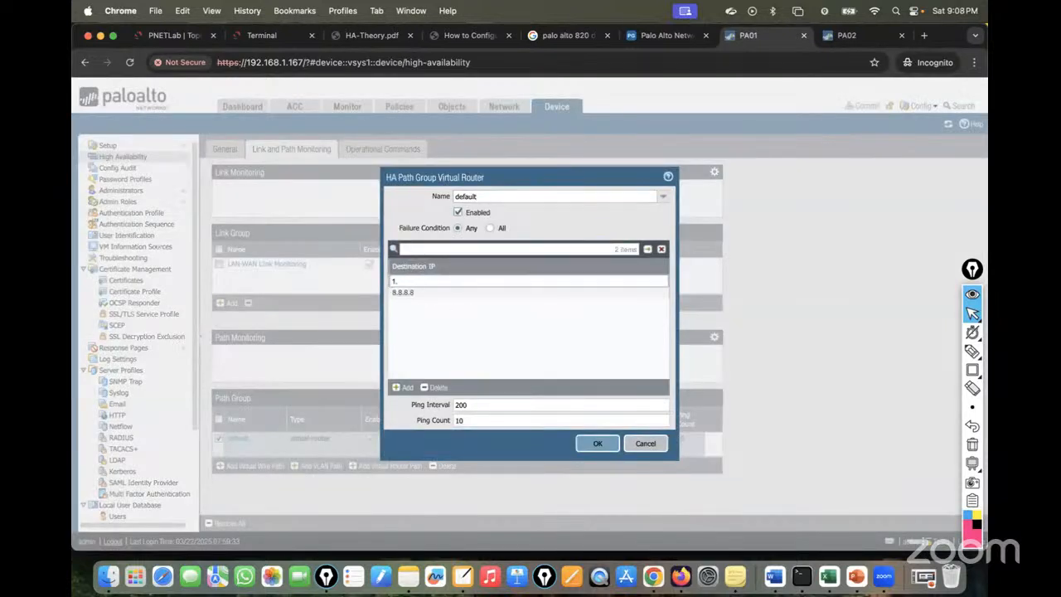
{"action": "type", "text": "192.168."}
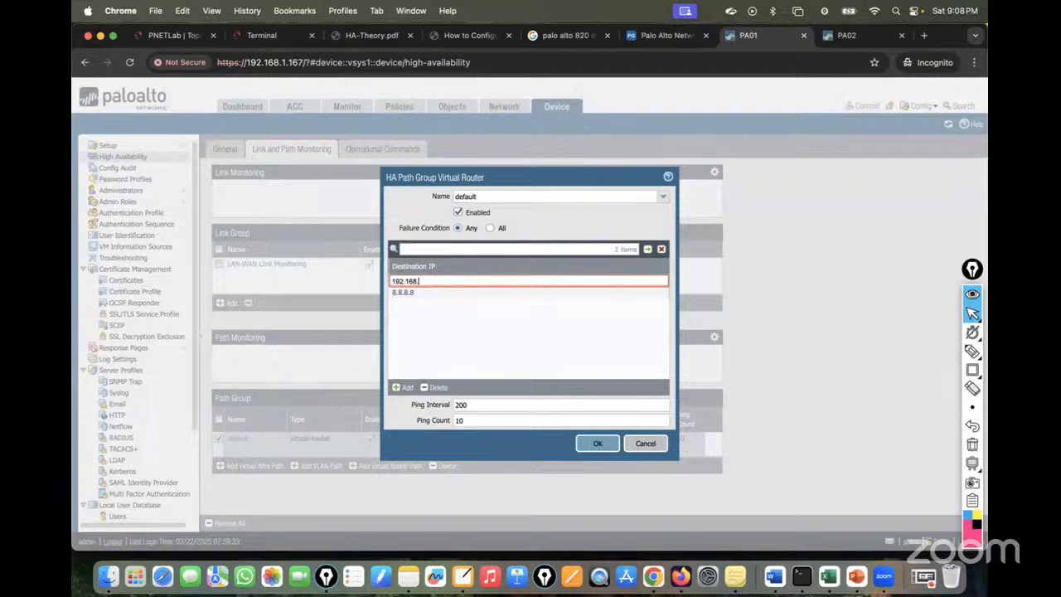
{"action": "left_click", "coordinate": [257, 36]}
{"action": "left_click", "coordinate": [755, 36]}
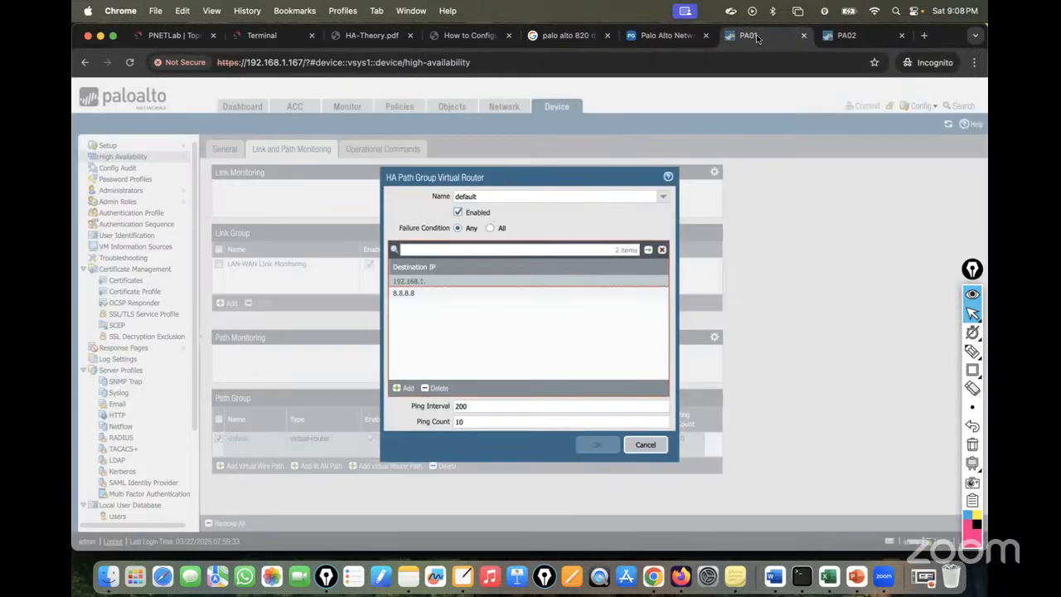
{"action": "left_click", "coordinate": [451, 282]}
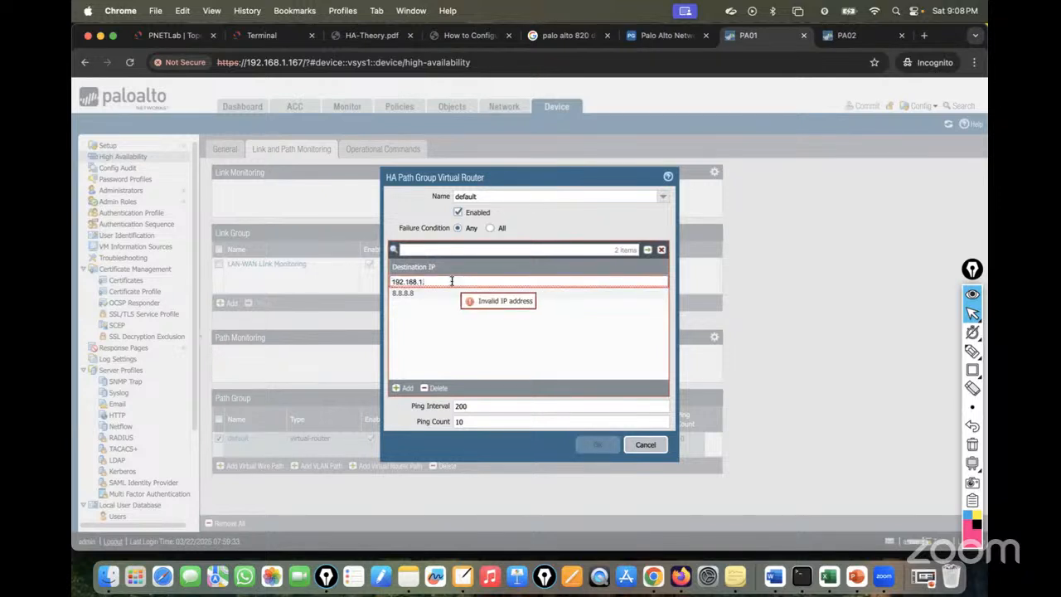
{"action": "type", "text": "69"}
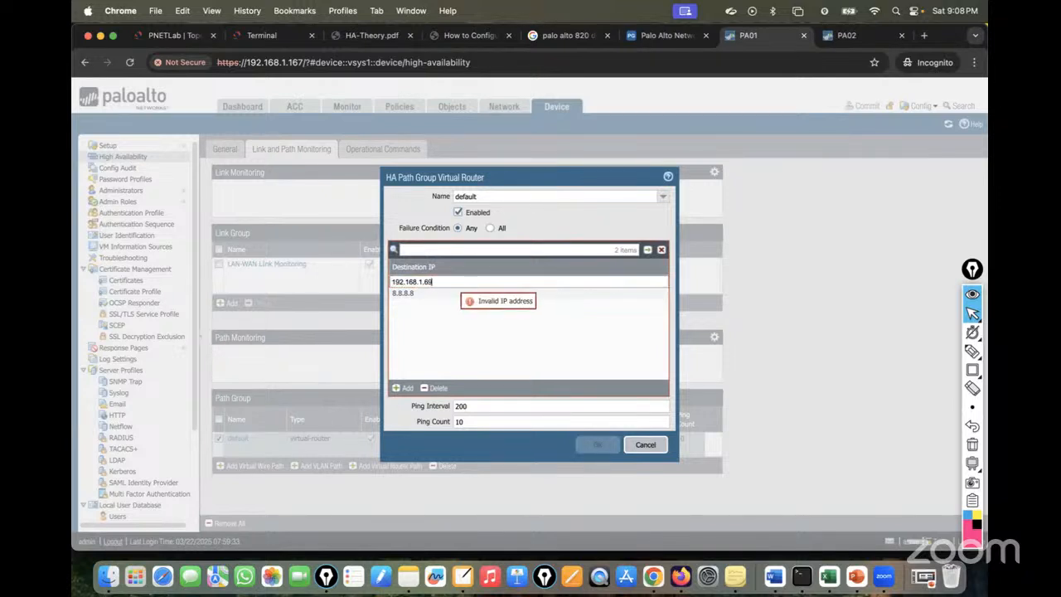
{"action": "left_click", "coordinate": [423, 294]}
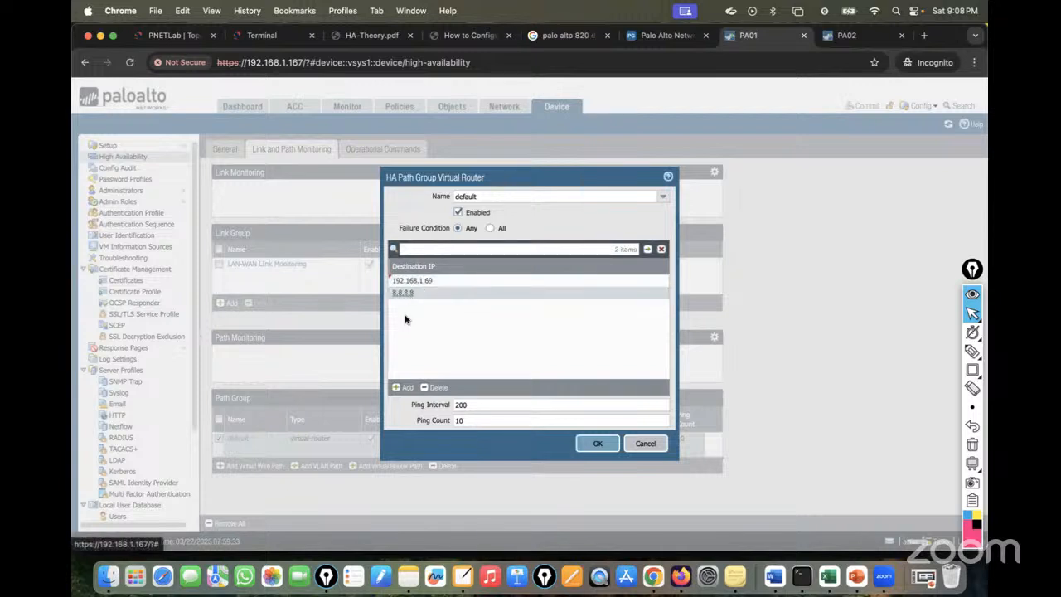
{"action": "left_click", "coordinate": [437, 389]}
{"action": "left_click", "coordinate": [443, 282]}
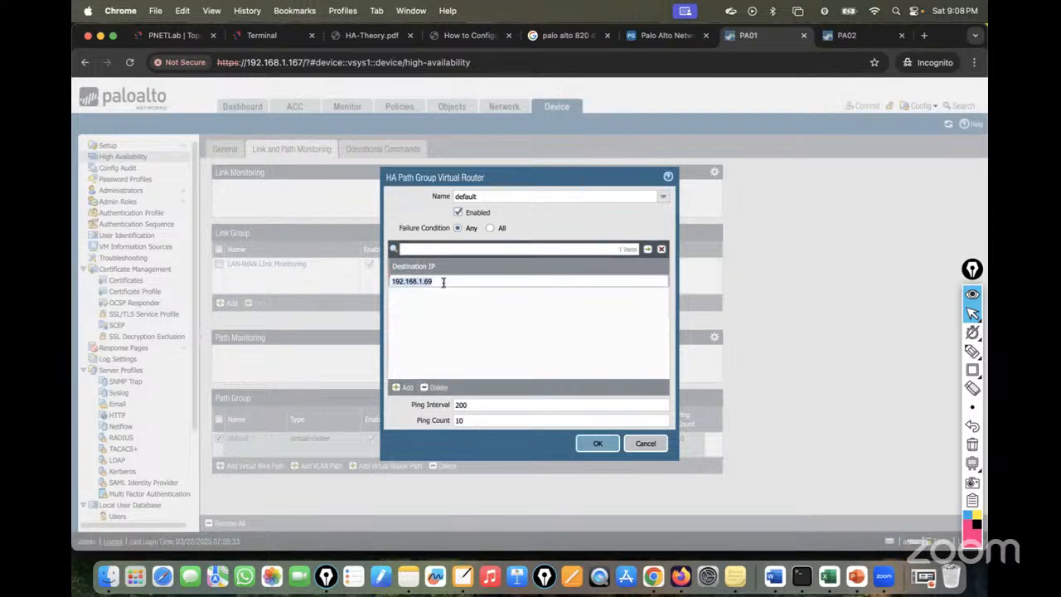
{"action": "left_click", "coordinate": [428, 281]}
{"action": "left_click", "coordinate": [597, 443]}
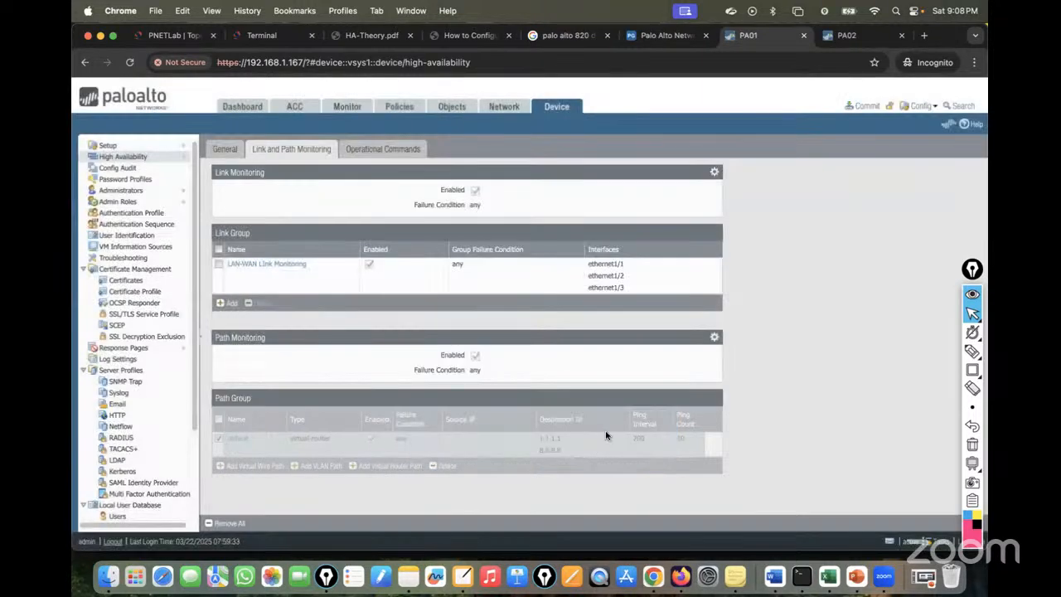
Commit PA01's path monitoring configuration.
{"action": "left_click", "coordinate": [868, 108]}
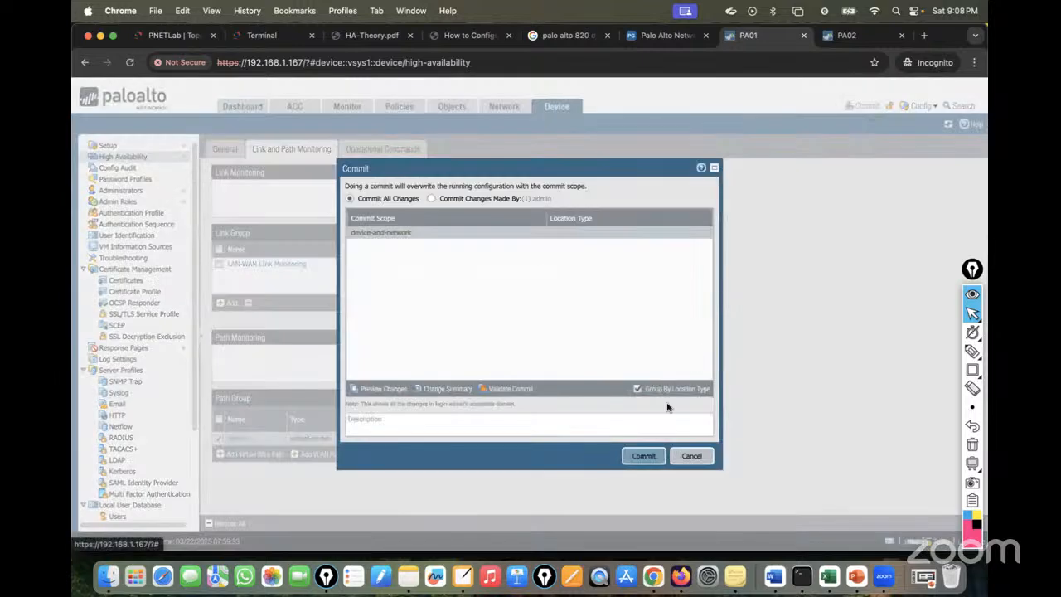
{"action": "left_click", "coordinate": [644, 455]}
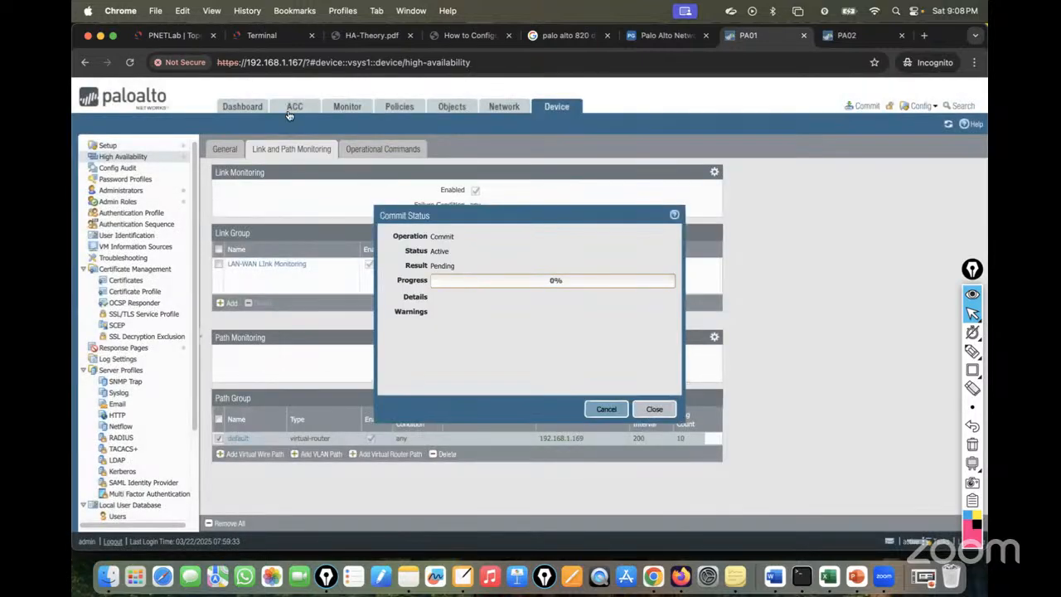
{"action": "left_click", "coordinate": [162, 37]}
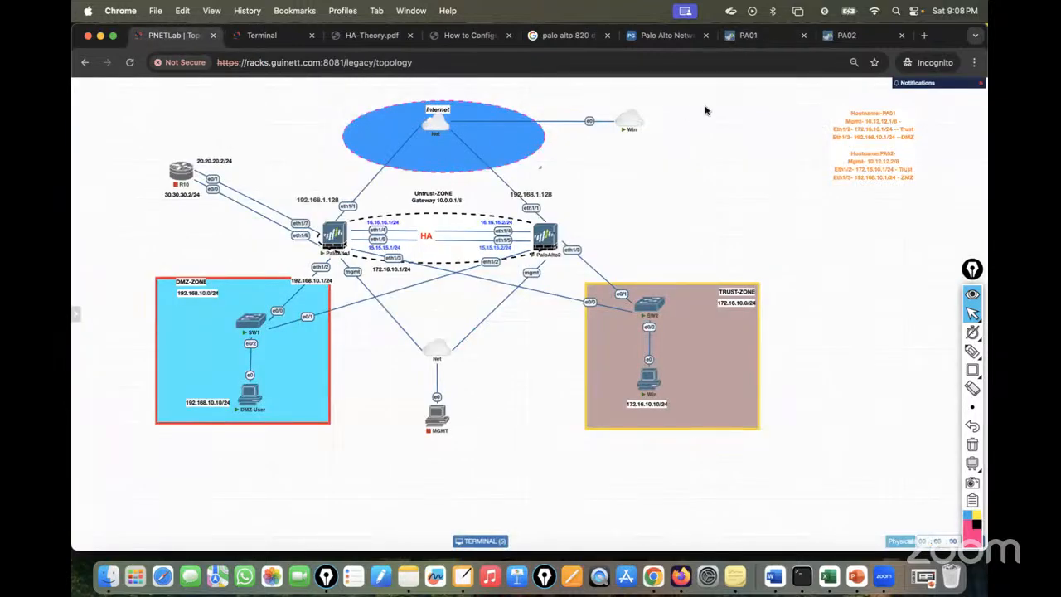
Replace PA02's default path group destinations 8.8.8.8 and 1.1.1.1 with 192.168.1.169.
{"action": "left_click", "coordinate": [852, 38]}
{"action": "left_click", "coordinate": [559, 106]}
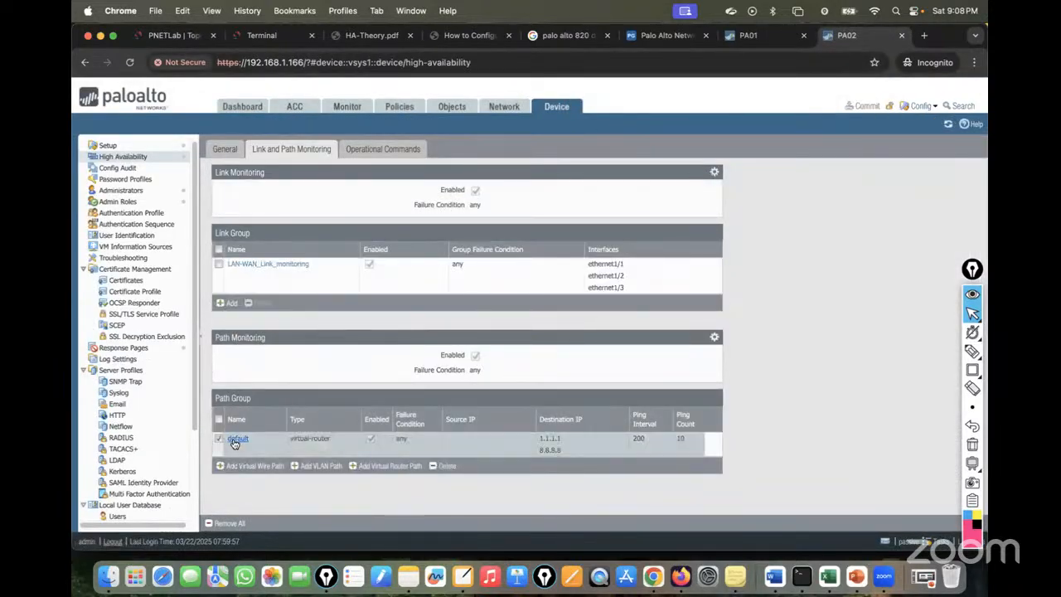
{"action": "left_click", "coordinate": [237, 439]}
{"action": "left_click", "coordinate": [400, 292]}
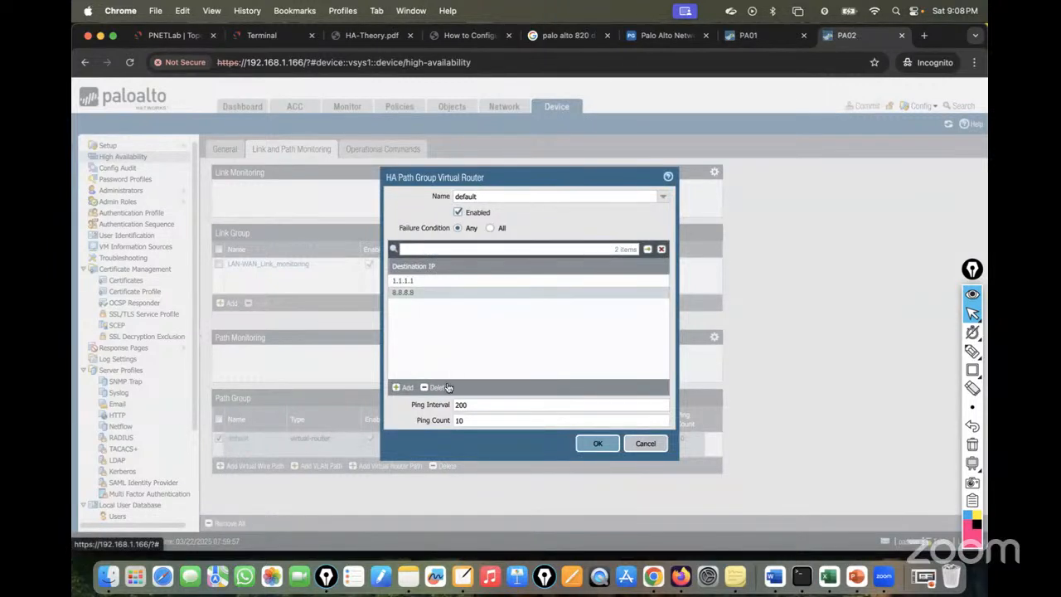
{"action": "left_click", "coordinate": [437, 387]}
{"action": "left_click", "coordinate": [422, 286]}
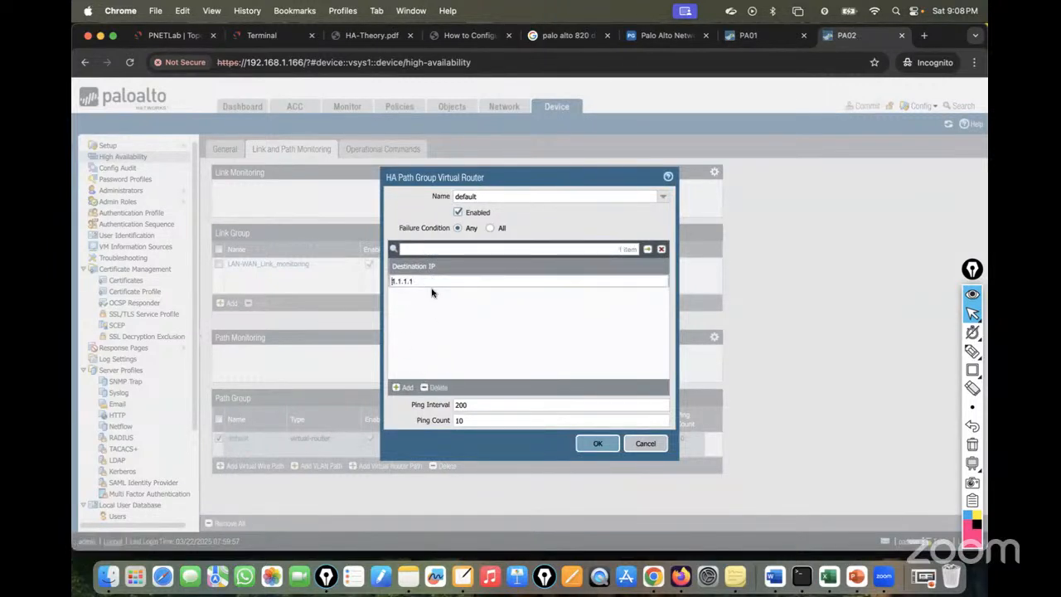
{"action": "left_click", "coordinate": [440, 389]}
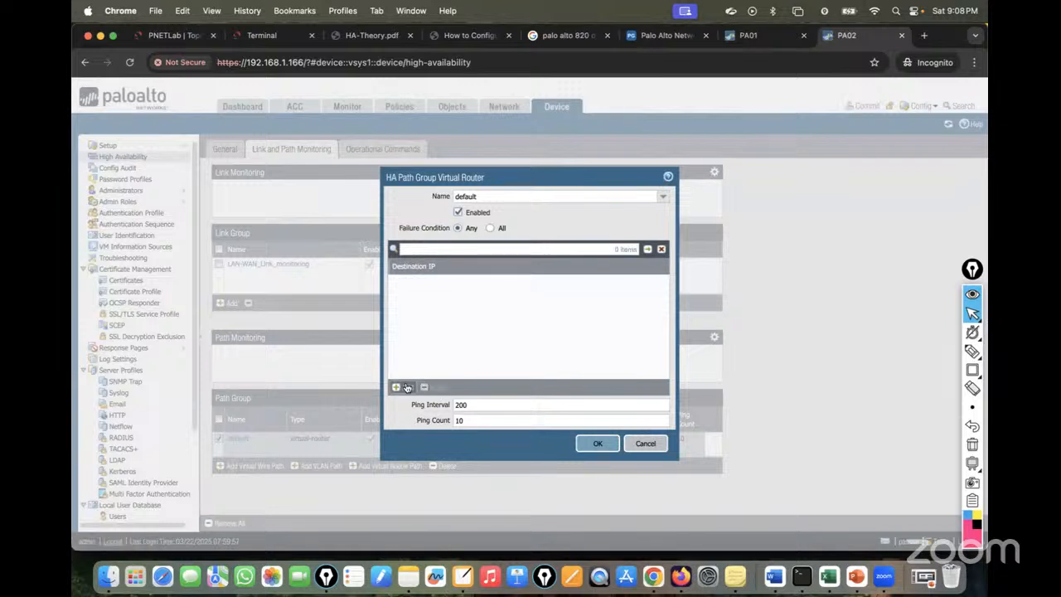
{"action": "left_click", "coordinate": [403, 387]}
{"action": "type", "text": "192.16"}
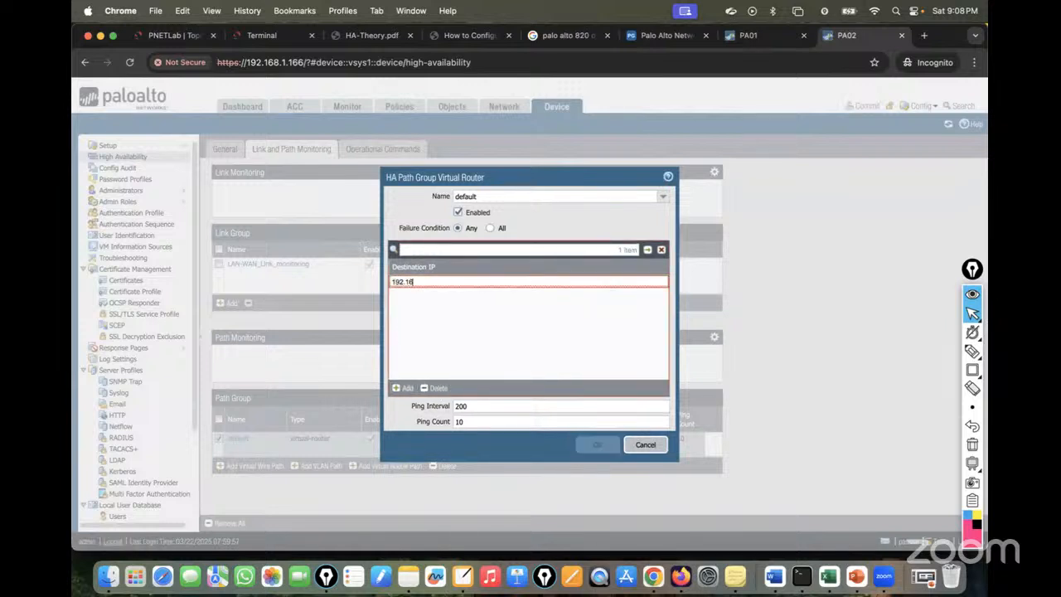
{"action": "type", "text": "8.1.169"}
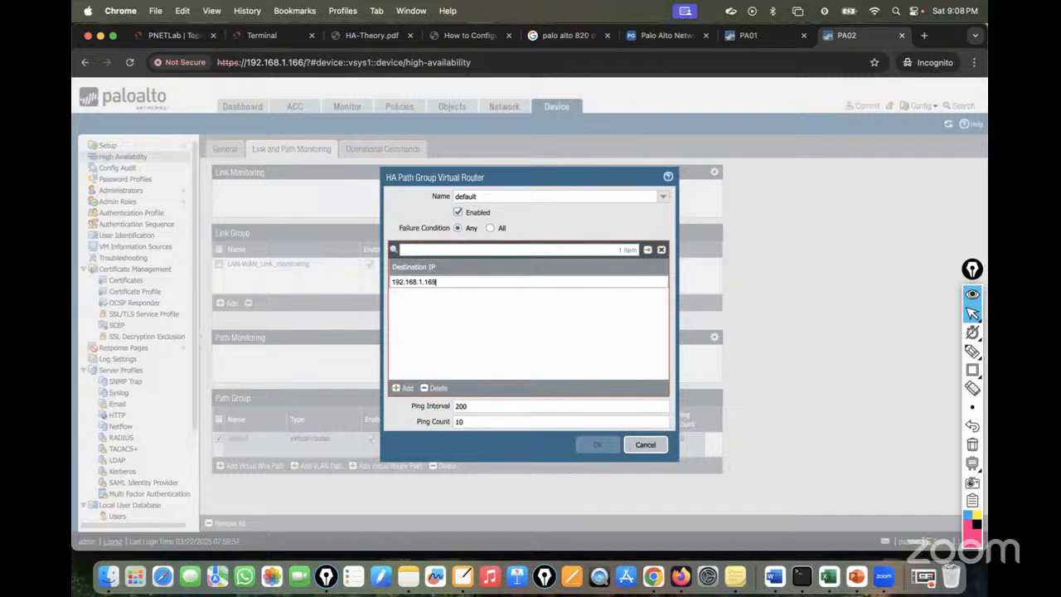
{"action": "left_click", "coordinate": [526, 333]}
{"action": "left_click", "coordinate": [603, 451]}
Commit PA02's configuration and dismiss PA01's completed commit status.
{"action": "left_click", "coordinate": [863, 105]}
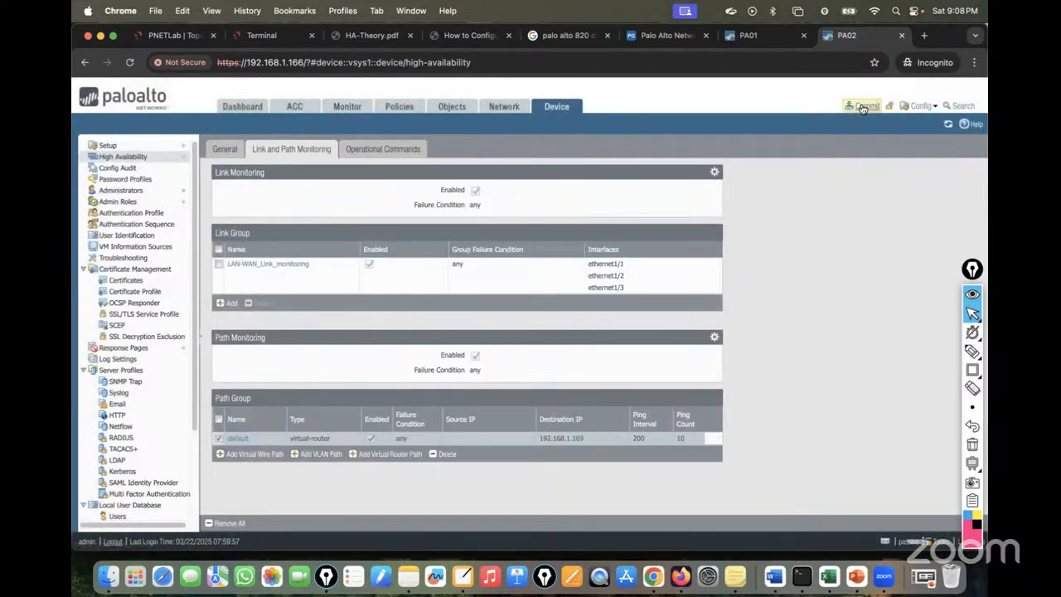
{"action": "left_click", "coordinate": [643, 456]}
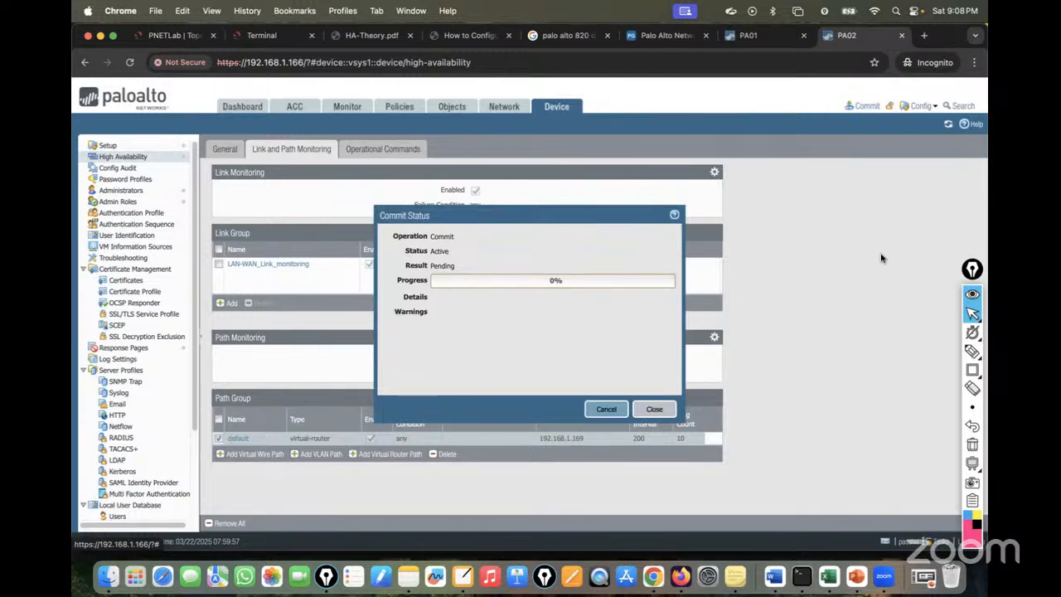
{"action": "left_click", "coordinate": [748, 38]}
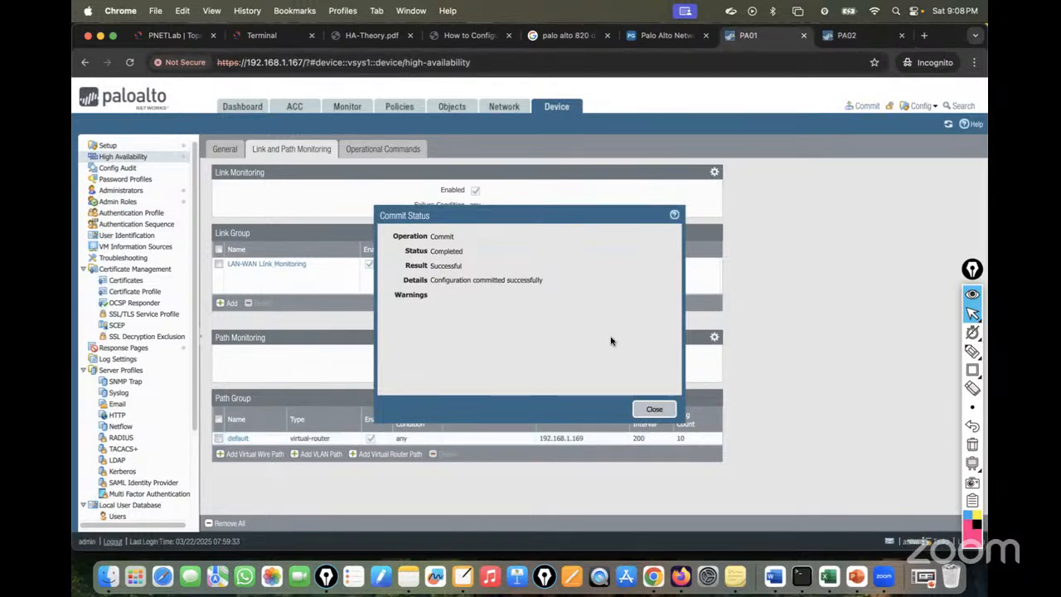
{"action": "left_click", "coordinate": [652, 407]}
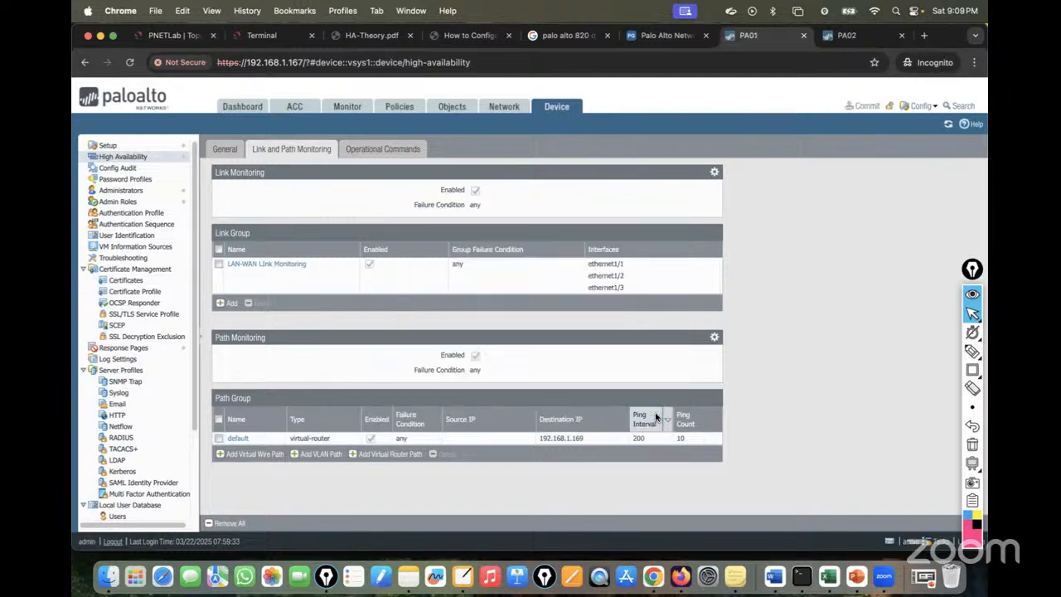
Confirm on both dashboards that PA01 is Active and PA02 Passive after PA02's commit finishes.
{"action": "left_click", "coordinate": [235, 108]}
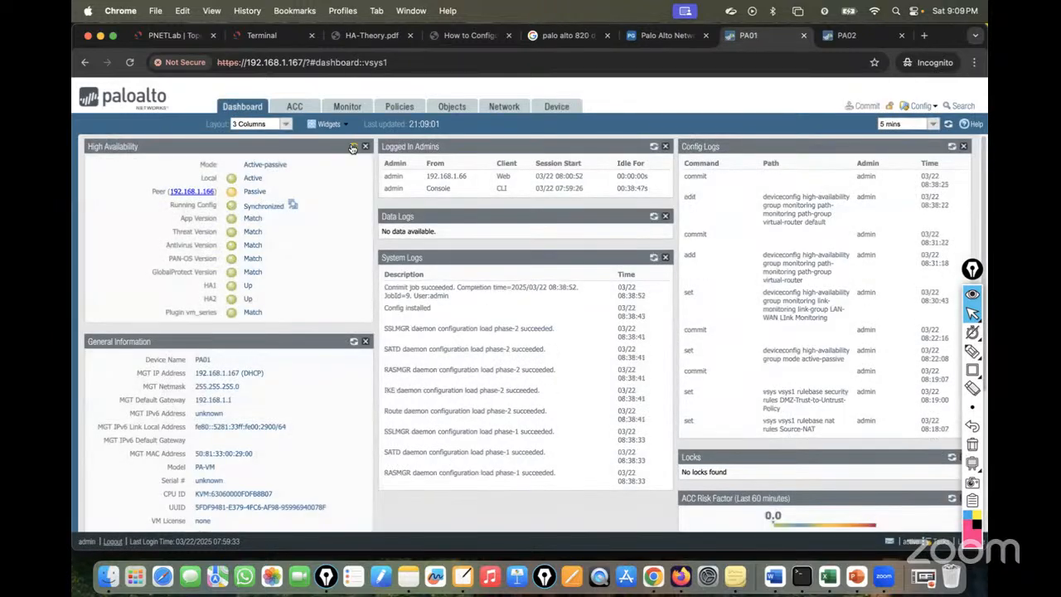
{"action": "left_click", "coordinate": [845, 35]}
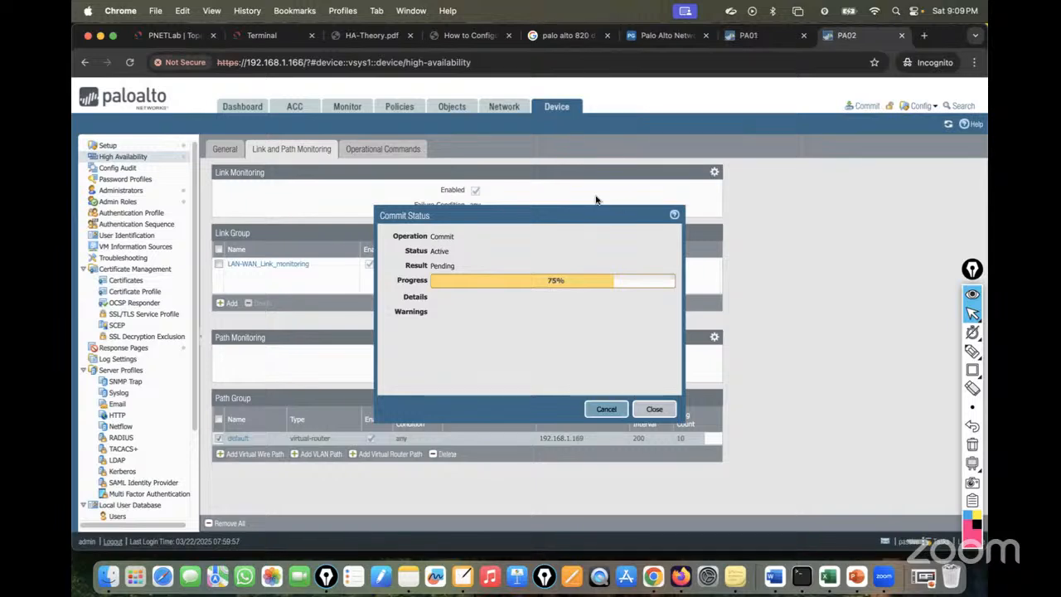
{"action": "left_click", "coordinate": [254, 111]}
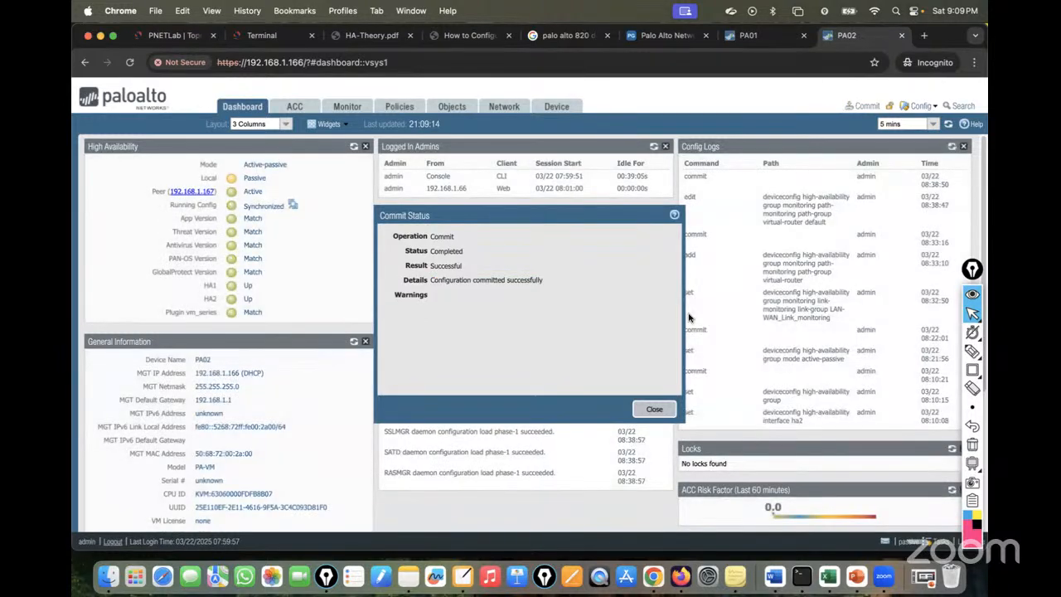
{"action": "left_click", "coordinate": [649, 415]}
{"action": "left_click", "coordinate": [354, 147]}
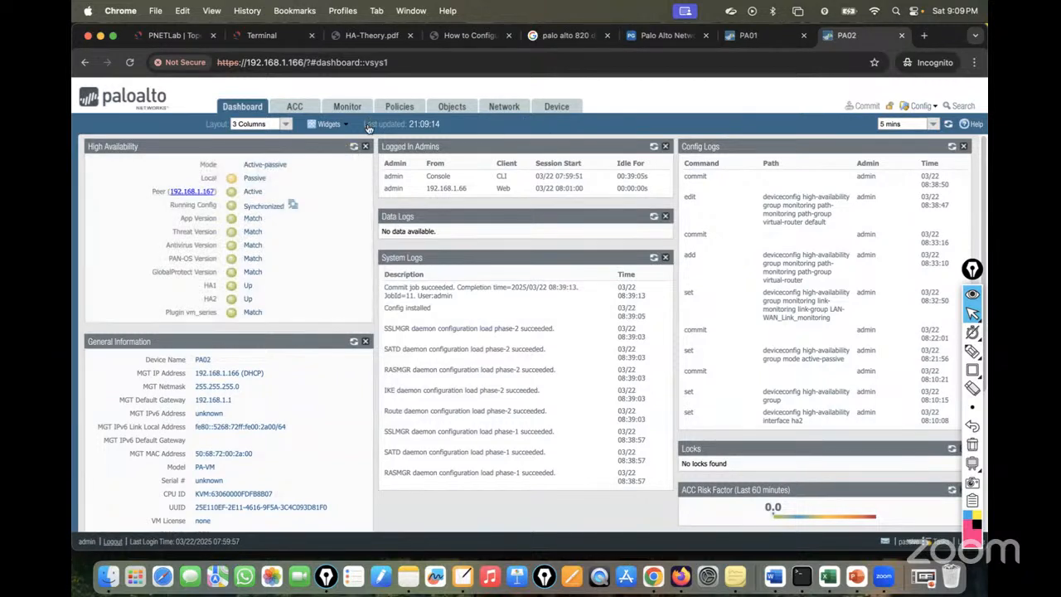
{"action": "left_click", "coordinate": [749, 35]}
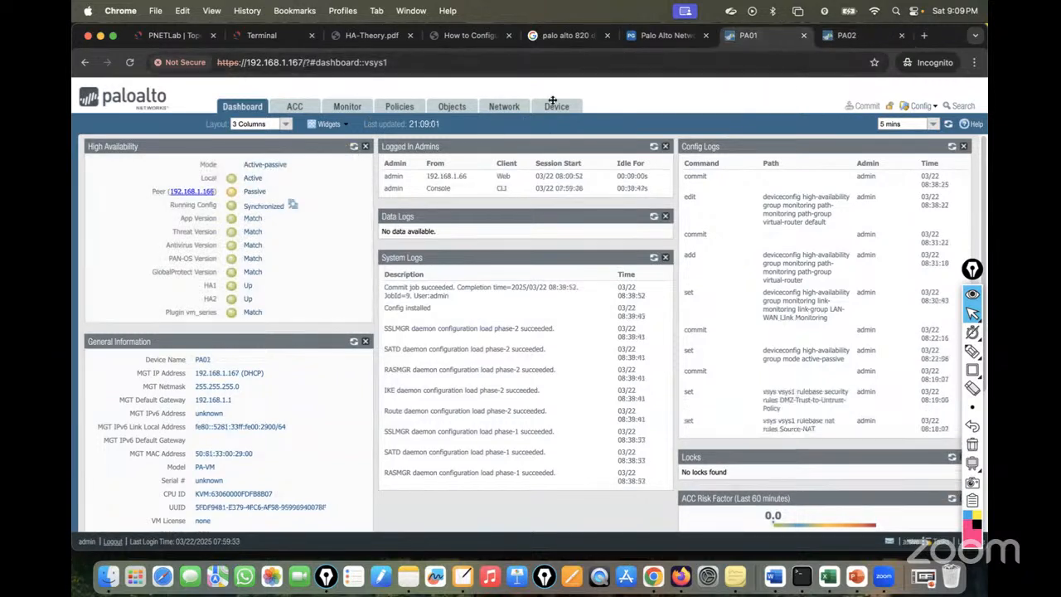
{"action": "left_click", "coordinate": [354, 147]}
{"action": "left_click", "coordinate": [354, 148]}
{"action": "left_click", "coordinate": [354, 148]}
Suspend the Internet–Win link in PNETLab and refresh PA01's HA status.
{"action": "left_click", "coordinate": [180, 35]}
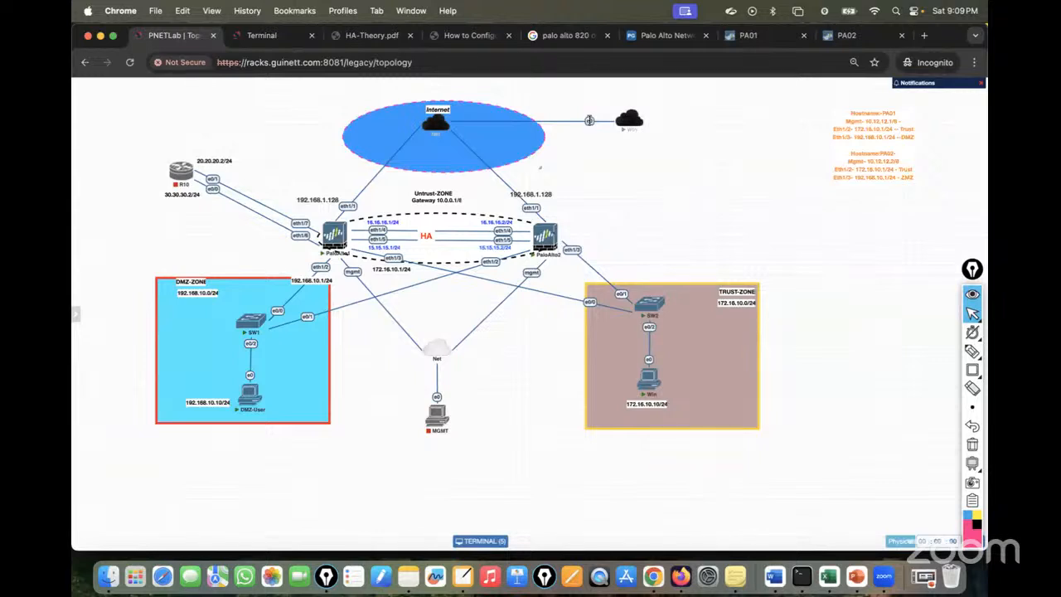
{"action": "right_click", "coordinate": [590, 120]}
{"action": "left_click", "coordinate": [603, 174]}
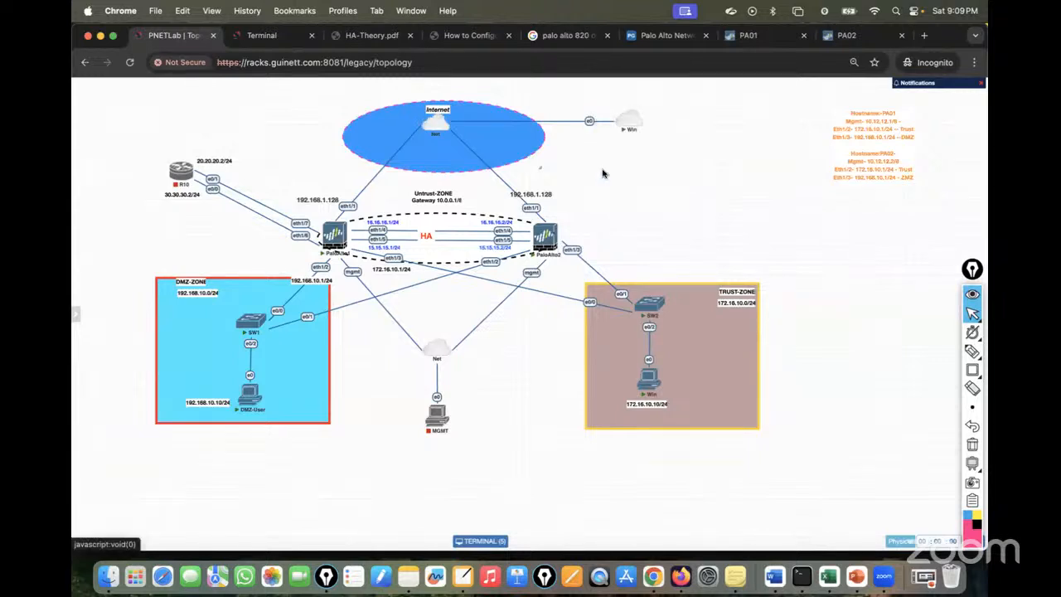
{"action": "left_click", "coordinate": [768, 38]}
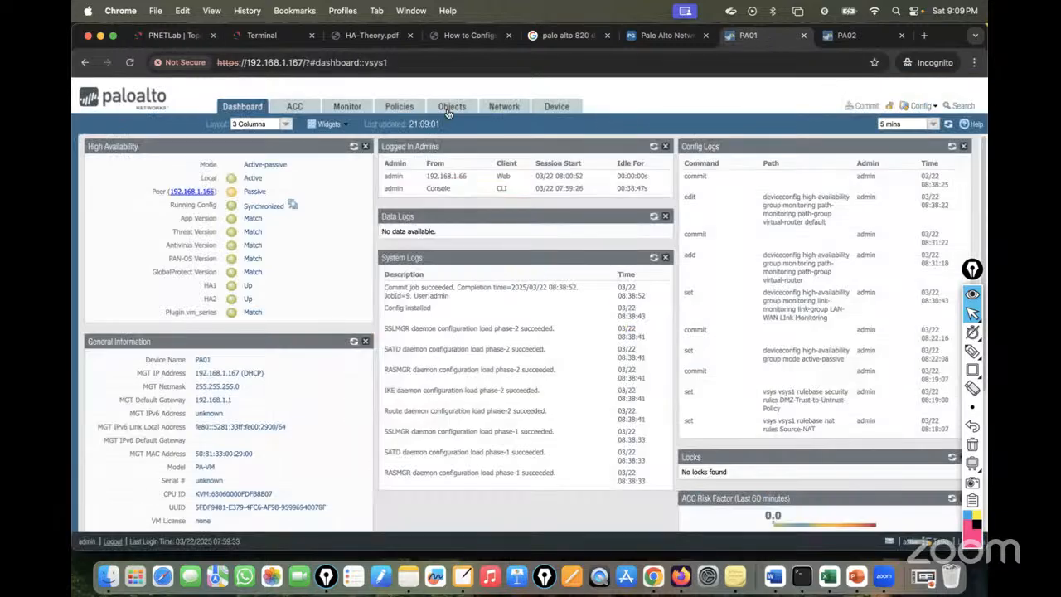
{"action": "left_click", "coordinate": [354, 145]}
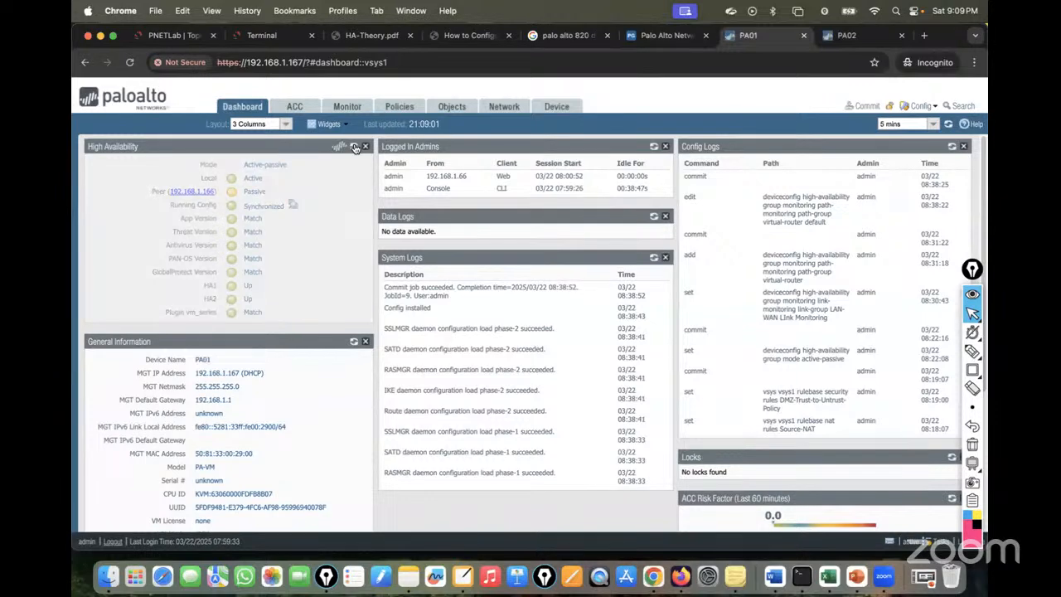
{"action": "left_click", "coordinate": [354, 147]}
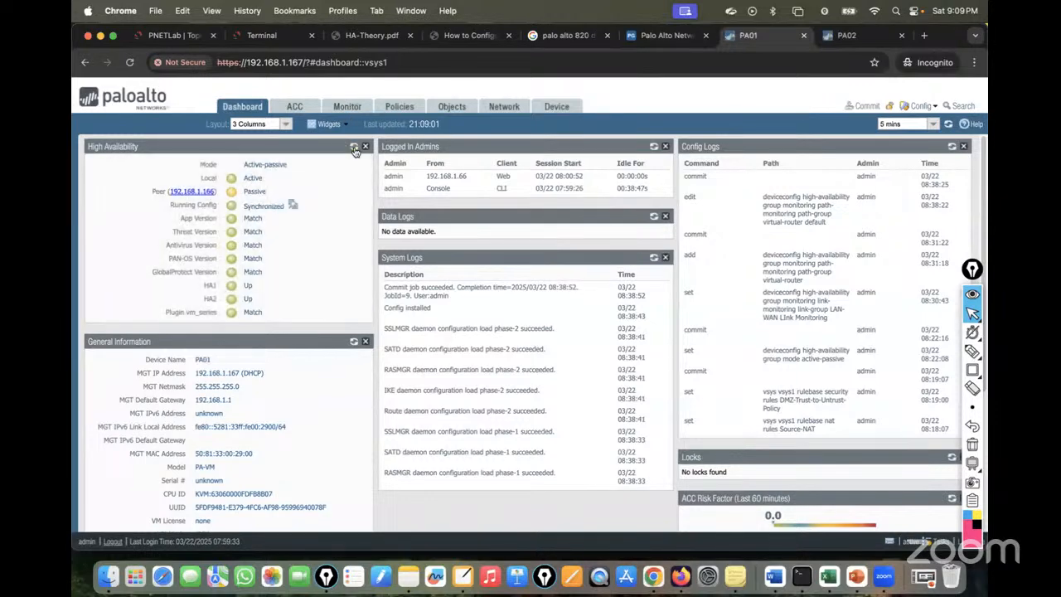
{"action": "left_click", "coordinate": [277, 33]}
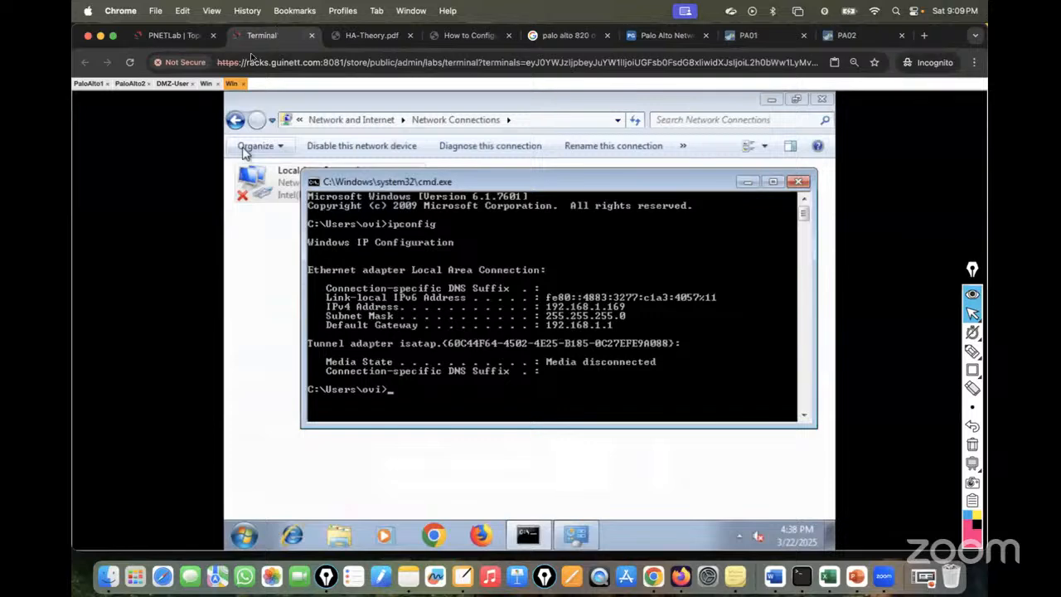
Check that the DMZ-User and Win clients' pings are still running.
{"action": "left_click", "coordinate": [172, 83]}
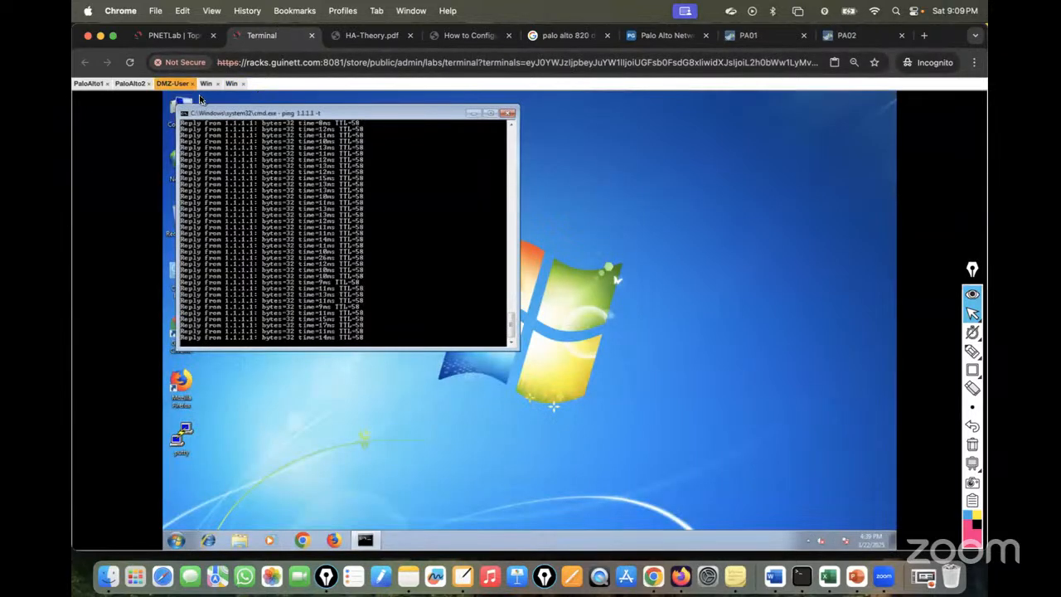
{"action": "left_click", "coordinate": [206, 83]}
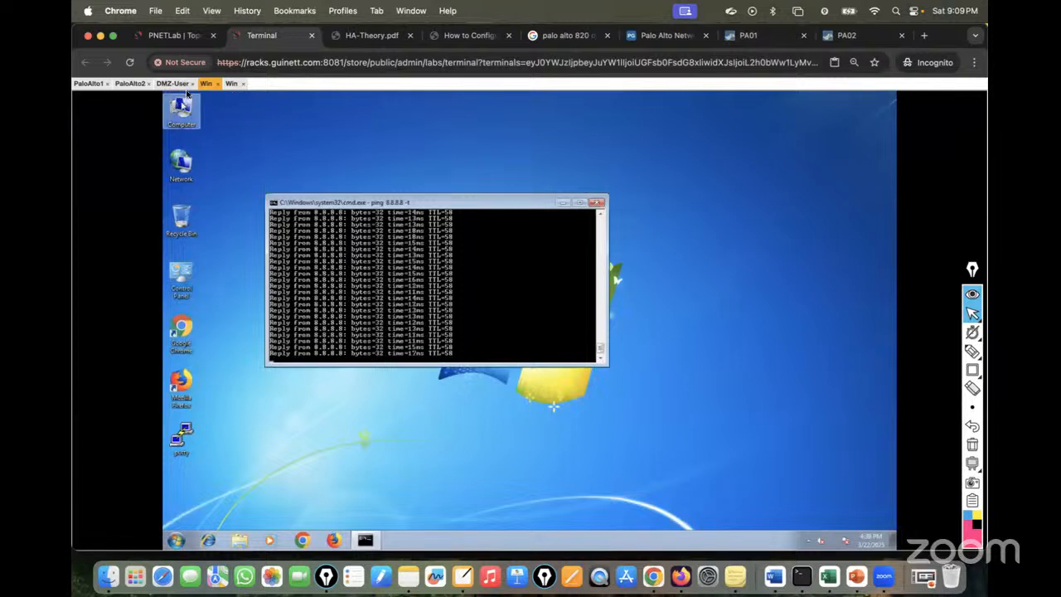
{"action": "left_click", "coordinate": [174, 84]}
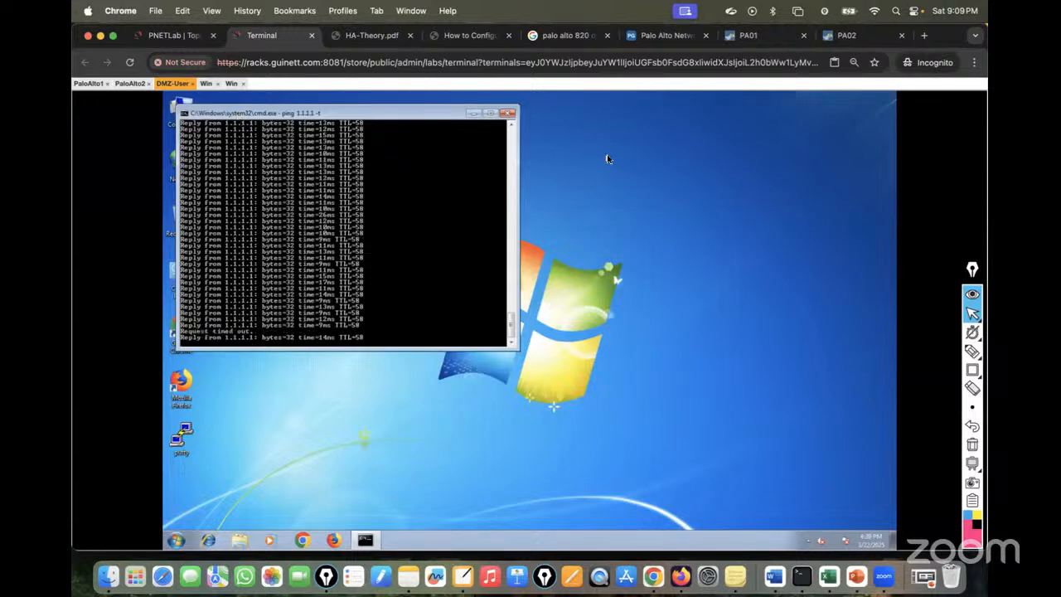
Confirm PA01 reports Non-functional (Path down) and PA02 Active on the HA widgets.
{"action": "left_click", "coordinate": [761, 40]}
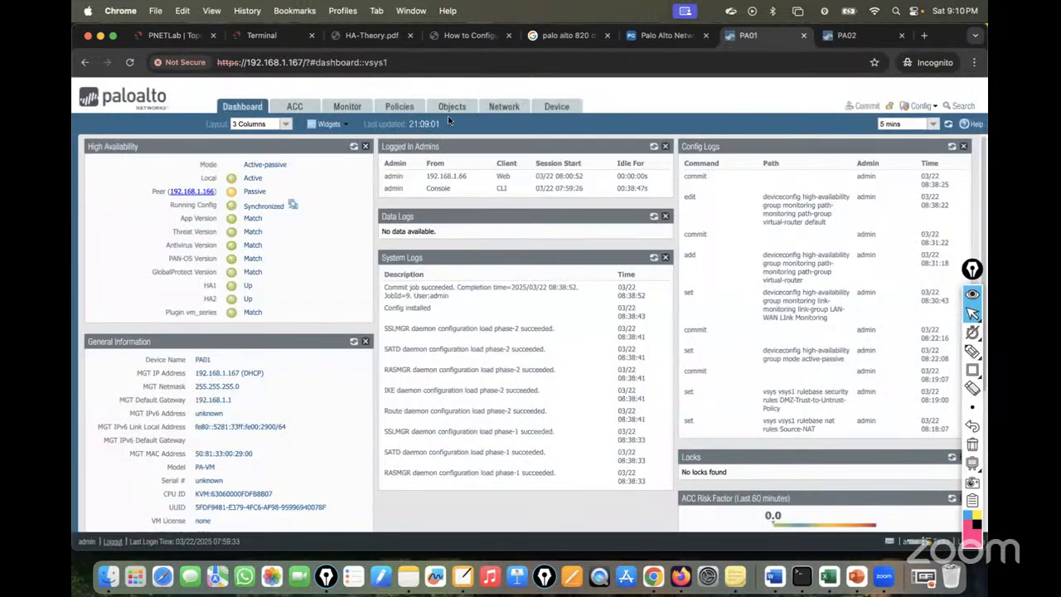
{"action": "left_click", "coordinate": [354, 146]}
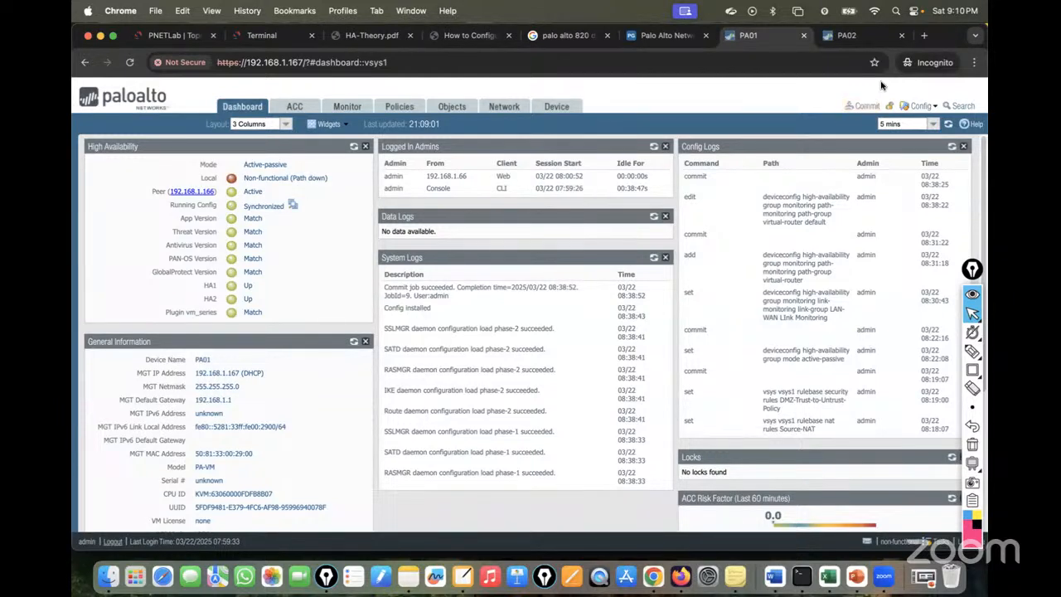
{"action": "left_click", "coordinate": [854, 38]}
{"action": "left_click", "coordinate": [354, 147]}
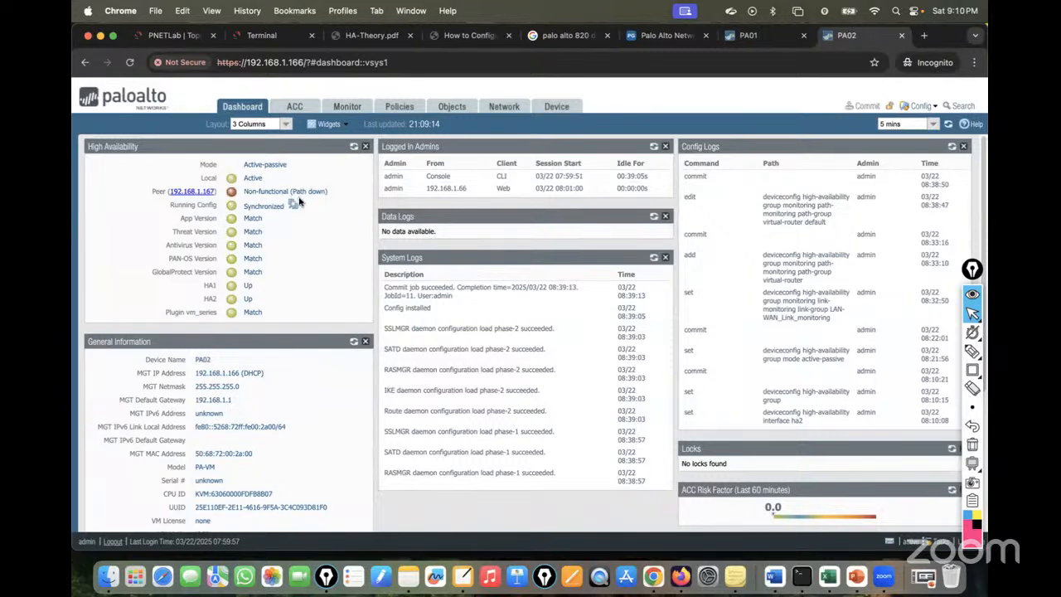
{"action": "left_click", "coordinate": [155, 37]}
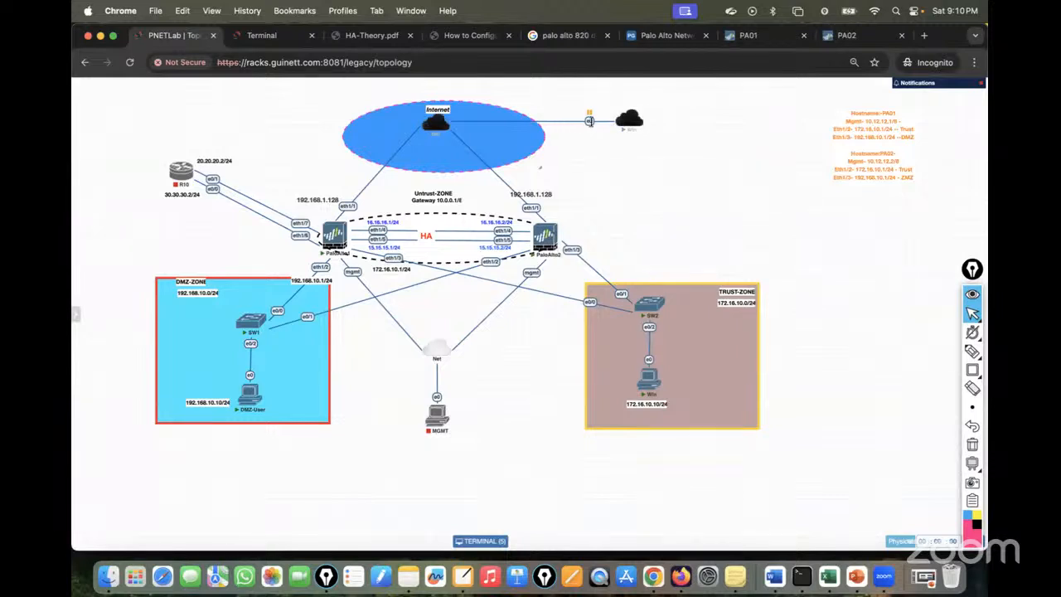
Resume the Internet–Win link and refresh PA01's HA status, still showing Path down.
{"action": "left_click", "coordinate": [750, 36]}
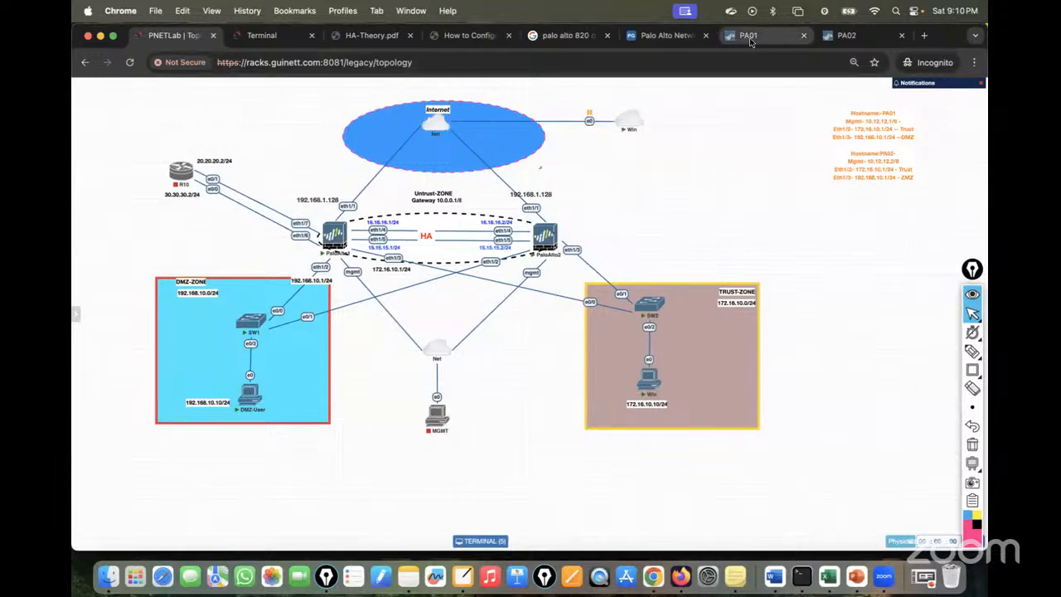
{"action": "left_click", "coordinate": [177, 35]}
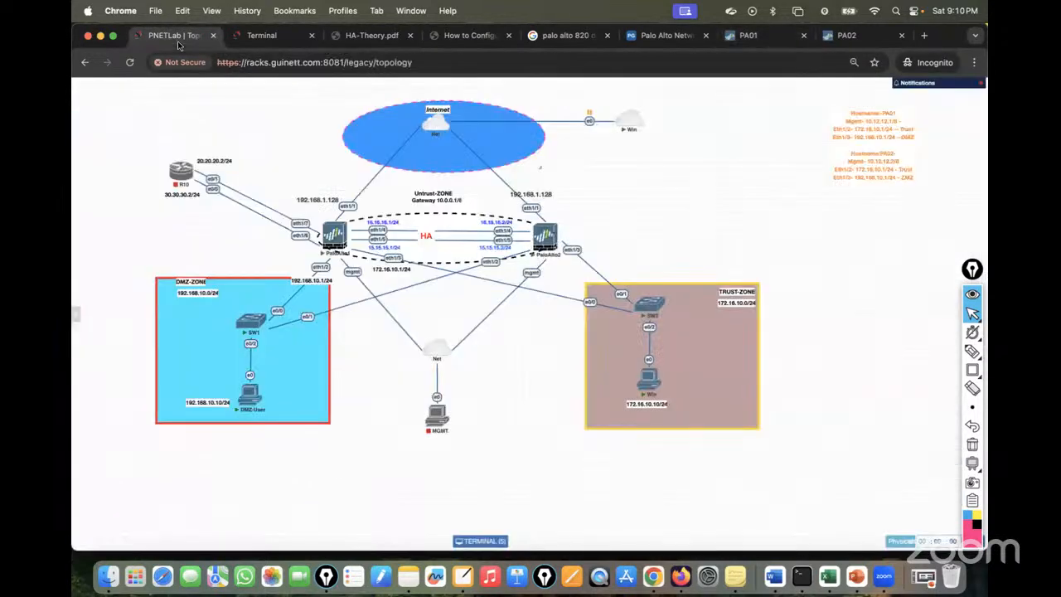
{"action": "left_click", "coordinate": [749, 36]}
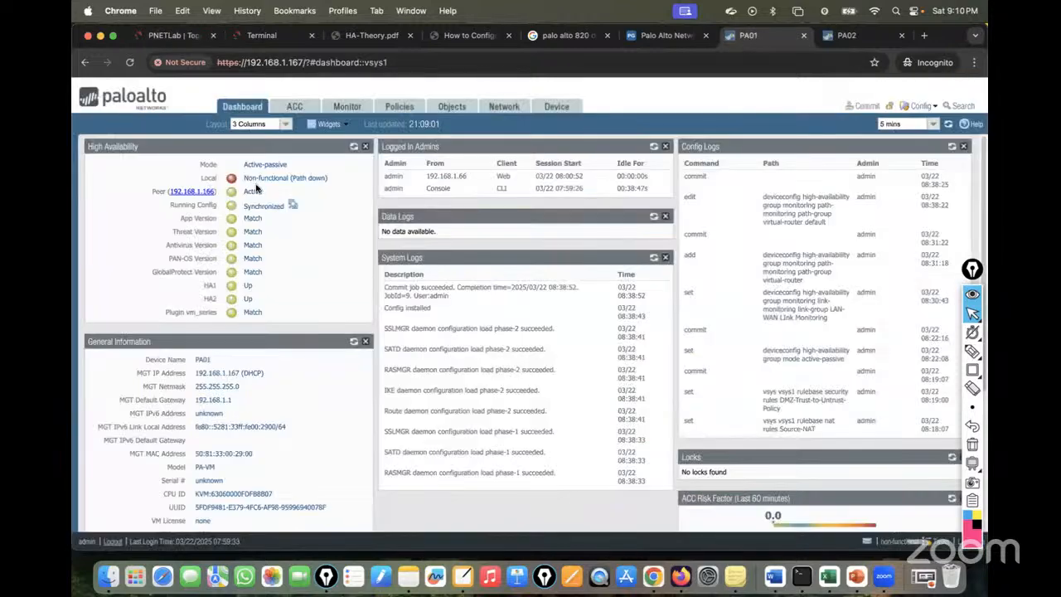
{"action": "left_click", "coordinate": [163, 40]}
{"action": "right_click", "coordinate": [589, 123]}
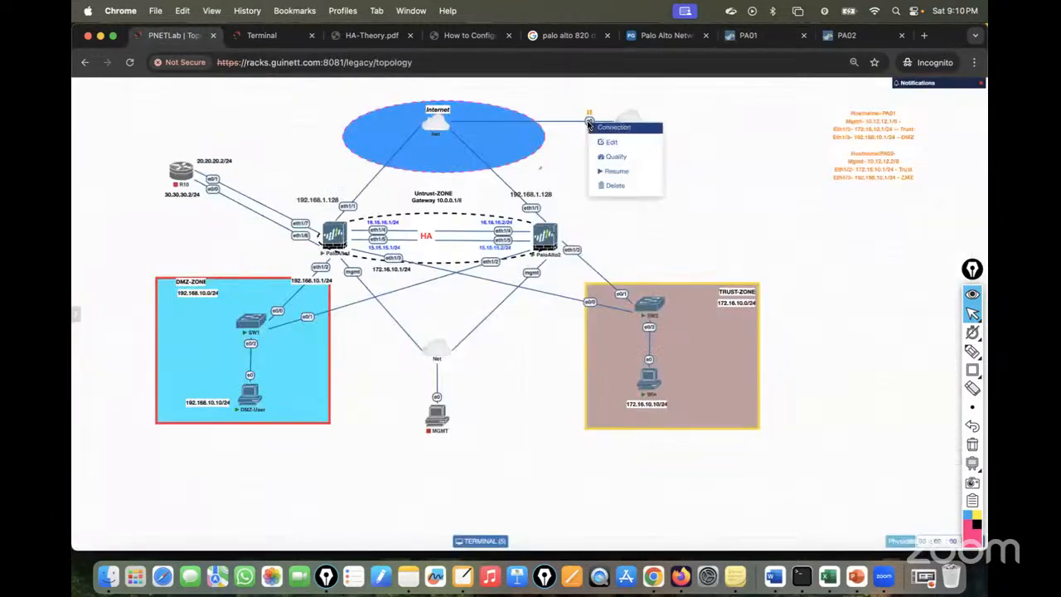
{"action": "left_click", "coordinate": [613, 171]}
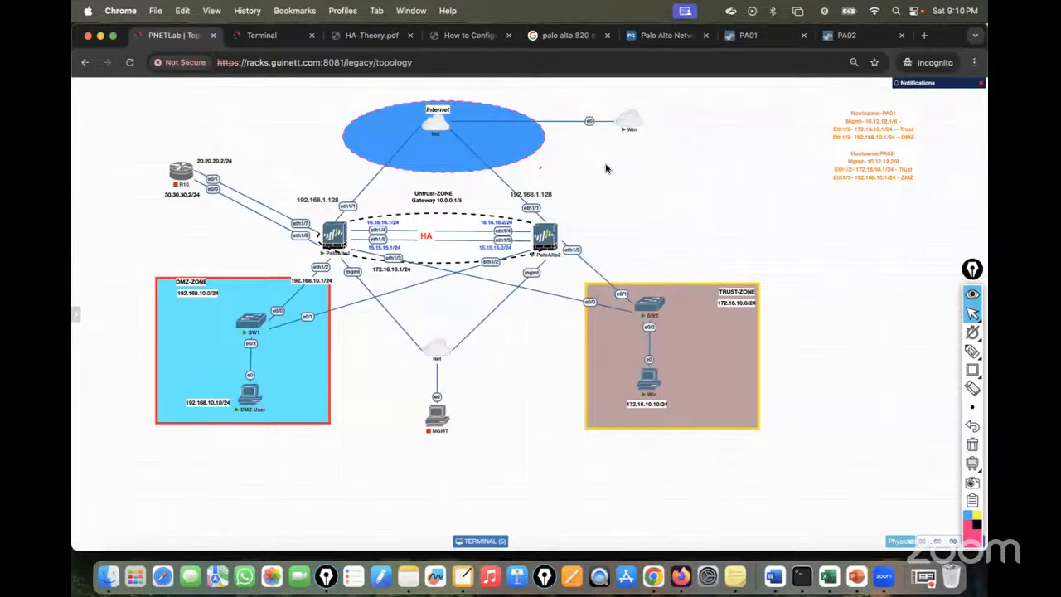
{"action": "left_click", "coordinate": [773, 37]}
{"action": "left_click", "coordinate": [355, 147]}
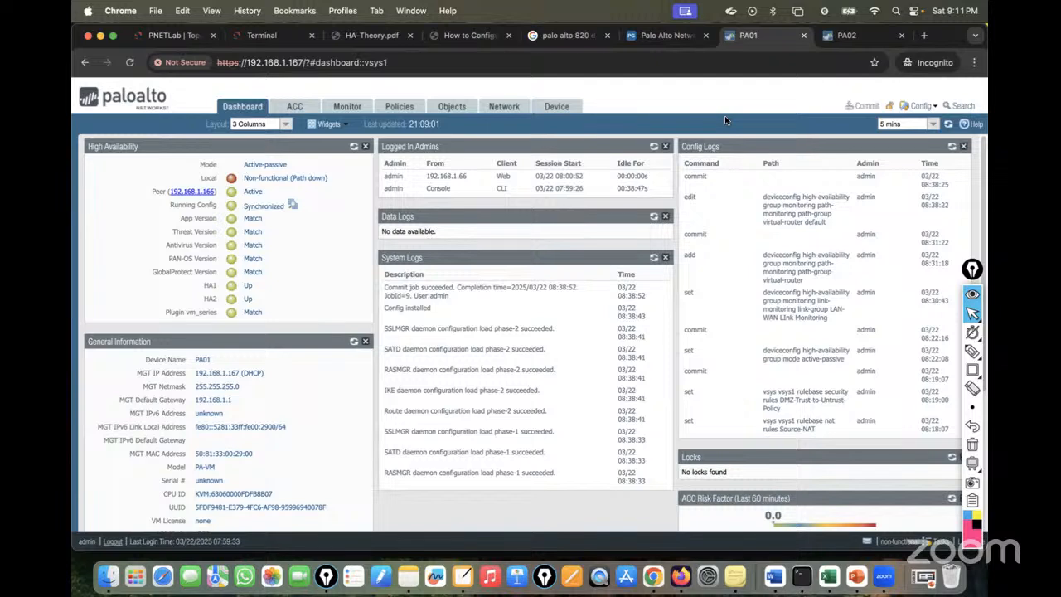
Confirm on the HA widgets that PA01 is back to Passive with PA02 Active.
{"action": "left_click", "coordinate": [353, 147]}
{"action": "left_click", "coordinate": [354, 147]}
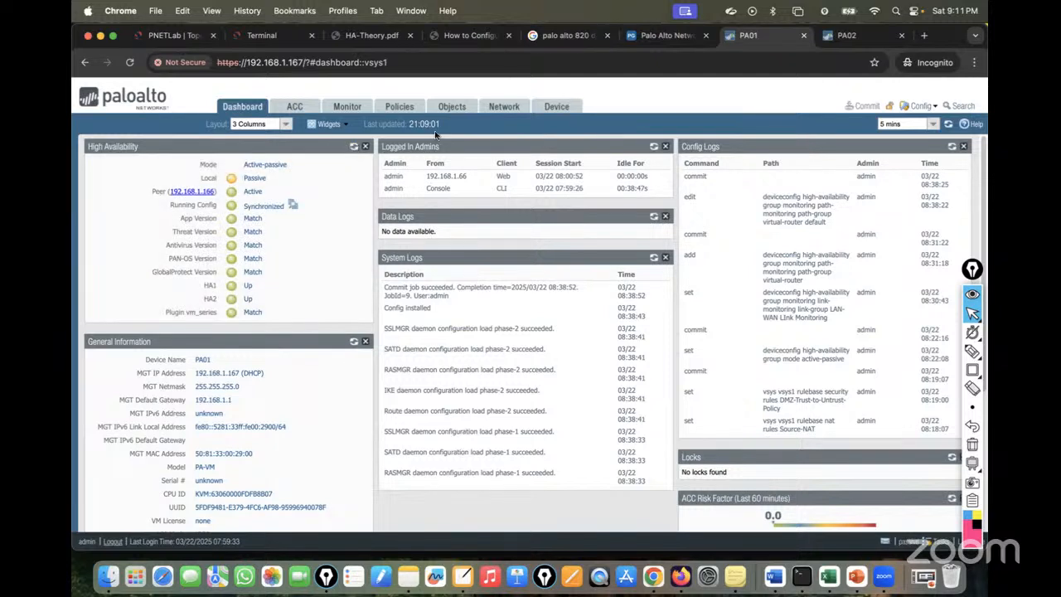
{"action": "left_click", "coordinate": [844, 36]}
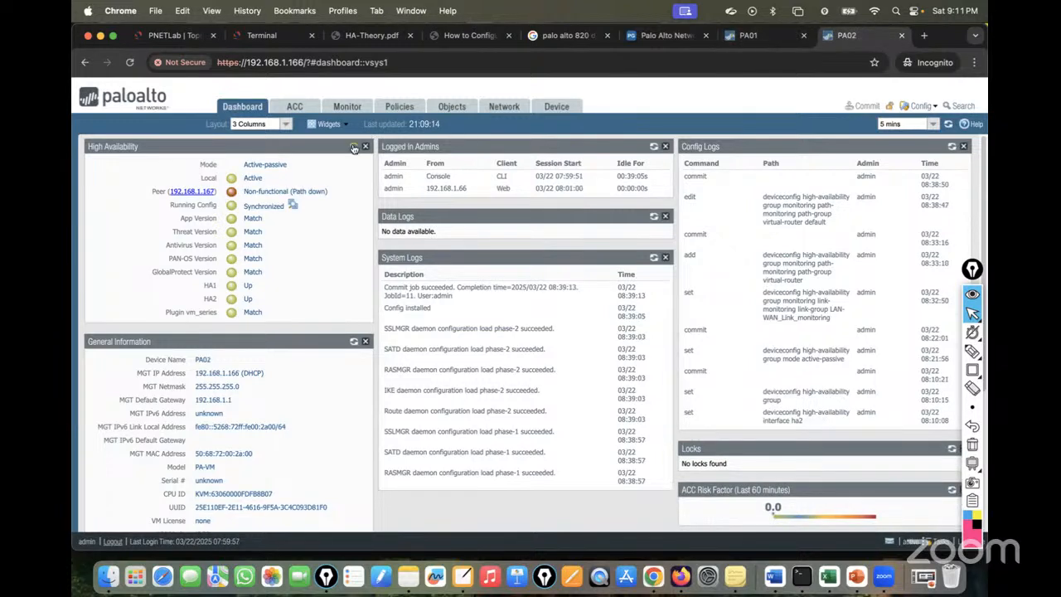
{"action": "left_click", "coordinate": [353, 146]}
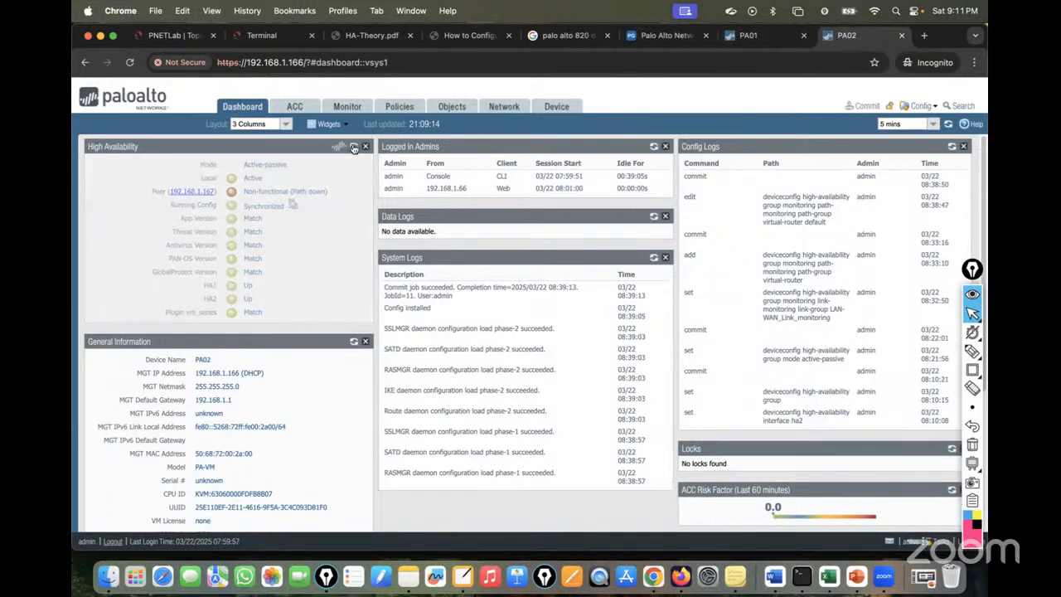
{"action": "left_click", "coordinate": [751, 44]}
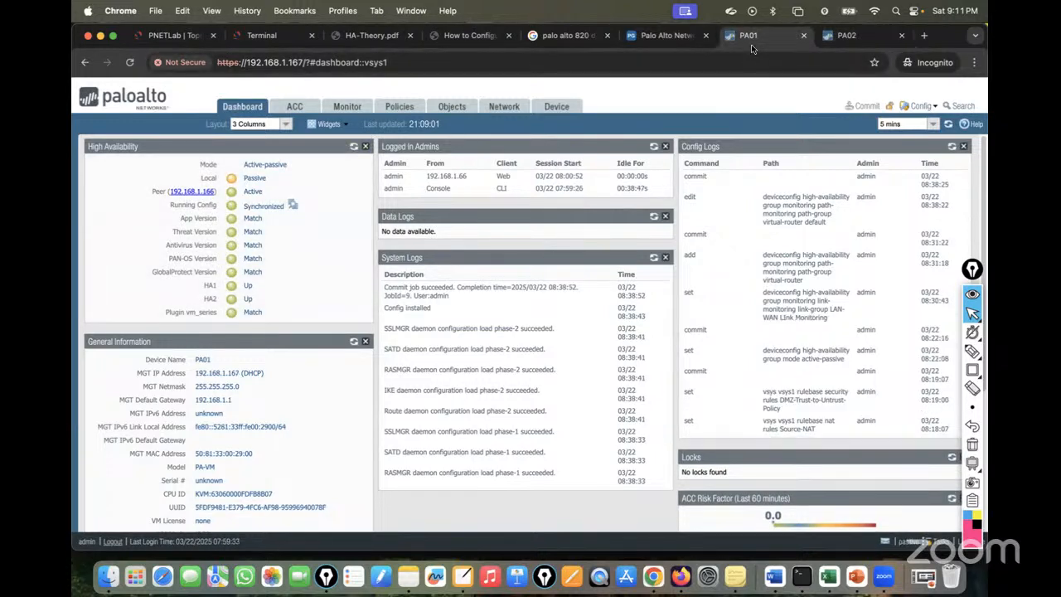
{"action": "left_click", "coordinate": [353, 146]}
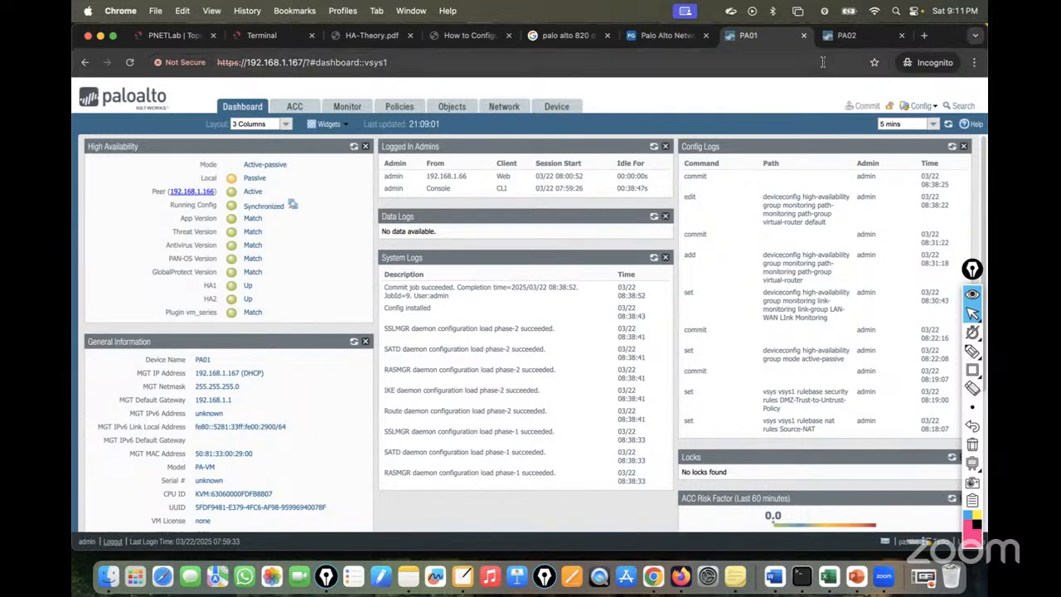
{"action": "key", "text": "ctrl+Tab"}
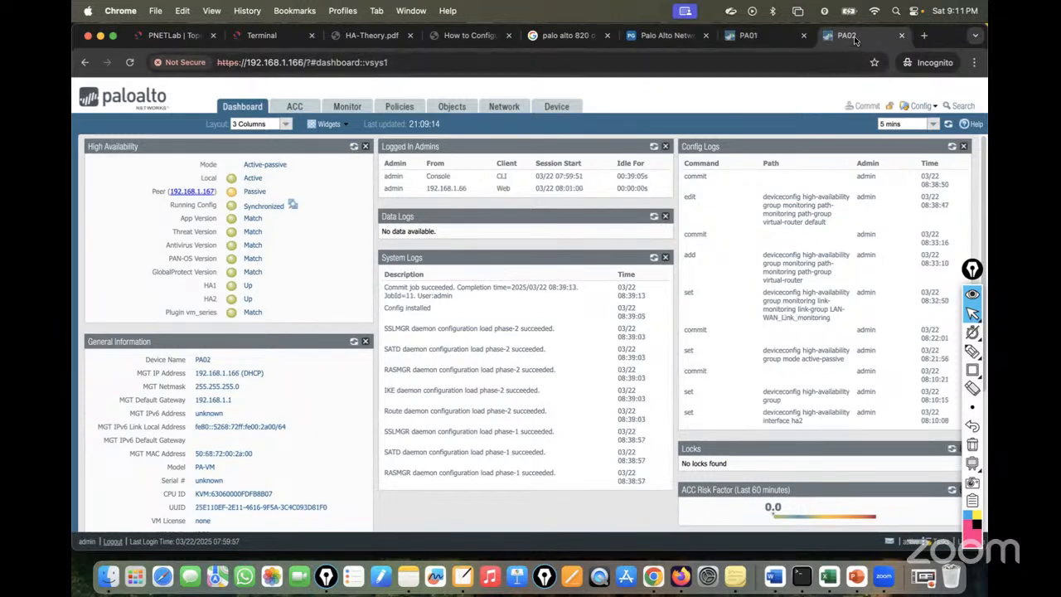
{"action": "left_click", "coordinate": [755, 37]}
{"action": "left_click", "coordinate": [354, 147]}
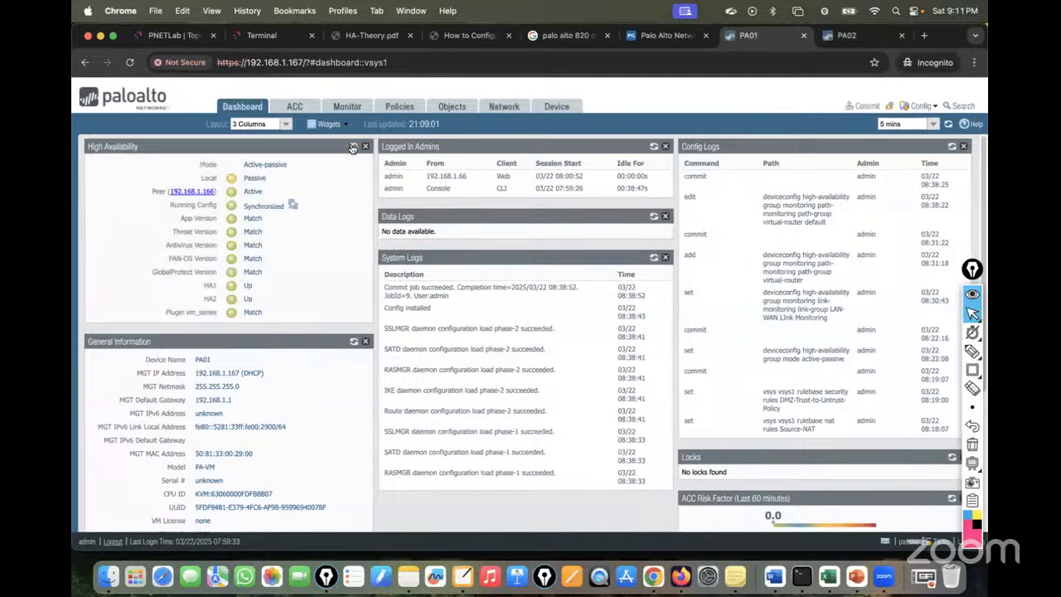
{"action": "left_click", "coordinate": [356, 147]}
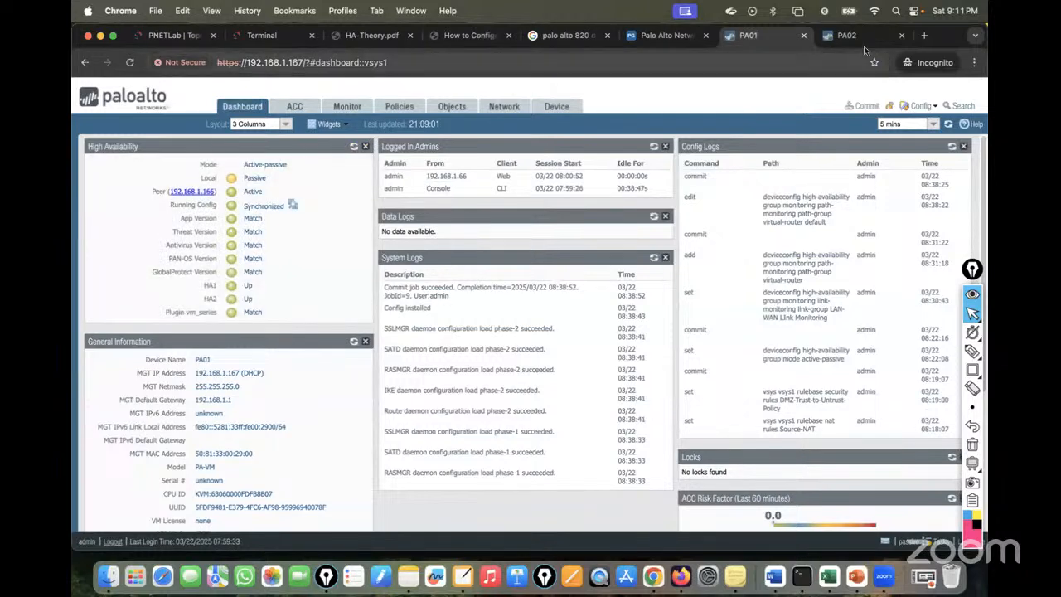
Recheck PA02's and PA01's HA states, then open PA01's Monitor session browser.
{"action": "left_click", "coordinate": [845, 36]}
{"action": "left_click", "coordinate": [356, 148]}
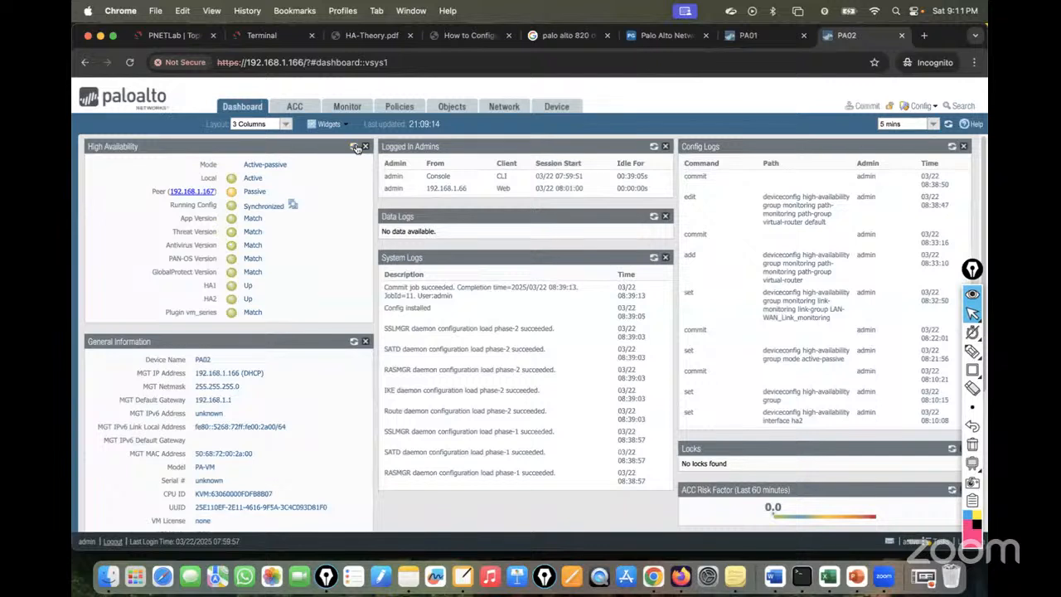
{"action": "left_click", "coordinate": [356, 147]}
{"action": "left_click", "coordinate": [757, 36]}
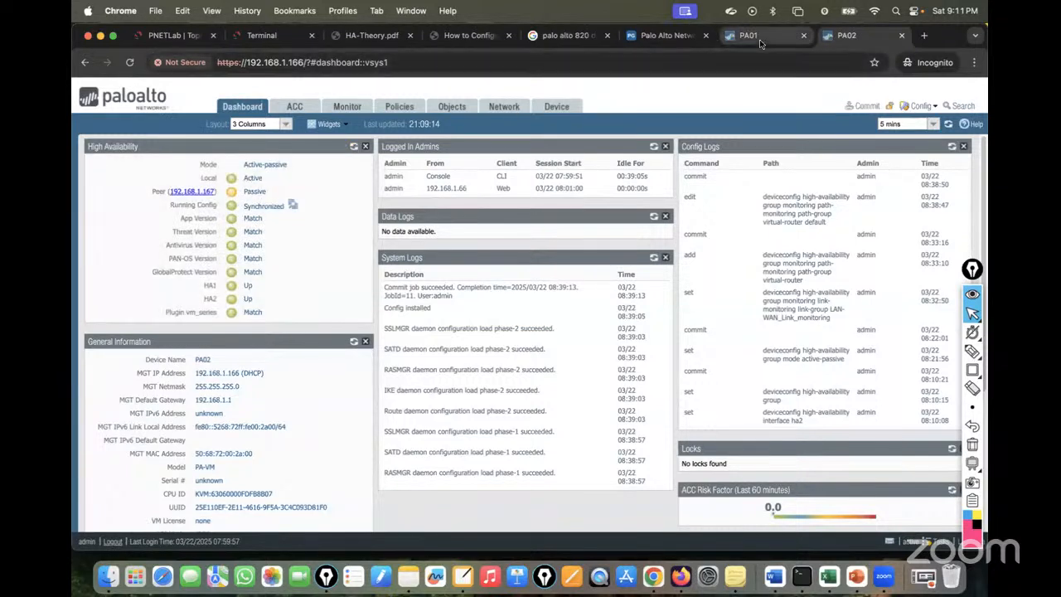
{"action": "left_click", "coordinate": [355, 147]}
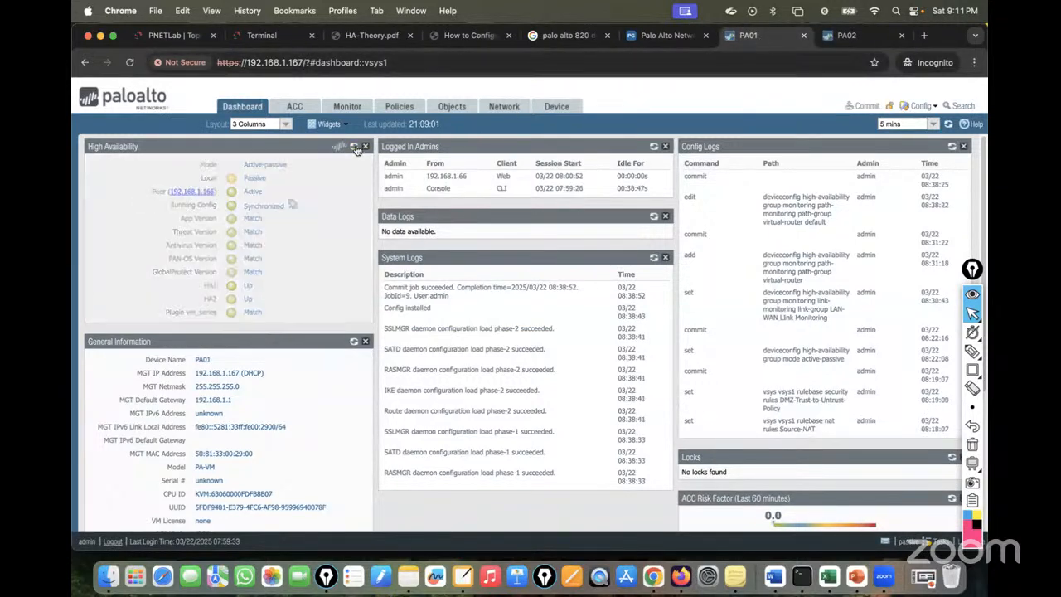
{"action": "left_click", "coordinate": [358, 106]}
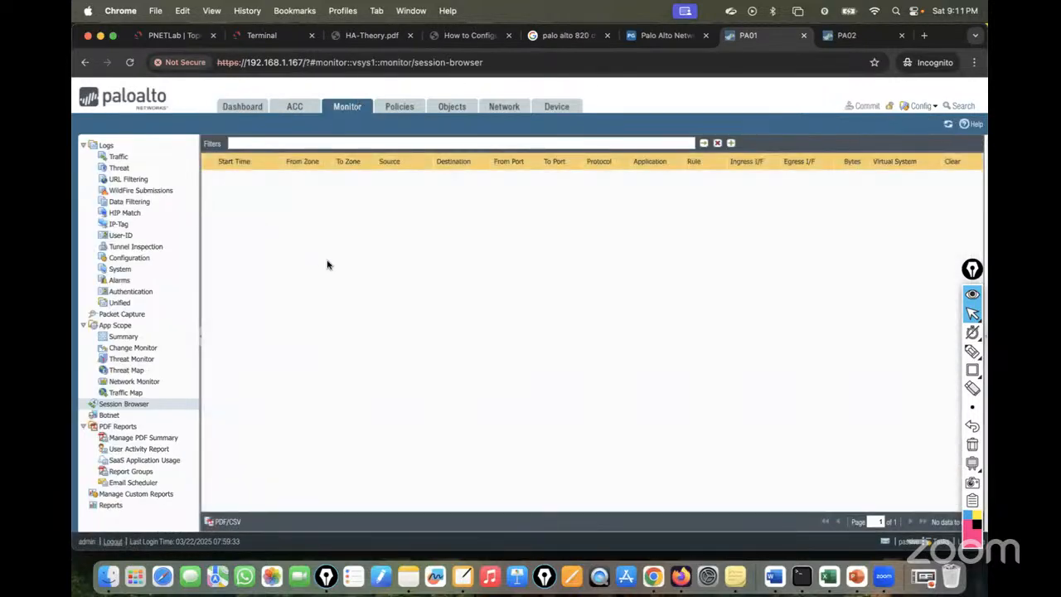
Open PA01's System logs and highlight the Passive state change, path-monitor-down and update-server entries.
{"action": "left_click", "coordinate": [118, 157]}
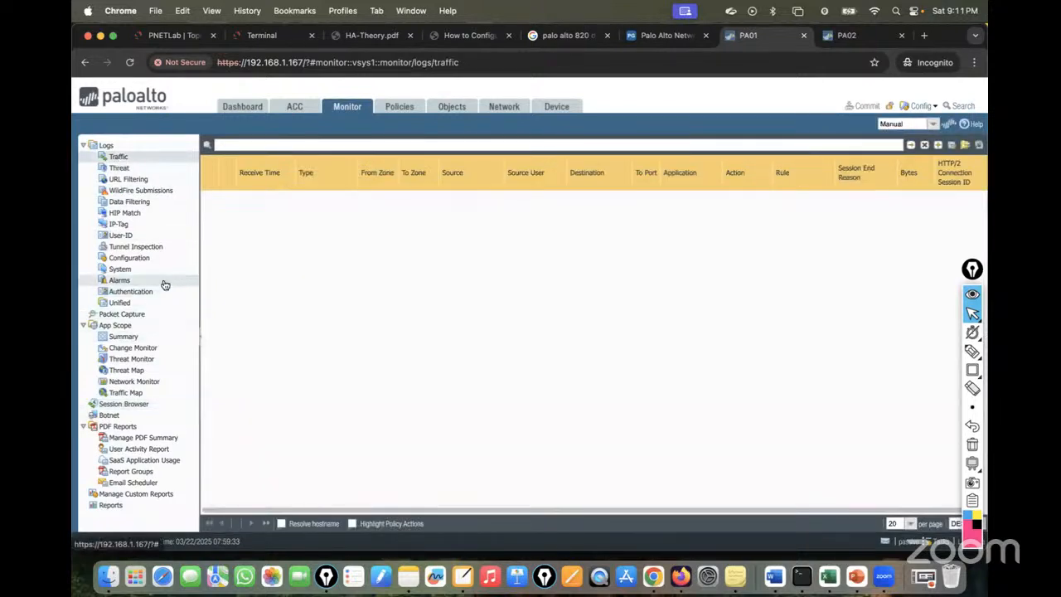
{"action": "left_click", "coordinate": [120, 269]}
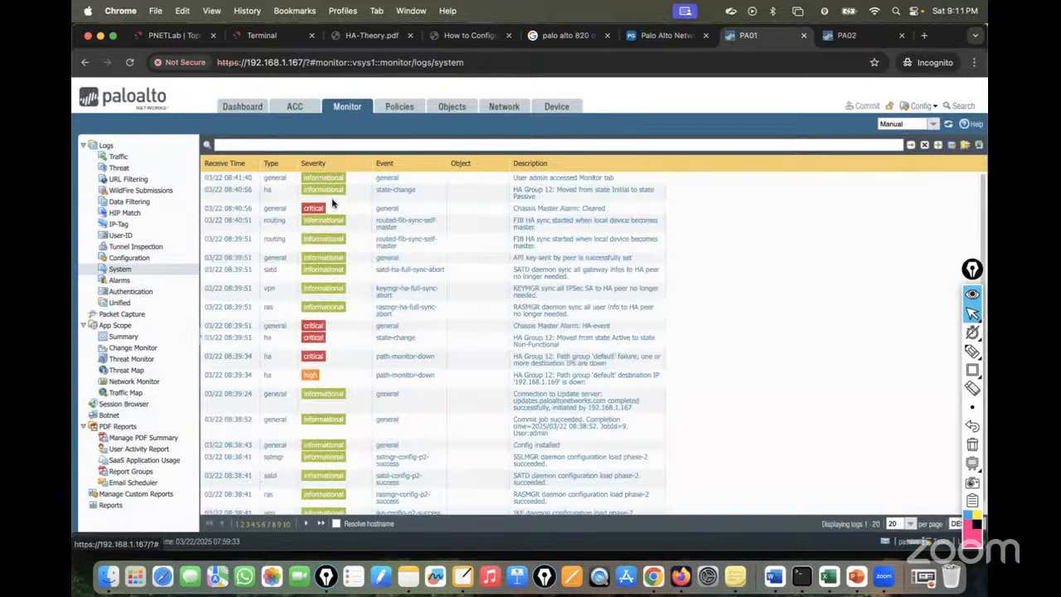
{"action": "left_click", "coordinate": [228, 201]}
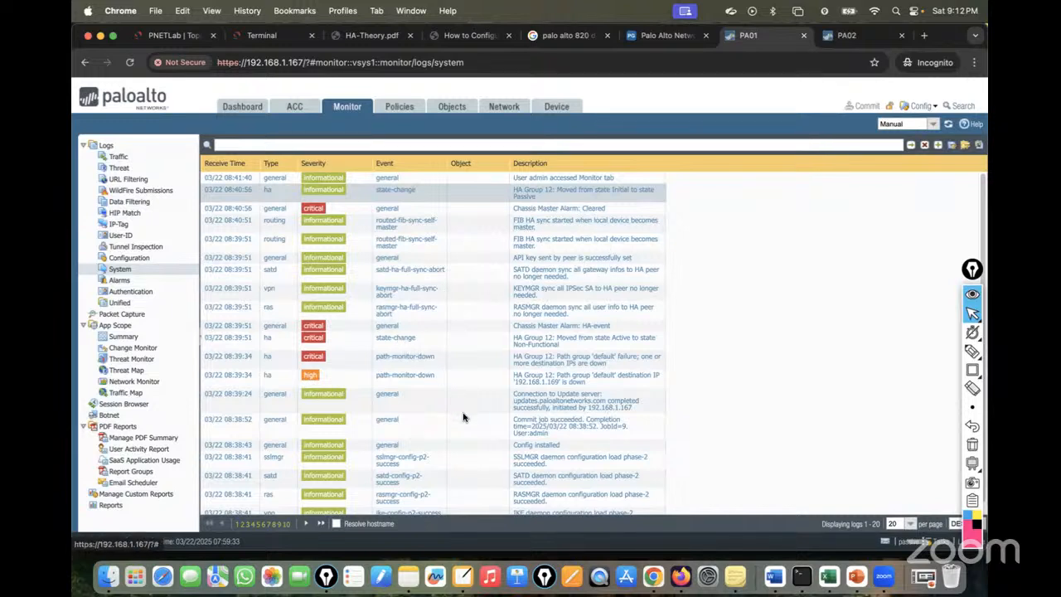
{"action": "left_click", "coordinate": [580, 381]}
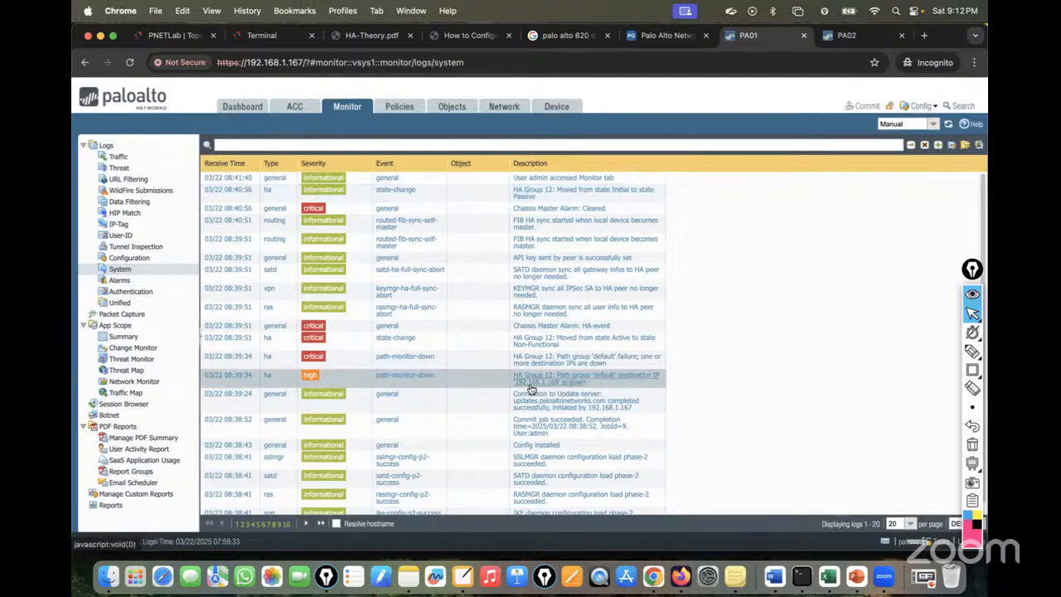
{"action": "scroll", "coordinate": [595, 394], "scroll_direction": "down", "scroll_amount": 1}
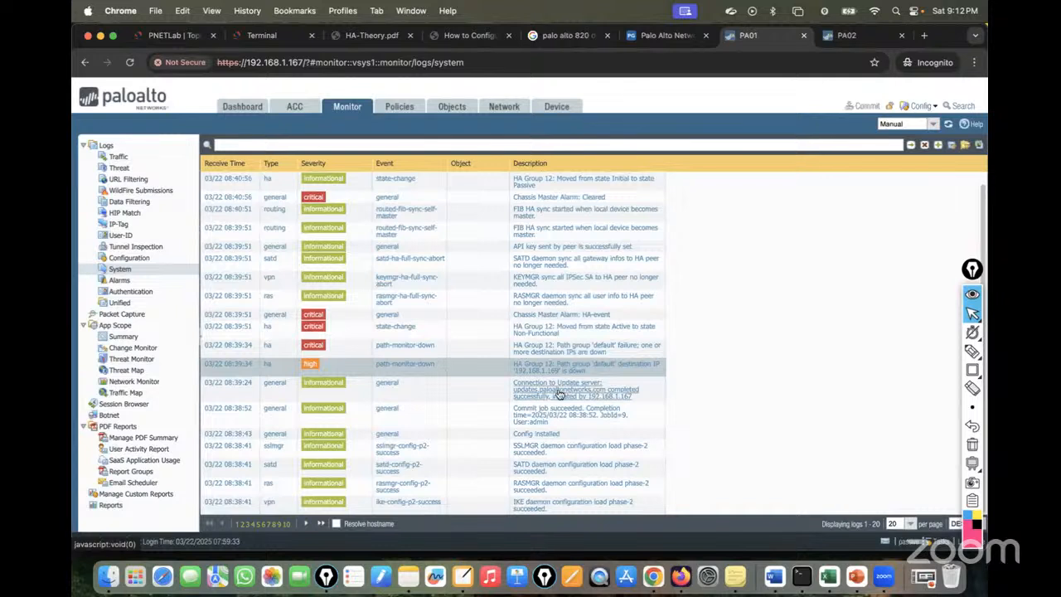
{"action": "left_click", "coordinate": [280, 402]}
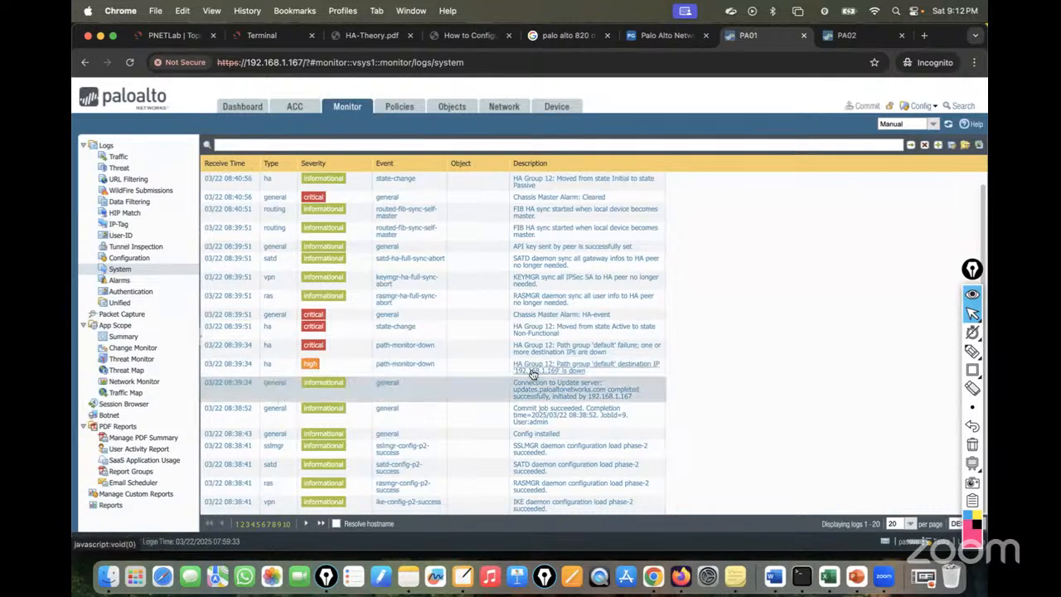
{"action": "scroll", "coordinate": [628, 353], "scroll_direction": "up", "scroll_amount": 1}
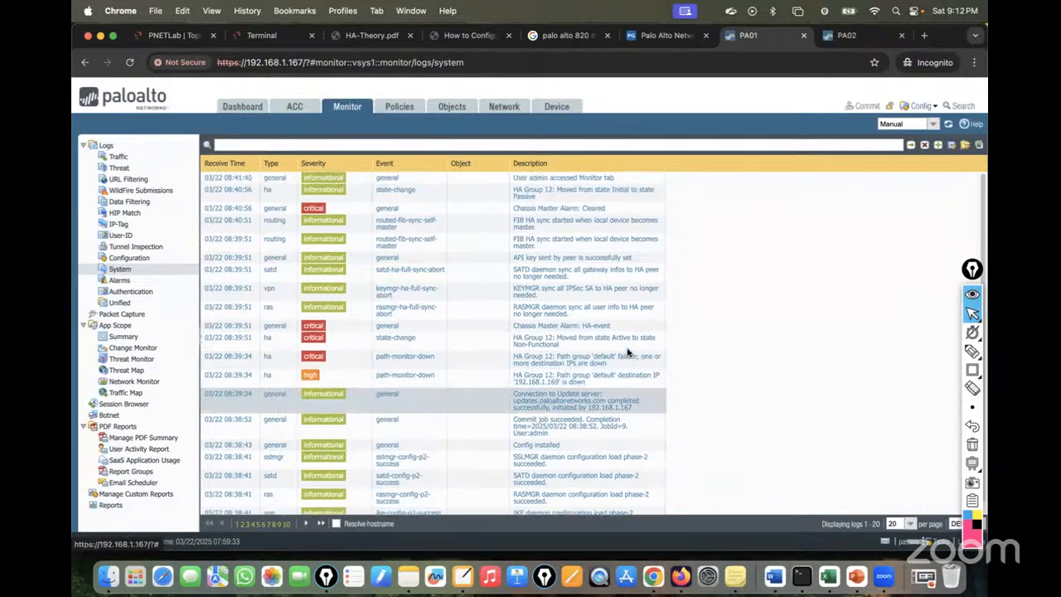
{"action": "scroll", "coordinate": [627, 353], "scroll_direction": "down", "scroll_amount": 1}
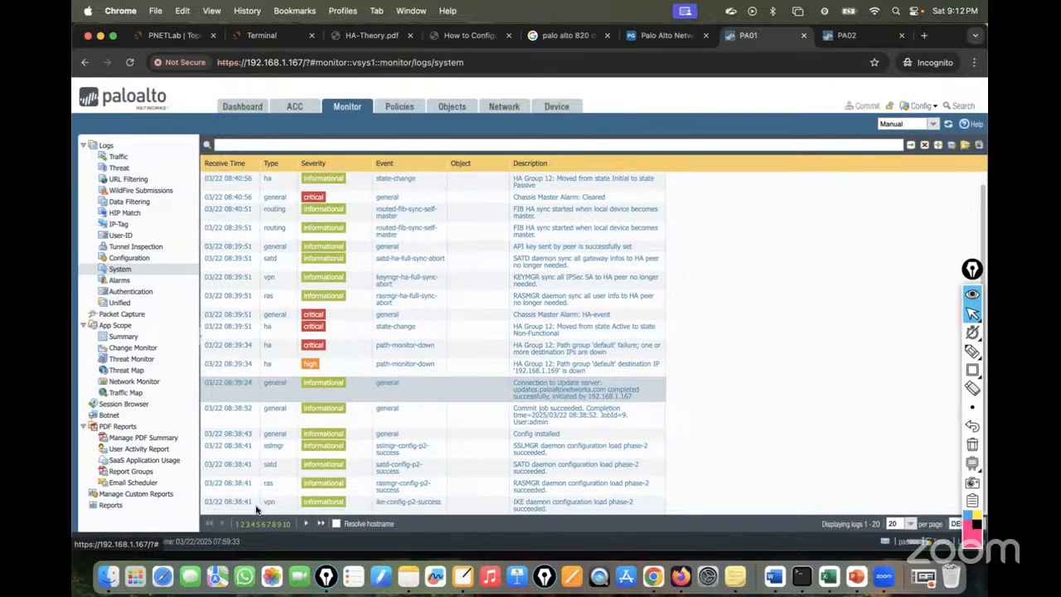
Page through the second and third pages of system logs, then return to PA01's dashboard.
{"action": "left_click", "coordinate": [243, 525]}
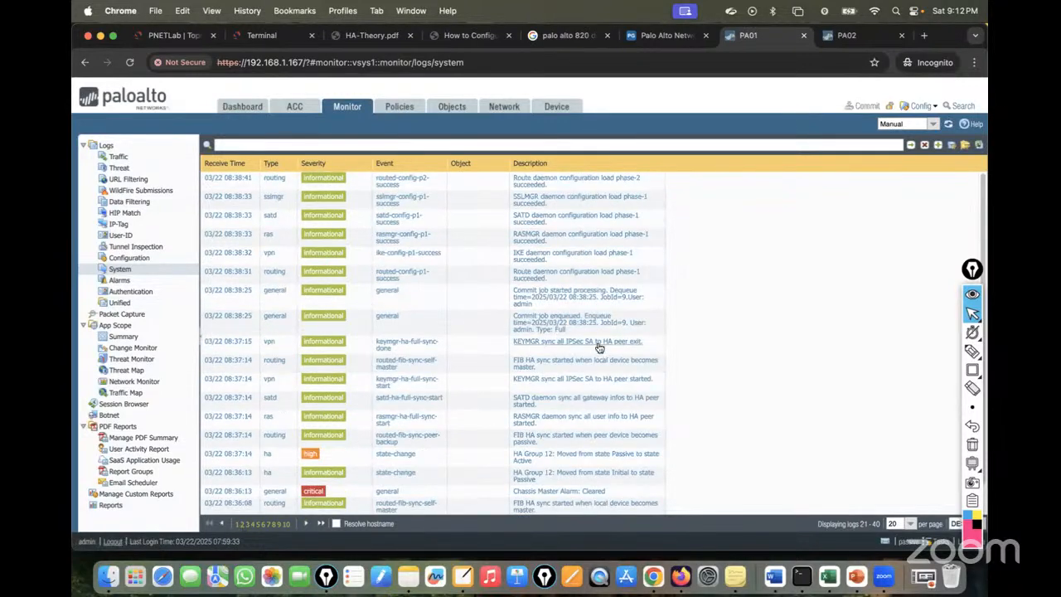
{"action": "scroll", "coordinate": [563, 417], "scroll_direction": "down", "scroll_amount": 2}
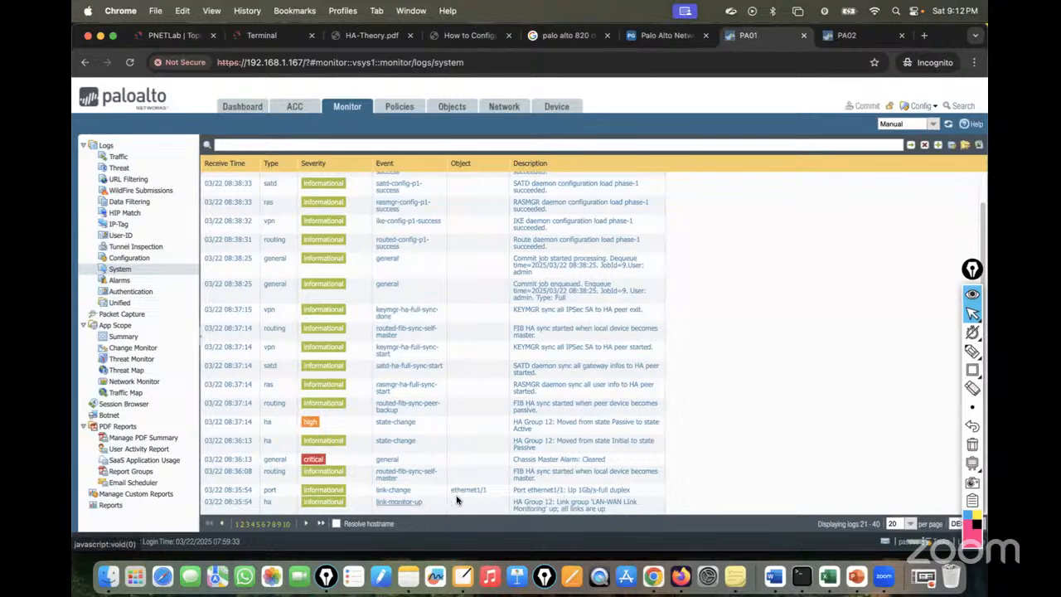
{"action": "left_click", "coordinate": [247, 524]}
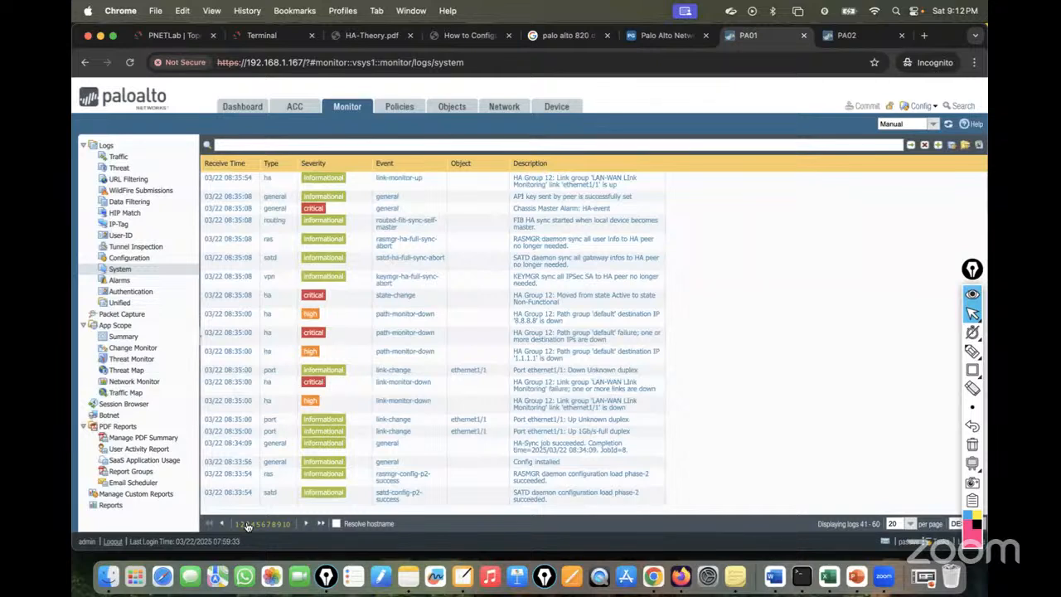
{"action": "left_click", "coordinate": [228, 112]}
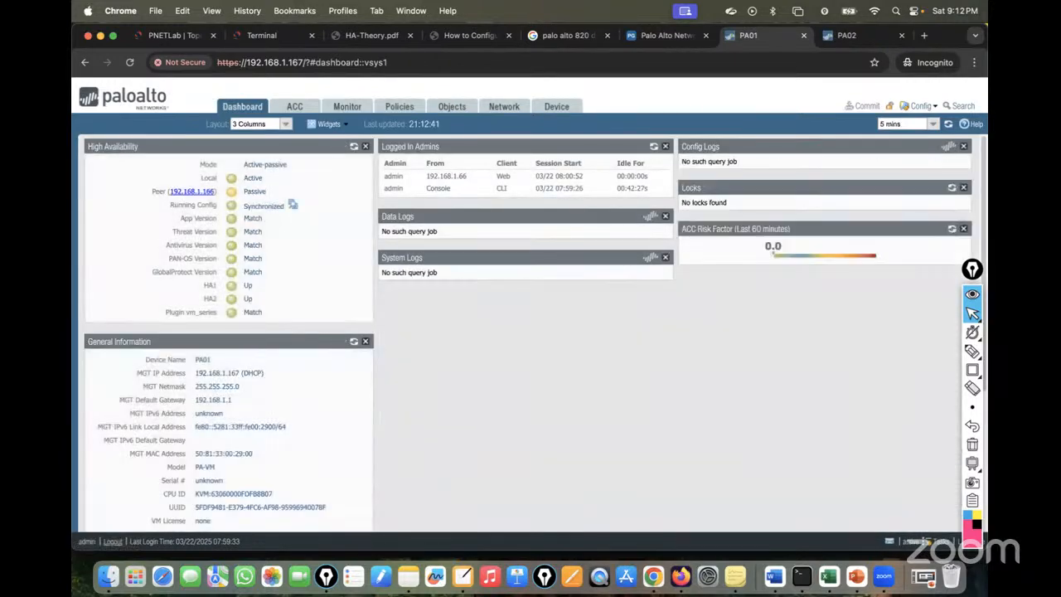
Switch to the PNETLab lab topology diagram and start Epic Pen freehand drawing.
{"action": "left_click", "coordinate": [174, 37]}
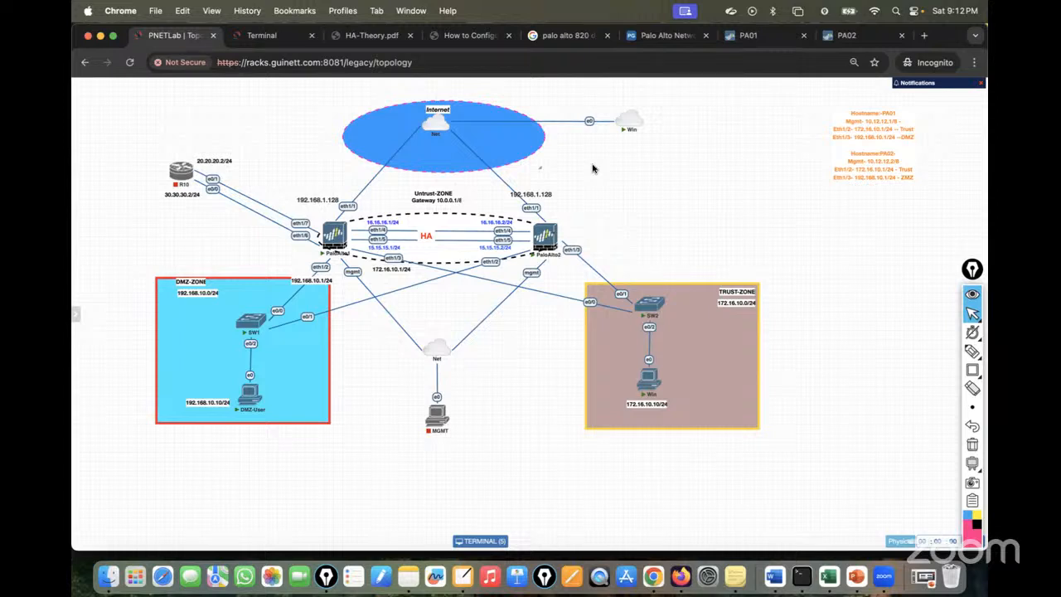
{"action": "mouse_move", "coordinate": [972, 352]}
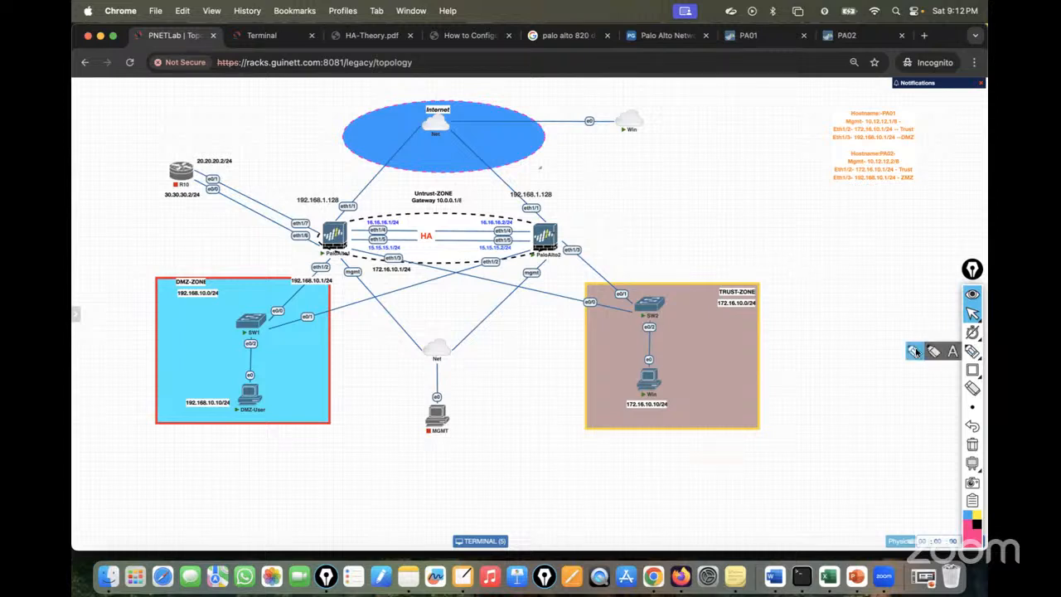
{"action": "left_click", "coordinate": [915, 351]}
Trace PaloAlto1's path to Internet and its HA link to PaloAlto2, then erase the sketches.
{"action": "mouse_move", "coordinate": [338, 245]}
{"action": "left_mouse_down"}
{"action": "mouse_move", "coordinate": [382, 162]}
{"action": "mouse_move", "coordinate": [452, 129]}
{"action": "mouse_move", "coordinate": [618, 124]}
{"action": "left_mouse_up"}
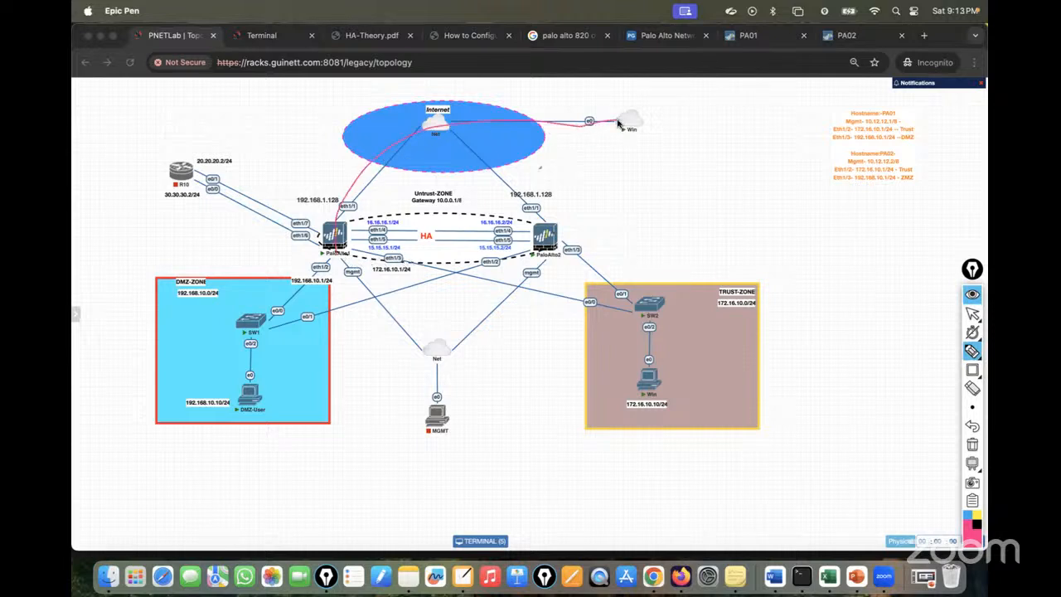
{"action": "mouse_move", "coordinate": [346, 233]}
{"action": "left_mouse_down"}
{"action": "mouse_move", "coordinate": [544, 239]}
{"action": "mouse_move", "coordinate": [353, 247]}
{"action": "left_mouse_up"}
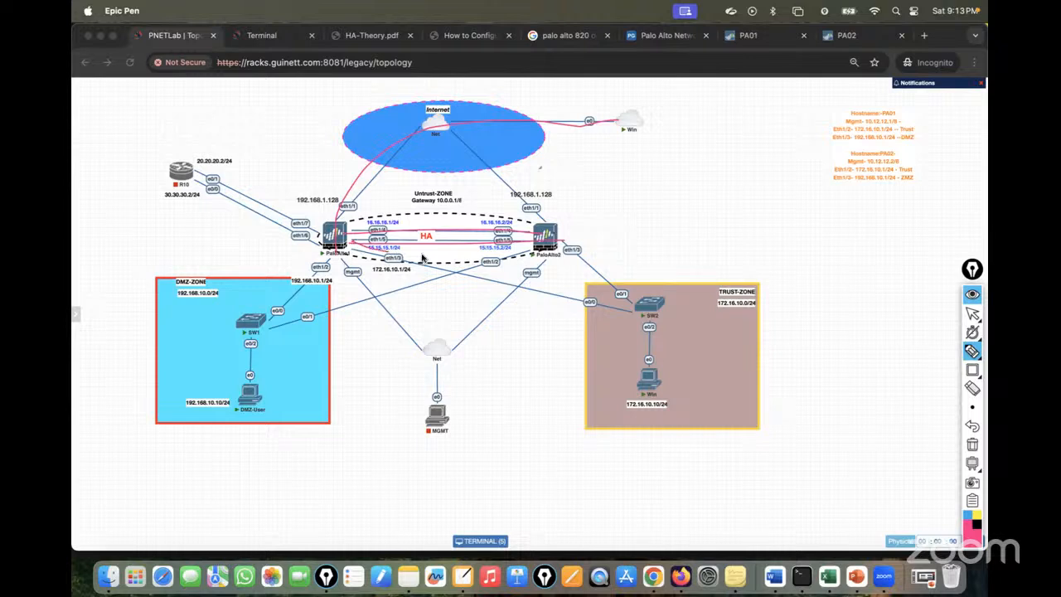
{"action": "left_click", "coordinate": [972, 445]}
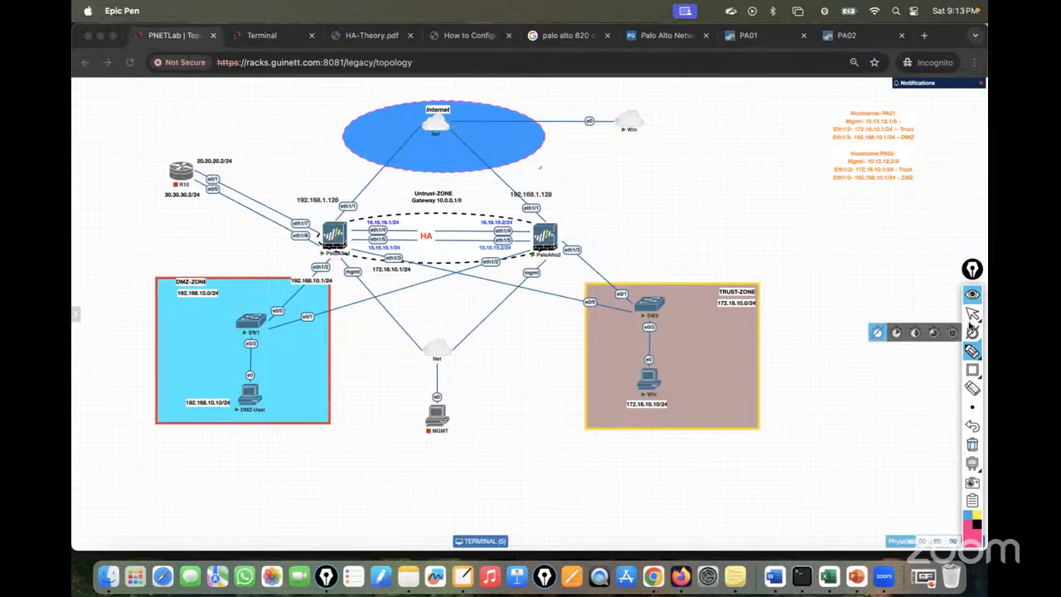
{"action": "left_click", "coordinate": [973, 313]}
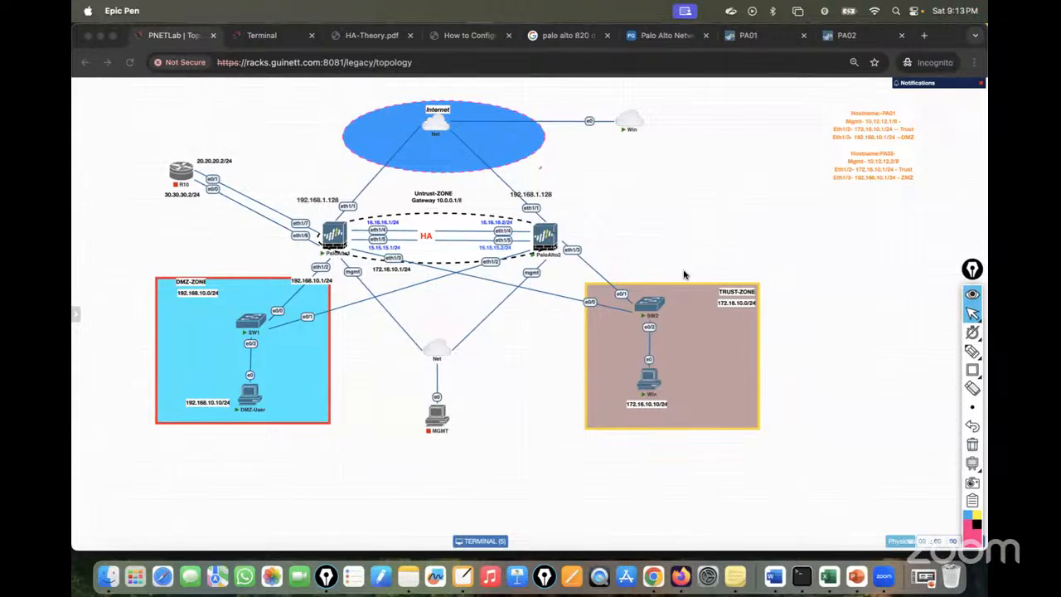
{"action": "left_click", "coordinate": [973, 350]}
{"action": "left_click_drag", "start_coordinate": [358, 243], "coordinate": [524, 243]}
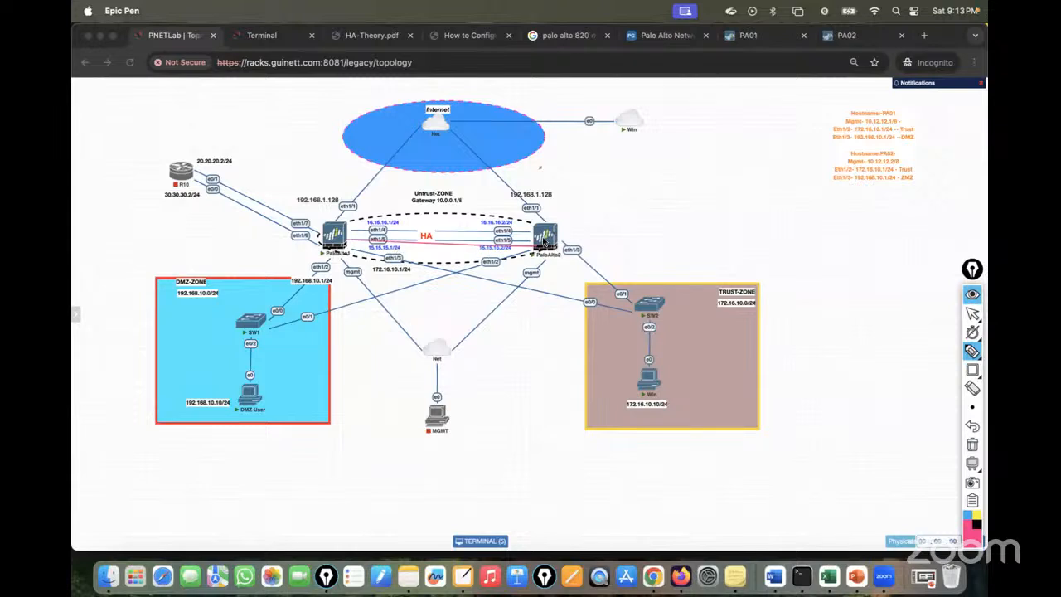
{"action": "left_click_drag", "start_coordinate": [320, 214], "coordinate": [303, 172]}
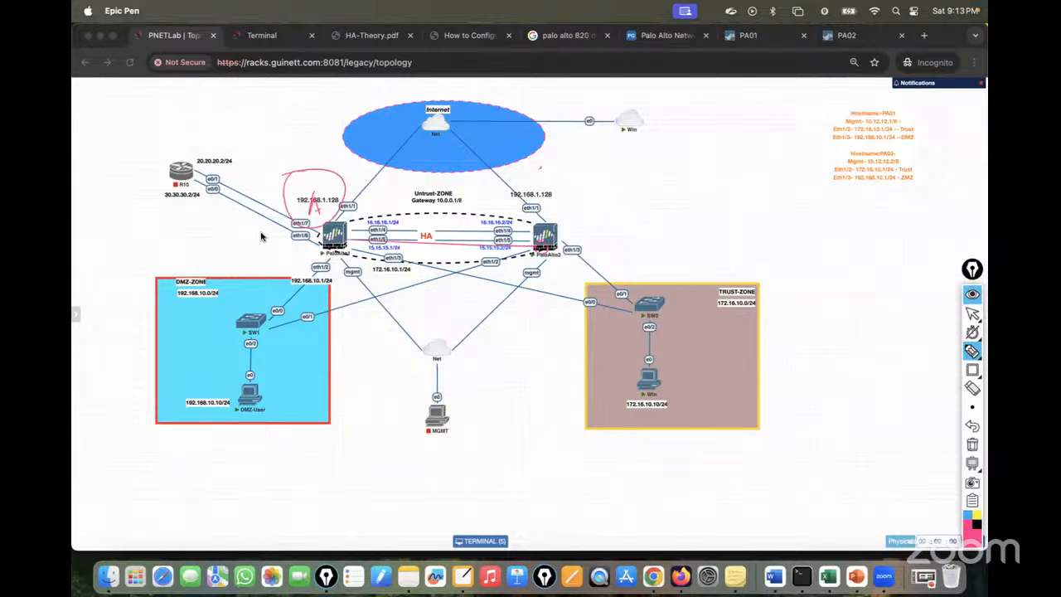
{"action": "mouse_move", "coordinate": [354, 246]}
{"action": "left_mouse_down"}
{"action": "mouse_move", "coordinate": [383, 238]}
{"action": "mouse_move", "coordinate": [541, 256]}
{"action": "left_mouse_up"}
{"action": "left_click_drag", "start_coordinate": [569, 220], "coordinate": [572, 244]}
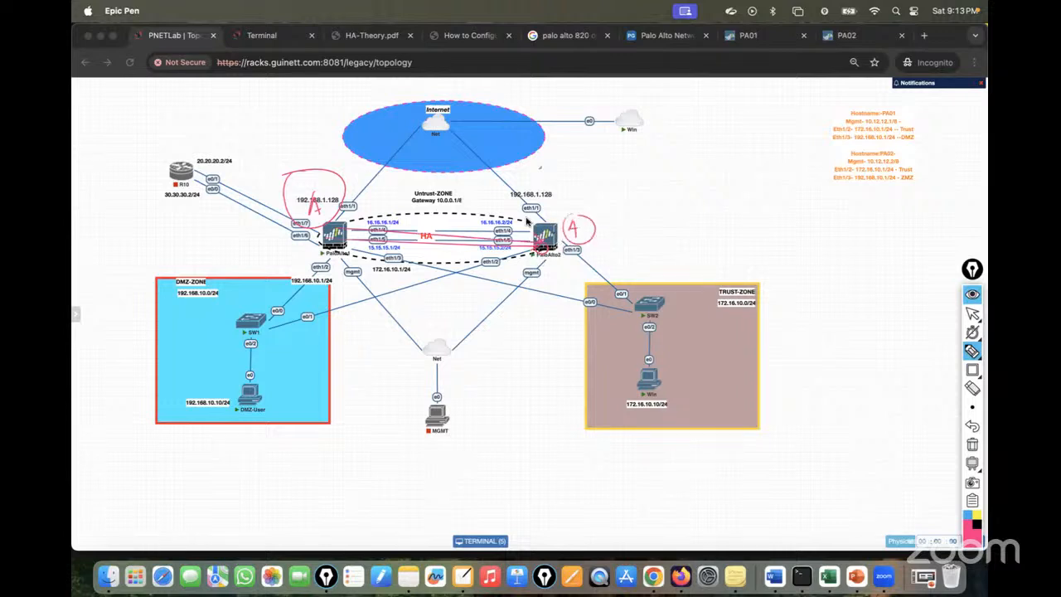
{"action": "left_click_drag", "start_coordinate": [446, 123], "coordinate": [620, 129]}
{"action": "left_click_drag", "start_coordinate": [618, 217], "coordinate": [643, 230]}
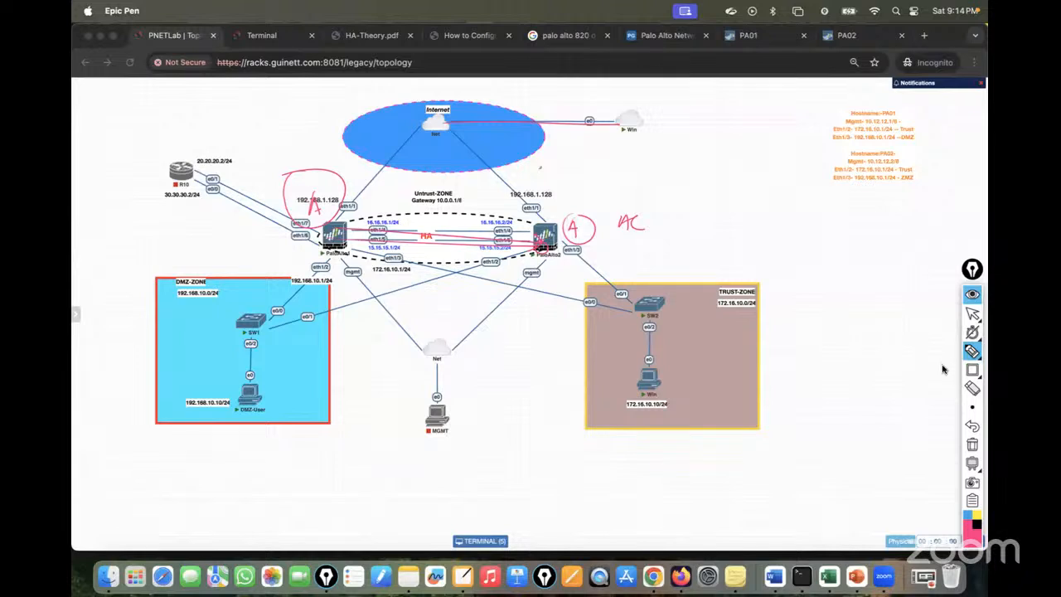
{"action": "left_click", "coordinate": [972, 444]}
{"action": "left_click", "coordinate": [973, 312]}
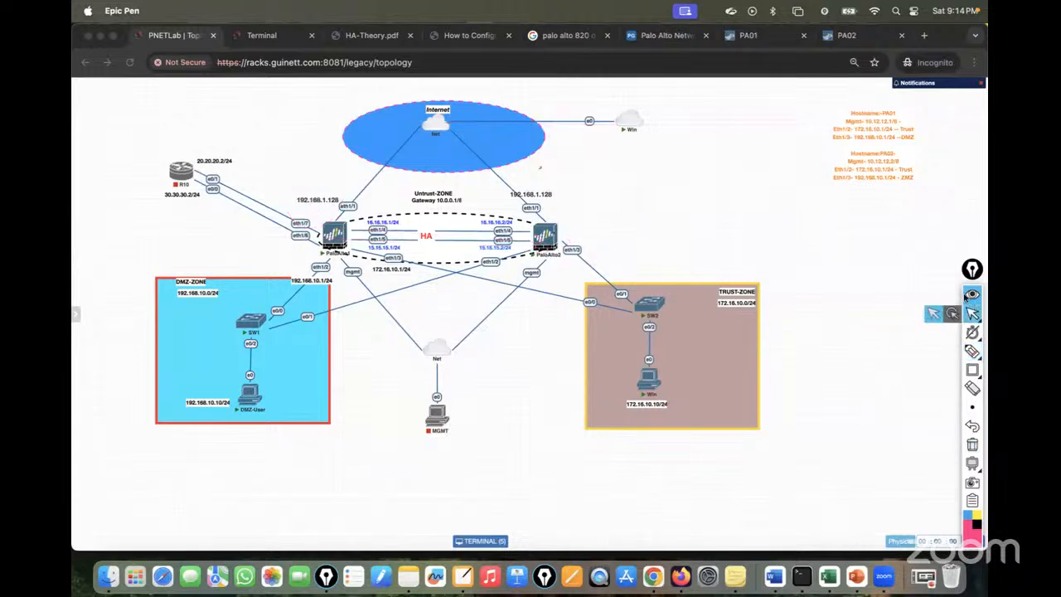